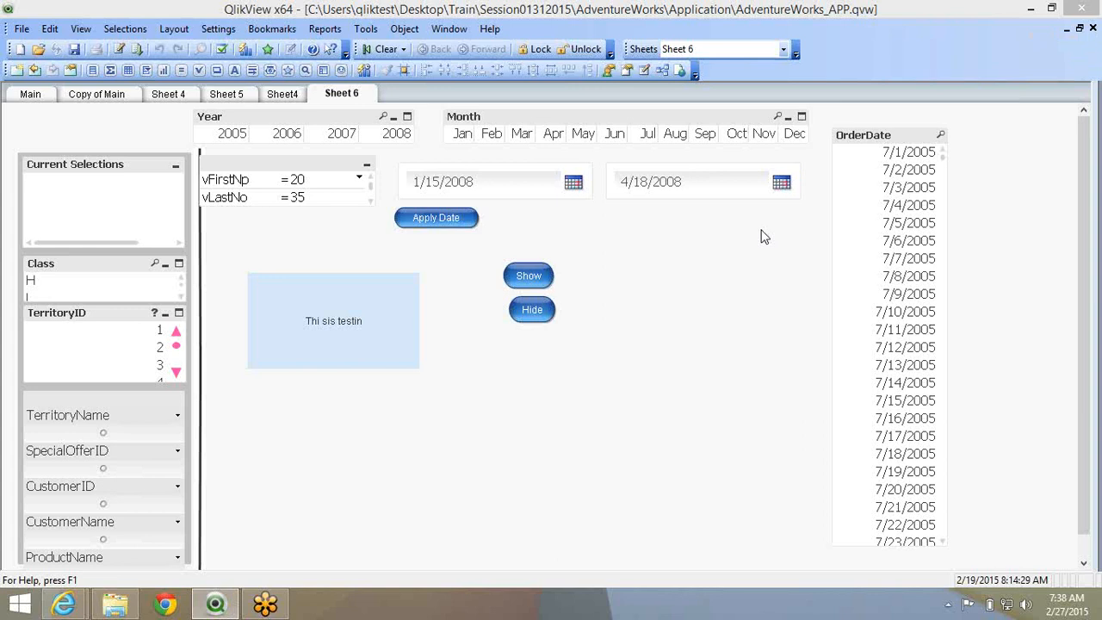
Test the Show and Hide buttons on Sheet 6 by toggling the text object's visibility several times
{"action": "left_click", "coordinate": [533, 312]}
{"action": "left_click", "coordinate": [527, 274]}
{"action": "left_click", "coordinate": [537, 309]}
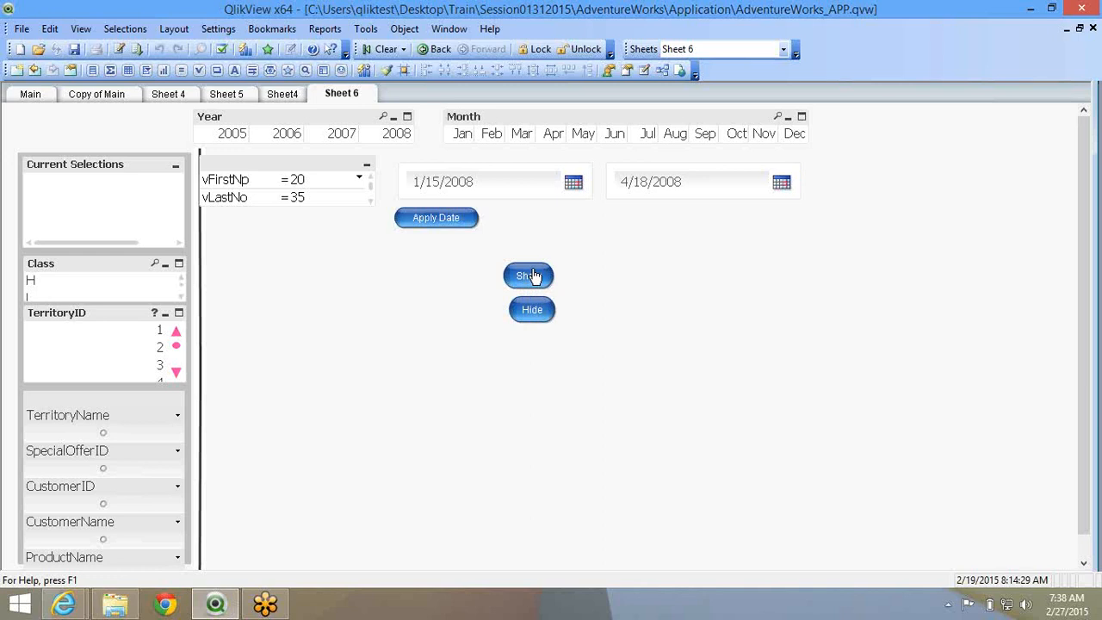
{"action": "left_click", "coordinate": [532, 276]}
{"action": "left_click", "coordinate": [535, 311]}
{"action": "left_click", "coordinate": [530, 276]}
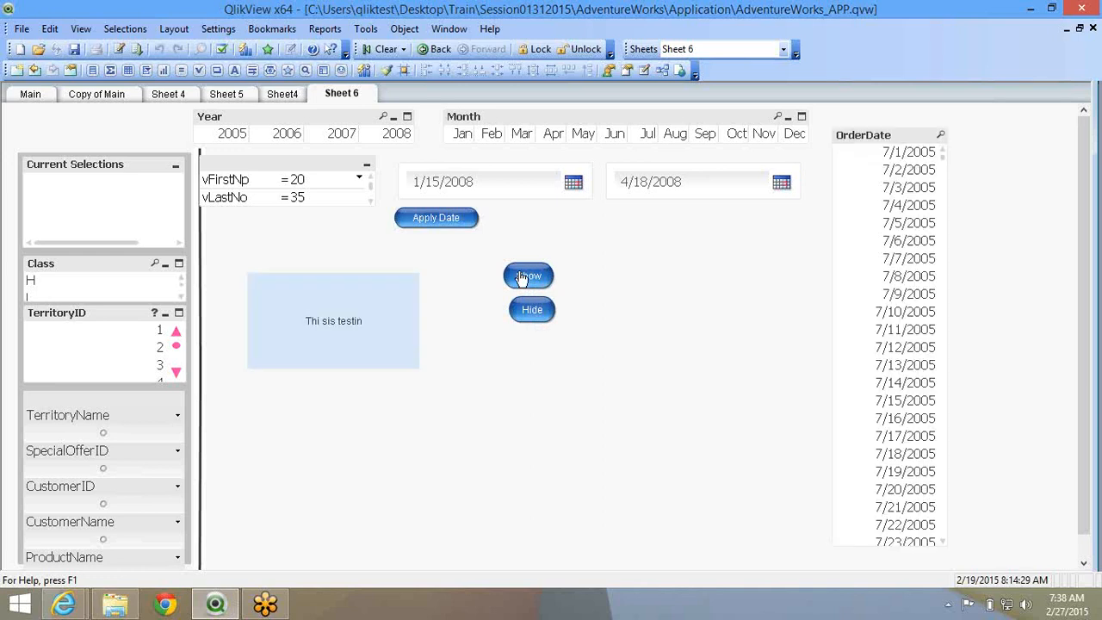
Duplicate the Copy of Main sheet
{"action": "left_click", "coordinate": [93, 98]}
{"action": "left_click", "coordinate": [171, 97]}
{"action": "left_click", "coordinate": [116, 97]}
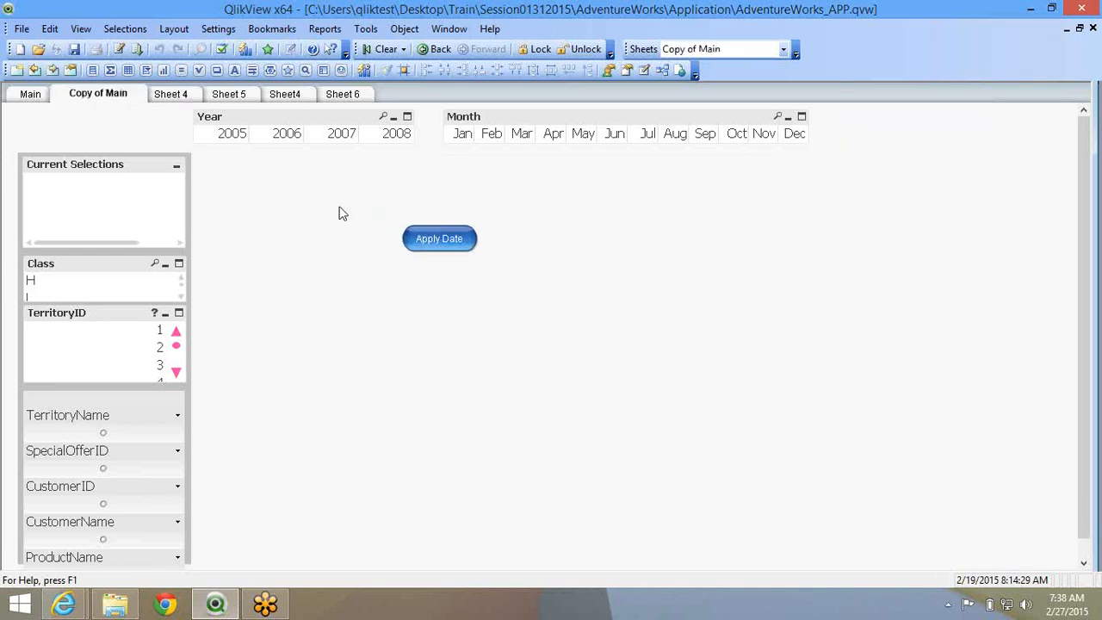
{"action": "right_click", "coordinate": [340, 213]}
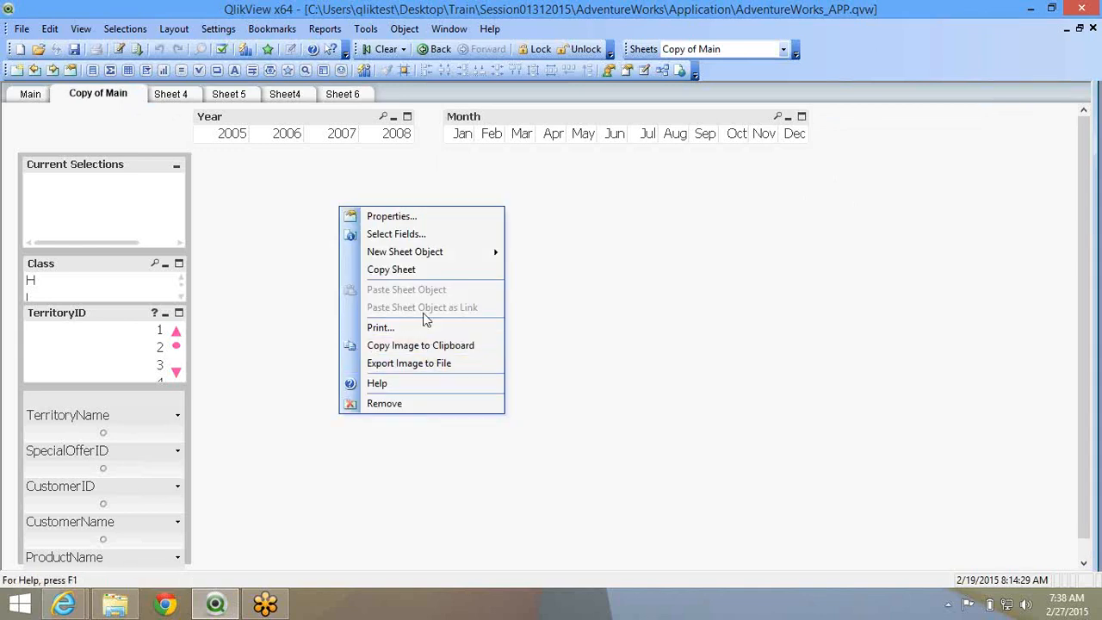
{"action": "left_click", "coordinate": [413, 270]}
Rename the duplicated sheet as Sheet10 and delete its Apply Date button
{"action": "right_click", "coordinate": [733, 227]}
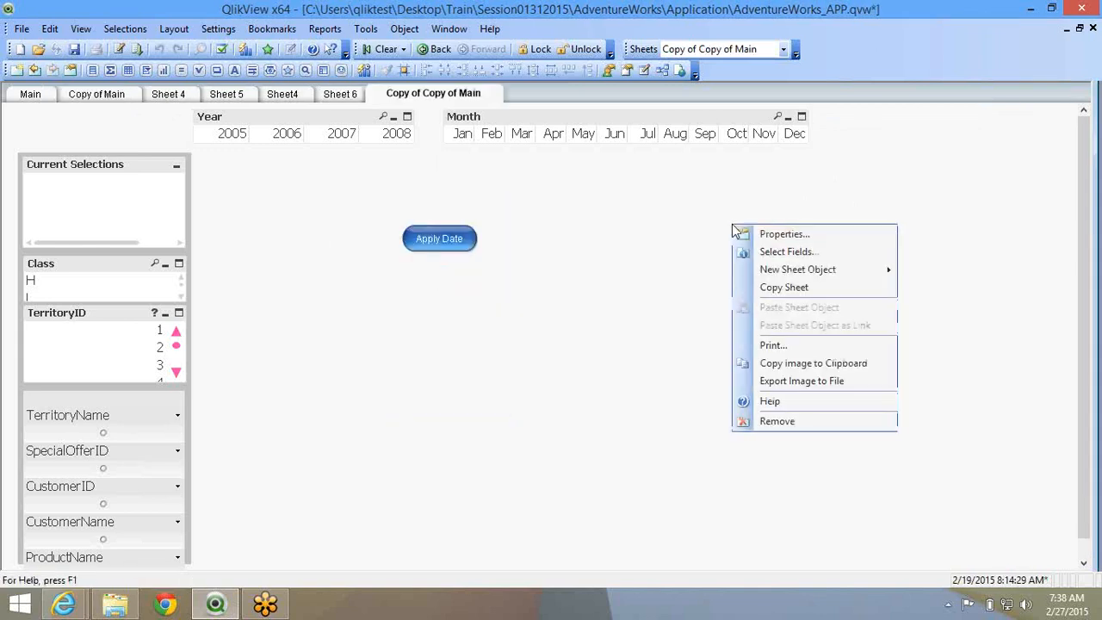
{"action": "left_click", "coordinate": [757, 240]}
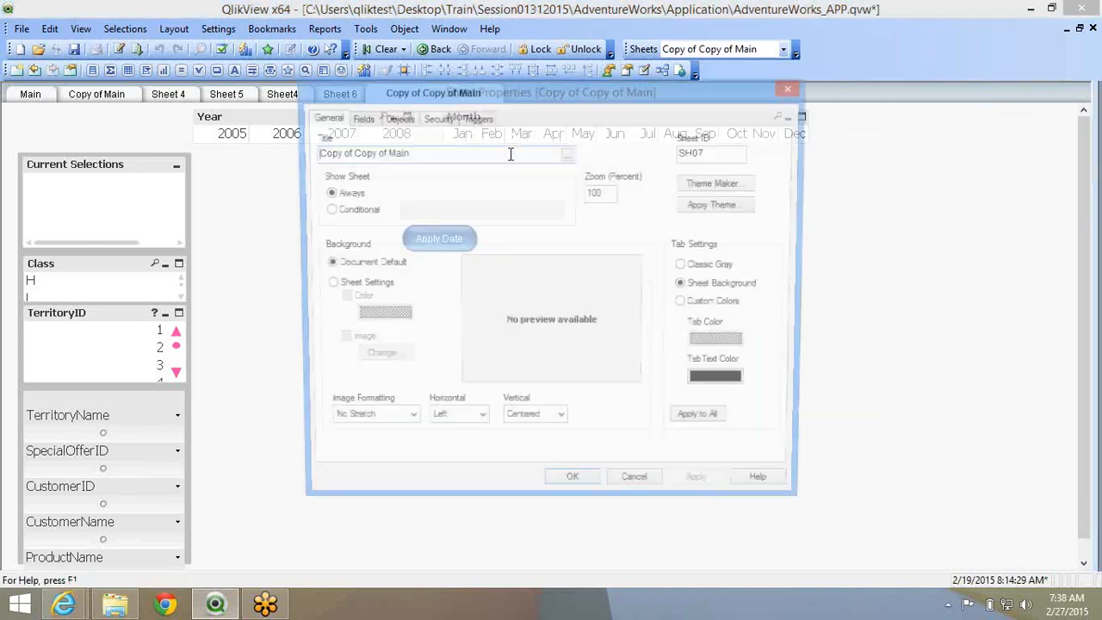
{"action": "type", "text": "She"}
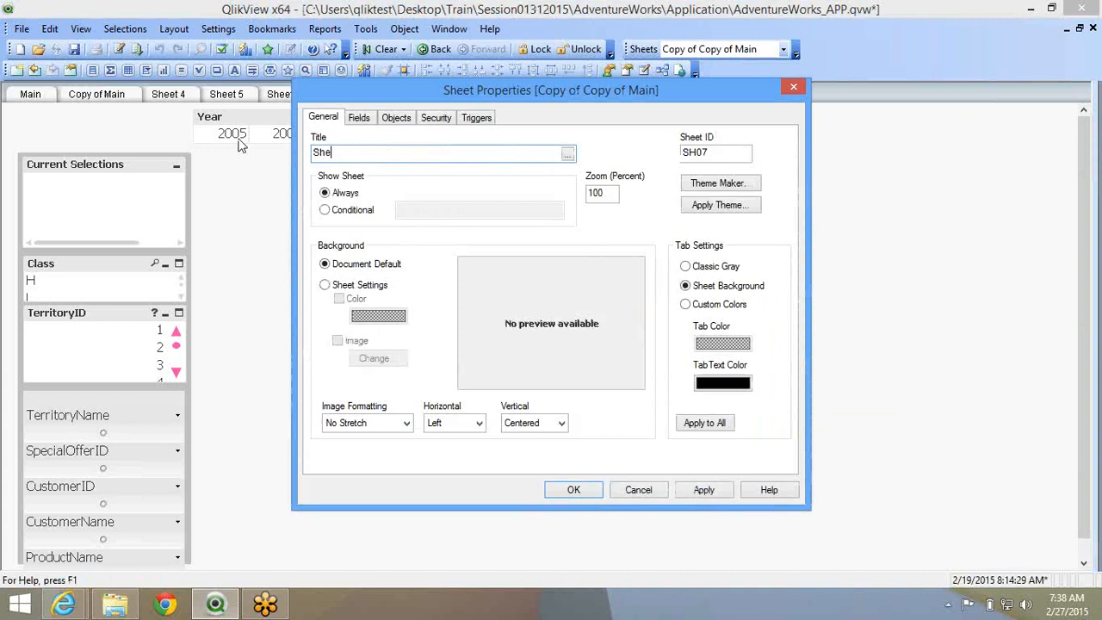
{"action": "type", "text": "et10"}
{"action": "key", "text": "Return"}
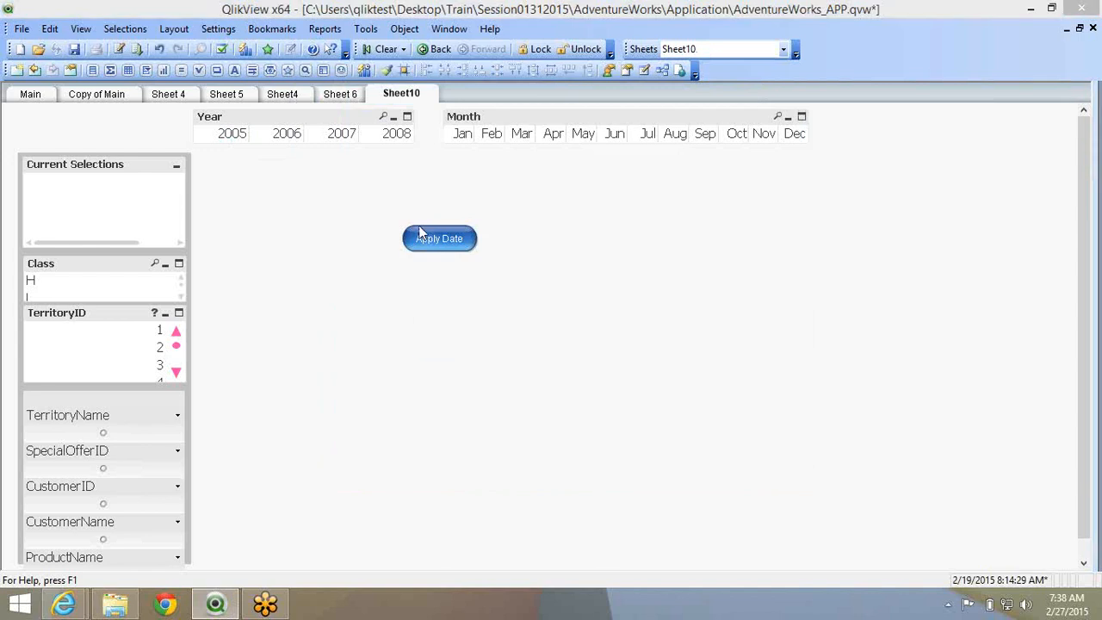
{"action": "key", "text": "Delete"}
{"action": "key", "text": "Return"}
Add a text object reading "This dashboard" to the empty area of Sheet10
{"action": "right_click", "coordinate": [259, 174]}
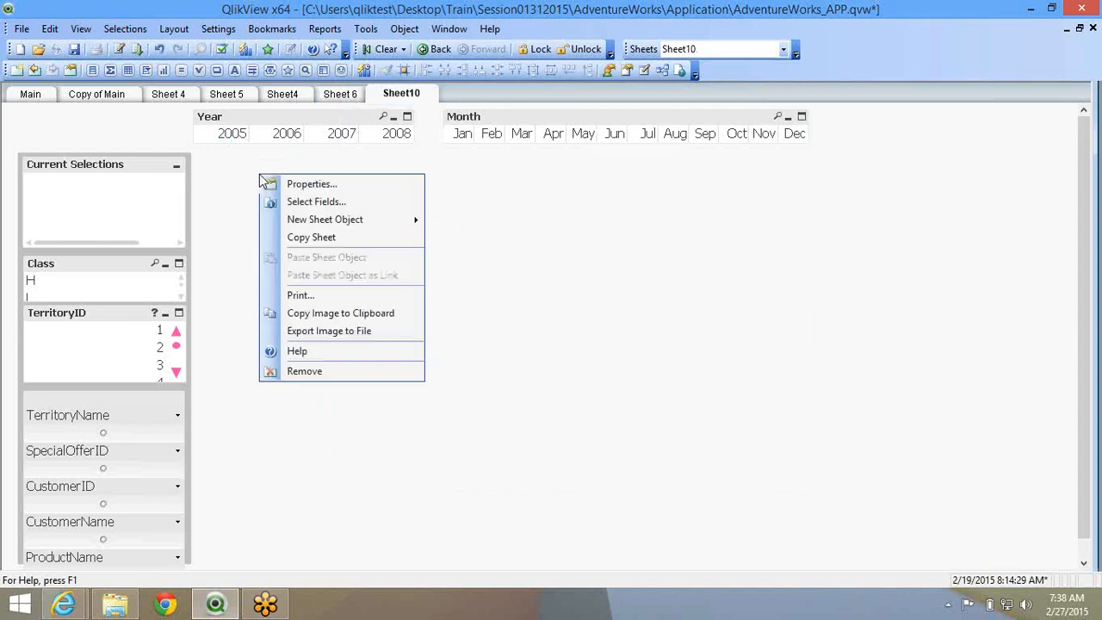
{"action": "mouse_move", "coordinate": [305, 226]}
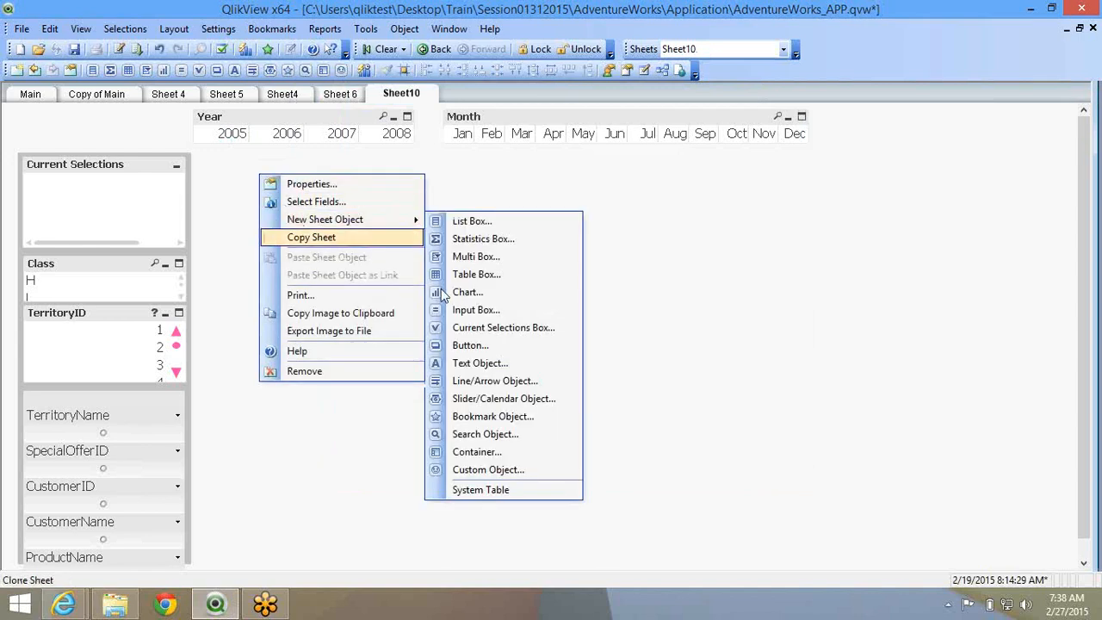
{"action": "left_click", "coordinate": [506, 364]}
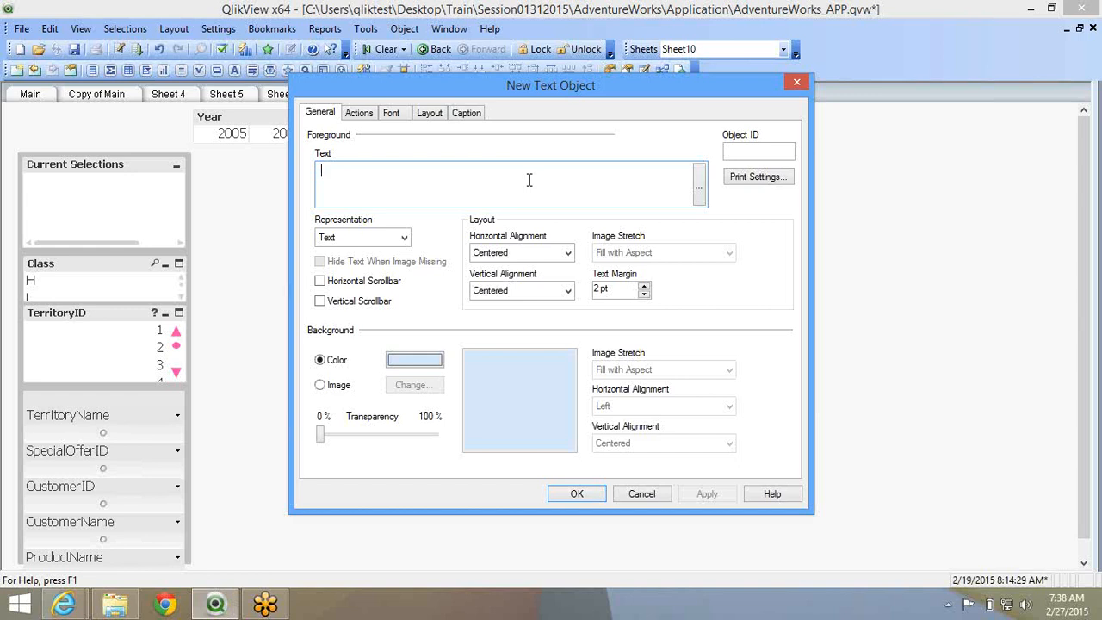
{"action": "type", "text": "This dasho"}
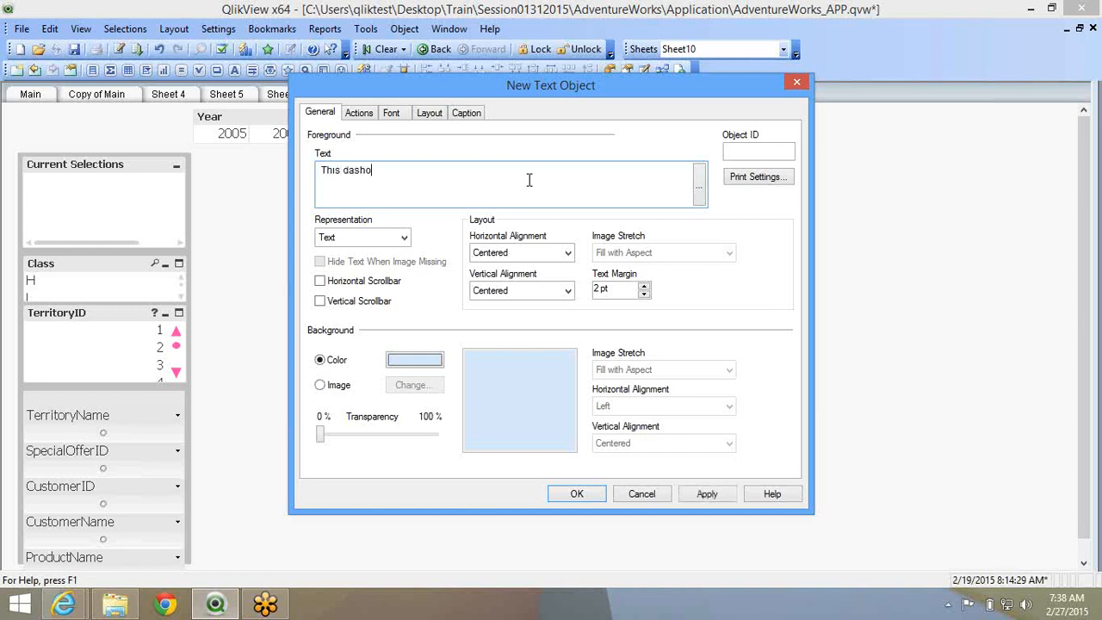
{"action": "type", "text": "oard"}
{"action": "key", "text": "Return"}
{"action": "left_click", "coordinate": [575, 498]}
Move the text object up beside the Current Selections box and enlarge it into a wide banner below the Year and Month filters
{"action": "left_click_drag", "start_coordinate": [370, 288], "coordinate": [387, 309]}
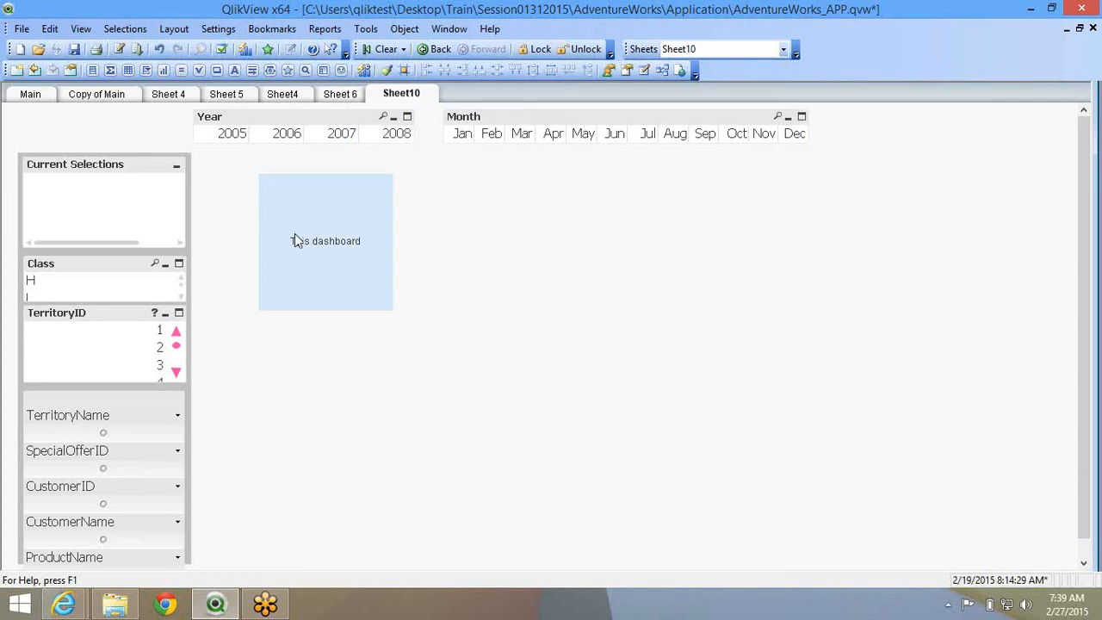
{"action": "left_click_drag", "start_coordinate": [273, 233], "coordinate": [234, 222]}
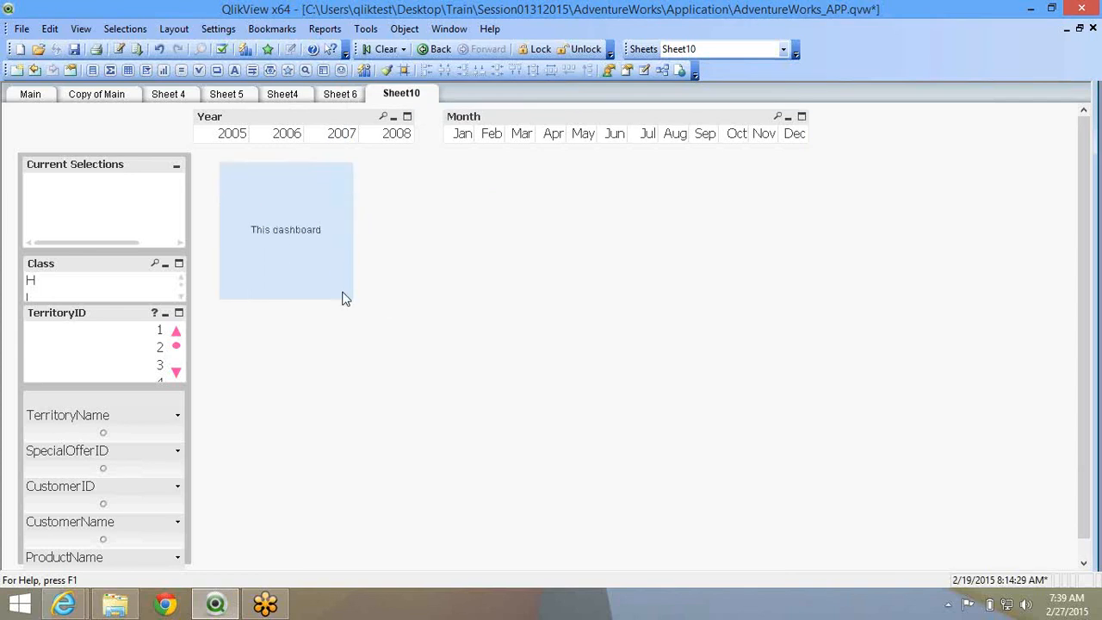
{"action": "left_click_drag", "start_coordinate": [350, 296], "coordinate": [749, 360]}
Open the text object's properties and examine its text entry and general settings
{"action": "right_click", "coordinate": [530, 284]}
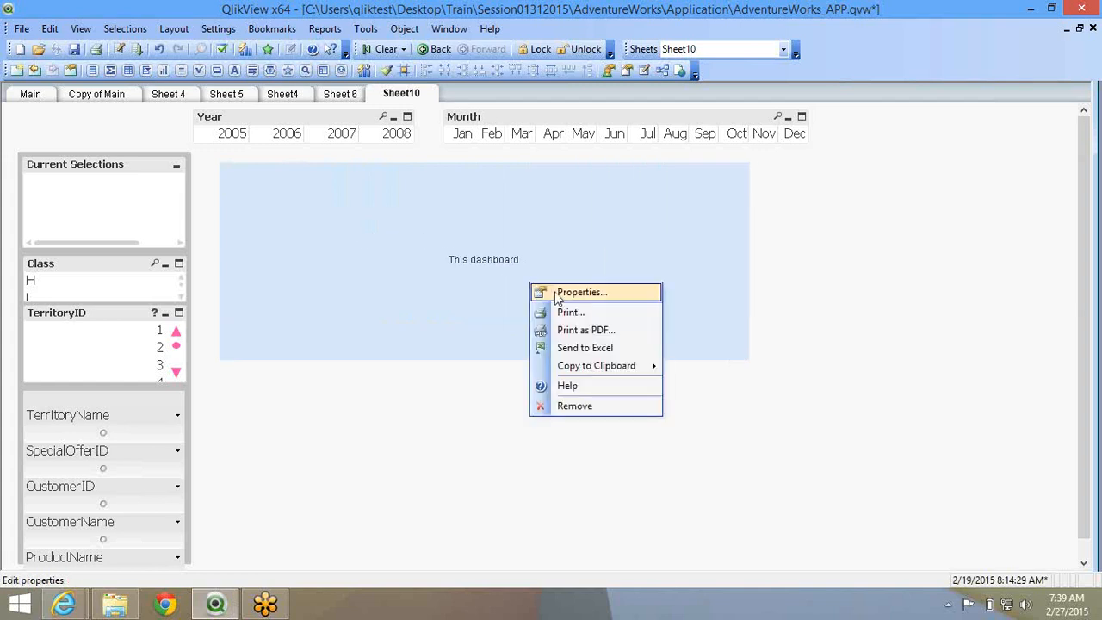
{"action": "left_click", "coordinate": [535, 291]}
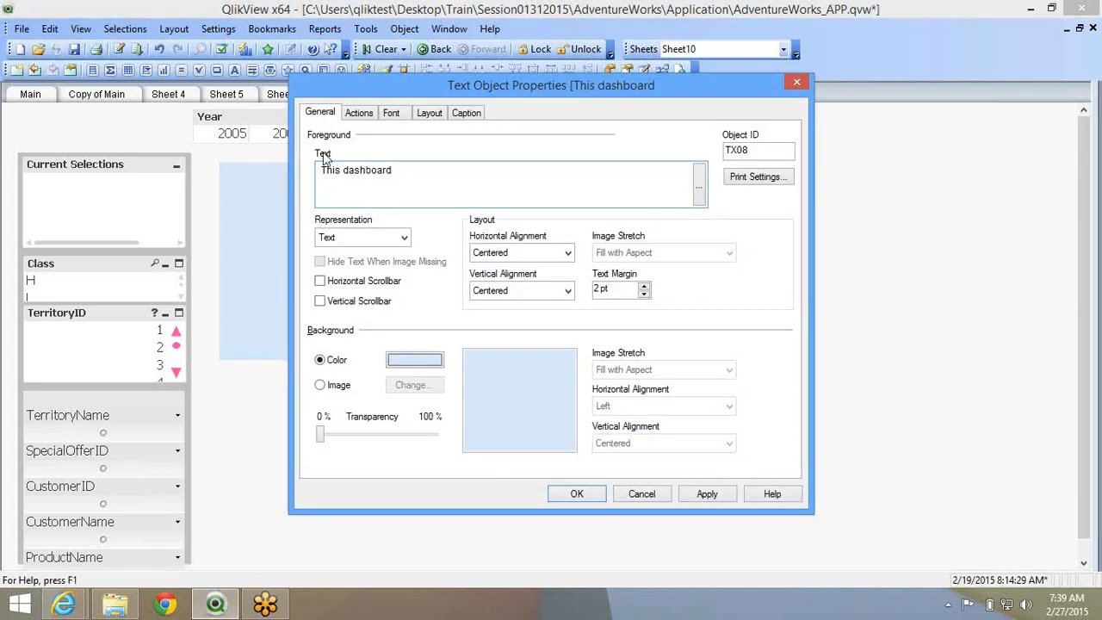
{"action": "left_click", "coordinate": [400, 184]}
{"action": "left_click_drag", "start_coordinate": [396, 177], "coordinate": [314, 181]}
{"action": "left_click_drag", "start_coordinate": [411, 86], "coordinate": [539, 109]}
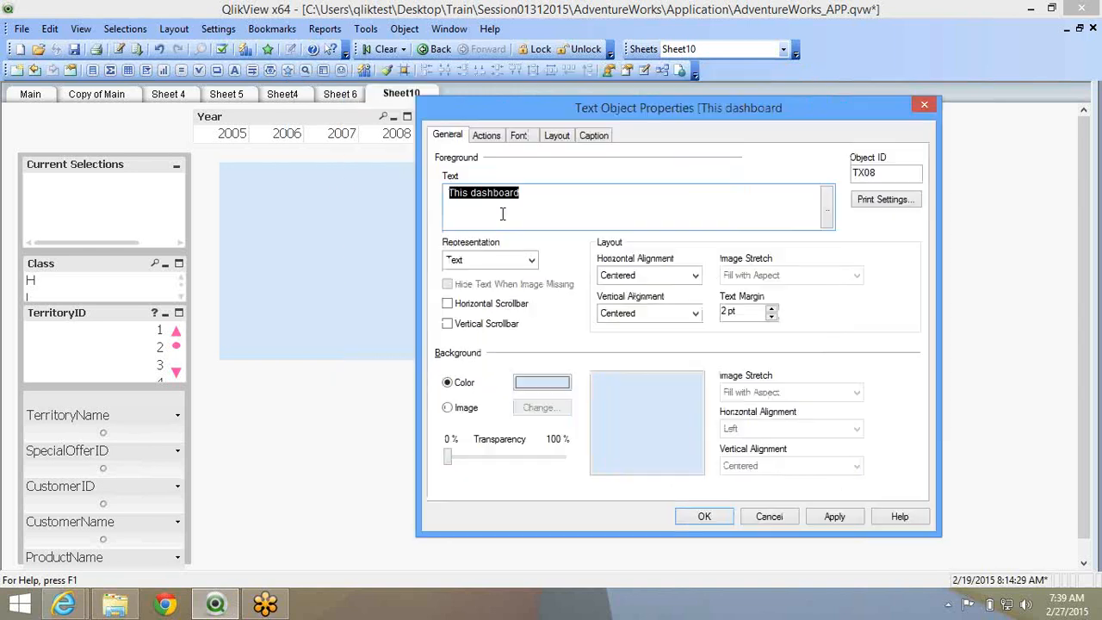
{"action": "left_click_drag", "start_coordinate": [488, 209], "coordinate": [444, 192]}
{"action": "left_click_drag", "start_coordinate": [583, 191], "coordinate": [415, 191]}
{"action": "left_click_drag", "start_coordinate": [527, 101], "coordinate": [771, 114]}
{"action": "left_click_drag", "start_coordinate": [707, 129], "coordinate": [510, 90]}
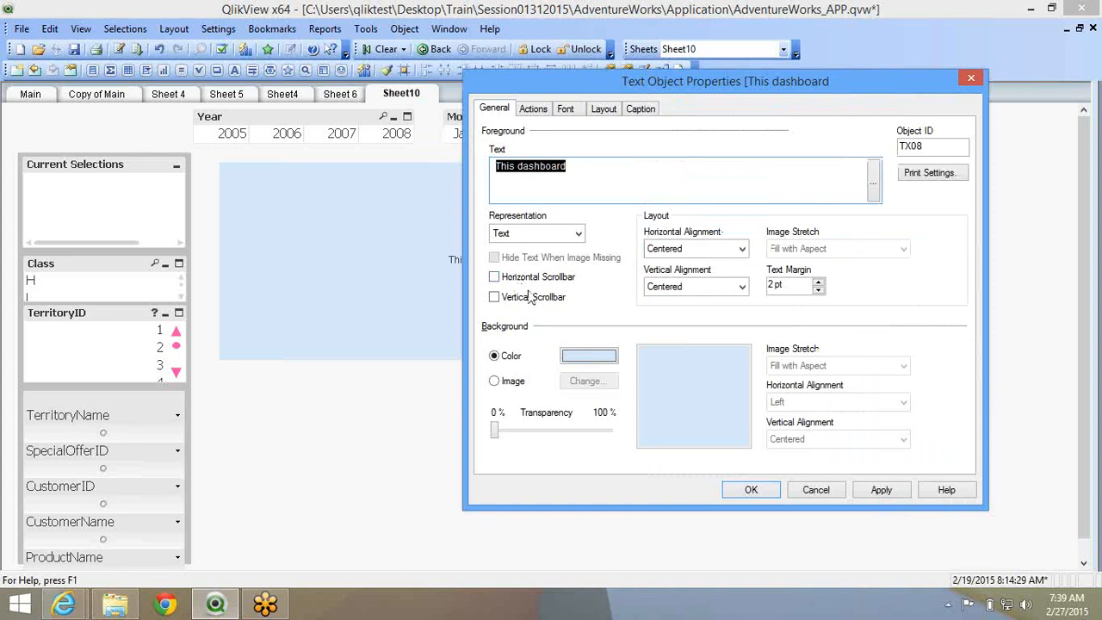
Apply a solid light yellow background colour (255, 255, 128) to the text object
{"action": "left_click", "coordinate": [587, 357]}
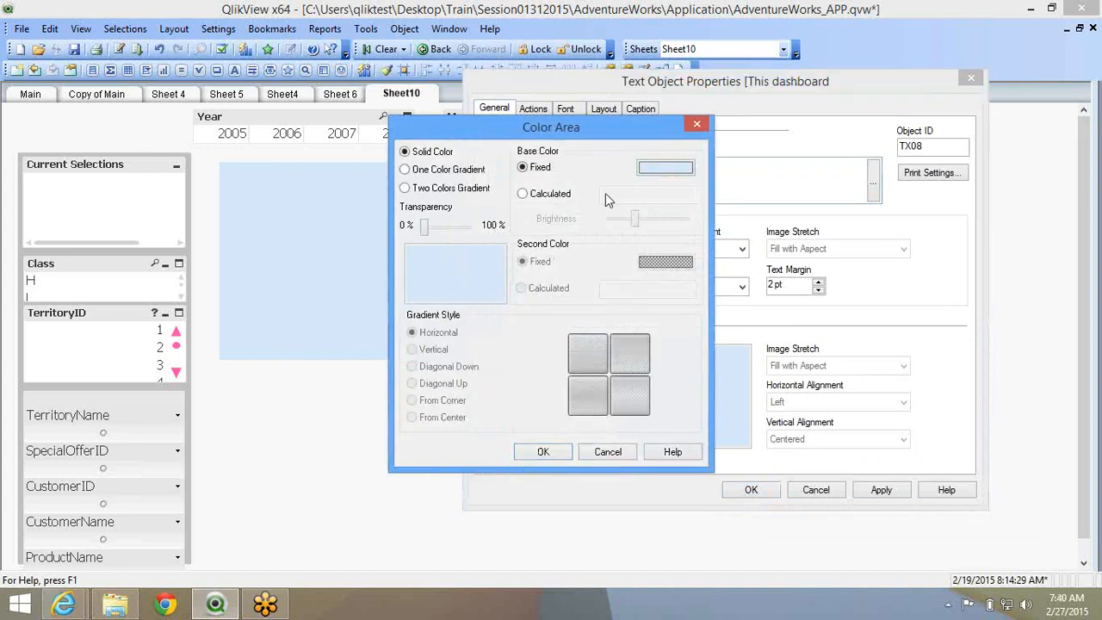
{"action": "left_click", "coordinate": [663, 169]}
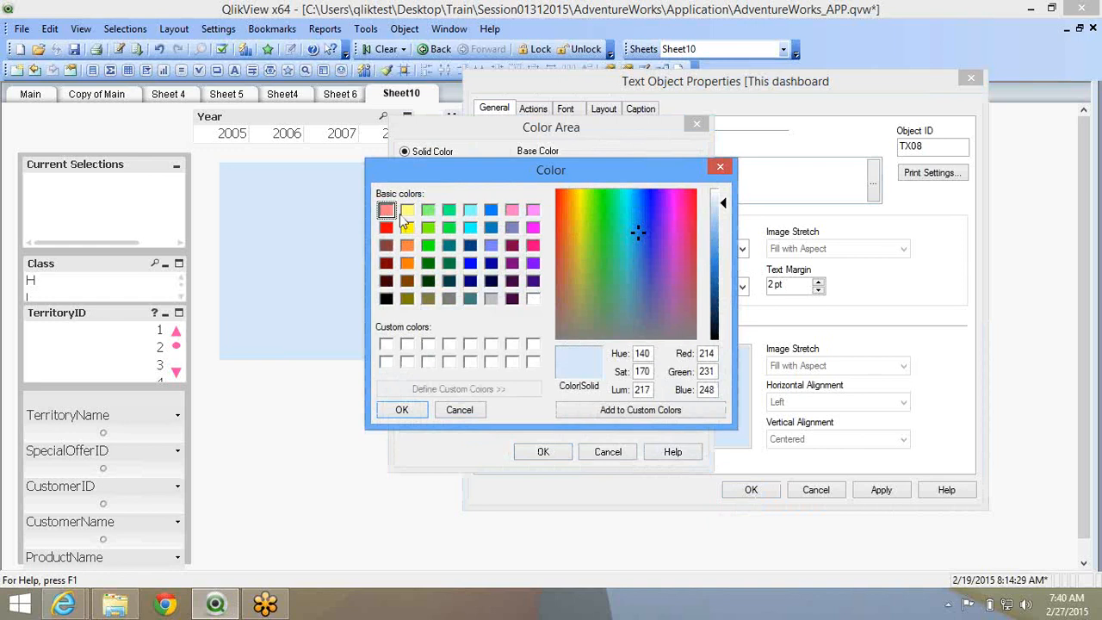
{"action": "left_click", "coordinate": [406, 210]}
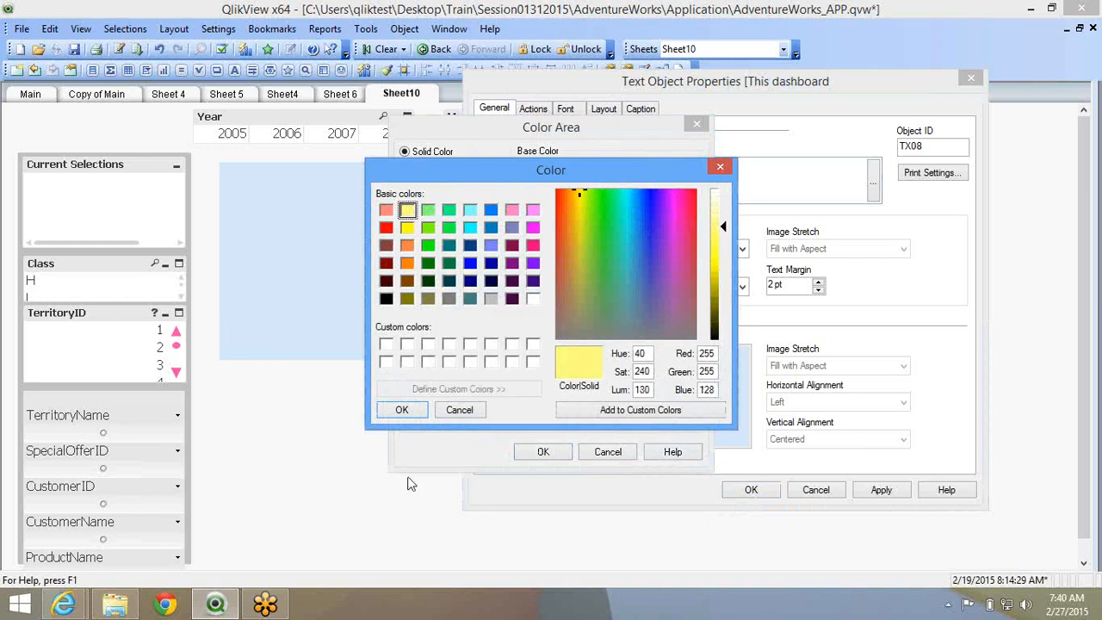
{"action": "left_click", "coordinate": [422, 416]}
{"action": "left_click", "coordinate": [538, 452]}
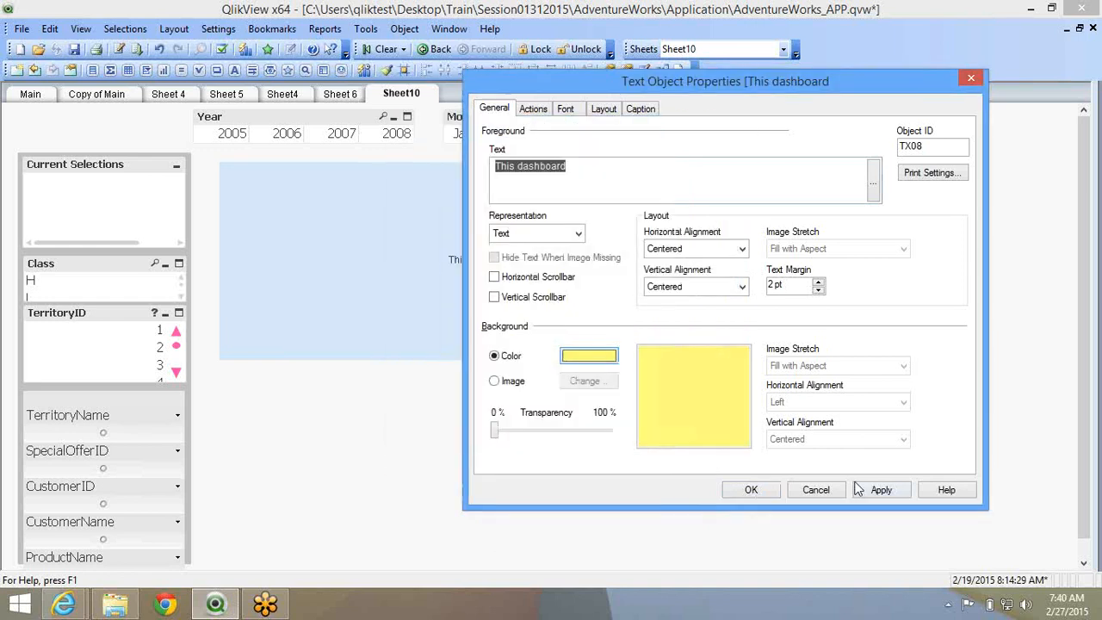
{"action": "left_click", "coordinate": [878, 489]}
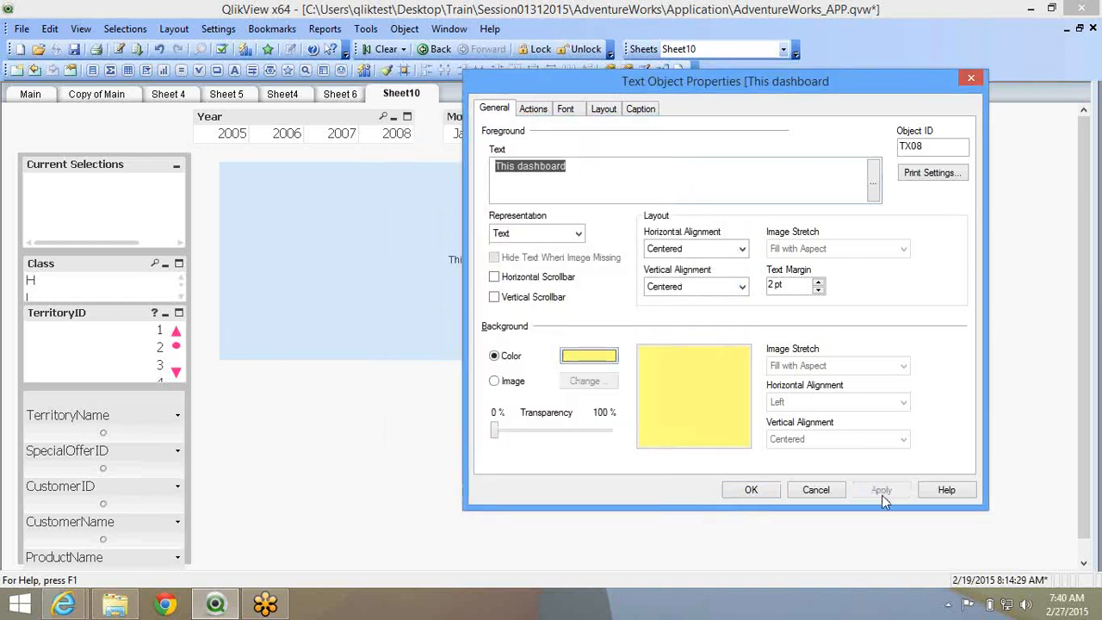
Set the text object's background to the image "download" from the Pictures folder
{"action": "left_click", "coordinate": [494, 381]}
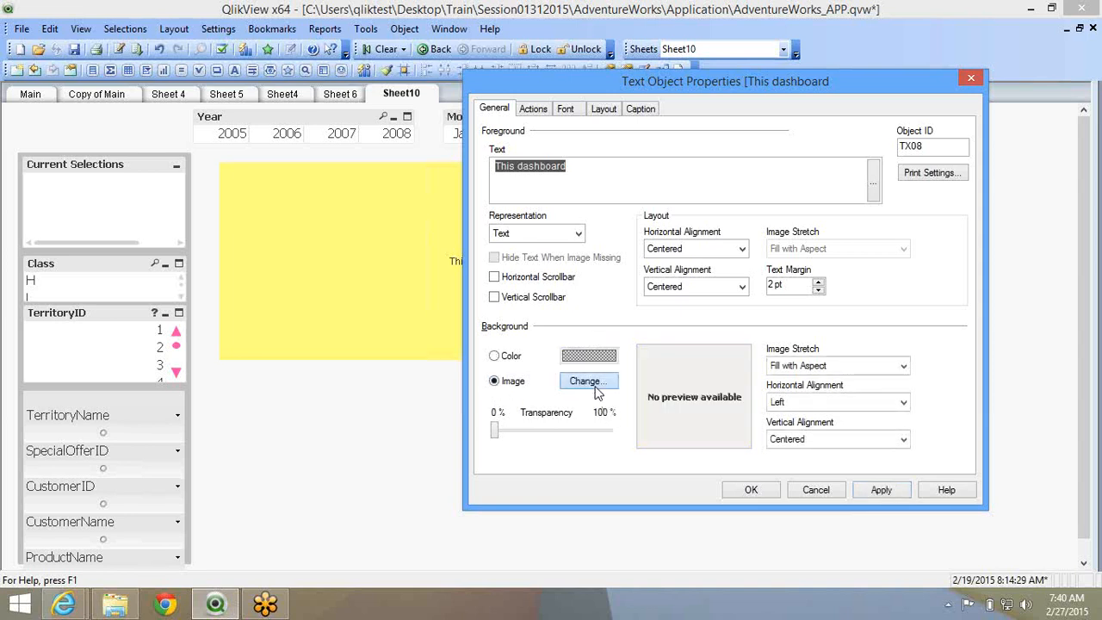
{"action": "left_click", "coordinate": [594, 385]}
{"action": "left_click", "coordinate": [719, 228]}
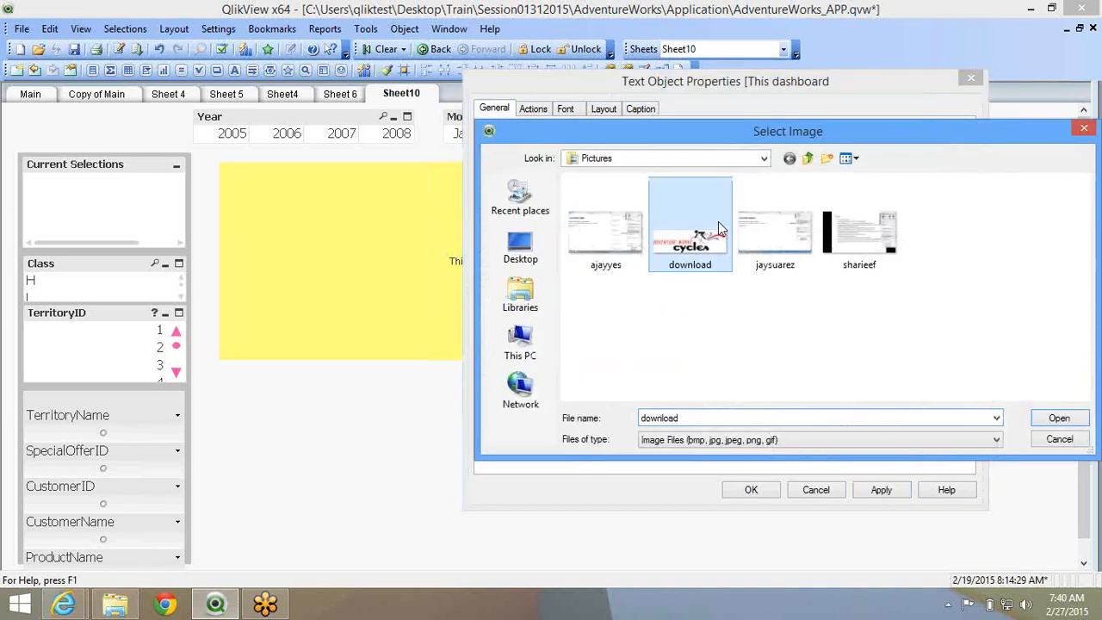
{"action": "double_click", "coordinate": [720, 228]}
{"action": "left_click", "coordinate": [878, 490]}
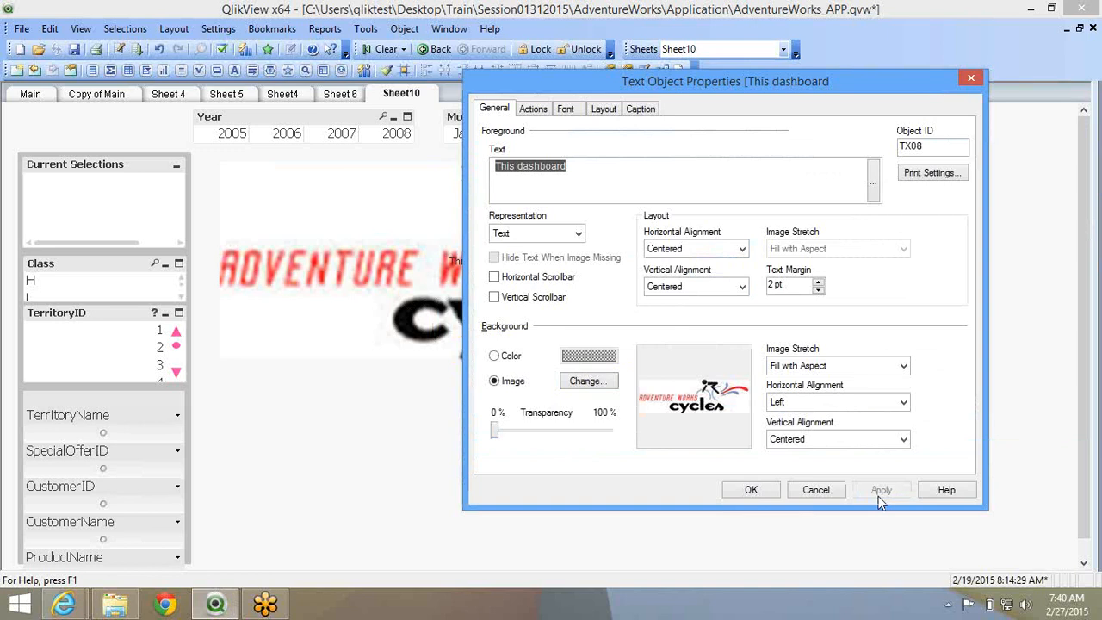
{"action": "left_click", "coordinate": [730, 490]}
Reopen the text object's properties and review its action, font, layout, caption and general settings
{"action": "right_click", "coordinate": [340, 233]}
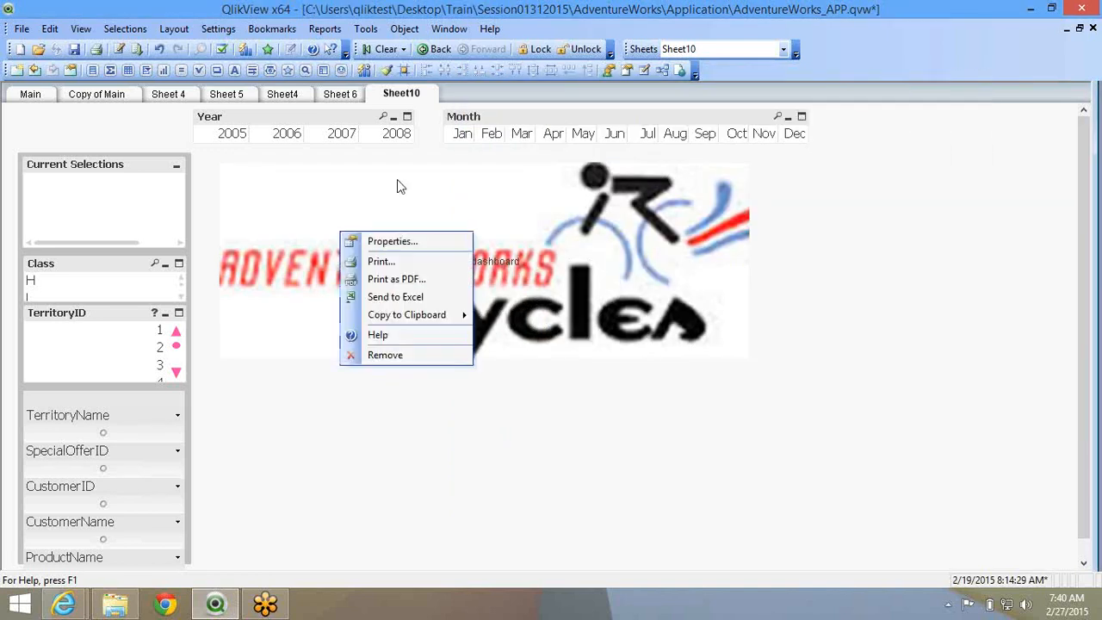
{"action": "left_click", "coordinate": [511, 163]}
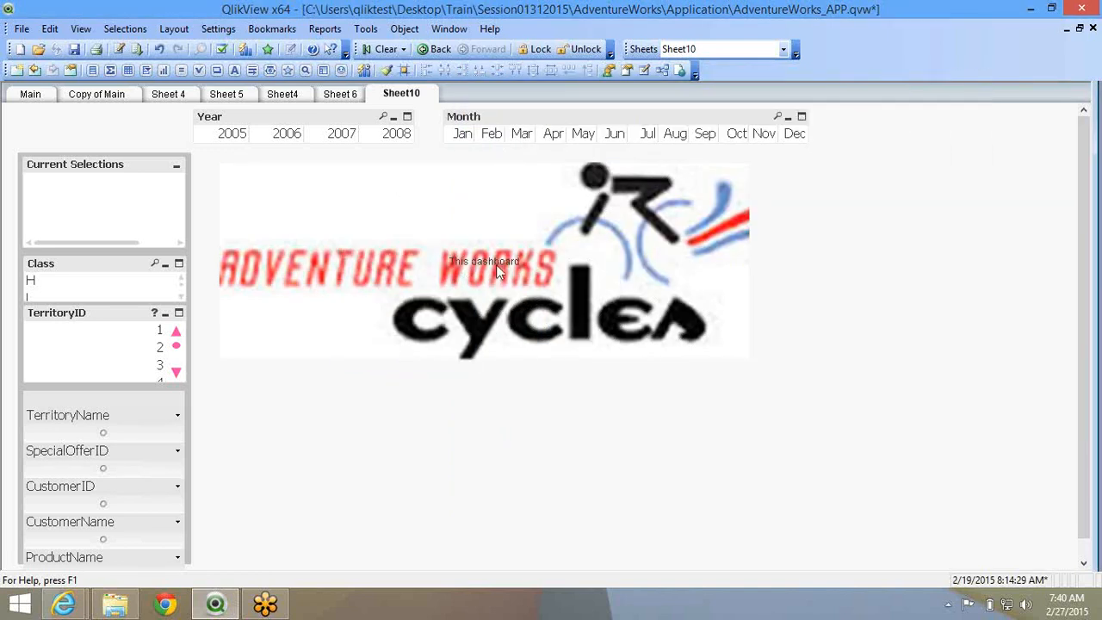
{"action": "right_click", "coordinate": [398, 215]}
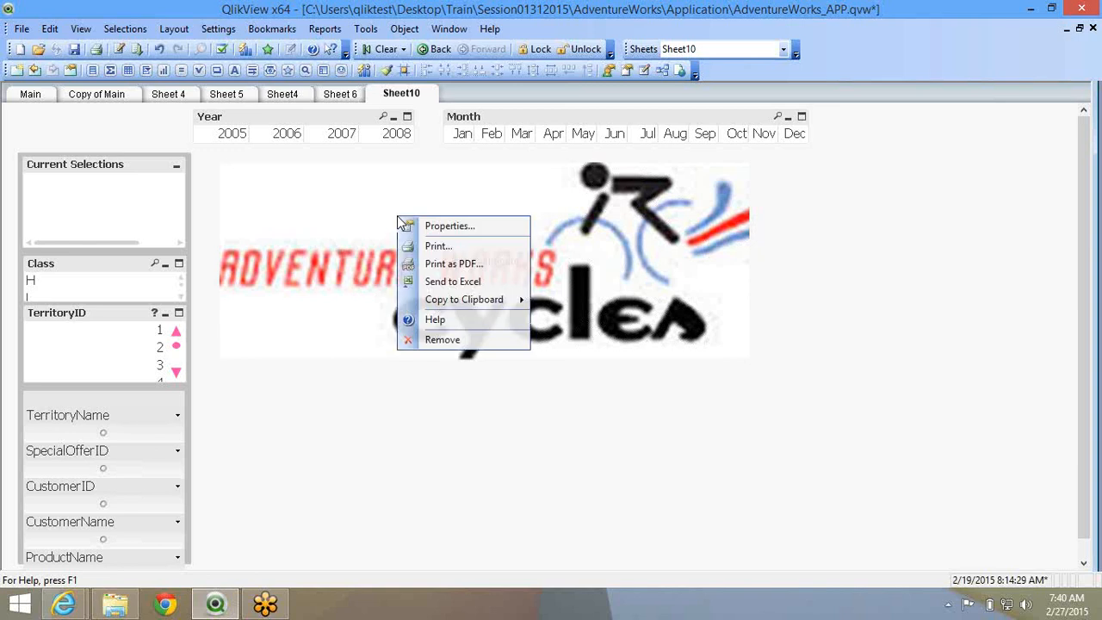
{"action": "left_click", "coordinate": [439, 224]}
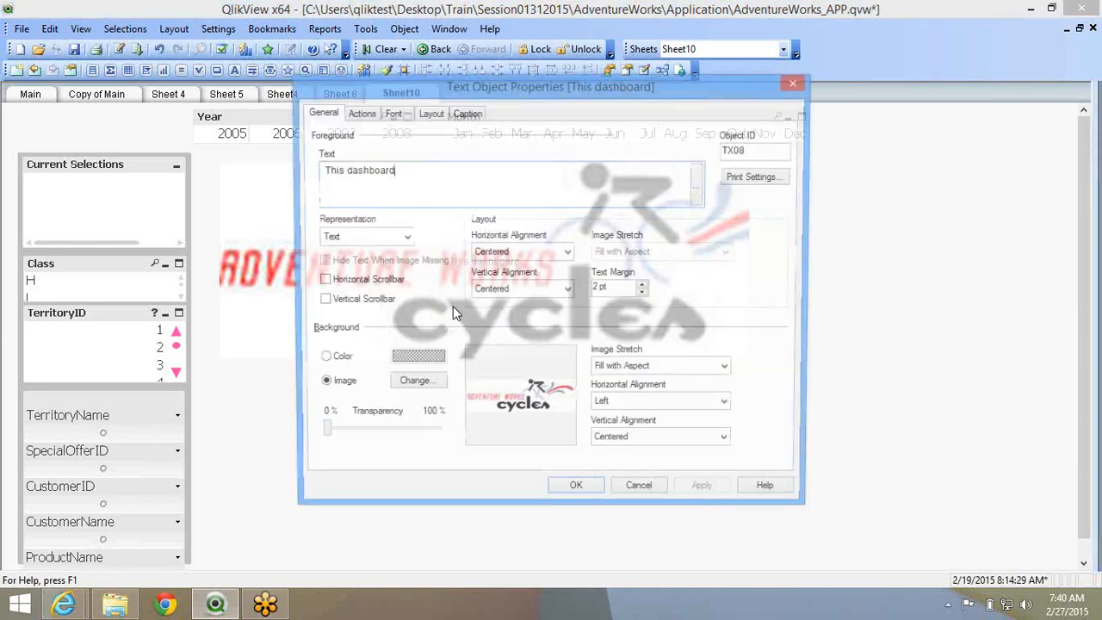
{"action": "left_click", "coordinate": [371, 115]}
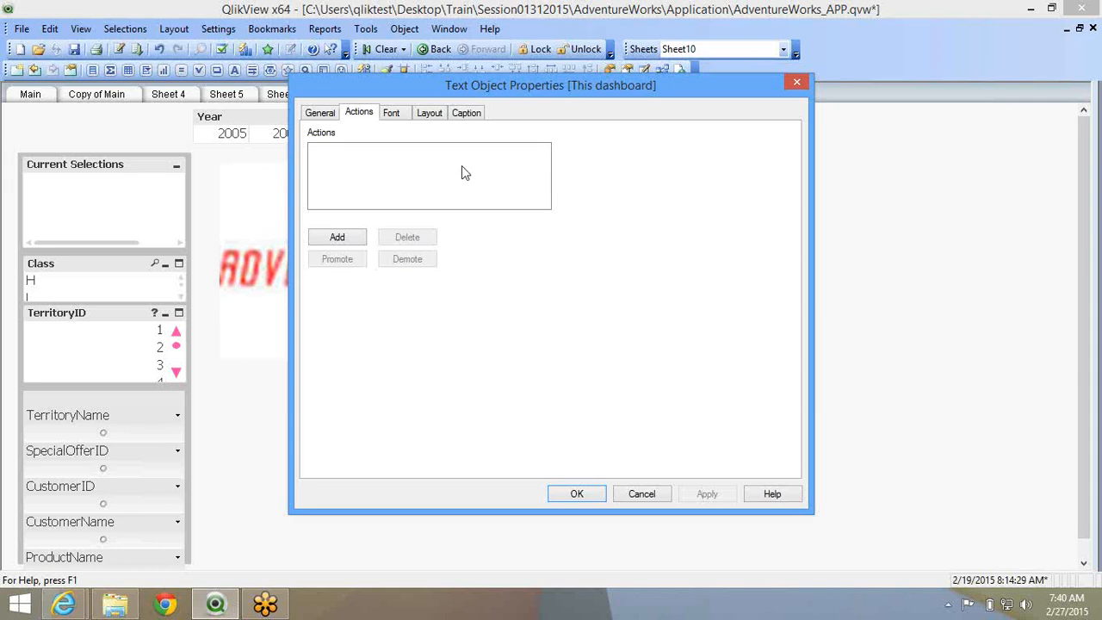
{"action": "left_click", "coordinate": [397, 117]}
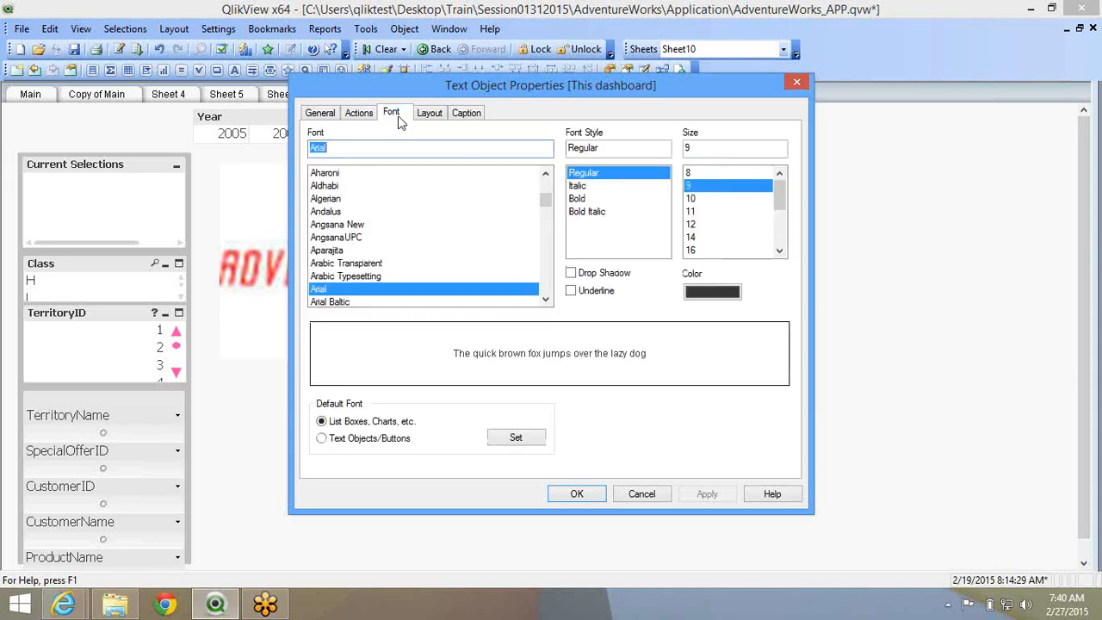
{"action": "left_click", "coordinate": [430, 113]}
{"action": "left_click", "coordinate": [474, 115]}
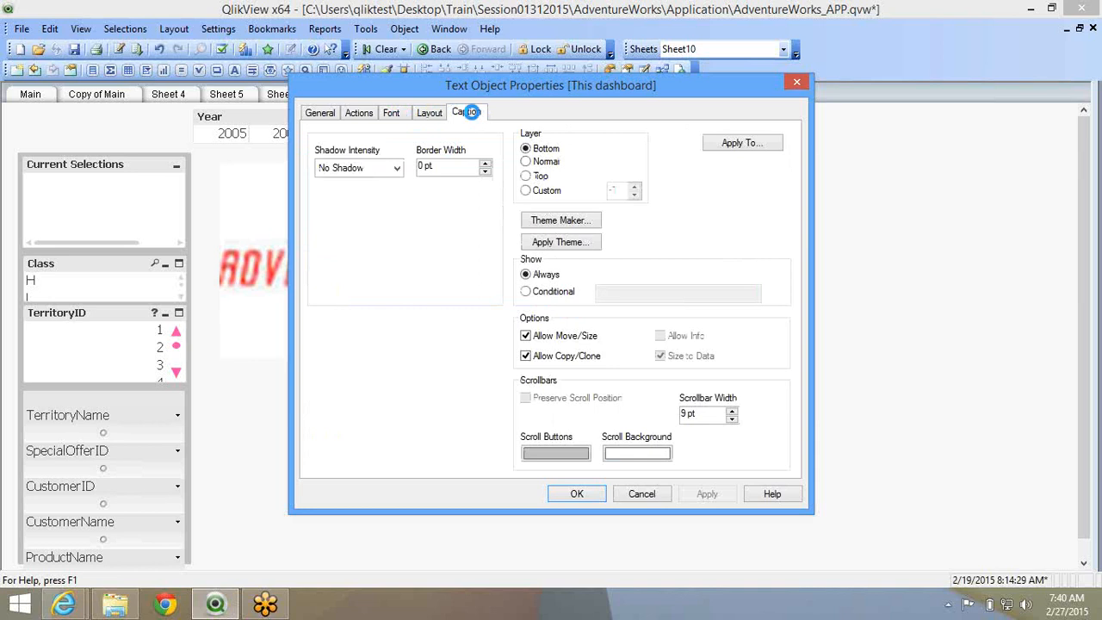
{"action": "left_click", "coordinate": [444, 114]}
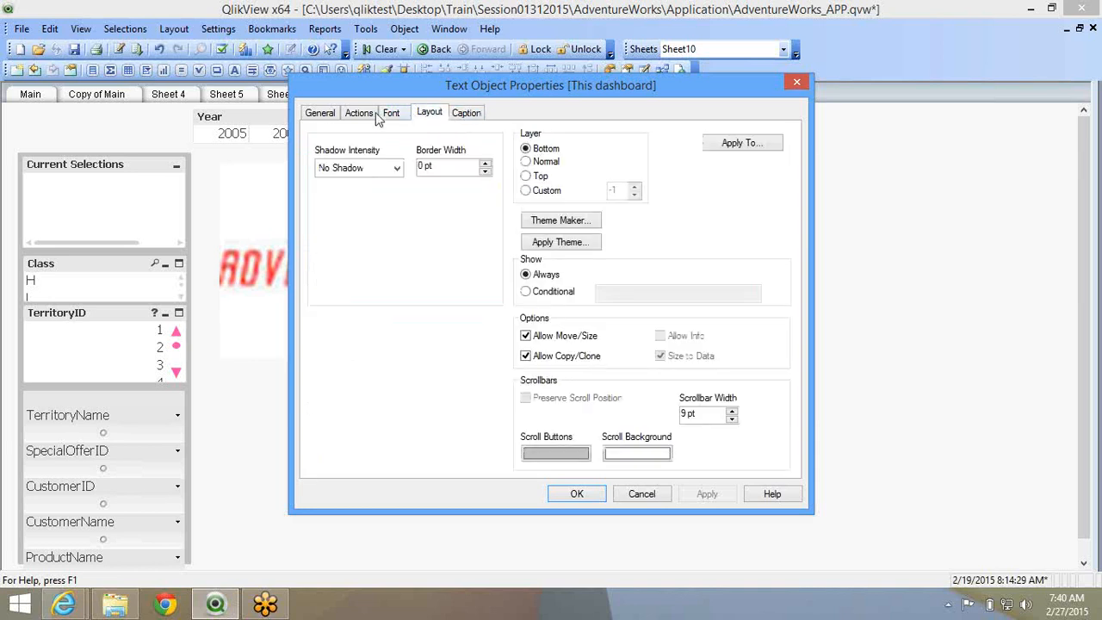
{"action": "left_click", "coordinate": [320, 116]}
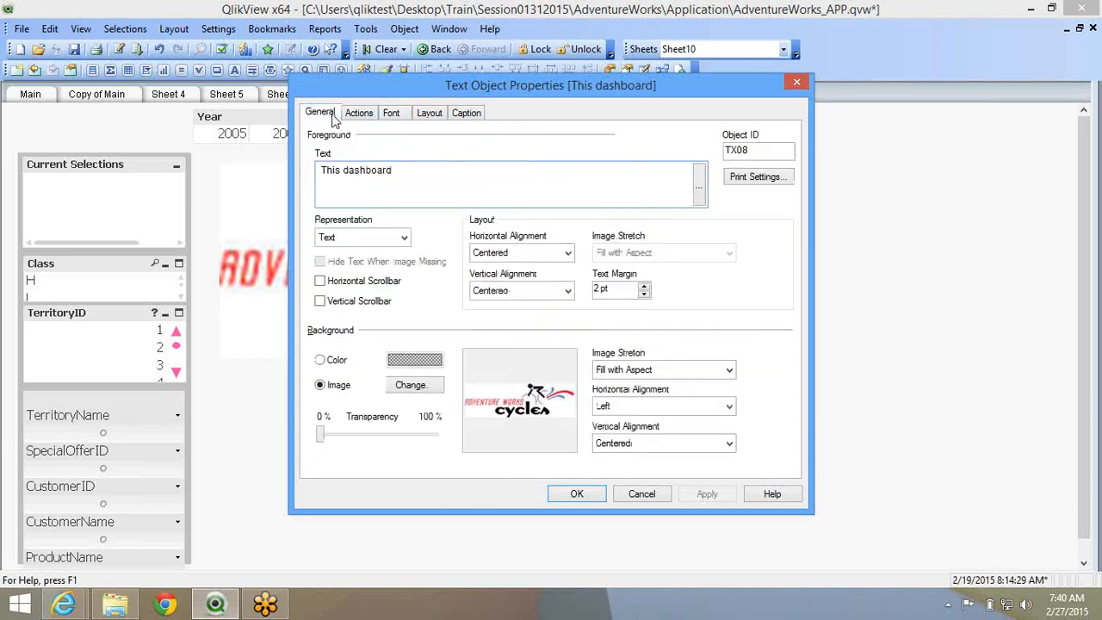
Change the text object's background from the image to a solid light cyan colour (128, 255, 255)
{"action": "left_click", "coordinate": [578, 494]}
{"action": "right_click", "coordinate": [486, 273]}
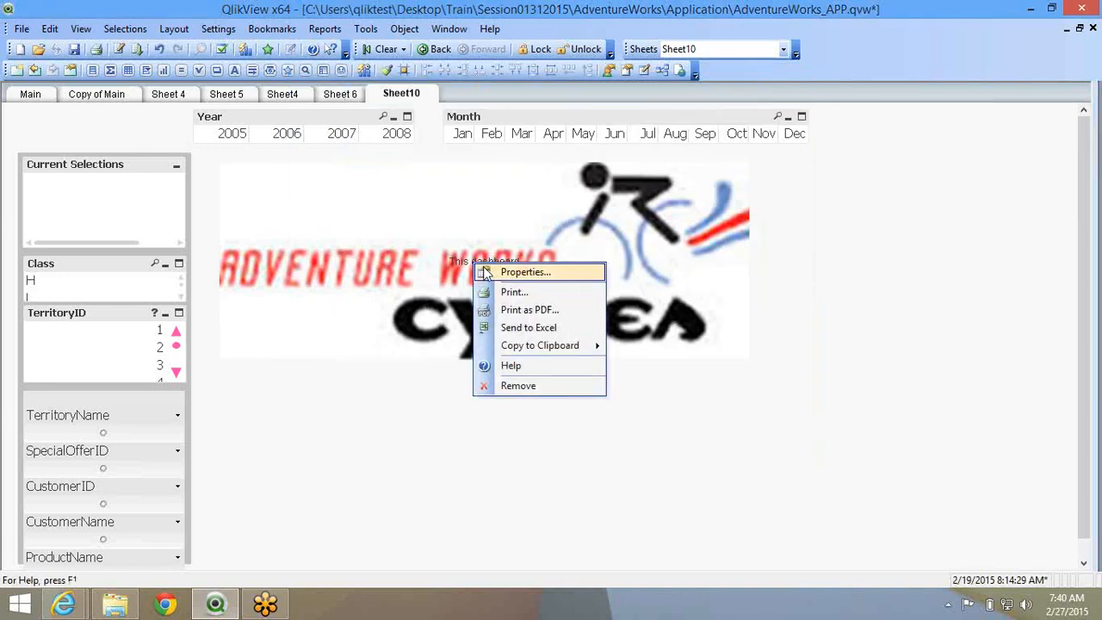
{"action": "left_click", "coordinate": [523, 272]}
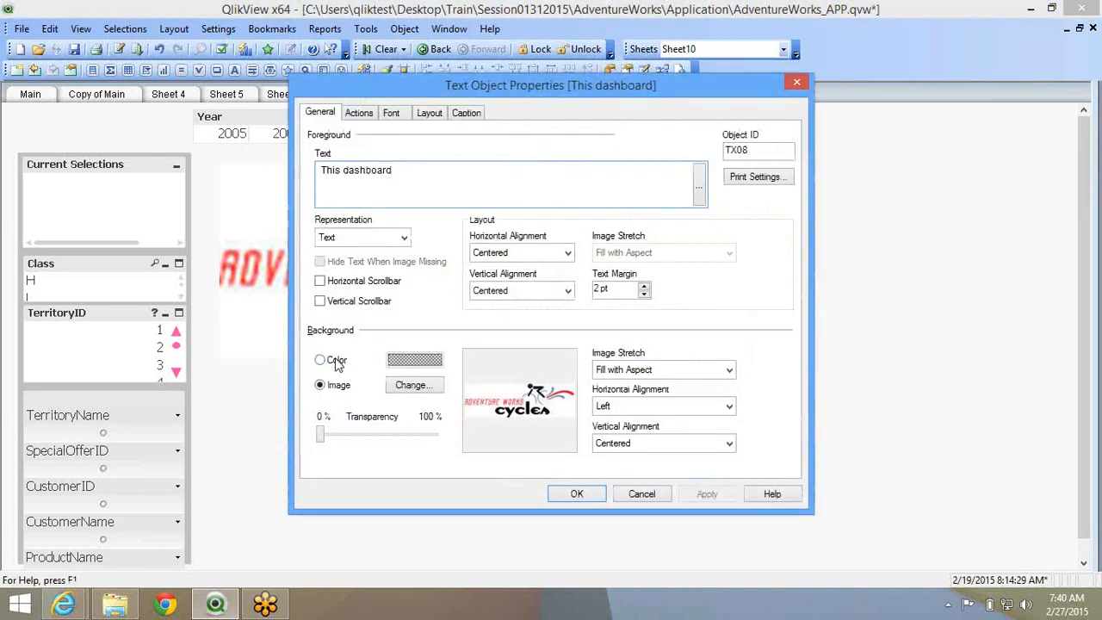
{"action": "left_click", "coordinate": [320, 360]}
{"action": "left_click", "coordinate": [415, 360]}
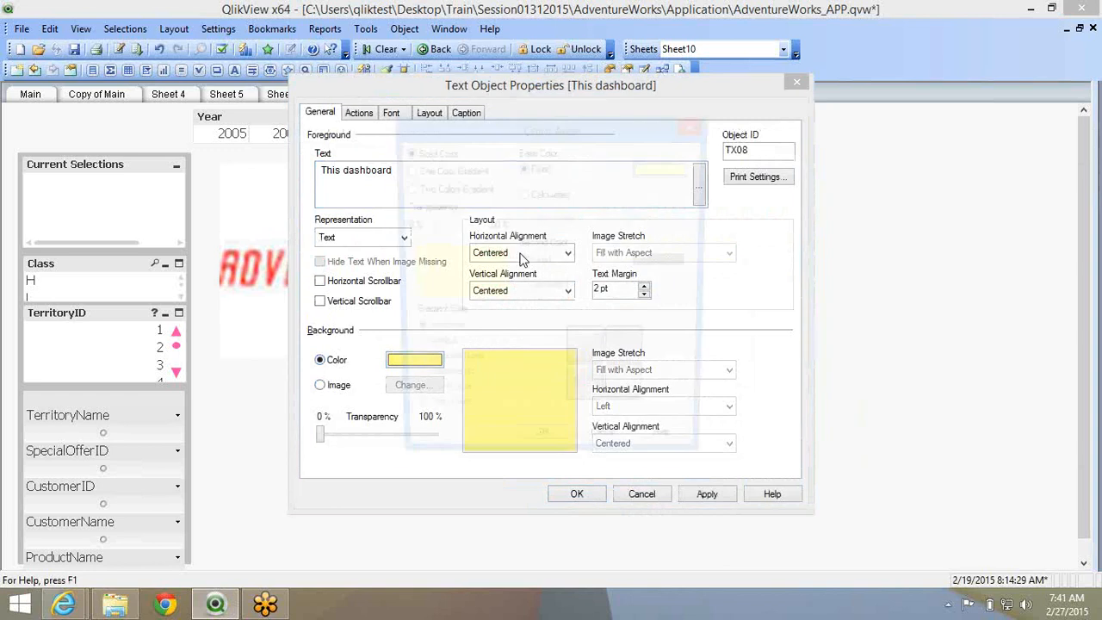
{"action": "left_click", "coordinate": [665, 168]}
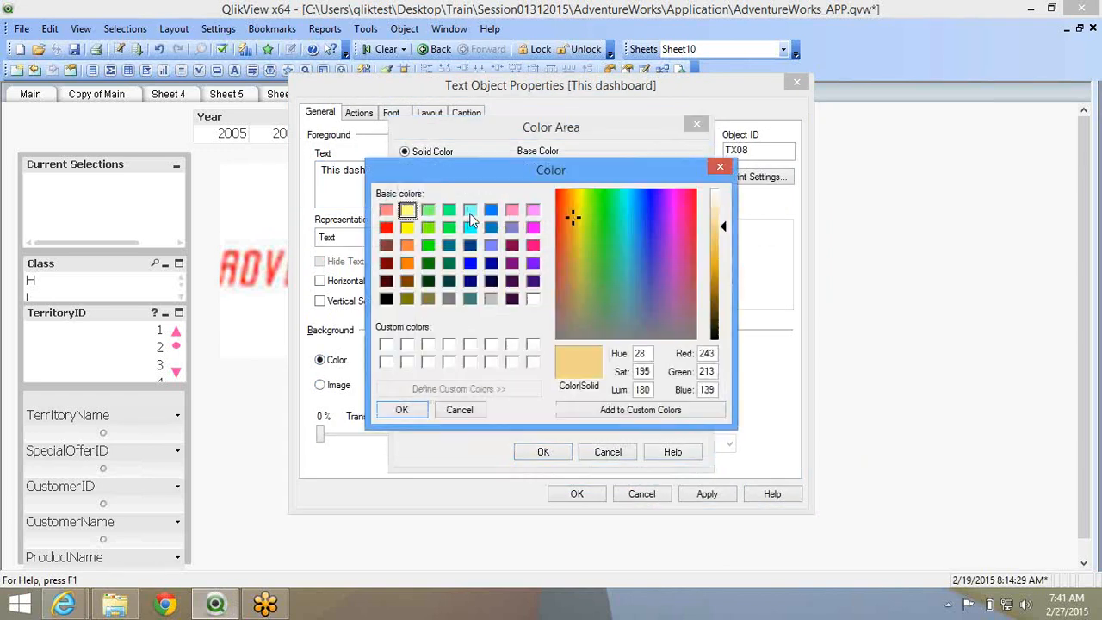
{"action": "left_click", "coordinate": [471, 211]}
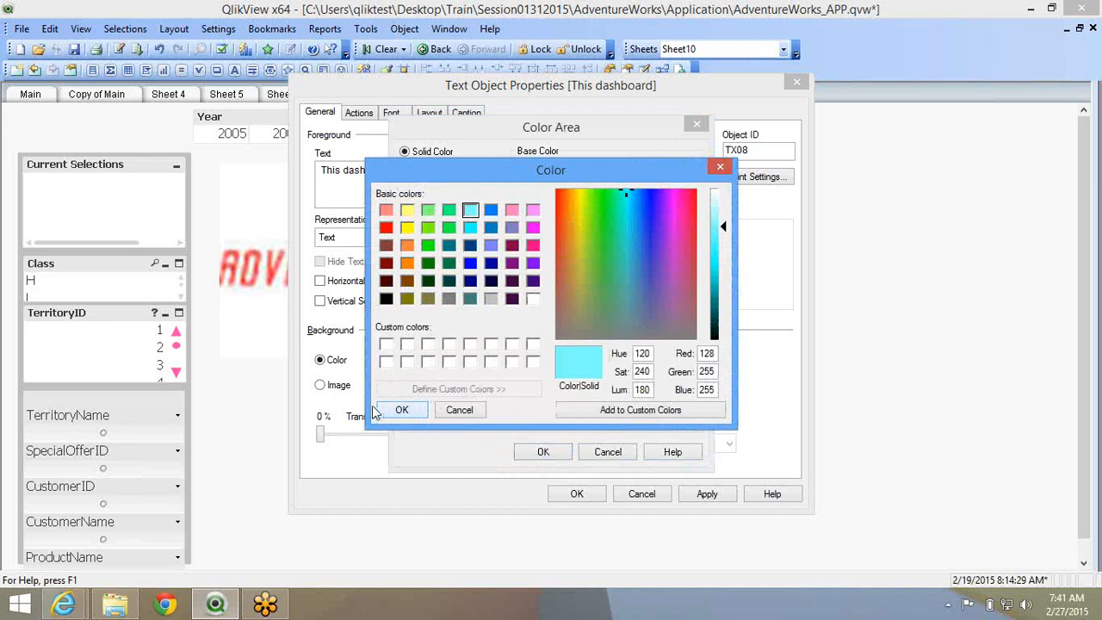
{"action": "left_click", "coordinate": [397, 412]}
{"action": "left_click", "coordinate": [529, 456]}
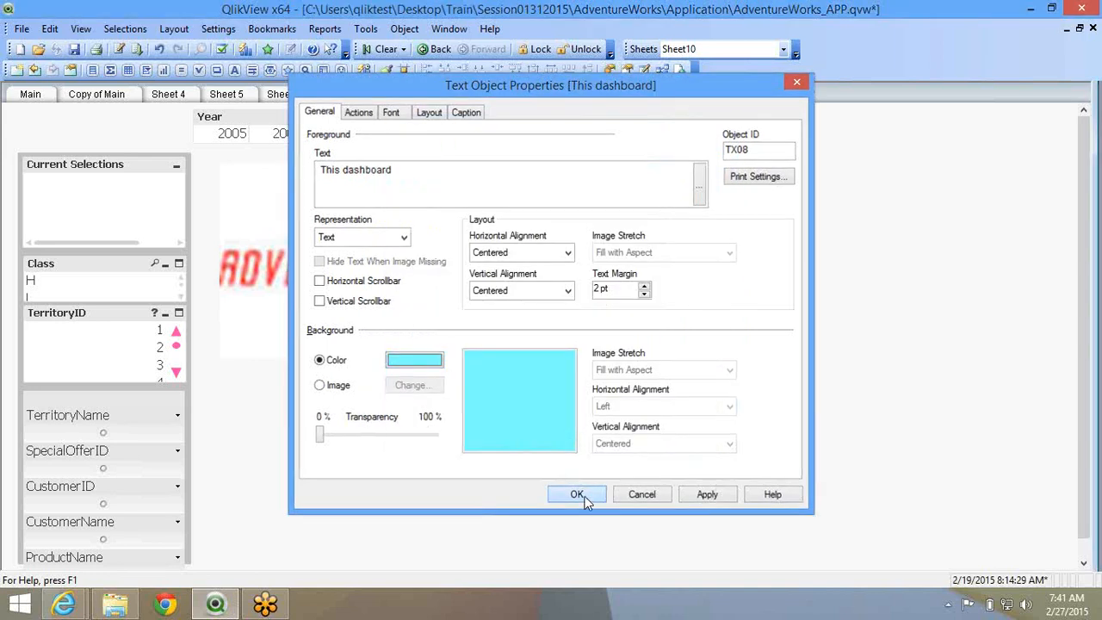
{"action": "left_click", "coordinate": [578, 495]}
Delete the existing text object and start a new text object on Sheet10
{"action": "key", "text": "Delete"}
{"action": "key", "text": "Return"}
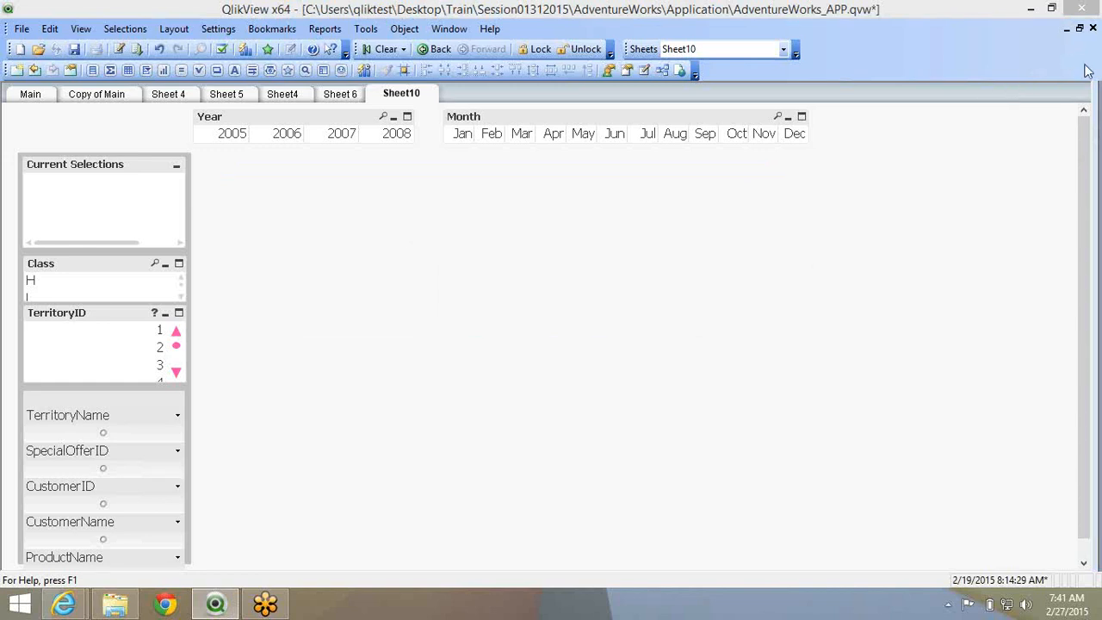
{"action": "right_click", "coordinate": [267, 236]}
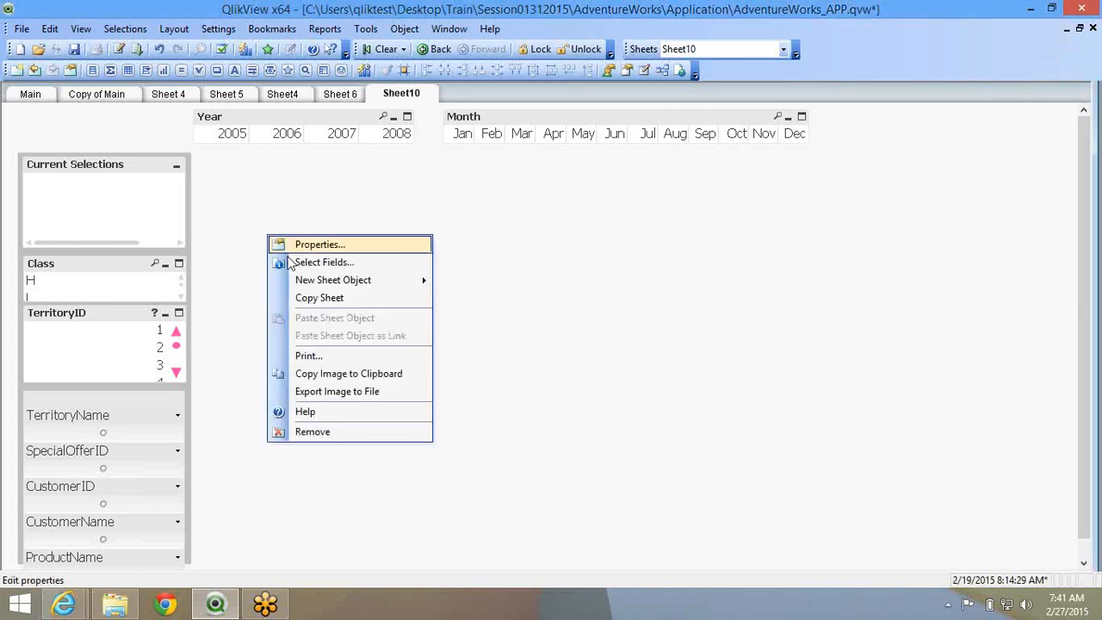
{"action": "mouse_move", "coordinate": [297, 280]}
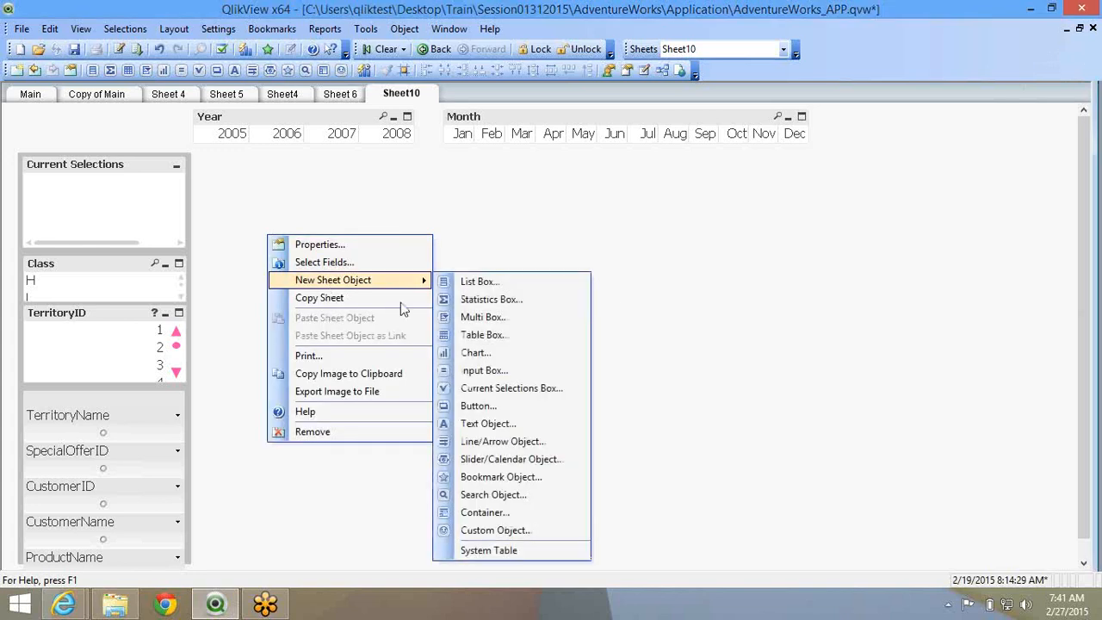
{"action": "left_click", "coordinate": [510, 425]}
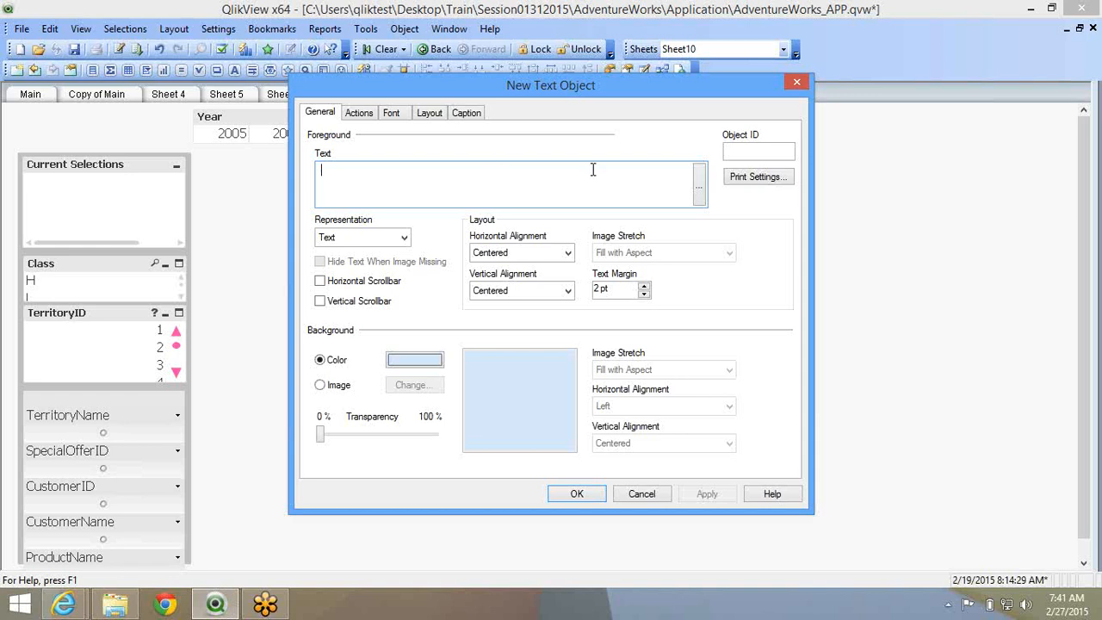
{"action": "left_click", "coordinate": [701, 197]}
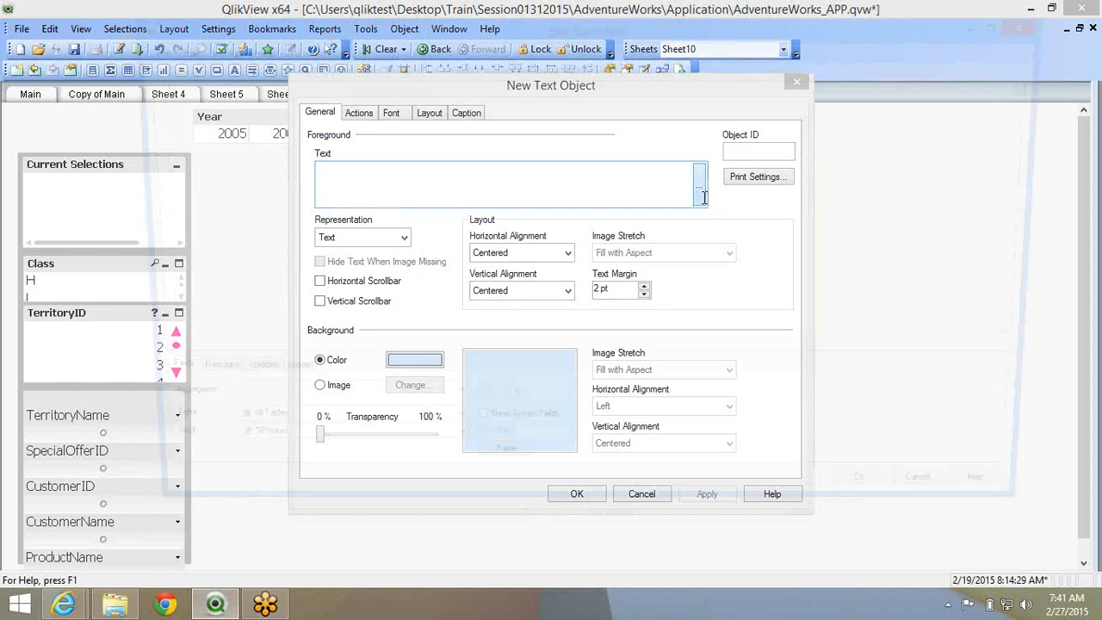
{"action": "left_click", "coordinate": [952, 507]}
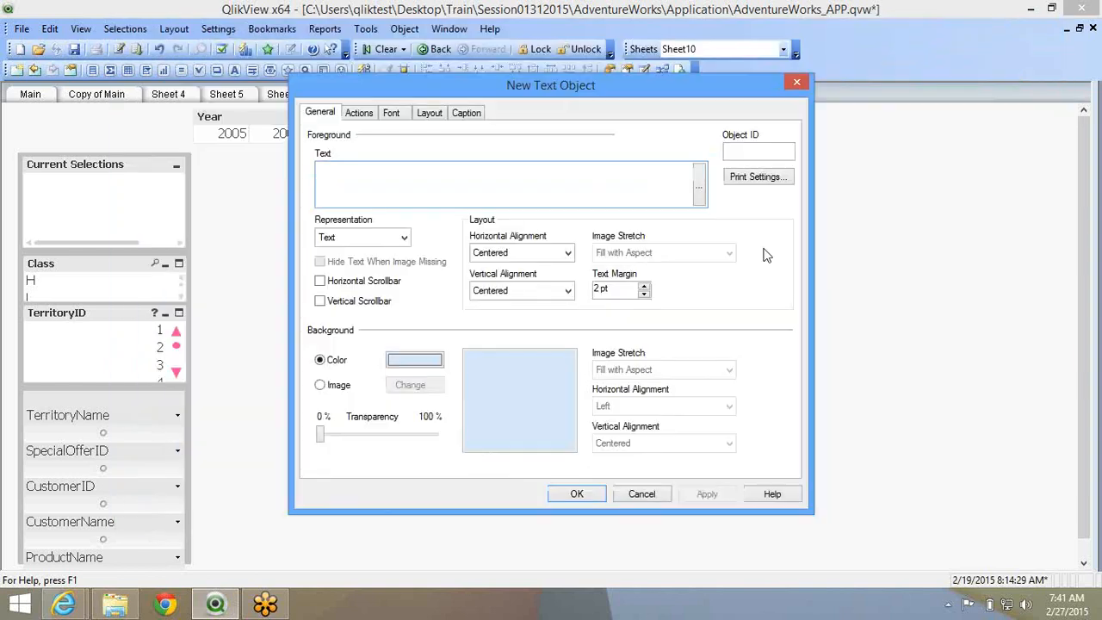
{"action": "left_click", "coordinate": [702, 176]}
{"action": "left_click", "coordinate": [1089, 50]}
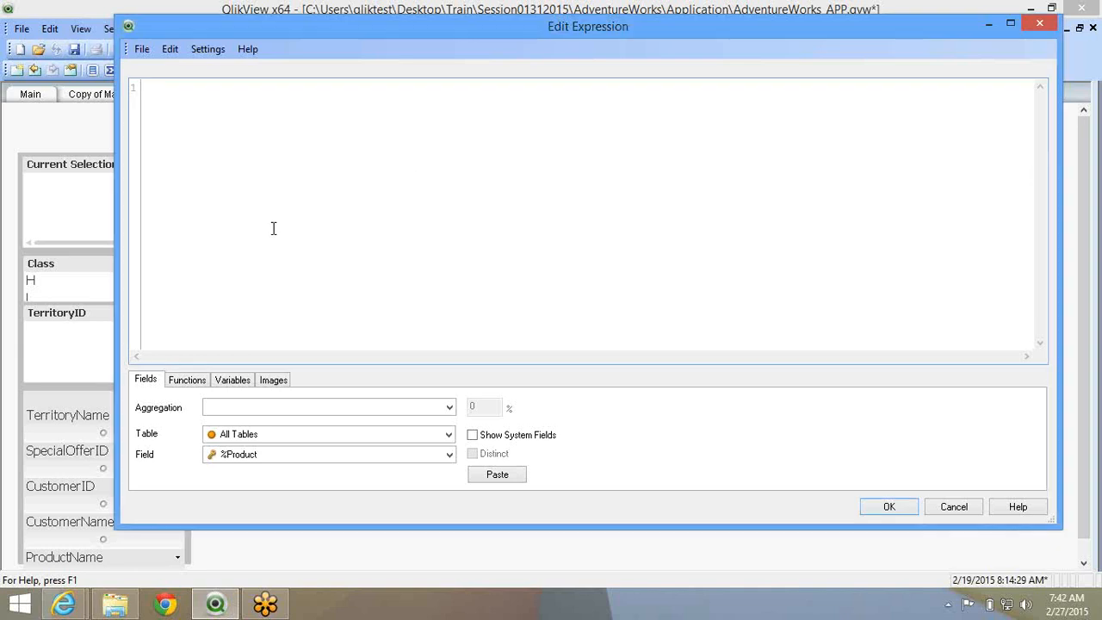
{"action": "type", "text": "=s"}
{"action": "key", "text": "BackSpace"}
{"action": "key", "text": "BackSpace"}
{"action": "left_click", "coordinate": [952, 507]}
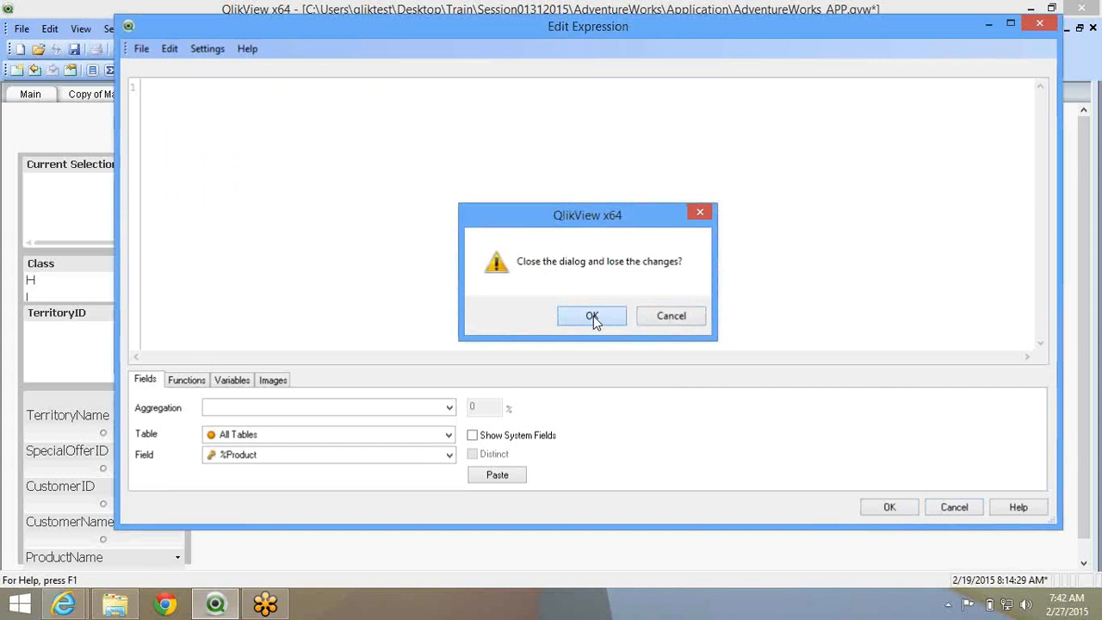
{"action": "left_click", "coordinate": [594, 316]}
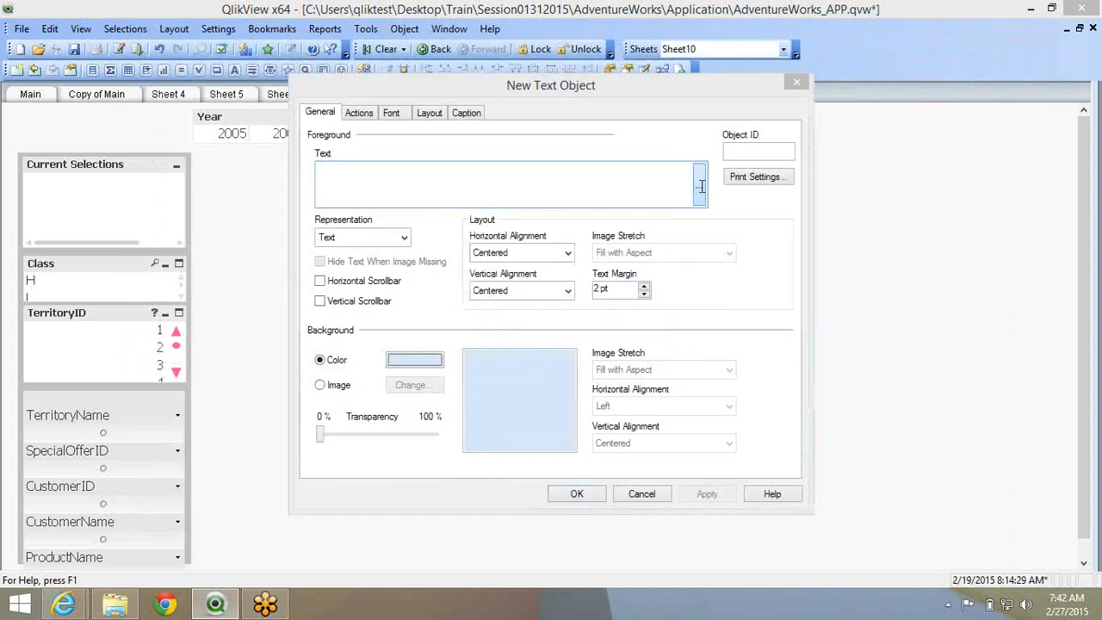
Open the expression editor for the new object's text and review its function, variable, image and field options
{"action": "left_click", "coordinate": [699, 186]}
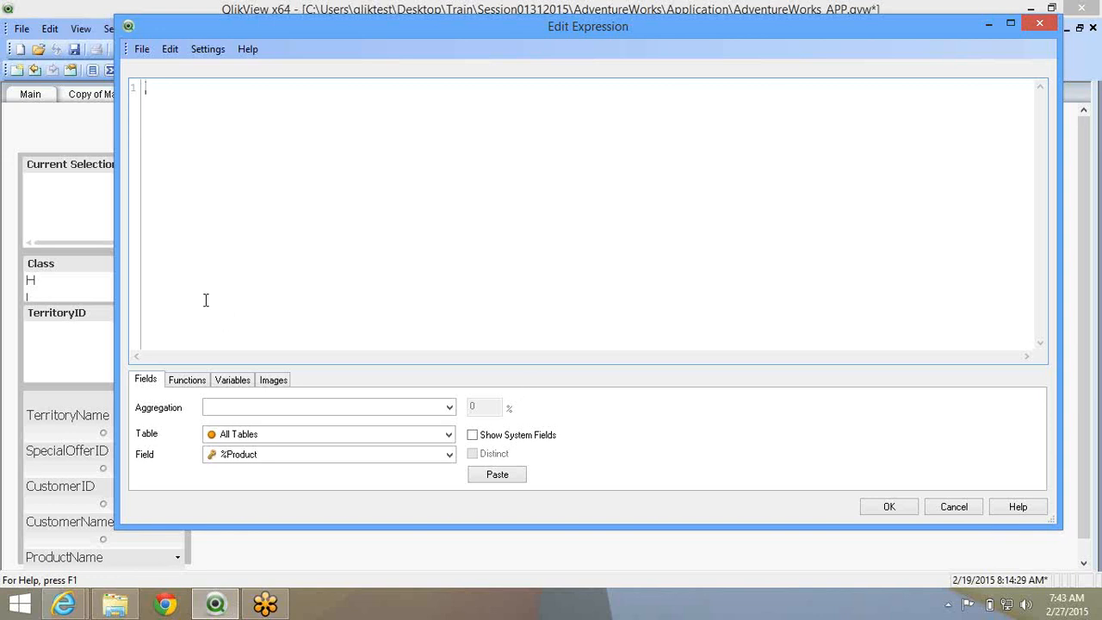
{"action": "left_click", "coordinate": [175, 387]}
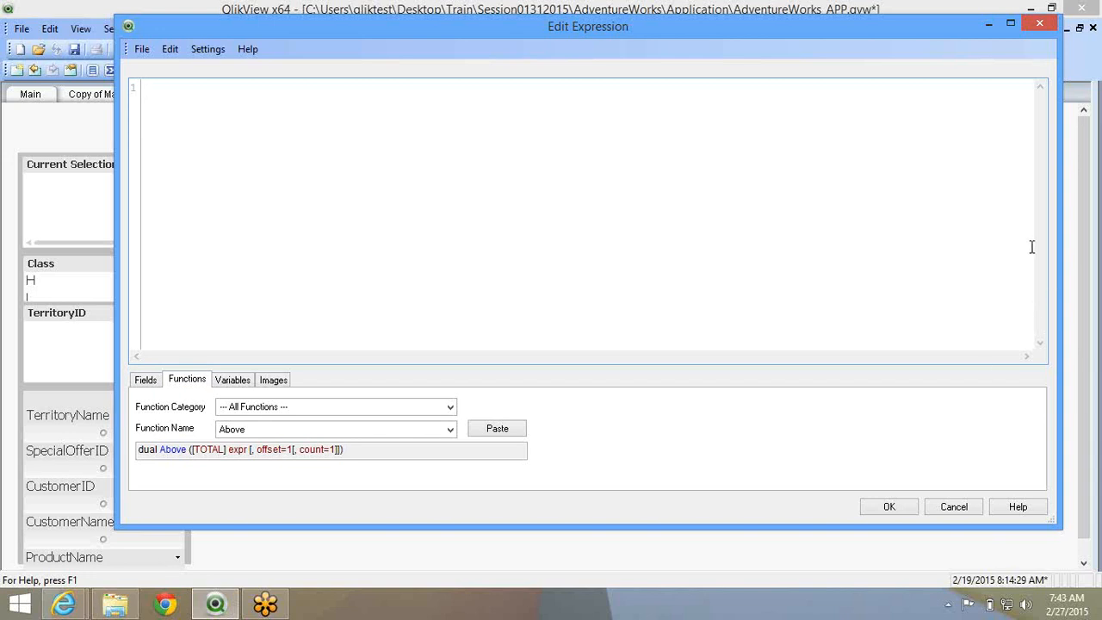
{"action": "left_click", "coordinate": [1051, 299]}
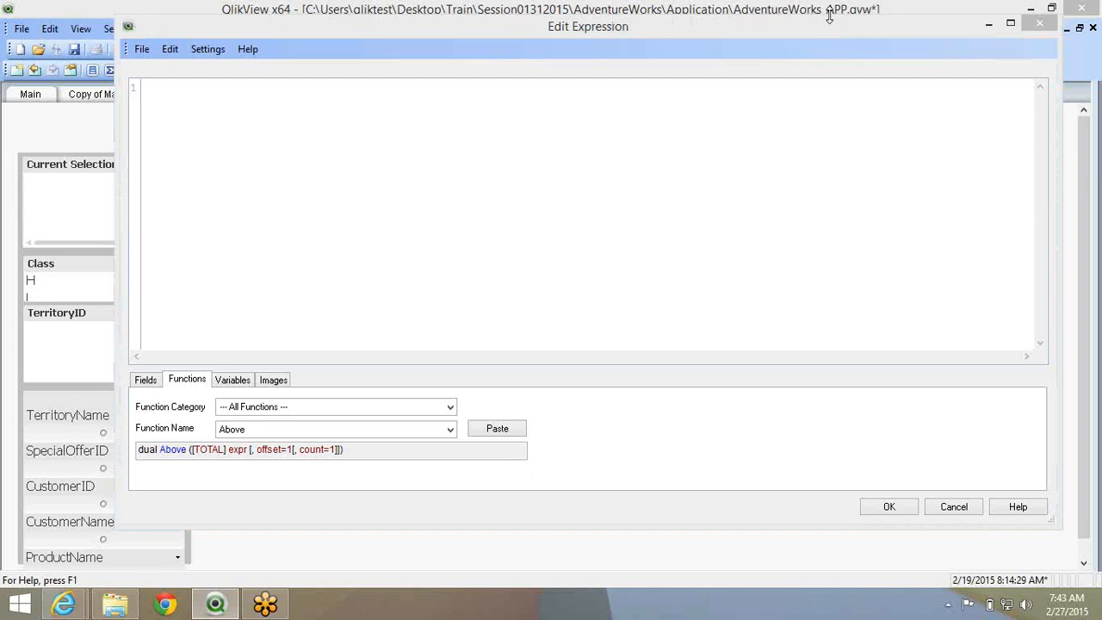
{"action": "left_click", "coordinate": [148, 381]}
{"action": "left_click", "coordinate": [181, 380]}
{"action": "left_click", "coordinate": [232, 385]}
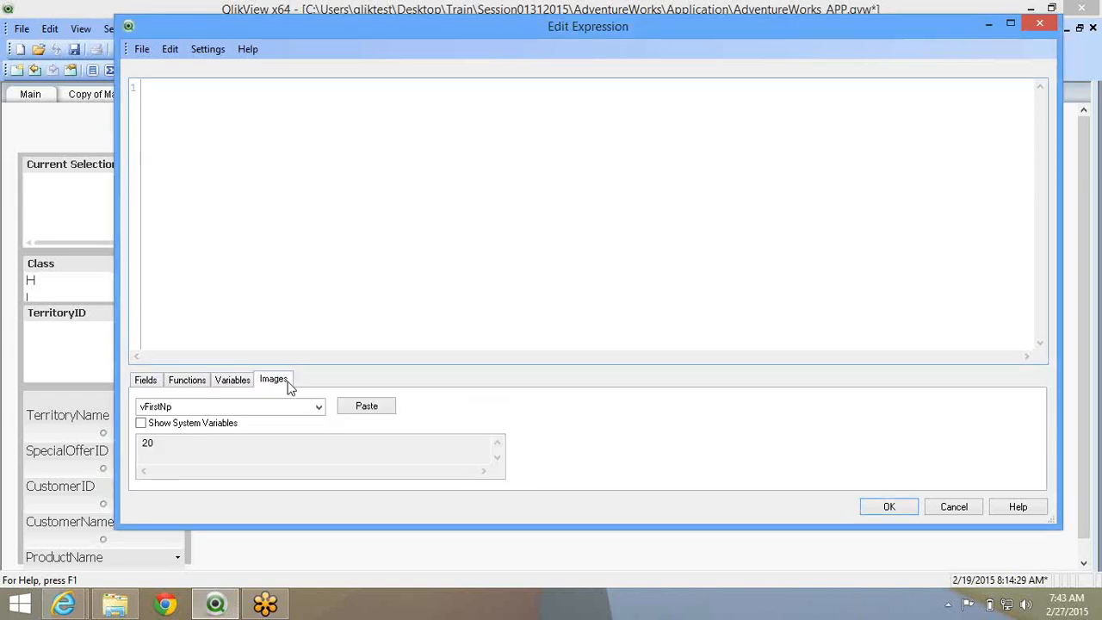
{"action": "left_click", "coordinate": [288, 383]}
{"action": "left_click", "coordinate": [142, 380]}
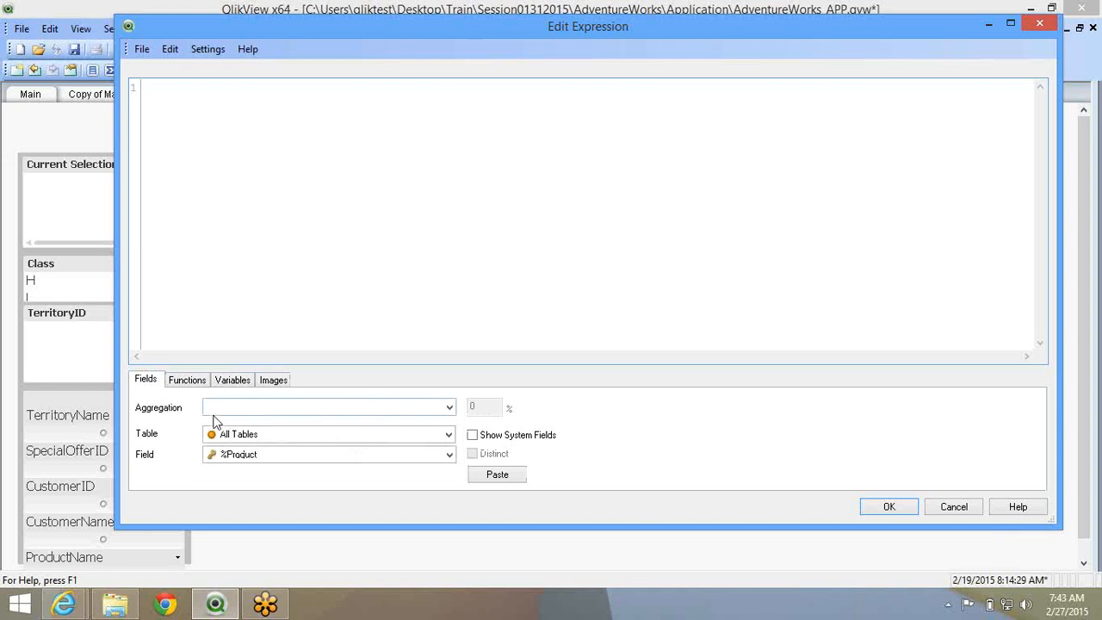
Insert a Sum aggregation of the OrderQty field from the SalesOrderDetail table into the expression
{"action": "left_click", "coordinate": [244, 409]}
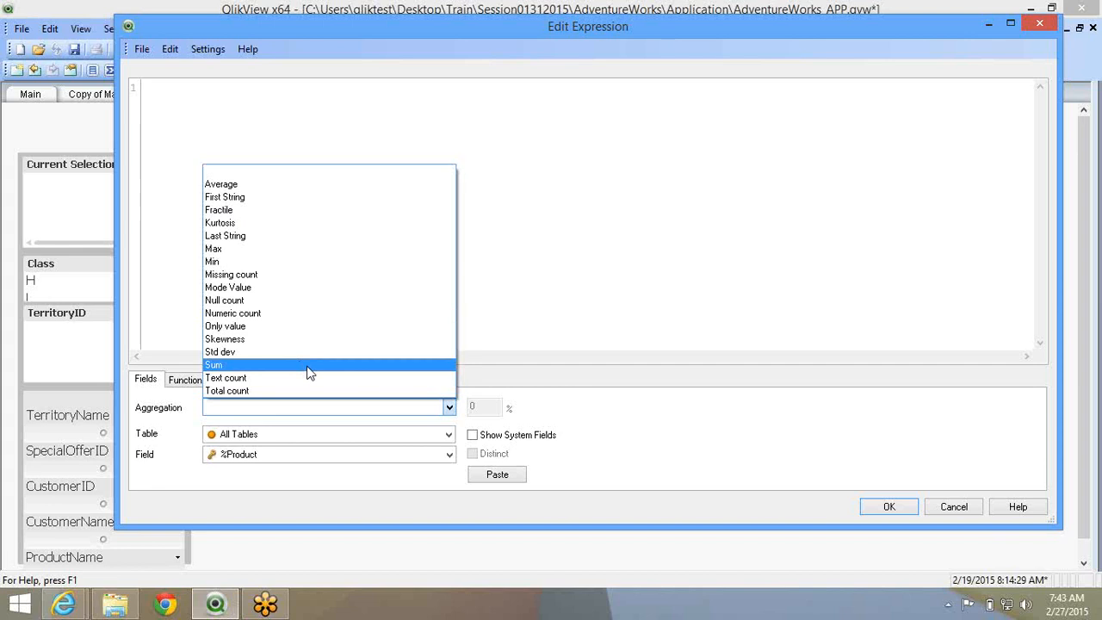
{"action": "left_click", "coordinate": [201, 417]}
{"action": "left_click", "coordinate": [218, 410]}
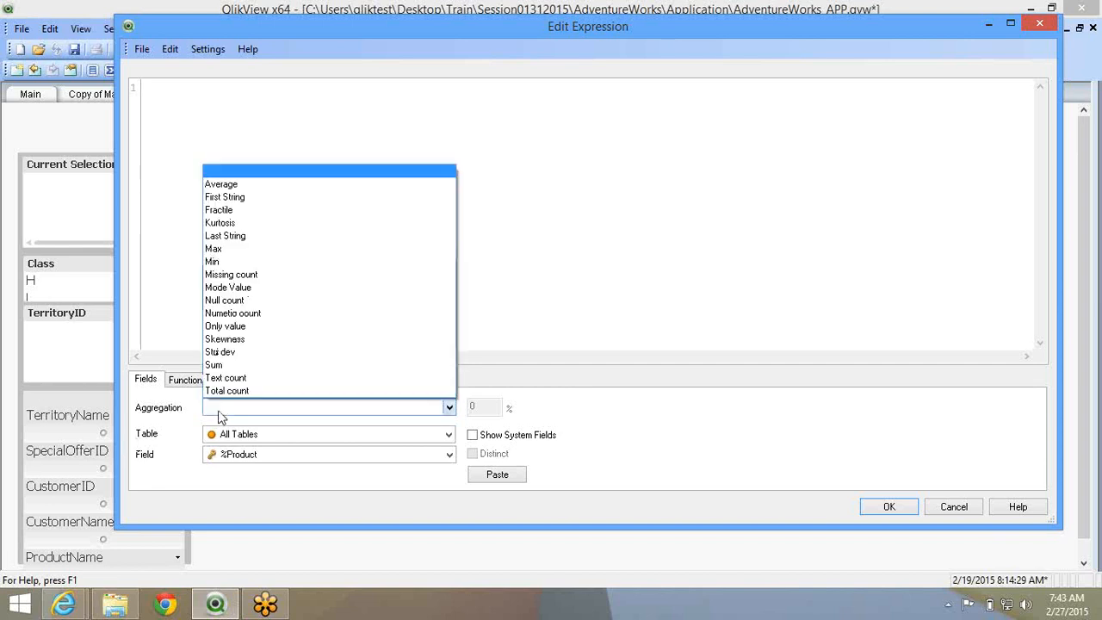
{"action": "left_click", "coordinate": [235, 369]}
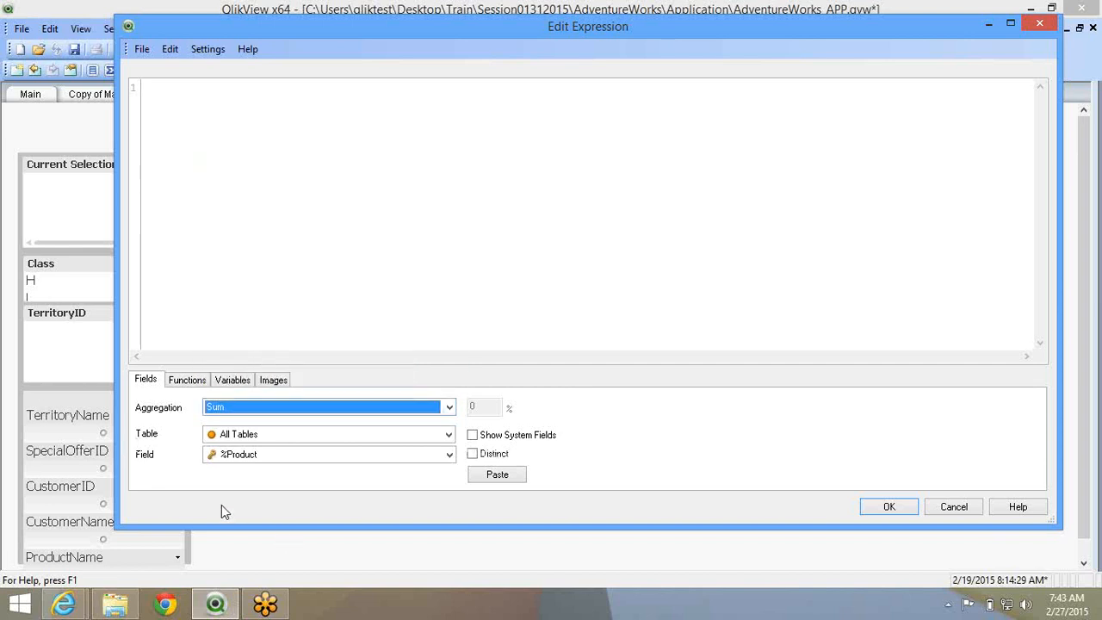
{"action": "left_click", "coordinate": [275, 434]}
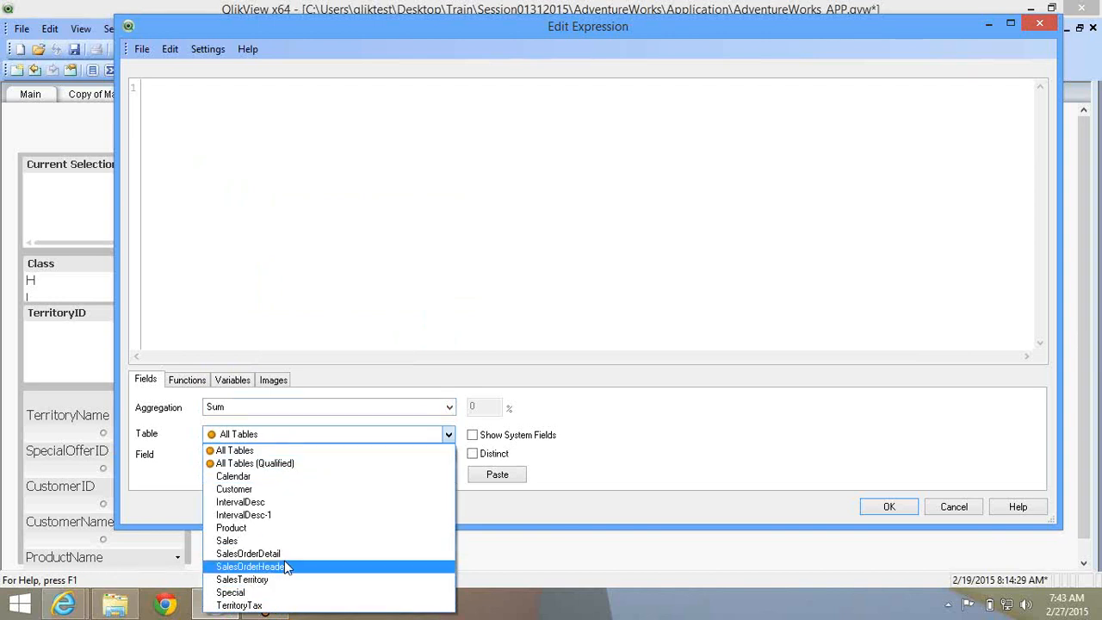
{"action": "left_click", "coordinate": [285, 556]}
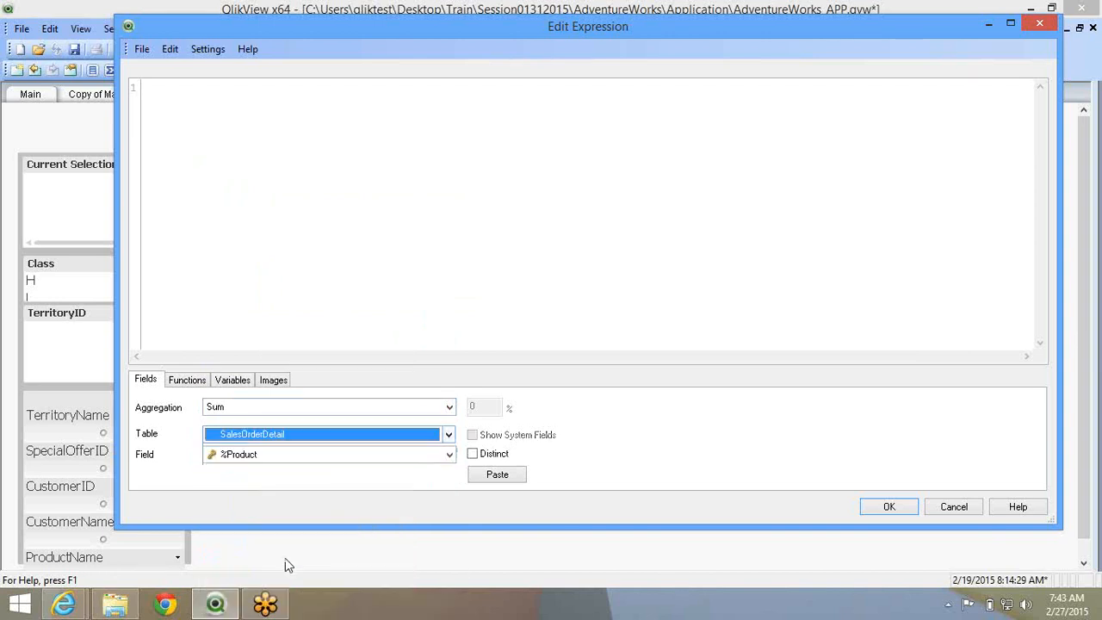
{"action": "left_click", "coordinate": [334, 458]}
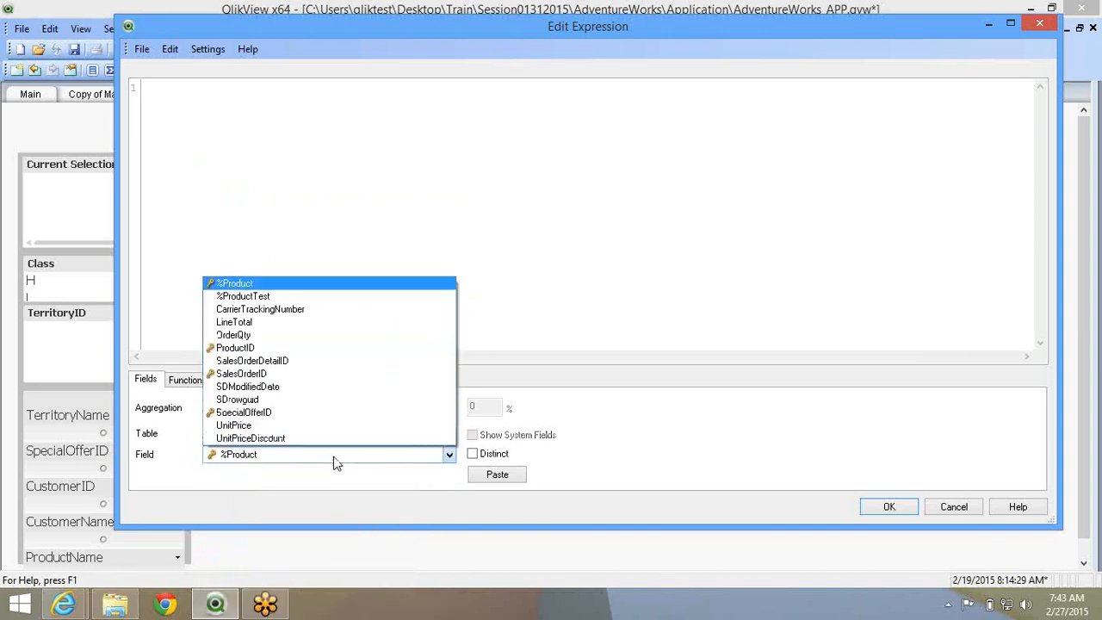
{"action": "left_click", "coordinate": [346, 336]}
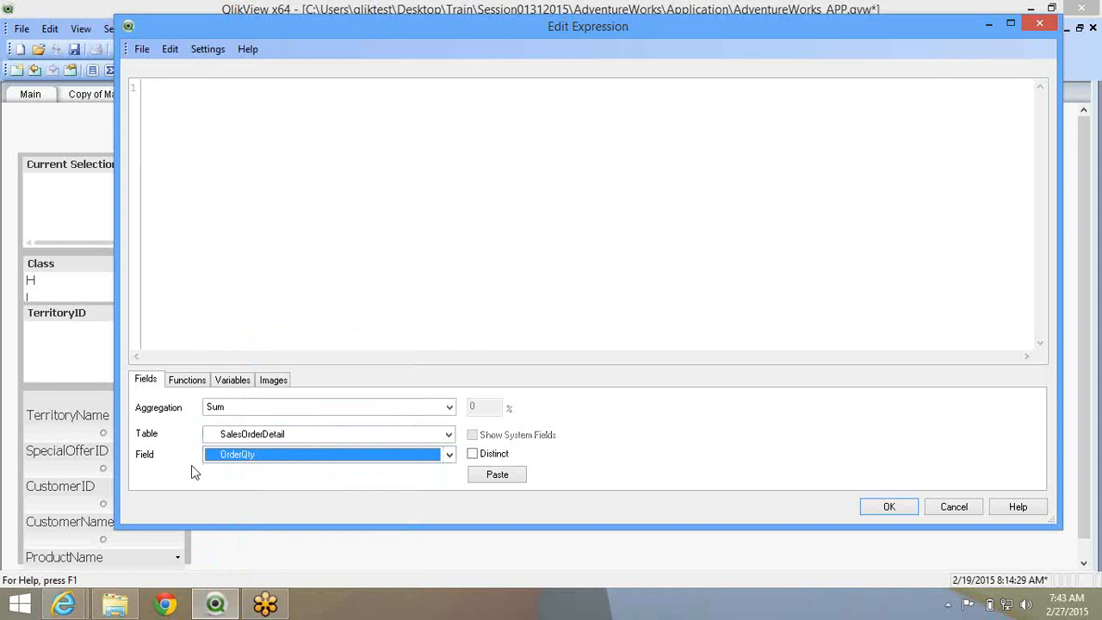
{"action": "left_click", "coordinate": [497, 474]}
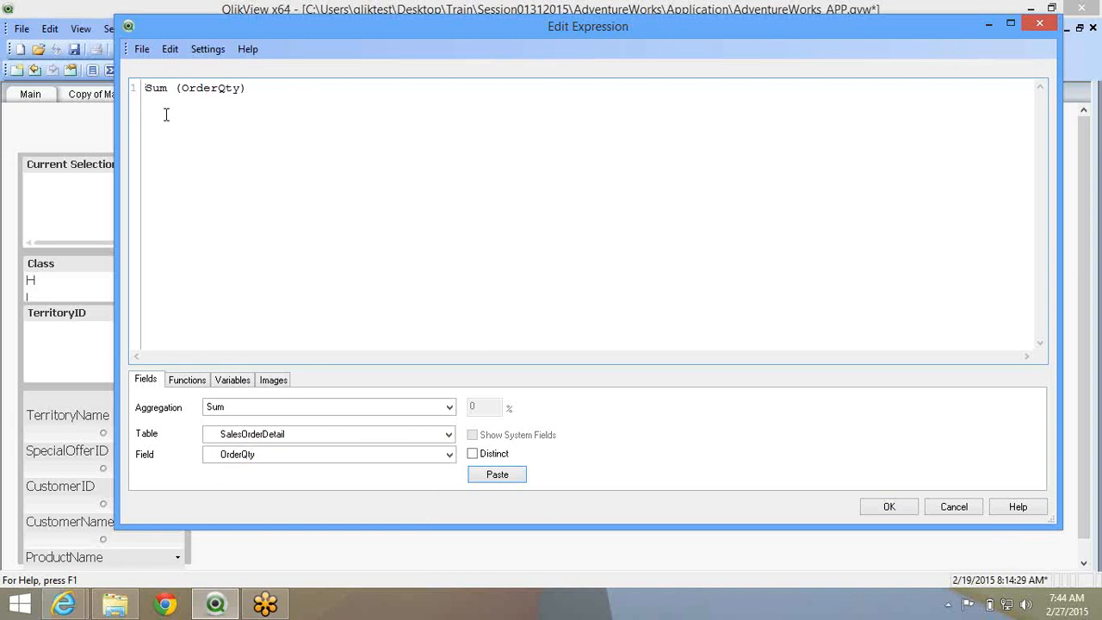
Prefix the expression with an equals sign so it reads =Sum (OrderQty), and check its function and field
{"action": "type", "text": "="}
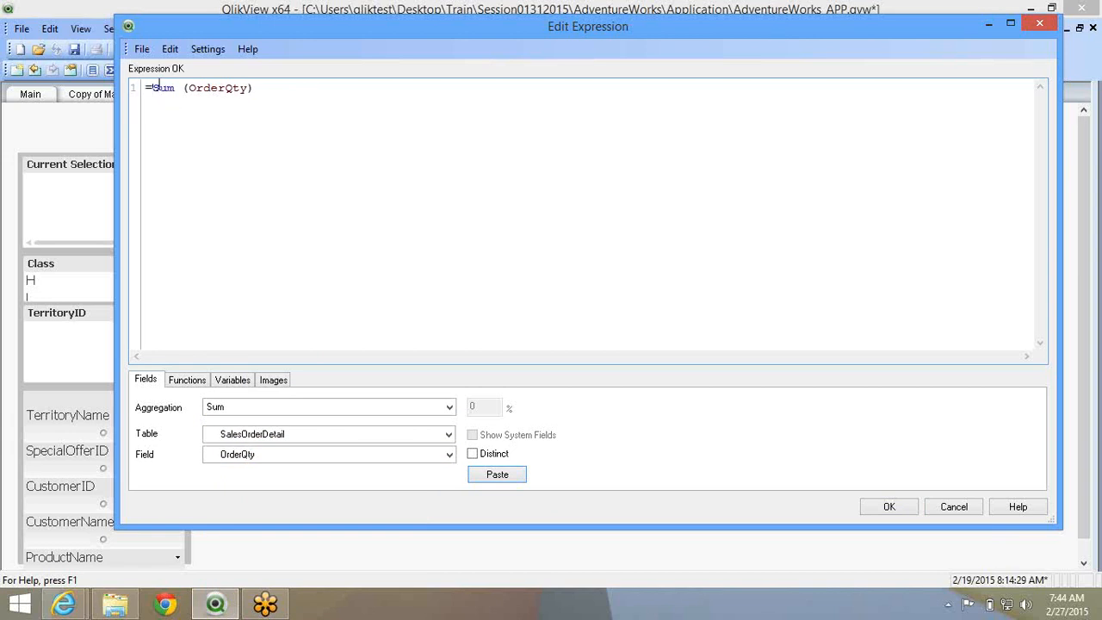
{"action": "double_click", "coordinate": [163, 87]}
{"action": "double_click", "coordinate": [207, 87]}
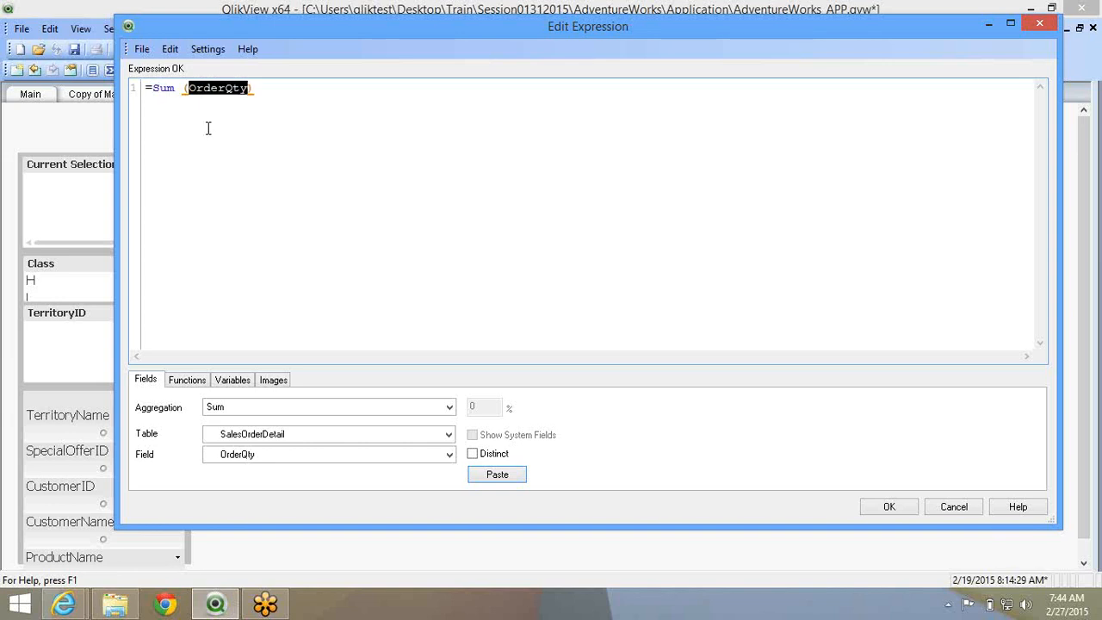
{"action": "left_click", "coordinate": [210, 120]}
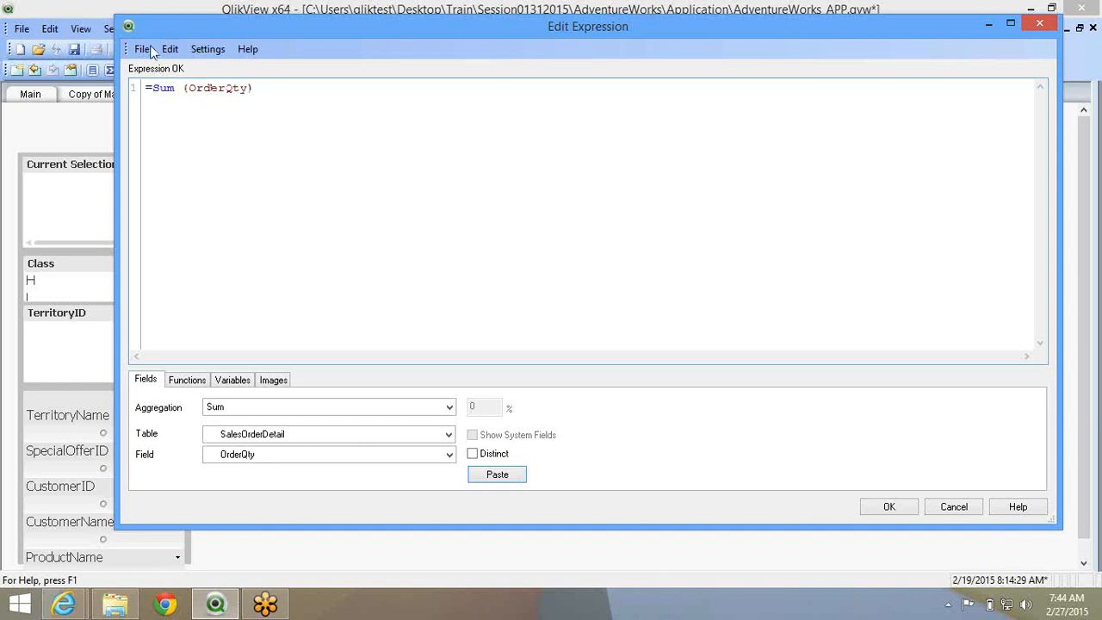
{"action": "left_click_drag", "start_coordinate": [154, 87], "coordinate": [285, 101]}
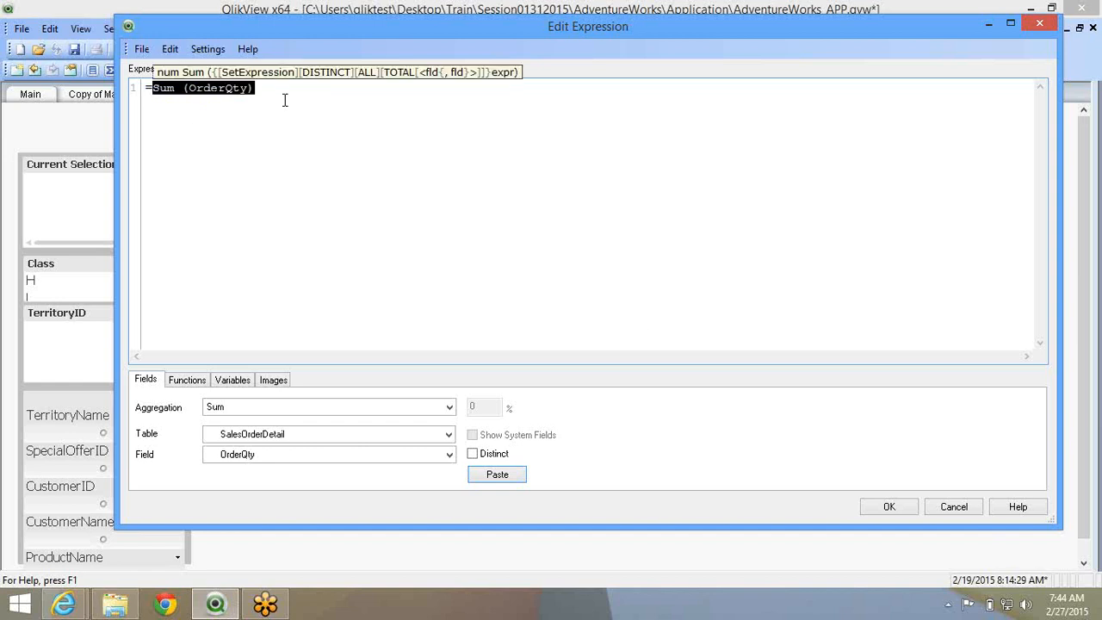
{"action": "left_click", "coordinate": [437, 156]}
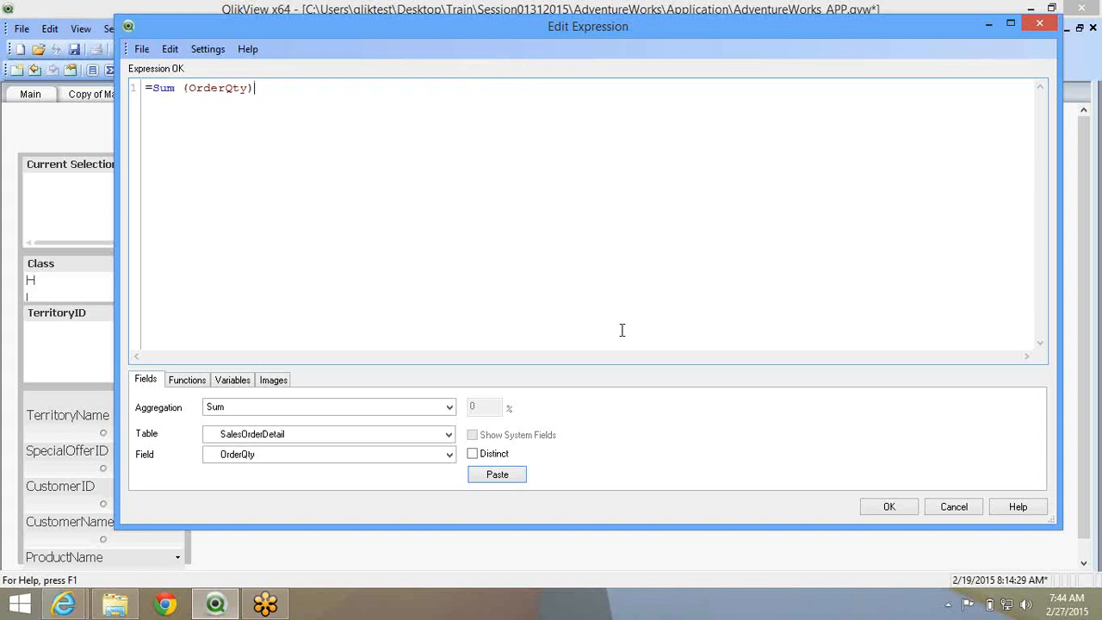
Accept the expression, create the text object and arrange it as a small box just below the Year list box
{"action": "left_click", "coordinate": [911, 507]}
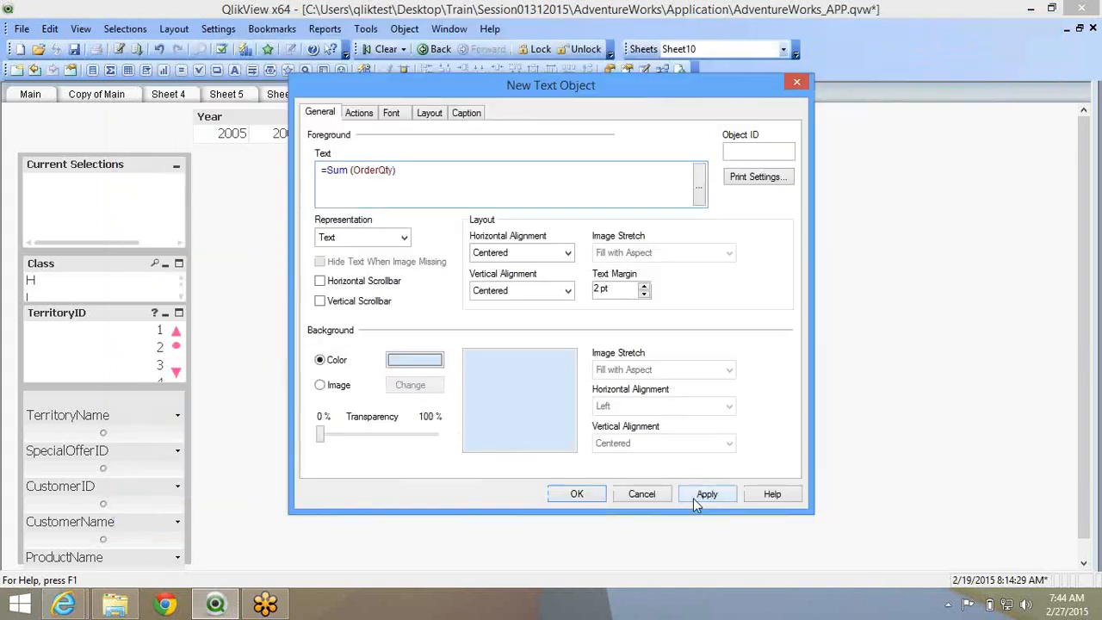
{"action": "left_click", "coordinate": [577, 495]}
{"action": "left_click_drag", "start_coordinate": [351, 318], "coordinate": [332, 243]}
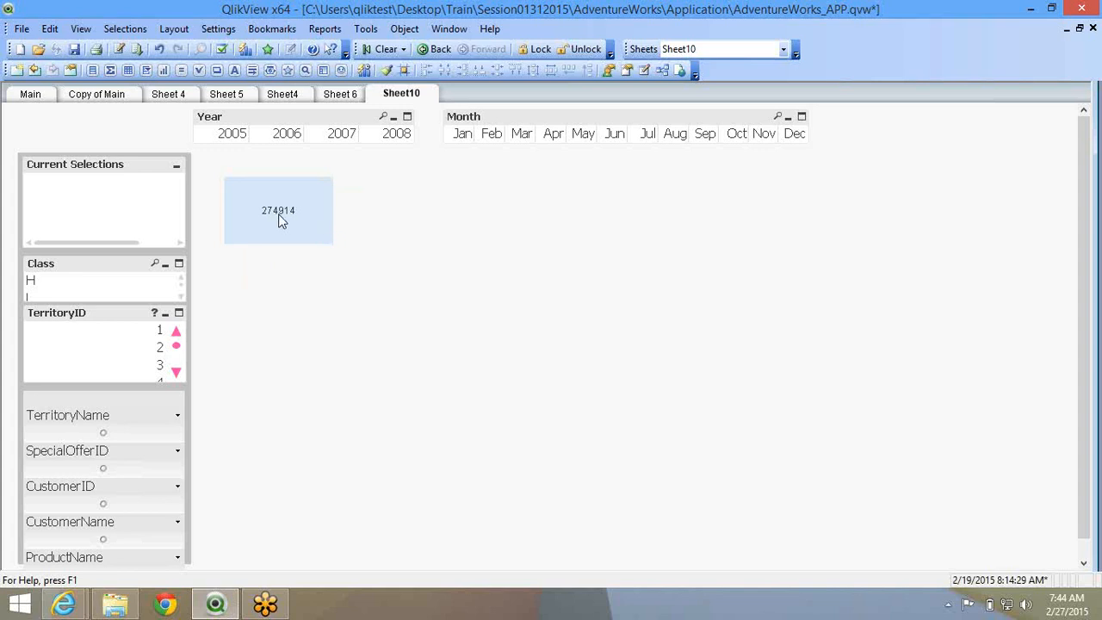
Duplicate the OrderQty total text object and place the copy right beside the original, below the Year list box
{"action": "right_click", "coordinate": [280, 213]}
{"action": "left_click", "coordinate": [310, 227]}
{"action": "key", "text": "Escape"}
{"action": "left_click_drag", "start_coordinate": [266, 187], "coordinate": [396, 211]}
Replace Sum (OrderQty) in the copied text object's expression with a Max aggregation of OrderQty, keeping the leading equals sign
{"action": "right_click", "coordinate": [395, 211]}
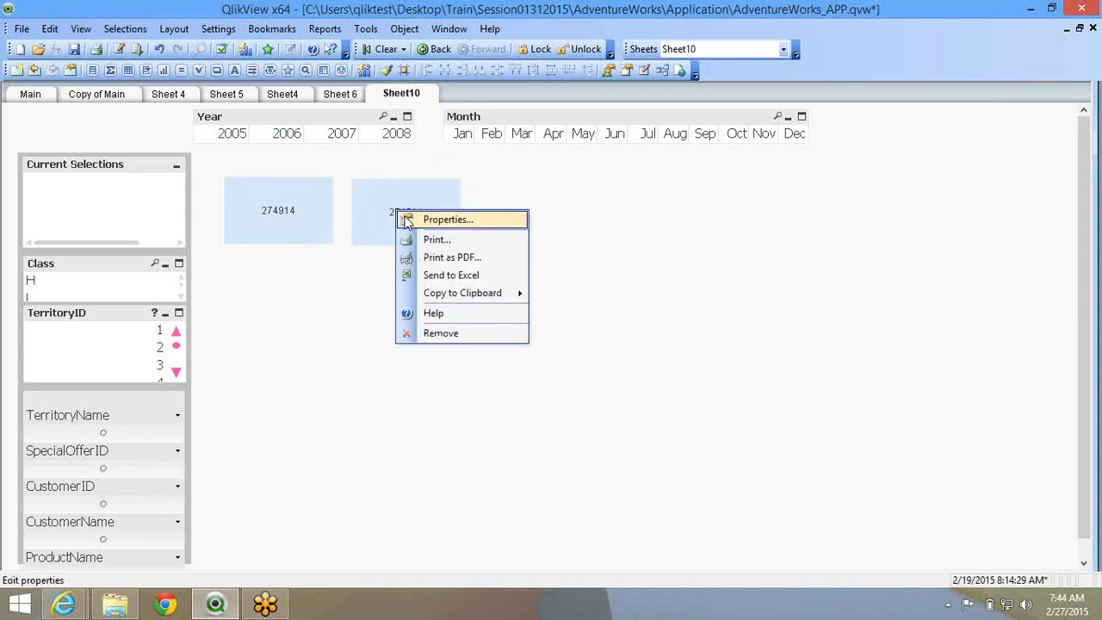
{"action": "left_click", "coordinate": [408, 219]}
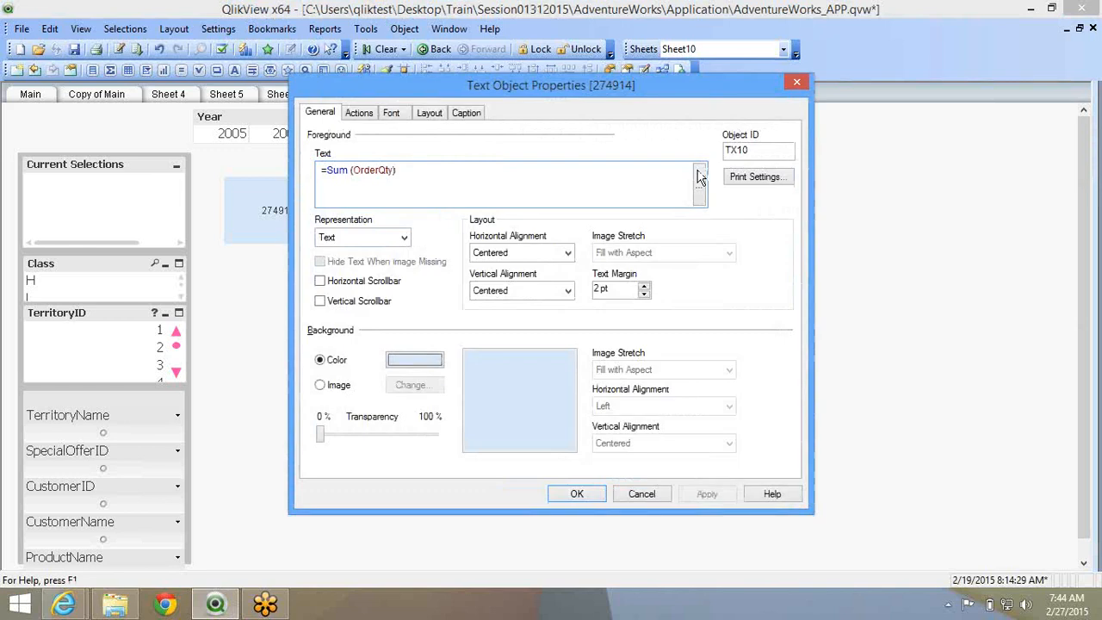
{"action": "left_click", "coordinate": [696, 171]}
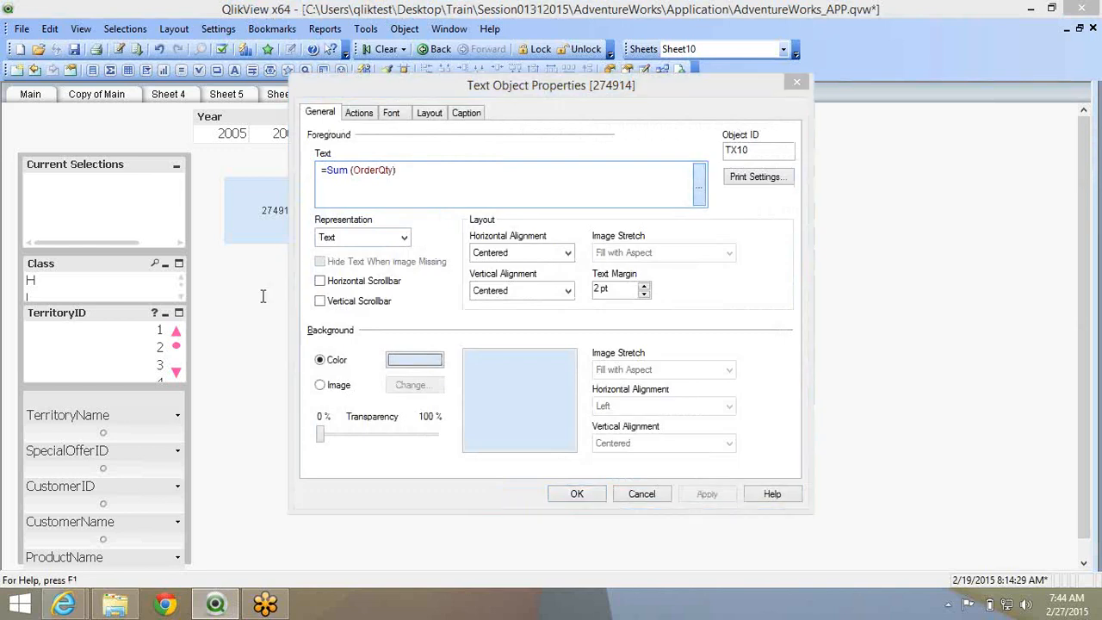
{"action": "left_click_drag", "start_coordinate": [152, 88], "coordinate": [169, 278]}
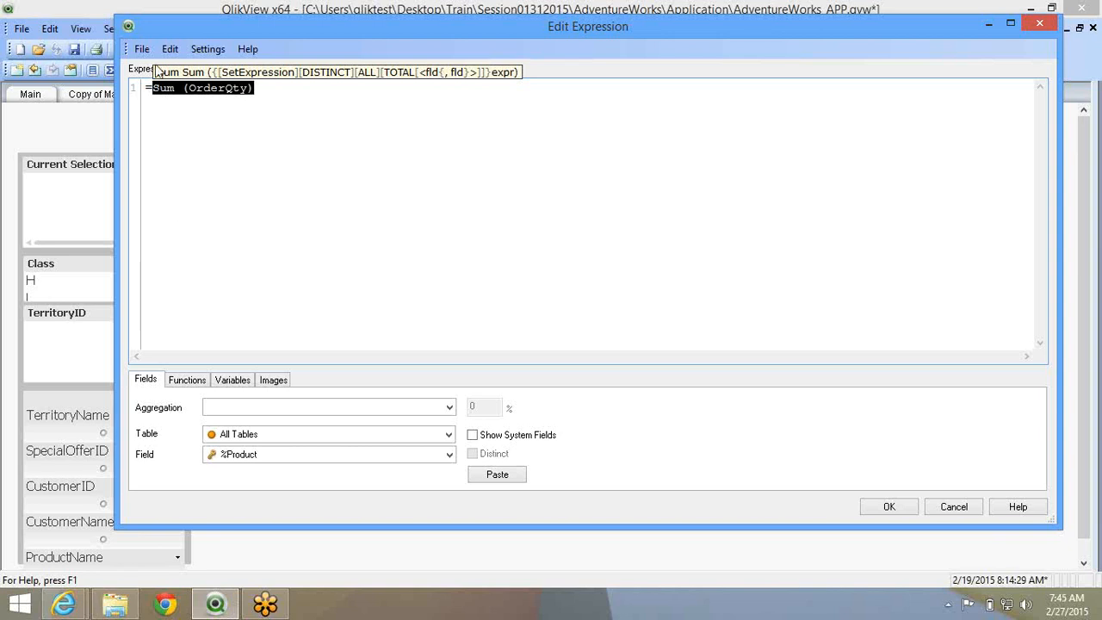
{"action": "left_click", "coordinate": [187, 380]}
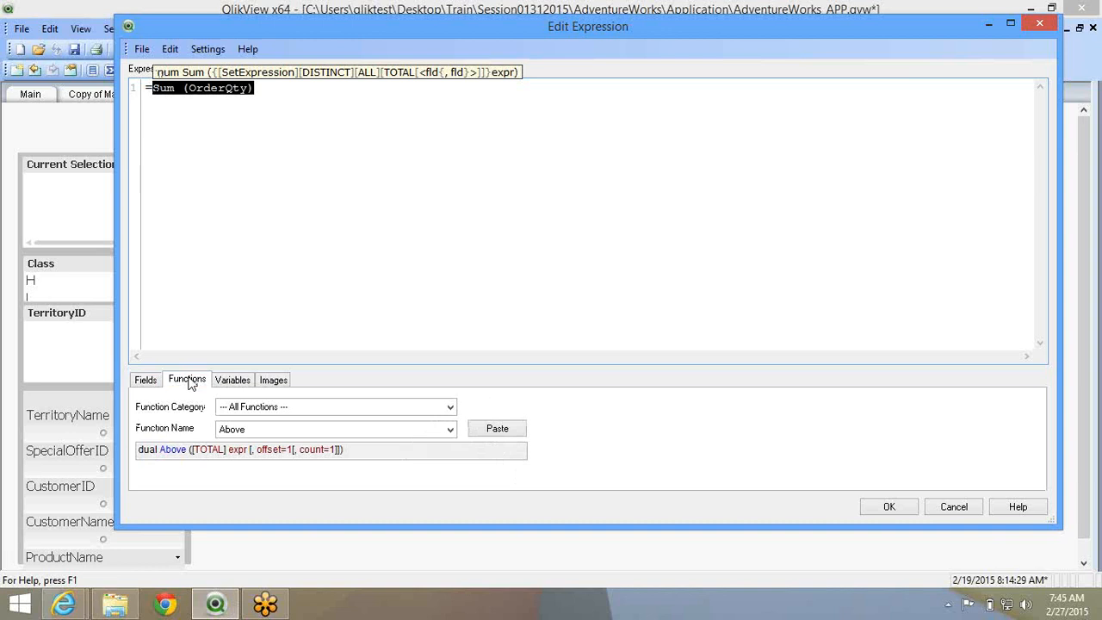
{"action": "left_click", "coordinate": [155, 382]}
{"action": "left_click", "coordinate": [318, 407]}
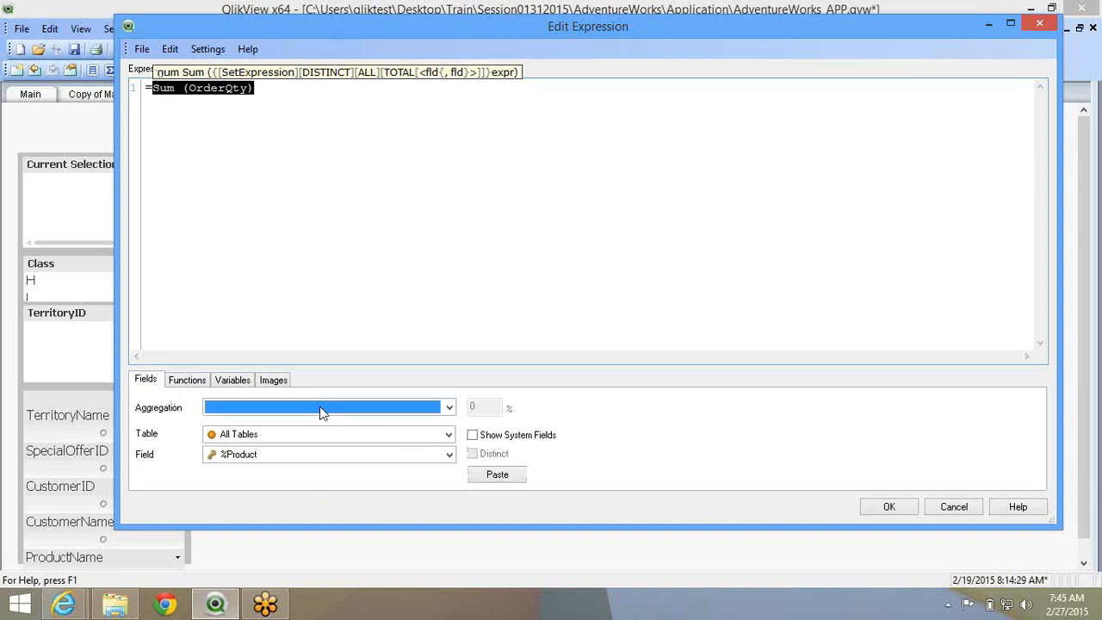
{"action": "left_click", "coordinate": [289, 249]}
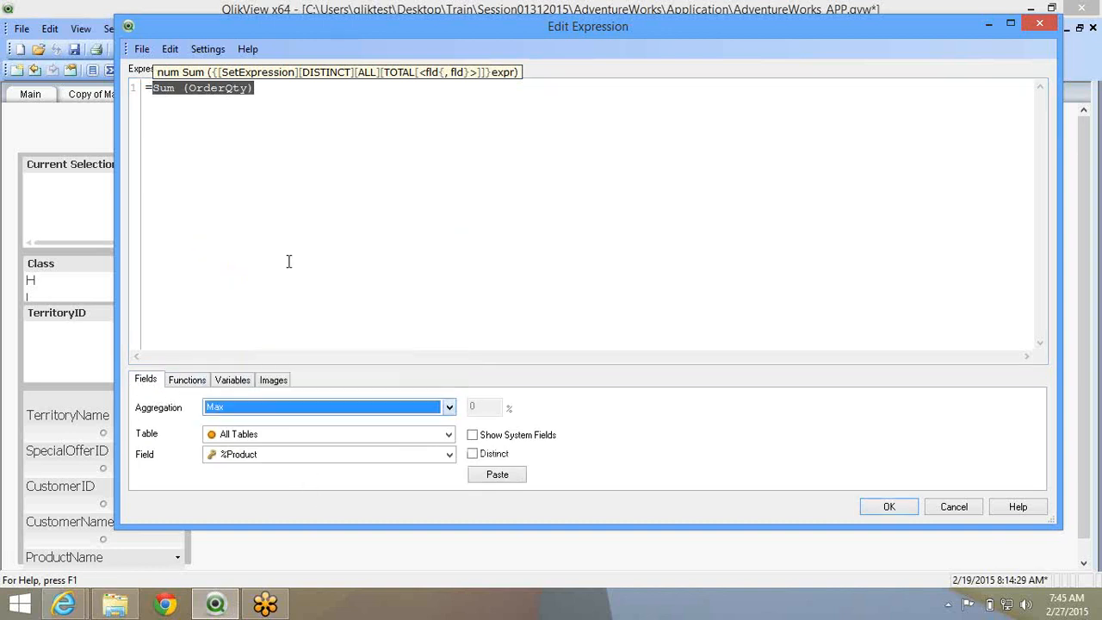
{"action": "left_click", "coordinate": [311, 463]}
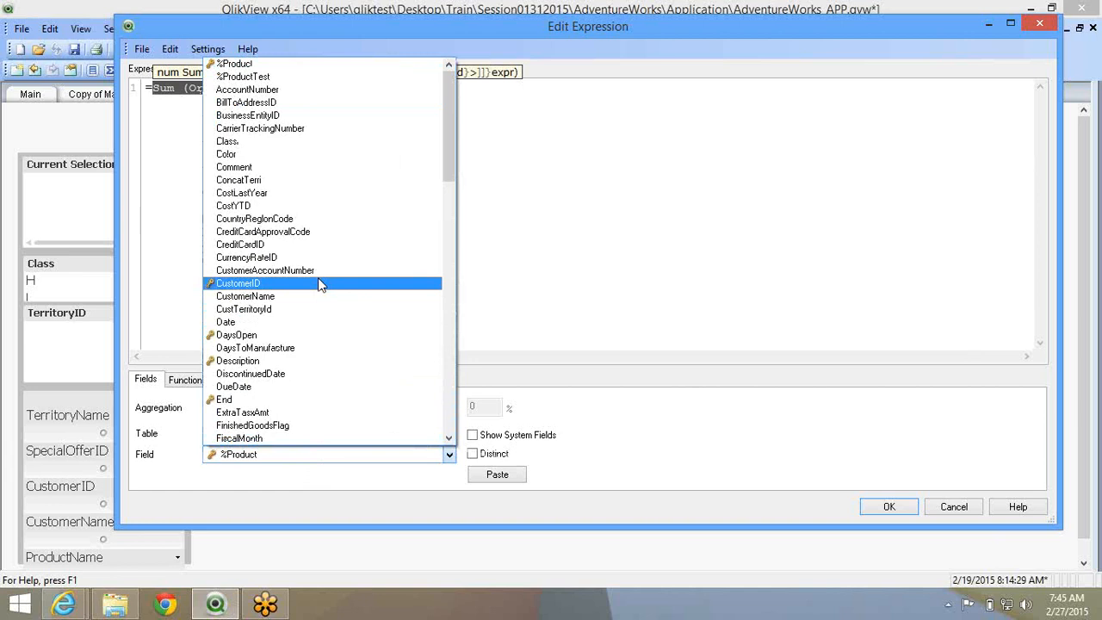
{"action": "scroll", "coordinate": [318, 284], "scroll_direction": "down", "scroll_amount": 14}
{"action": "left_click", "coordinate": [257, 86]}
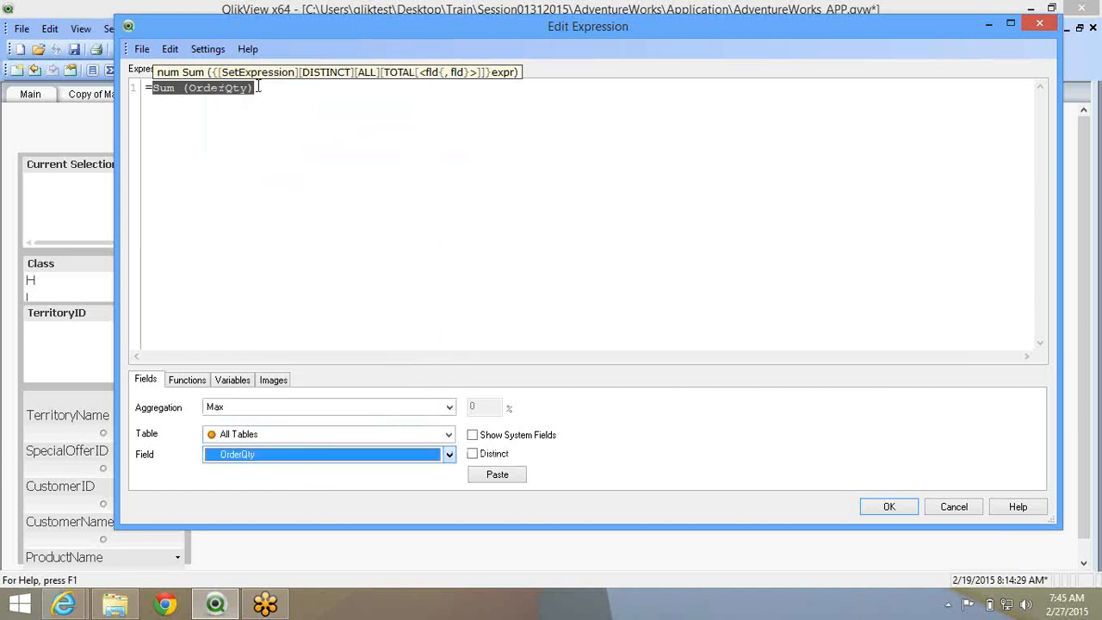
{"action": "left_click", "coordinate": [506, 479]}
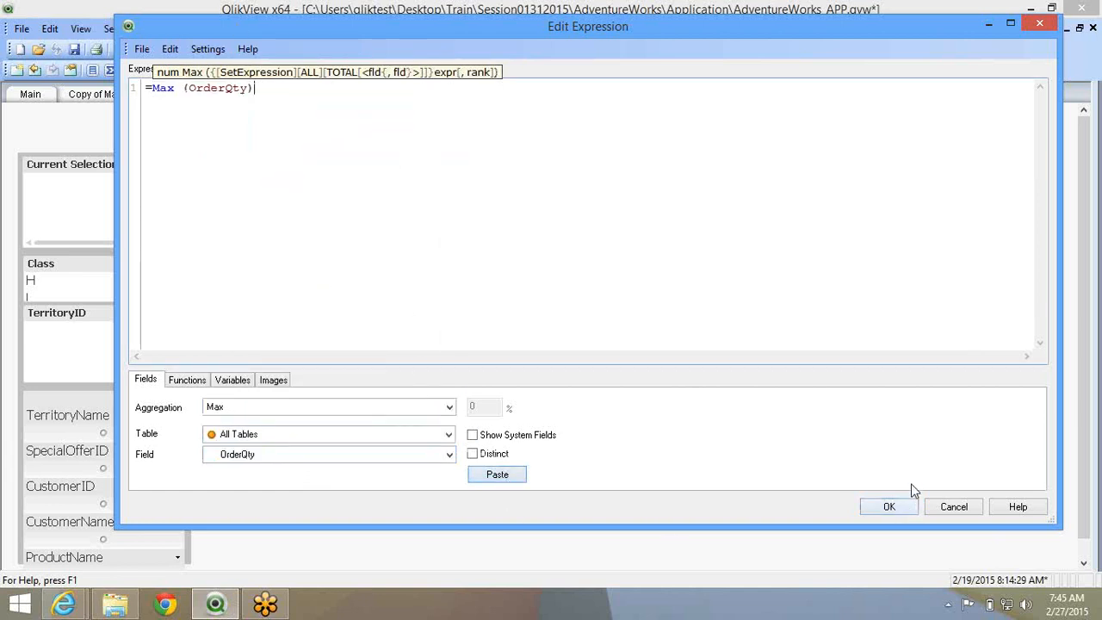
Accept the =Max (OrderQty) expression and confirm the copied text object's properties
{"action": "left_click", "coordinate": [898, 504]}
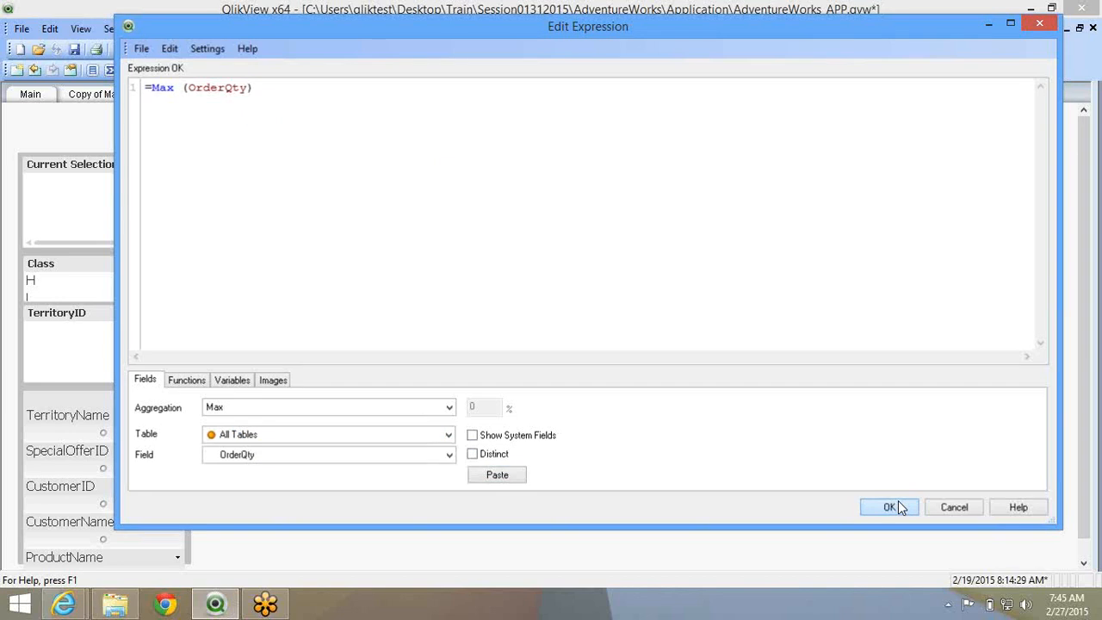
{"action": "left_click", "coordinate": [892, 506]}
{"action": "left_click", "coordinate": [572, 494]}
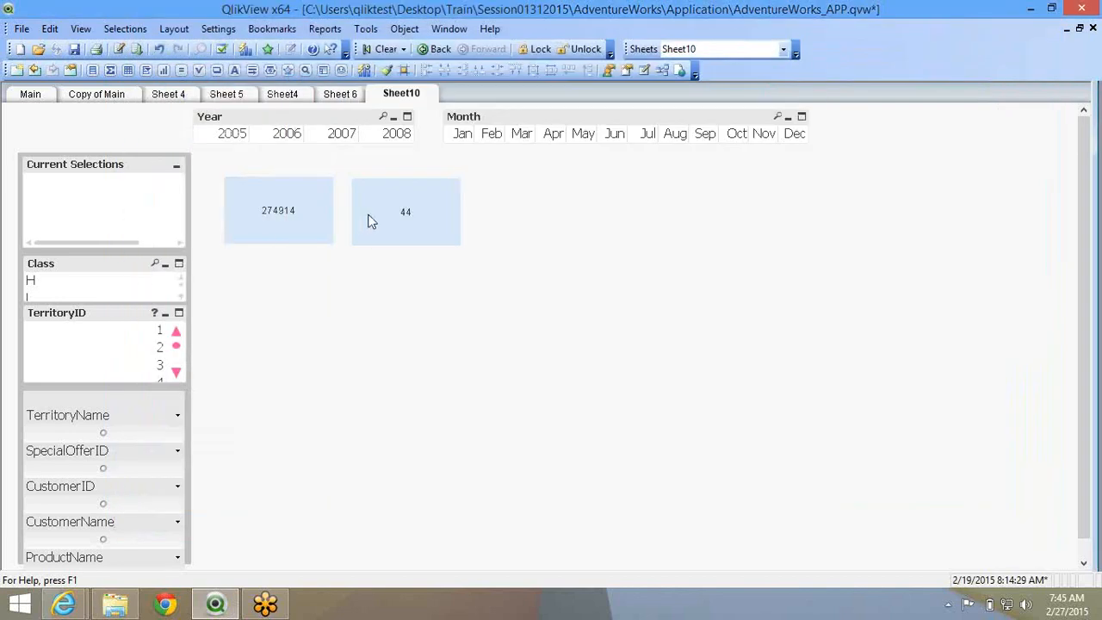
Reopen the copied text object's expression for editing and review the available field aggregation types
{"action": "right_click", "coordinate": [369, 222]}
{"action": "left_click", "coordinate": [389, 225]}
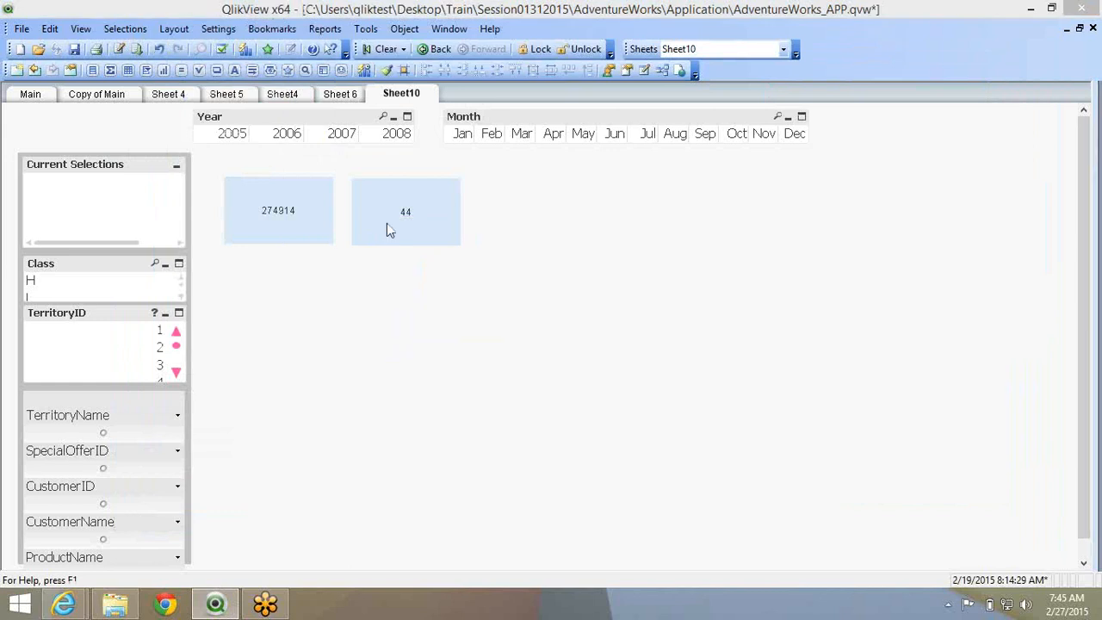
{"action": "left_click", "coordinate": [697, 182]}
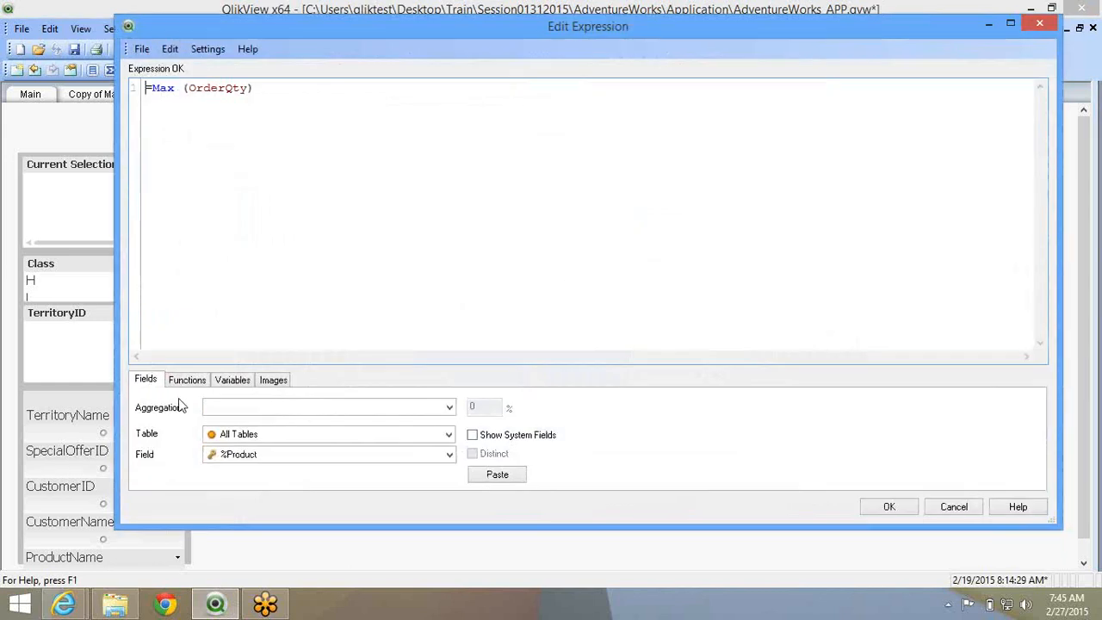
{"action": "left_click", "coordinate": [362, 408]}
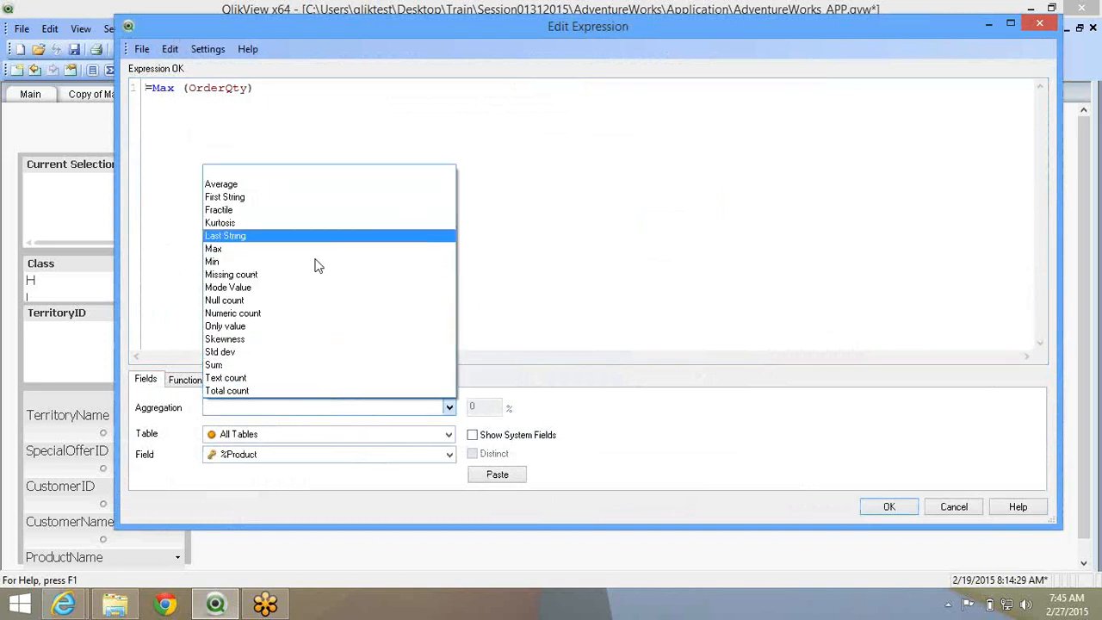
{"action": "left_click", "coordinate": [474, 312]}
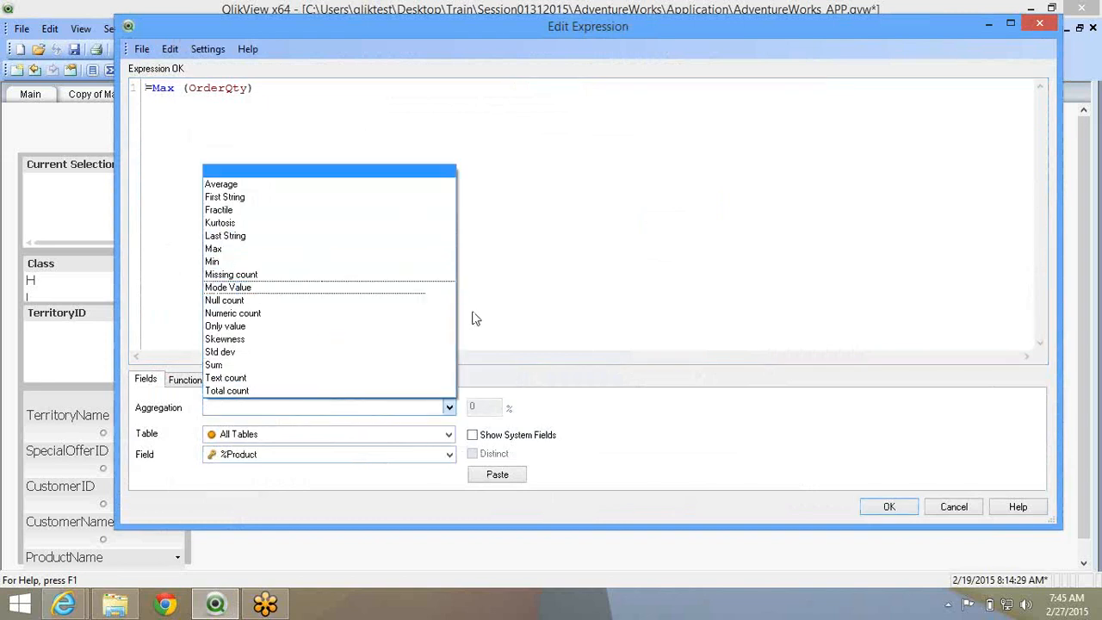
Review the expression function categories and examine the Date and Time functions, including the AddYears syntax
{"action": "left_click", "coordinate": [189, 383]}
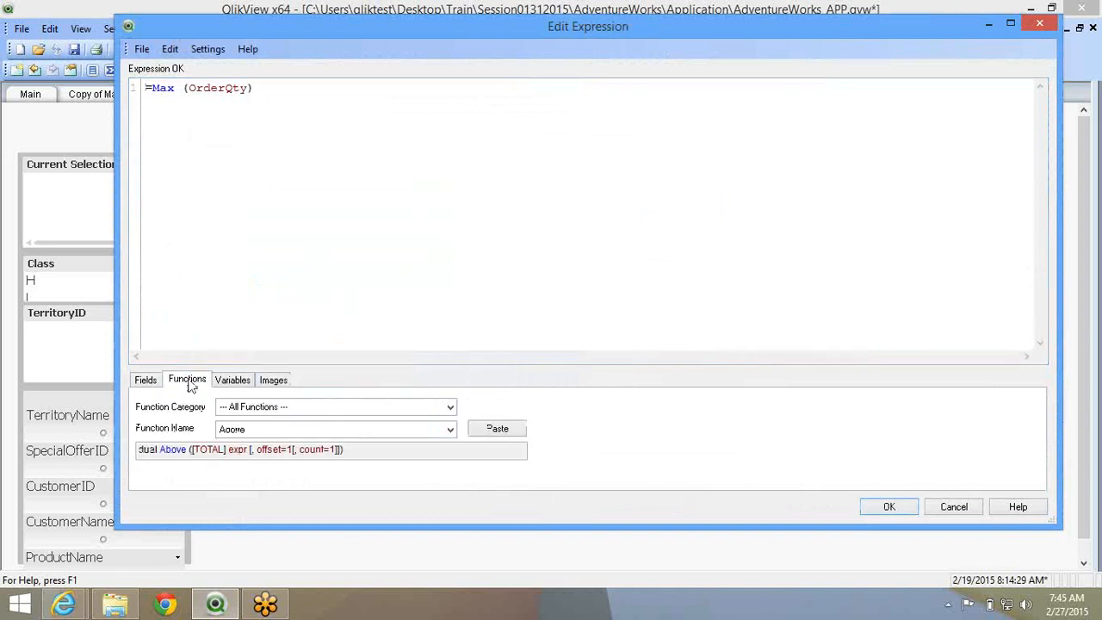
{"action": "left_click", "coordinate": [297, 407]}
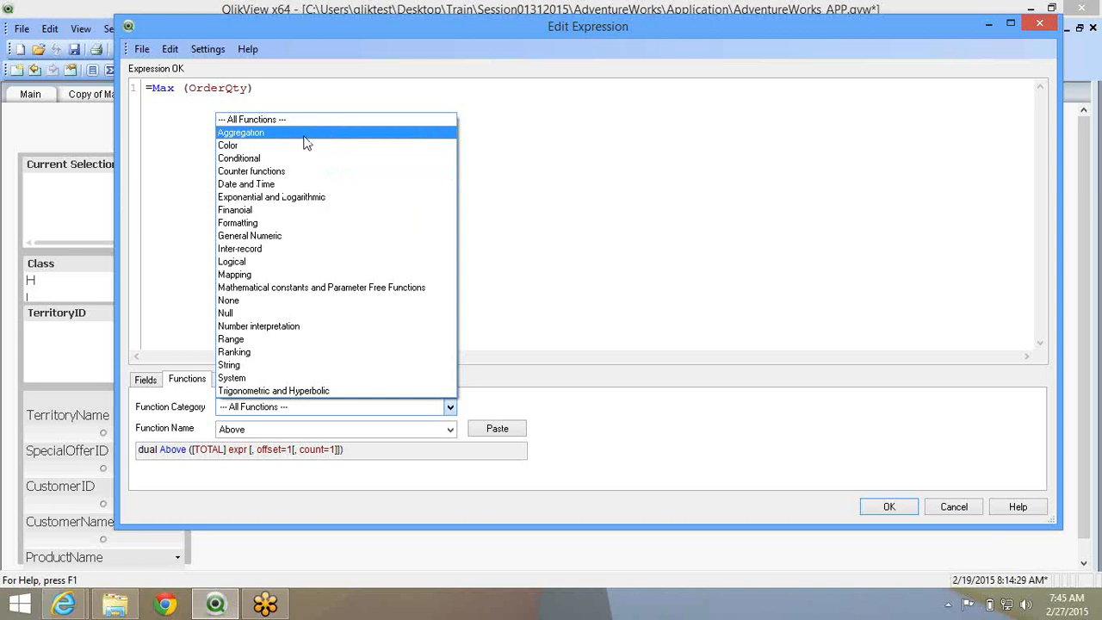
{"action": "left_click", "coordinate": [288, 184]}
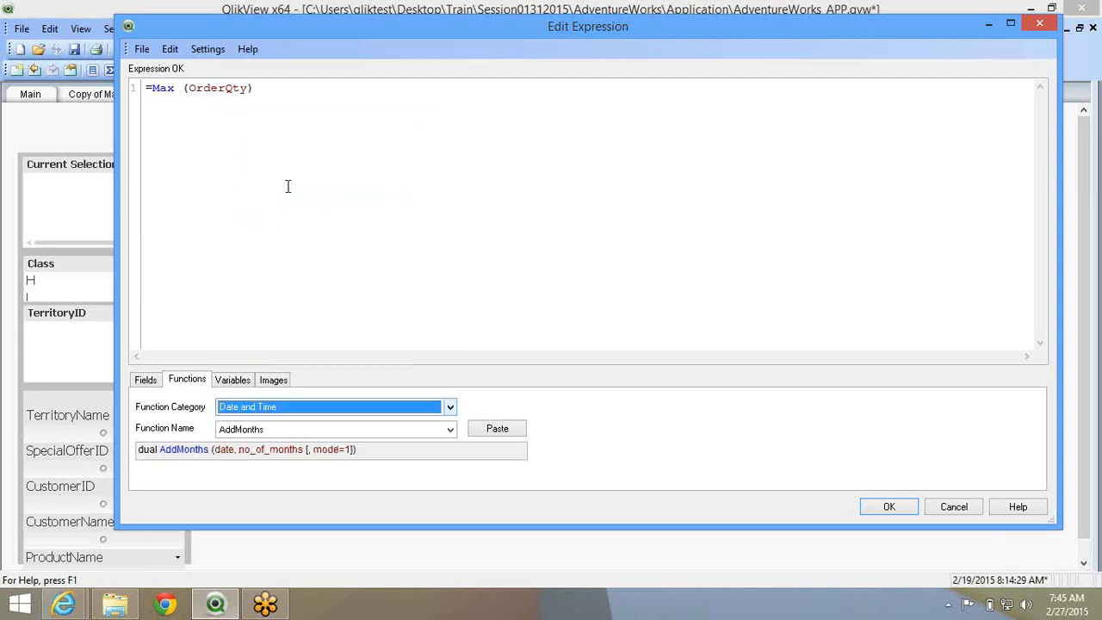
{"action": "left_click", "coordinate": [271, 428]}
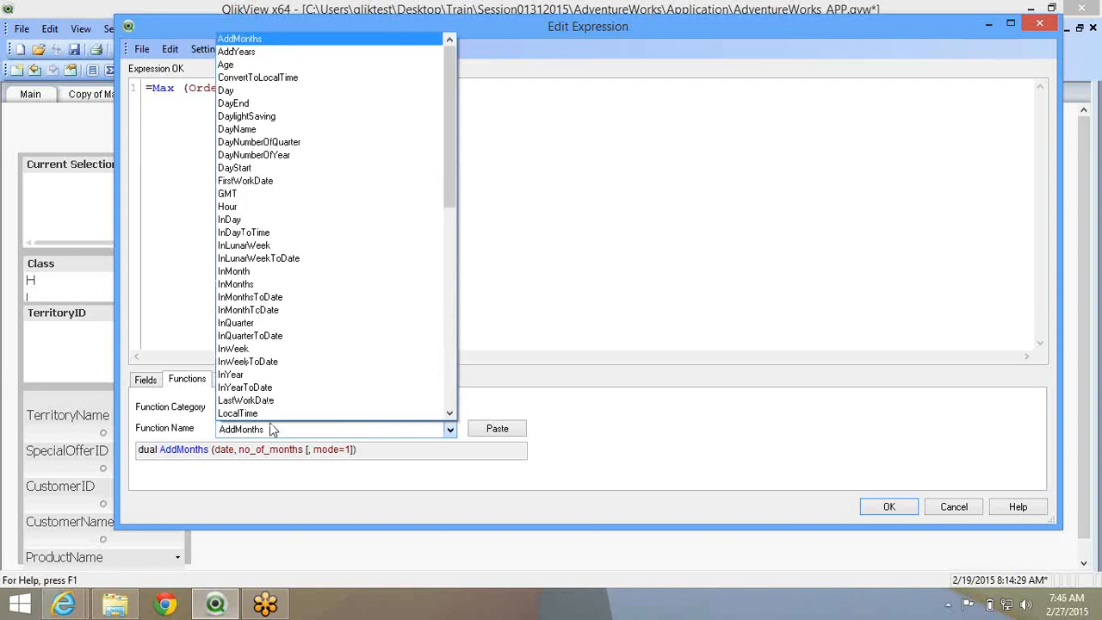
{"action": "left_click", "coordinate": [339, 53]}
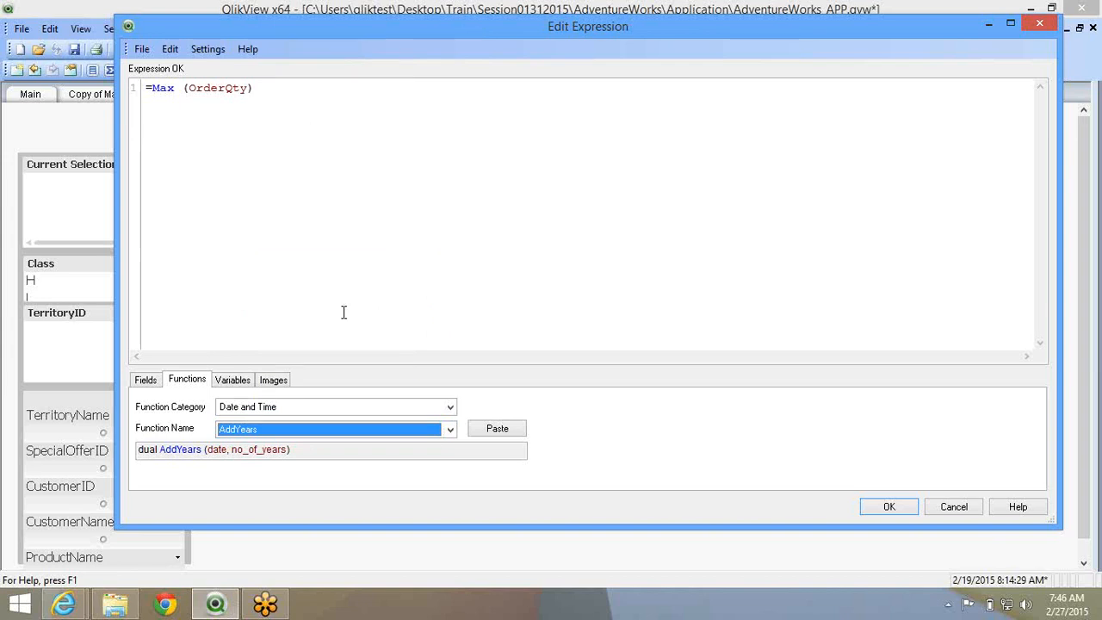
{"action": "left_click", "coordinate": [316, 432]}
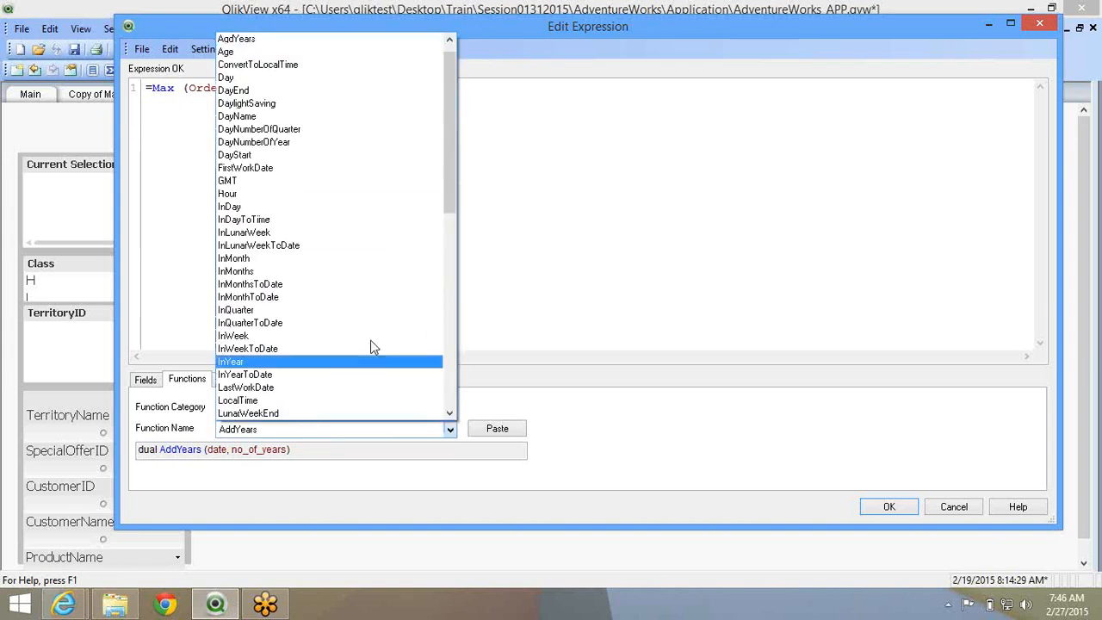
{"action": "left_click", "coordinate": [476, 283]}
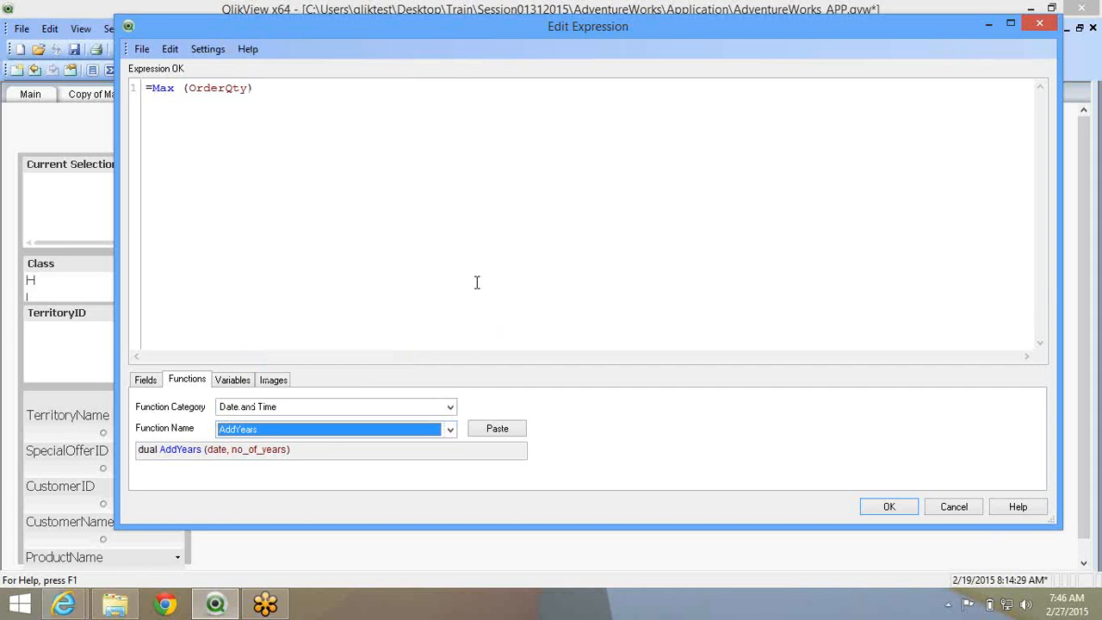
{"action": "left_click", "coordinate": [476, 283]}
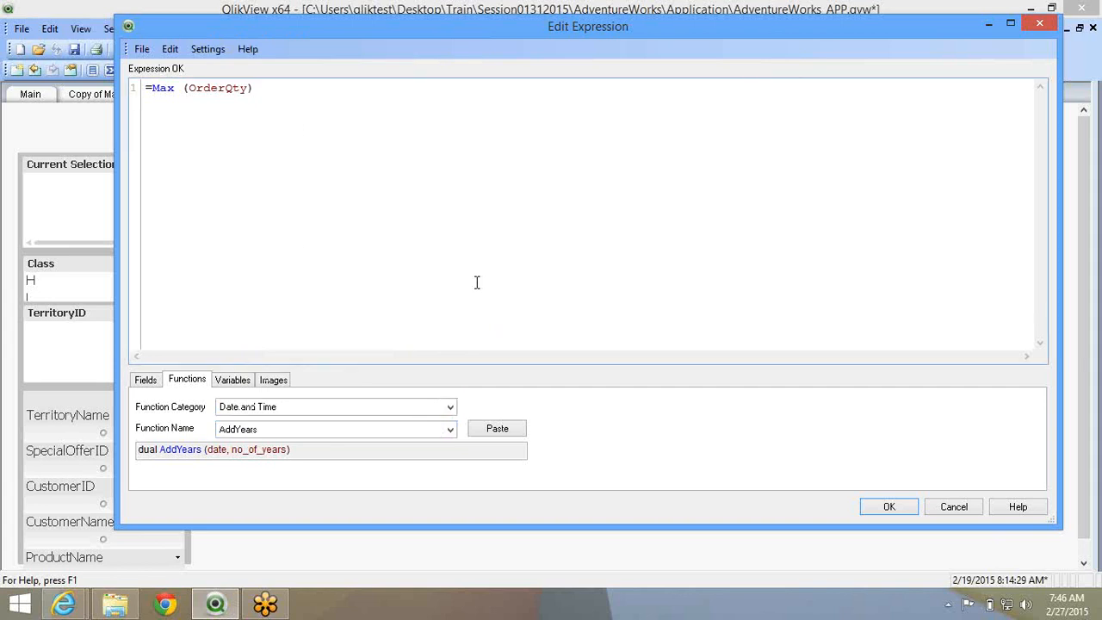
Switch the function category to Color and examine the functions it offers
{"action": "left_click", "coordinate": [303, 408]}
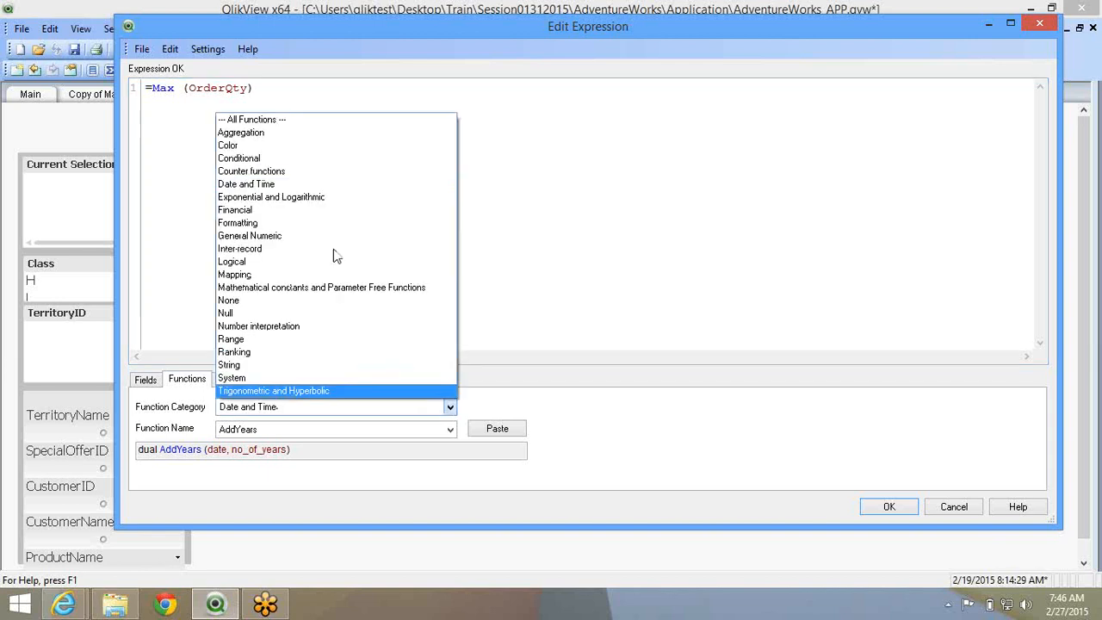
{"action": "left_click", "coordinate": [322, 146]}
{"action": "left_click", "coordinate": [297, 430]}
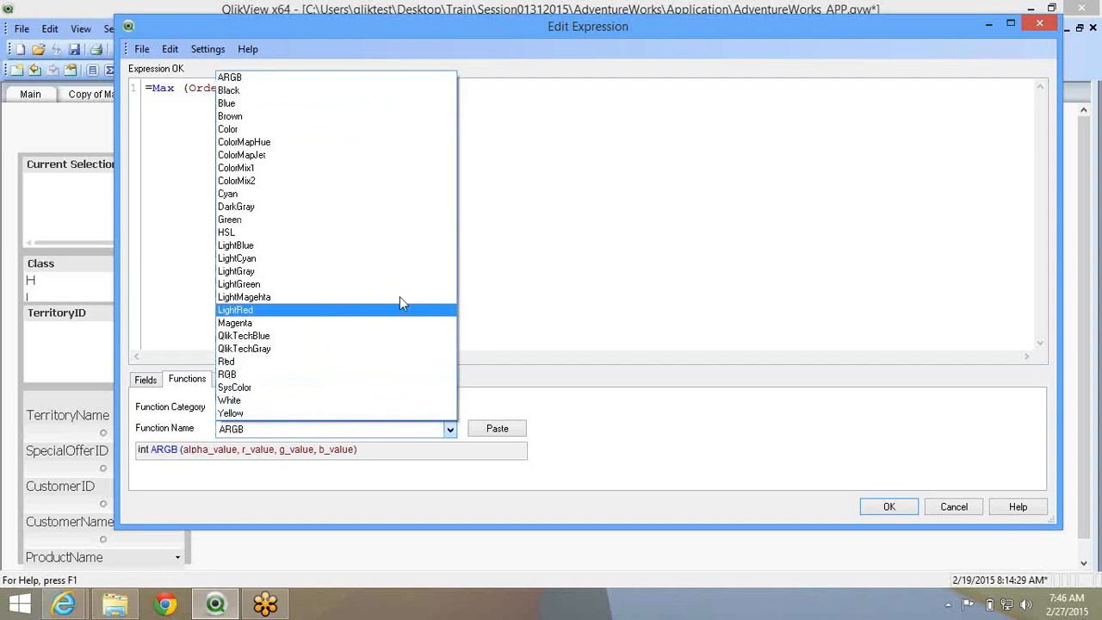
{"action": "left_click", "coordinate": [550, 248]}
{"action": "left_click", "coordinate": [237, 432]}
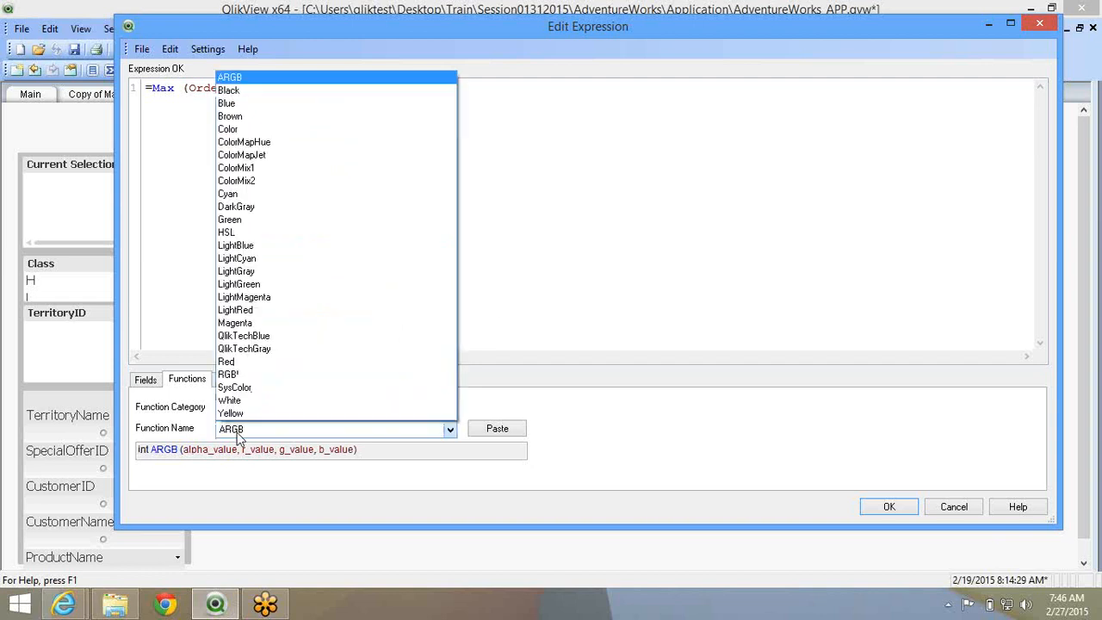
{"action": "left_click", "coordinate": [398, 480]}
{"action": "left_click", "coordinate": [345, 427]}
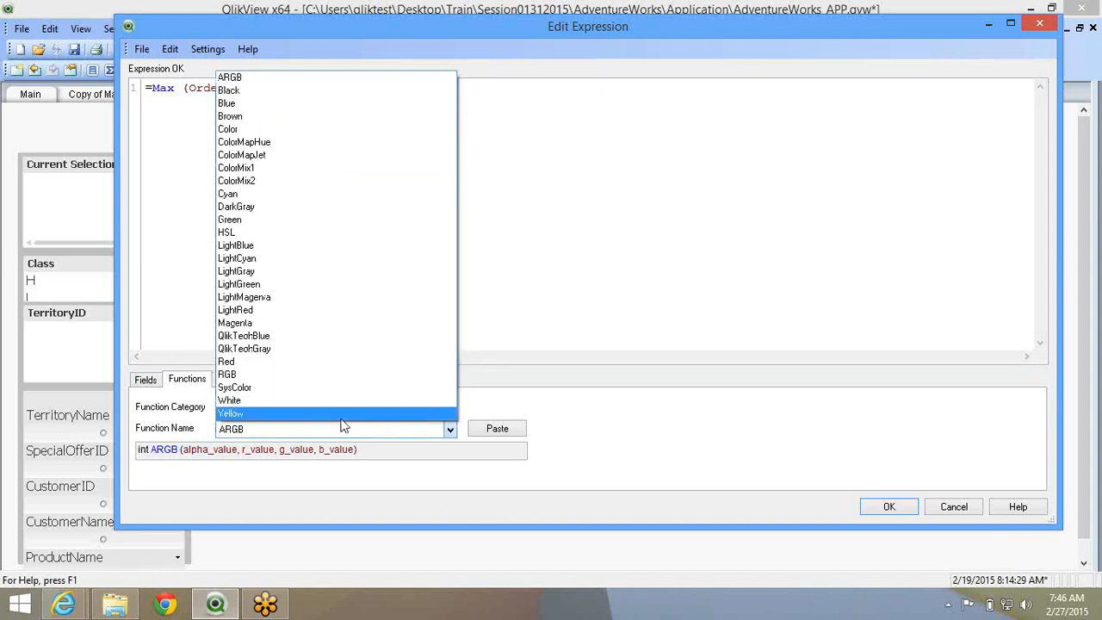
{"action": "left_click", "coordinate": [345, 425]}
Switch the function category to Range and examine its functions
{"action": "left_click", "coordinate": [344, 409]}
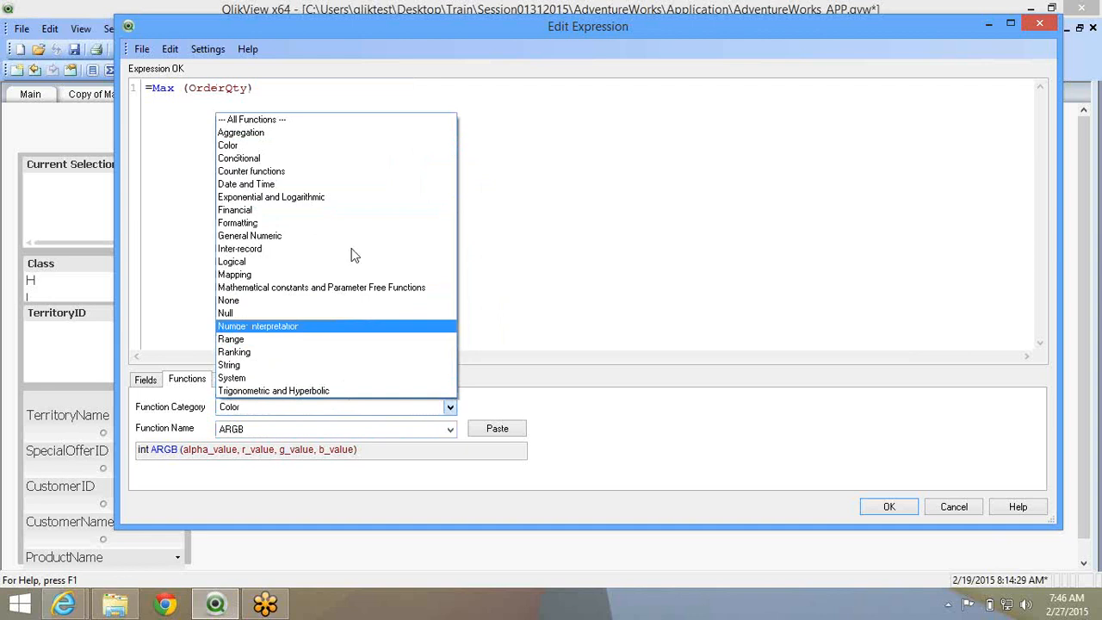
{"action": "left_click", "coordinate": [291, 339]}
{"action": "left_click", "coordinate": [294, 427]}
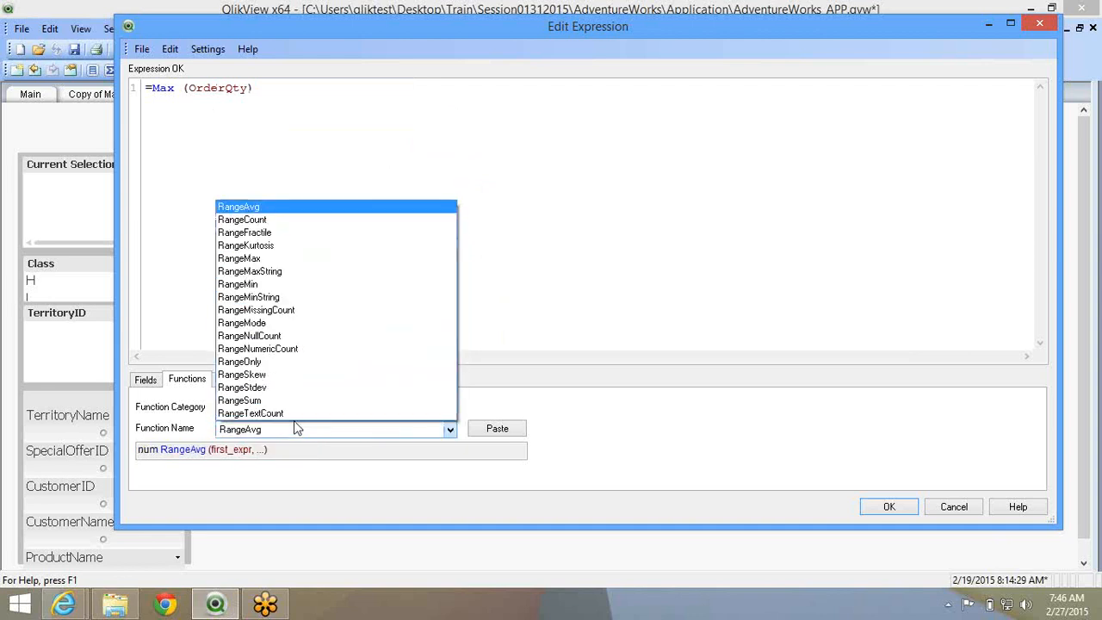
{"action": "left_click", "coordinate": [365, 464]}
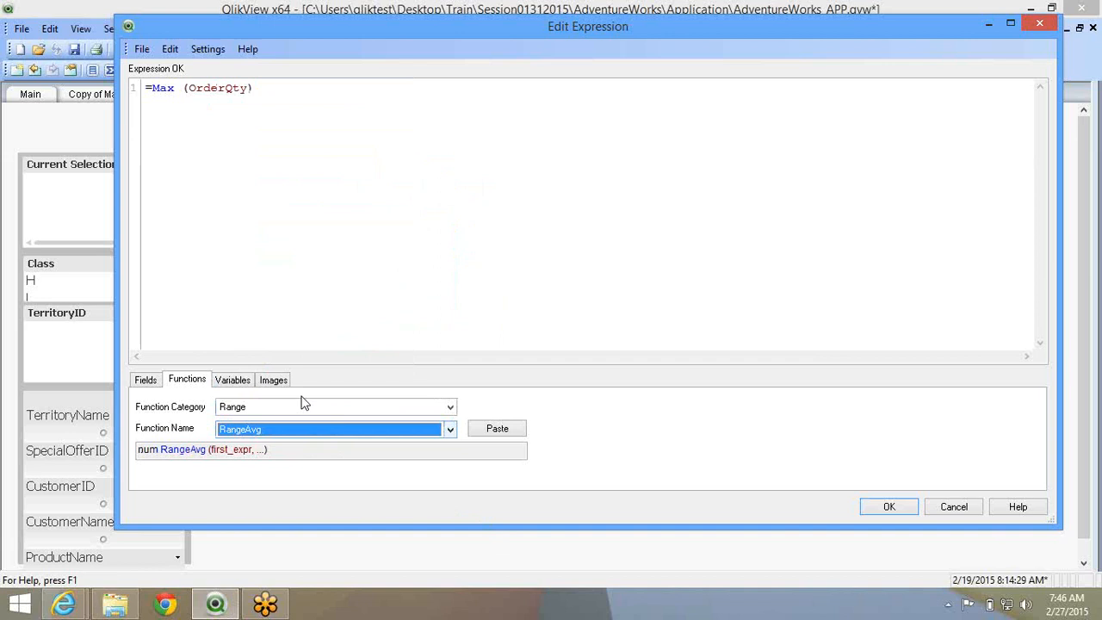
Switch the function category to System, examine its functions, and bring up the category choices again
{"action": "left_click", "coordinate": [301, 403]}
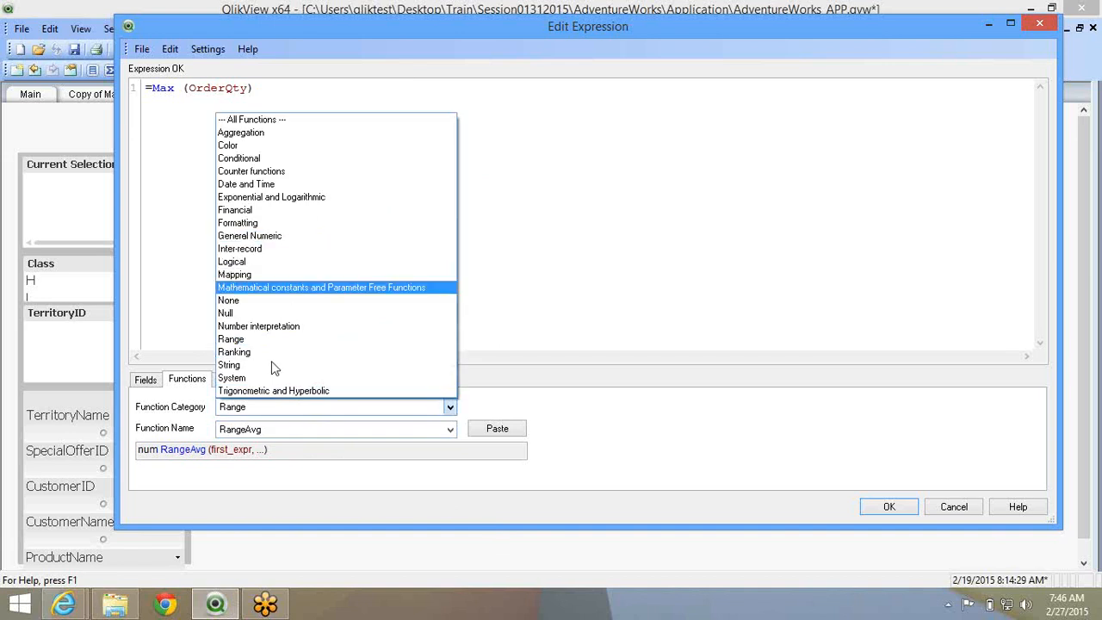
{"action": "left_click", "coordinate": [294, 379]}
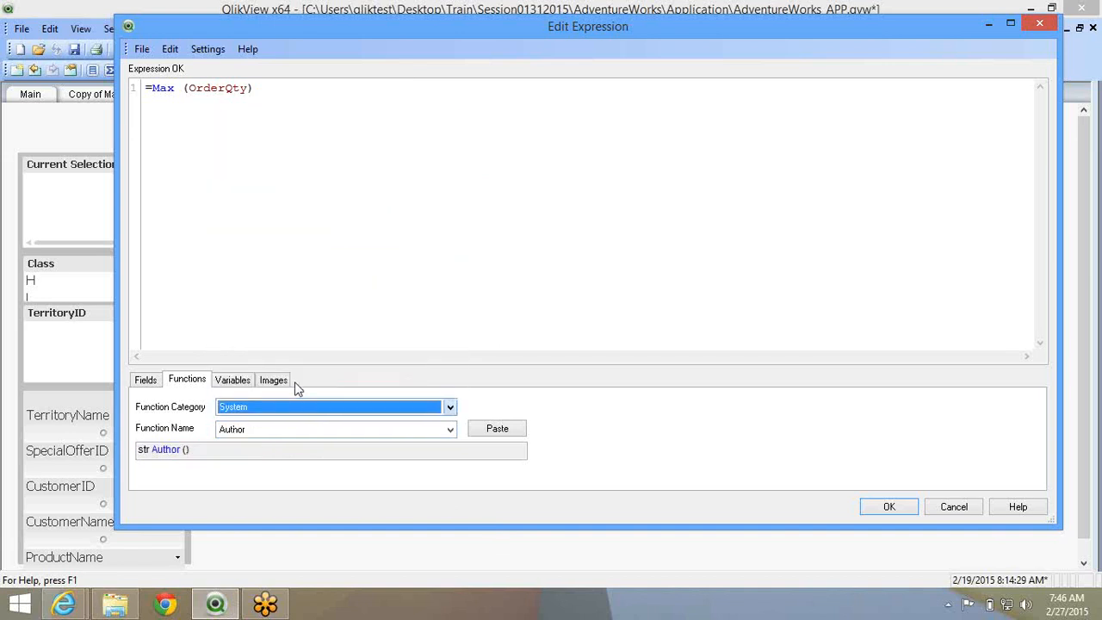
{"action": "left_click", "coordinate": [274, 433]}
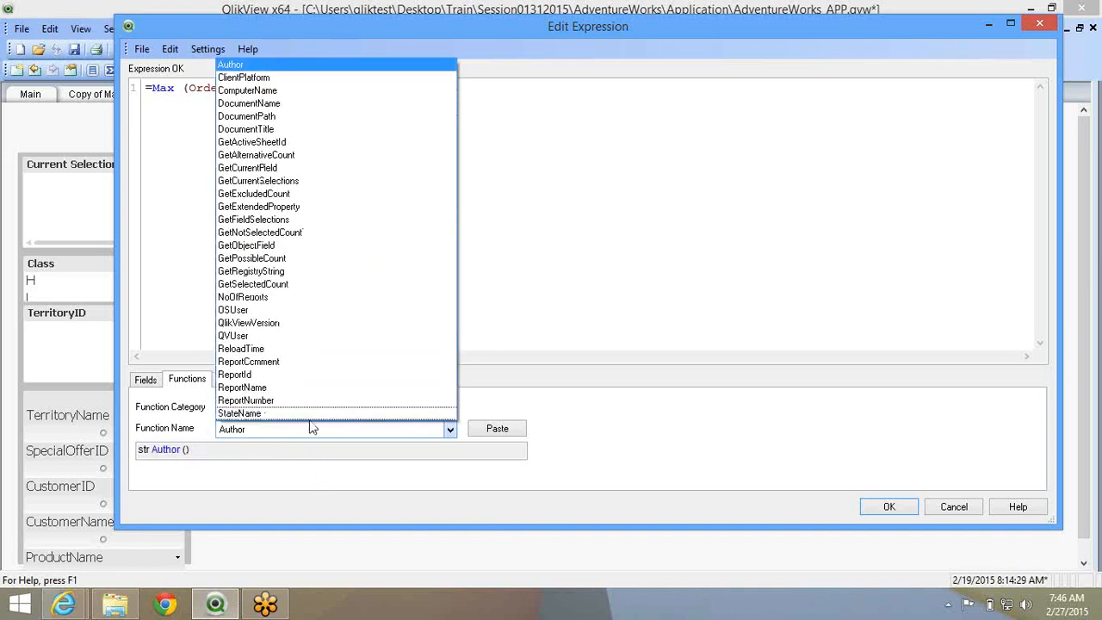
{"action": "left_click", "coordinate": [309, 408]}
{"action": "left_click", "coordinate": [309, 408]}
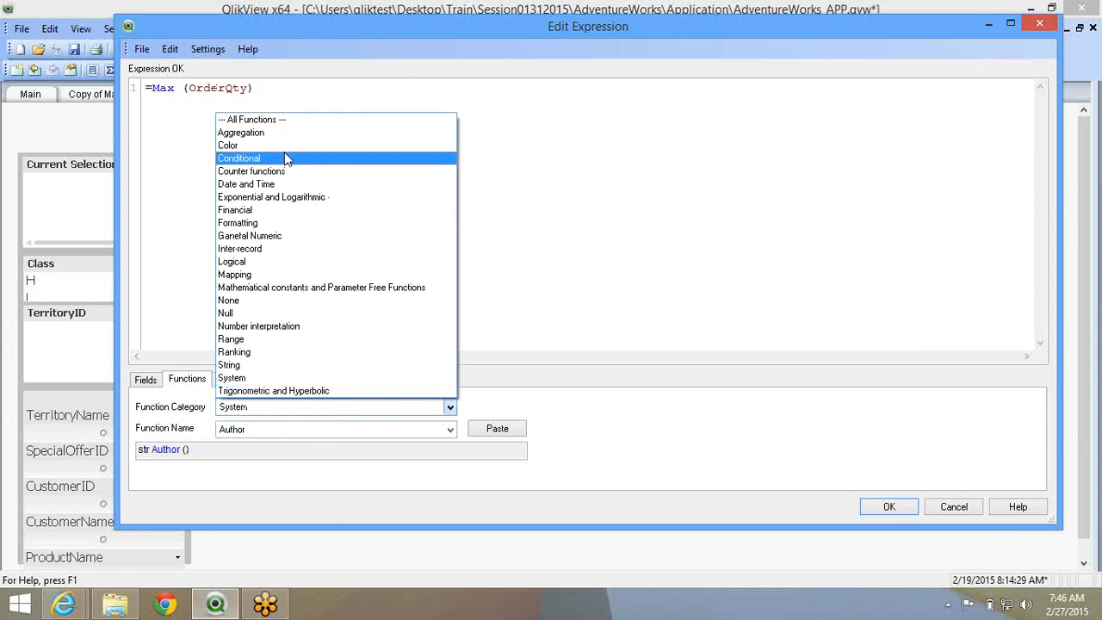
Switch the function category to Conditional, choose the If function, and examine its syntax
{"action": "left_click", "coordinate": [288, 159]}
{"action": "left_click", "coordinate": [309, 429]}
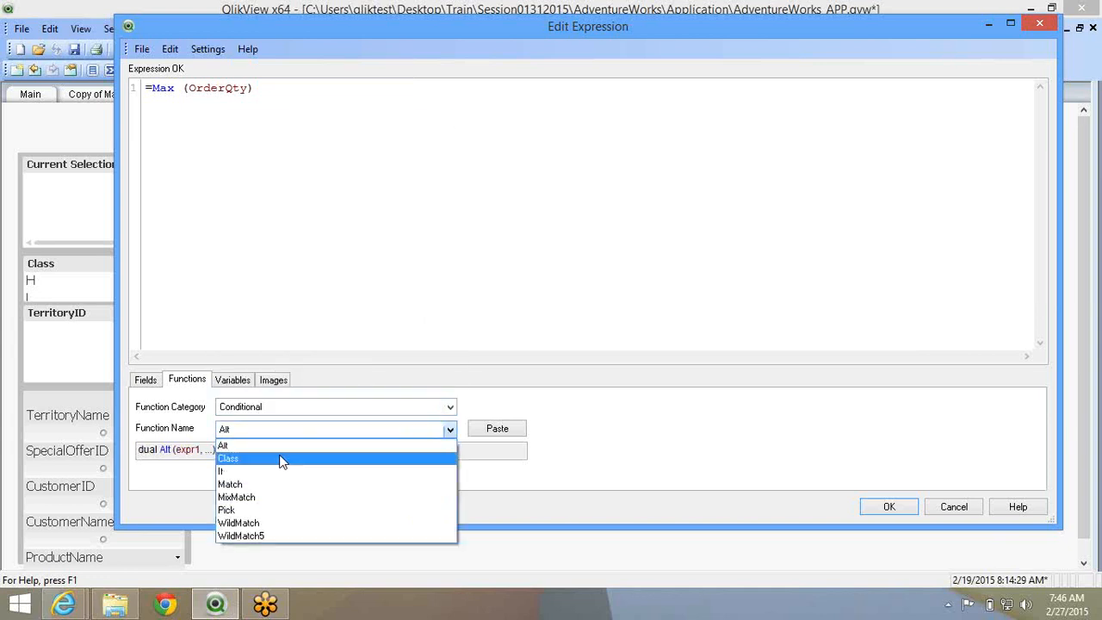
{"action": "left_click", "coordinate": [278, 473]}
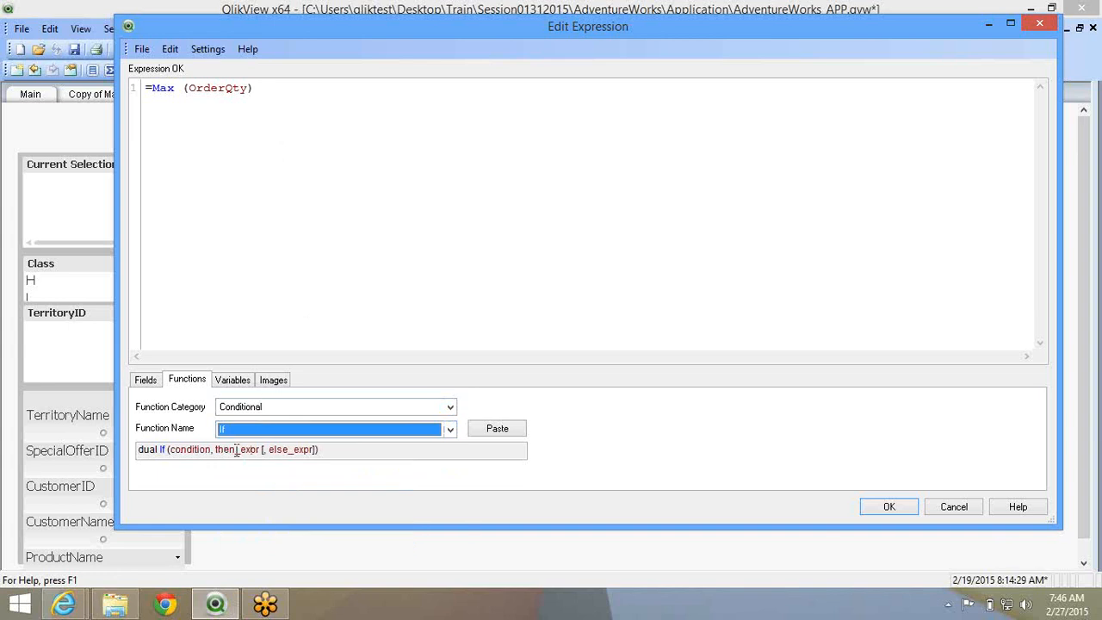
{"action": "left_click_drag", "start_coordinate": [321, 451], "coordinate": [130, 468]}
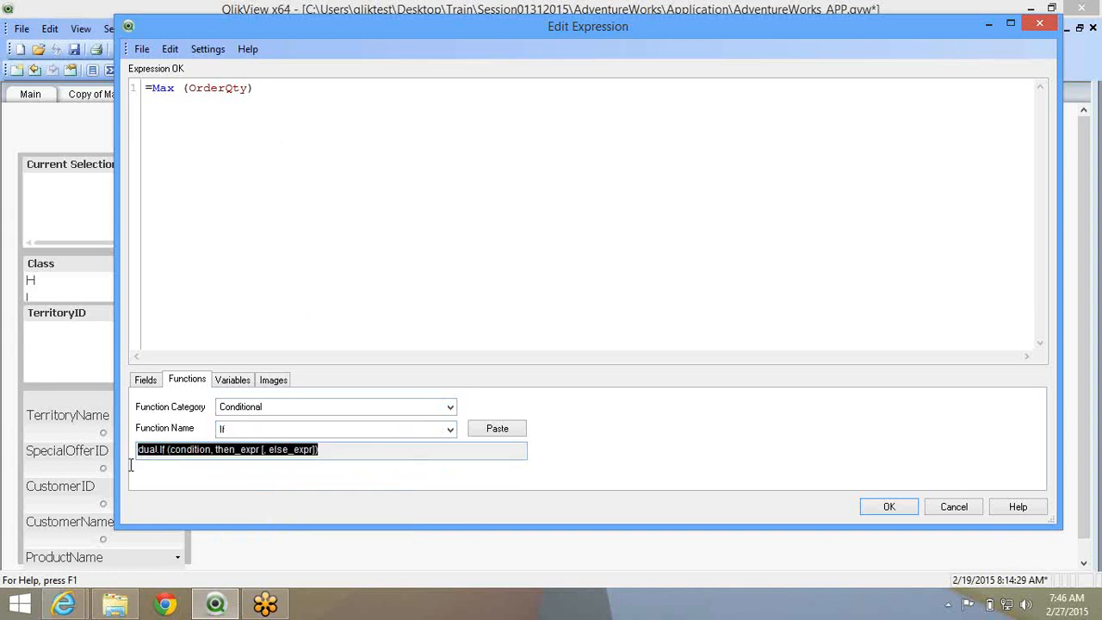
Wrap the maximum in a condition so the expression reads =if(Max (OrderQty)>40,1,0), and accept it
{"action": "left_click", "coordinate": [151, 90]}
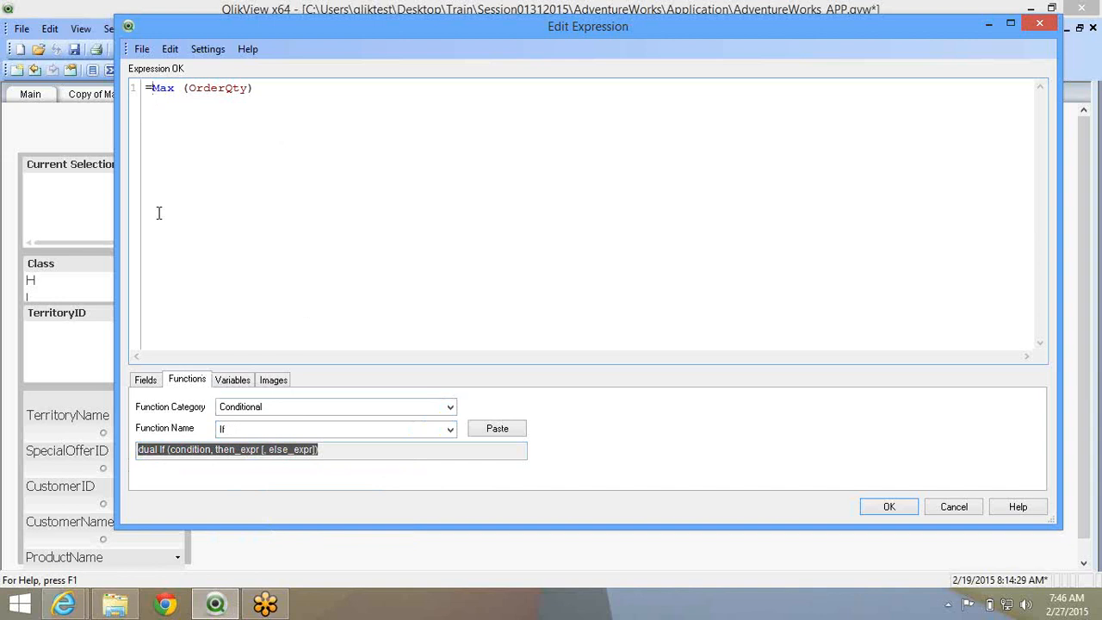
{"action": "type", "text": "if("}
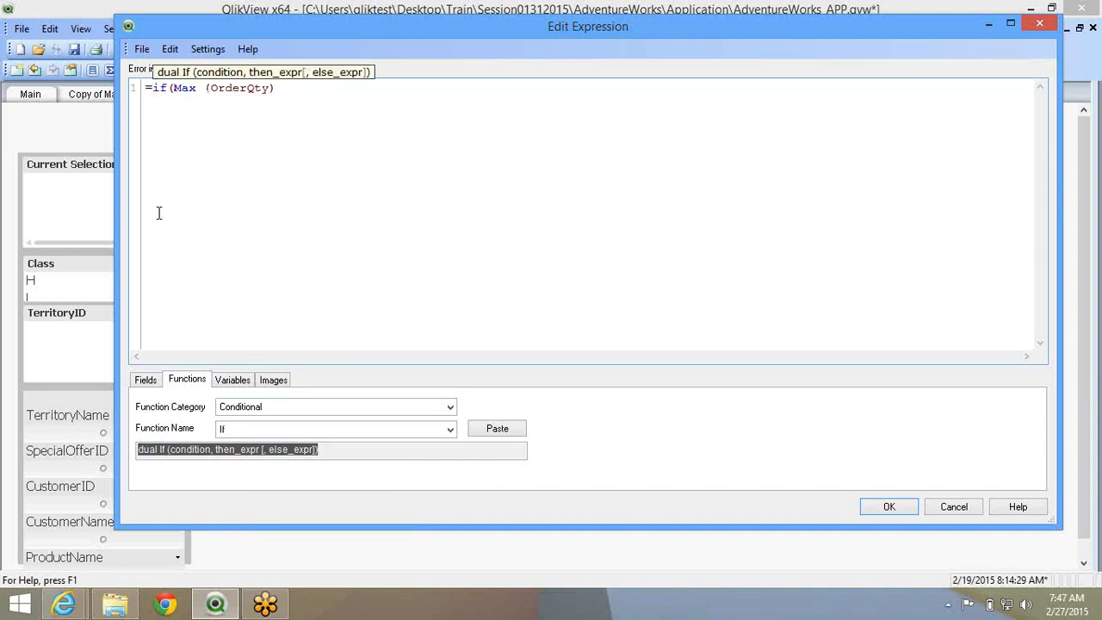
{"action": "key", "text": "End"}
{"action": "type", "text": ">"}
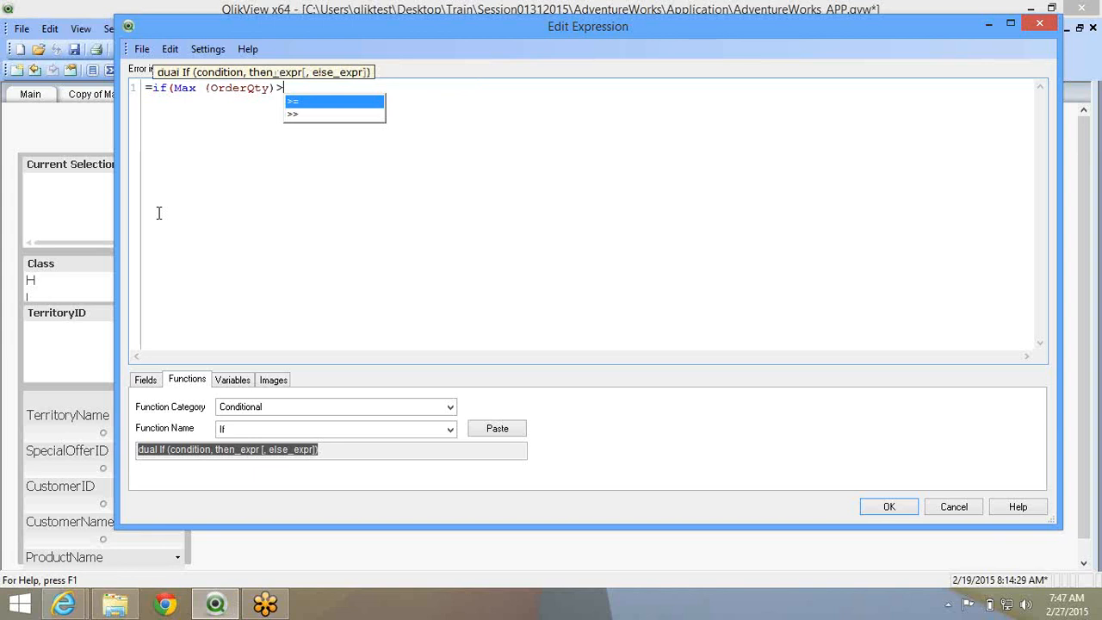
{"action": "key", "text": "BackSpace"}
{"action": "type", "text": "40"}
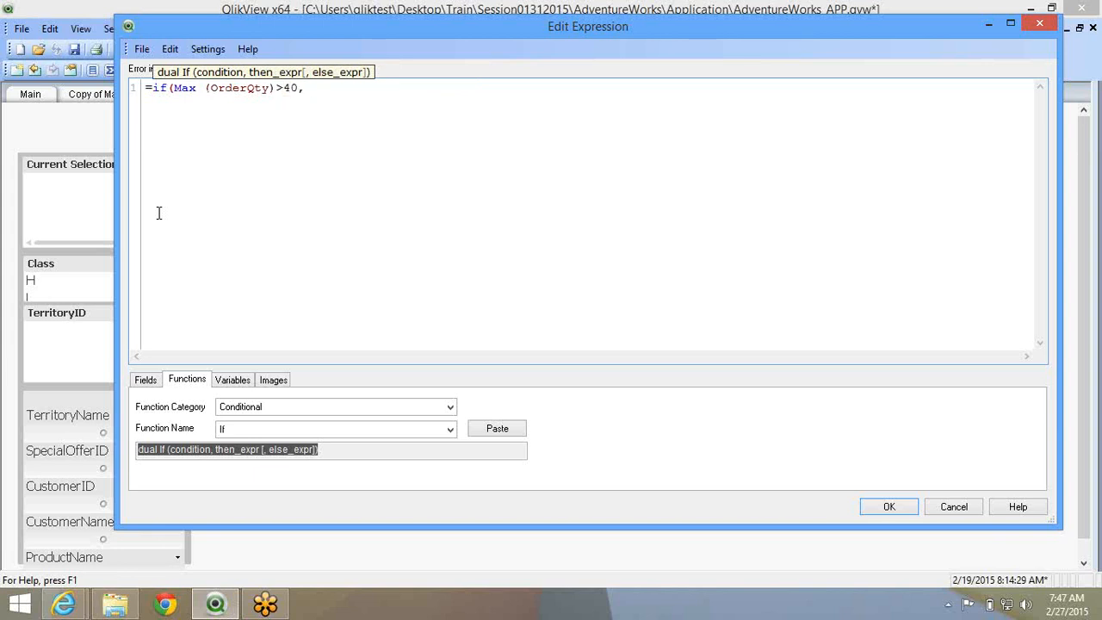
{"action": "type", "text": ",1,0)"}
{"action": "left_click", "coordinate": [888, 507]}
Set the comparison threshold in the second text object's if expression to 50 and apply it
{"action": "right_click", "coordinate": [411, 231]}
{"action": "left_click", "coordinate": [456, 255]}
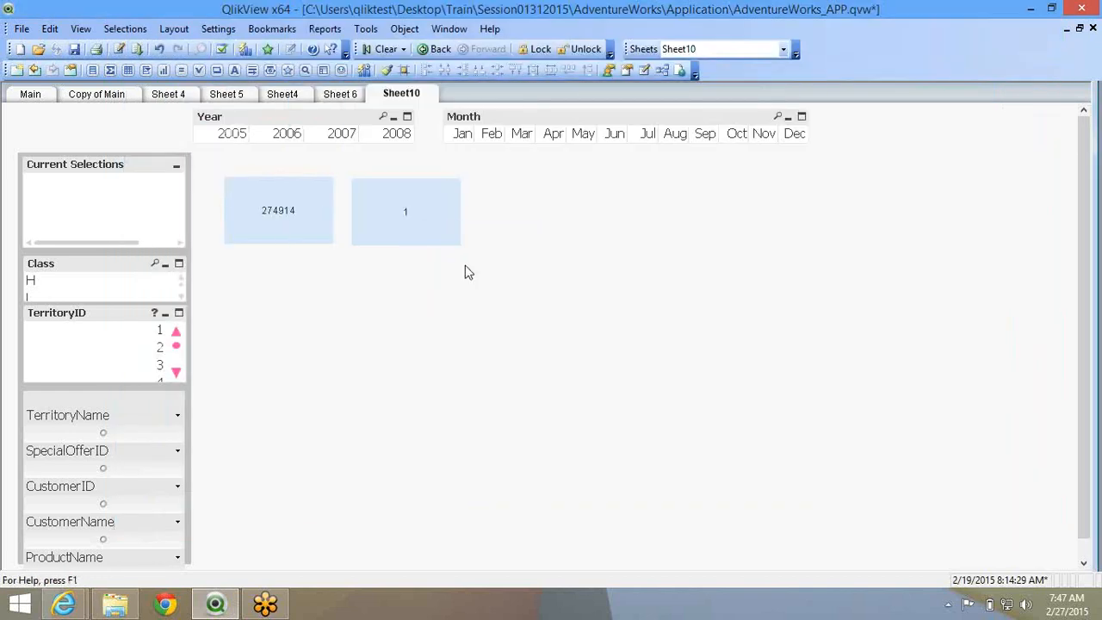
{"action": "key", "text": "Escape"}
{"action": "right_click", "coordinate": [439, 233]}
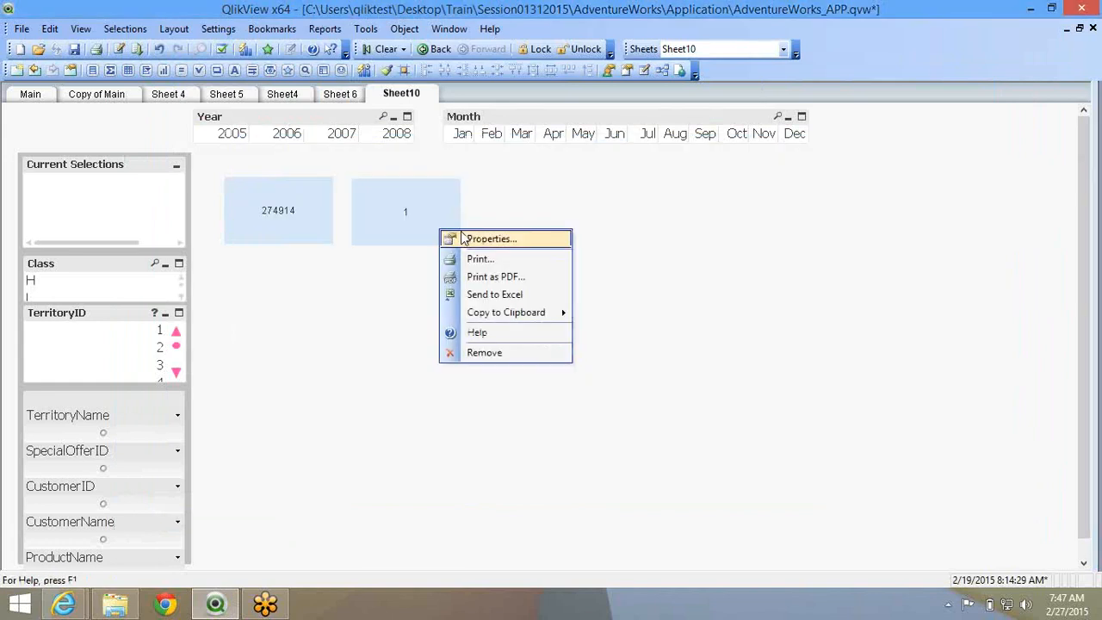
{"action": "left_click", "coordinate": [482, 236]}
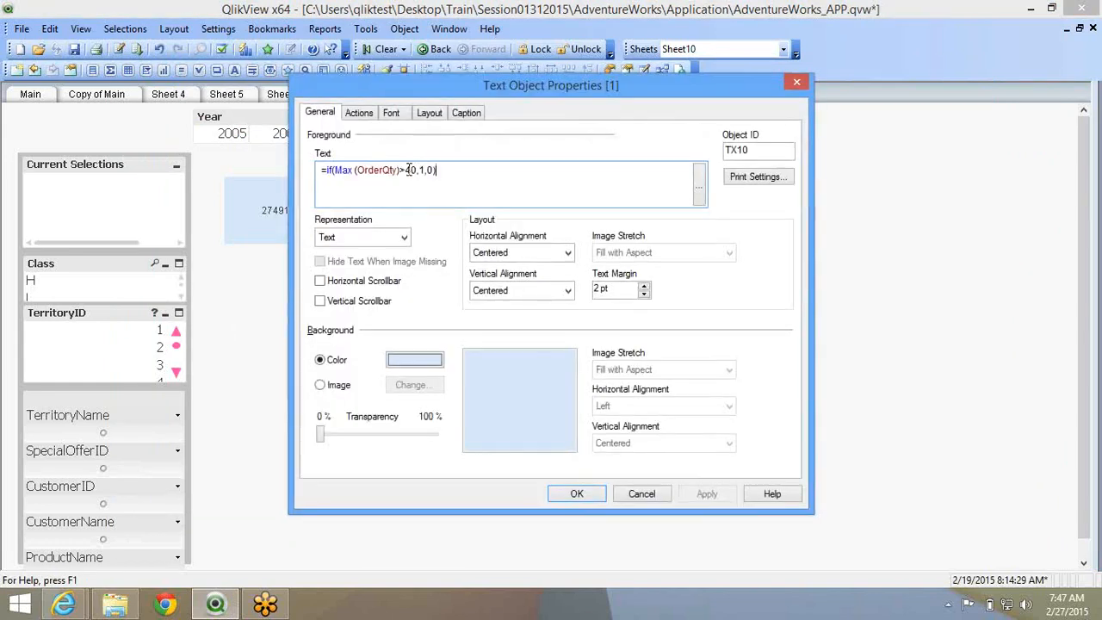
{"action": "double_click", "coordinate": [410, 170]}
{"action": "type", "text": "50"}
{"action": "left_click", "coordinate": [602, 494]}
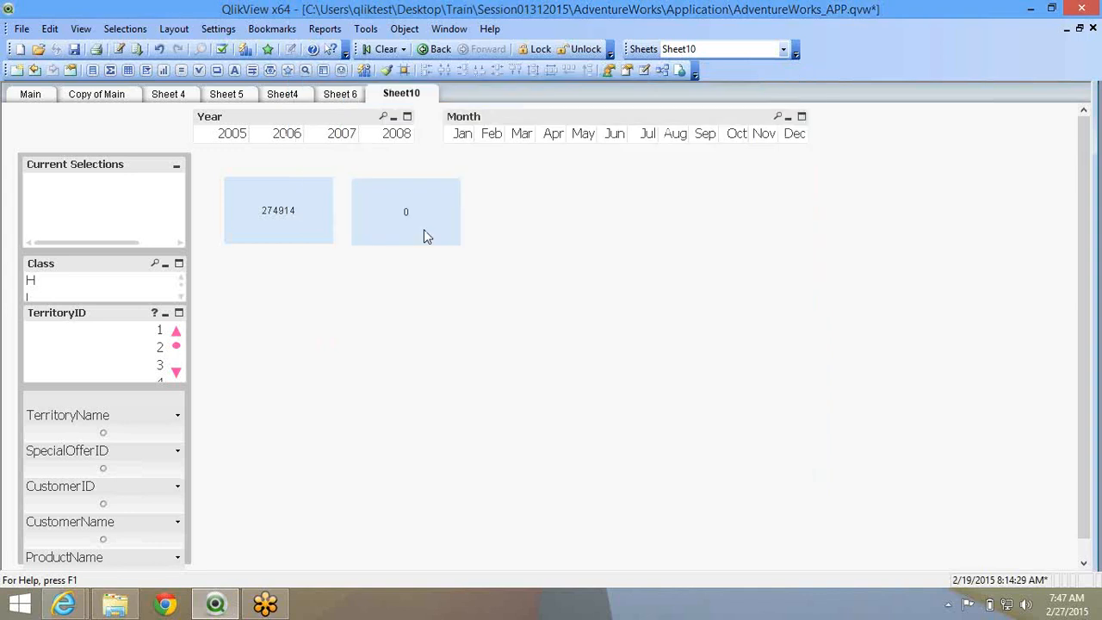
Bring up the second text object's if expression in the full expression editor, review its condition, and accept it
{"action": "right_click", "coordinate": [423, 231]}
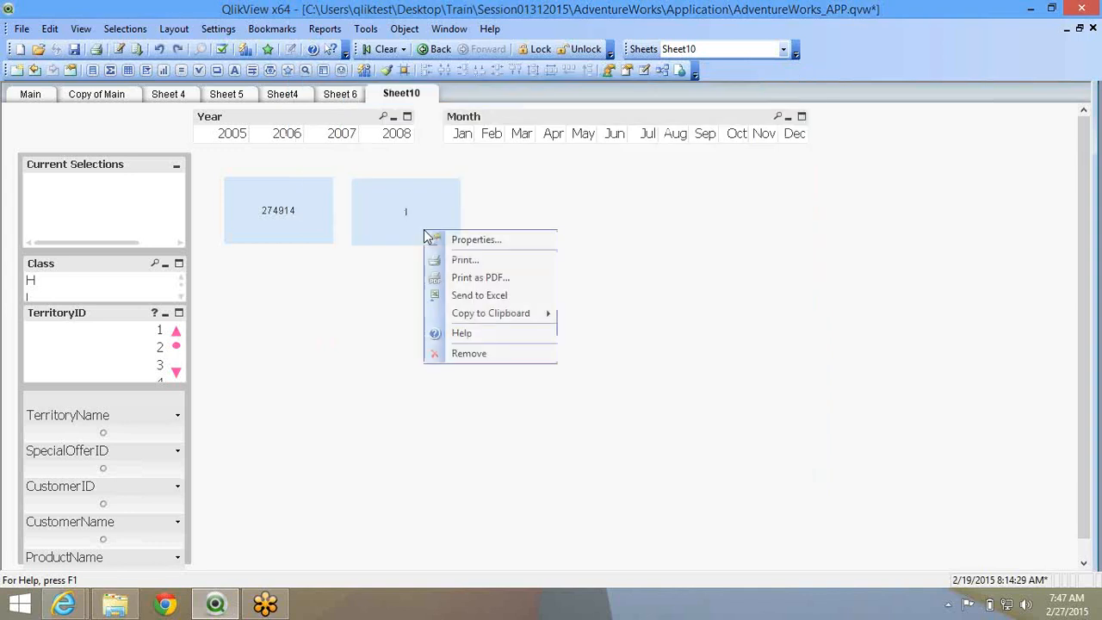
{"action": "left_click", "coordinate": [441, 241]}
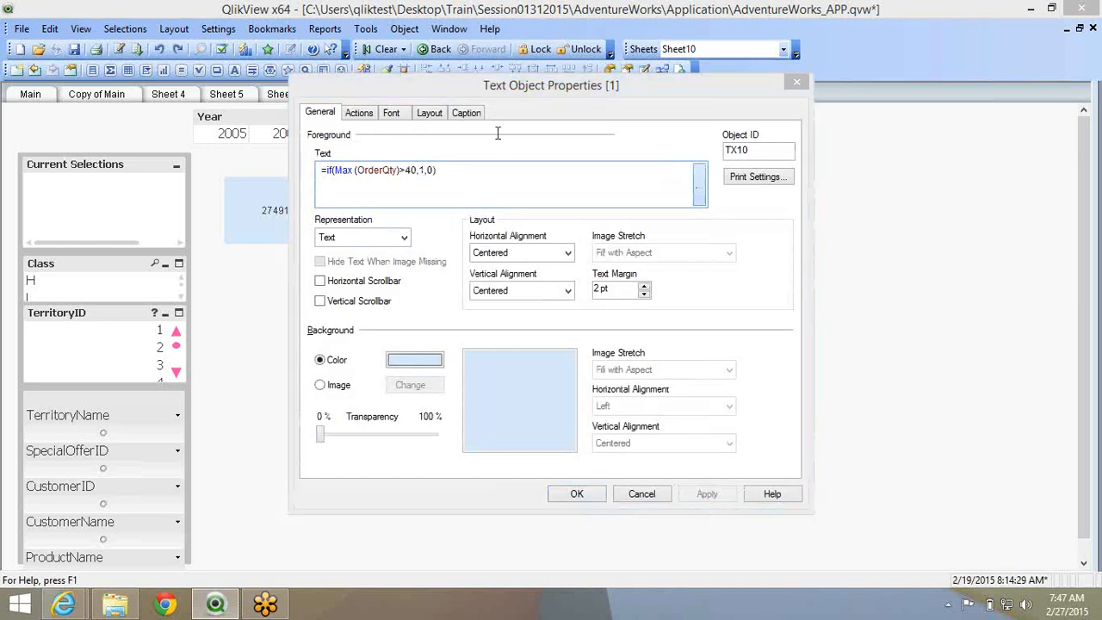
{"action": "left_click", "coordinate": [698, 184]}
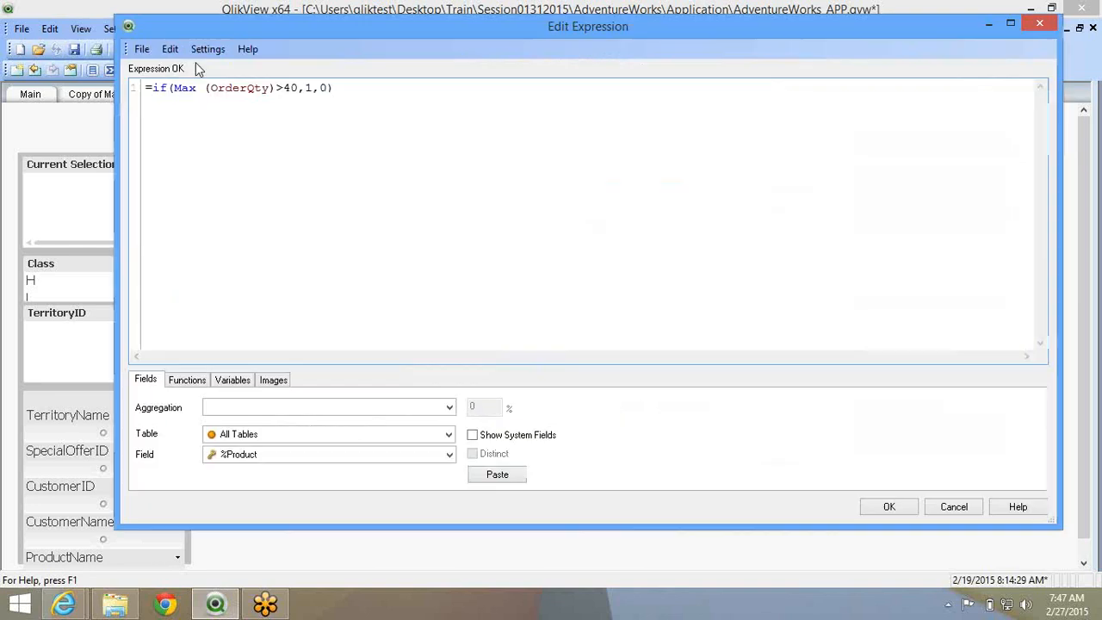
{"action": "left_click", "coordinate": [907, 511]}
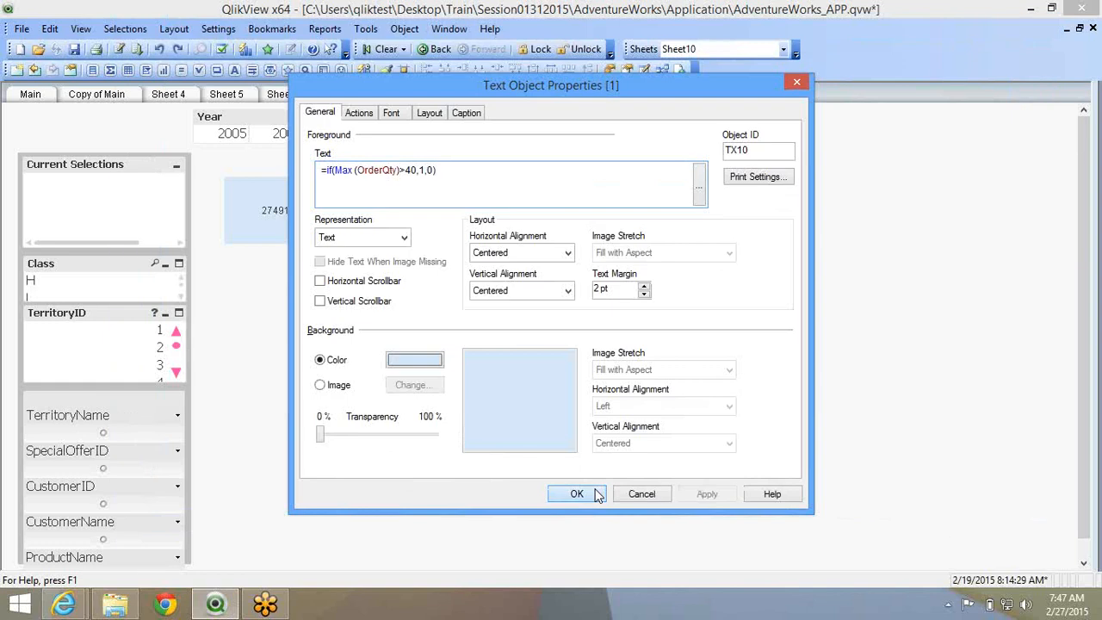
{"action": "left_click", "coordinate": [598, 495]}
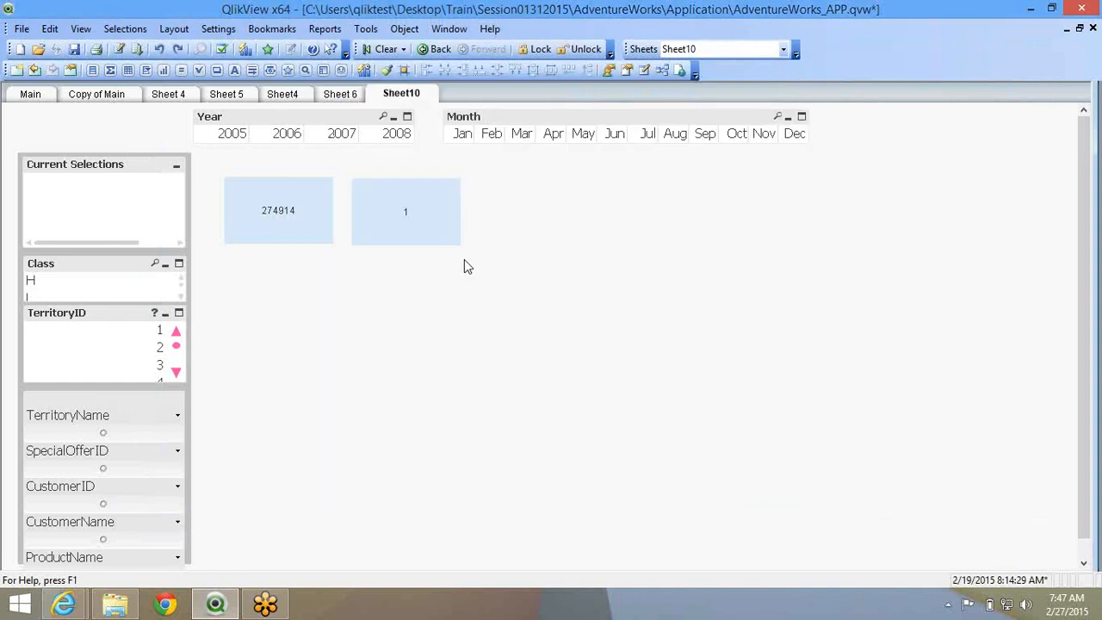
Reopen the second text object's expression in the editor and examine the variables available for it
{"action": "right_click", "coordinate": [400, 212]}
{"action": "left_click", "coordinate": [424, 222]}
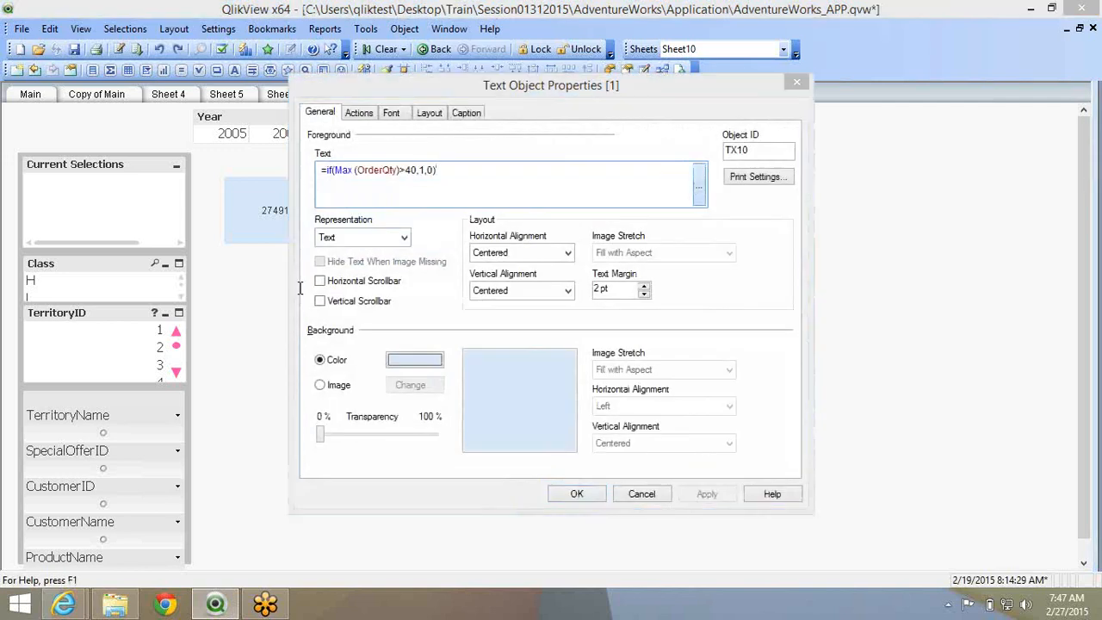
{"action": "left_click", "coordinate": [698, 184]}
{"action": "left_click", "coordinate": [233, 380]}
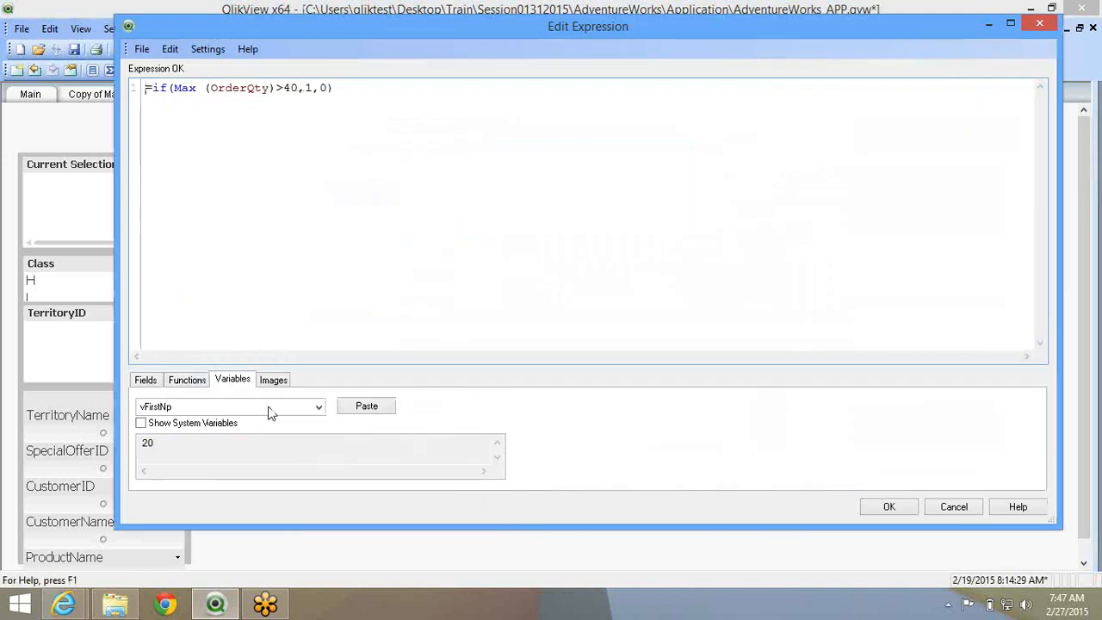
{"action": "left_click", "coordinate": [266, 411]}
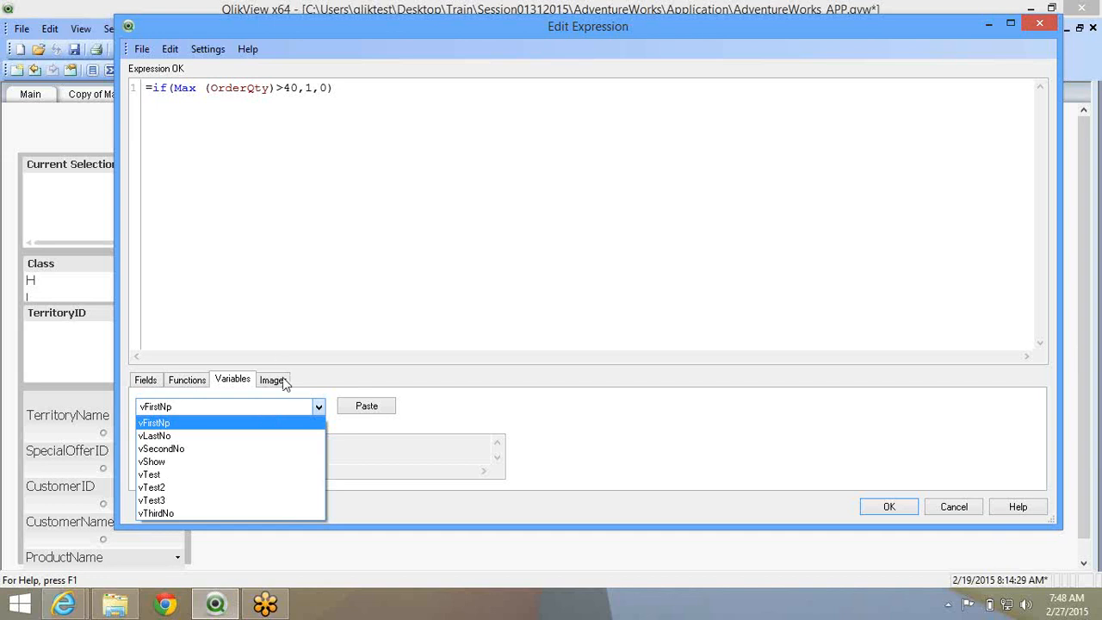
Browse previews of the built-in images, including arrows, exclamation marks, LEDs, smileys and thumbs, and select smiley1_g.png
{"action": "left_click", "coordinate": [282, 380]}
{"action": "left_click", "coordinate": [273, 380]}
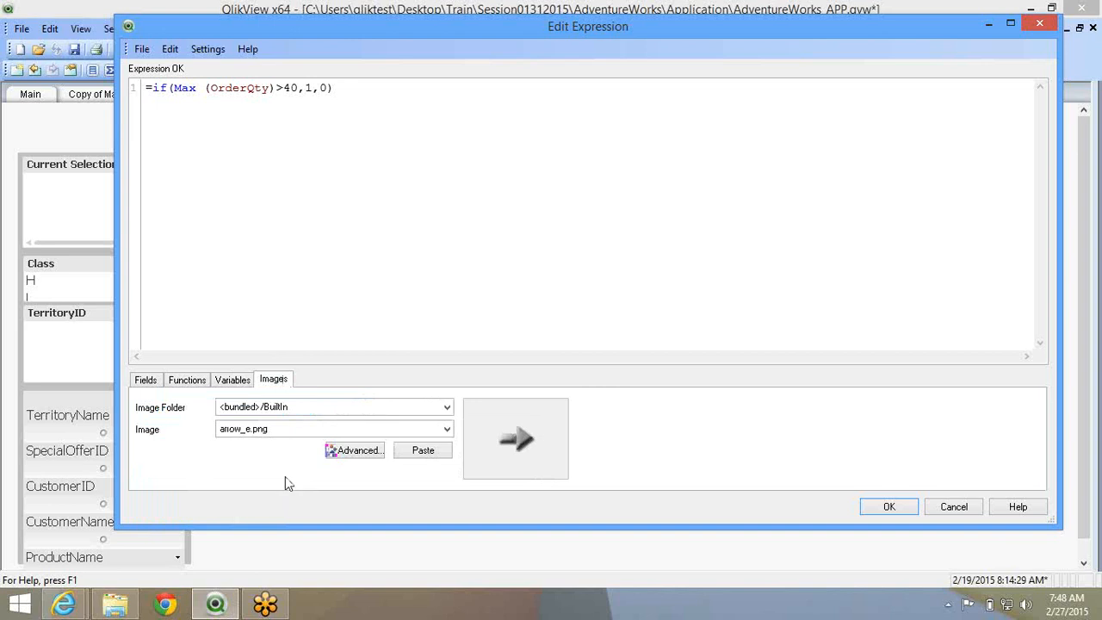
{"action": "left_click", "coordinate": [307, 430]}
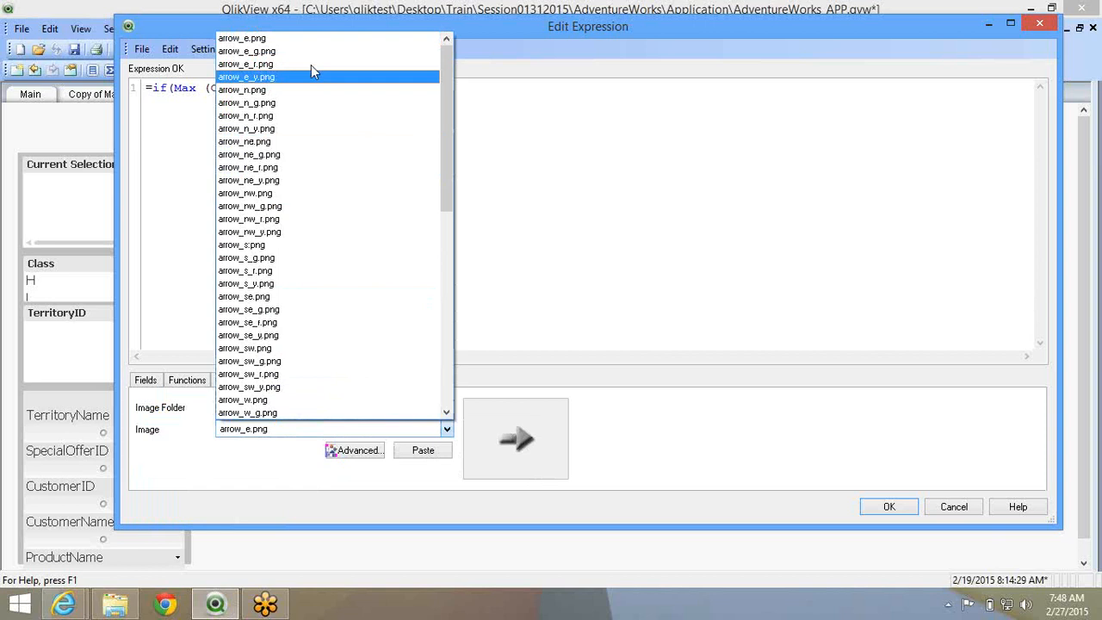
{"action": "left_click", "coordinate": [315, 50]}
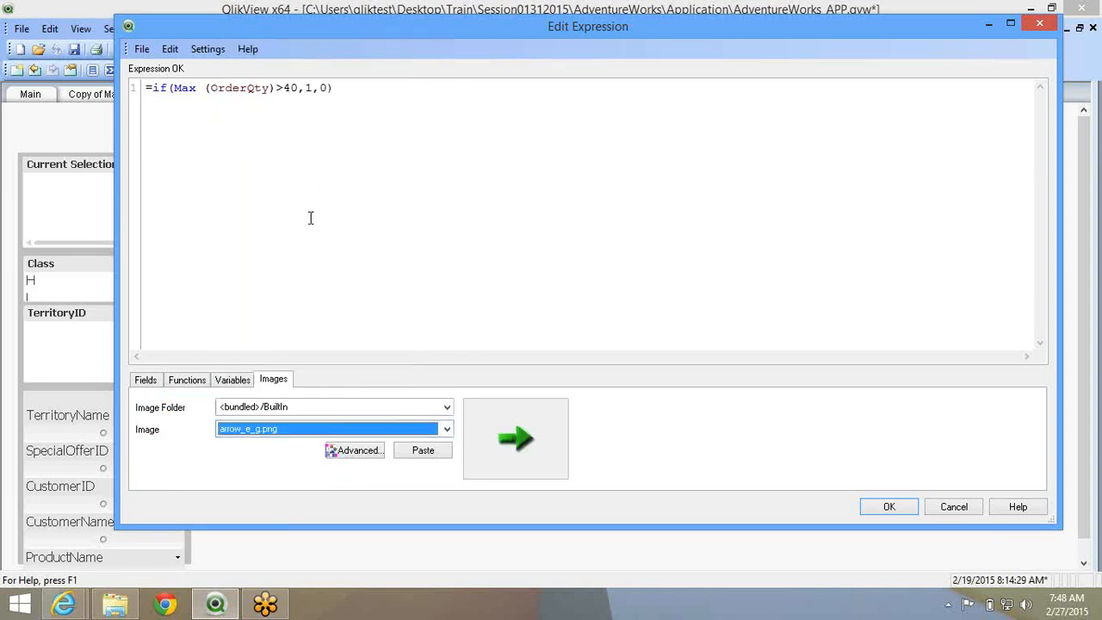
{"action": "key", "text": "Down"}
{"action": "key", "text": "Down"}
{"action": "key", "text": "Down"}
{"action": "key", "text": "Down"}
{"action": "key", "text": "Down"}
{"action": "key", "text": "Down"}
{"action": "key", "text": "Down"}
{"action": "key", "text": "Down"}
{"action": "key", "text": "Down"}
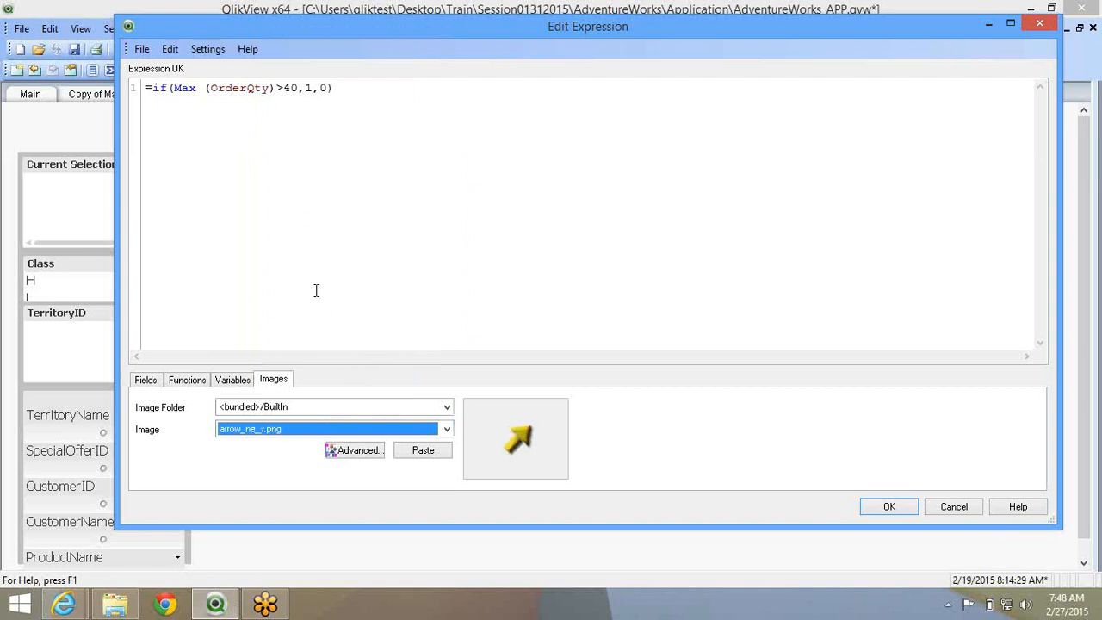
{"action": "key", "text": "Down"}
{"action": "key", "text": "Down"}
{"action": "key", "text": "Down"}
{"action": "key", "text": "Down"}
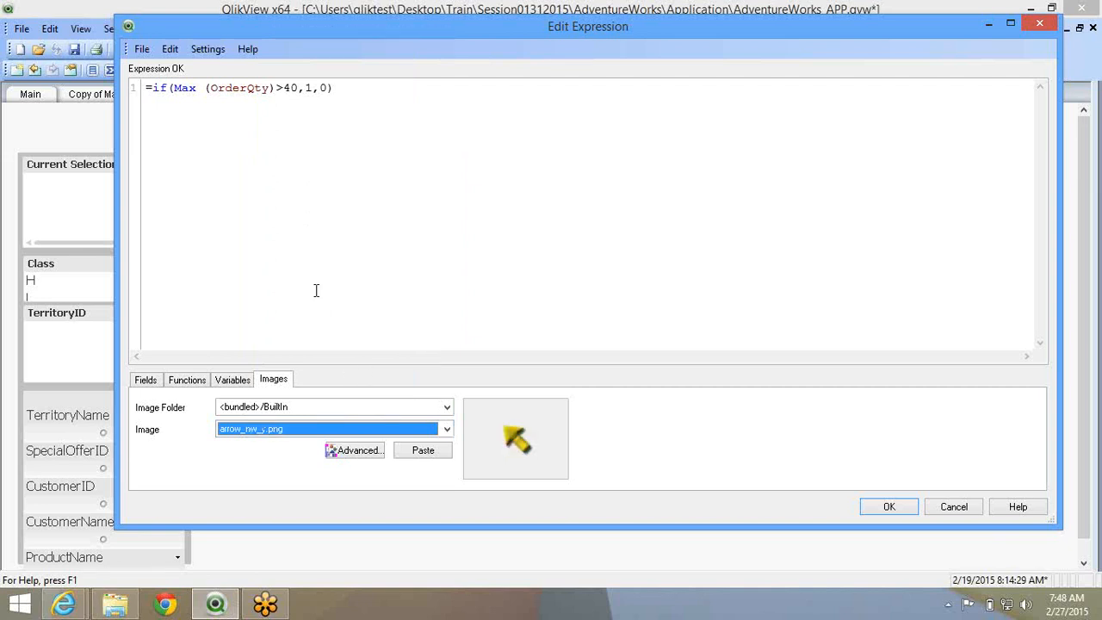
{"action": "key", "text": "Down"}
{"action": "key", "text": "Down"}
{"action": "key", "text": "Down"}
{"action": "key", "text": "Down"}
{"action": "key", "text": "Down"}
{"action": "key", "text": "Down"}
{"action": "key", "text": "Down"}
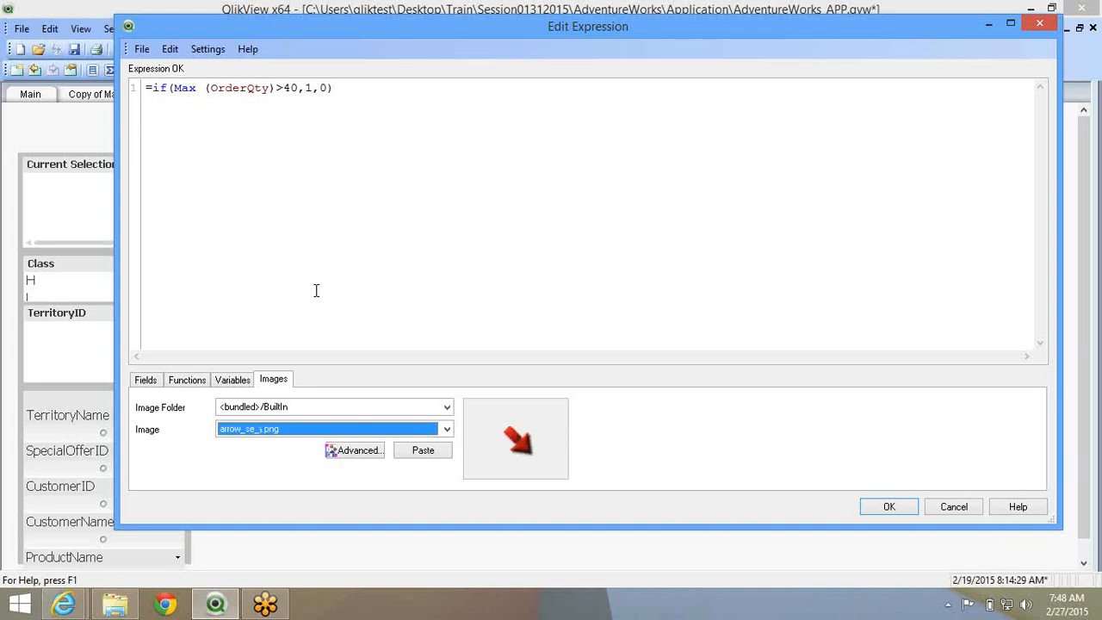
{"action": "key", "text": "Down"}
{"action": "key", "text": "Down"}
{"action": "key", "text": "Down"}
{"action": "key", "text": "Down"}
{"action": "key", "text": "Down"}
{"action": "key", "text": "Down"}
{"action": "key", "text": "Down"}
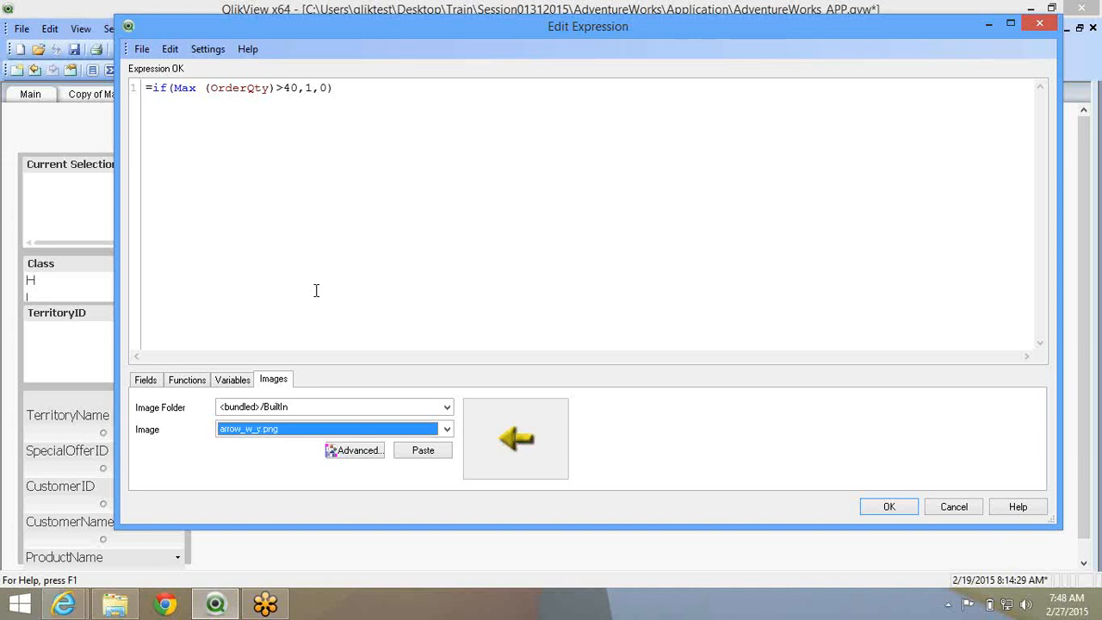
{"action": "key", "text": "Down"}
{"action": "key", "text": "Down"}
{"action": "key", "text": "Down"}
{"action": "key", "text": "Down"}
{"action": "key", "text": "Down"}
{"action": "key", "text": "Down"}
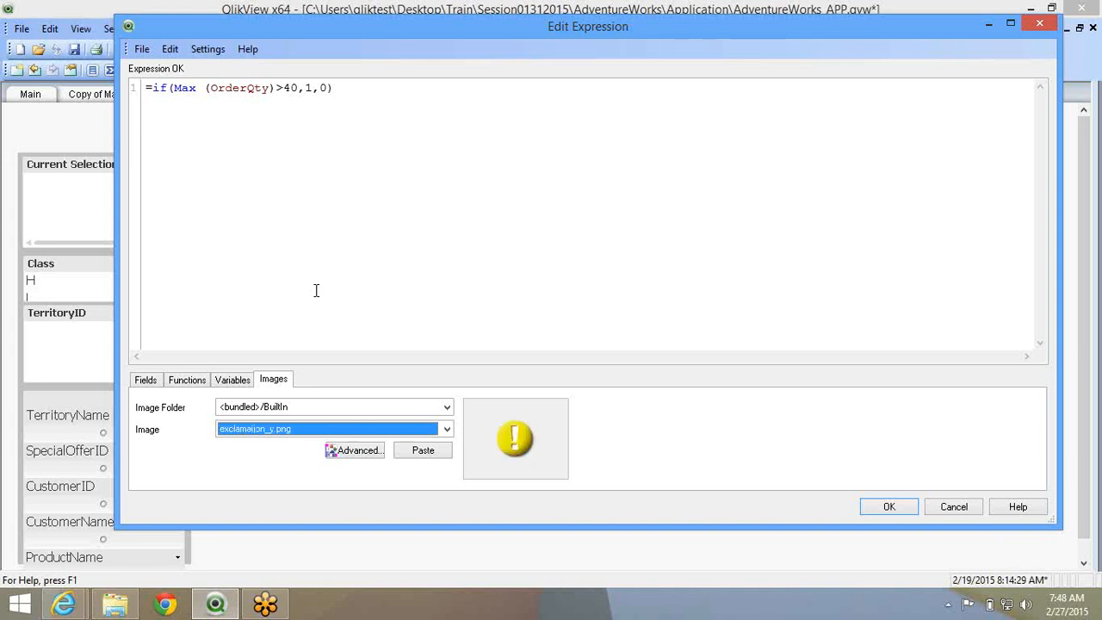
{"action": "key", "text": "Down"}
{"action": "key", "text": "Down"}
{"action": "key", "text": "Down"}
{"action": "key", "text": "Down"}
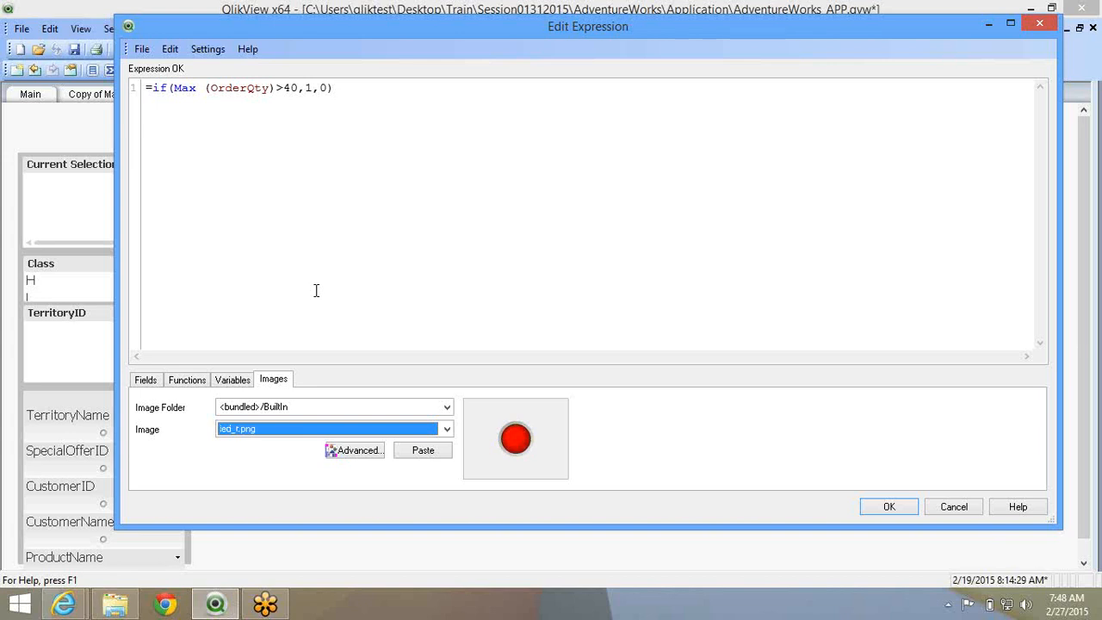
{"action": "key", "text": "Down"}
{"action": "key", "text": "Down"}
{"action": "key", "text": "Down"}
{"action": "key", "text": "Down"}
{"action": "key", "text": "Down"}
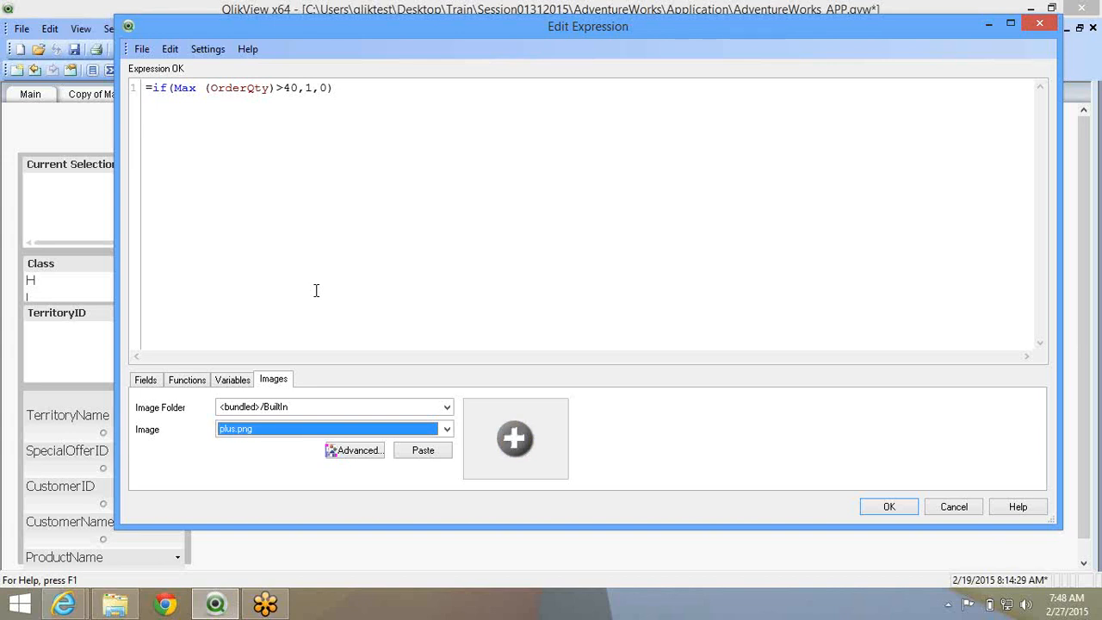
{"action": "key", "text": "Down"}
{"action": "key", "text": "Down"}
{"action": "key", "text": "Down"}
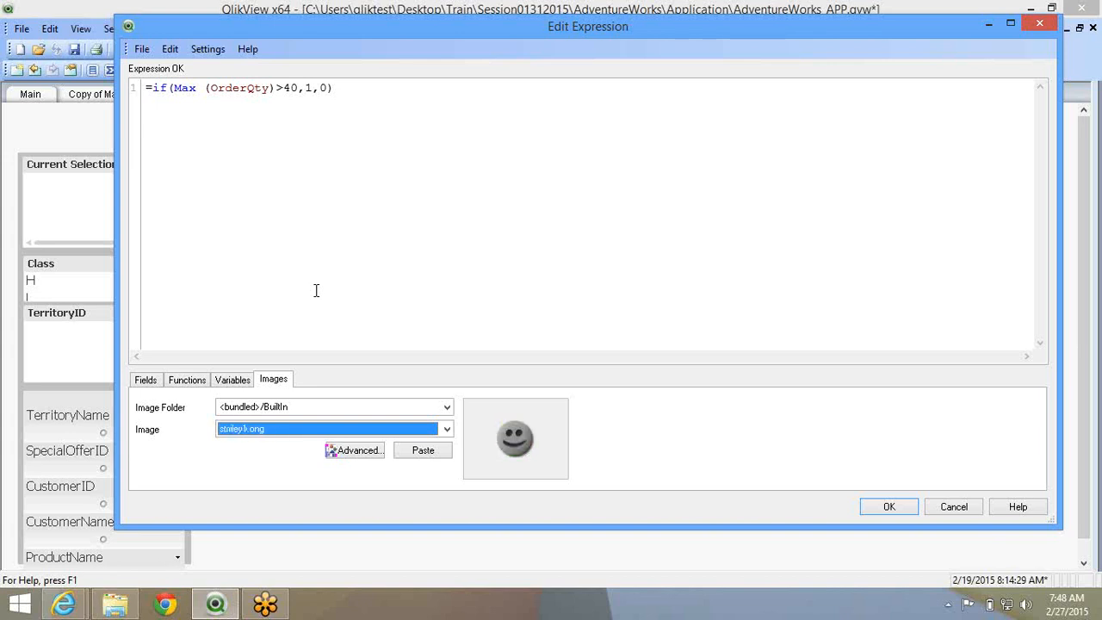
{"action": "key", "text": "Down"}
{"action": "key", "text": "Down"}
{"action": "key", "text": "Down"}
{"action": "key", "text": "Down"}
{"action": "key", "text": "Down"}
{"action": "key", "text": "Down"}
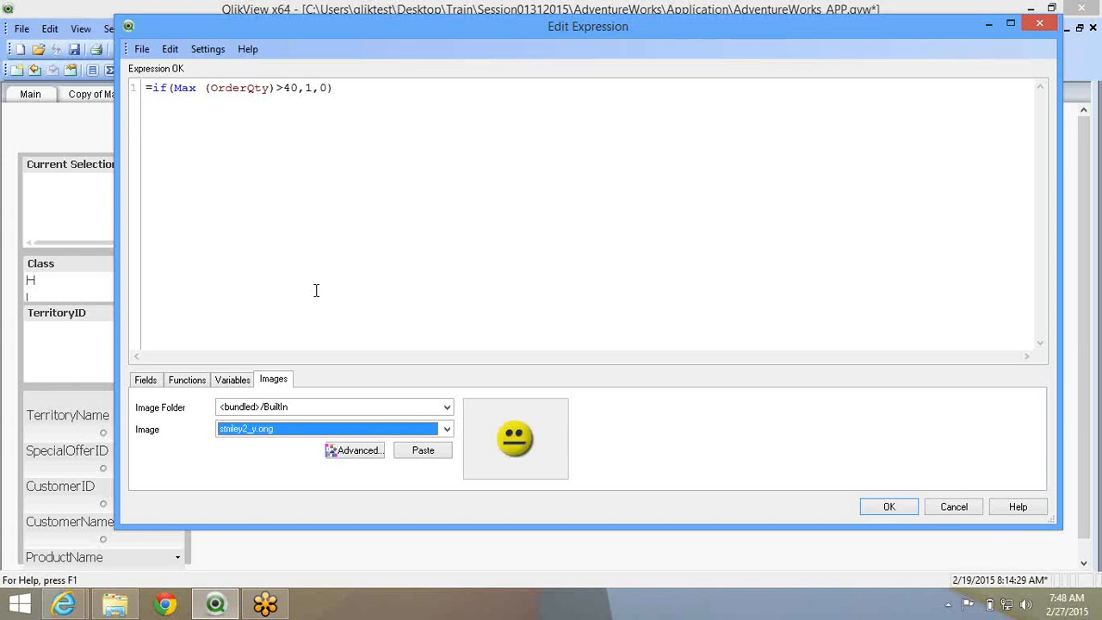
{"action": "key", "text": "Down"}
{"action": "key", "text": "Up"}
{"action": "key", "text": "Up"}
{"action": "key", "text": "Up"}
{"action": "key", "text": "Up"}
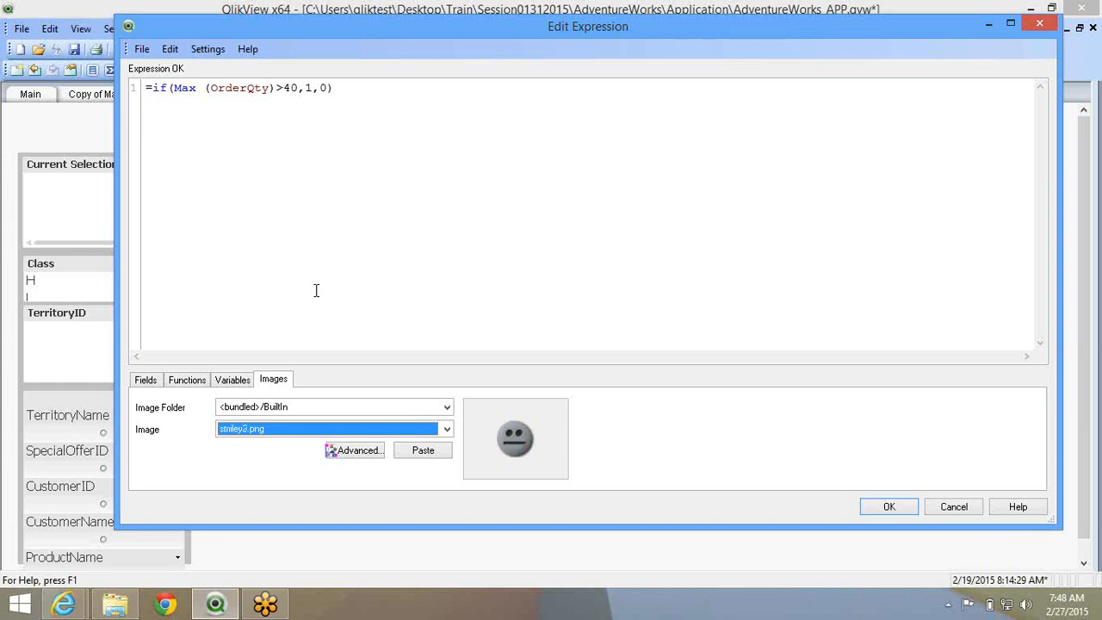
{"action": "key", "text": "Down"}
{"action": "key", "text": "Down"}
{"action": "key", "text": "Down"}
{"action": "key", "text": "Down"}
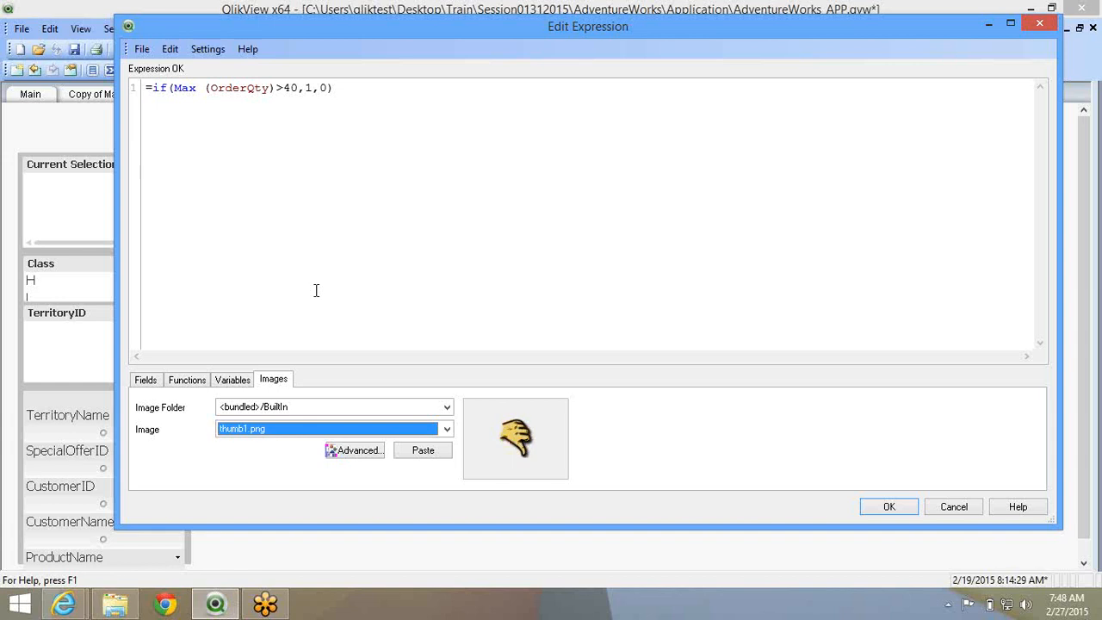
{"action": "key", "text": "Up"}
{"action": "key", "text": "Up"}
{"action": "key", "text": "Up"}
{"action": "key", "text": "Up"}
{"action": "key", "text": "Up"}
{"action": "key", "text": "Up"}
{"action": "key", "text": "Up"}
{"action": "key", "text": "Up"}
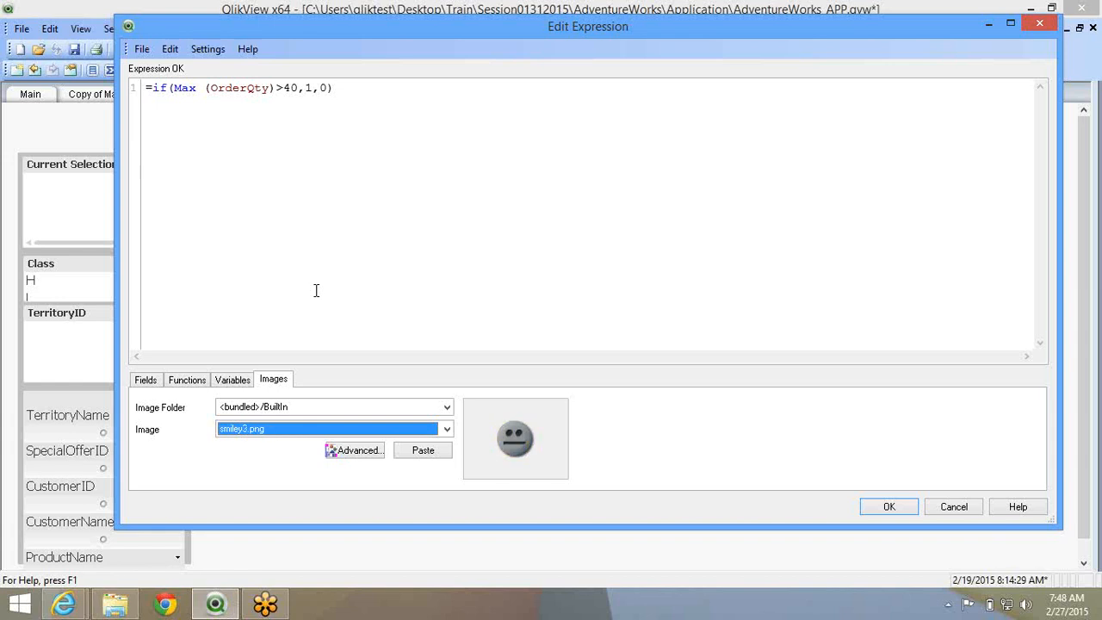
{"action": "key", "text": "Up"}
{"action": "key", "text": "Up"}
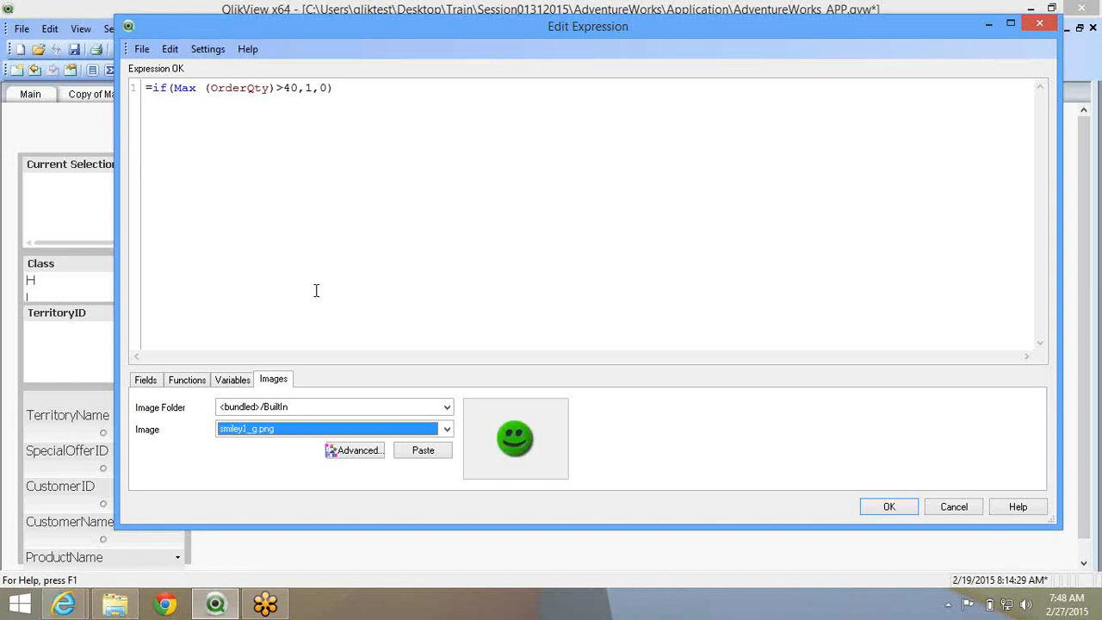
Replace the if expression's true result, 1, with the path of the built-in image smiley1_g.png
{"action": "left_click", "coordinate": [304, 87]}
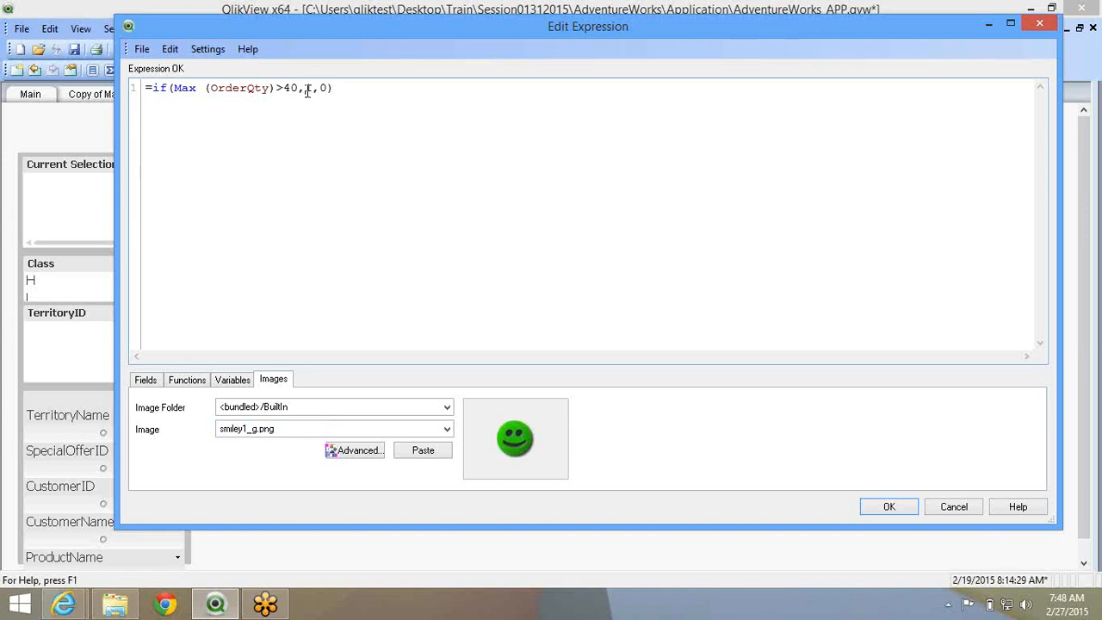
{"action": "double_click", "coordinate": [307, 88]}
{"action": "left_click", "coordinate": [422, 451]}
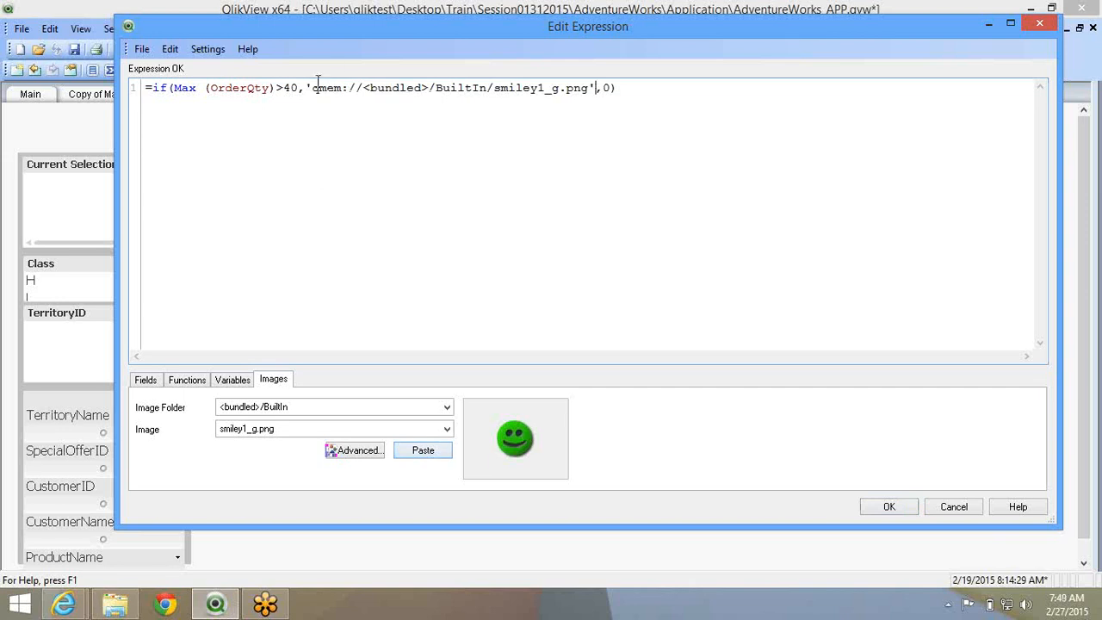
{"action": "left_click_drag", "start_coordinate": [307, 87], "coordinate": [595, 88]}
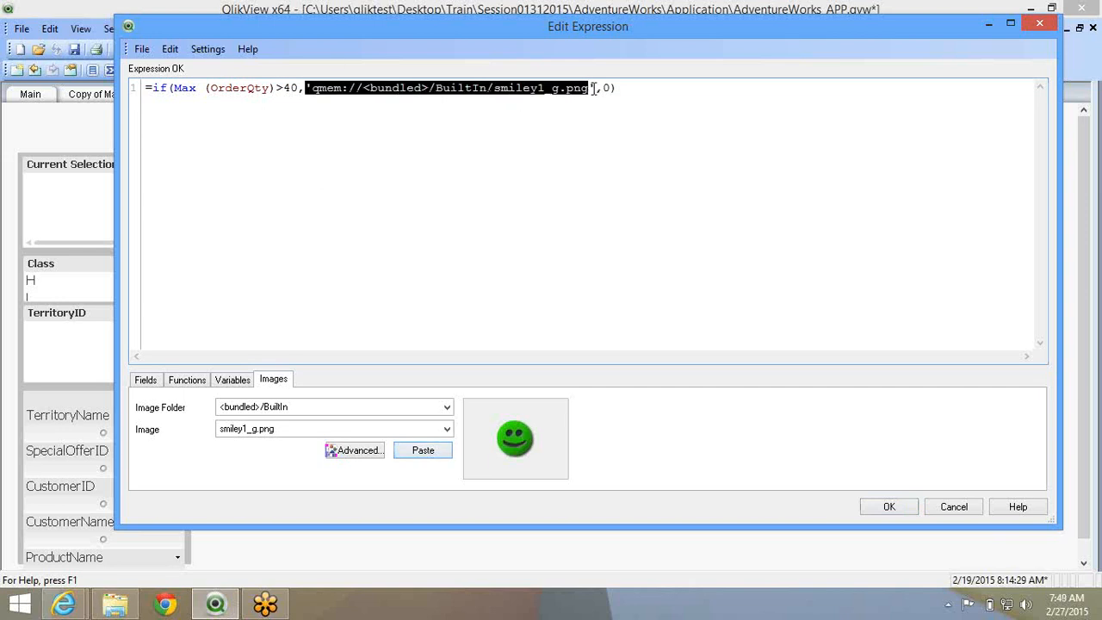
Replace the if expression's false result, 0, with the path of the built-in image smiley2.png, and accept the expression and object properties
{"action": "left_click", "coordinate": [607, 88]}
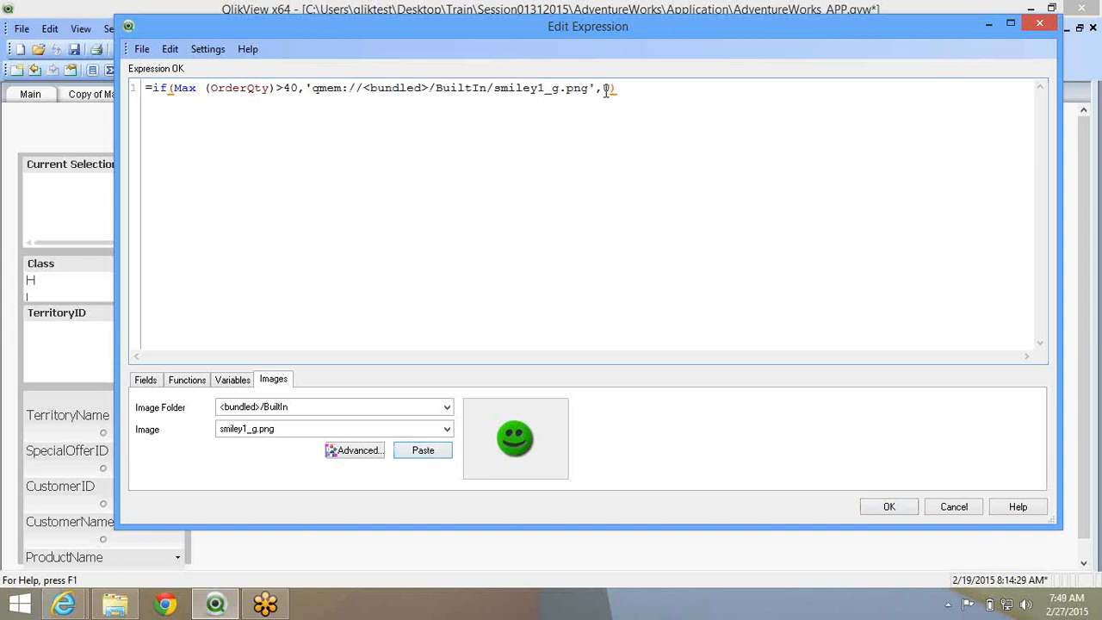
{"action": "double_click", "coordinate": [606, 88]}
{"action": "left_click", "coordinate": [360, 429]}
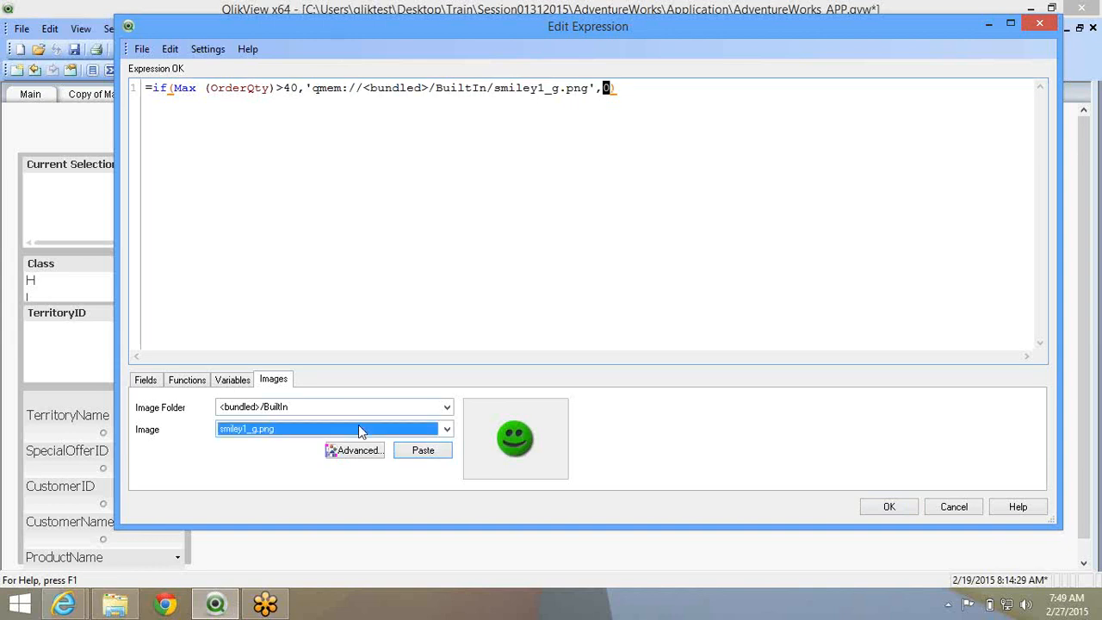
{"action": "left_click", "coordinate": [358, 425]}
{"action": "scroll", "coordinate": [358, 426], "scroll_direction": "down", "scroll_amount": 3}
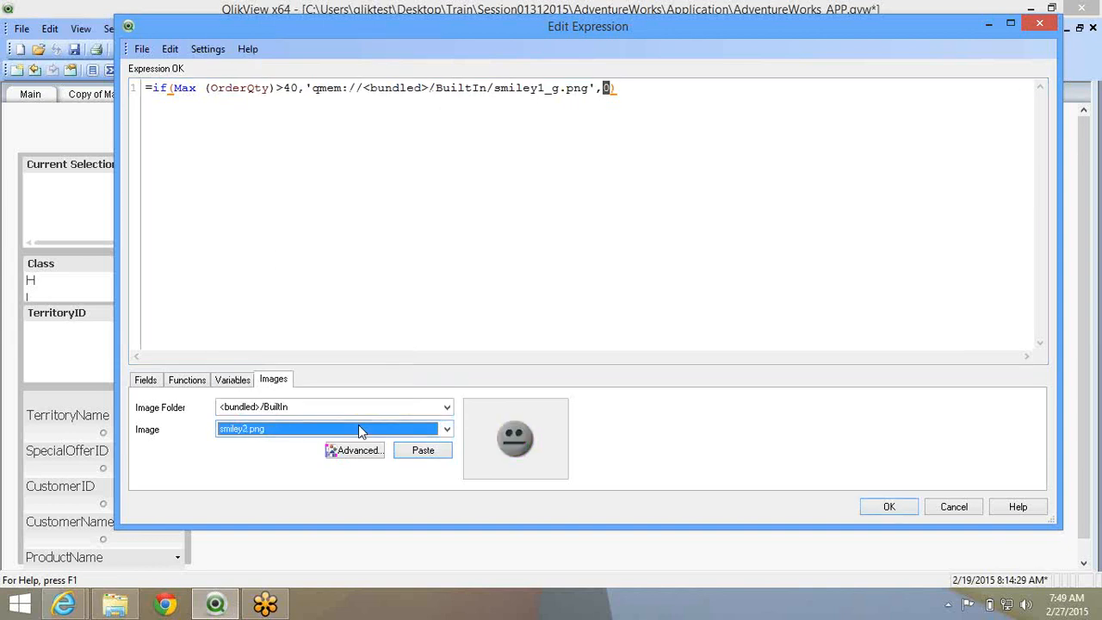
{"action": "scroll", "coordinate": [358, 424], "scroll_direction": "down", "scroll_amount": 3}
{"action": "scroll", "coordinate": [358, 425], "scroll_direction": "up", "scroll_amount": 4}
{"action": "left_click", "coordinate": [423, 450]}
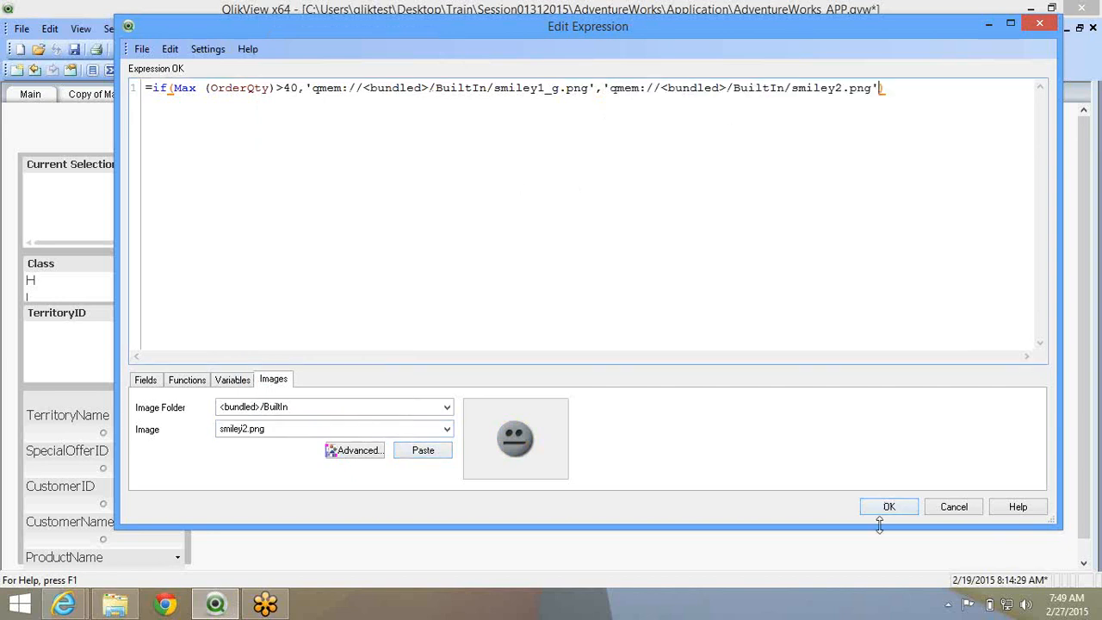
{"action": "left_click", "coordinate": [901, 510]}
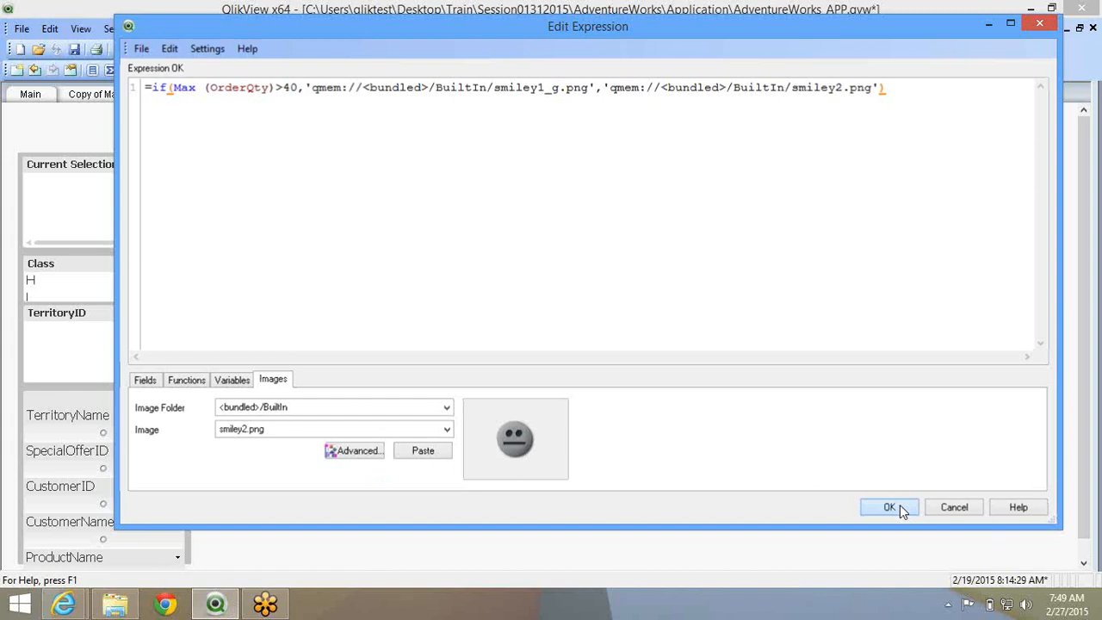
{"action": "left_click", "coordinate": [900, 505]}
{"action": "left_click", "coordinate": [575, 498]}
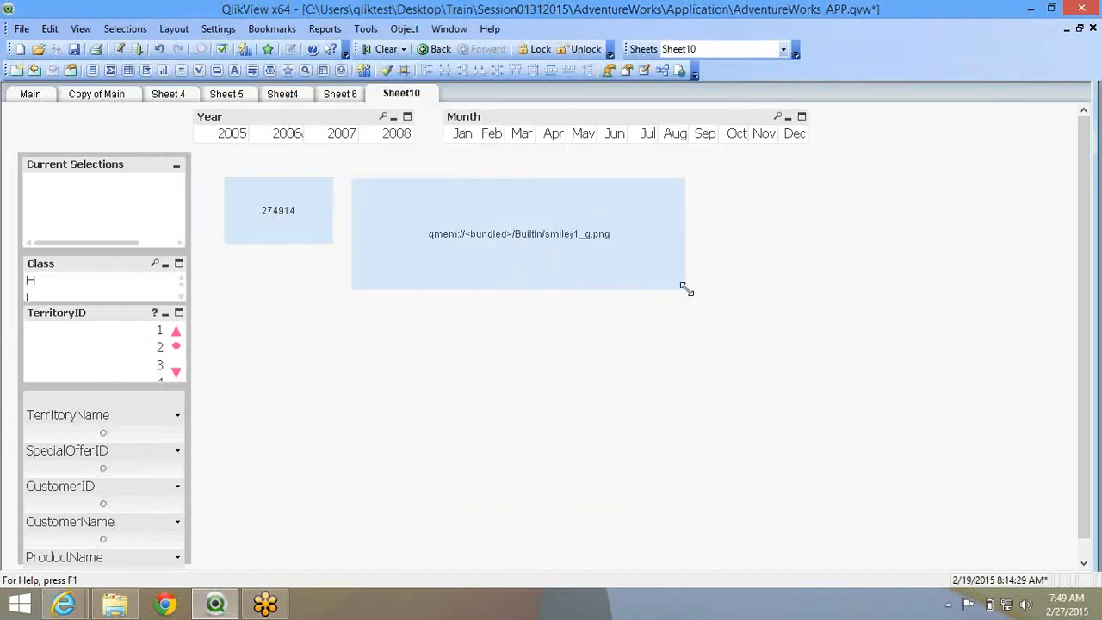
Shrink the second text object and change its representation from text to Image
{"action": "left_click_drag", "start_coordinate": [686, 290], "coordinate": [617, 244]}
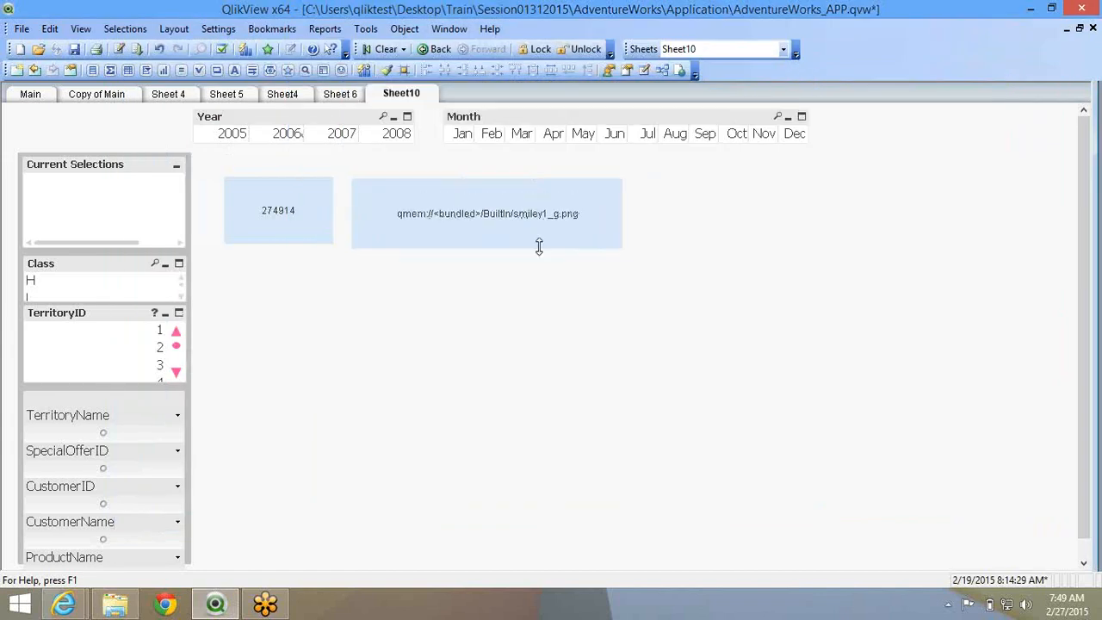
{"action": "right_click", "coordinate": [452, 214]}
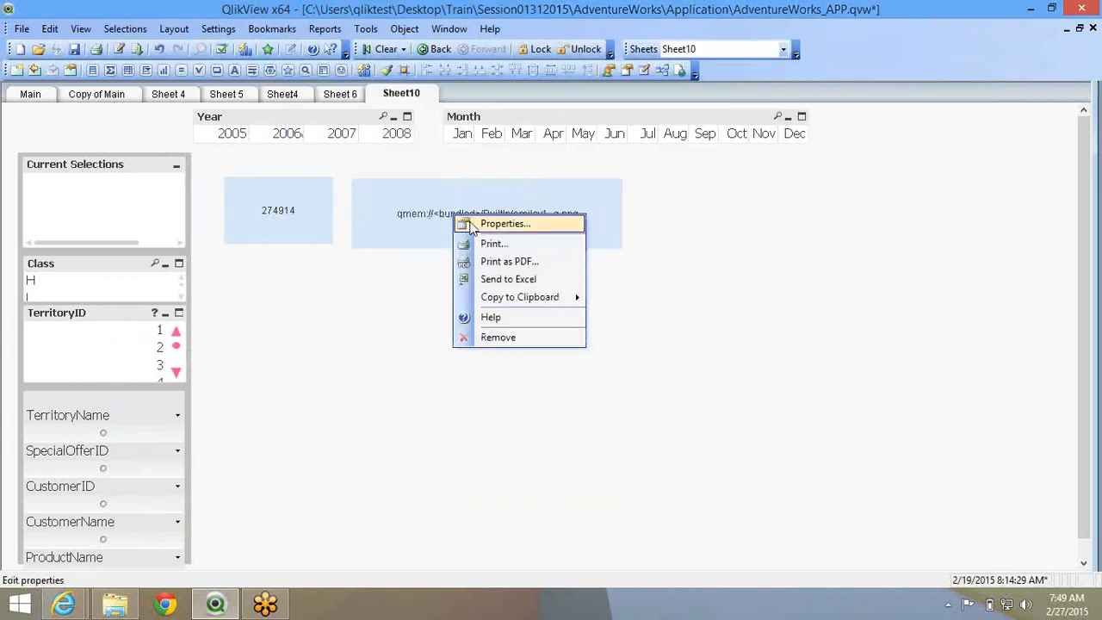
{"action": "left_click", "coordinate": [502, 225]}
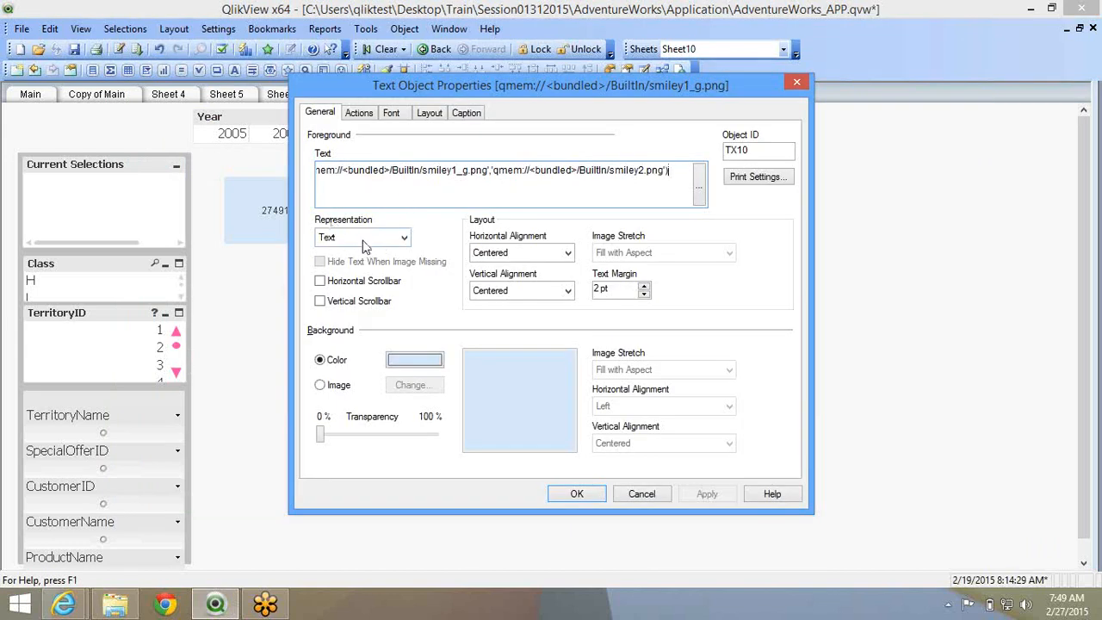
{"action": "left_click", "coordinate": [360, 239]}
{"action": "left_click", "coordinate": [358, 242]}
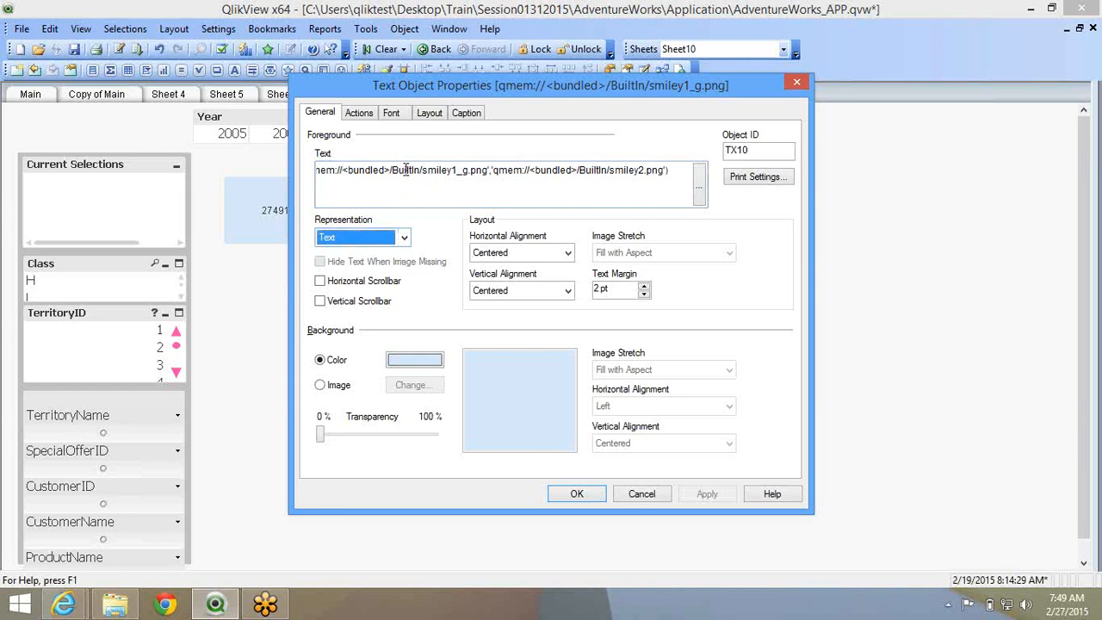
{"action": "left_click", "coordinate": [372, 240]}
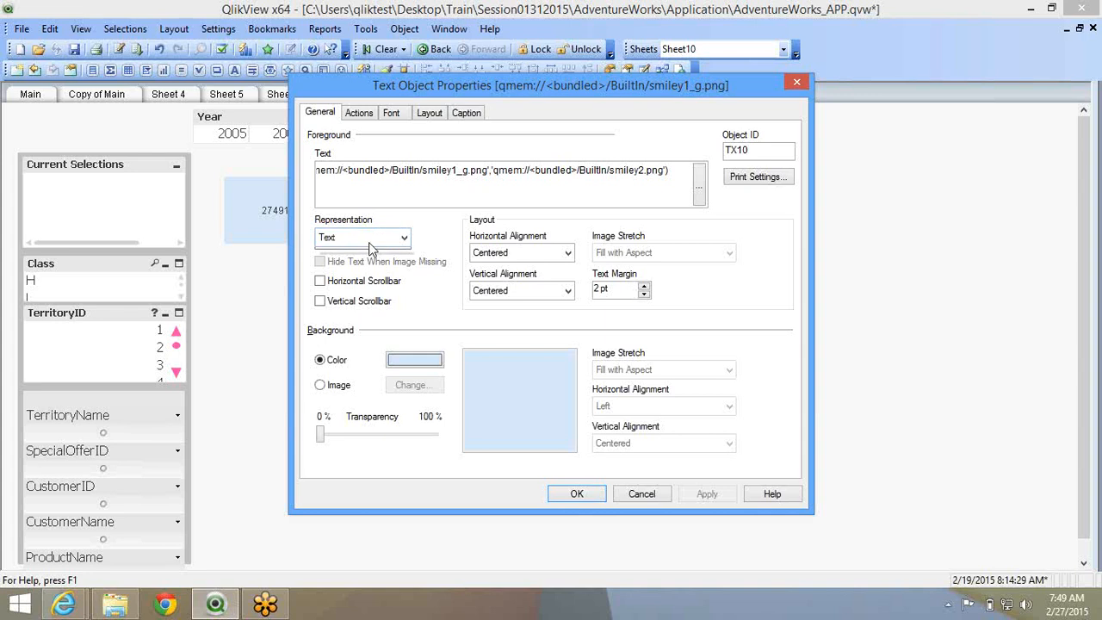
{"action": "left_click", "coordinate": [356, 267]}
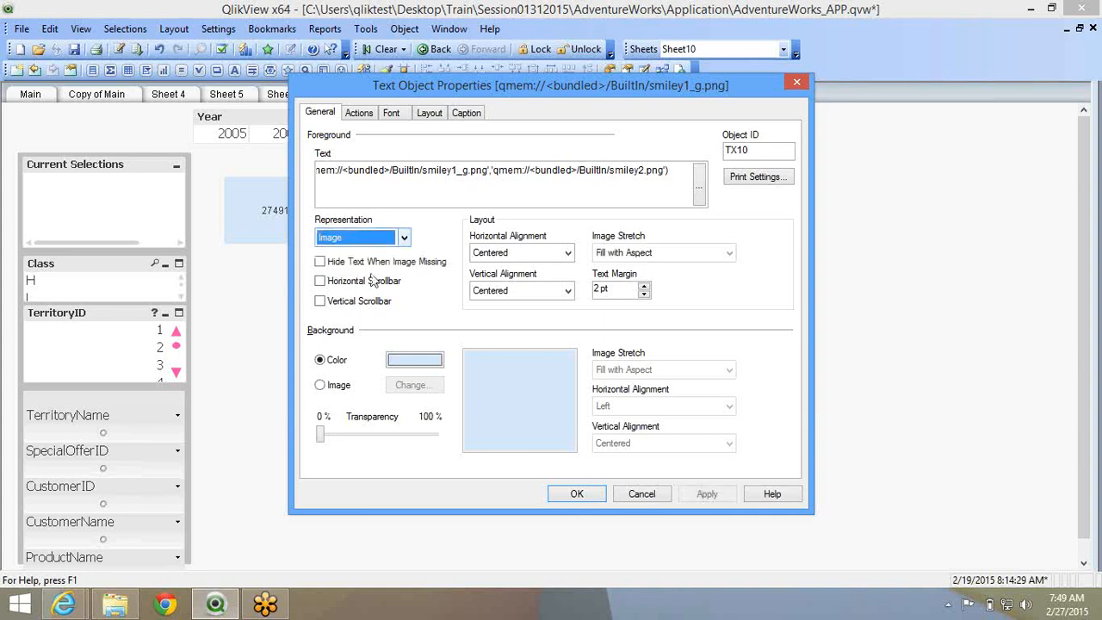
{"action": "left_click", "coordinate": [570, 496]}
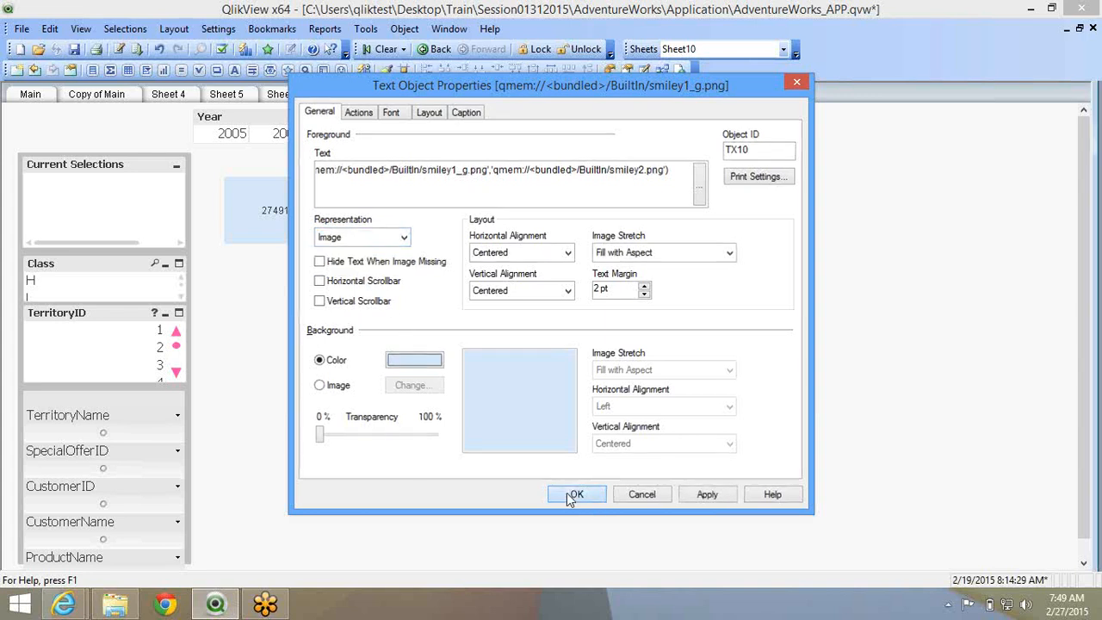
Set the smiley text object's foreground image stretch to Fill and apply it
{"action": "left_click", "coordinate": [459, 212]}
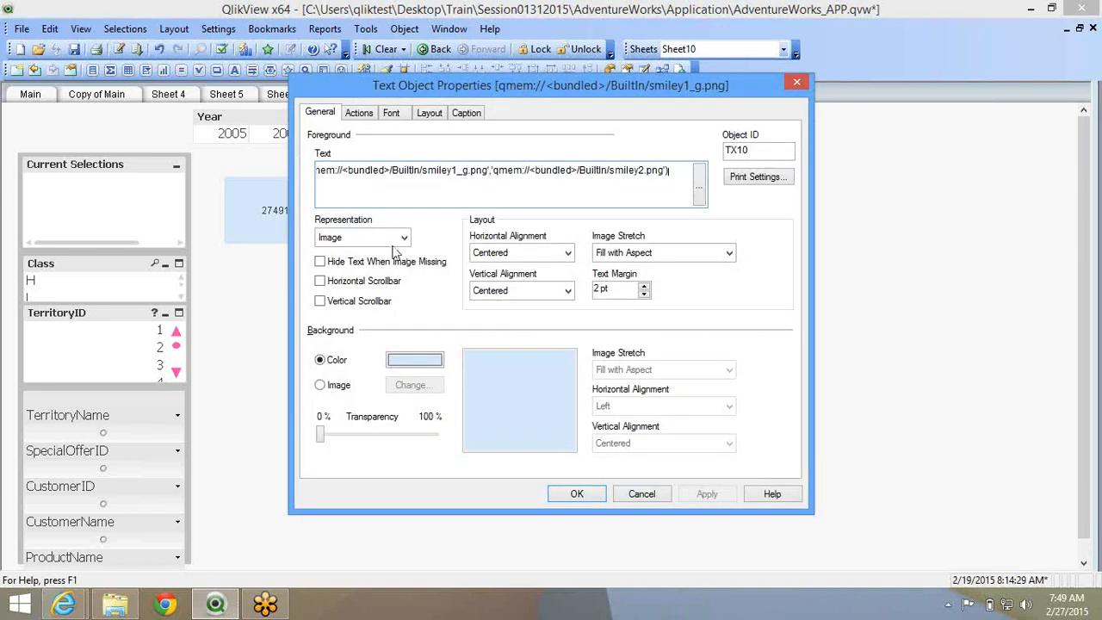
{"action": "left_click", "coordinate": [603, 260]}
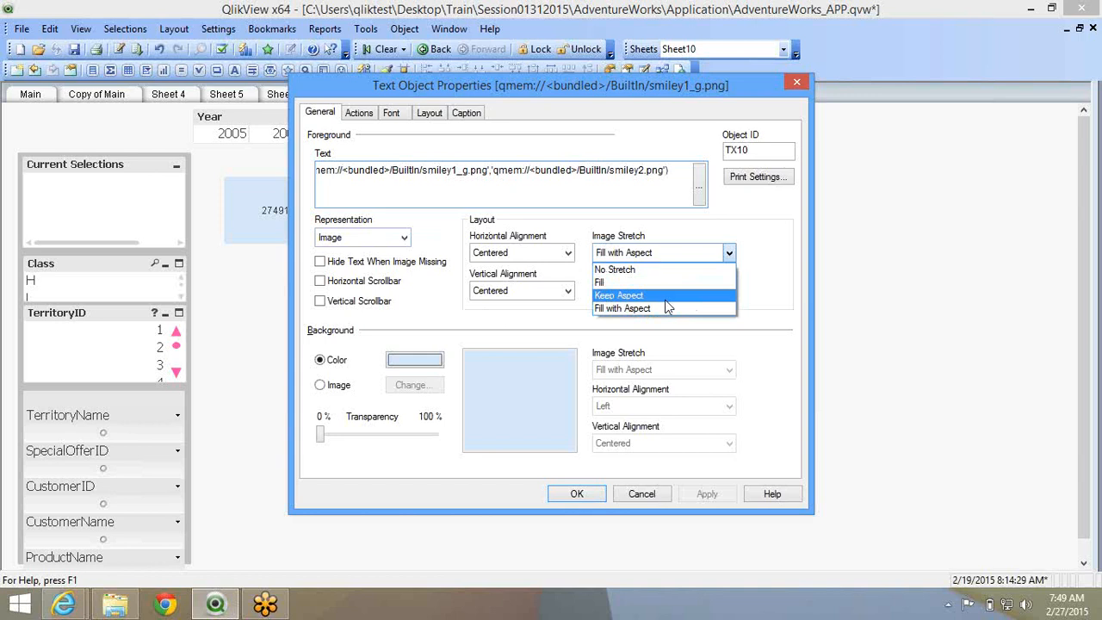
{"action": "left_click", "coordinate": [619, 278]}
{"action": "left_click", "coordinate": [578, 494]}
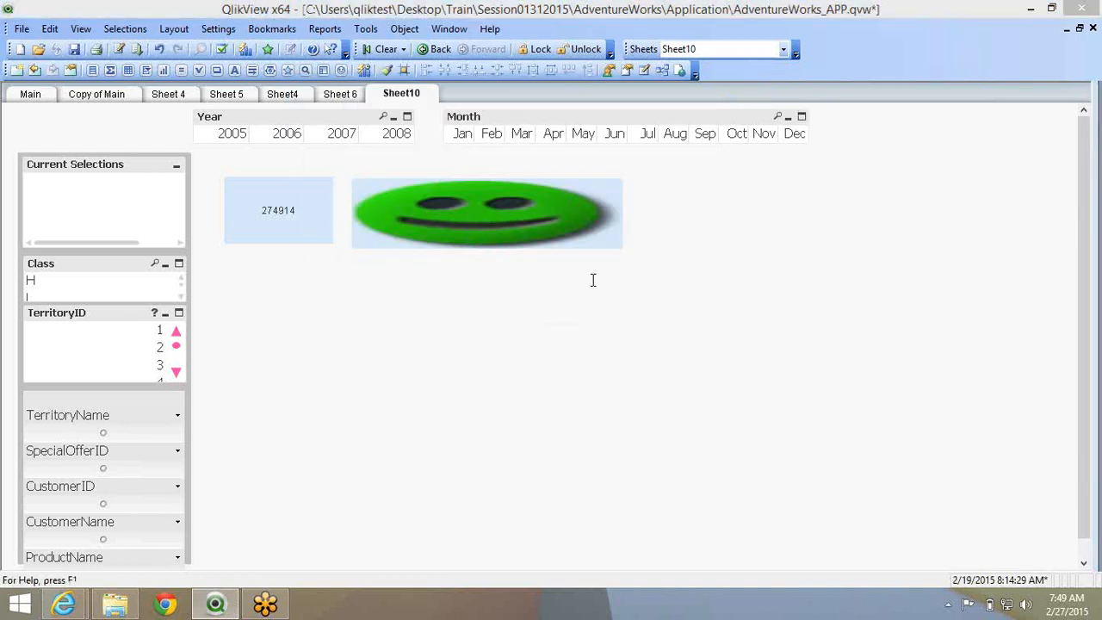
Set the smiley object's foreground image stretch to No Stretch and shrink the object closely around the image
{"action": "key", "text": "alt+Return"}
{"action": "left_click", "coordinate": [663, 253]}
{"action": "left_click", "coordinate": [639, 267]}
{"action": "left_click", "coordinate": [579, 494]}
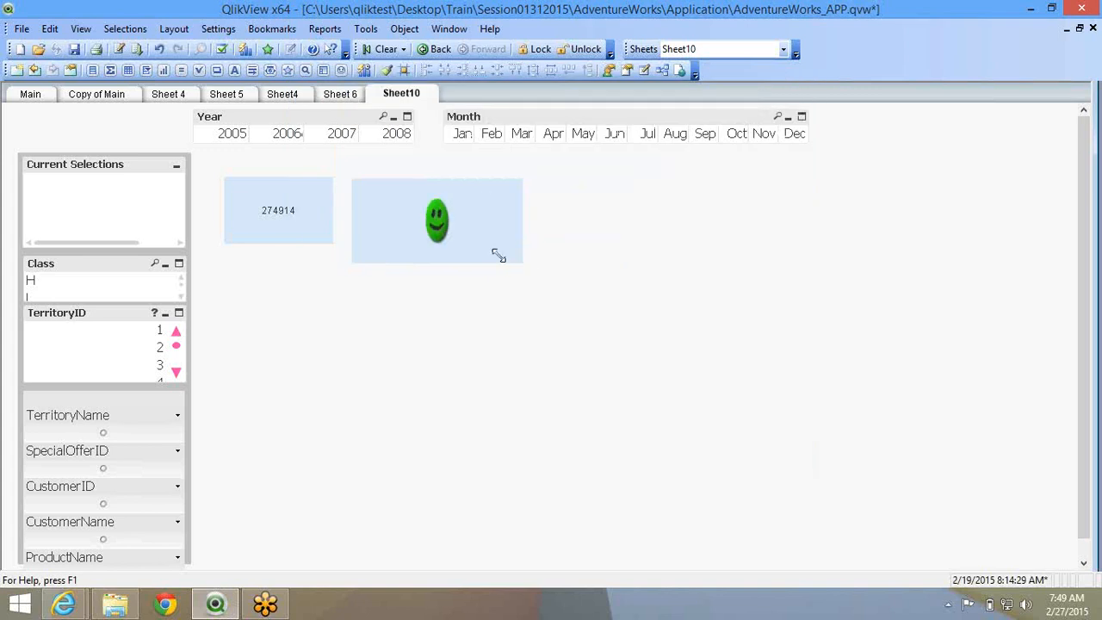
{"action": "left_click_drag", "start_coordinate": [498, 255], "coordinate": [423, 235]}
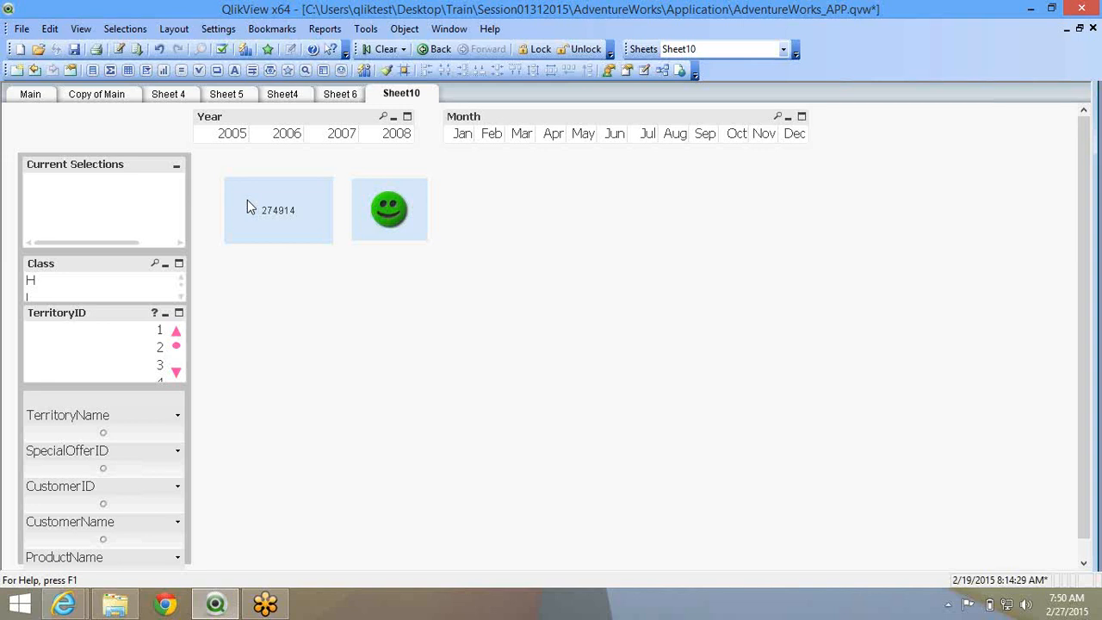
Check how the smiley and the total respond to the years 2007, 2008, 2005 and 2006, ending with the Year selection cleared
{"action": "left_click", "coordinate": [343, 139]}
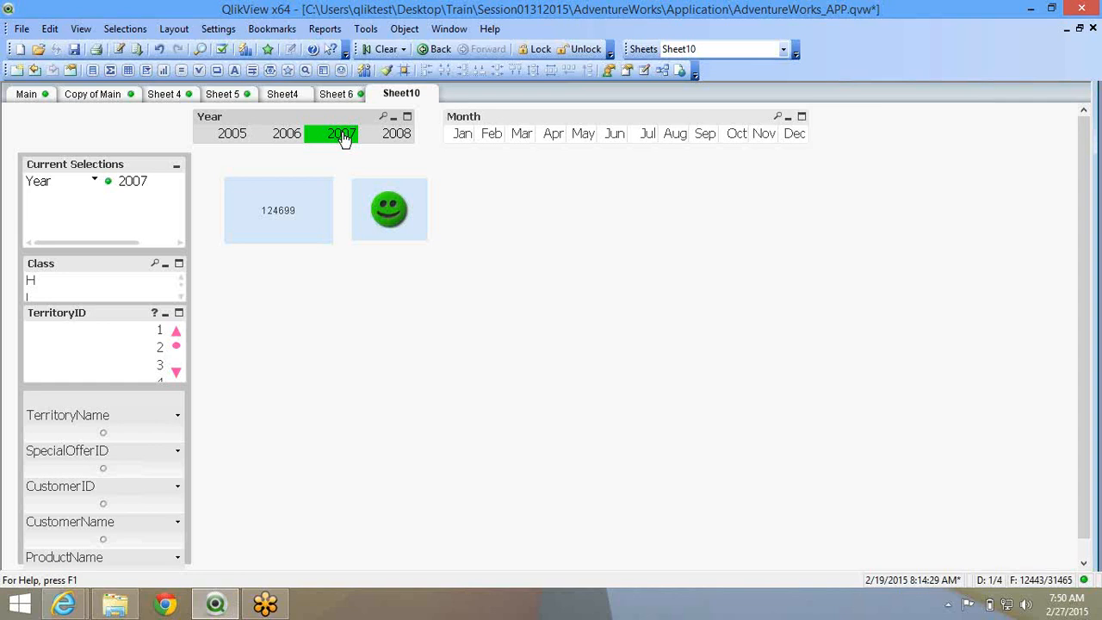
{"action": "left_click", "coordinate": [379, 137]}
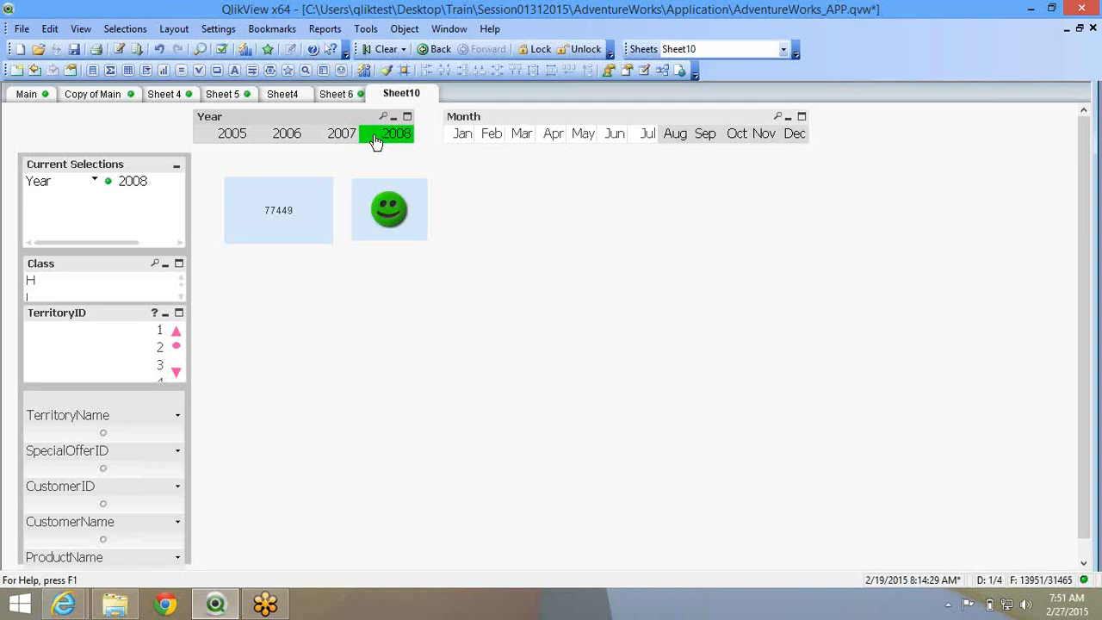
{"action": "left_click", "coordinate": [241, 141]}
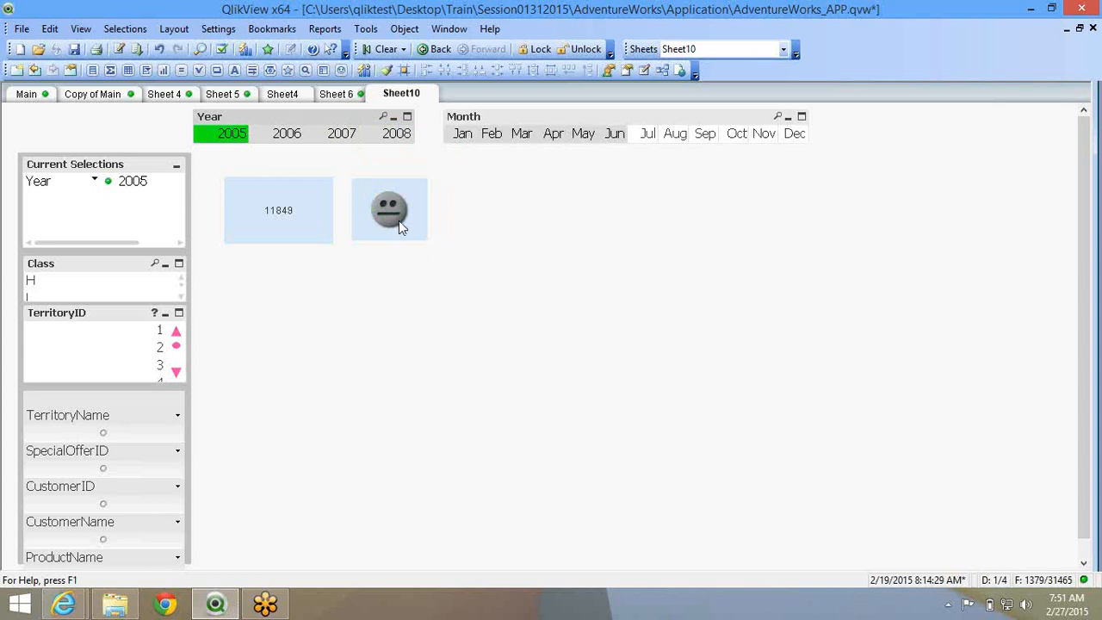
{"action": "left_click", "coordinate": [283, 139]}
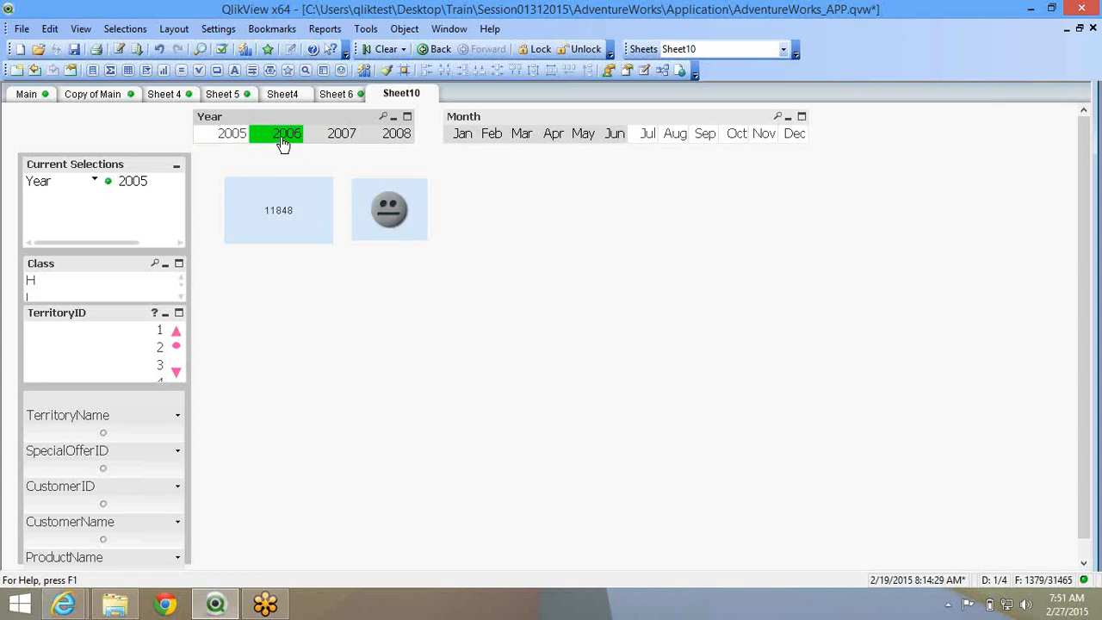
{"action": "left_click", "coordinate": [320, 145]}
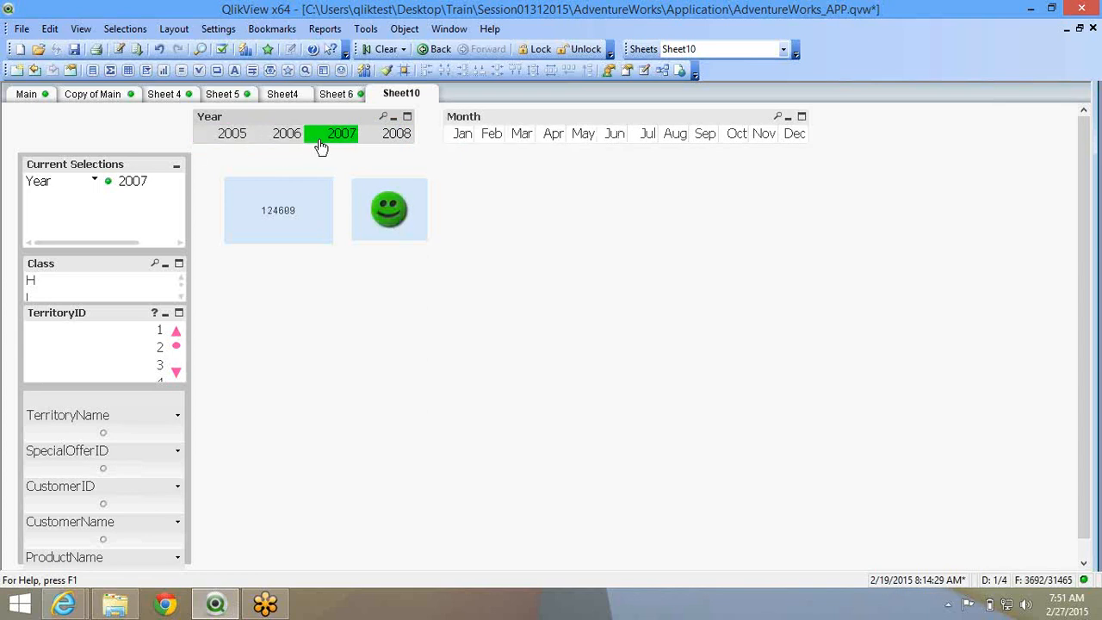
{"action": "left_click", "coordinate": [217, 142]}
{"action": "left_click", "coordinate": [214, 139]}
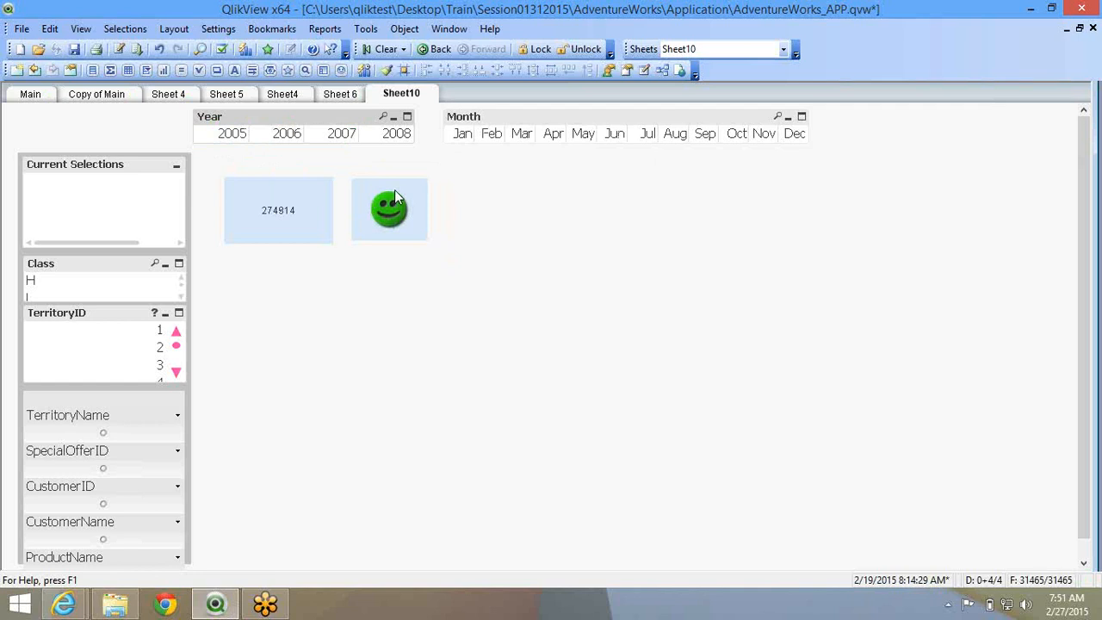
Swap the two text objects so the smiley sits to the left of the OrderQty total
{"action": "left_click_drag", "start_coordinate": [394, 189], "coordinate": [239, 189]}
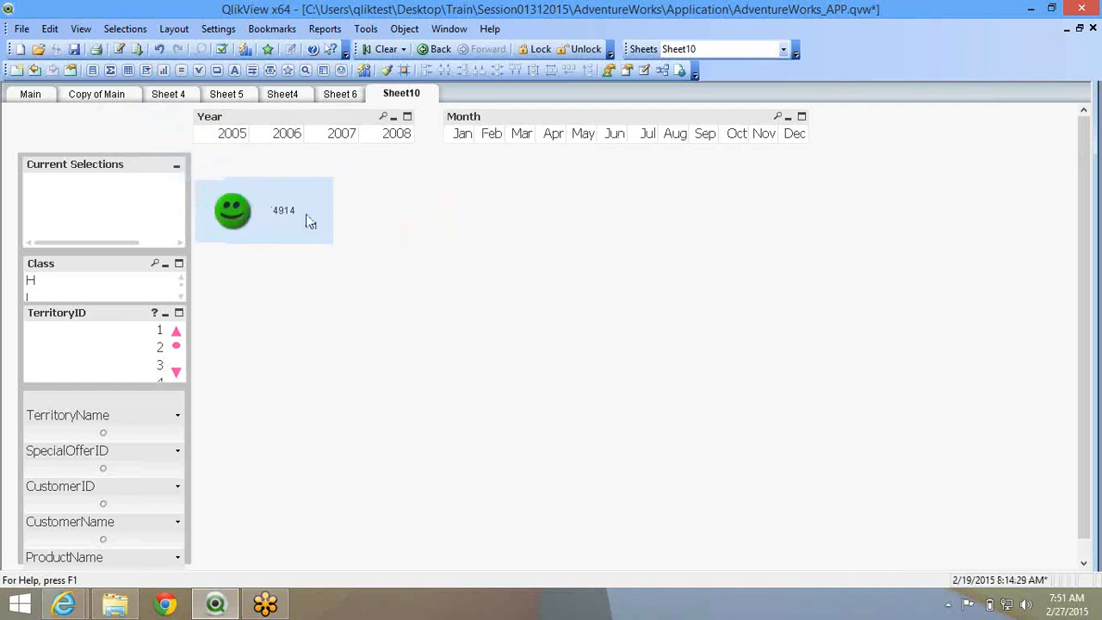
{"action": "left_click_drag", "start_coordinate": [305, 213], "coordinate": [369, 212]}
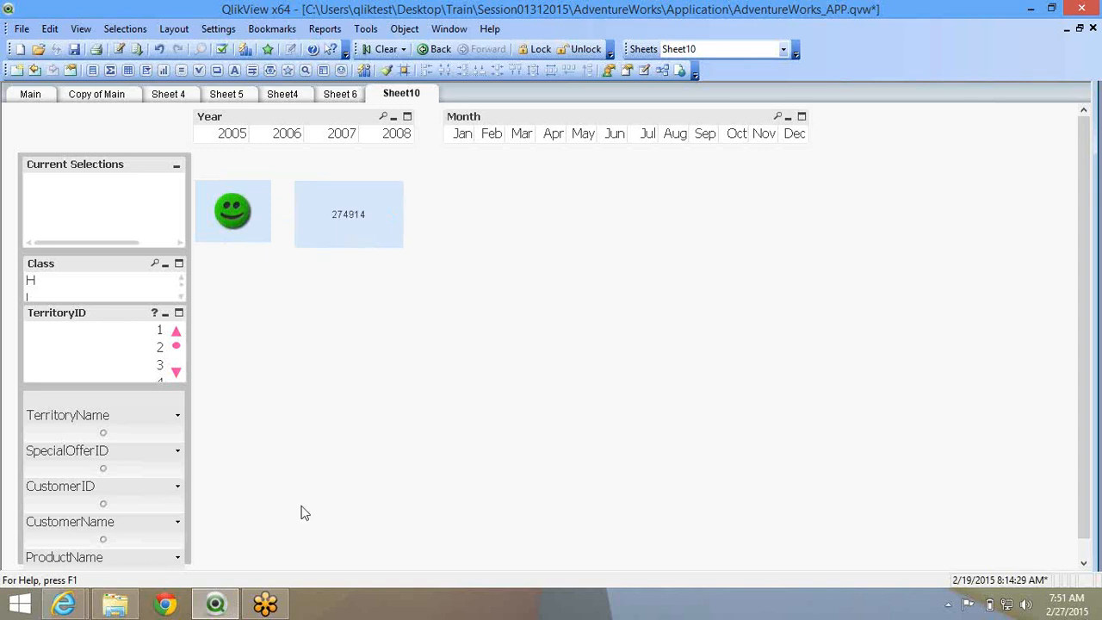
Switch to File Explorer and open the Discussion_01312015 Excel workbook from the Session01312015 folder
{"action": "left_click", "coordinate": [126, 605]}
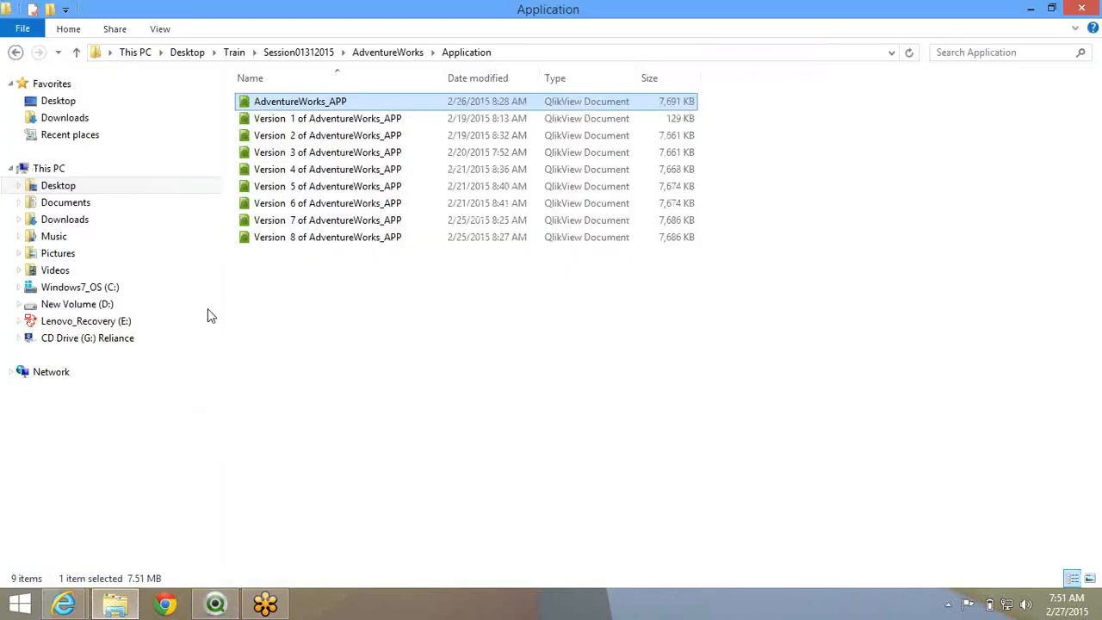
{"action": "left_click", "coordinate": [311, 54]}
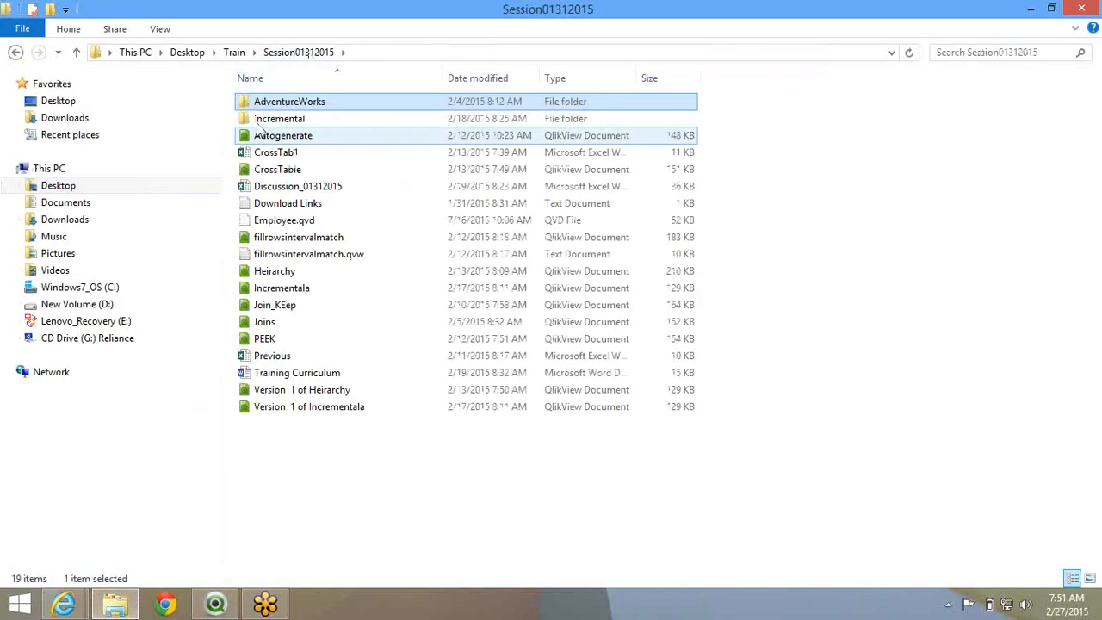
{"action": "double_click", "coordinate": [290, 189]}
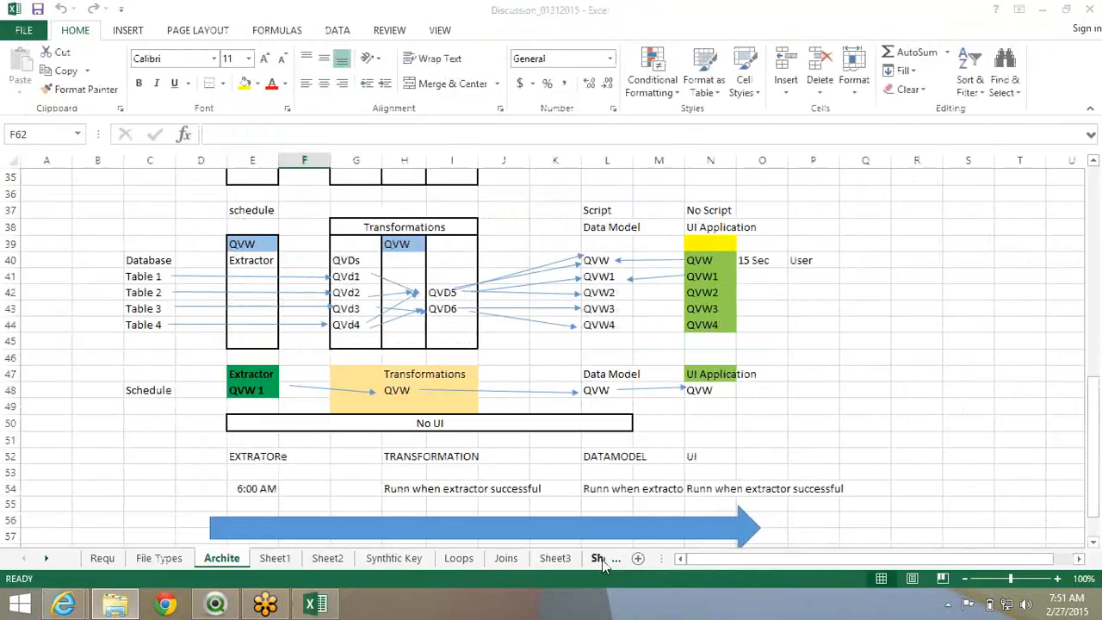
Go through the Discussion_01312015 workbook's sheets from Archite to the last one, Security
{"action": "left_click", "coordinate": [602, 559]}
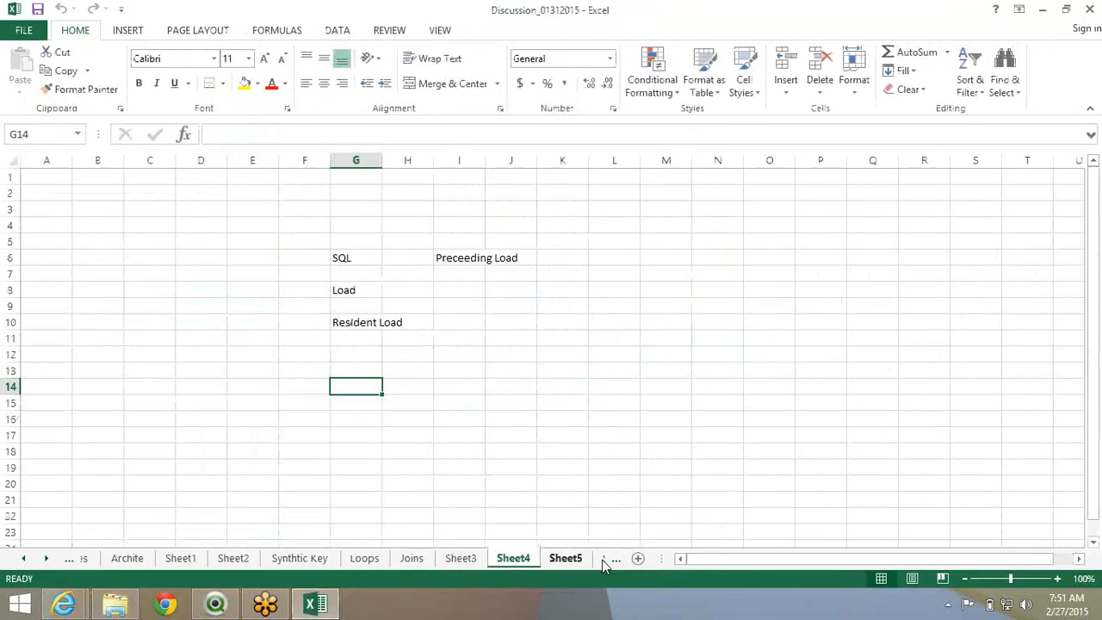
{"action": "left_click", "coordinate": [602, 560]}
{"action": "left_click", "coordinate": [601, 559]}
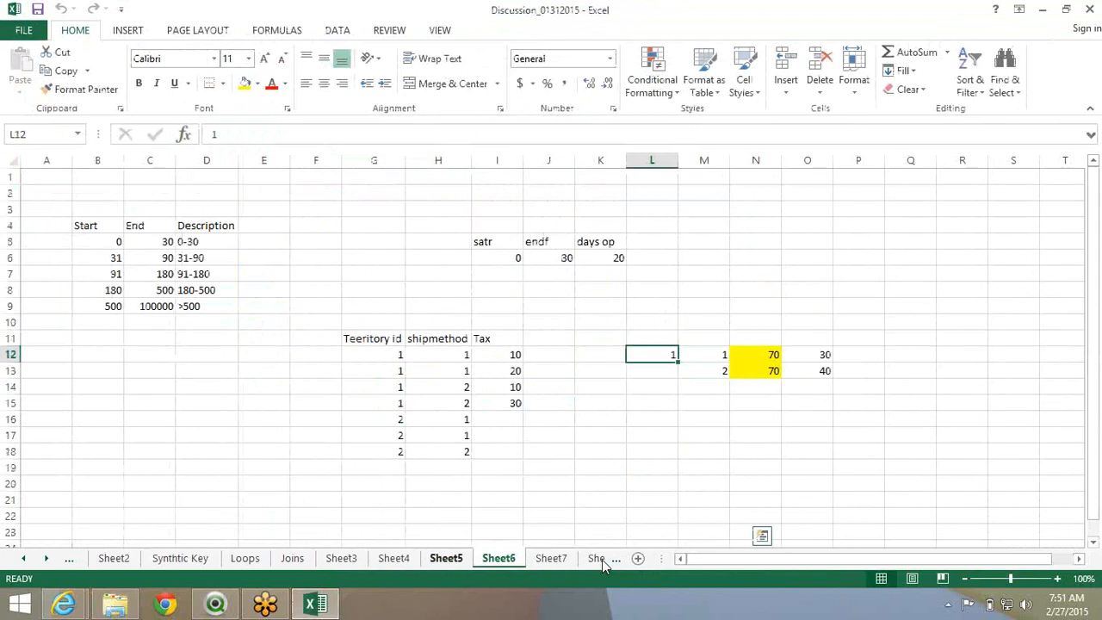
{"action": "key", "text": "ctrl+Page_Down"}
{"action": "key", "text": "ctrl+Page_Down"}
{"action": "key", "text": "ctrl+Page_Down"}
{"action": "key", "text": "ctrl+Page_Down"}
{"action": "key", "text": "ctrl+Page_Down"}
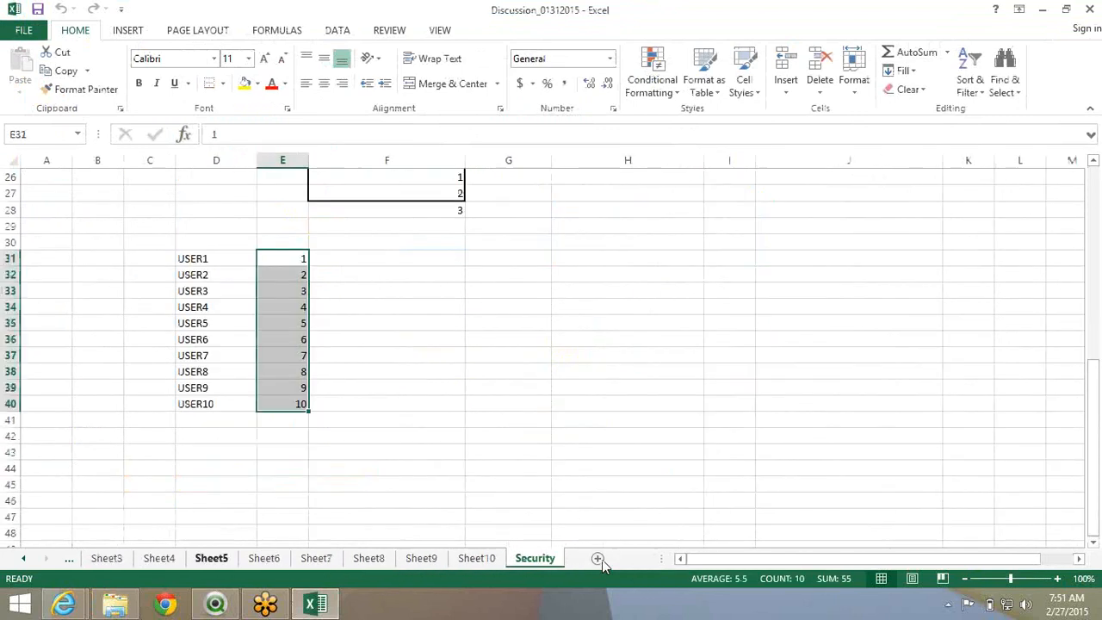
Add two blank sheets after the Security sheet and open the first of them
{"action": "left_click", "coordinate": [602, 560]}
{"action": "left_click", "coordinate": [601, 560]}
{"action": "left_click", "coordinate": [484, 560]}
{"action": "left_click", "coordinate": [413, 543]}
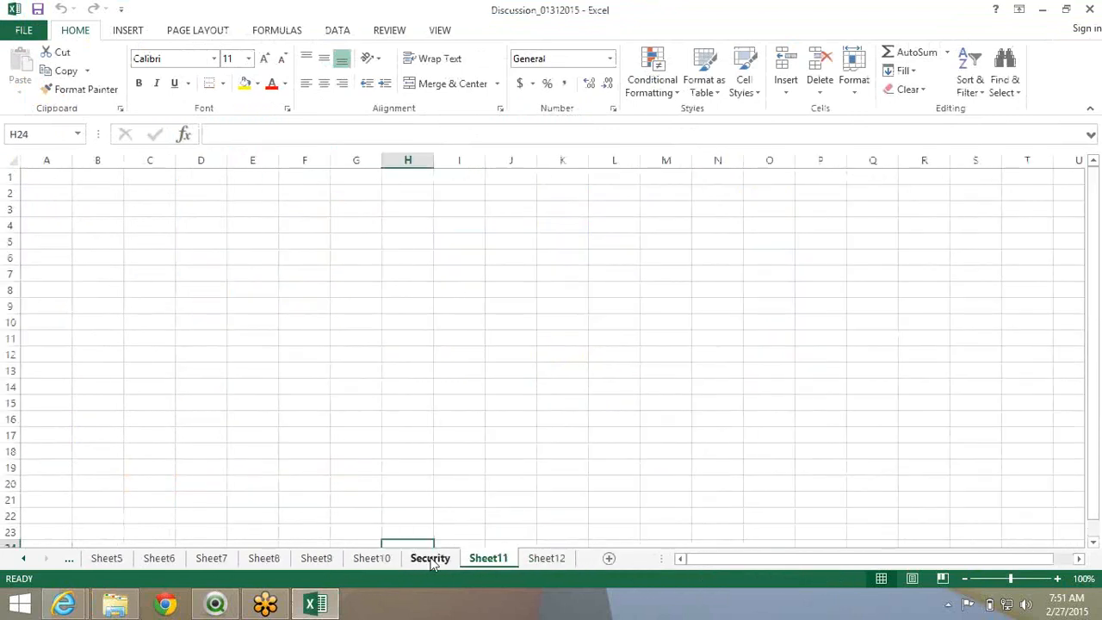
{"action": "left_click", "coordinate": [430, 558]}
{"action": "key", "text": "ctrl+Page_Down"}
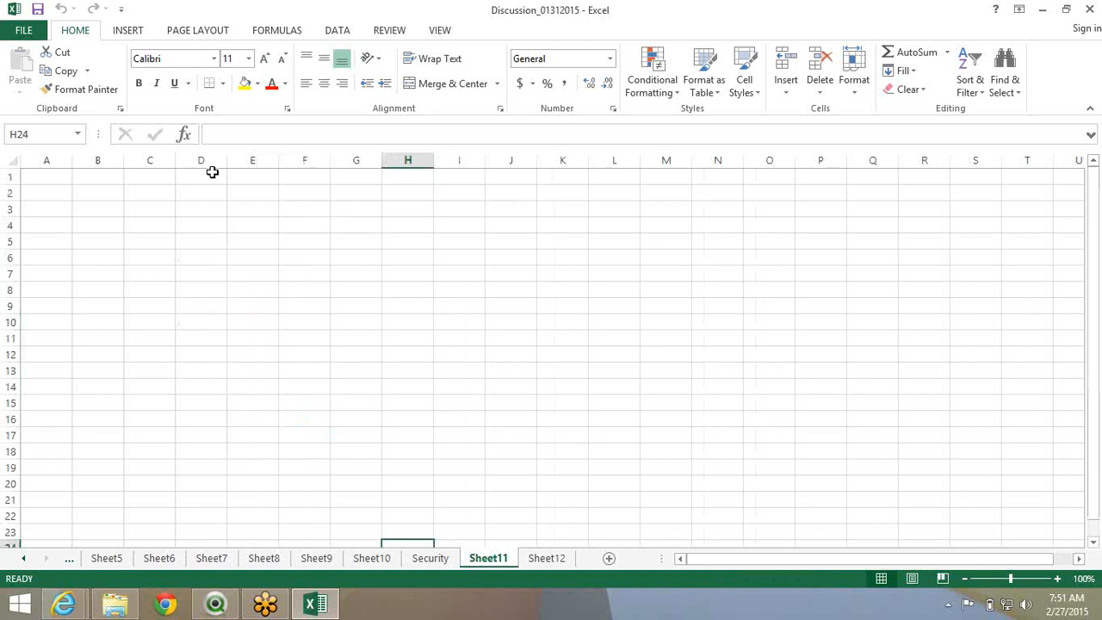
Check the QlikView sheet's layout, return to Excel and fill the range D2:M22 with yellow
{"action": "left_click", "coordinate": [219, 606]}
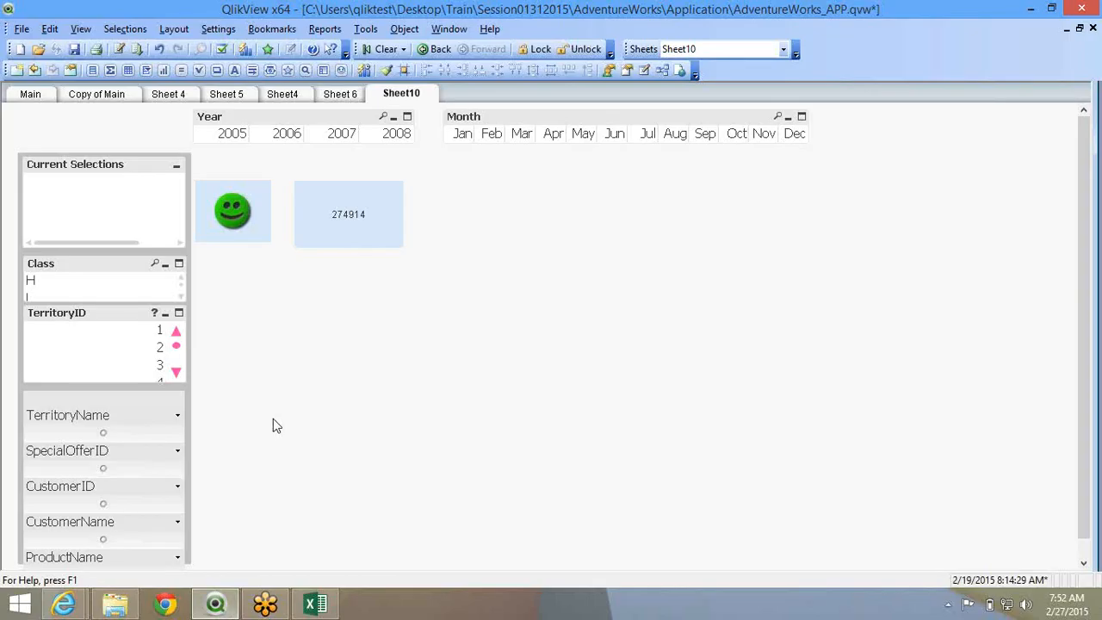
{"action": "key", "text": "alt+Tab"}
{"action": "left_click_drag", "start_coordinate": [199, 192], "coordinate": [673, 516]}
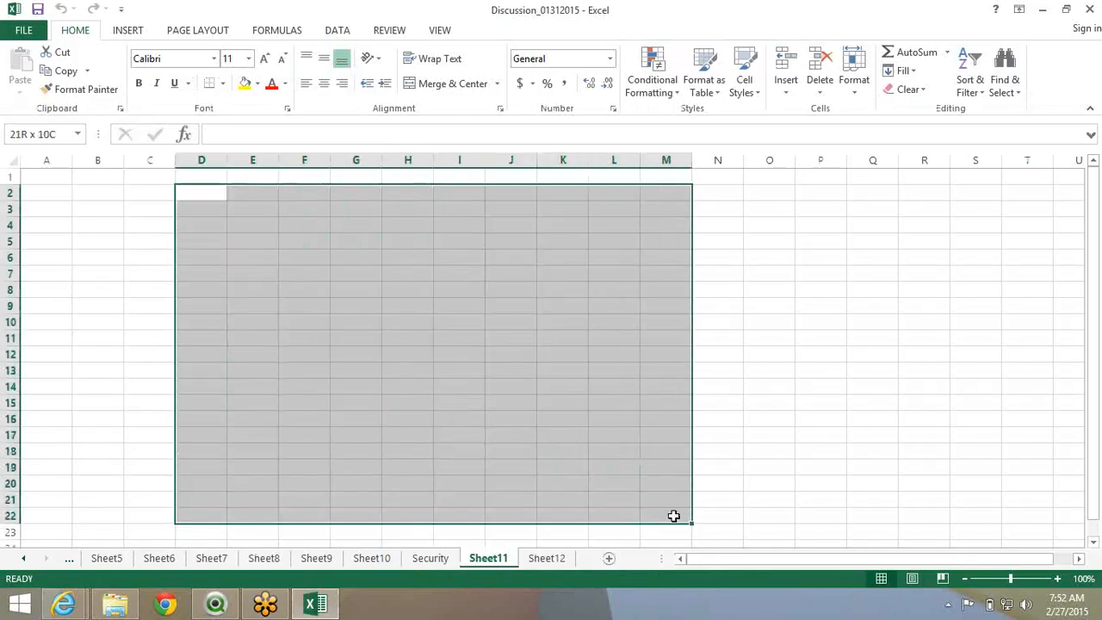
{"action": "left_click", "coordinate": [245, 83]}
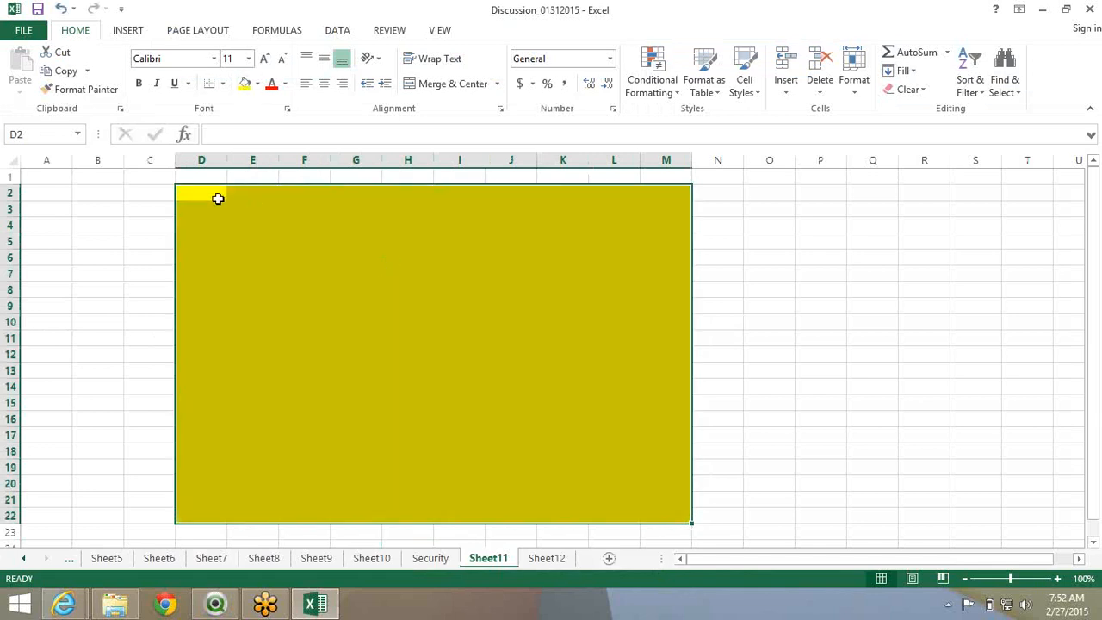
Compare the yellow block D2:M22 with the QlikView sheet, ending back in Excel with the block selected
{"action": "left_click_drag", "start_coordinate": [218, 198], "coordinate": [663, 508]}
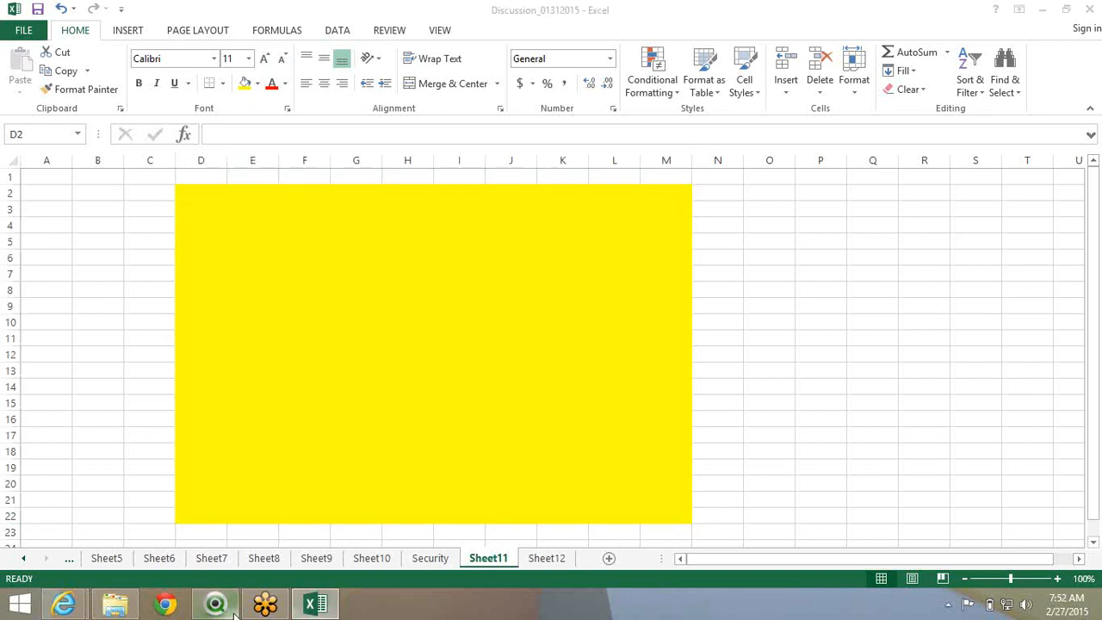
{"action": "left_click", "coordinate": [231, 610]}
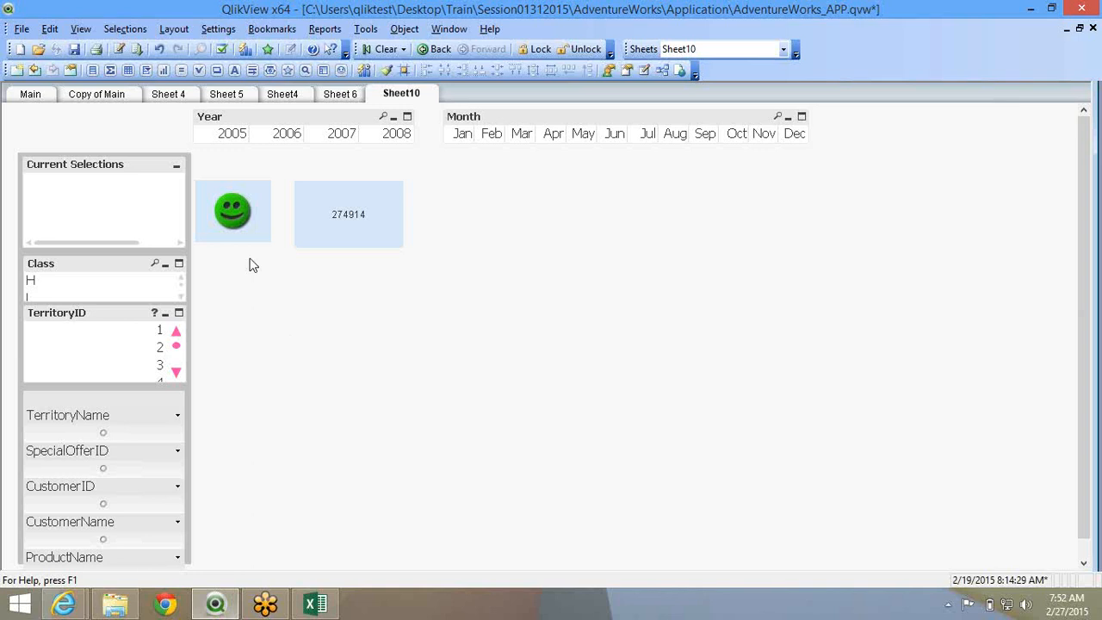
{"action": "key", "text": "alt+Tab"}
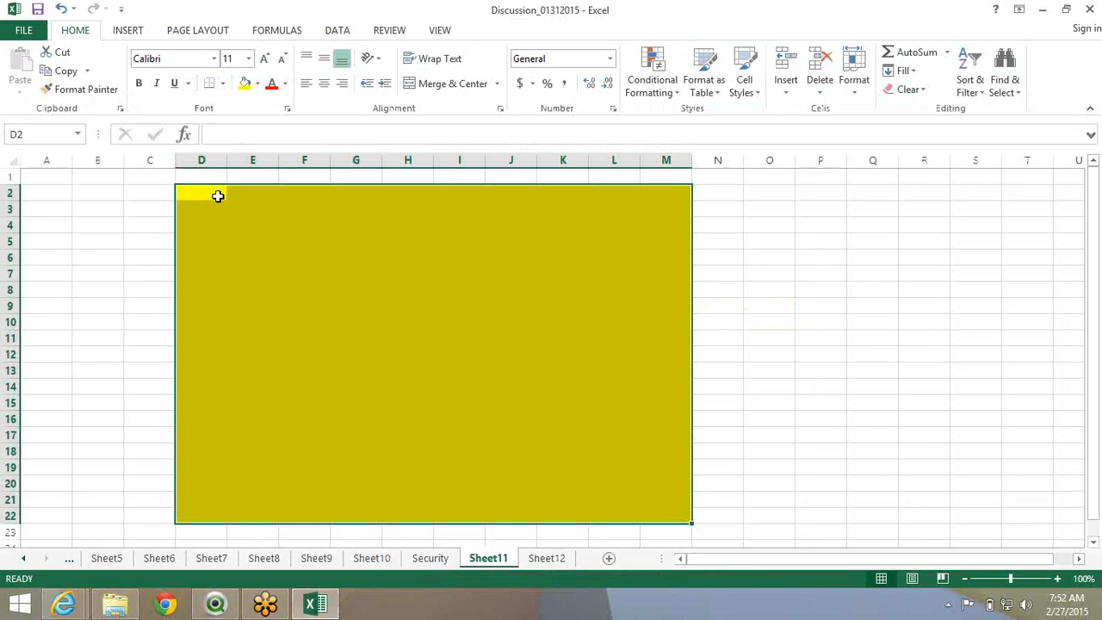
{"action": "left_click_drag", "start_coordinate": [218, 198], "coordinate": [676, 516]}
Fill D2:G10 inside the yellow area with light blue and enter 2007 in cell E2
{"action": "left_click_drag", "start_coordinate": [204, 196], "coordinate": [371, 318]}
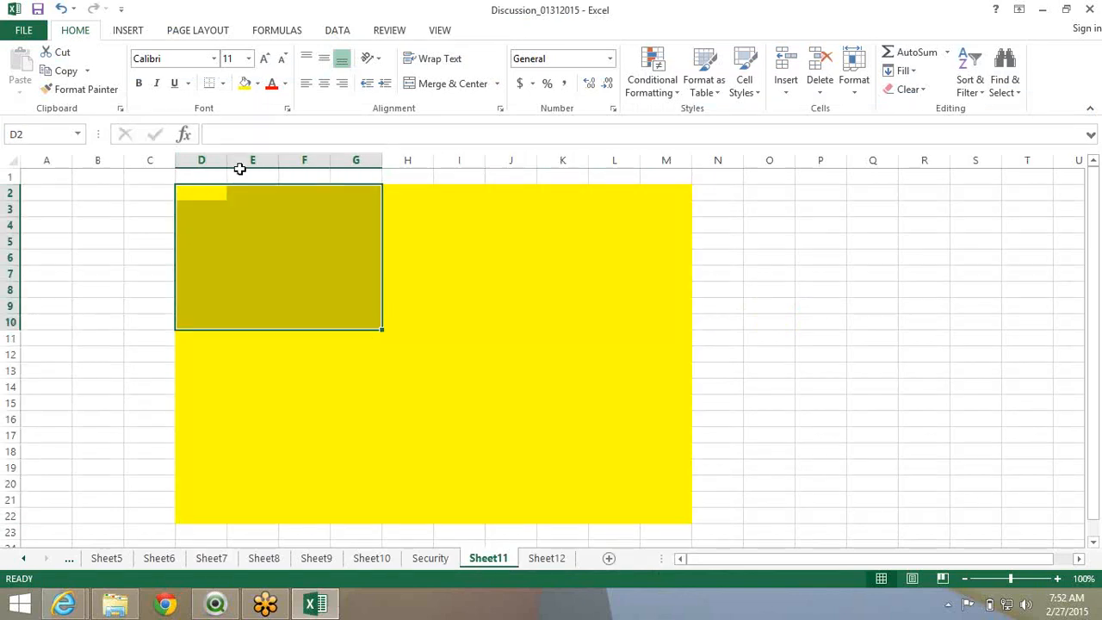
{"action": "left_click", "coordinate": [258, 83]}
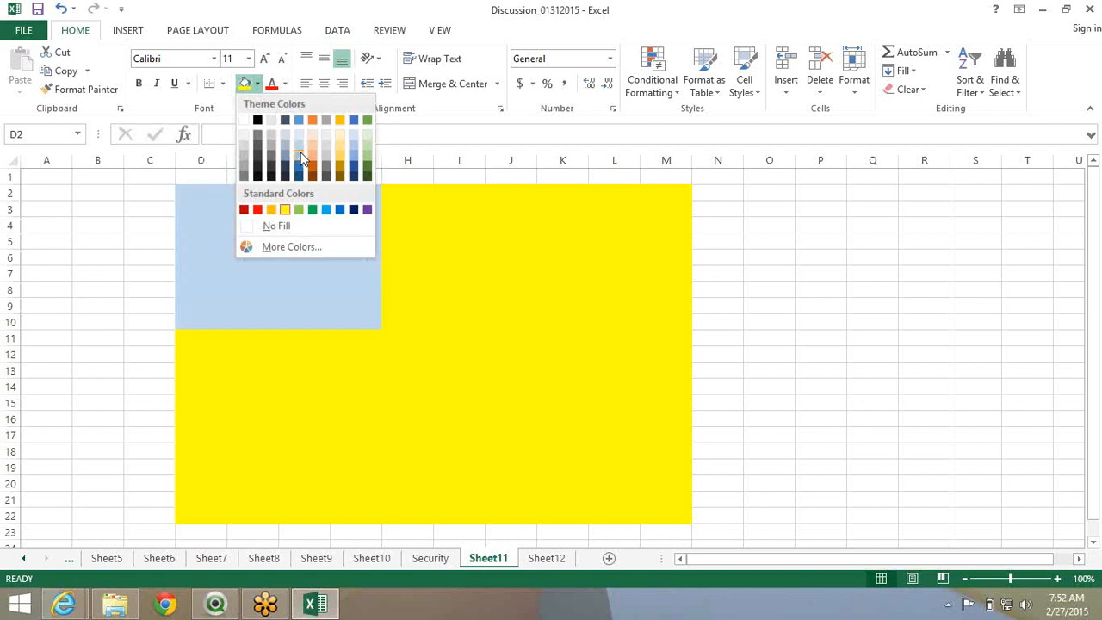
{"action": "left_click", "coordinate": [298, 140]}
{"action": "left_click", "coordinate": [231, 200]}
{"action": "left_click", "coordinate": [241, 197]}
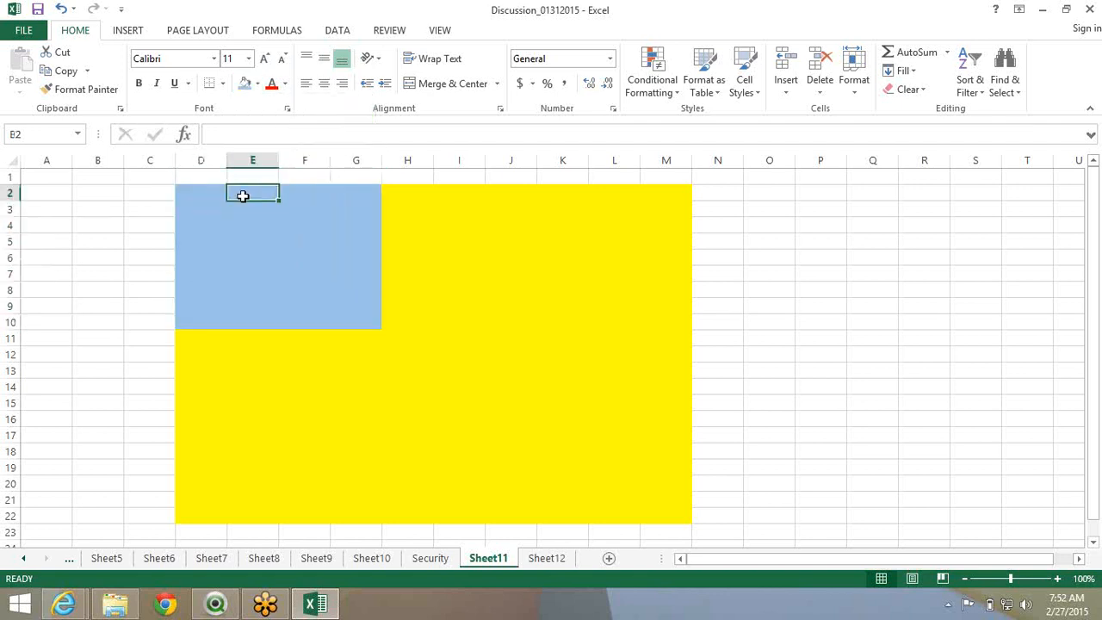
{"action": "type", "text": "2007"}
{"action": "key", "text": "Return"}
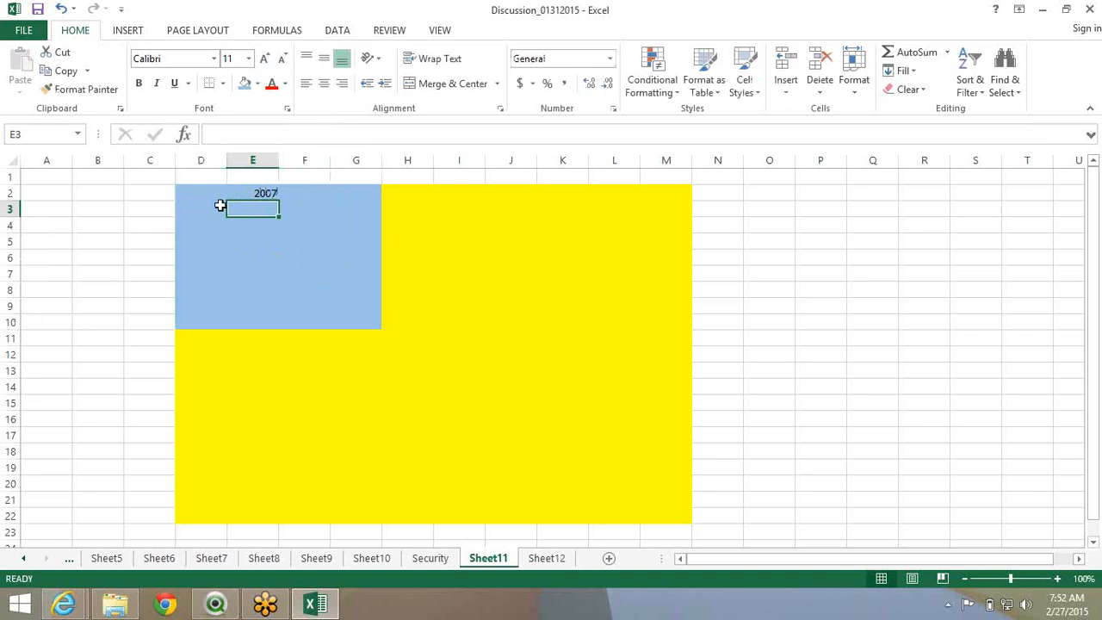
{"action": "left_click_drag", "start_coordinate": [213, 195], "coordinate": [312, 322]}
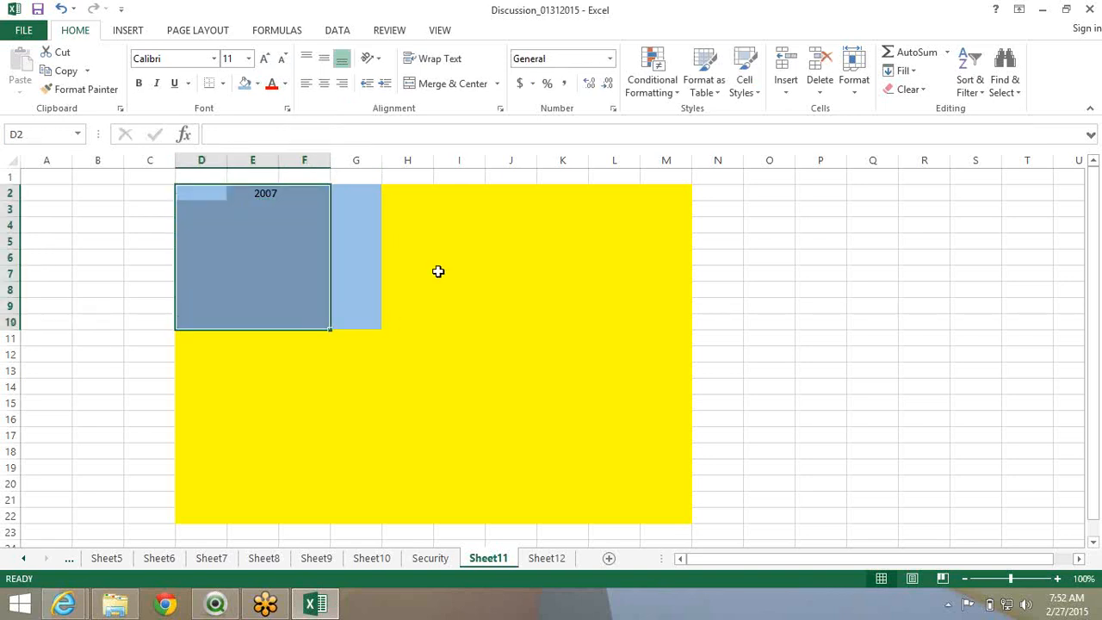
Fill I2:L11 with the same light blue and enter 2008 in cell I2
{"action": "left_click_drag", "start_coordinate": [467, 195], "coordinate": [634, 334]}
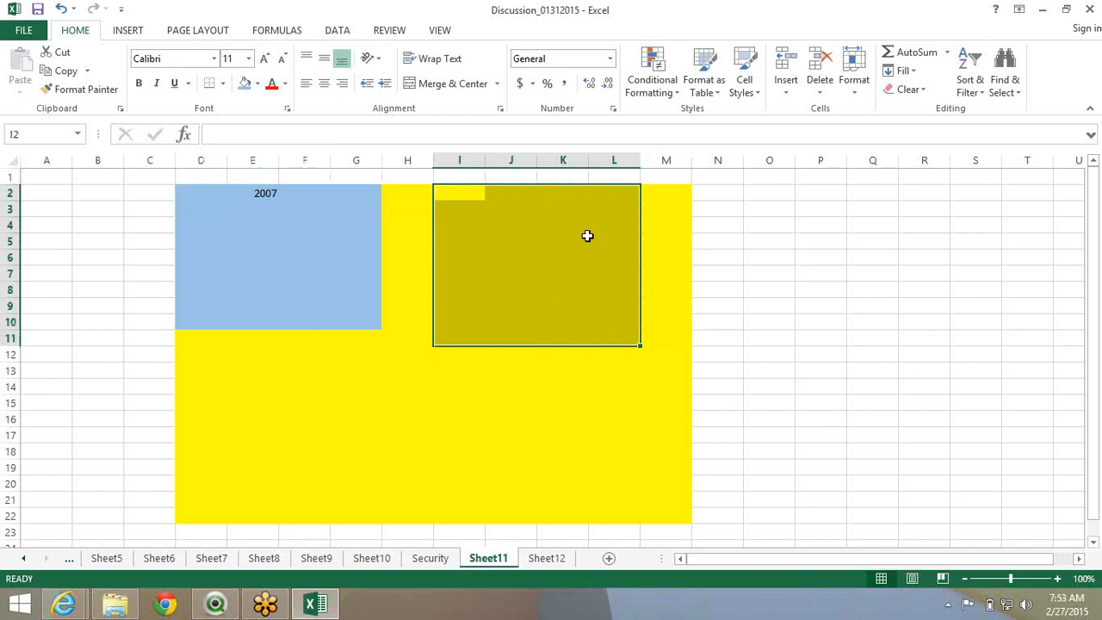
{"action": "left_click", "coordinate": [245, 83]}
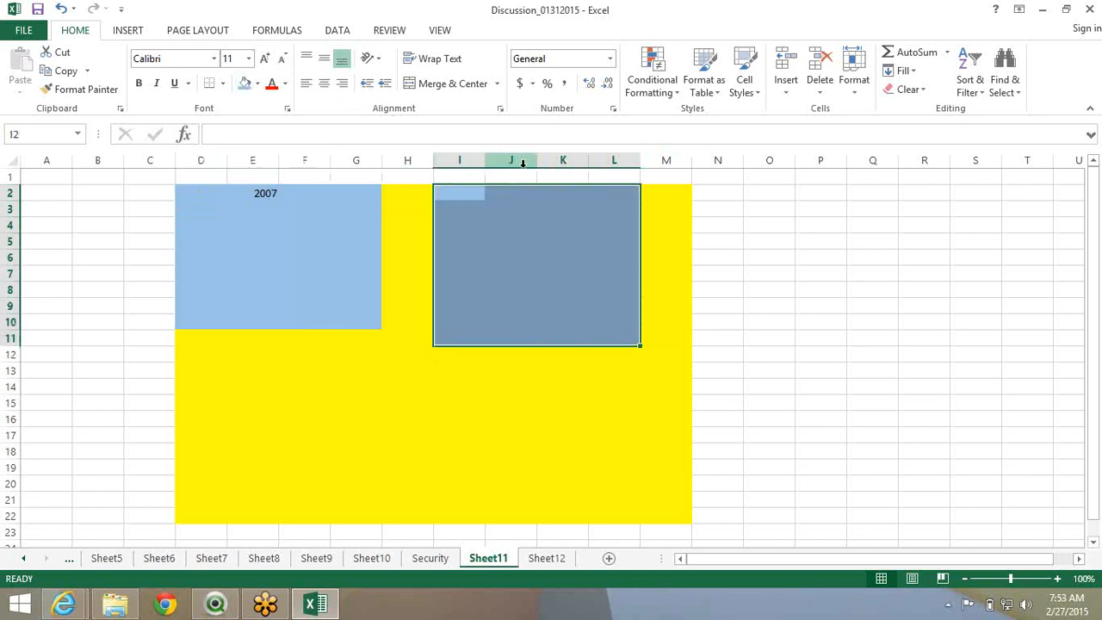
{"action": "left_click", "coordinate": [479, 192]}
{"action": "type", "text": "200"}
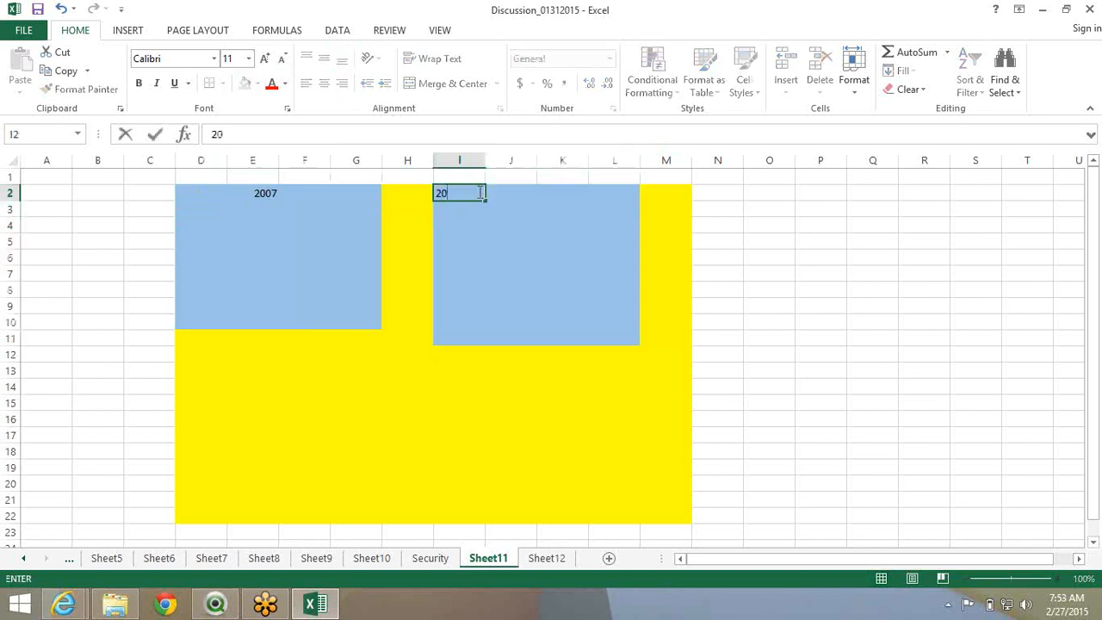
{"action": "key", "text": "BackSpace"}
{"action": "type", "text": "08"}
{"action": "key", "text": "Return"}
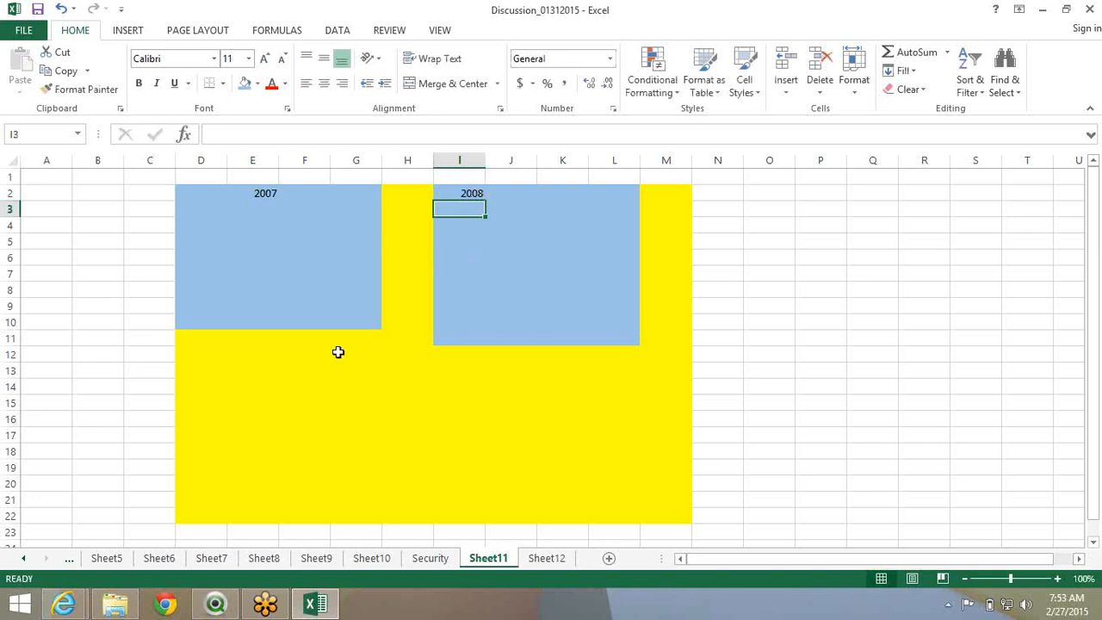
Highlight the whole area D2:M22, the 2007 block and the 2008 block in turn to compare them
{"action": "left_click", "coordinate": [187, 188]}
{"action": "left_click_drag", "start_coordinate": [389, 412], "coordinate": [673, 518]}
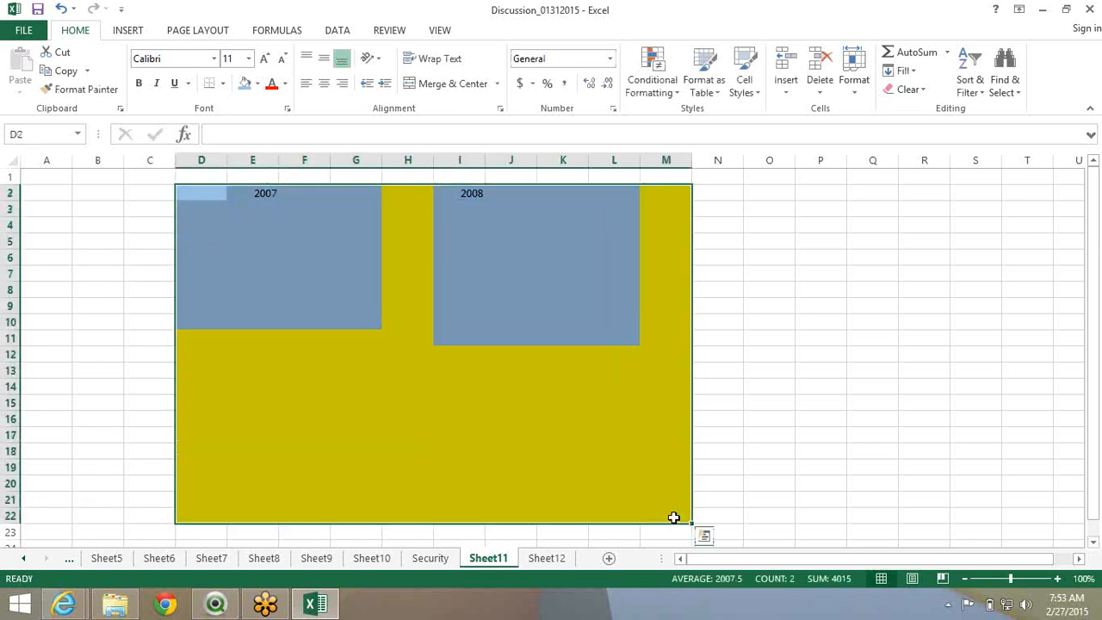
{"action": "left_click", "coordinate": [399, 227]}
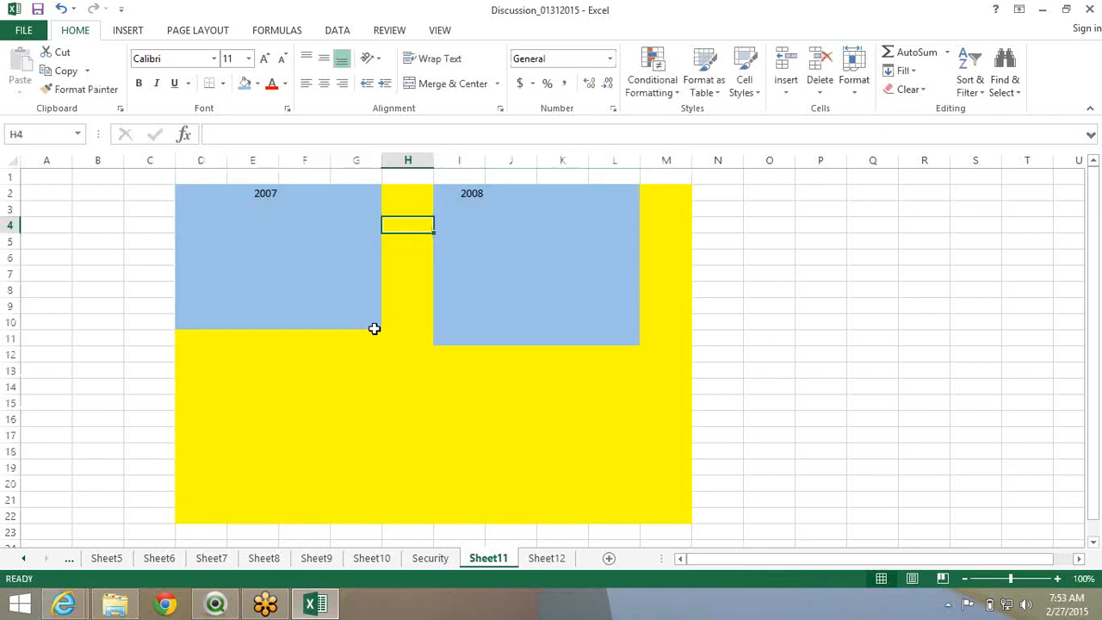
{"action": "left_click_drag", "start_coordinate": [374, 328], "coordinate": [195, 193]}
{"action": "left_click_drag", "start_coordinate": [438, 190], "coordinate": [608, 334]}
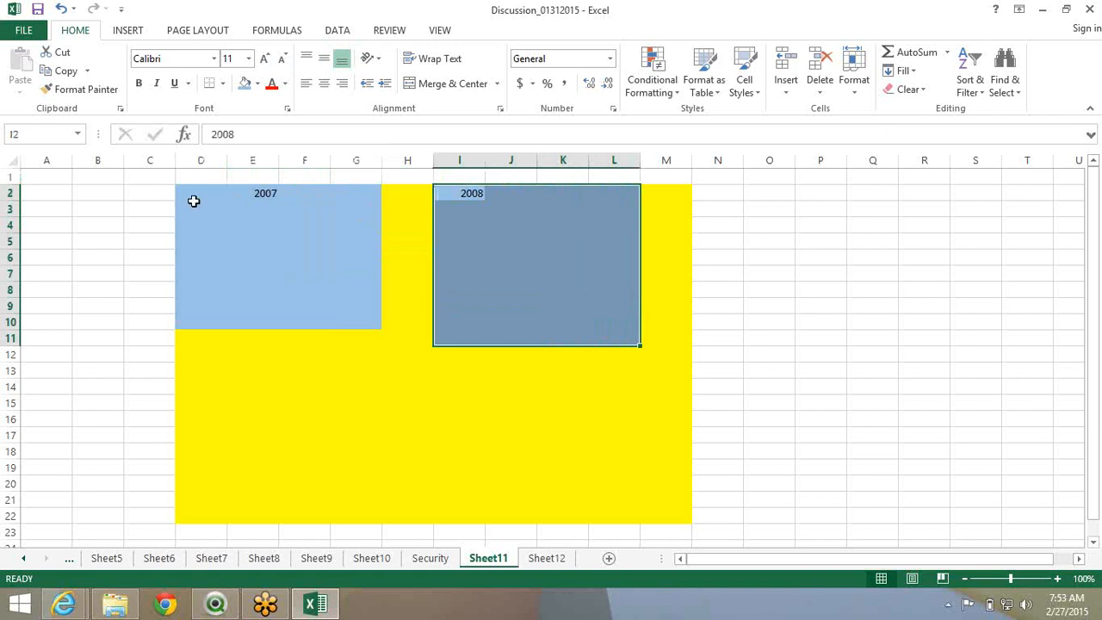
Extend the 2007 block's light blue fill down to cover D2:G11, matching the 2008 block's height
{"action": "mouse_move", "coordinate": [194, 197]}
{"action": "left_mouse_down"}
{"action": "mouse_move", "coordinate": [270, 295]}
{"action": "mouse_move", "coordinate": [369, 332]}
{"action": "mouse_move", "coordinate": [221, 229]}
{"action": "mouse_move", "coordinate": [181, 187]}
{"action": "left_mouse_up"}
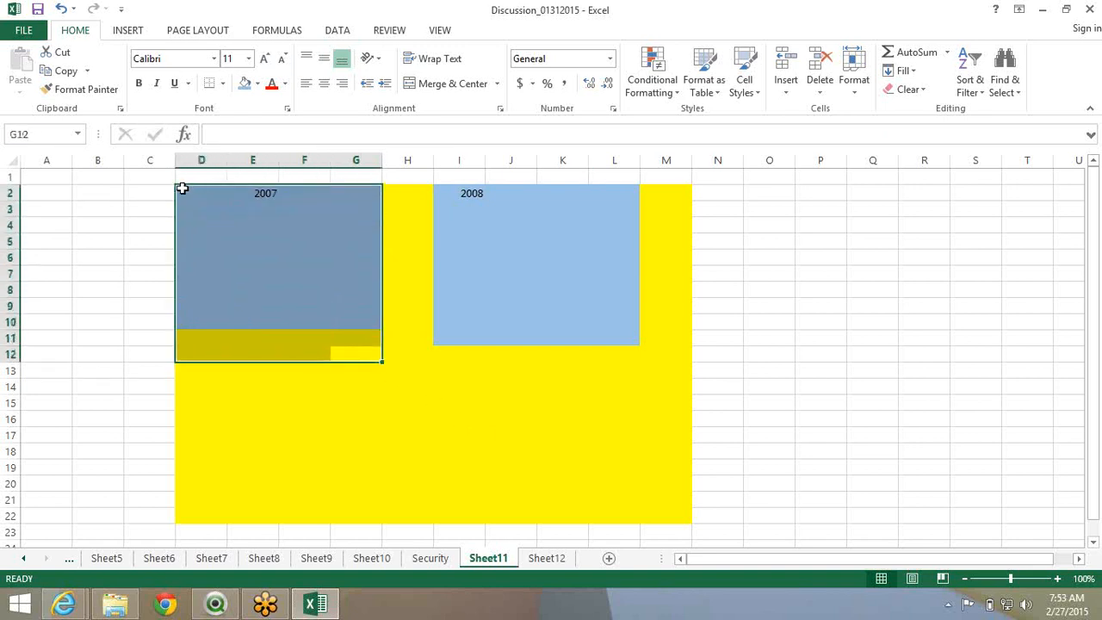
{"action": "mouse_move", "coordinate": [364, 336]}
{"action": "left_mouse_down"}
{"action": "mouse_move", "coordinate": [204, 239]}
{"action": "mouse_move", "coordinate": [172, 172]}
{"action": "mouse_move", "coordinate": [369, 339]}
{"action": "left_mouse_up"}
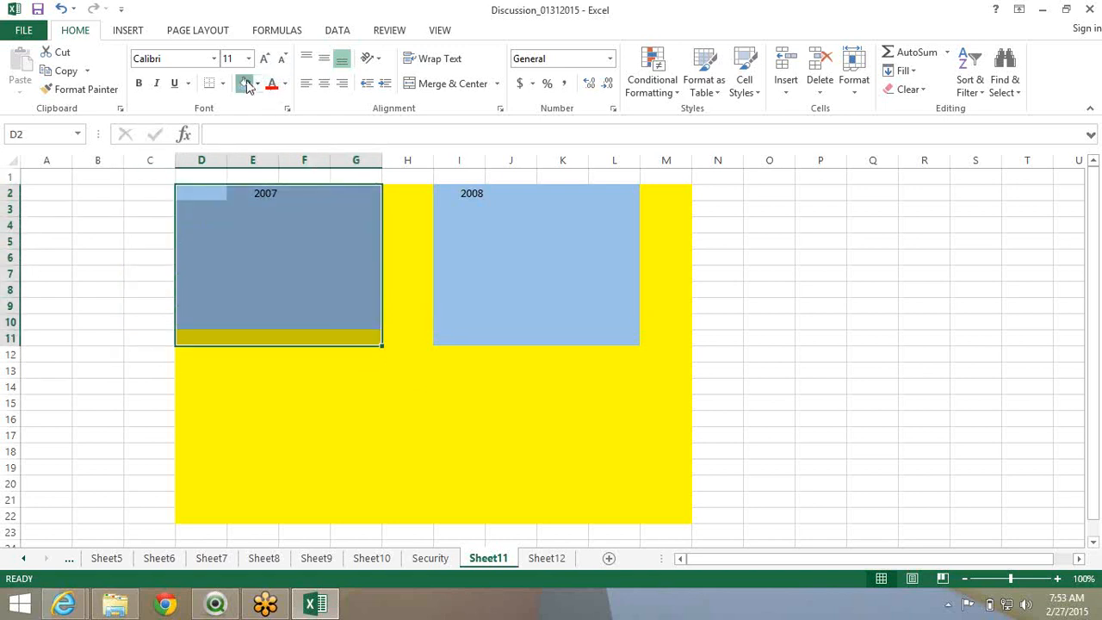
{"action": "left_click", "coordinate": [245, 82]}
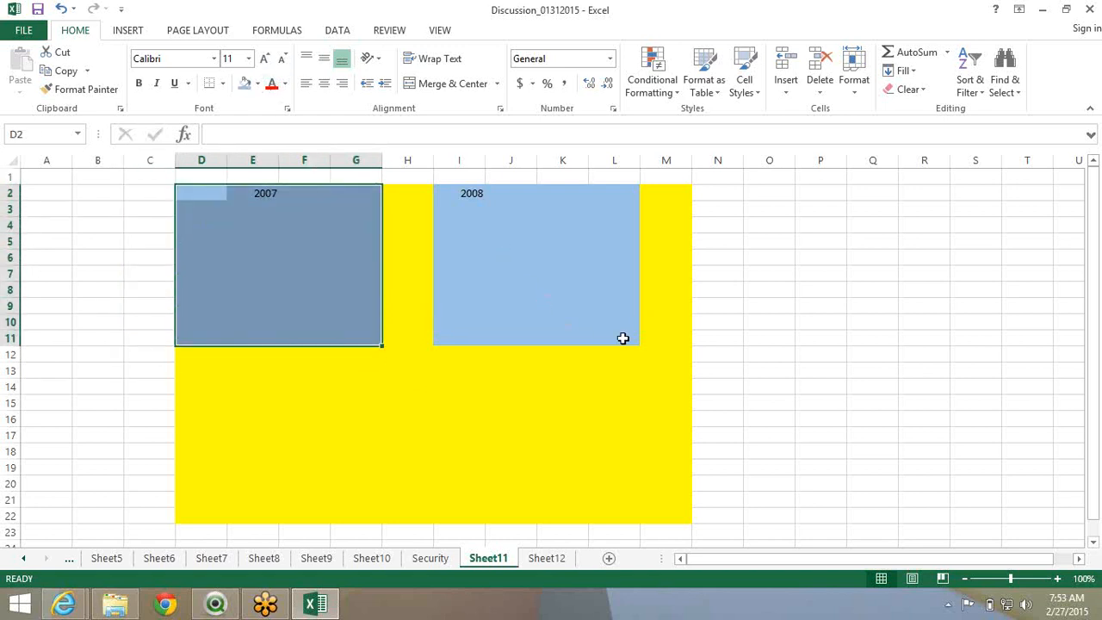
{"action": "left_click_drag", "start_coordinate": [623, 337], "coordinate": [453, 197]}
Switch to QlikView and compare the OrderQty total for the years 2007 and 2008, leaving 2008 selected
{"action": "key", "text": "alt+Tab"}
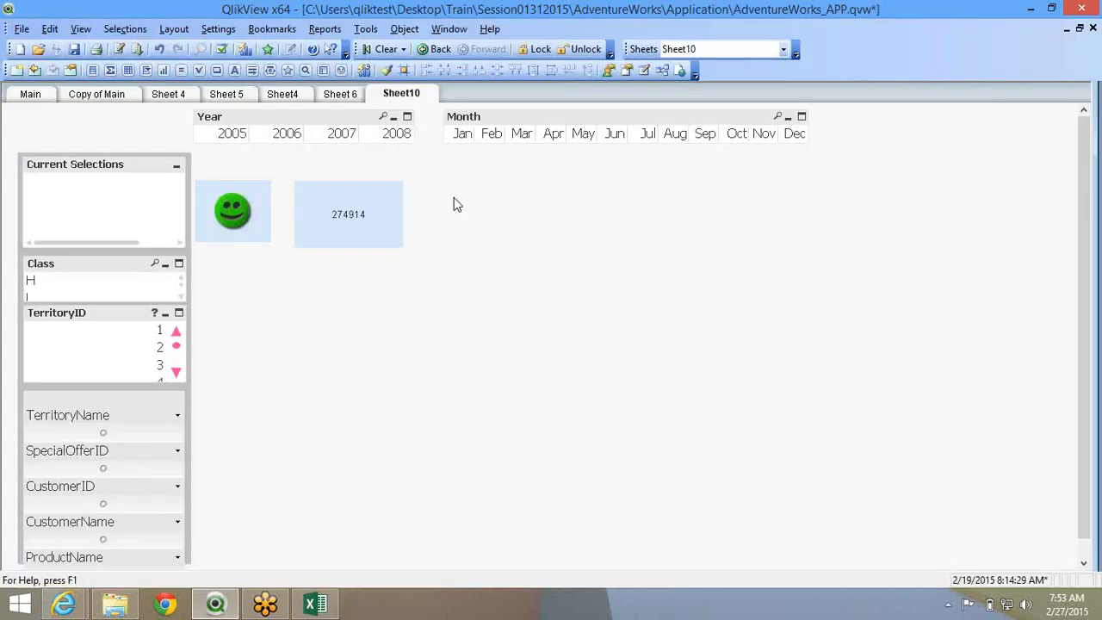
{"action": "left_click", "coordinate": [327, 138]}
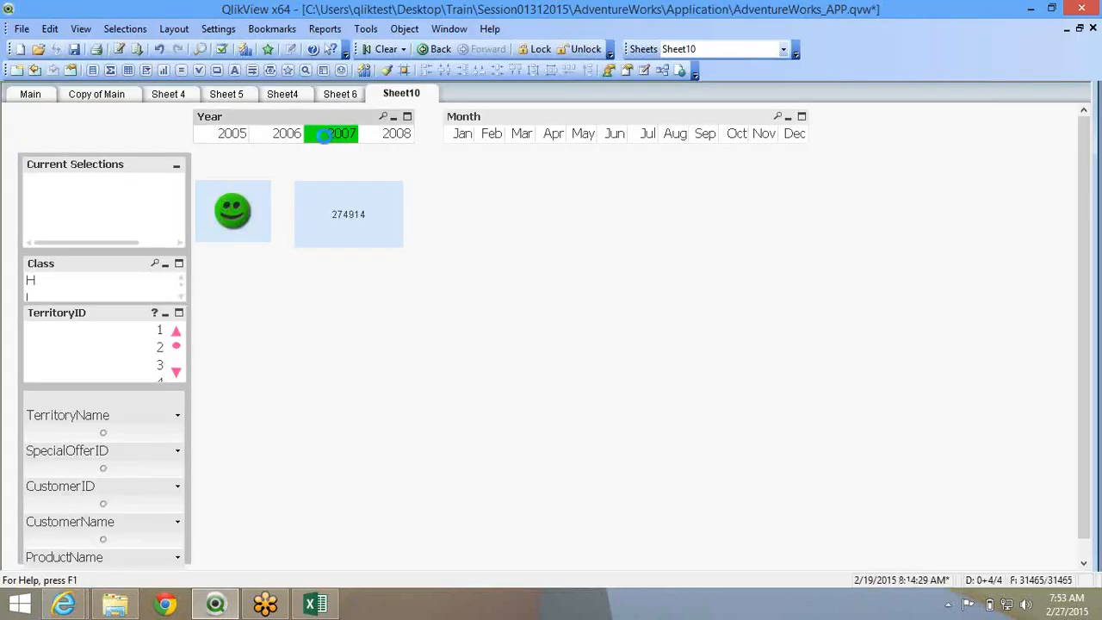
{"action": "left_click", "coordinate": [394, 136]}
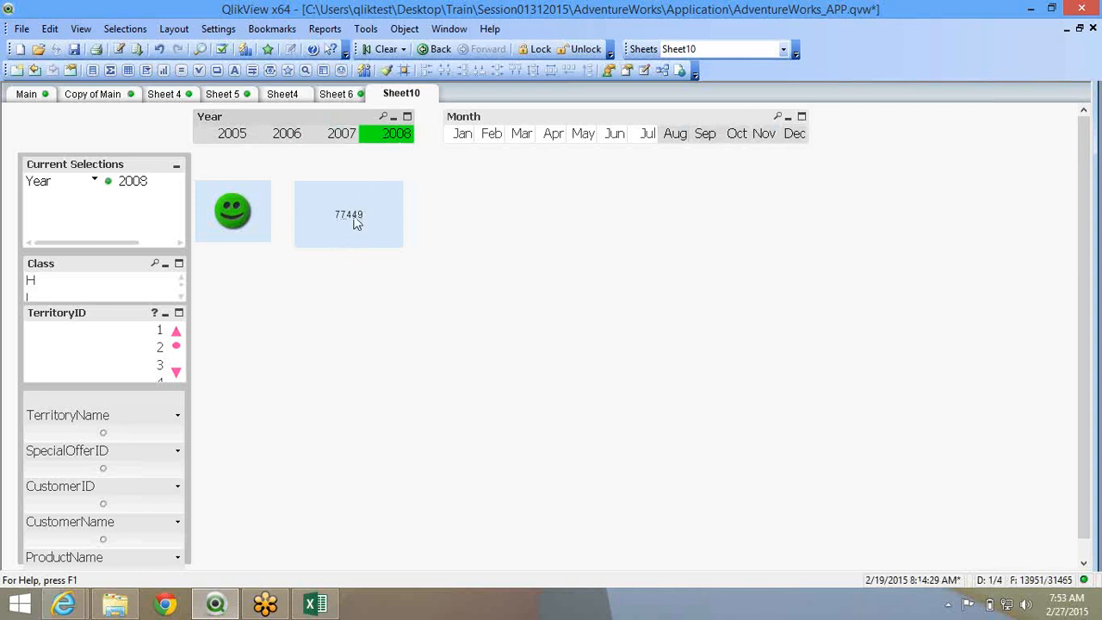
{"action": "left_click", "coordinate": [353, 135]}
{"action": "left_click", "coordinate": [393, 136]}
{"action": "left_click", "coordinate": [343, 134]}
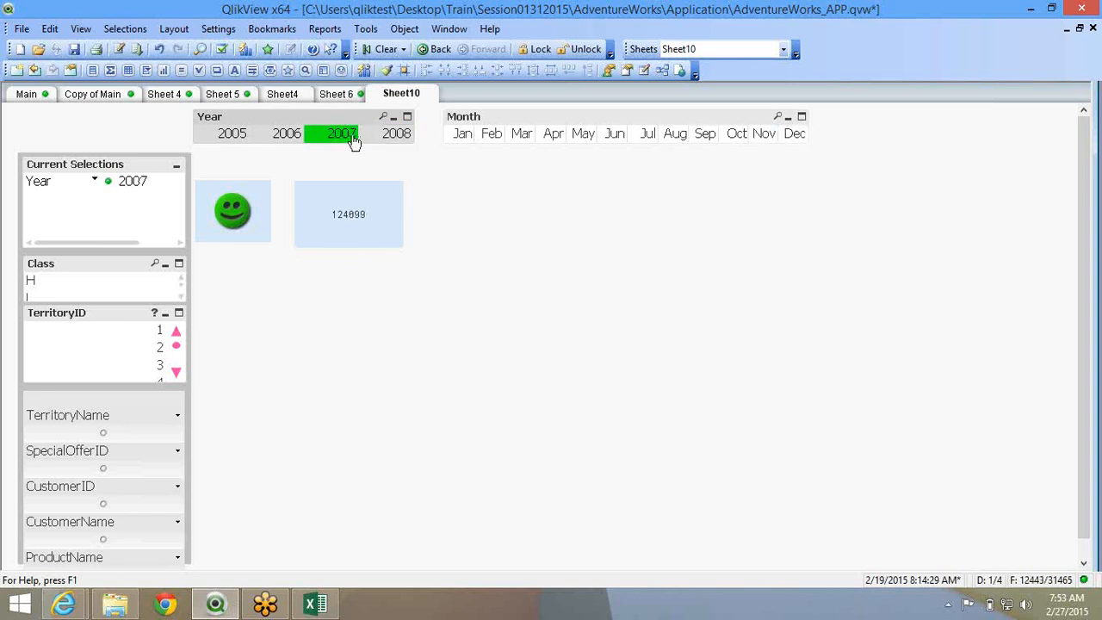
{"action": "left_click", "coordinate": [376, 145]}
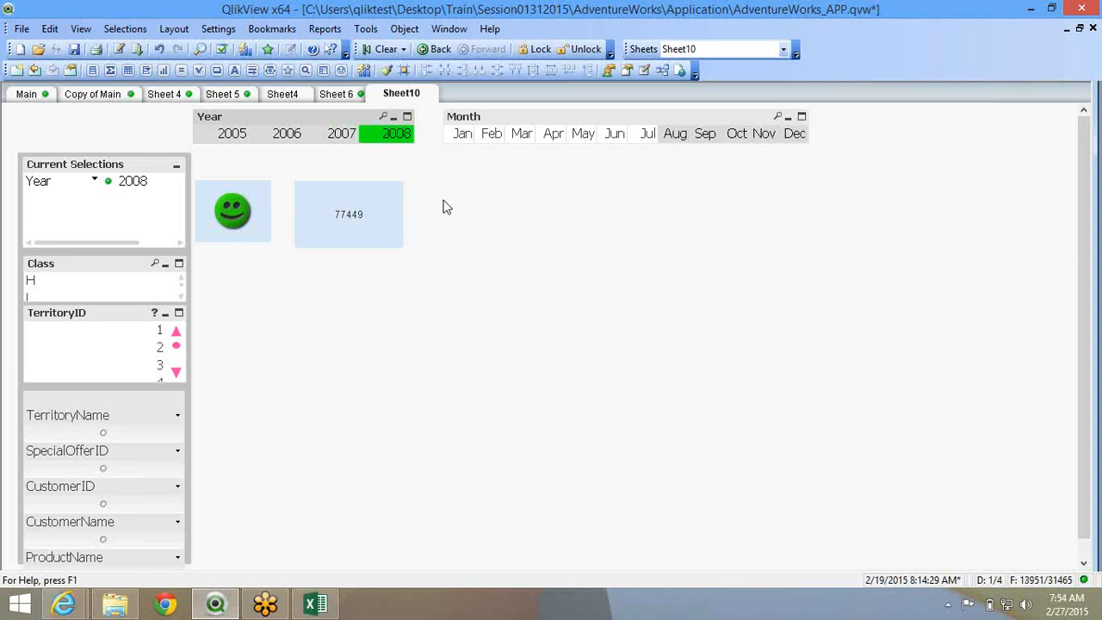
Place a copy of the OrderQty total text object to its right and inspect the copy's properties
{"action": "left_click", "coordinate": [361, 213]}
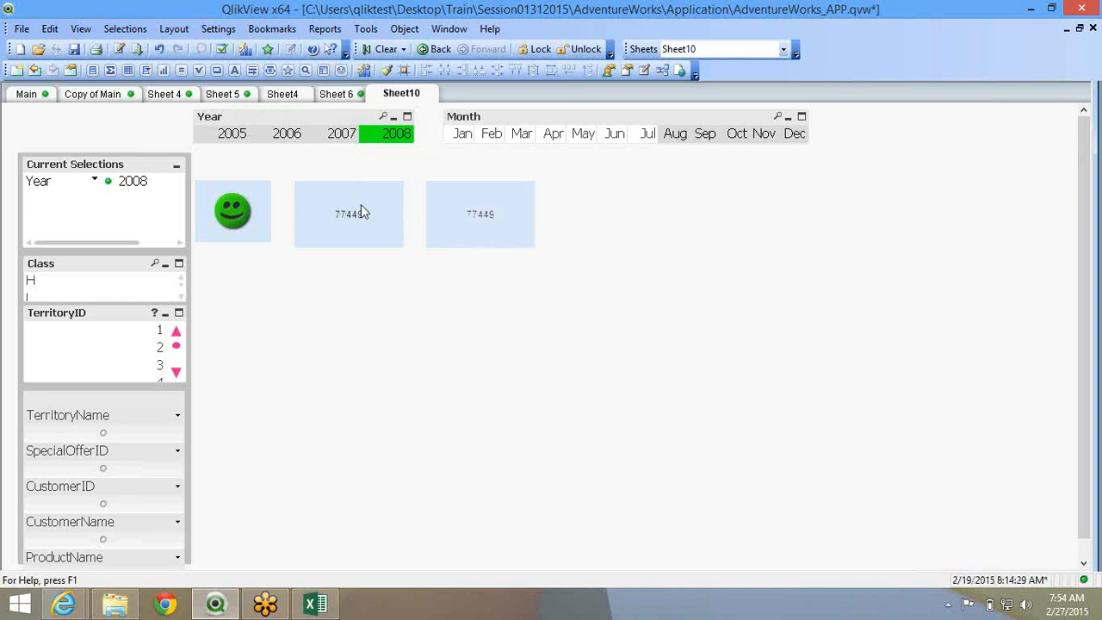
{"action": "right_click", "coordinate": [512, 224]}
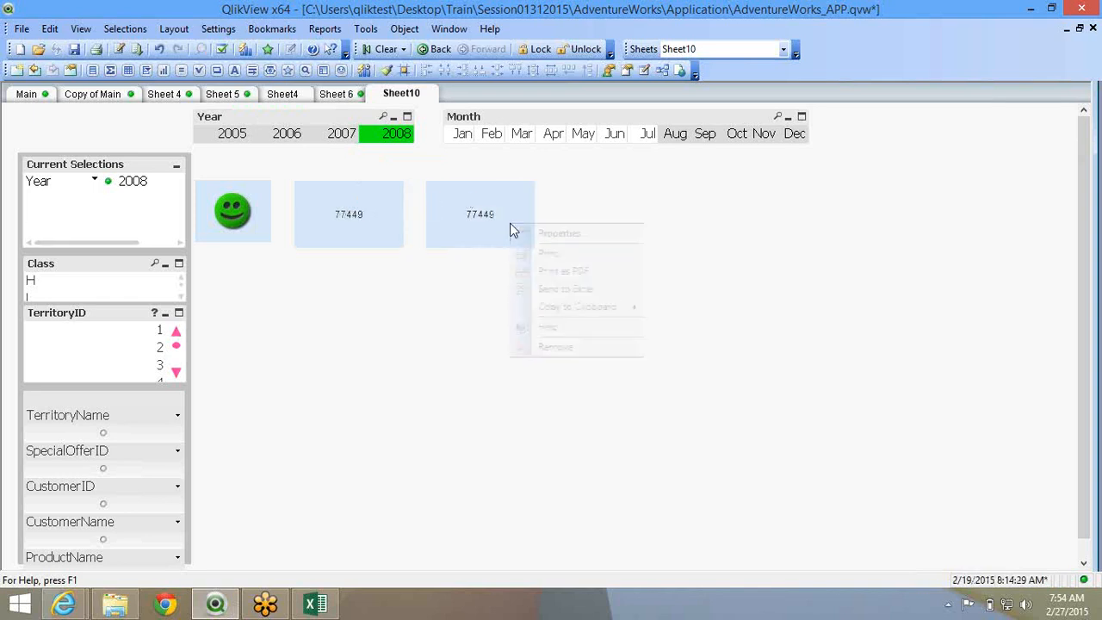
{"action": "left_click", "coordinate": [527, 234]}
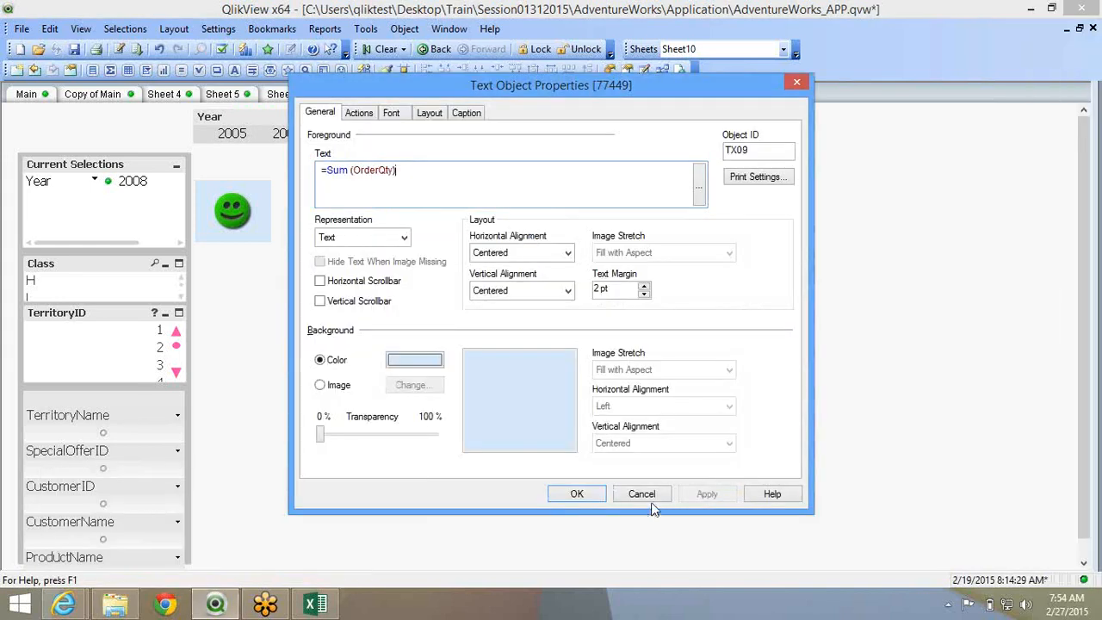
{"action": "left_click", "coordinate": [641, 494]}
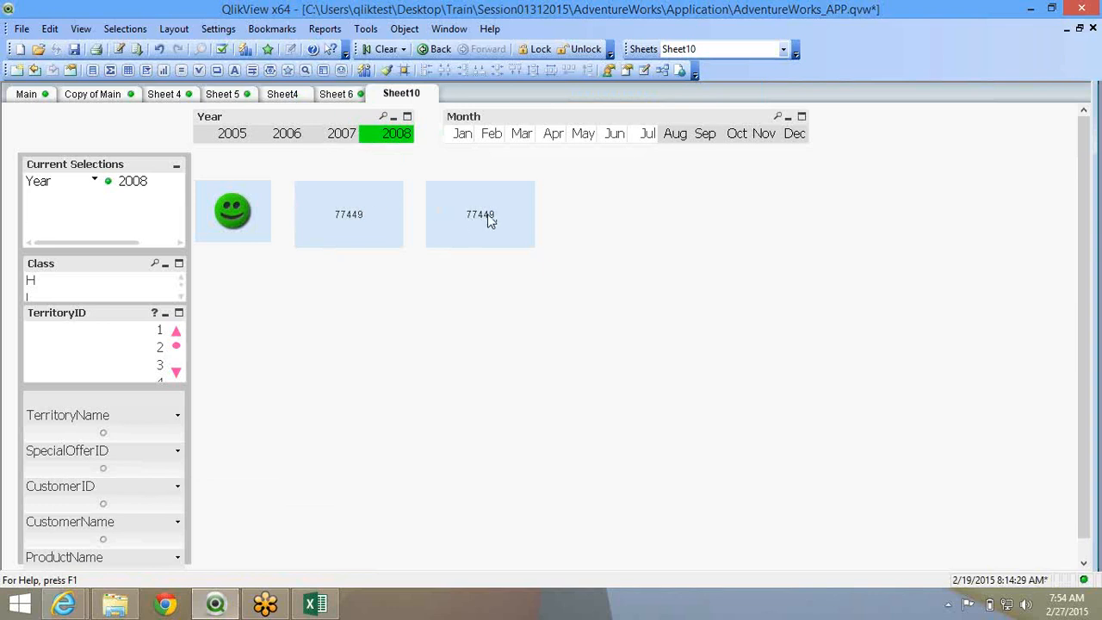
Open the copied OrderQty total's properties and insert an empty set expression {<>} ahead of OrderQty in its Sum formula
{"action": "right_click", "coordinate": [489, 222]}
{"action": "left_click", "coordinate": [495, 216]}
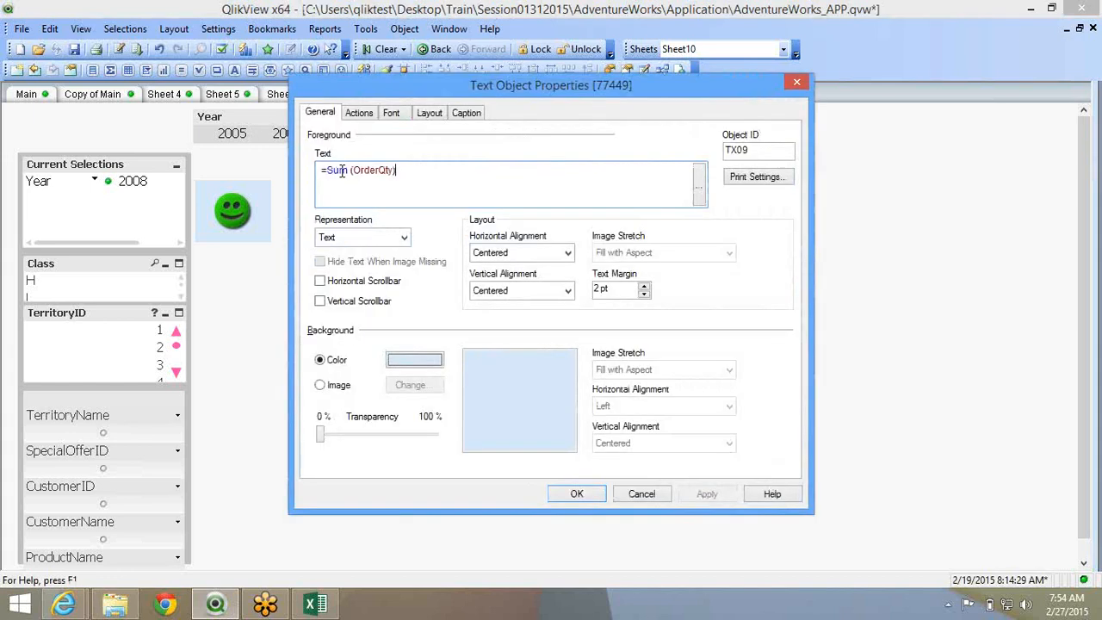
{"action": "left_click_drag", "start_coordinate": [323, 170], "coordinate": [419, 182]}
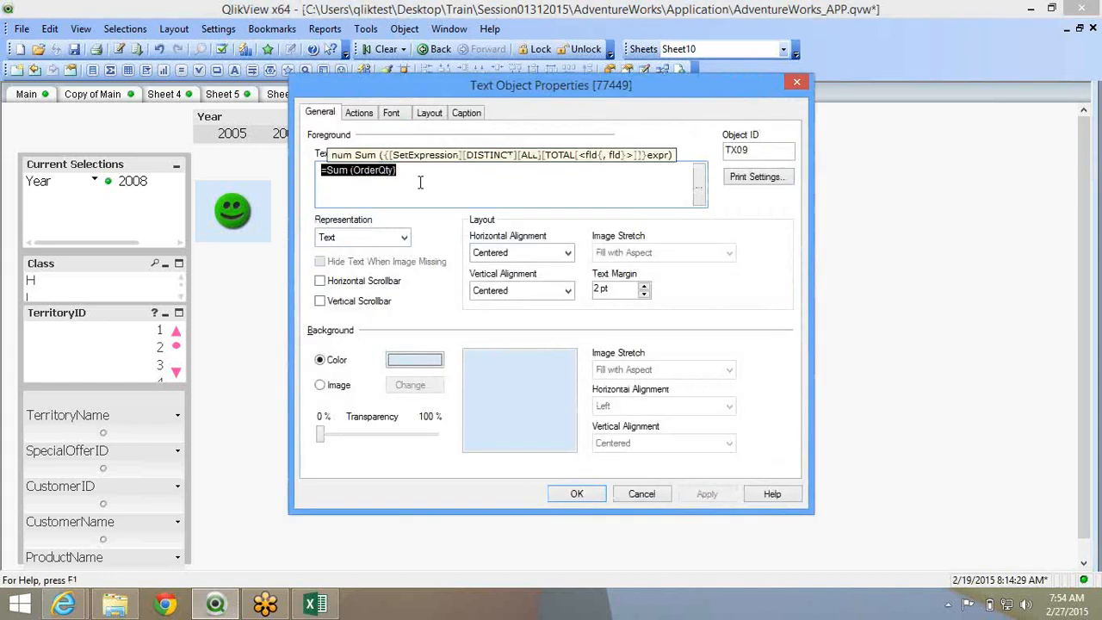
{"action": "left_click", "coordinate": [354, 170]}
{"action": "type", "text": "{"}
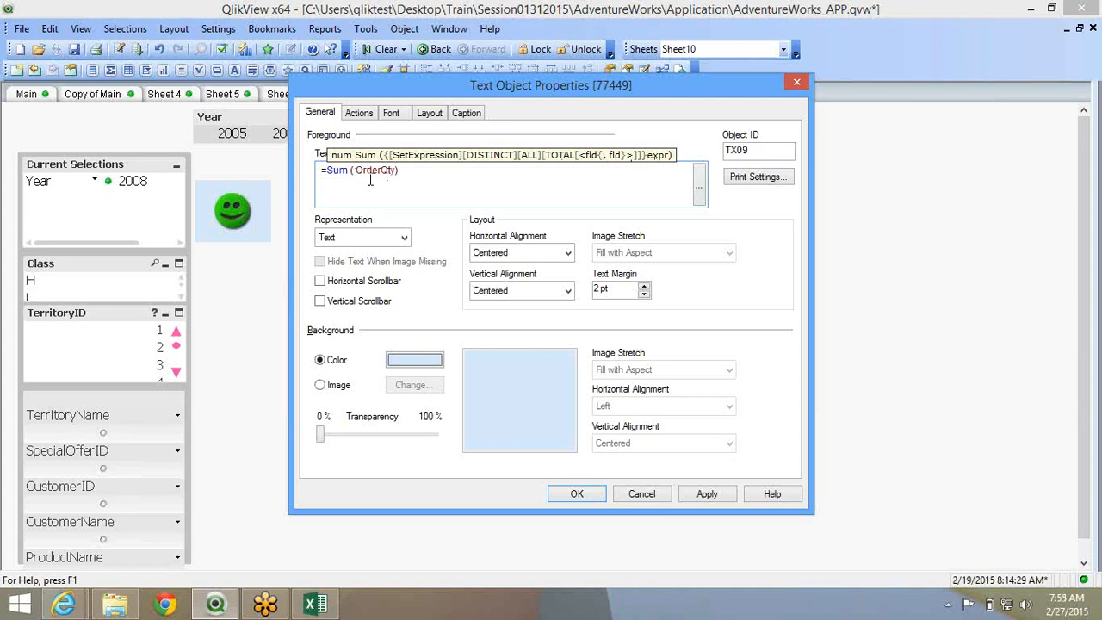
{"action": "left_click", "coordinate": [356, 171]}
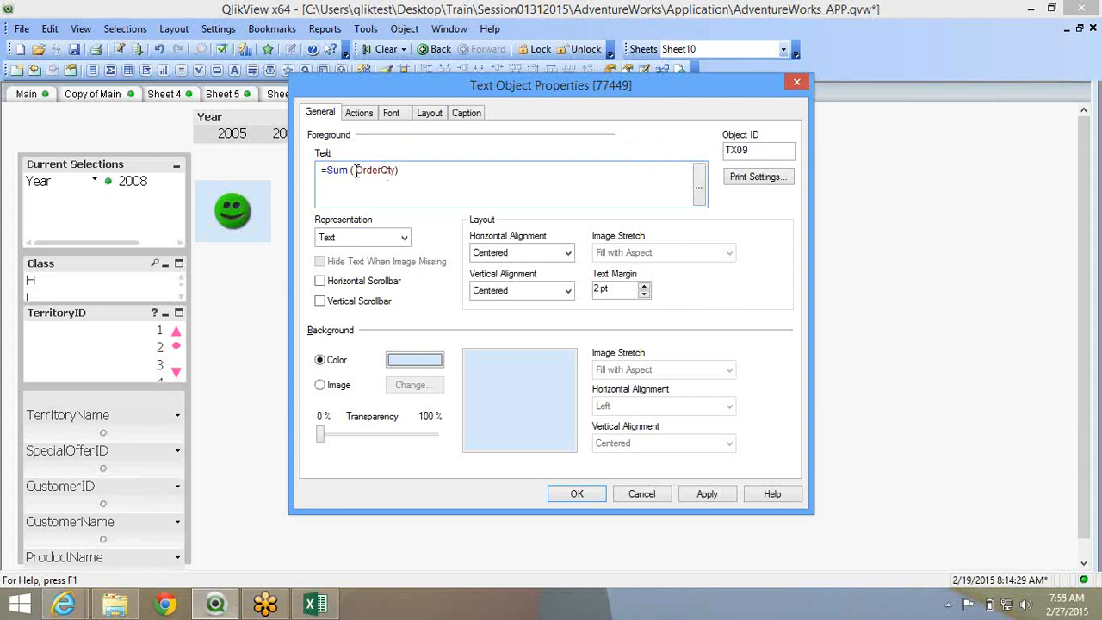
{"action": "double_click", "coordinate": [356, 171]}
{"action": "left_click", "coordinate": [356, 171]}
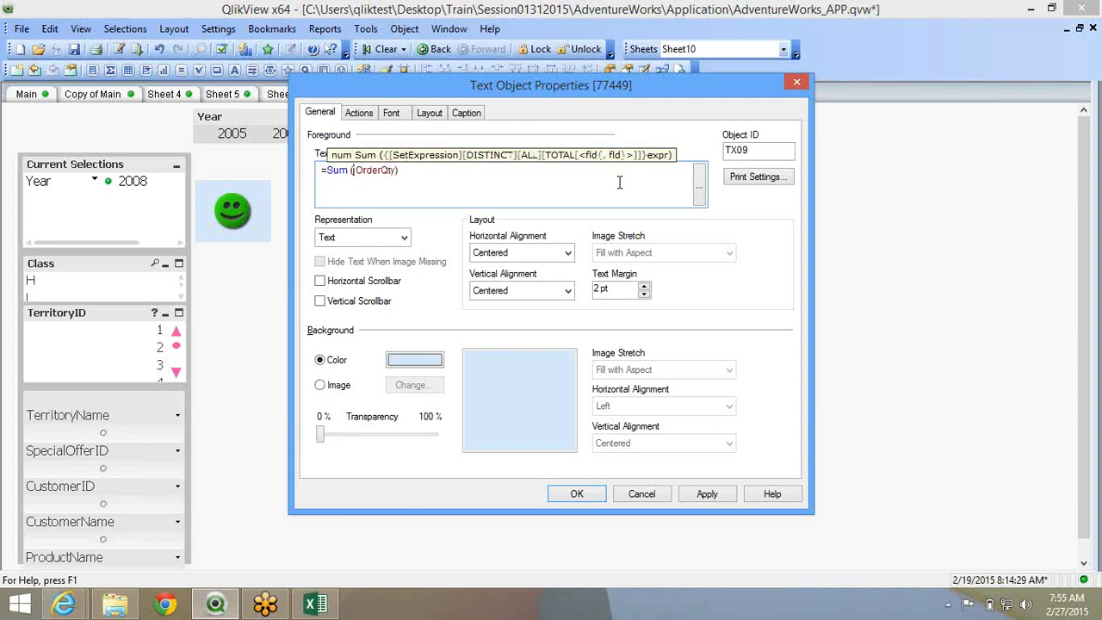
{"action": "left_click", "coordinate": [356, 174]}
{"action": "left_click", "coordinate": [354, 170]}
{"action": "type", "text": "{"}
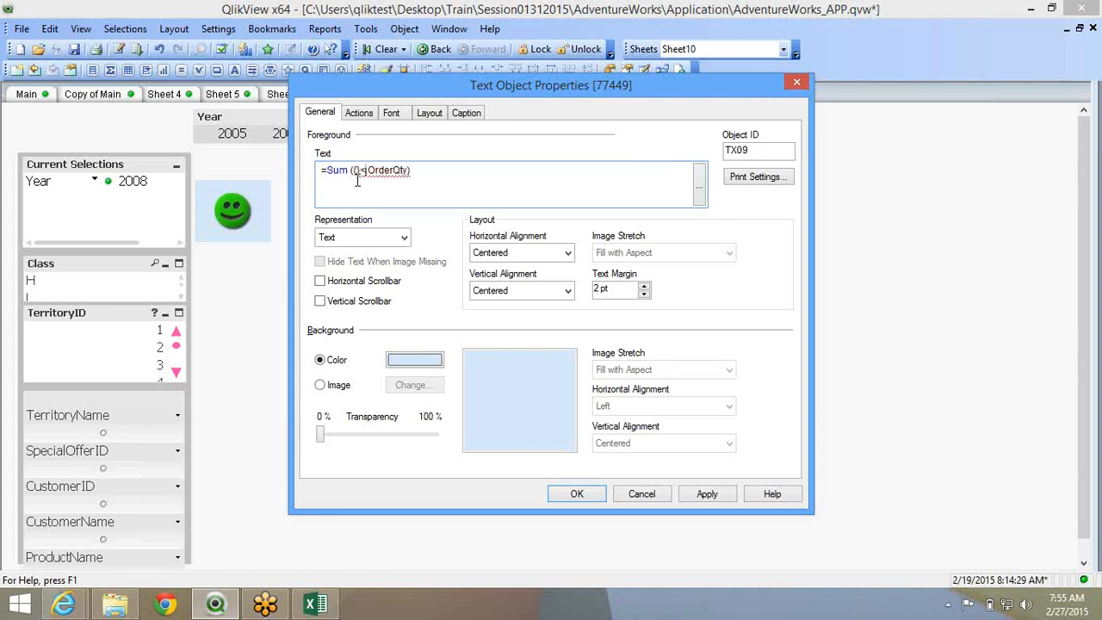
{"action": "type", "text": "$"}
{"action": "type", "text": "<>}"}
Restrict the set expression to the year 2007, giving =Sum ({<Year = {2007}>} OrderQty), and apply it to the text object
{"action": "type", "text": "Year"}
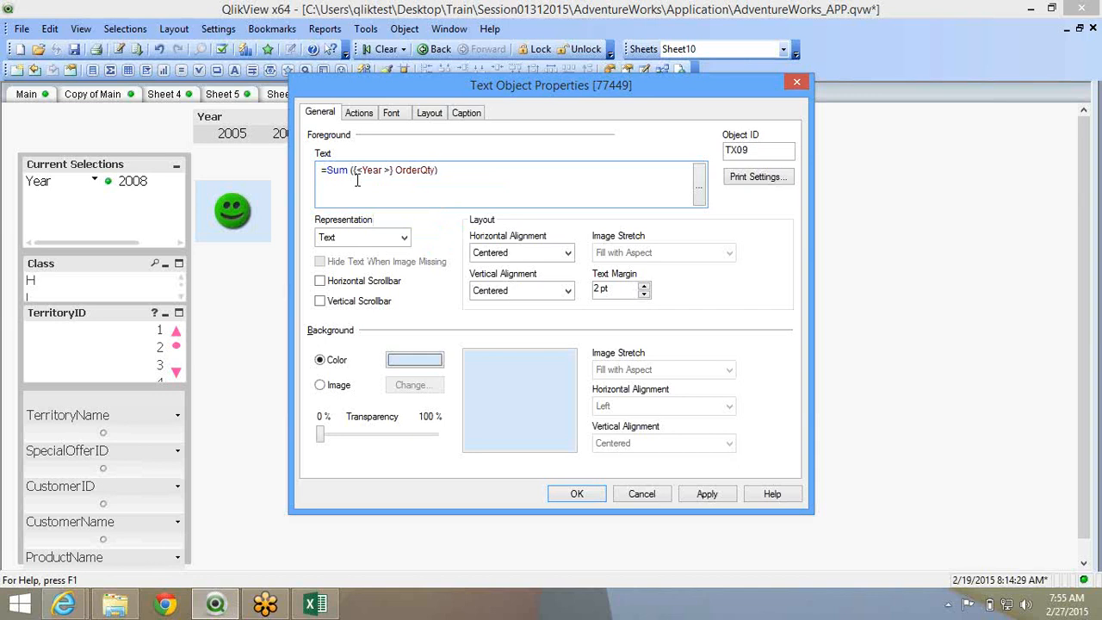
{"action": "type", "text": " = {}2014"}
{"action": "key", "text": "BackSpace"}
{"action": "key", "text": "BackSpace"}
{"action": "type", "text": "07"}
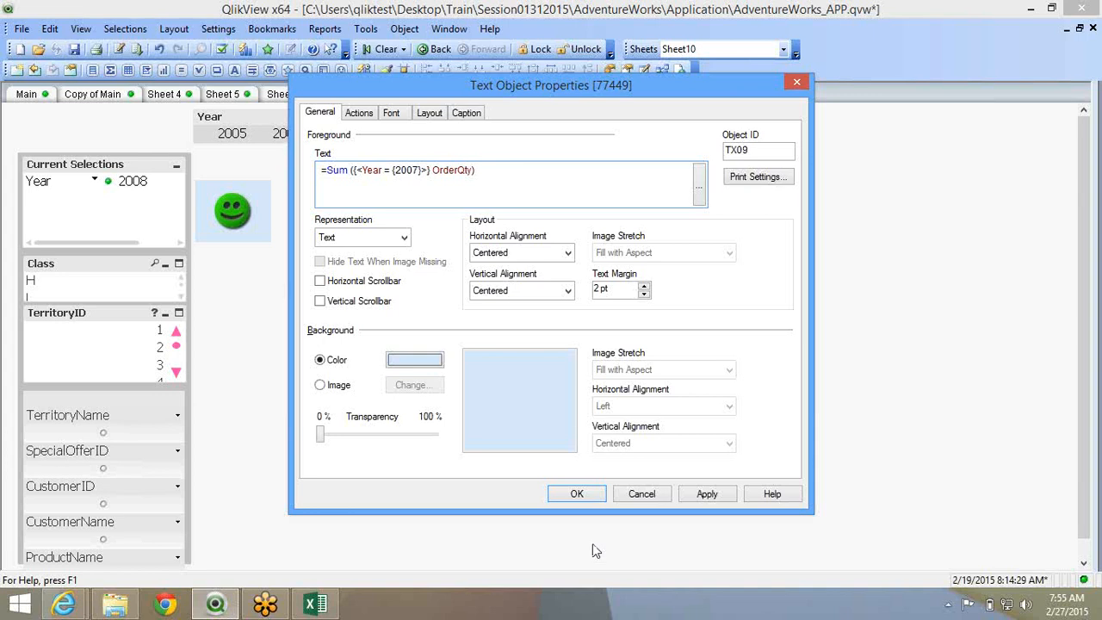
{"action": "left_click", "coordinate": [593, 498]}
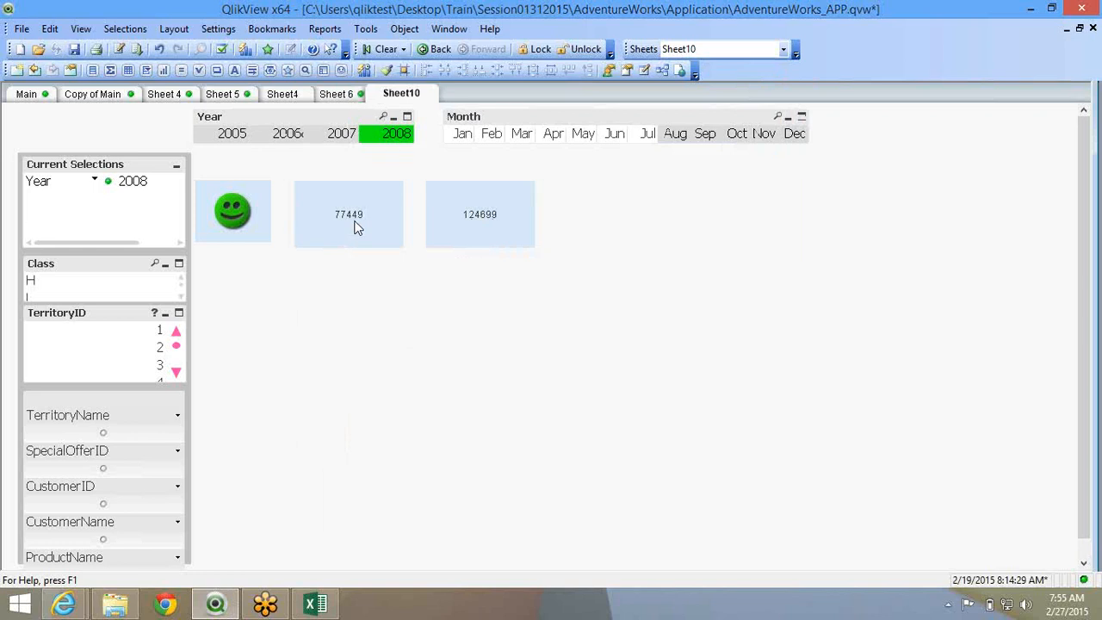
Select the years 2007, 2006, 2005 and 2007 again in turn to compare the plain total with the set-expression total
{"action": "left_click", "coordinate": [340, 142]}
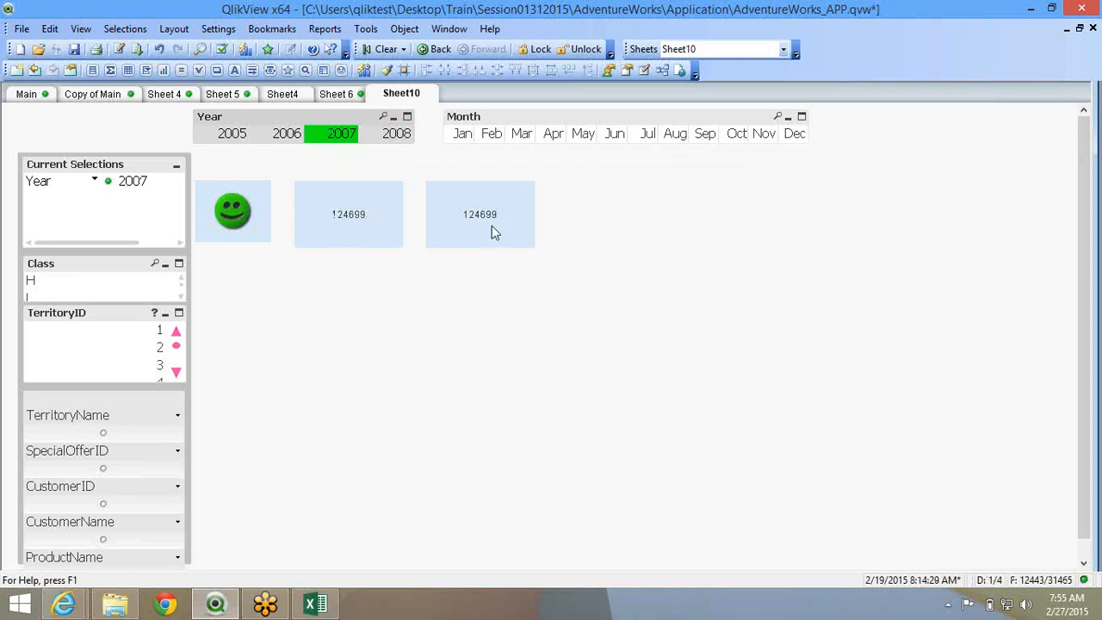
{"action": "left_click", "coordinate": [296, 147]}
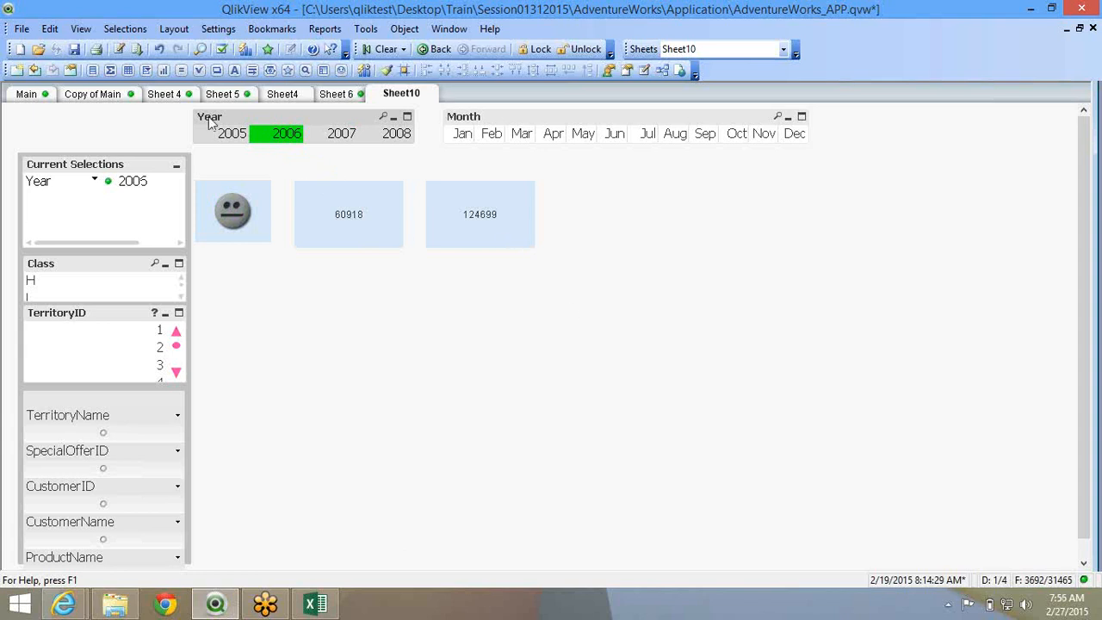
{"action": "left_click", "coordinate": [223, 133]}
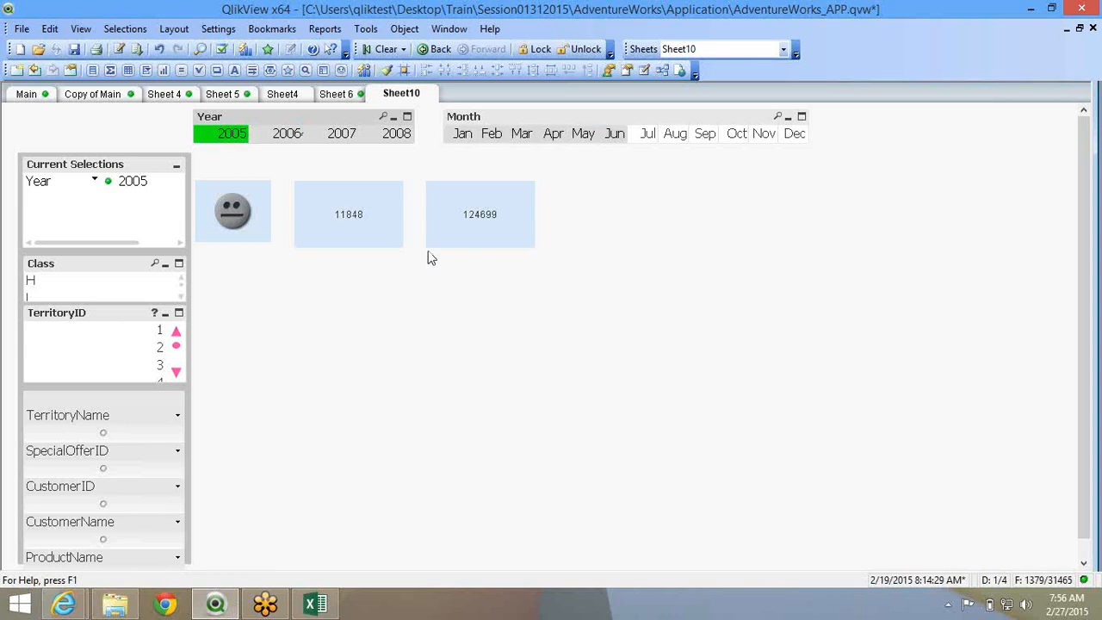
{"action": "left_click", "coordinate": [336, 140]}
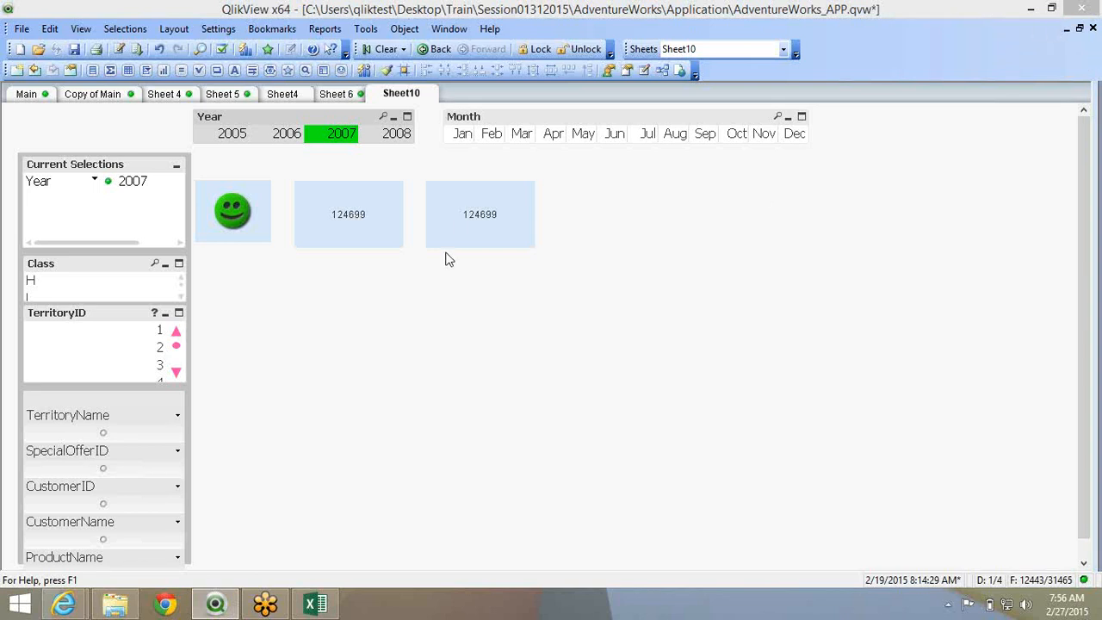
Review the Year = {2007} set expression in the copied text object's properties and close them without changes
{"action": "left_click", "coordinate": [457, 222]}
{"action": "right_click", "coordinate": [458, 221]}
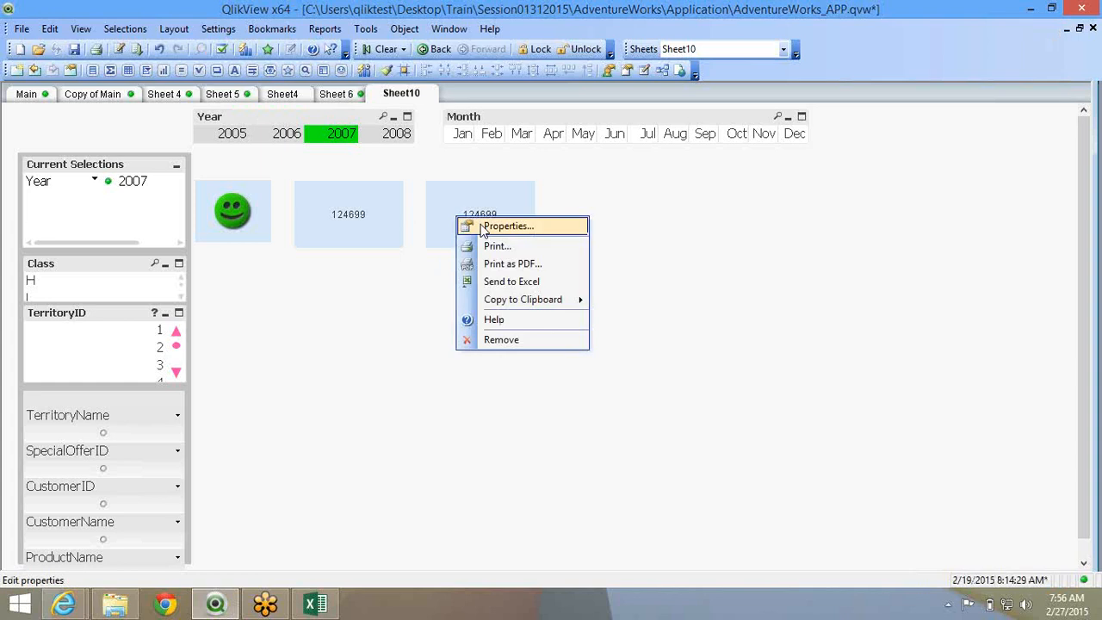
{"action": "left_click", "coordinate": [480, 224]}
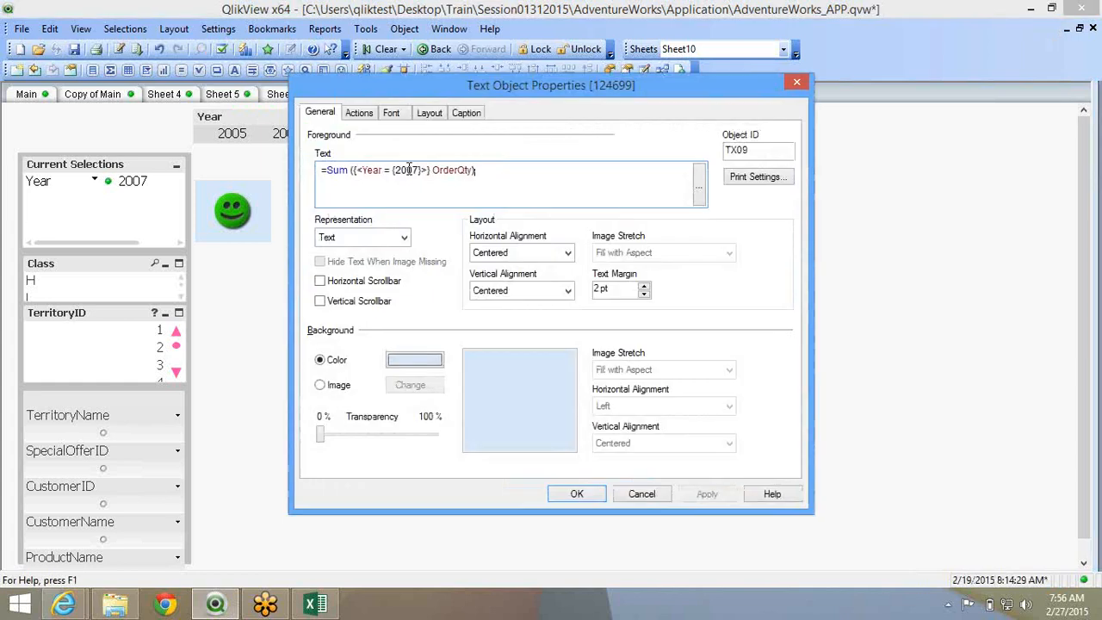
{"action": "left_click", "coordinate": [567, 499]}
Switch to the Excel sketch and highlight the 2007 block D2:G11 and the 2008 block I2:L11 in turn
{"action": "key", "text": "alt+Tab"}
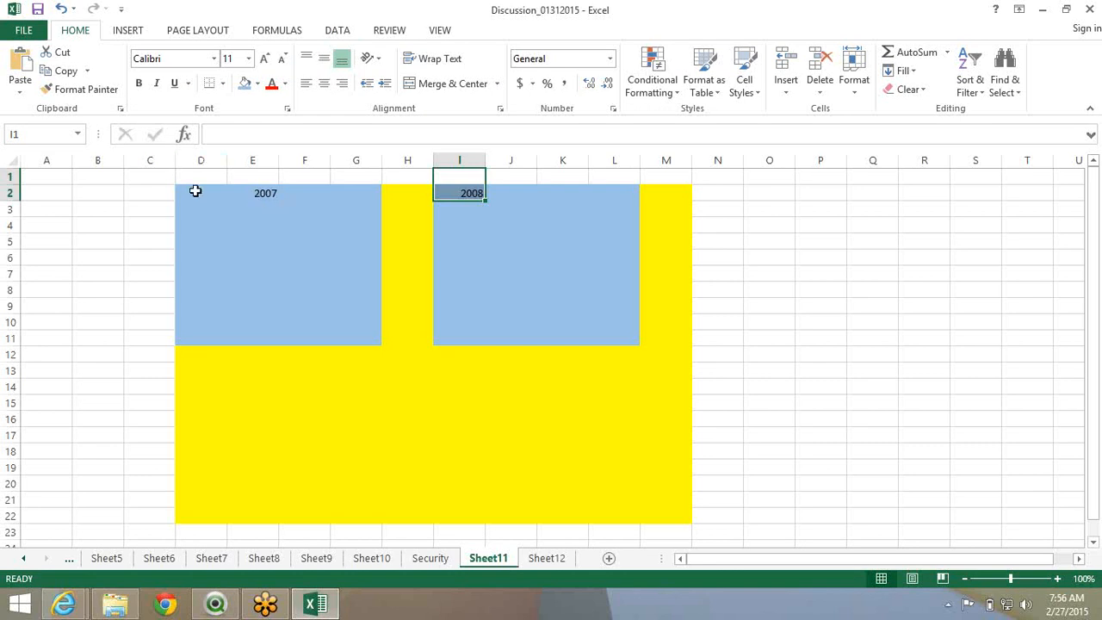
{"action": "left_click_drag", "start_coordinate": [196, 191], "coordinate": [351, 339]}
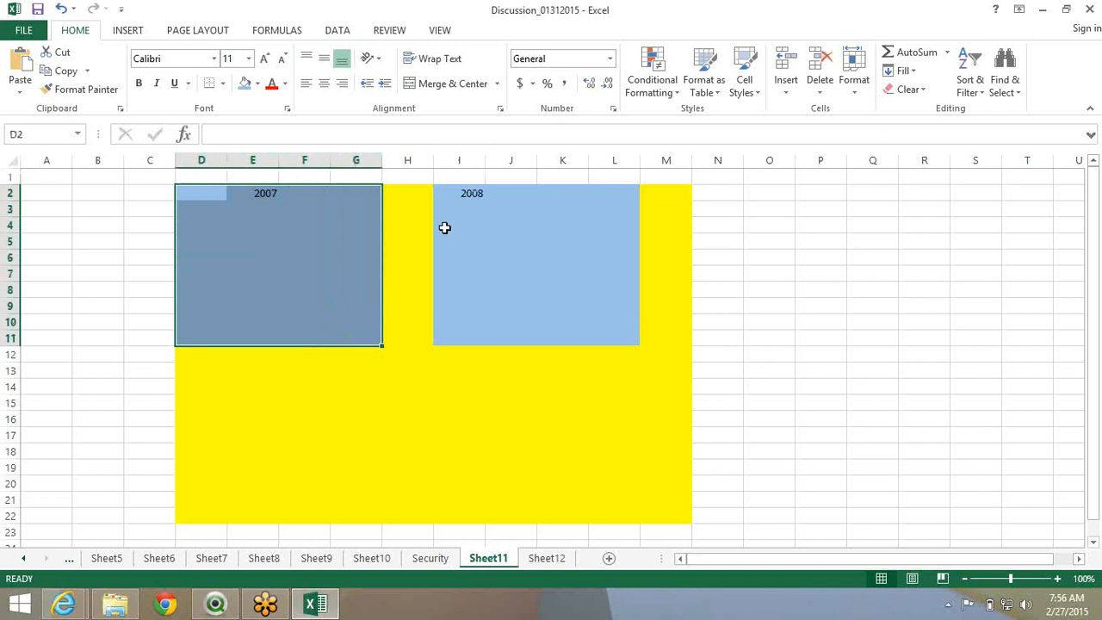
{"action": "left_click_drag", "start_coordinate": [453, 197], "coordinate": [605, 338]}
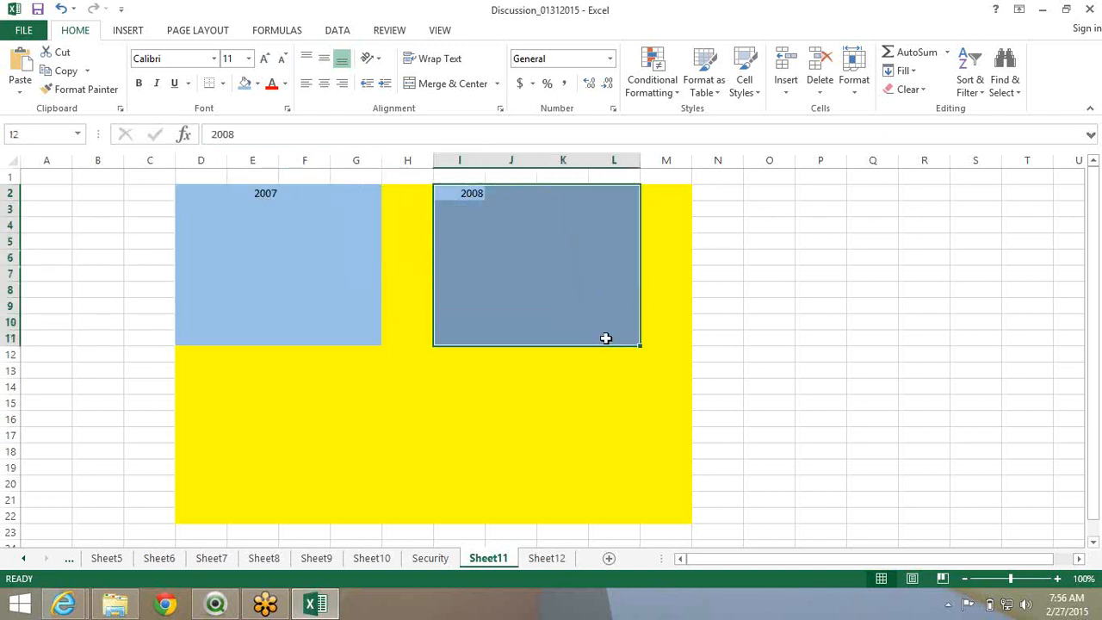
Switch back to QlikView and review the original text object's plain Sum (OrderQty) formula
{"action": "key", "text": "alt+Tab"}
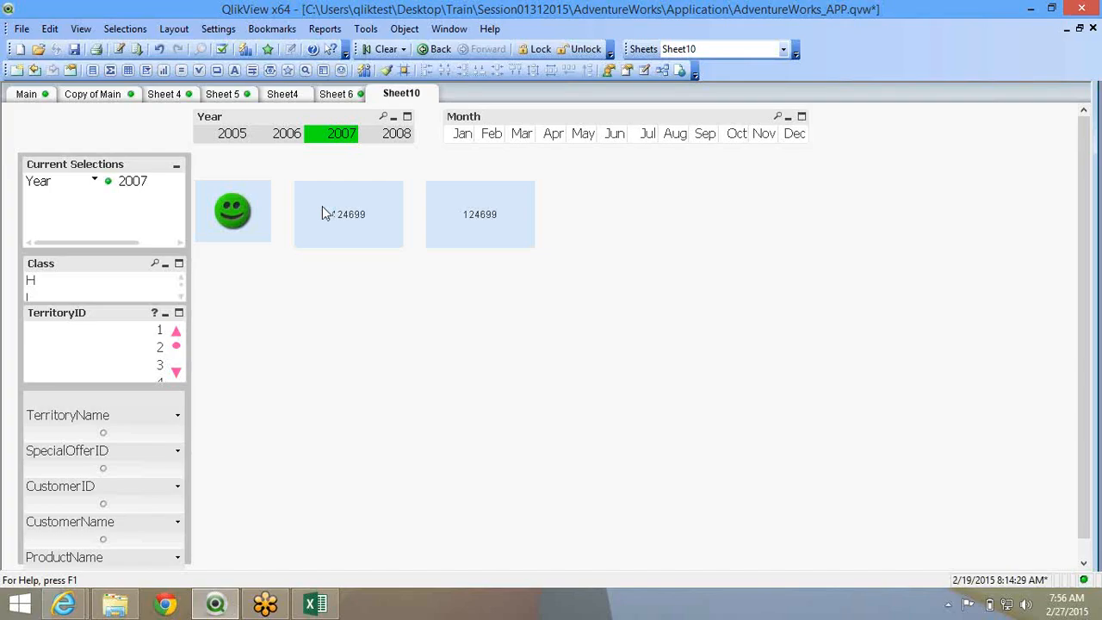
{"action": "right_click", "coordinate": [322, 206]}
{"action": "left_click", "coordinate": [383, 212]}
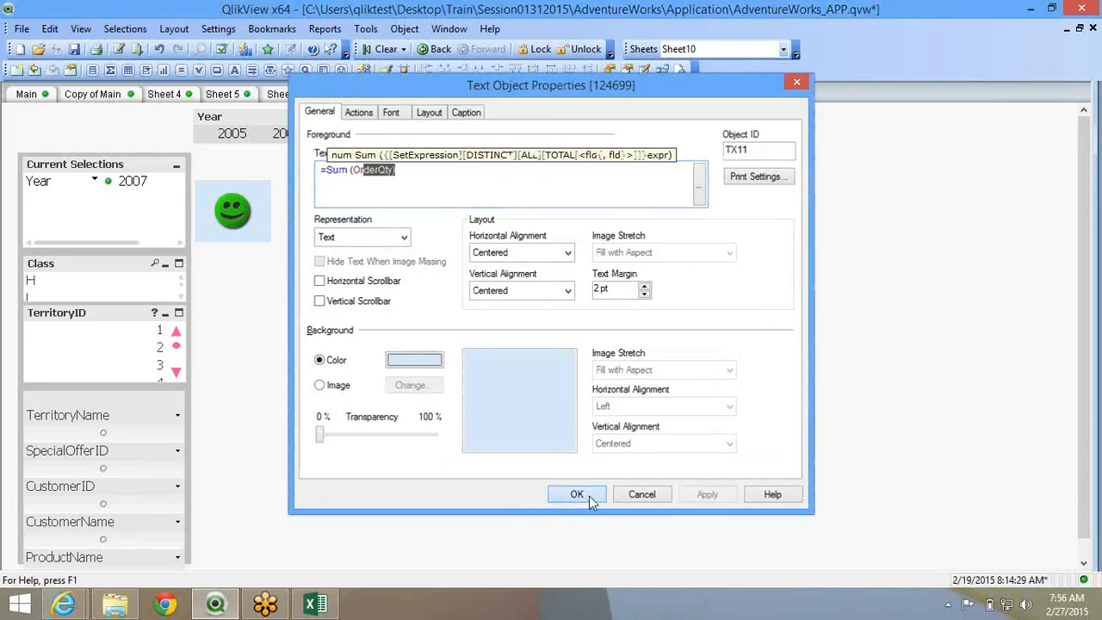
{"action": "left_click", "coordinate": [588, 496]}
Examine the Year field, the value 2007 and the OrderQty field in the copied text object's set-expression formula
{"action": "right_click", "coordinate": [451, 232]}
{"action": "left_click", "coordinate": [465, 237]}
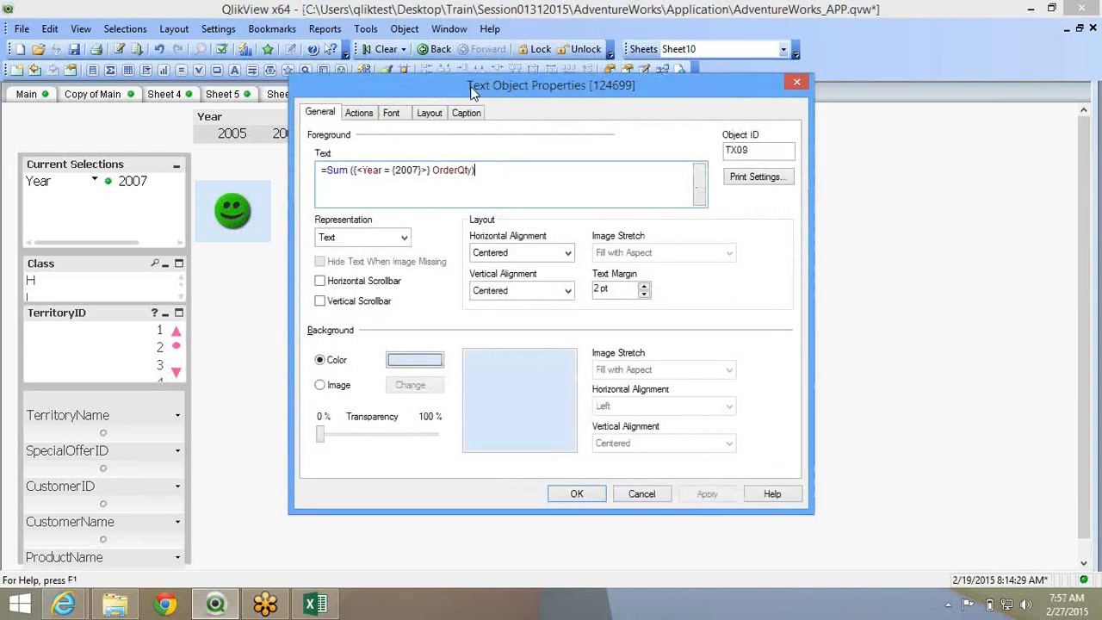
{"action": "left_click_drag", "start_coordinate": [472, 90], "coordinate": [588, 96]}
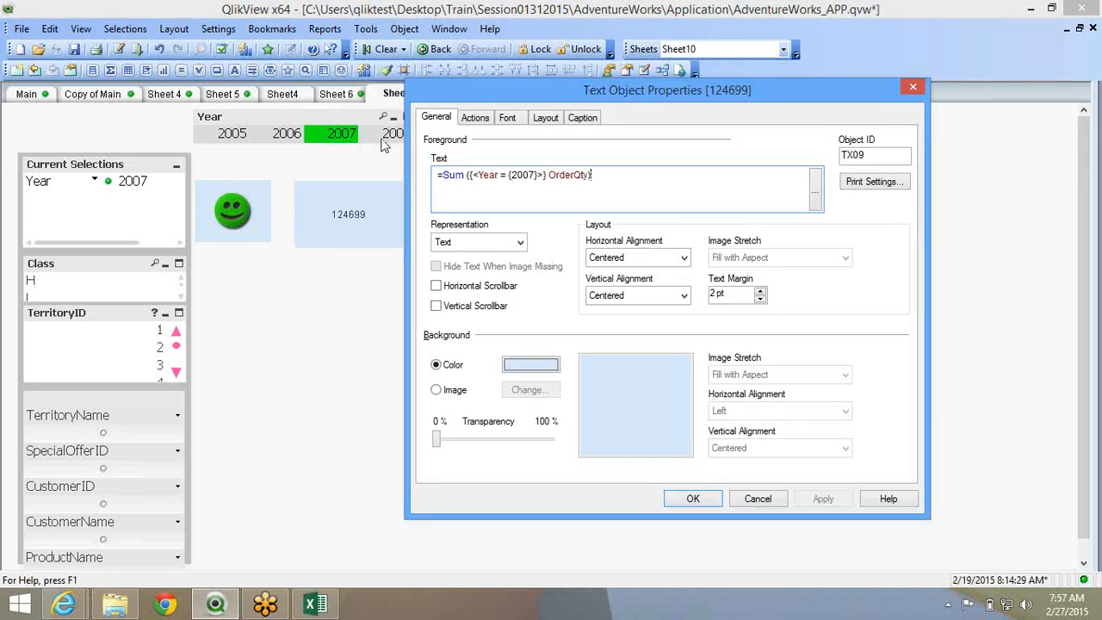
{"action": "double_click", "coordinate": [487, 175]}
{"action": "double_click", "coordinate": [521, 170]}
{"action": "double_click", "coordinate": [560, 172]}
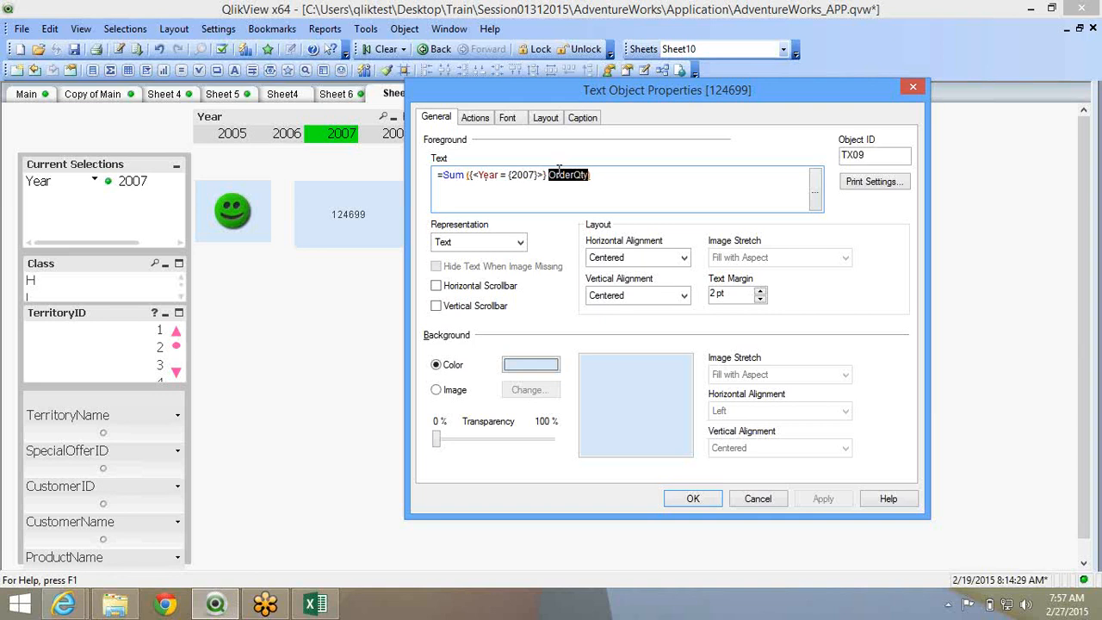
{"action": "left_click", "coordinate": [705, 504]}
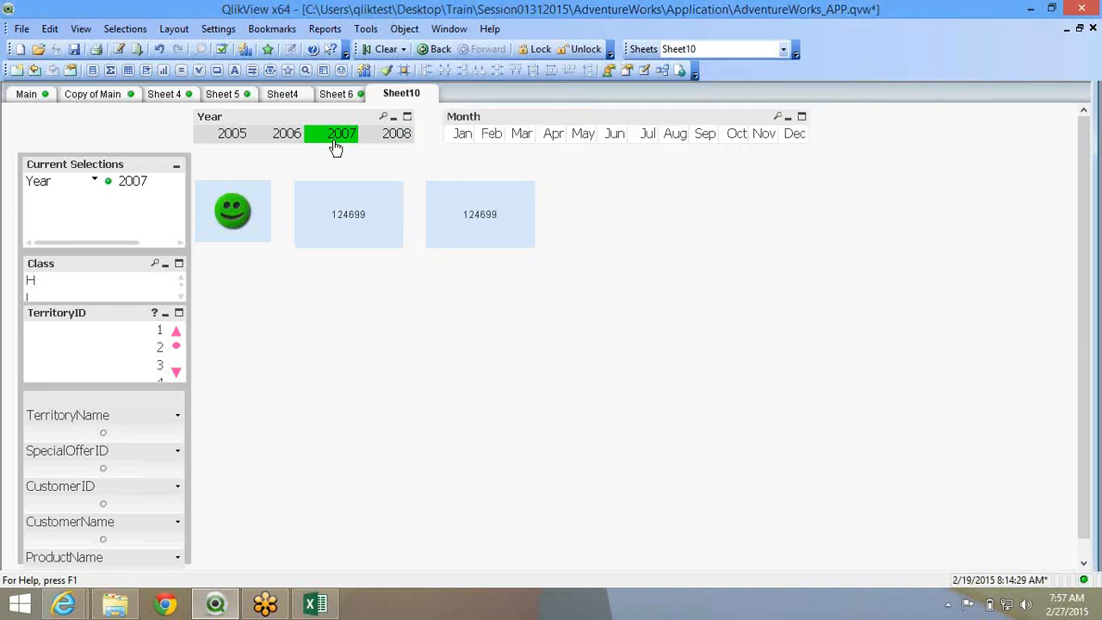
Clear all selections, compare the two totals, and review the fixed year 2007 in the copied text object's formula
{"action": "left_click", "coordinate": [376, 49]}
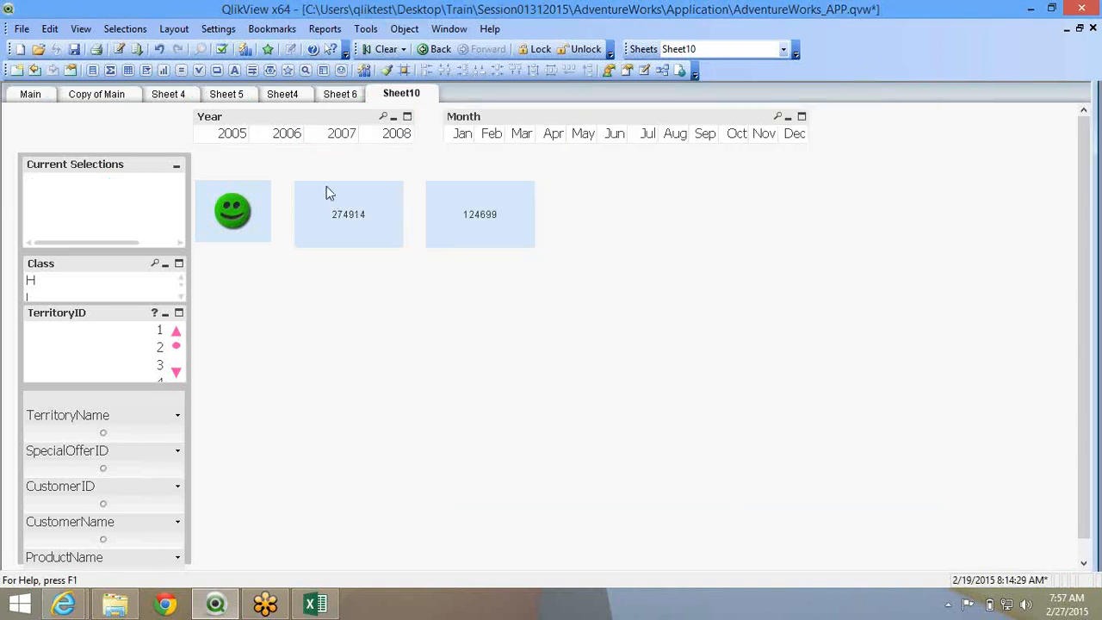
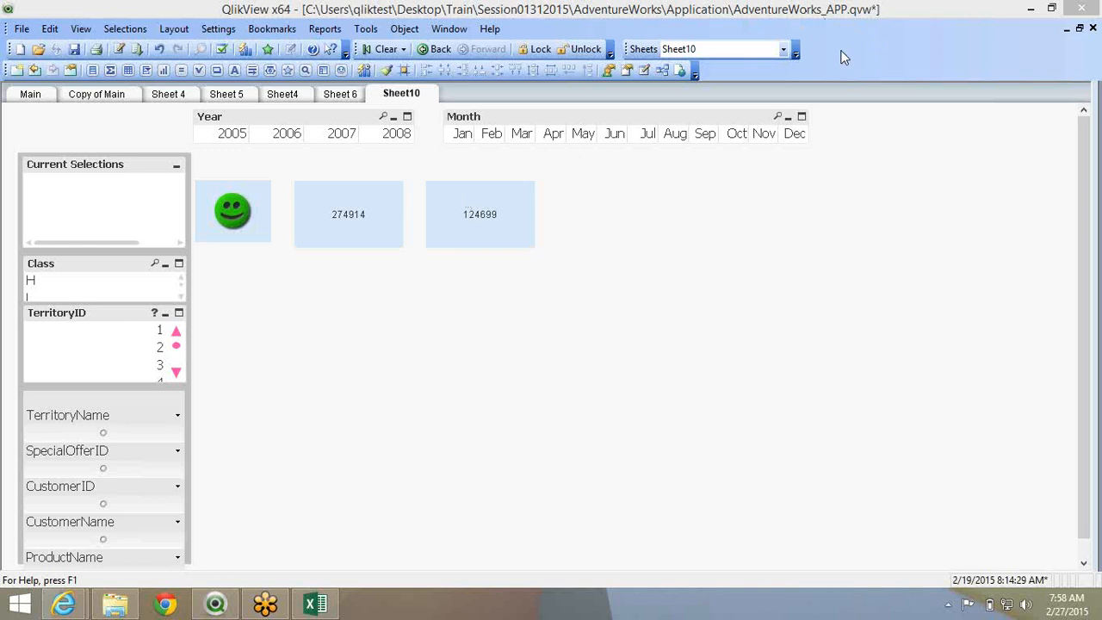
{"action": "right_click", "coordinate": [481, 199]}
{"action": "left_click", "coordinate": [509, 209]}
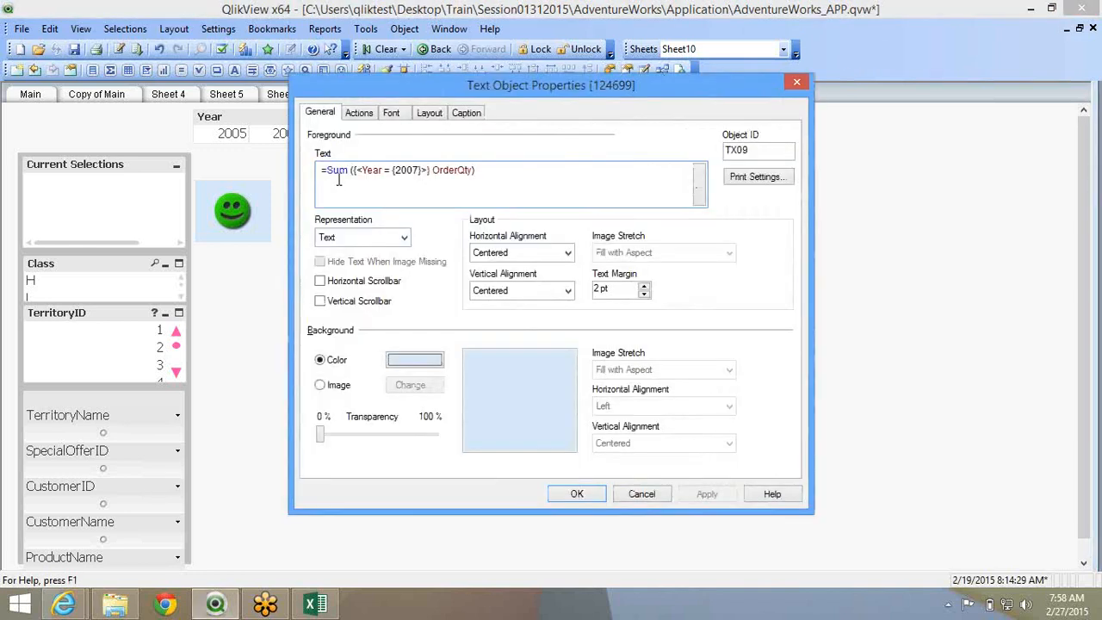
{"action": "left_click_drag", "start_coordinate": [323, 170], "coordinate": [485, 170]}
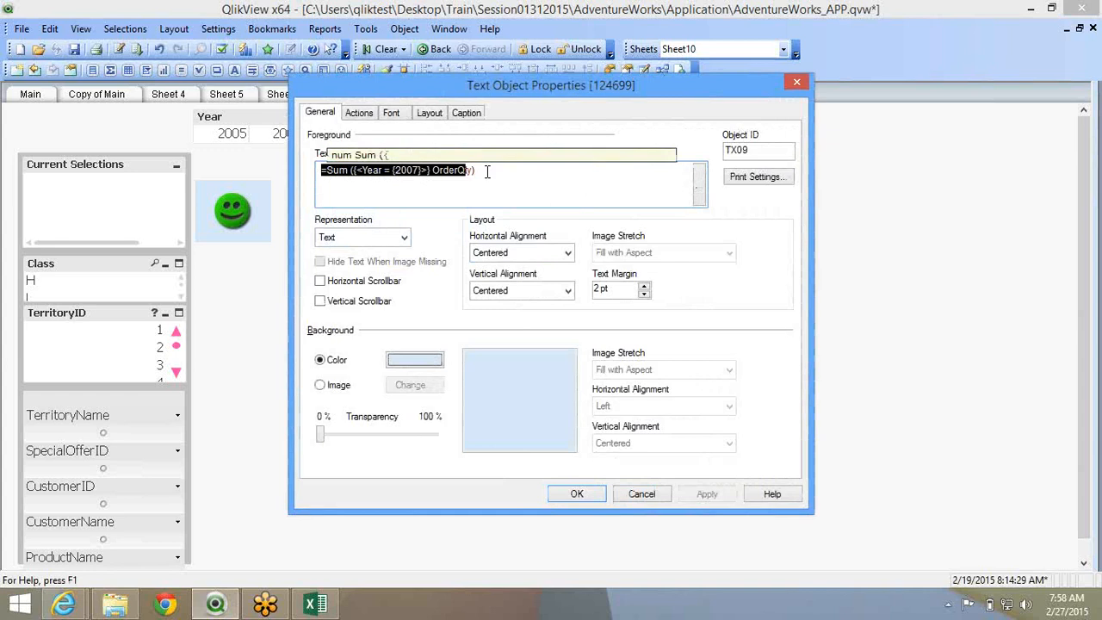
{"action": "double_click", "coordinate": [407, 170]}
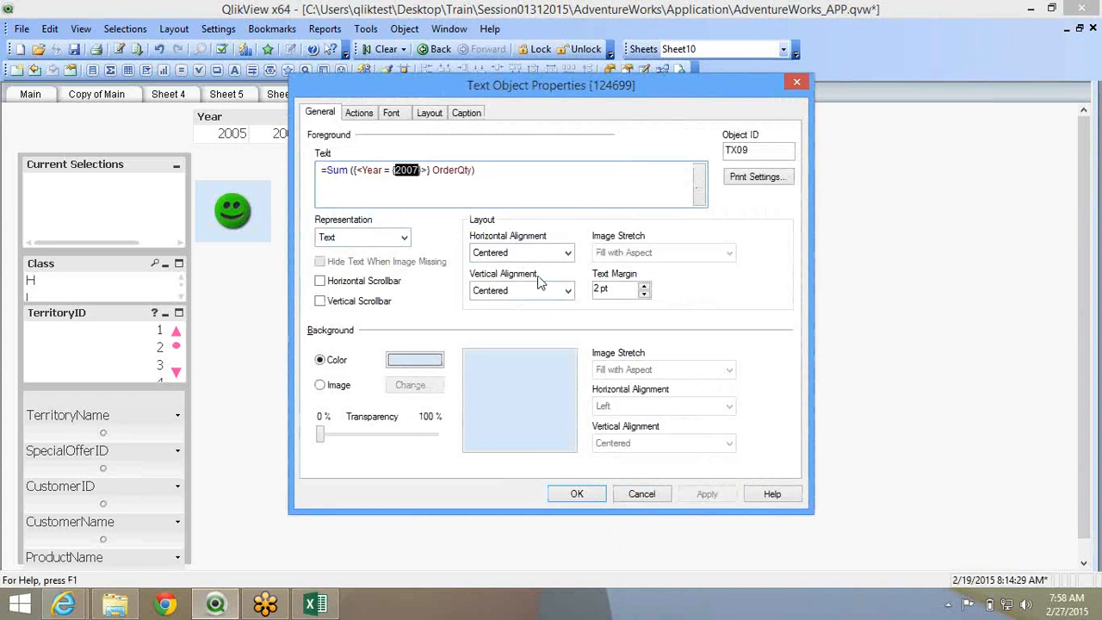
{"action": "left_click", "coordinate": [578, 498]}
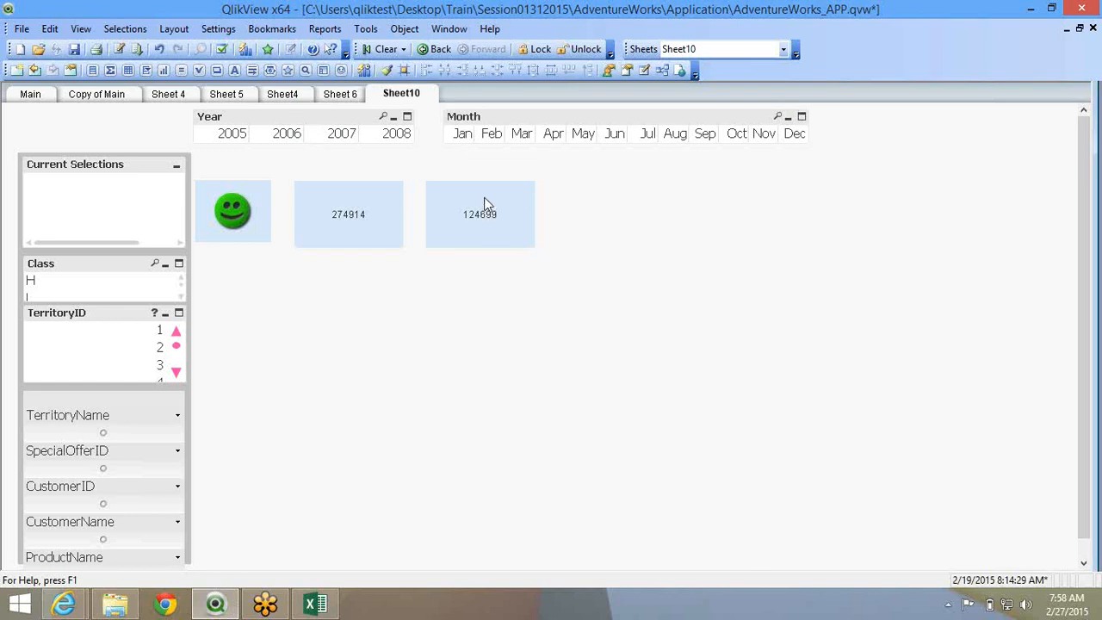
Filter by January and then March to compare both totals, and check the set-expression text object's formula
{"action": "left_click", "coordinate": [466, 138]}
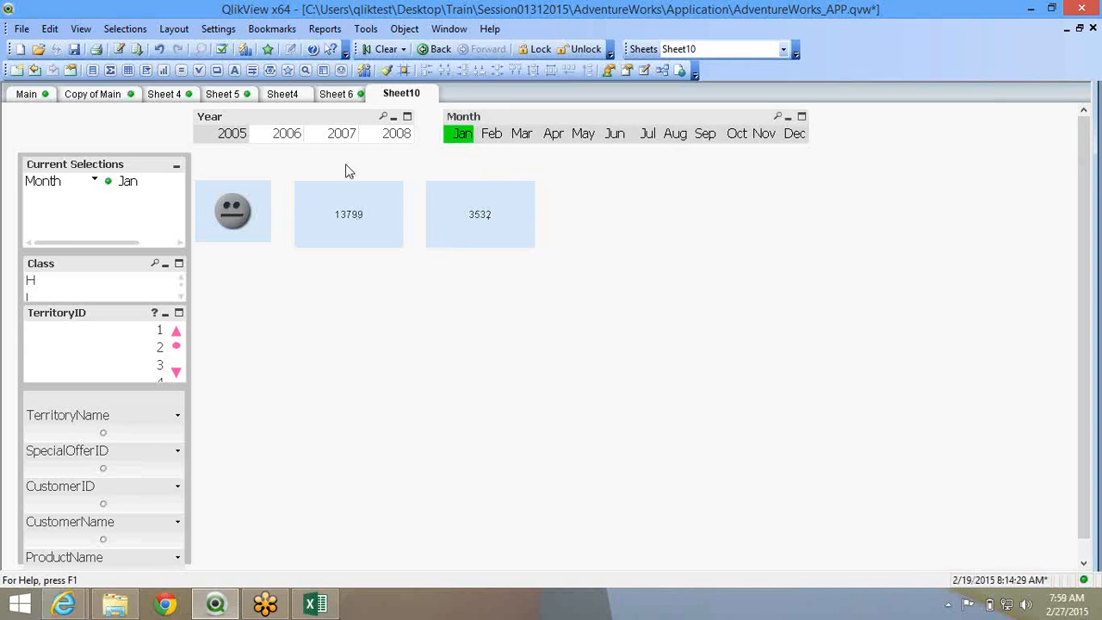
{"action": "left_click", "coordinate": [523, 136]}
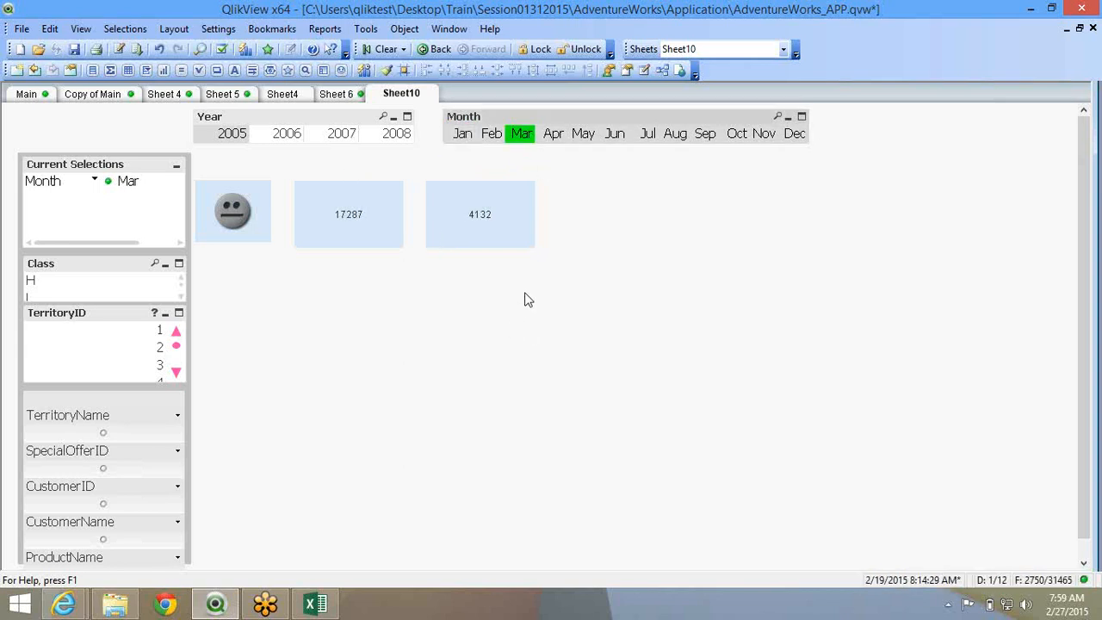
{"action": "right_click", "coordinate": [491, 212]}
{"action": "left_click", "coordinate": [529, 221]}
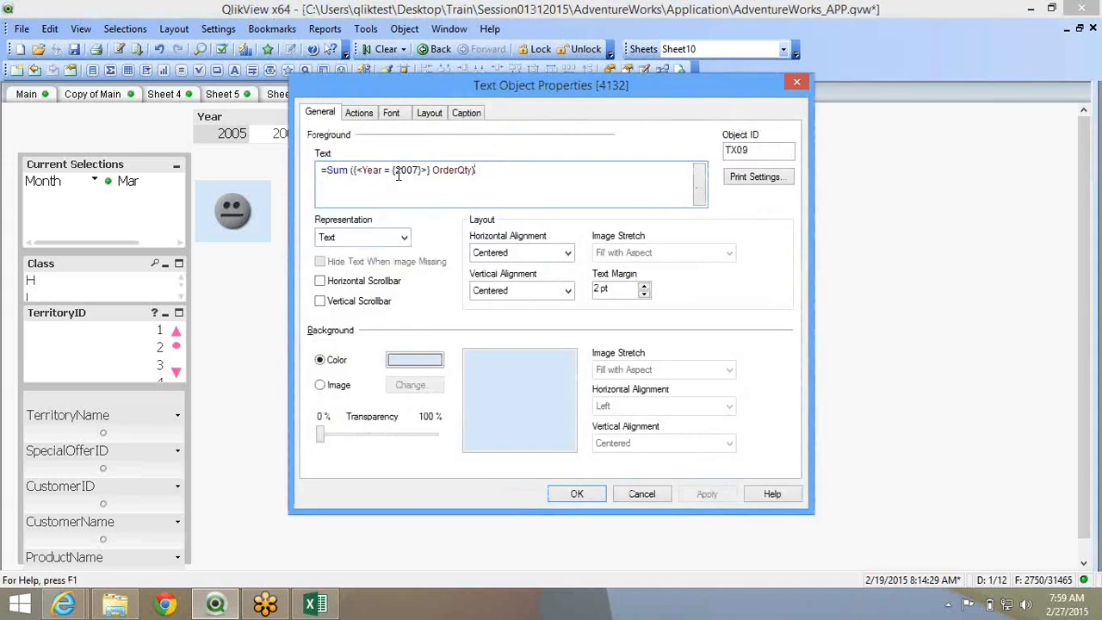
{"action": "left_click", "coordinate": [641, 496]}
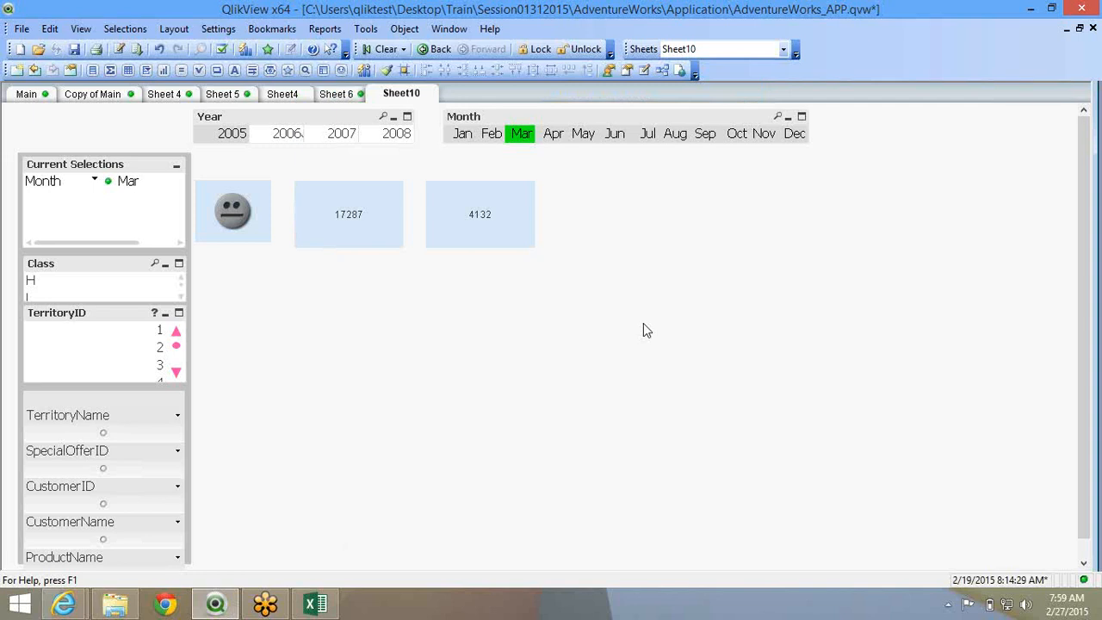
Add the condition Month = {'Jan'} beside Year = {2007} in the copied text object's set expression and apply it
{"action": "right_click", "coordinate": [477, 210]}
{"action": "left_click", "coordinate": [487, 219]}
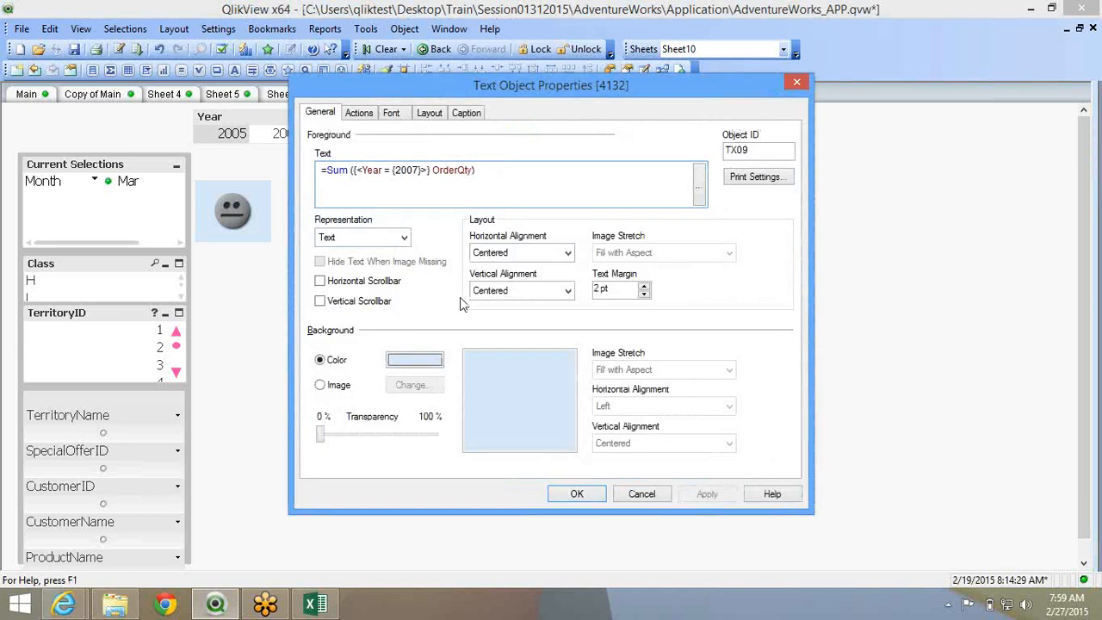
{"action": "type", "text": ", "}
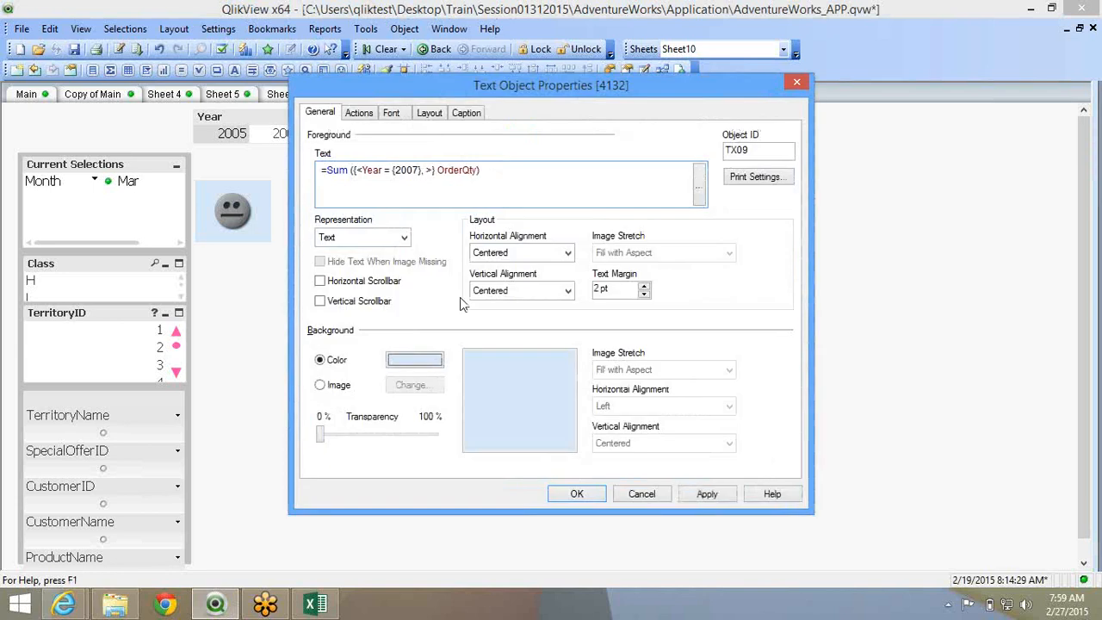
{"action": "type", "text": "Month"}
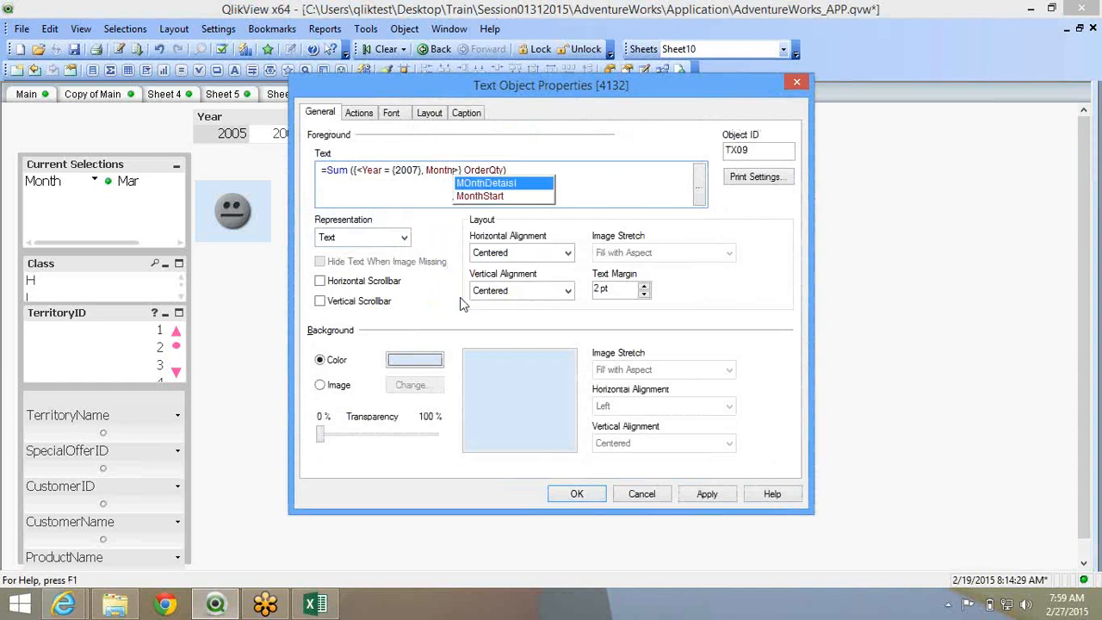
{"action": "key", "text": "BackSpace"}
{"action": "type", "text": "="}
{"action": "key", "text": "BackSpace"}
{"action": "key", "text": "BackSpace"}
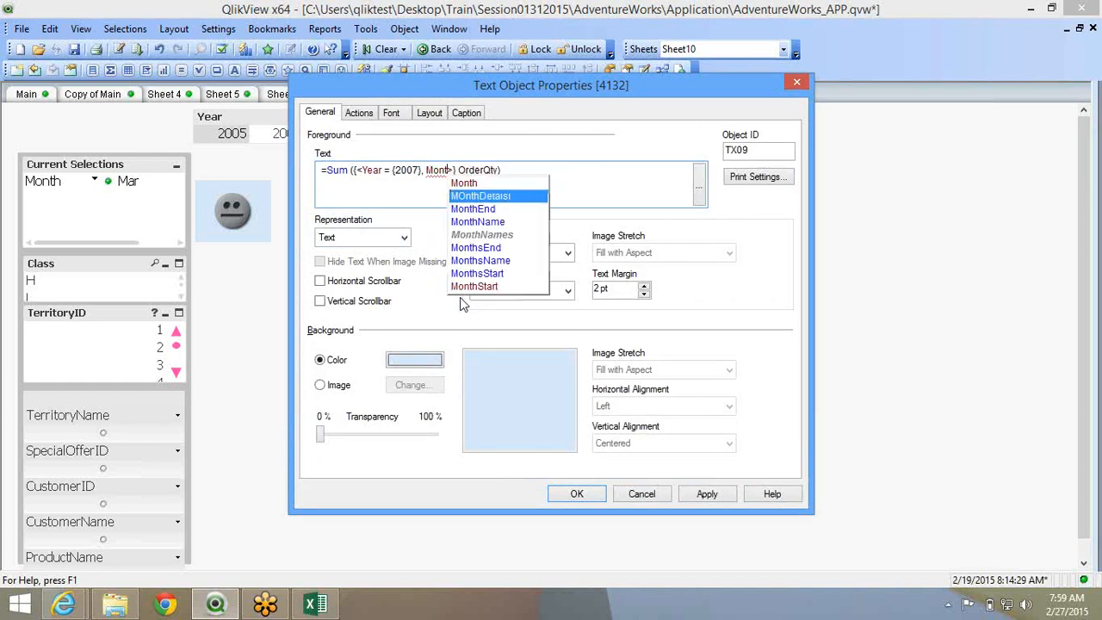
{"action": "type", "text": "="}
{"action": "key", "text": "BackSpace"}
{"action": "type", "text": "="}
{"action": "key", "text": "BackSpace"}
{"action": "type", "text": "h "}
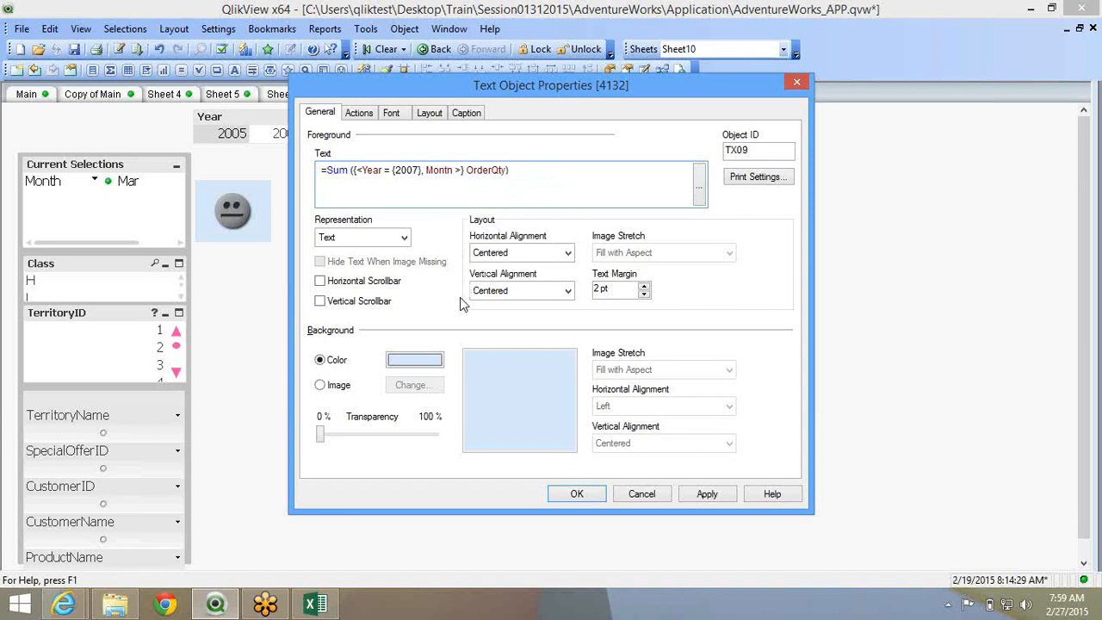
{"action": "type", "text": "= {}"}
{"action": "type", "text": "'Jan'"}
{"action": "left_click", "coordinate": [577, 495]}
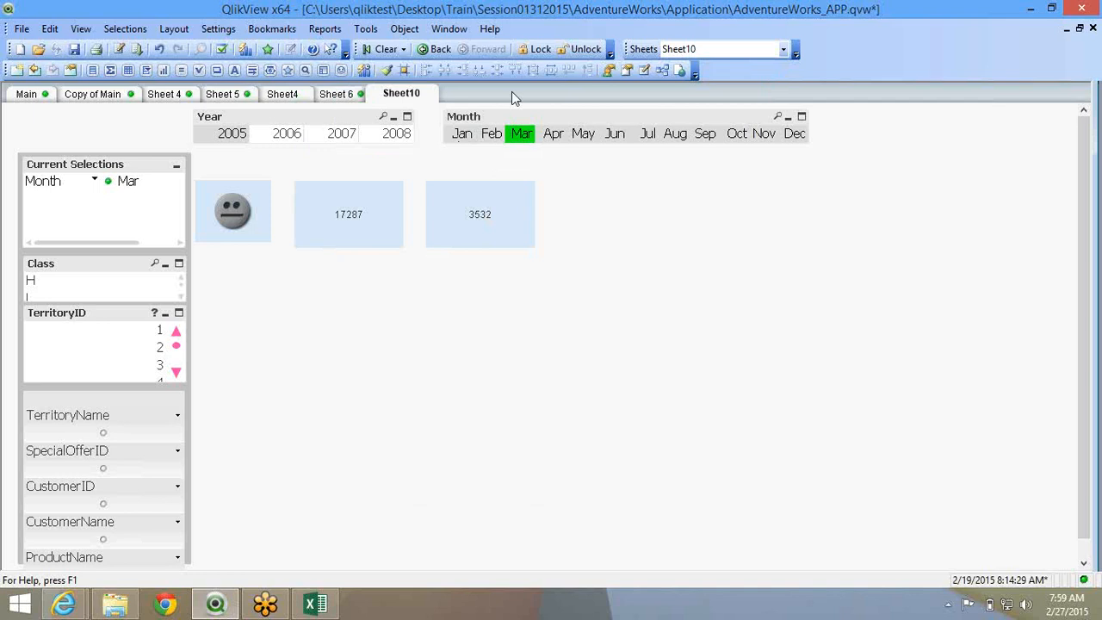
Filter by different months in turn, from February through November and finally April, to compare the two text objects' totals
{"action": "left_click", "coordinate": [497, 136]}
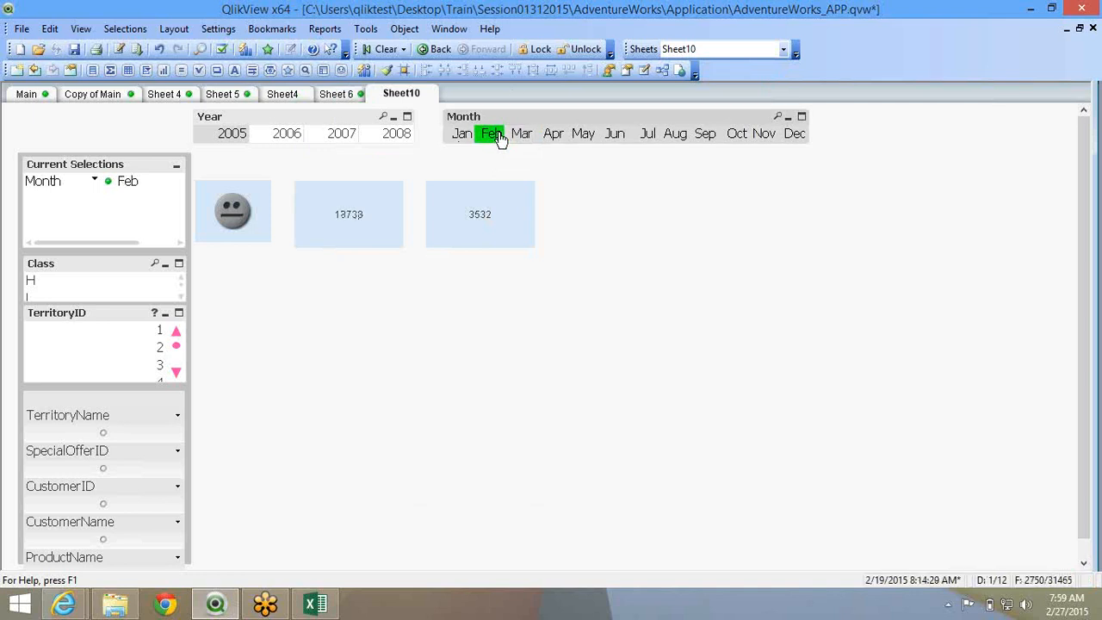
{"action": "left_click", "coordinate": [521, 135]}
{"action": "left_click", "coordinate": [583, 135]}
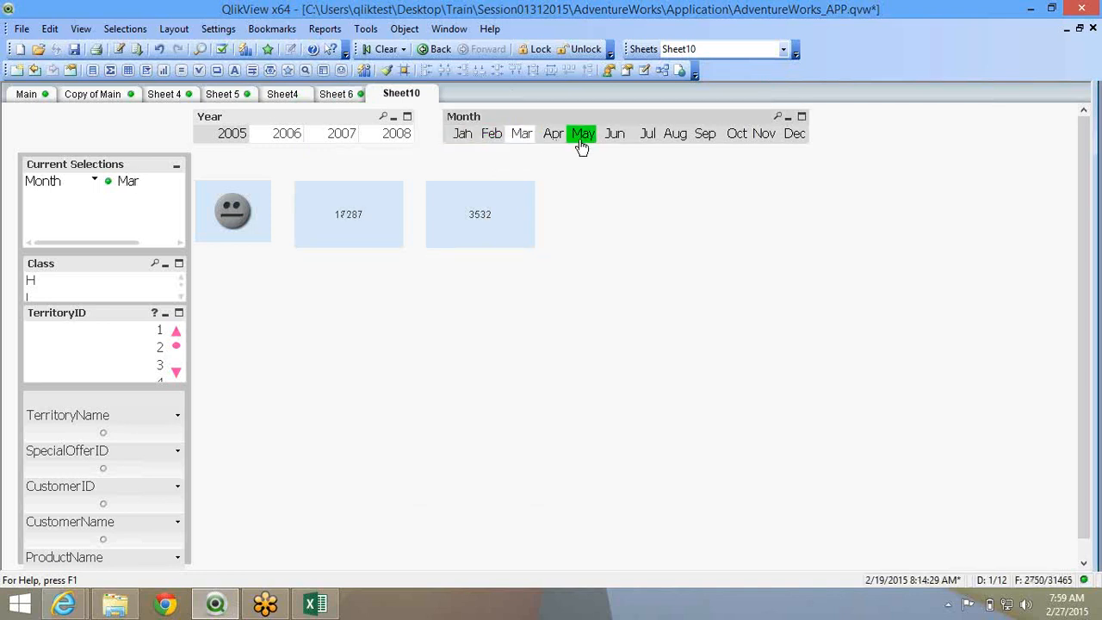
{"action": "left_click", "coordinate": [646, 135]}
{"action": "left_click", "coordinate": [708, 135]}
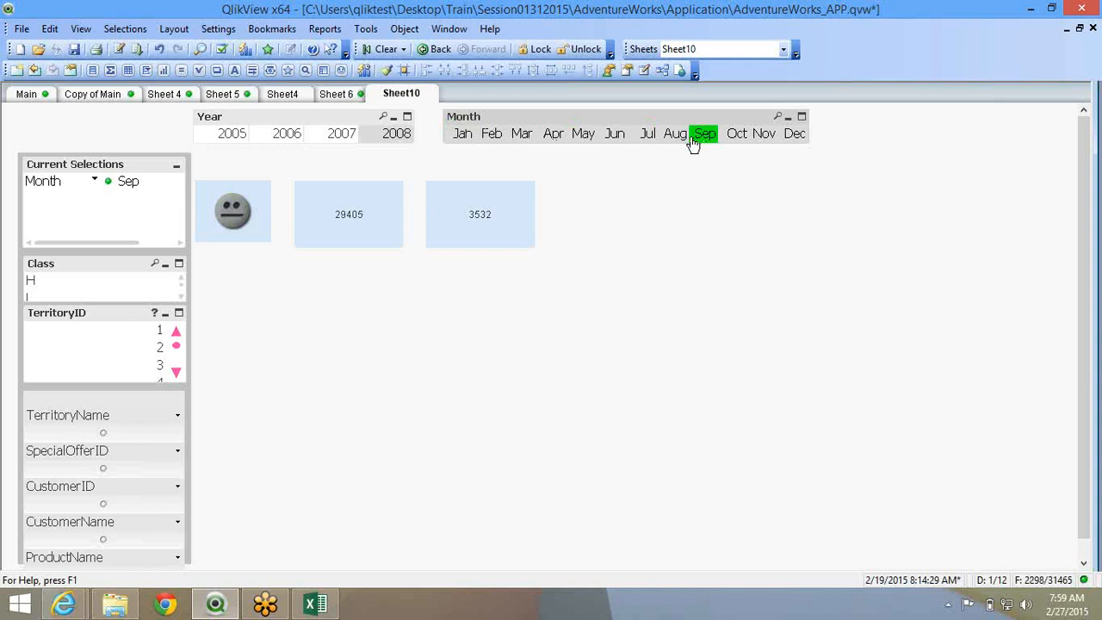
{"action": "left_click", "coordinate": [679, 136]}
{"action": "left_click", "coordinate": [742, 136]}
{"action": "left_click", "coordinate": [764, 136]}
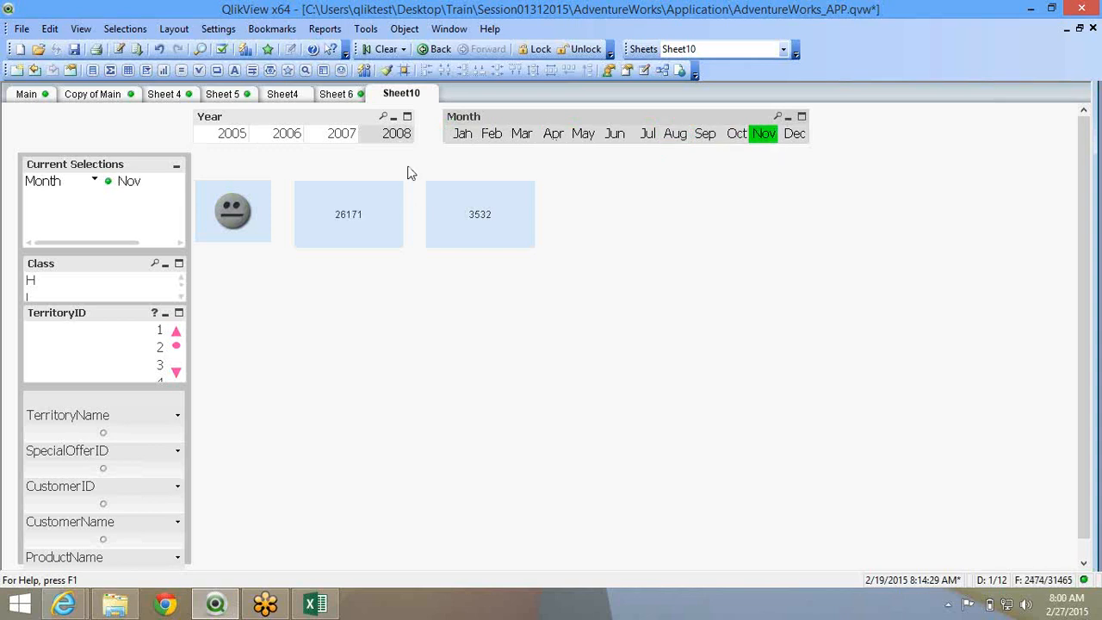
{"action": "left_click", "coordinate": [553, 139]}
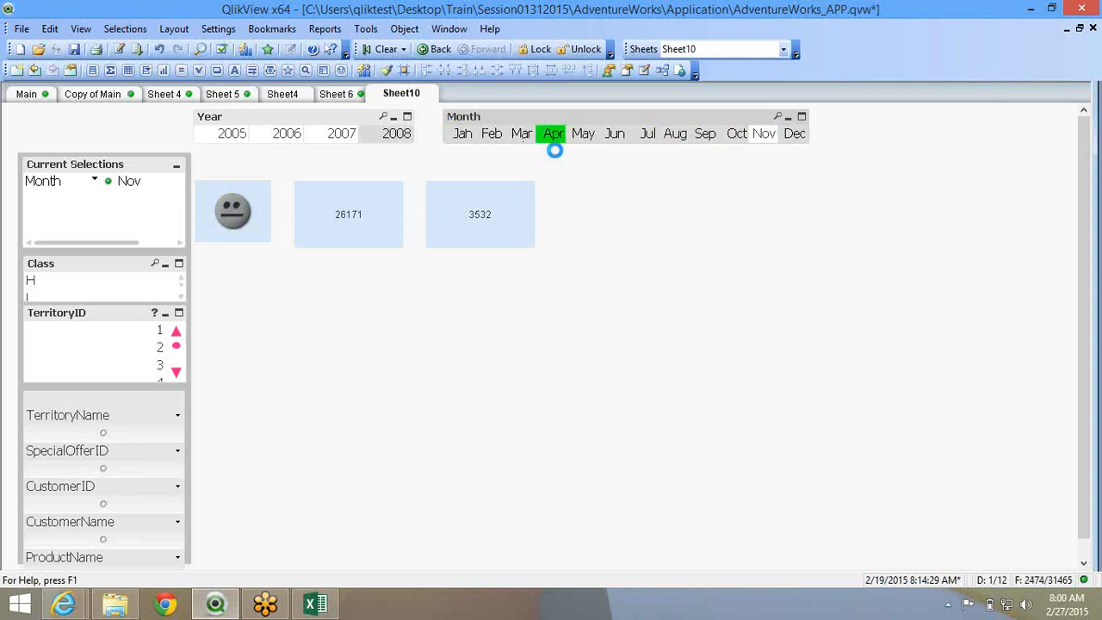
Open the set-expression text object's properties and review its Year and Month conditions
{"action": "right_click", "coordinate": [503, 235]}
{"action": "left_click", "coordinate": [515, 246]}
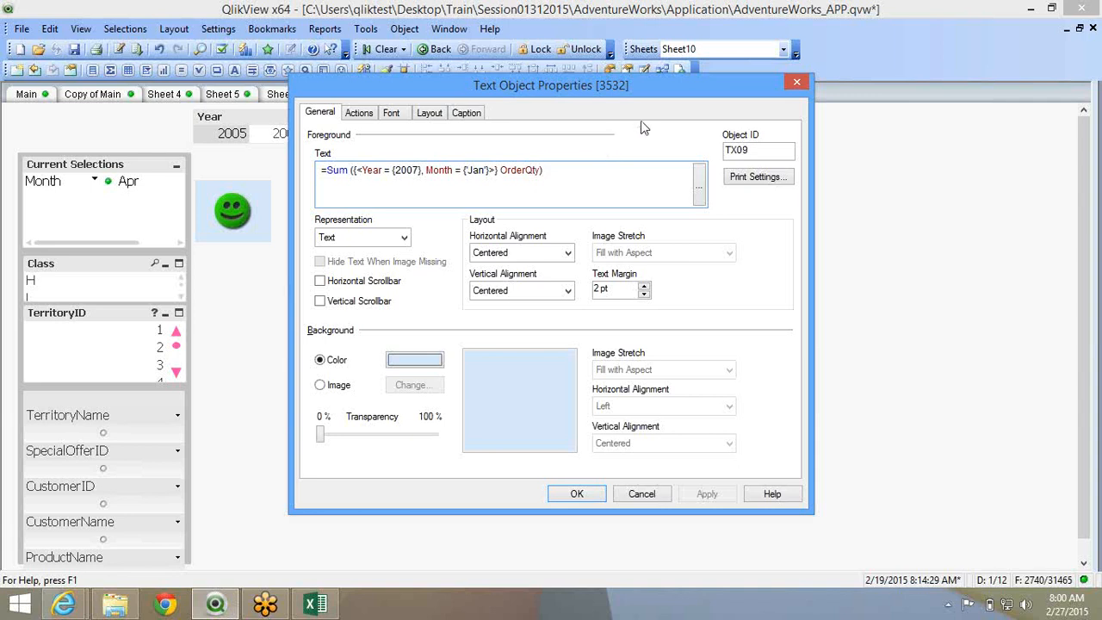
{"action": "left_click", "coordinate": [1095, 65]}
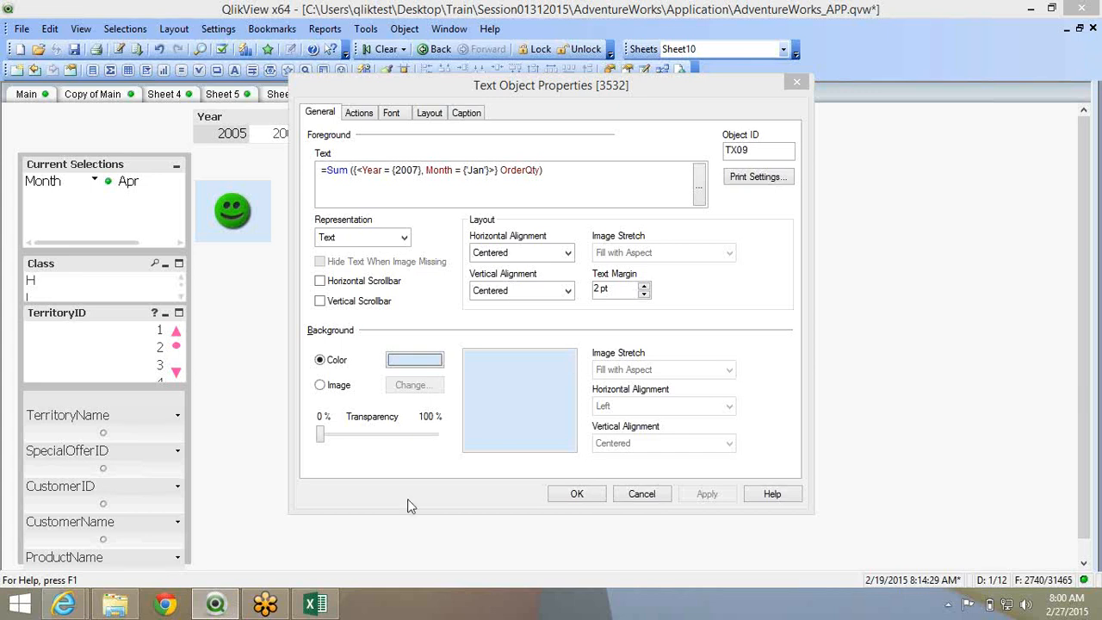
Switch to the Excel diagram and fill cells D5:E9 inside the 2007 block with light orange
{"action": "left_click", "coordinate": [316, 605]}
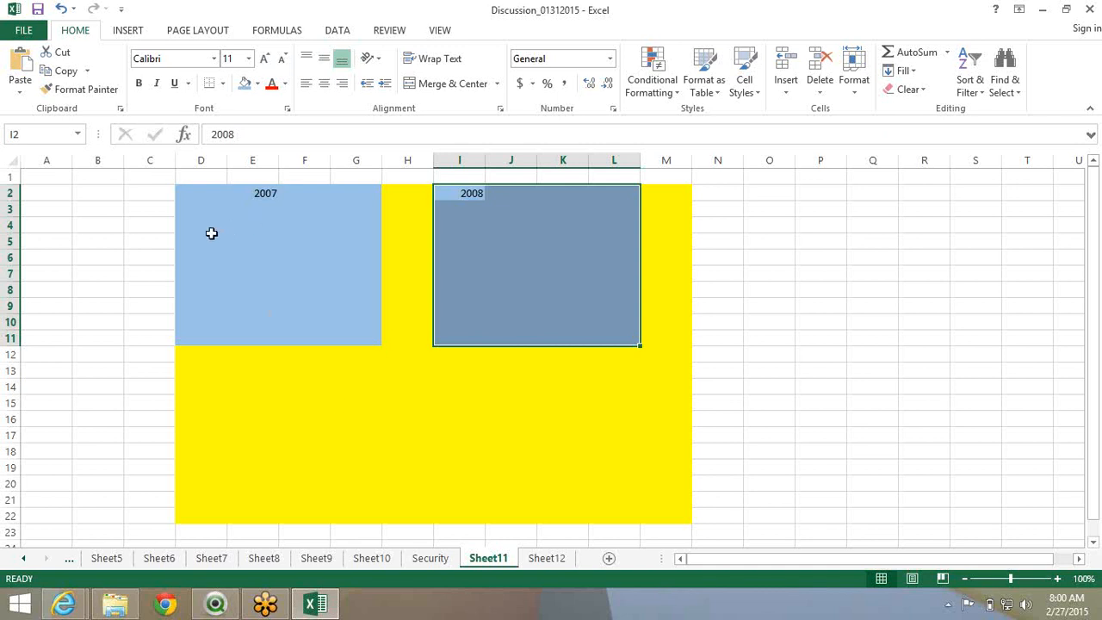
{"action": "left_click_drag", "start_coordinate": [214, 240], "coordinate": [262, 312]}
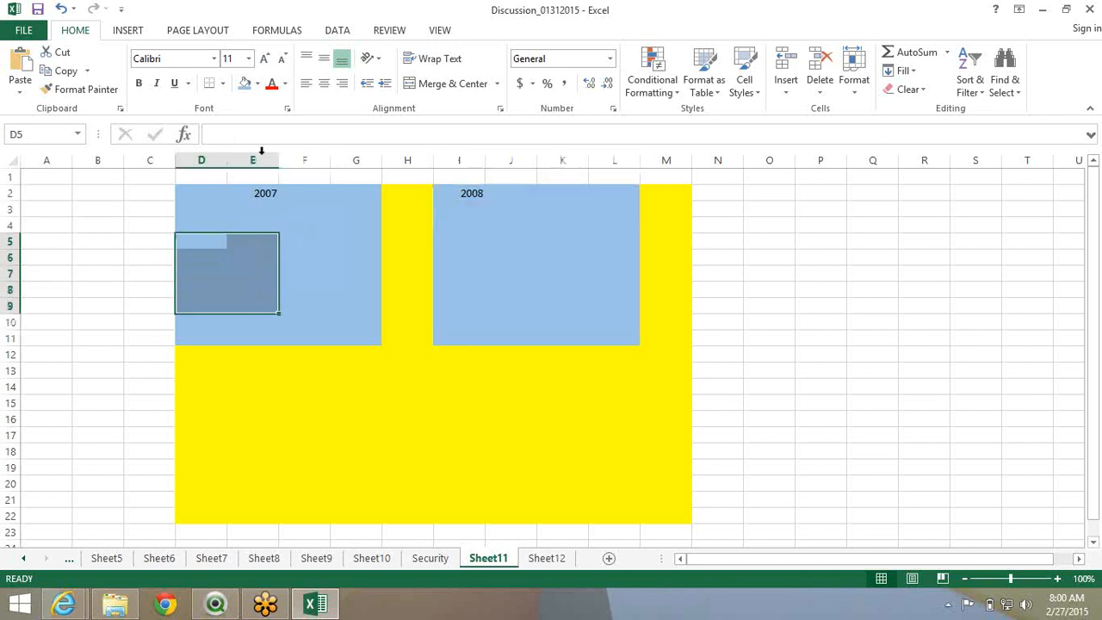
{"action": "left_click", "coordinate": [257, 84]}
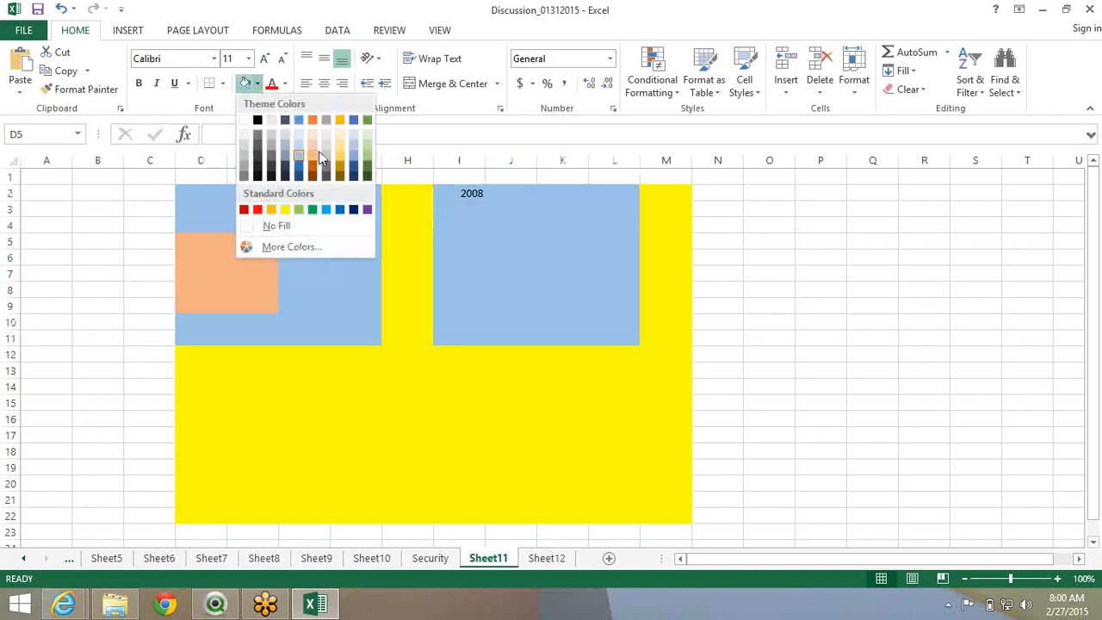
{"action": "left_click", "coordinate": [313, 159]}
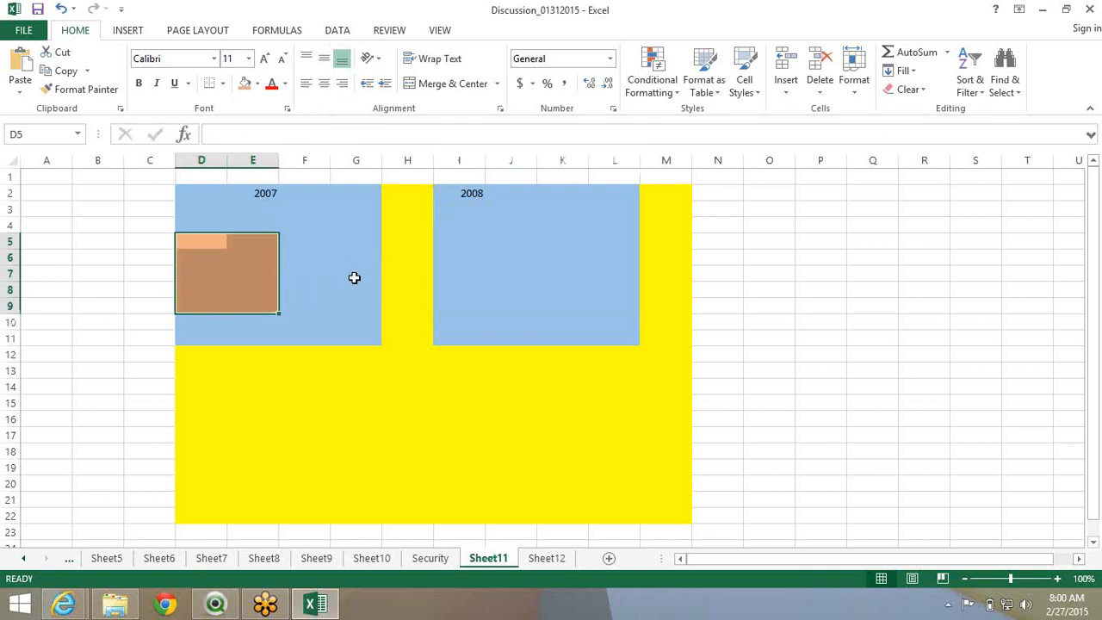
Fill cells G9:I15, overlapping the 2007 and 2008 blocks and the yellow area, with light grey
{"action": "left_click_drag", "start_coordinate": [405, 355], "coordinate": [524, 406]}
{"action": "left_click_drag", "start_coordinate": [343, 304], "coordinate": [485, 397]}
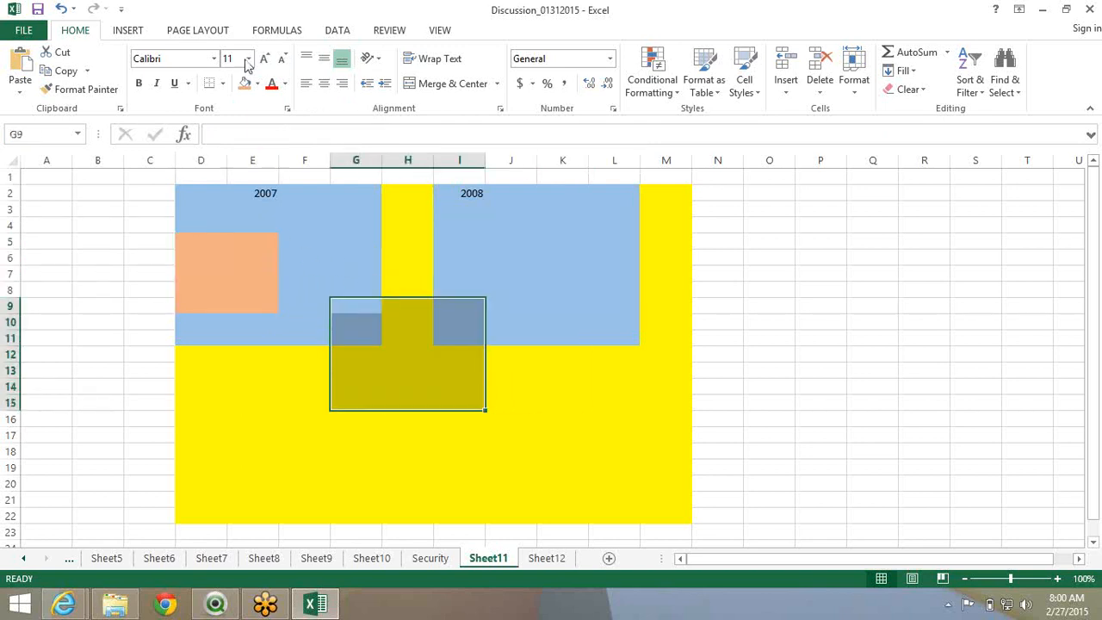
{"action": "left_click", "coordinate": [257, 84]}
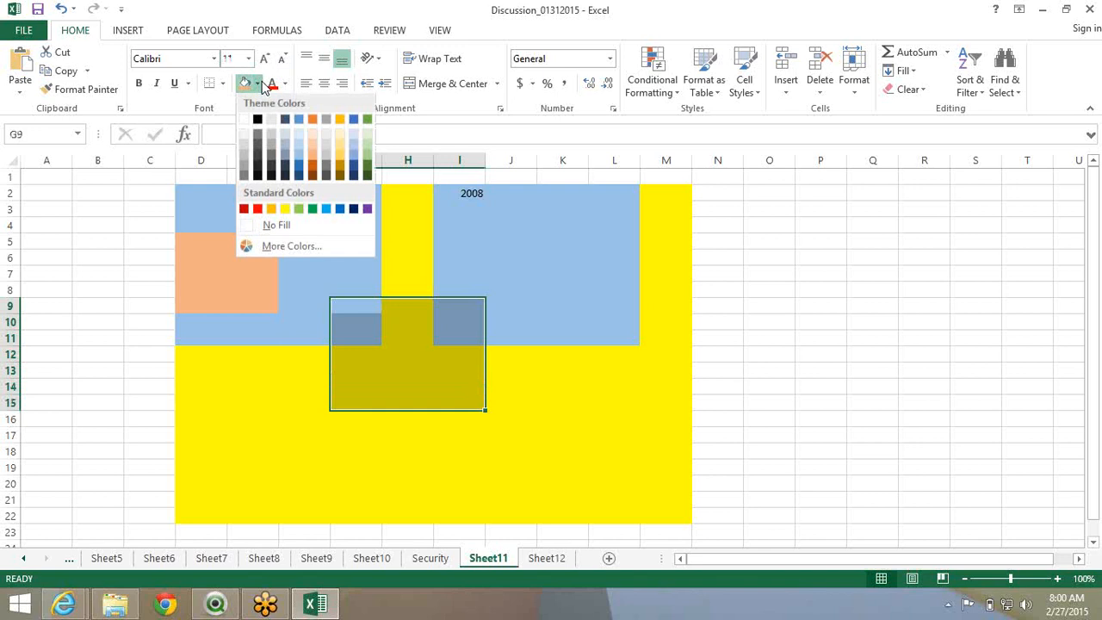
{"action": "left_click", "coordinate": [330, 156]}
{"action": "left_click", "coordinate": [471, 489]}
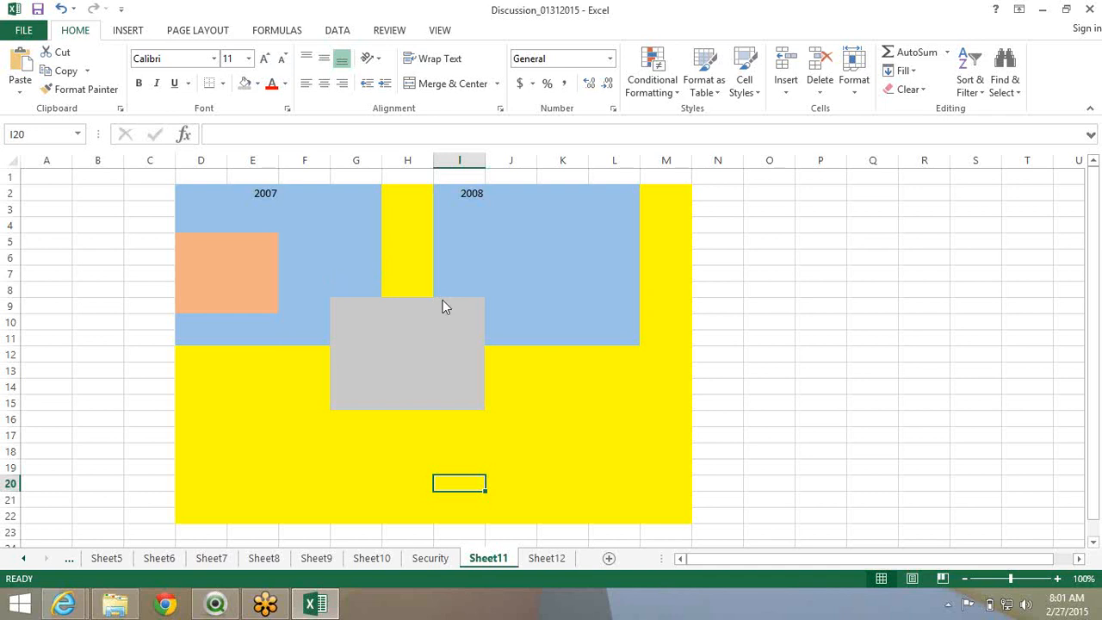
Switch back to QlikView and examine the Year condition, the value 2007 and the value Jan in the formula
{"action": "key", "text": "alt+Tab"}
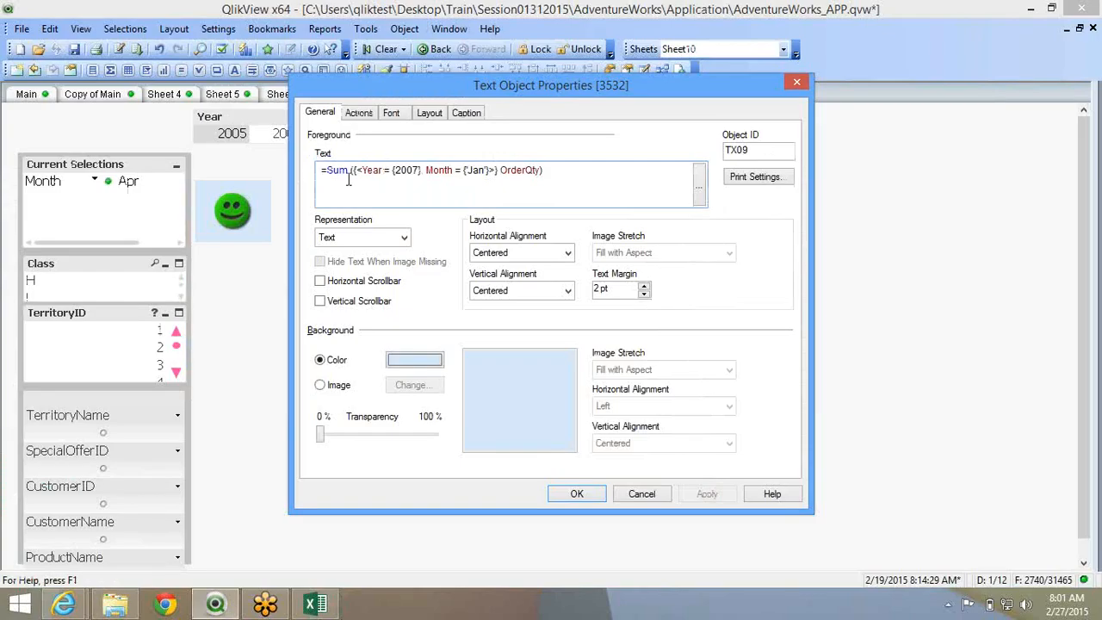
{"action": "left_click_drag", "start_coordinate": [362, 170], "coordinate": [404, 176]}
{"action": "double_click", "coordinate": [405, 171]}
{"action": "left_click", "coordinate": [473, 172]}
{"action": "double_click", "coordinate": [473, 172]}
{"action": "left_click", "coordinate": [1053, 24]}
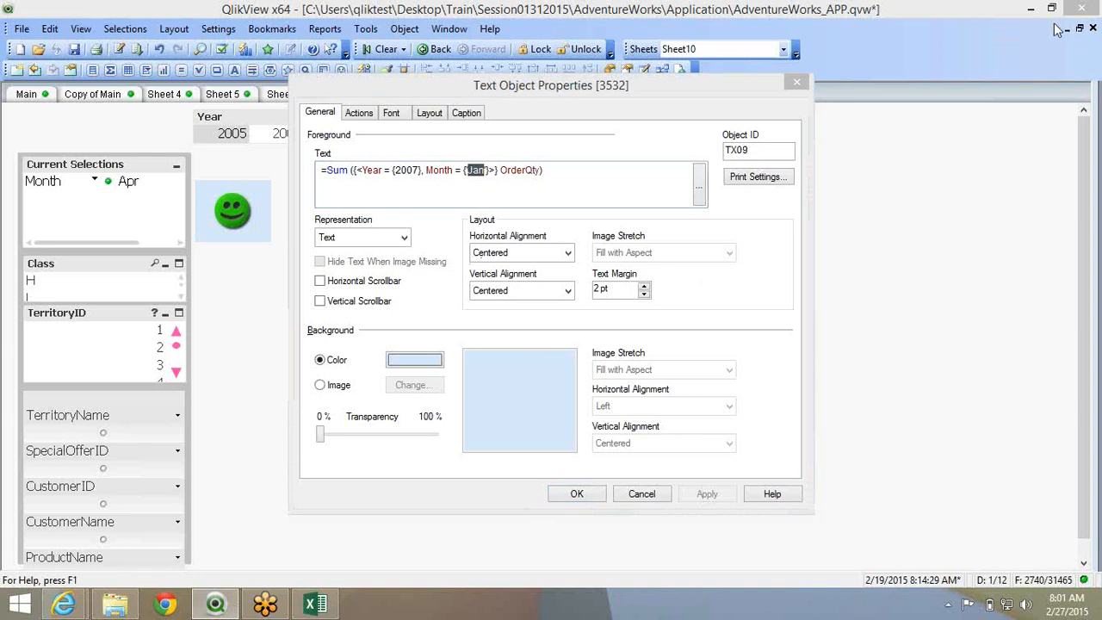
{"action": "left_click", "coordinate": [1057, 257]}
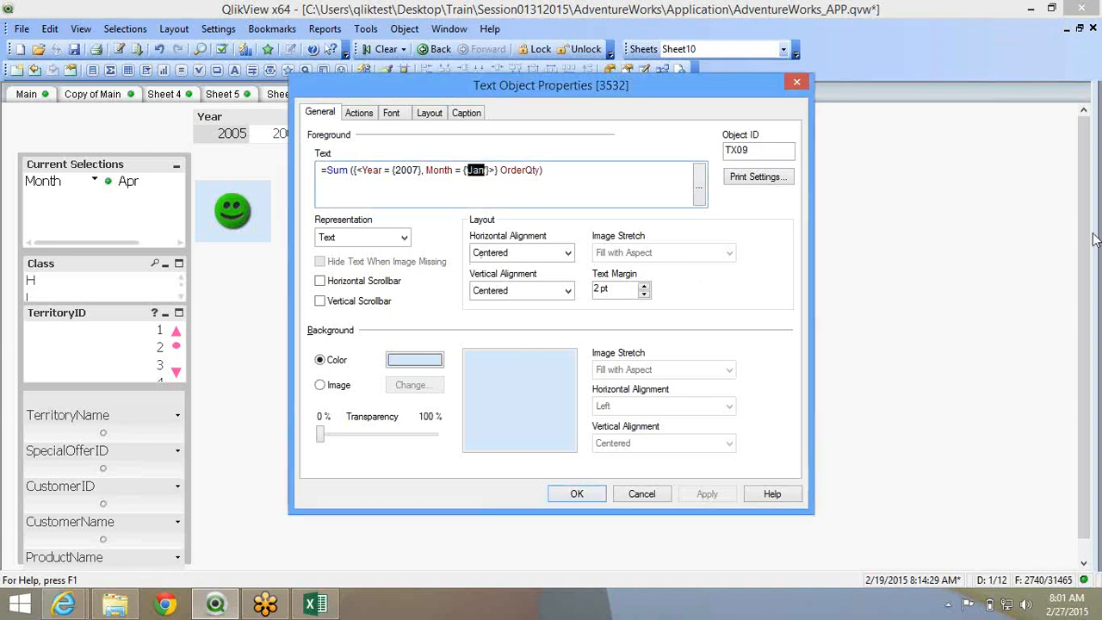
{"action": "left_click", "coordinate": [1093, 234]}
Switch to Excel and examine the range E6:I13 and the grey block overlapping the 2007 and 2008 areas
{"action": "left_click", "coordinate": [315, 605]}
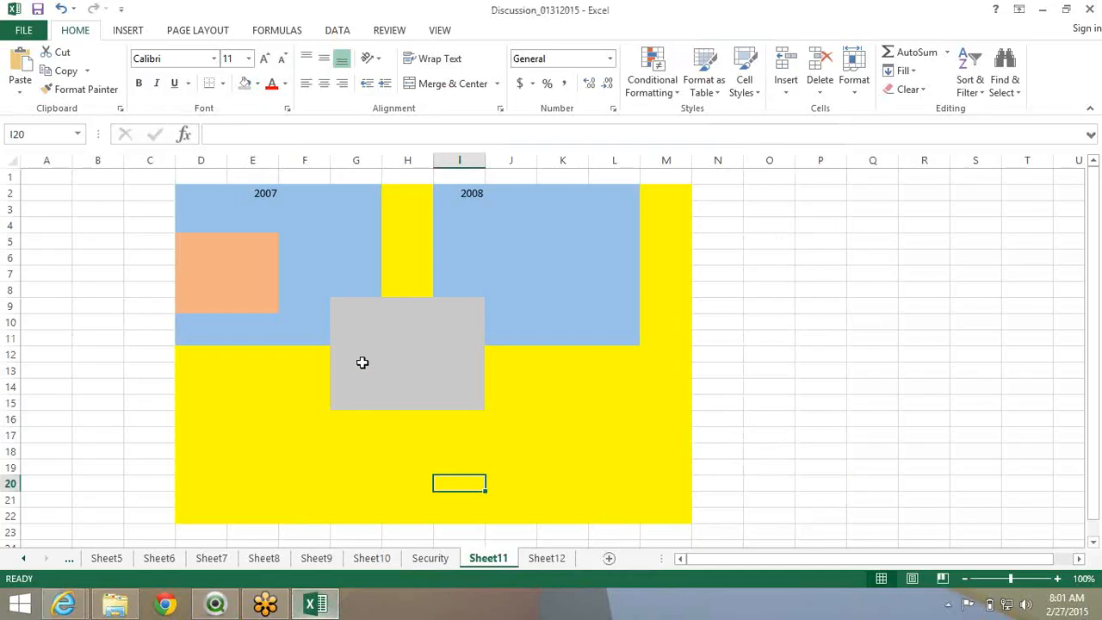
{"action": "left_click_drag", "start_coordinate": [273, 251], "coordinate": [436, 378]}
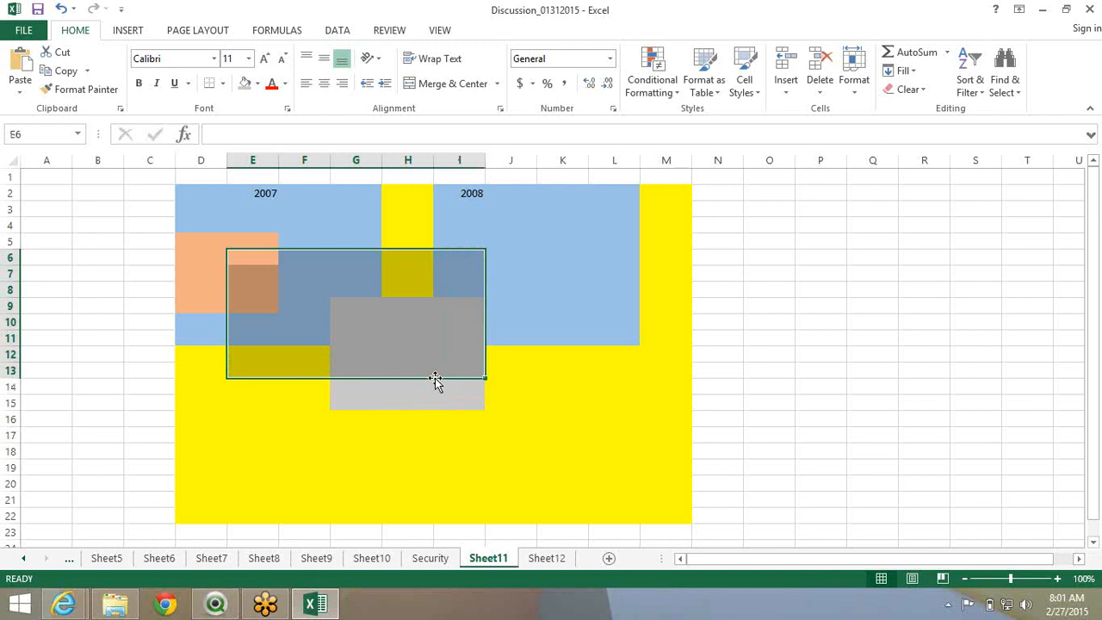
{"action": "left_click", "coordinate": [350, 320]}
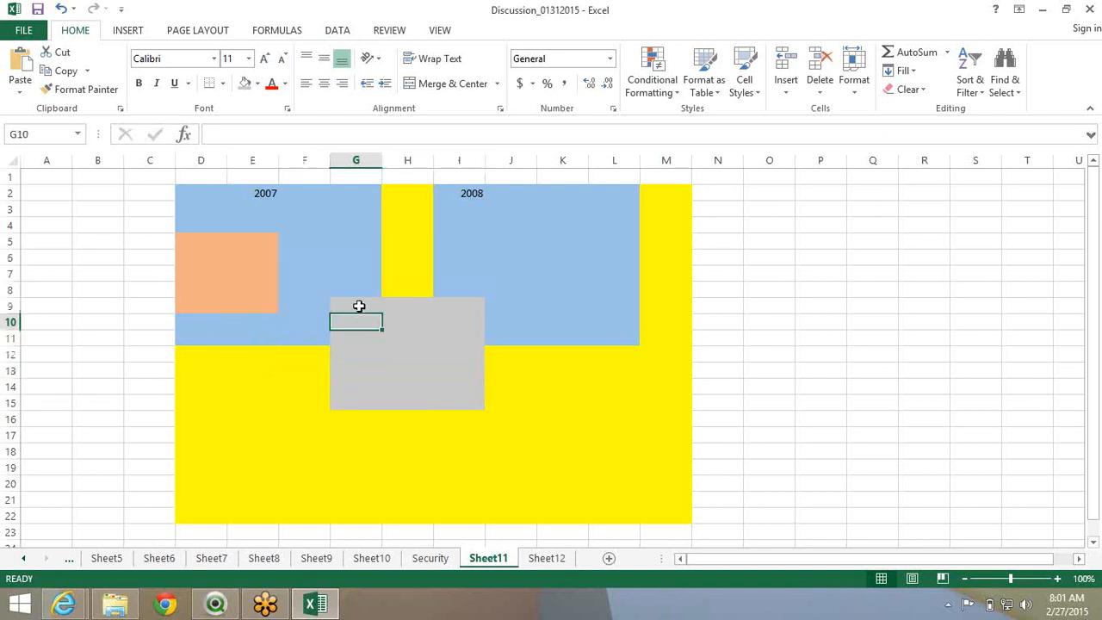
{"action": "left_click_drag", "start_coordinate": [359, 306], "coordinate": [448, 378]}
Return to QlikView and examine the OrderQty field and the values 2007 and Jan in the set expression
{"action": "key", "text": "alt+Tab"}
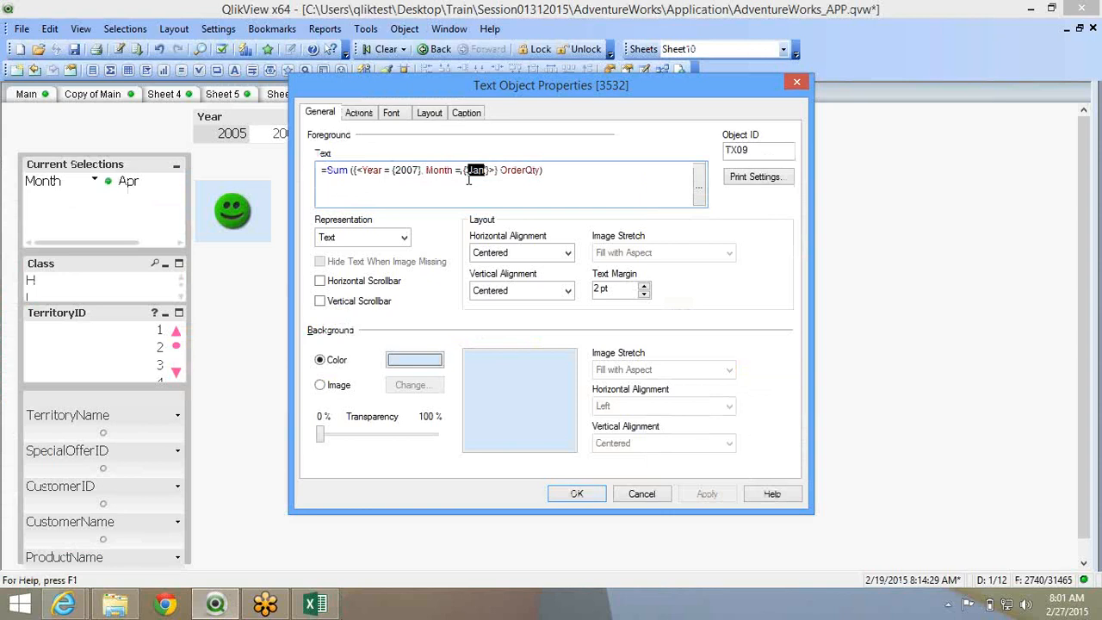
{"action": "double_click", "coordinate": [529, 171]}
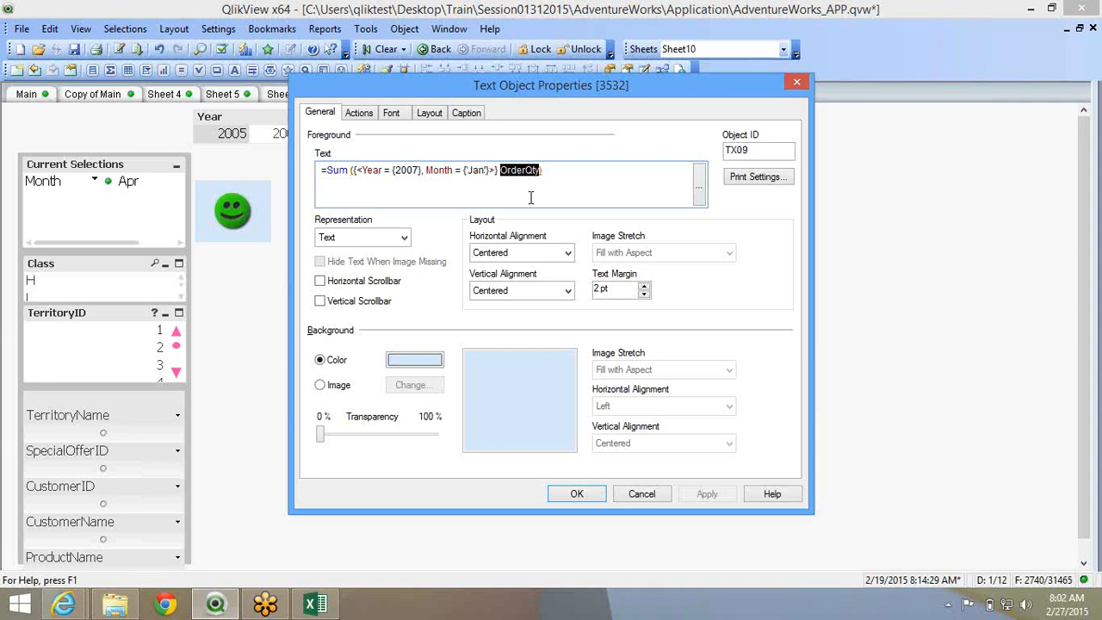
{"action": "double_click", "coordinate": [404, 170]}
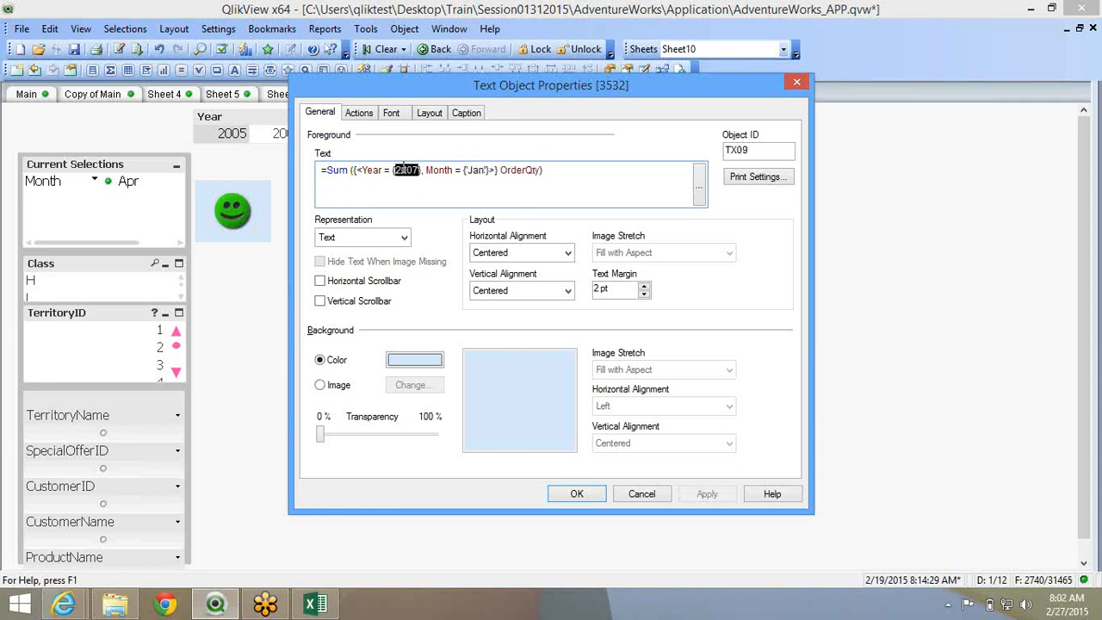
{"action": "double_click", "coordinate": [476, 170]}
{"action": "double_click", "coordinate": [530, 170]}
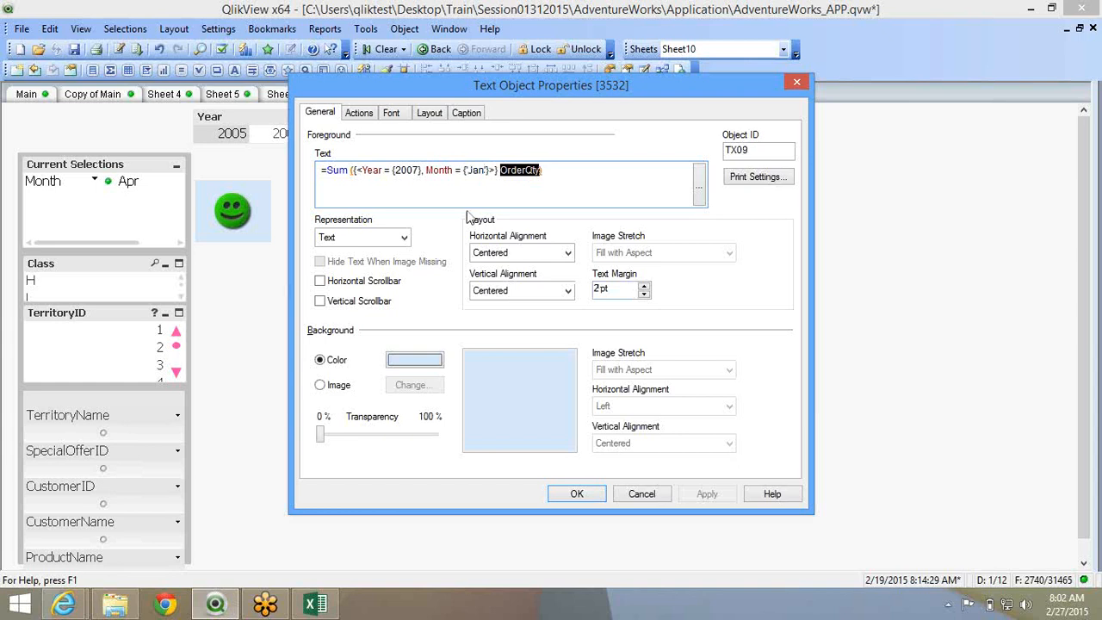
Examine the combined Year and Month conditions between the angle brackets of the set expression
{"action": "left_click", "coordinate": [482, 166]}
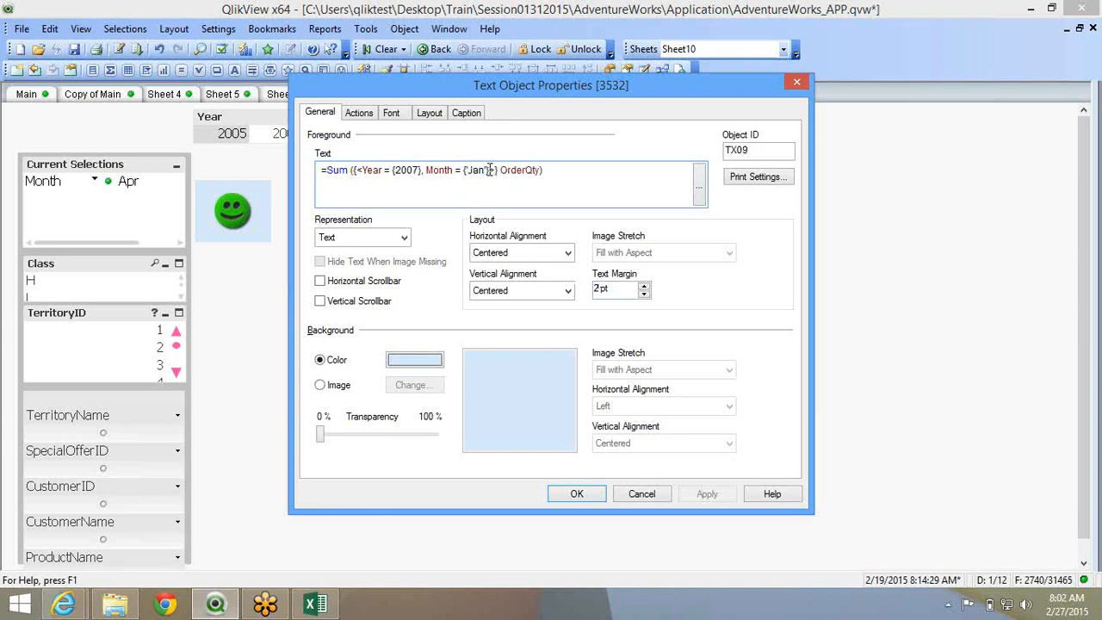
{"action": "type", "text": "m"}
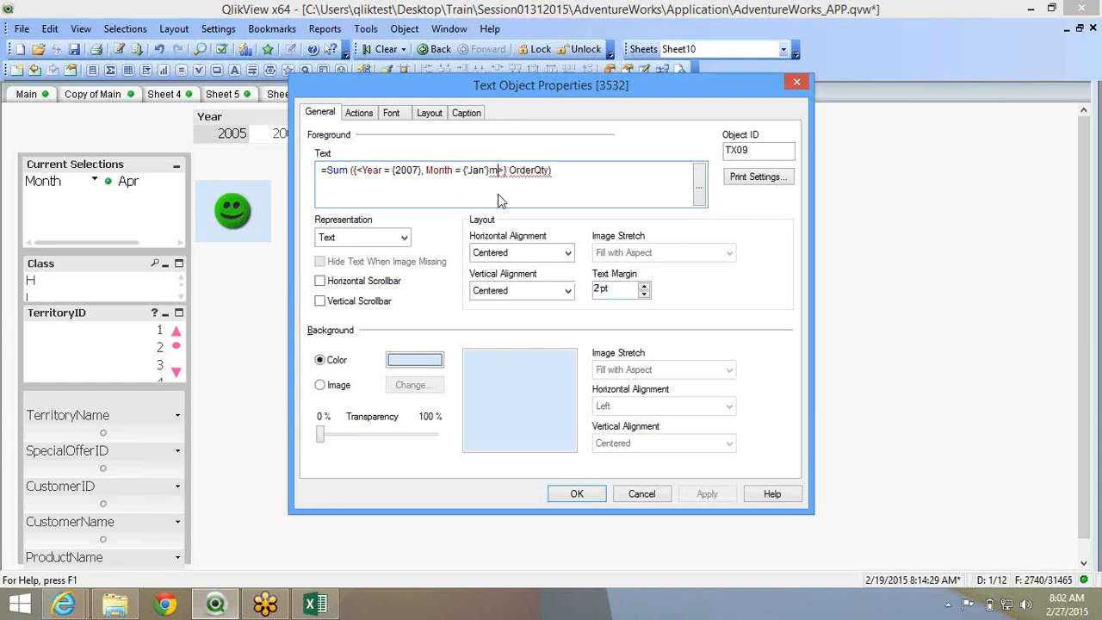
{"action": "key", "text": "BackSpace"}
{"action": "left_click_drag", "start_coordinate": [490, 169], "coordinate": [362, 171]}
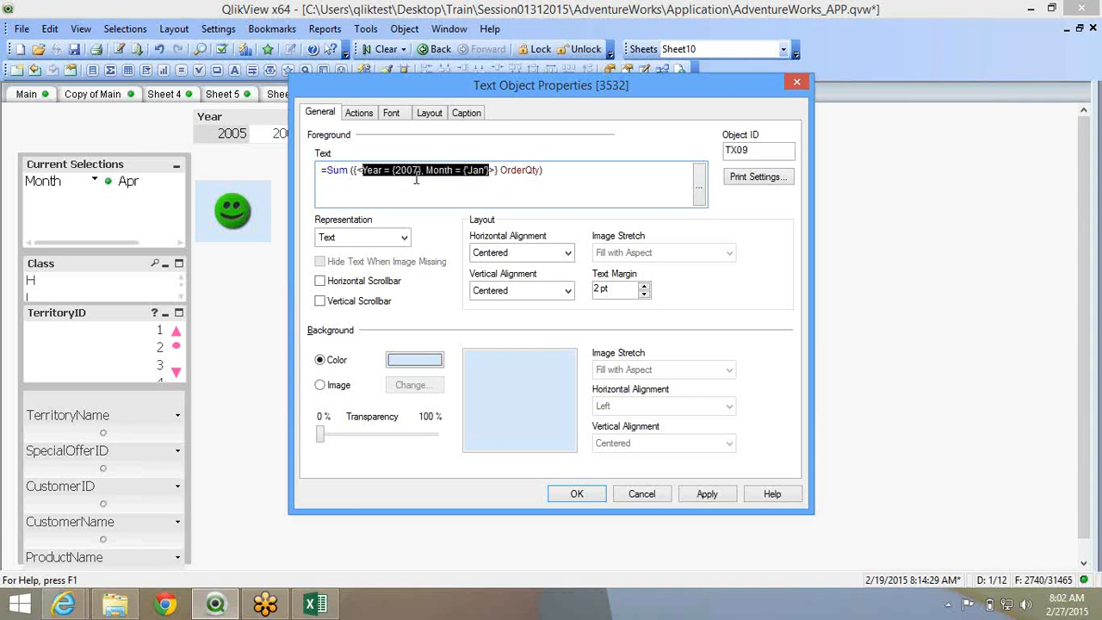
Add 2006 beside 2007 in the Year condition of the text object's set expression and apply the change
{"action": "left_click", "coordinate": [414, 176]}
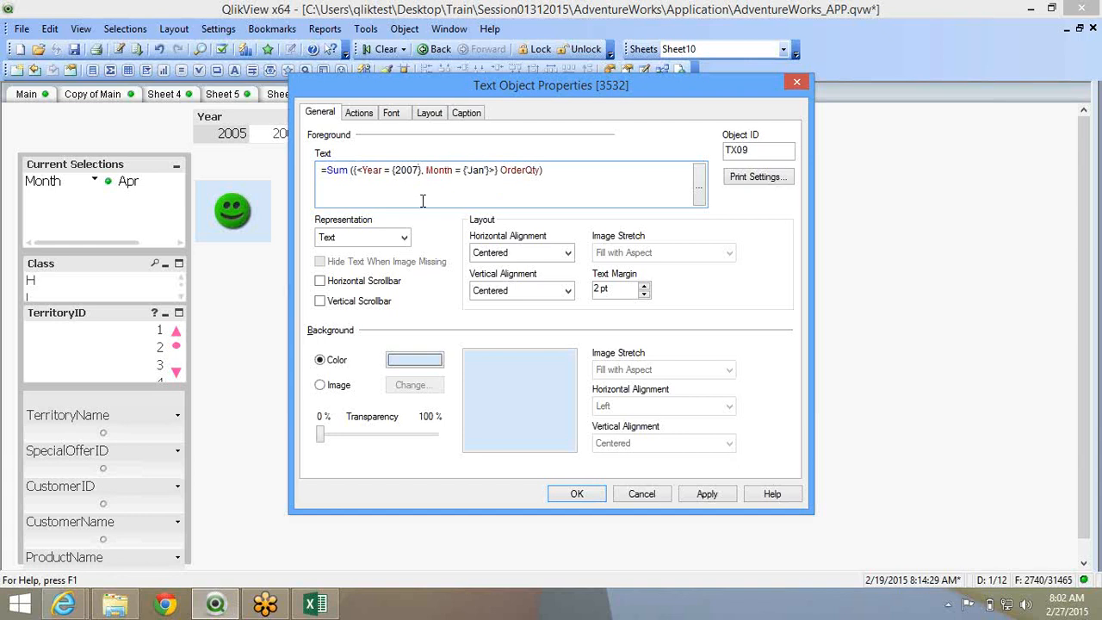
{"action": "type", "text": "m"}
{"action": "key", "text": "BackSpace"}
{"action": "type", "text": ","}
{"action": "type", "text": "200"}
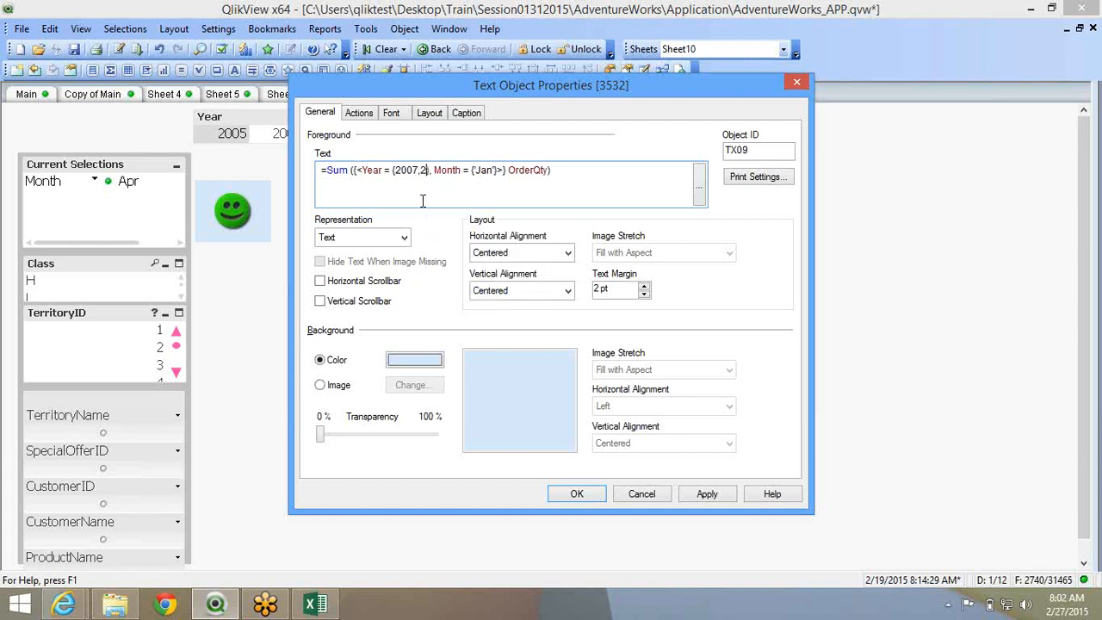
{"action": "key", "text": "BackSpace"}
{"action": "key", "text": "BackSpace"}
{"action": "type", "text": "006"}
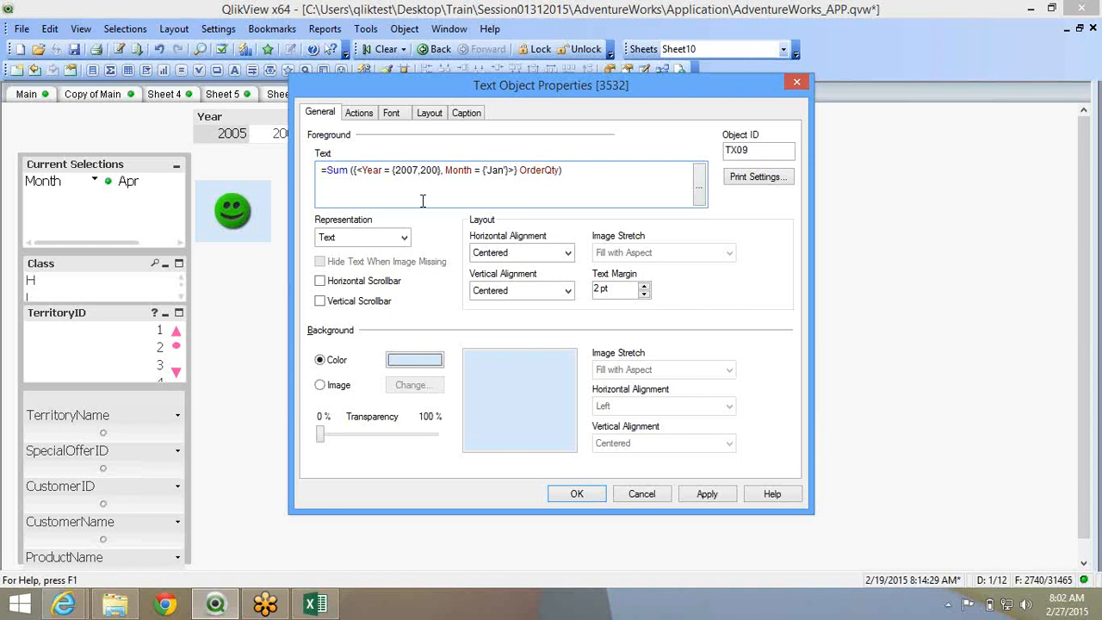
{"action": "left_click", "coordinate": [575, 493]}
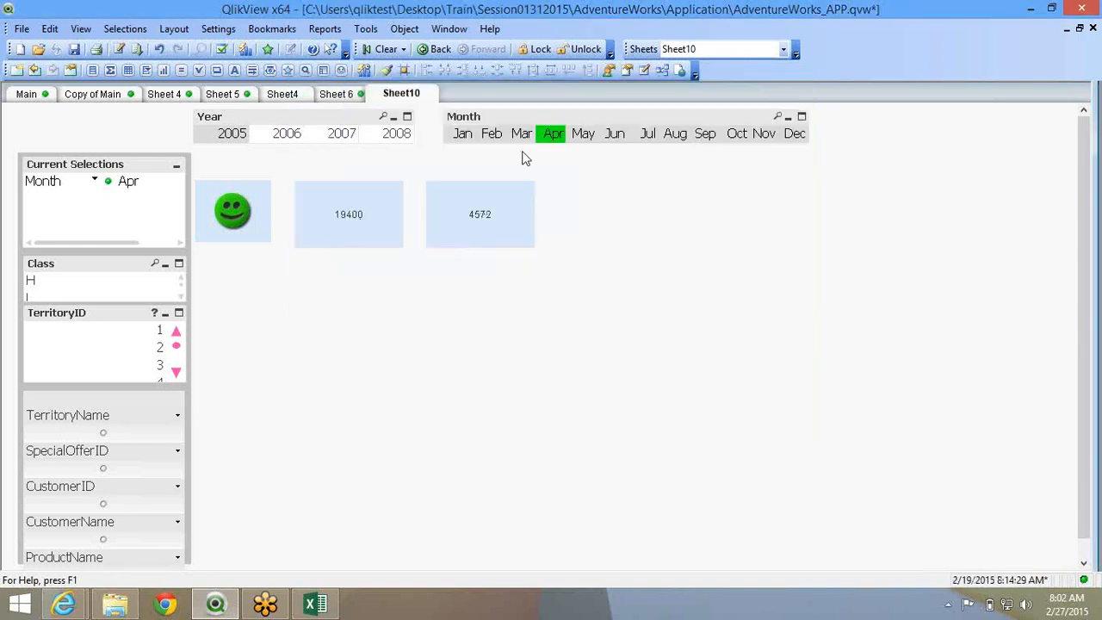
Reopen the properties of the text object with the set expression and examine its Year and Month conditions
{"action": "right_click", "coordinate": [480, 232]}
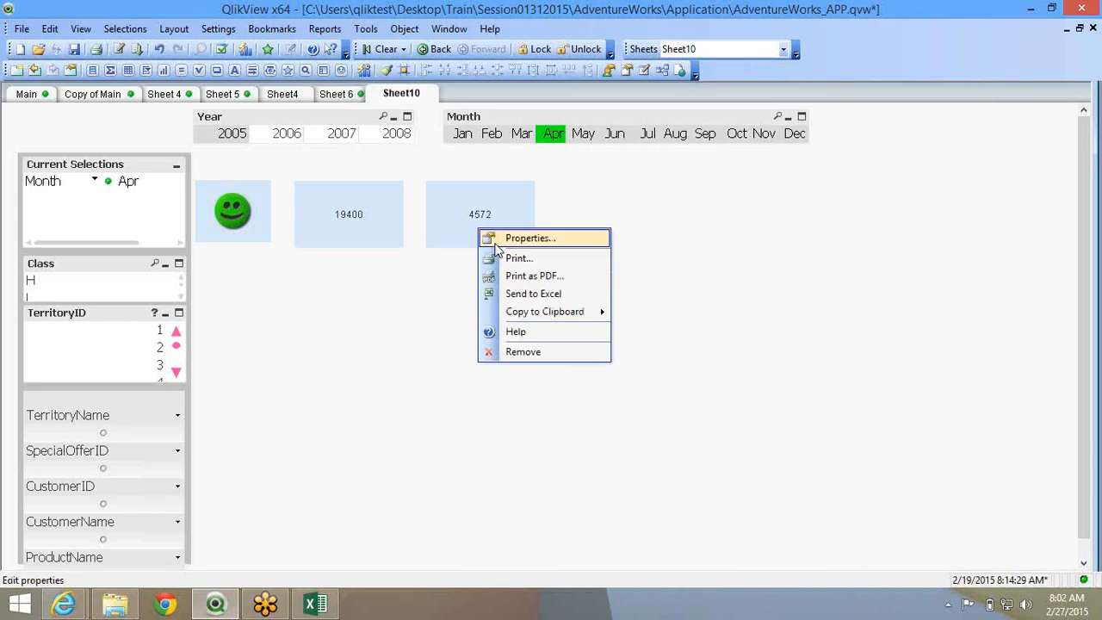
{"action": "left_click", "coordinate": [497, 242]}
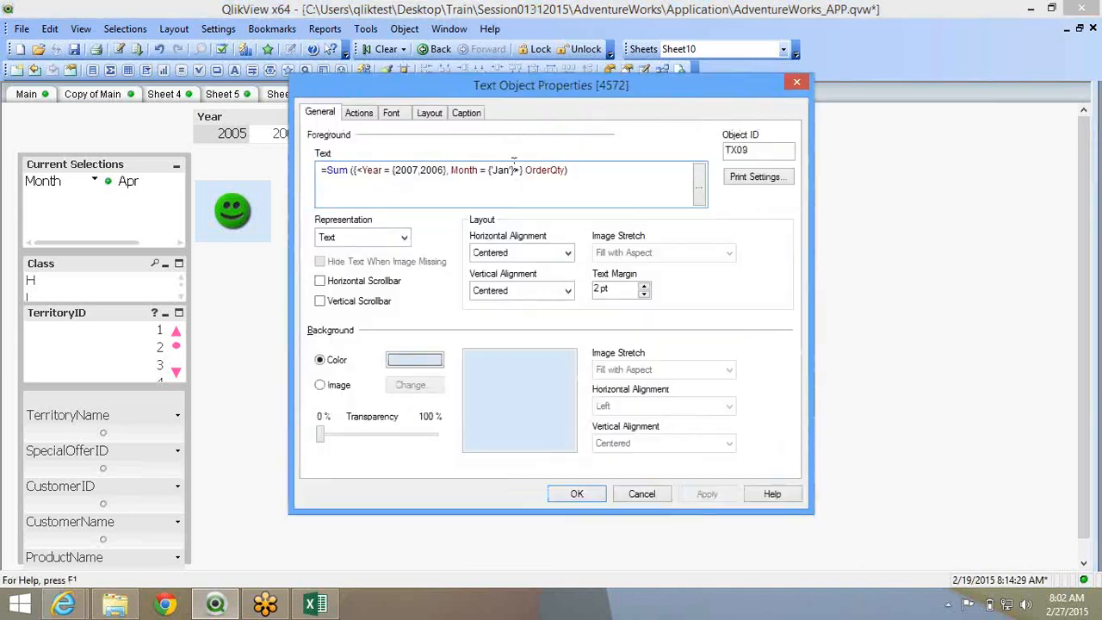
{"action": "left_click", "coordinate": [577, 494]}
{"action": "right_click", "coordinate": [476, 221]}
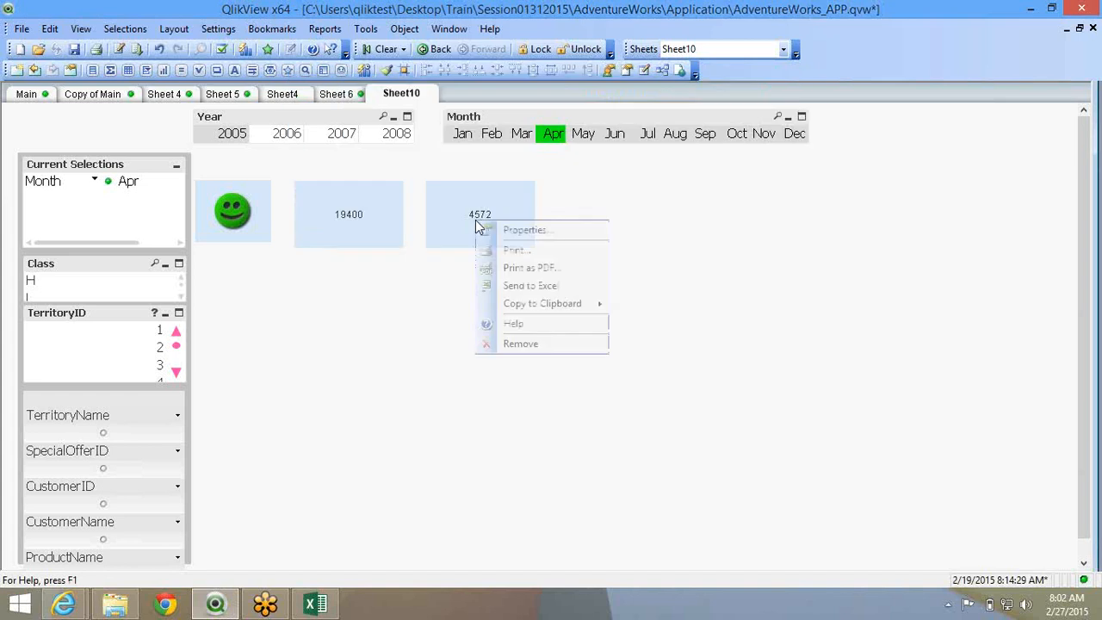
{"action": "left_click", "coordinate": [495, 238]}
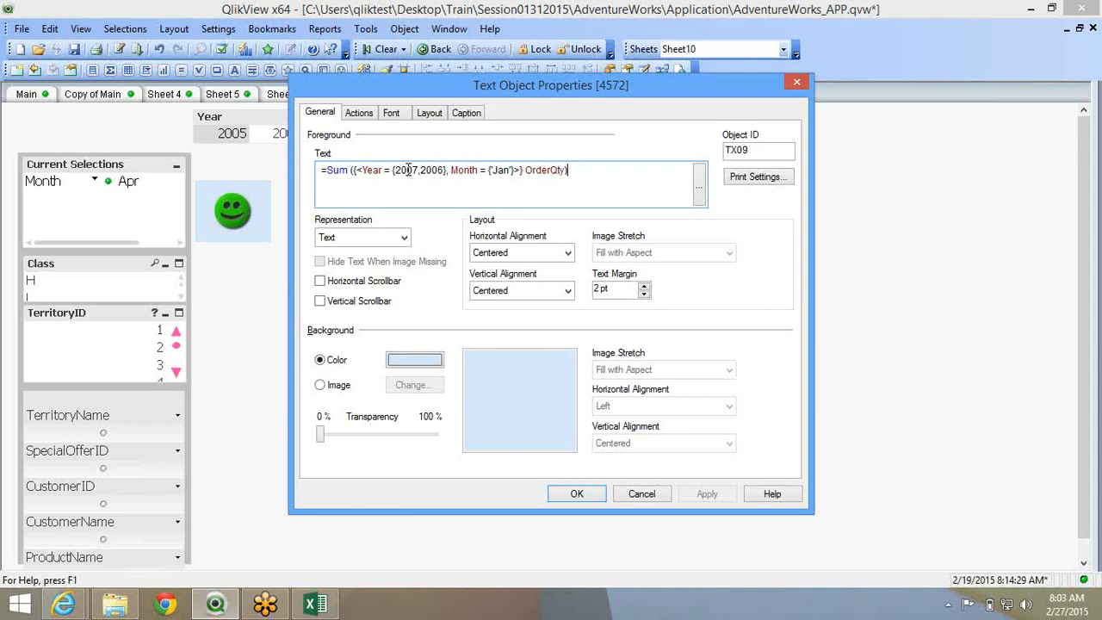
Search the computer for Word 2013, launch it and create a blank document
{"action": "left_click", "coordinate": [1091, 68]}
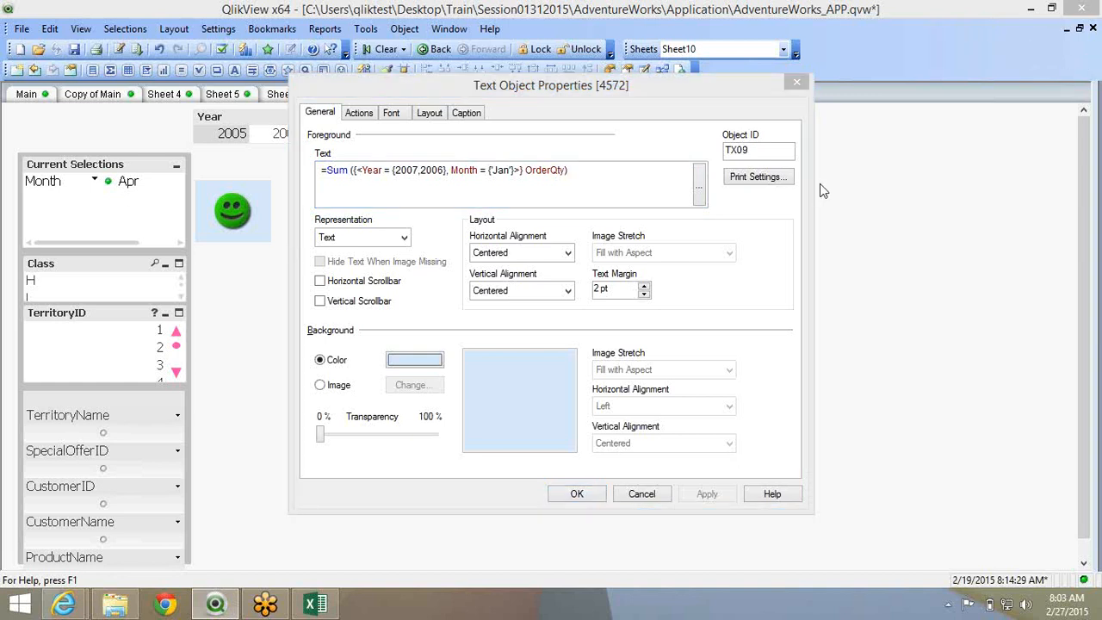
{"action": "left_click", "coordinate": [773, 241]}
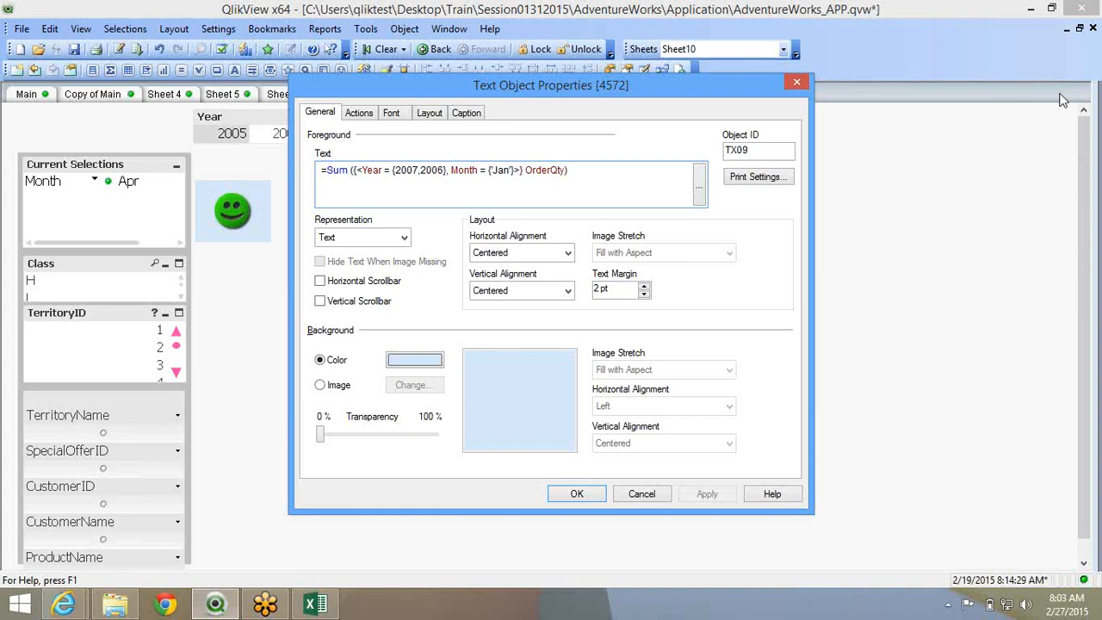
{"action": "mouse_move", "coordinate": [1095, 82]}
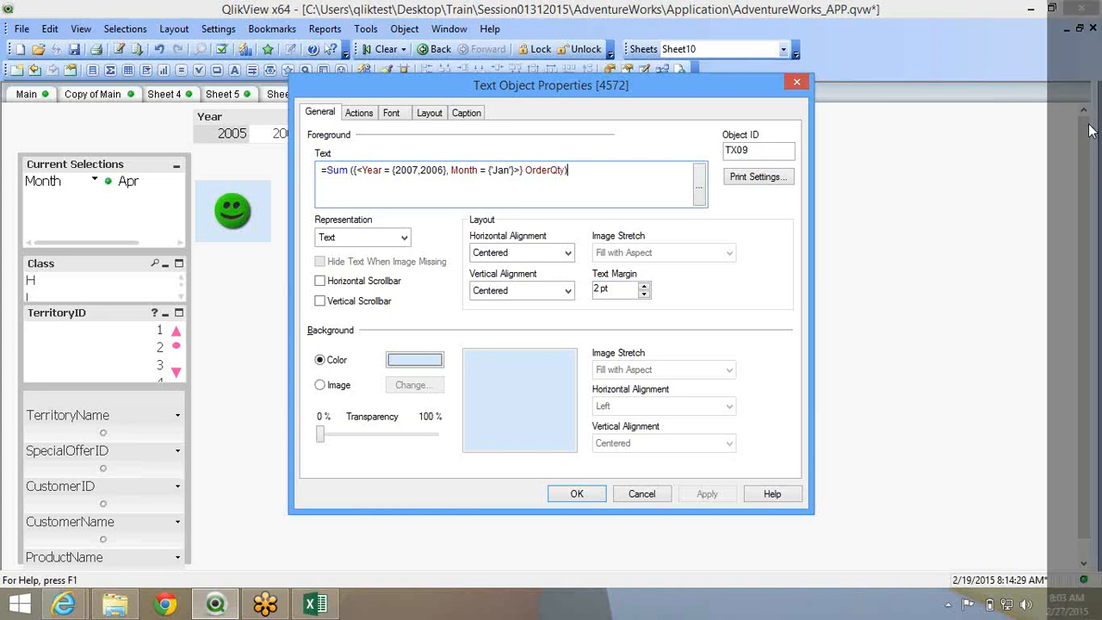
{"action": "left_click", "coordinate": [1071, 144]}
{"action": "type", "text": "word"}
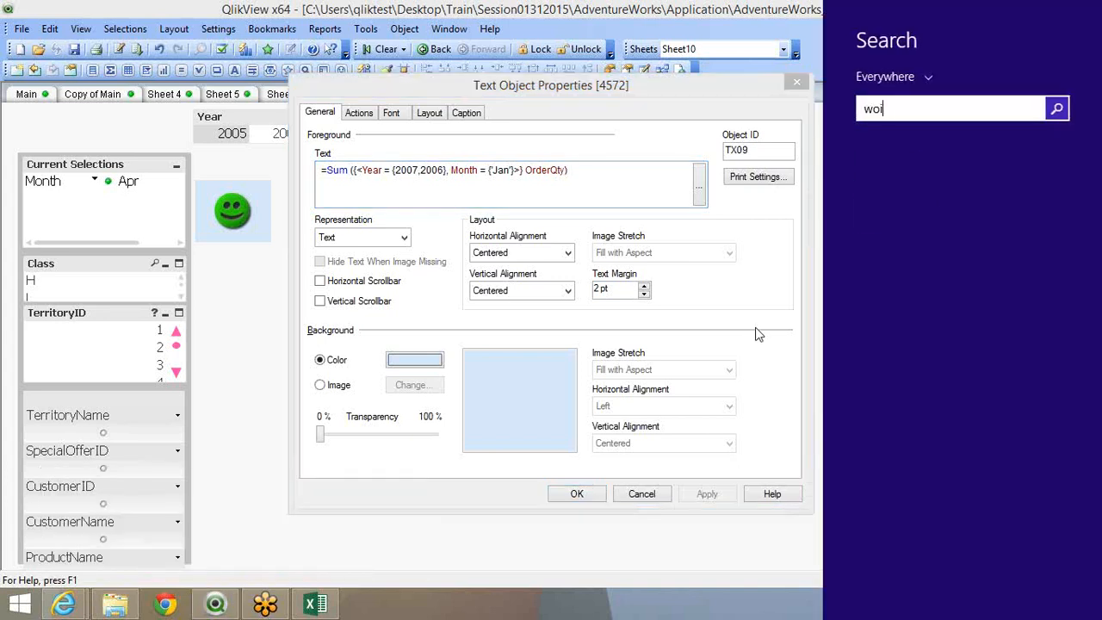
{"action": "key", "text": "BackSpace"}
{"action": "key", "text": "BackSpace"}
{"action": "key", "text": "BackSpace"}
{"action": "key", "text": "BackSpace"}
{"action": "type", "text": "word 2013"}
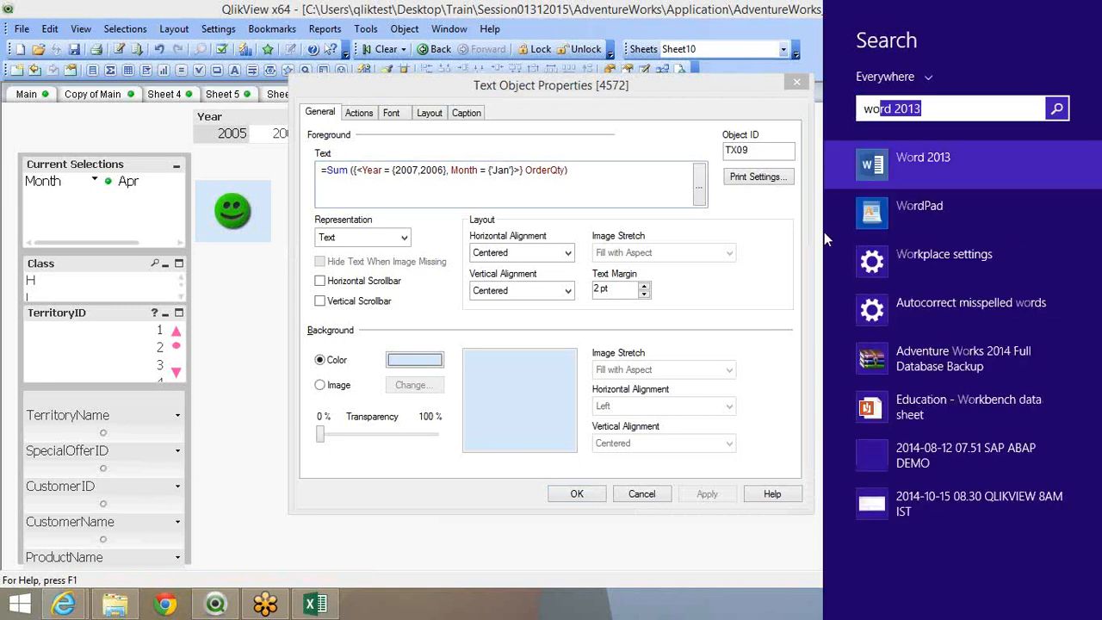
{"action": "left_click", "coordinate": [872, 172]}
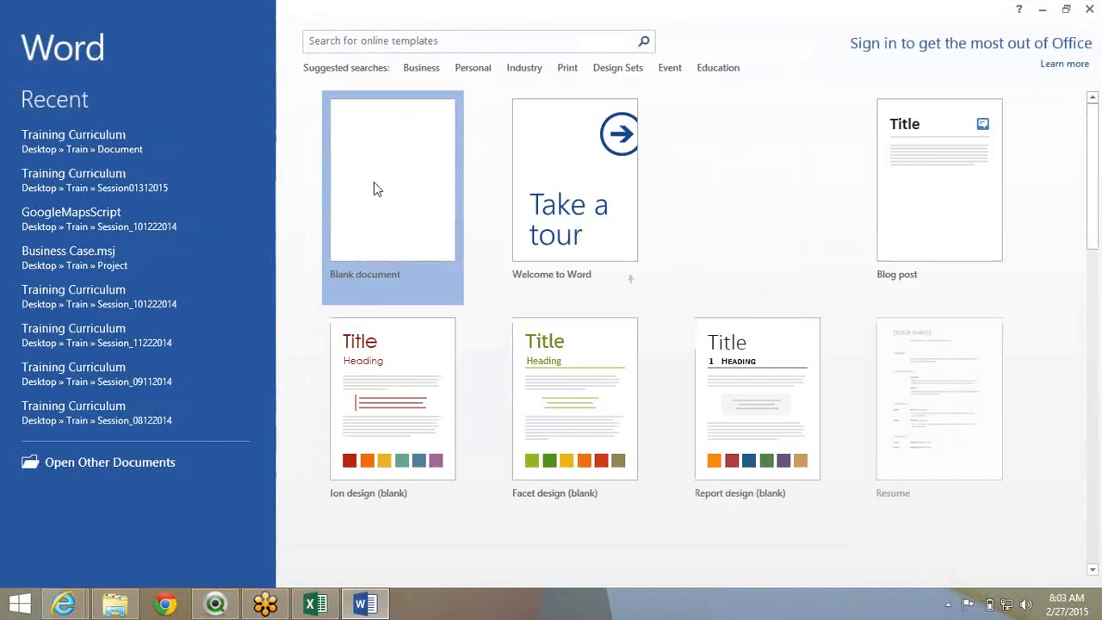
{"action": "left_click", "coordinate": [374, 184]}
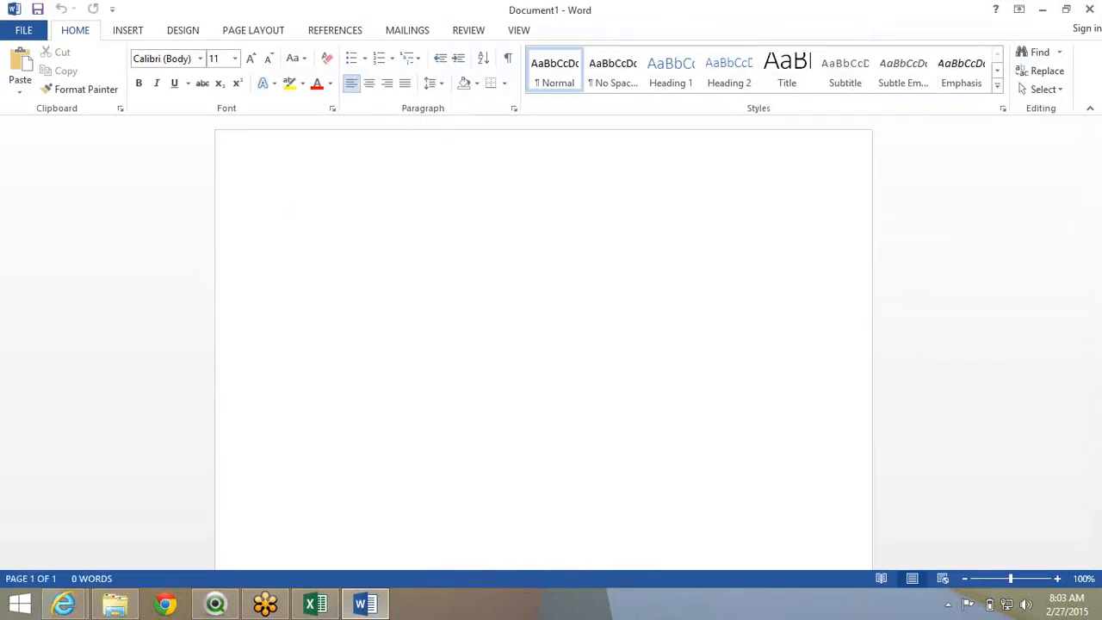
Set the font size to 24 in the empty Word document
{"action": "type", "text": "Sen"}
{"action": "key", "text": "BackSpace"}
{"action": "key", "text": "BackSpace"}
{"action": "key", "text": "BackSpace"}
{"action": "left_click", "coordinate": [250, 58]}
{"action": "left_click", "coordinate": [251, 59]}
{"action": "left_click", "coordinate": [251, 59]}
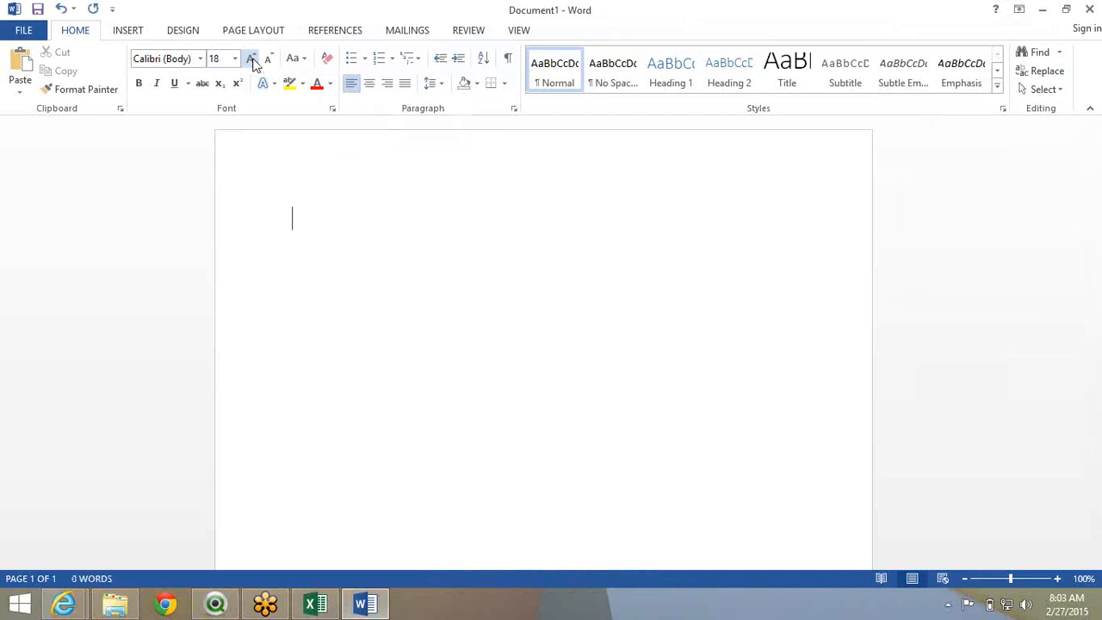
{"action": "left_click", "coordinate": [250, 58]}
{"action": "left_click", "coordinate": [251, 58]}
{"action": "left_click", "coordinate": [250, 59]}
Write the basic aggregation "Sum( Orderqty)" on the first line of the document
{"action": "type", "text": "Sum"}
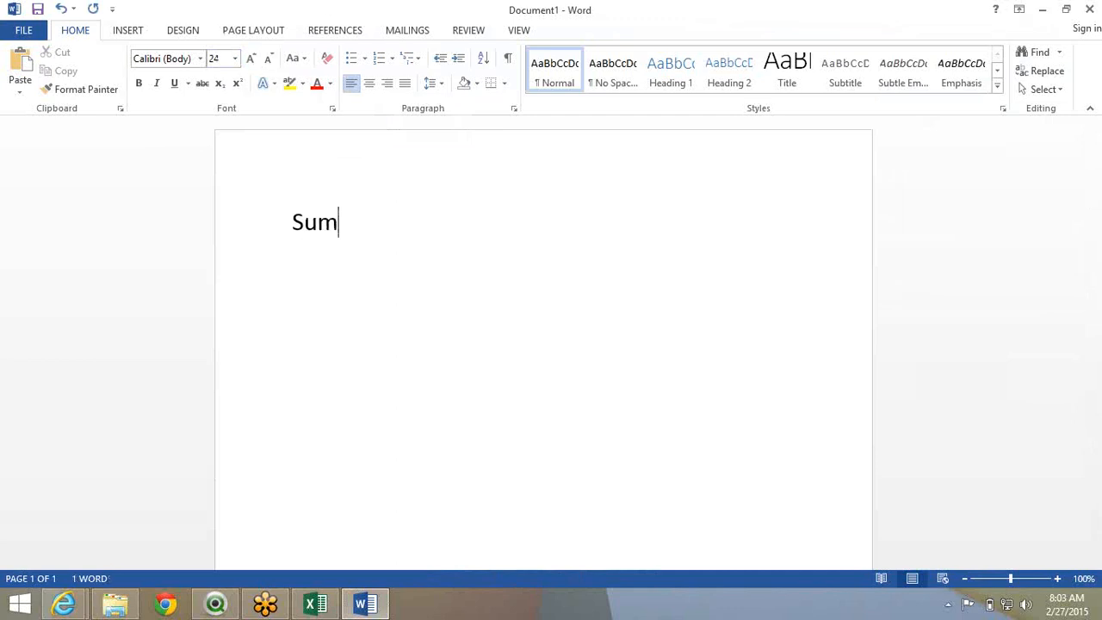
{"action": "type", "text": "( Orderqty"}
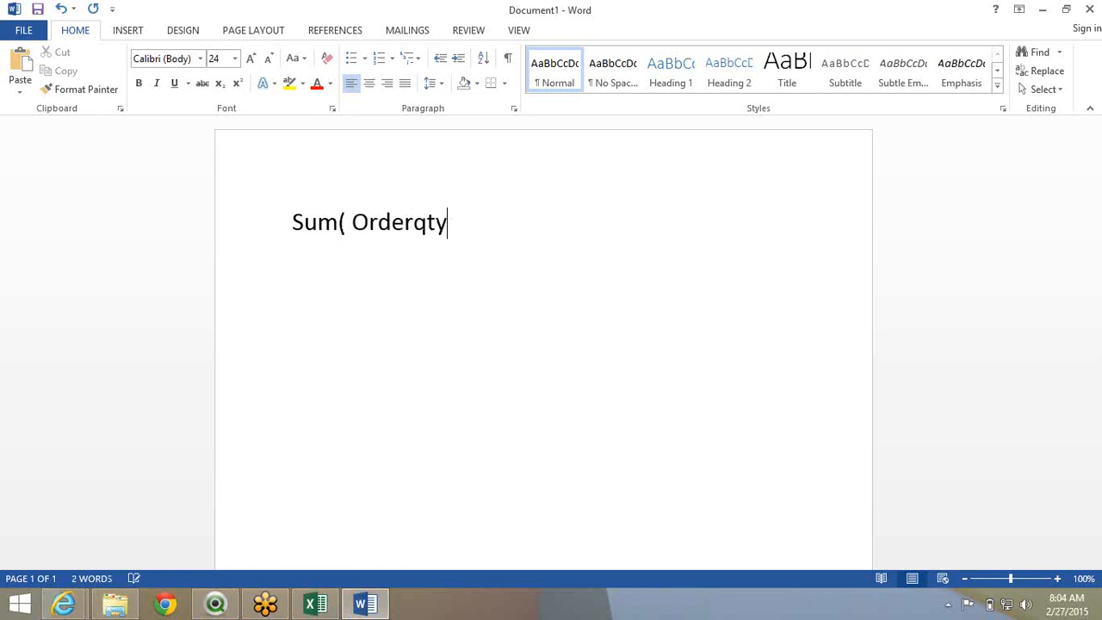
{"action": "type", "text": ")"}
Insert a pair of curly braces before Orderqty inside the Sum parentheses, with an opening angle bracket within them
{"action": "key", "text": "Left"}
{"action": "key", "text": "Left"}
{"action": "key", "text": "Right"}
{"action": "type", "text": "{}"}
{"action": "key", "text": "Left"}
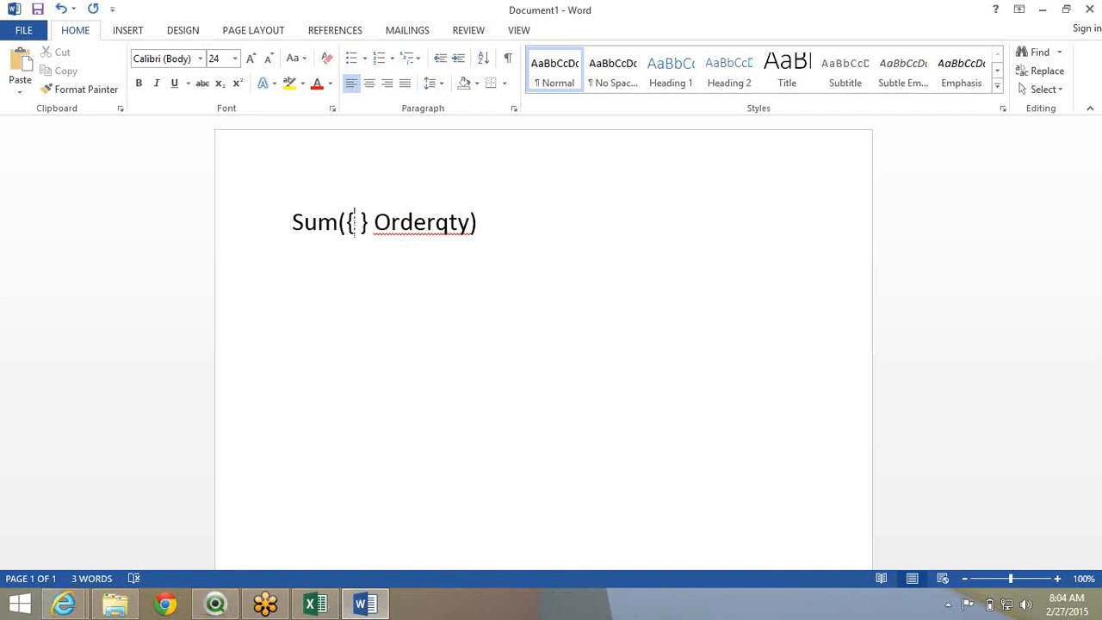
{"action": "type", "text": "<"}
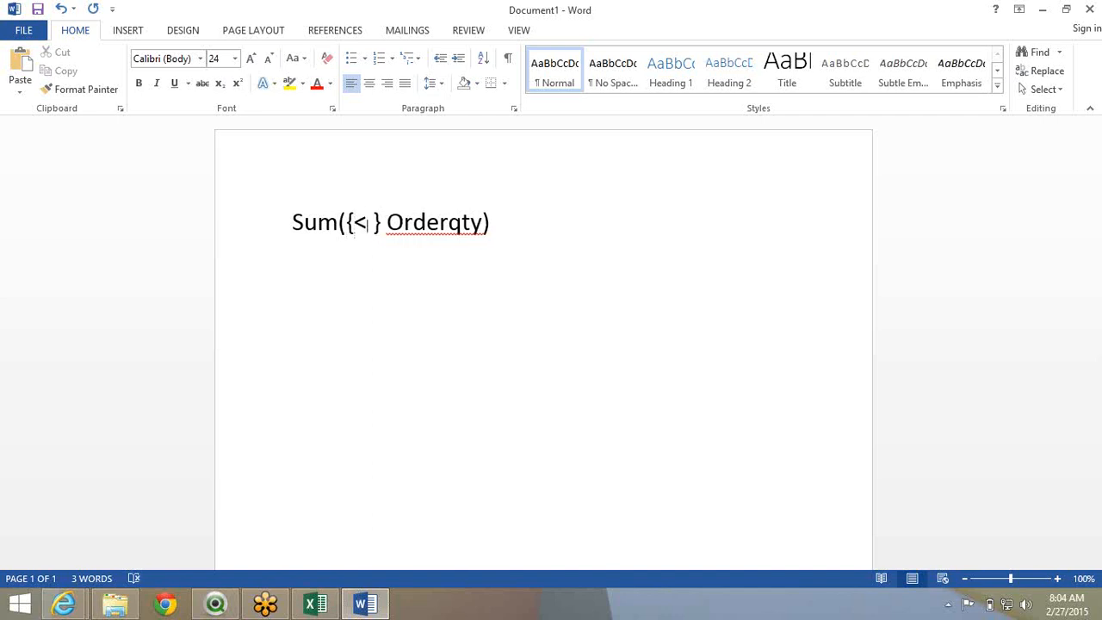
Add the closing > before the brace in the Sum expression and begin a "Year =" condition between the angle brackets
{"action": "key", "text": "Right"}
{"action": "type", "text": ">"}
{"action": "key", "text": "Left"}
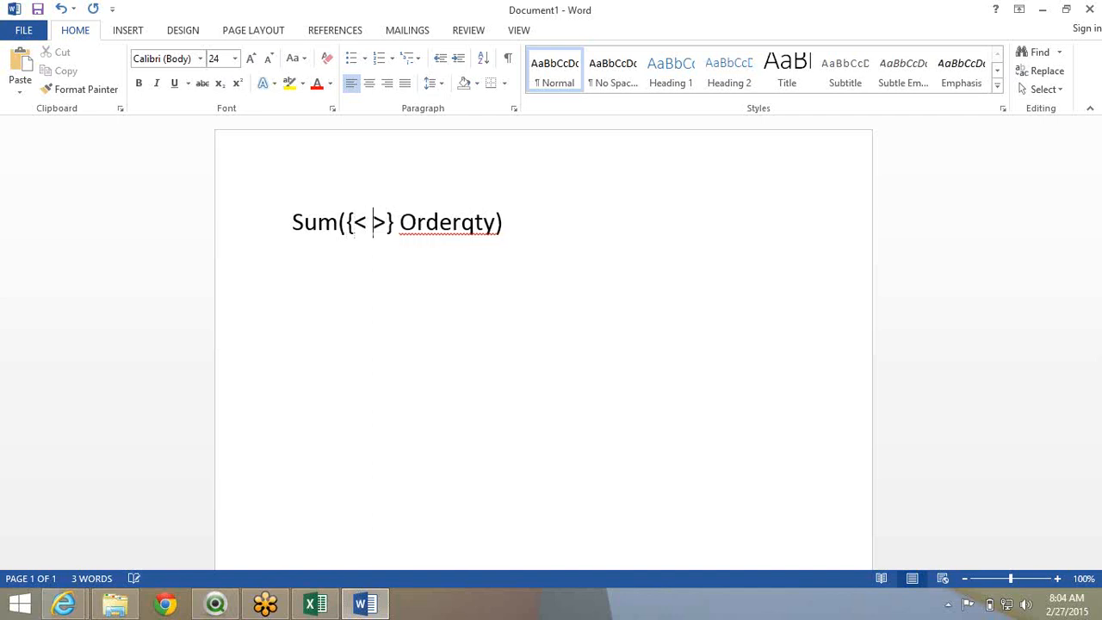
{"action": "key", "text": "shift+Left"}
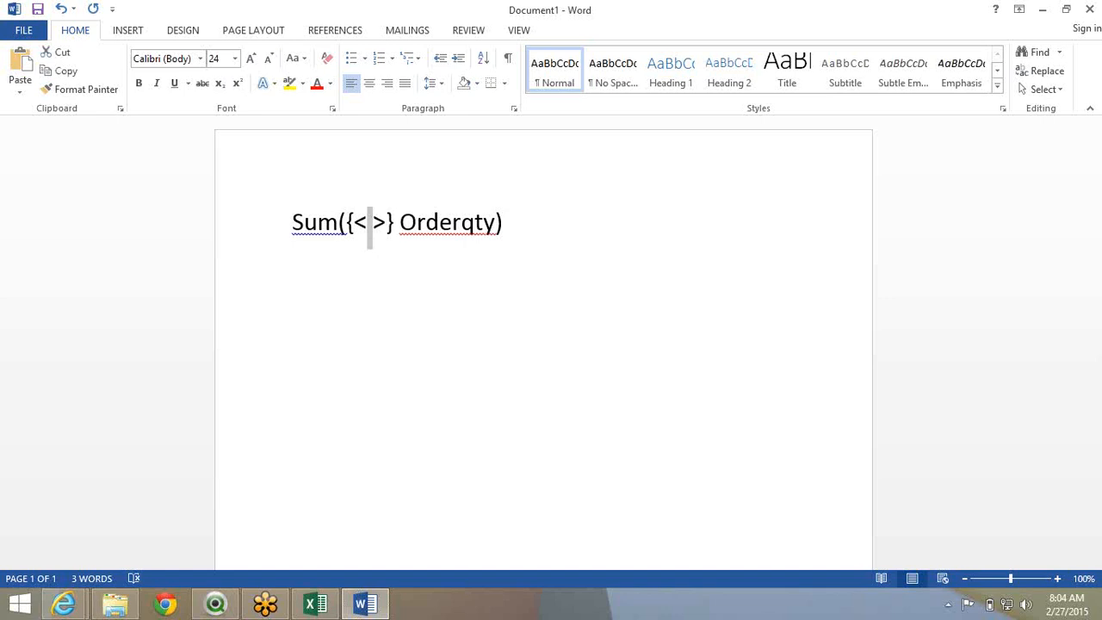
{"action": "key", "text": "shift+Left"}
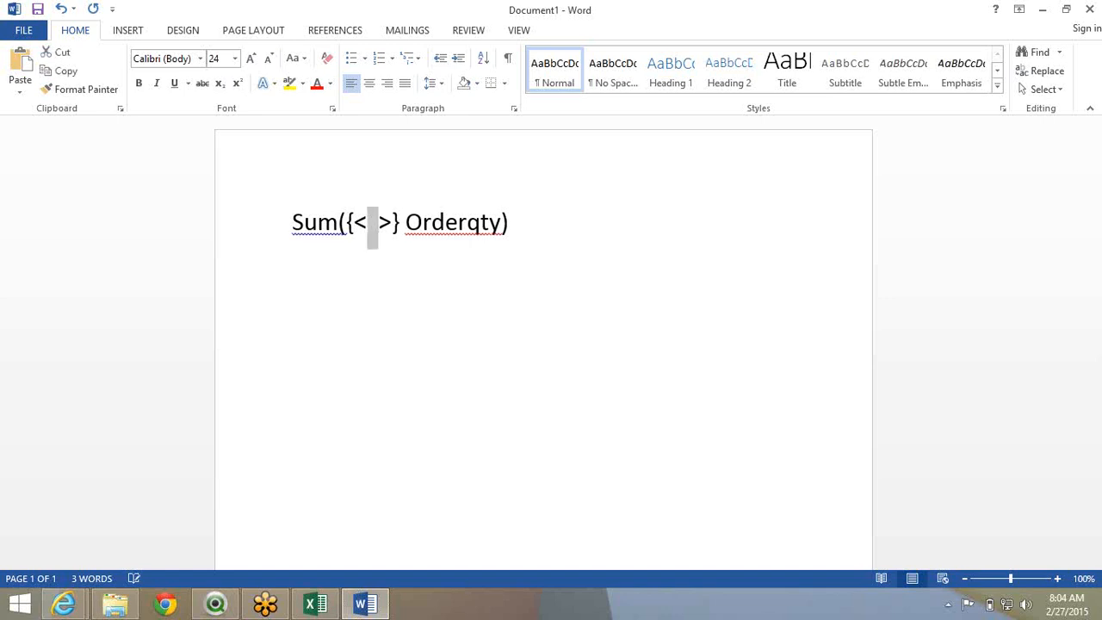
{"action": "type", "text": "Year ="}
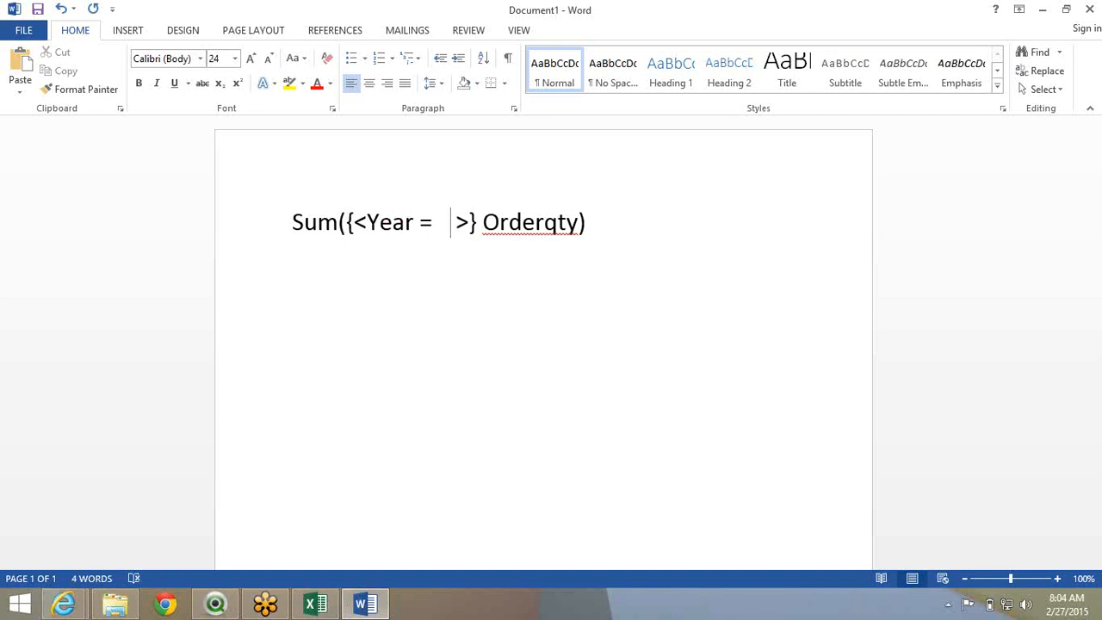
Complete the Year condition with the value set {2007,2006}
{"action": "key", "text": "Left"}
{"action": "type", "text": "{}"}
{"action": "key", "text": "Left"}
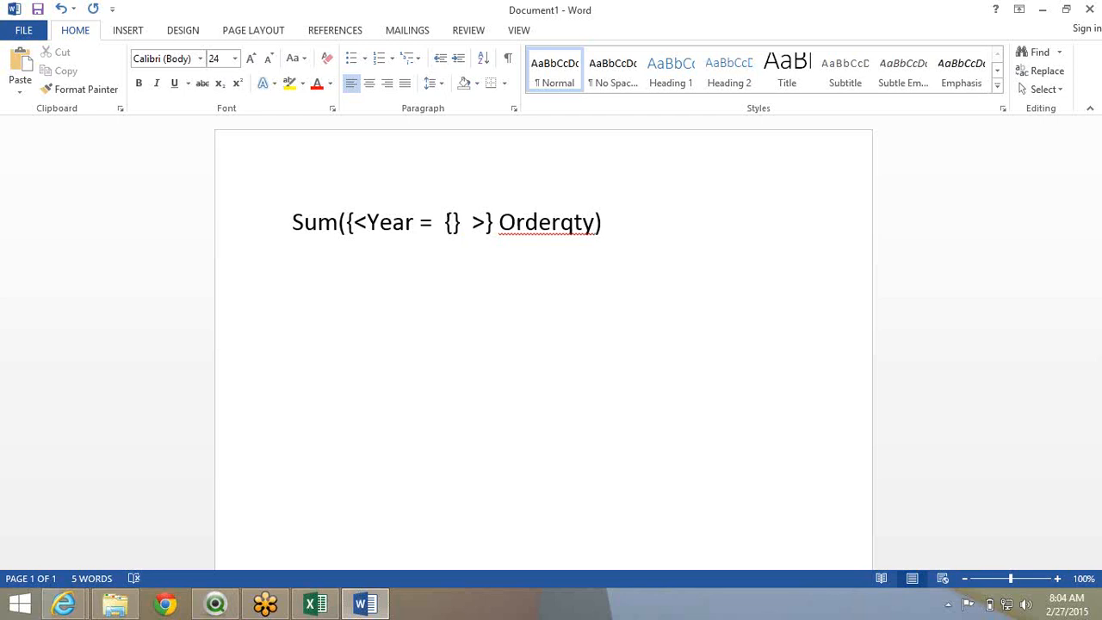
{"action": "double_click", "coordinate": [441, 221]}
{"action": "left_click", "coordinate": [455, 250]}
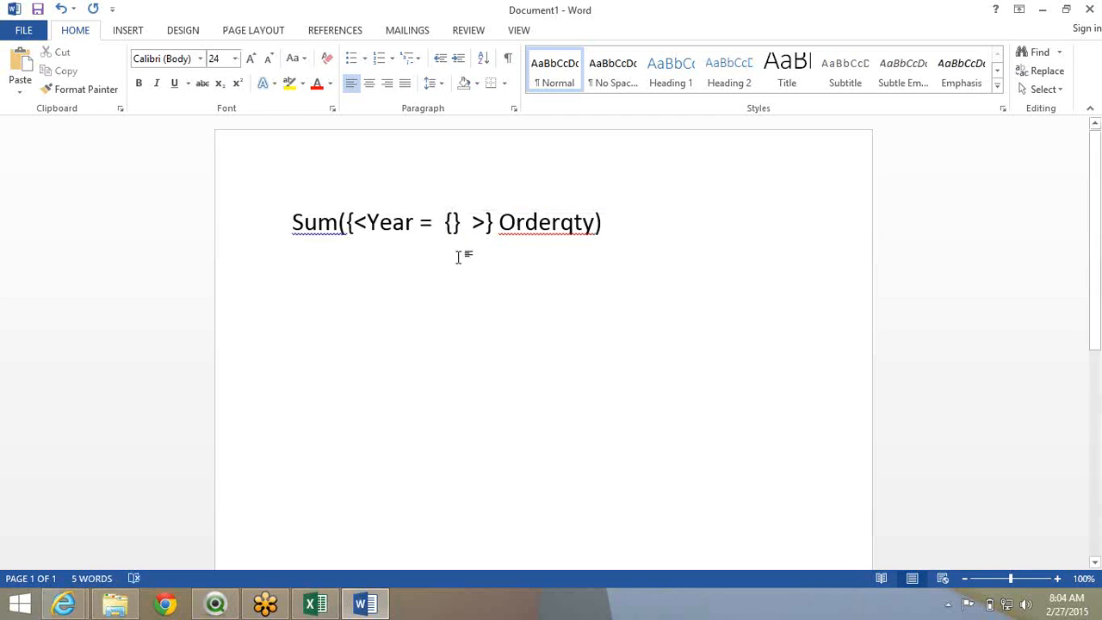
{"action": "type", "text": "200"}
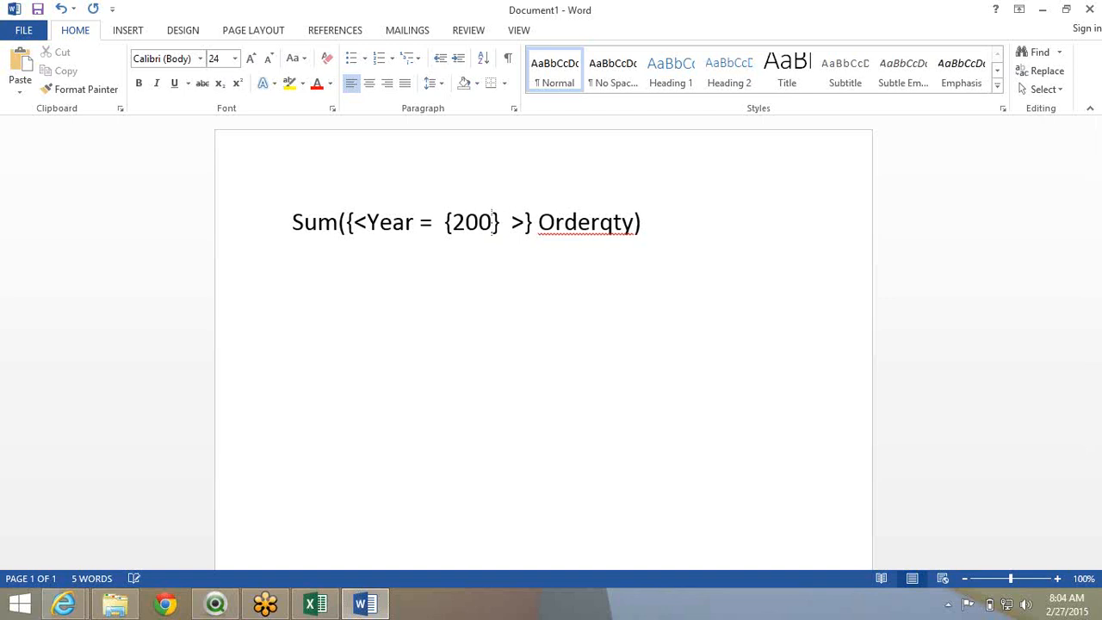
{"action": "type", "text": "7"}
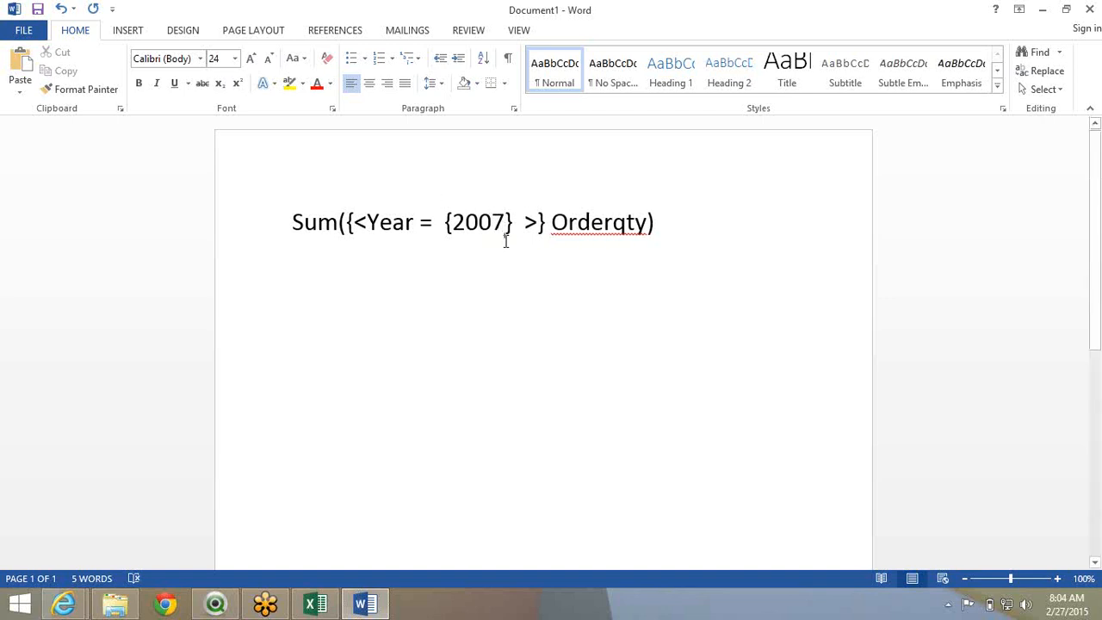
{"action": "type", "text": ",200"}
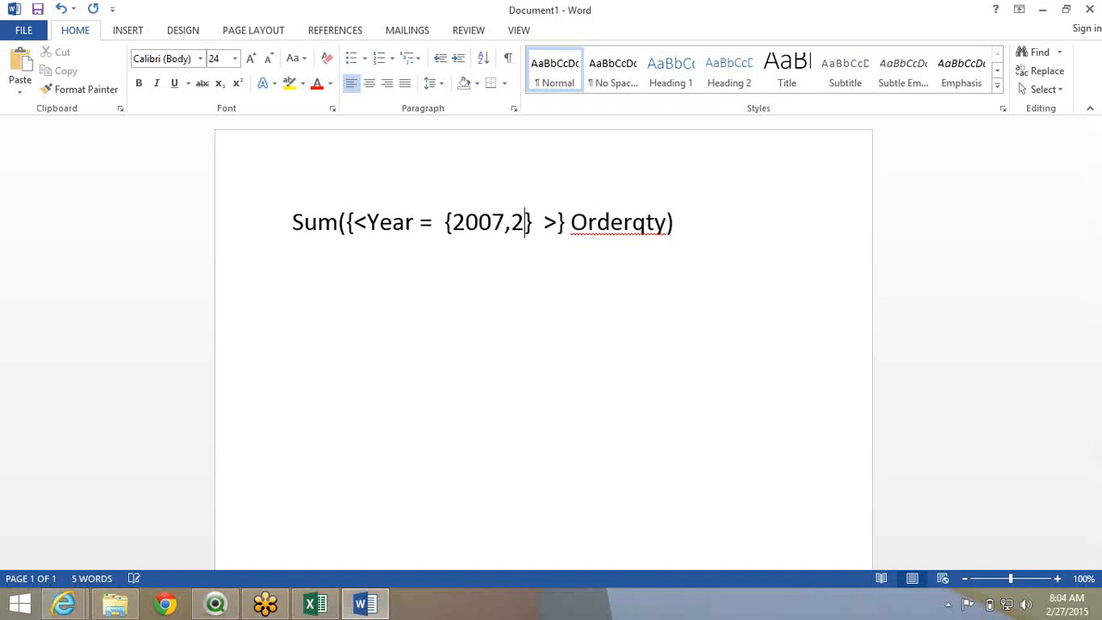
{"action": "type", "text": "6"}
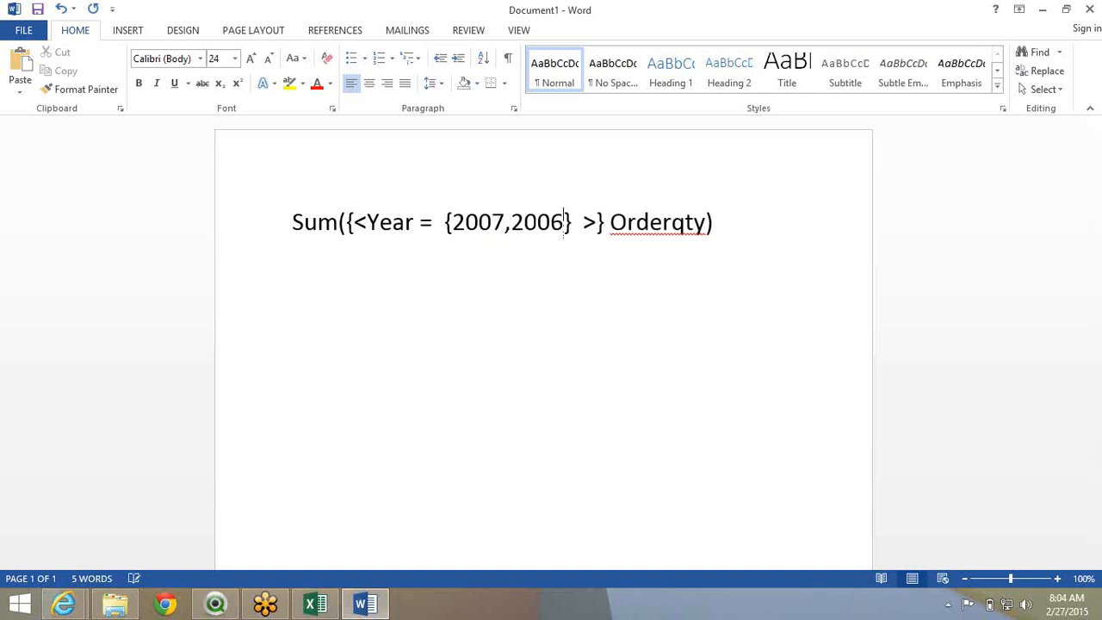
Add a comma after the Year set and start a "Month =" condition on a new line
{"action": "left_click", "coordinate": [577, 222]}
{"action": "type", "text": ","}
{"action": "key", "text": "Return"}
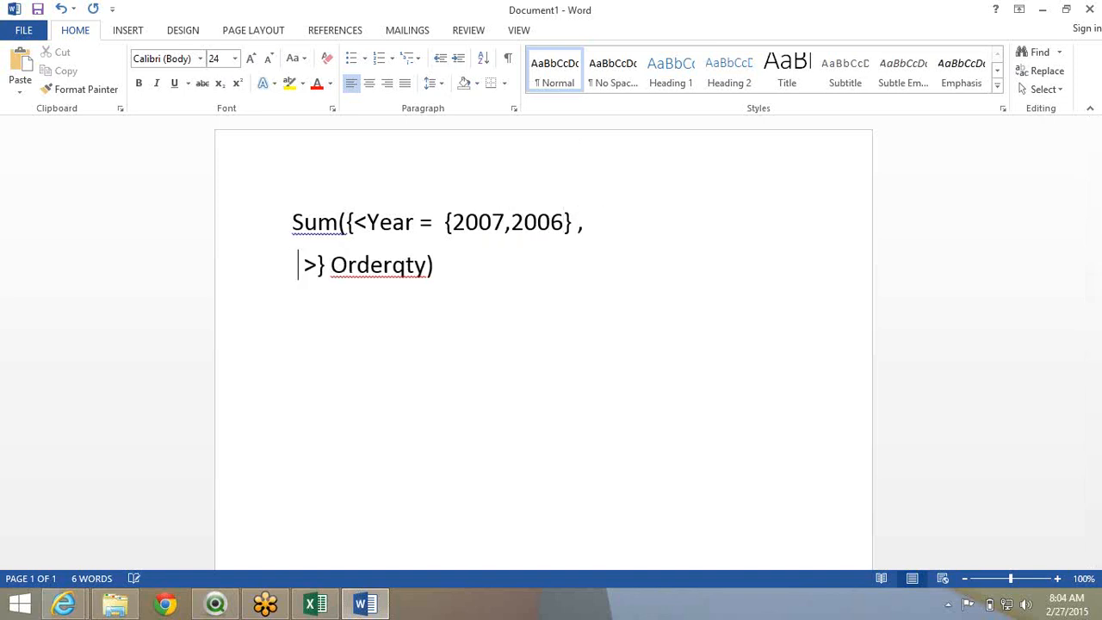
{"action": "type", "text": "Month"}
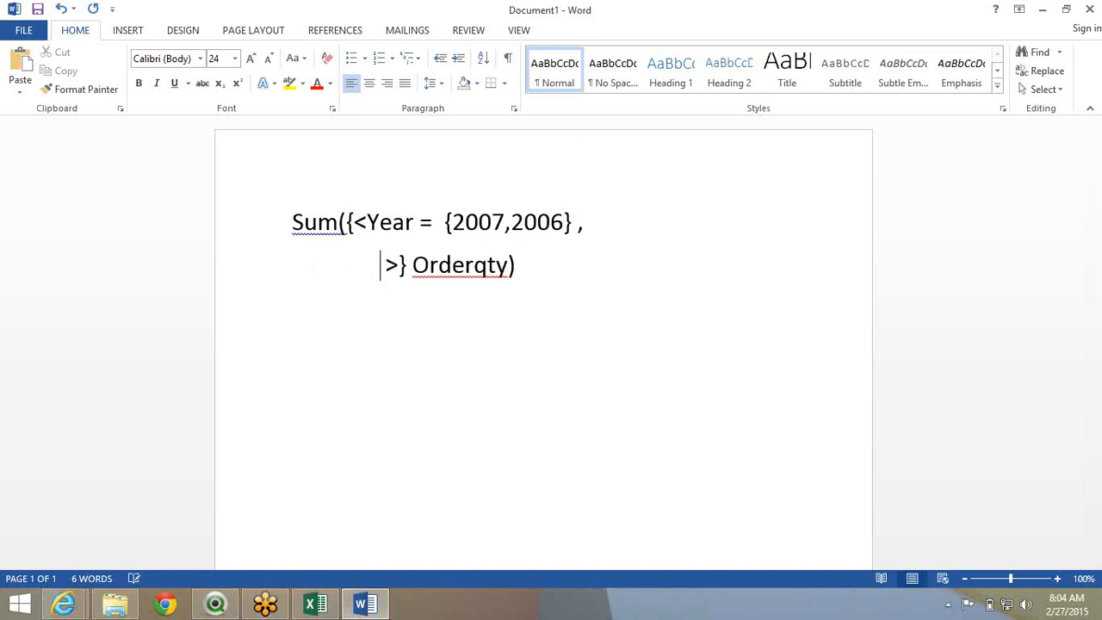
{"action": "type", "text": " ="}
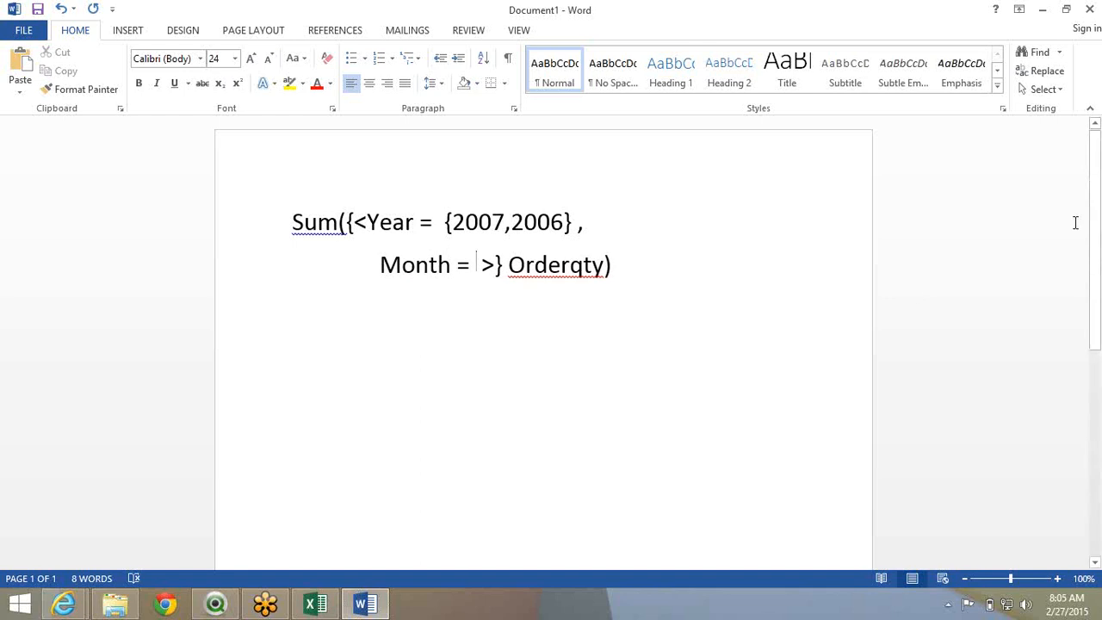
Complete the Month condition with the quoted value set {'Jan', 'Feb'}
{"action": "left_click", "coordinate": [1093, 232]}
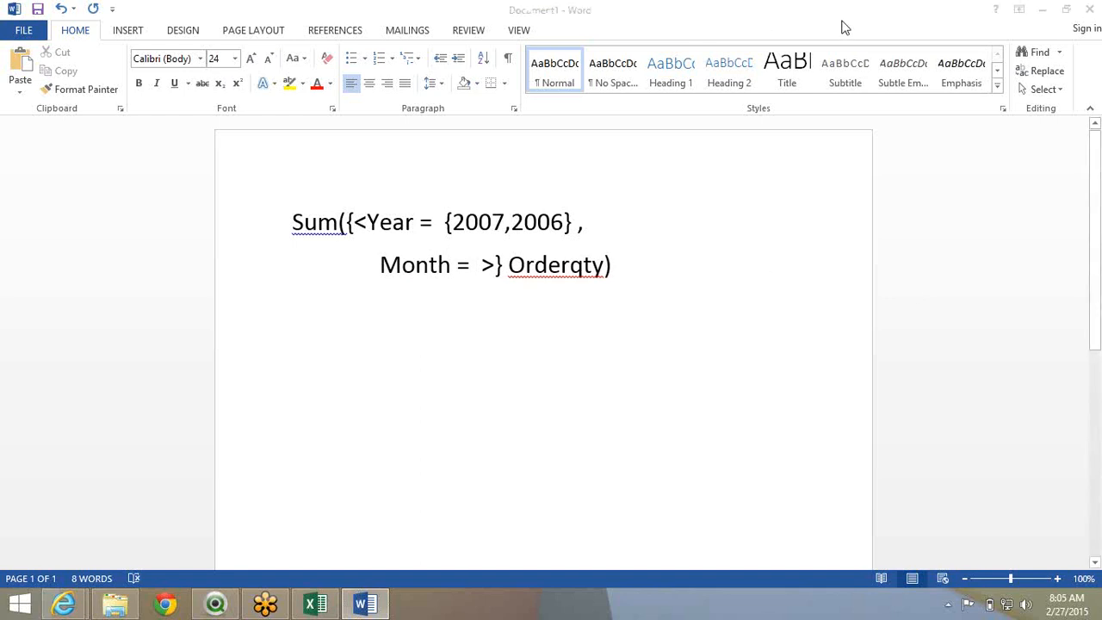
{"action": "left_click", "coordinate": [471, 265]}
{"action": "type", "text": "{}"}
{"action": "key", "text": "Left"}
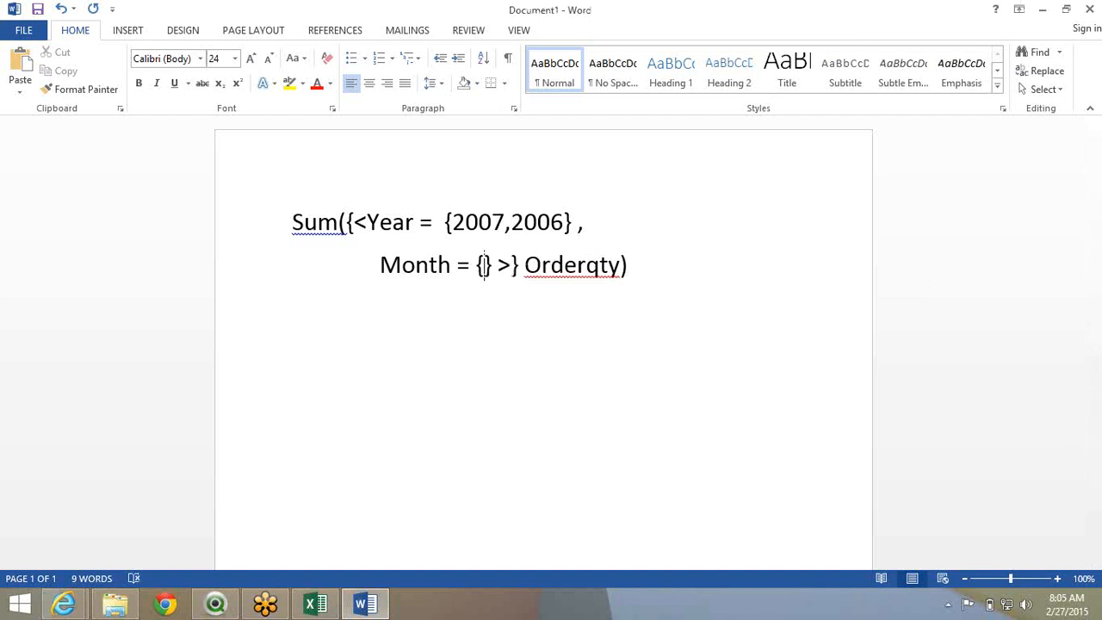
{"action": "type", "text": "'Jn"}
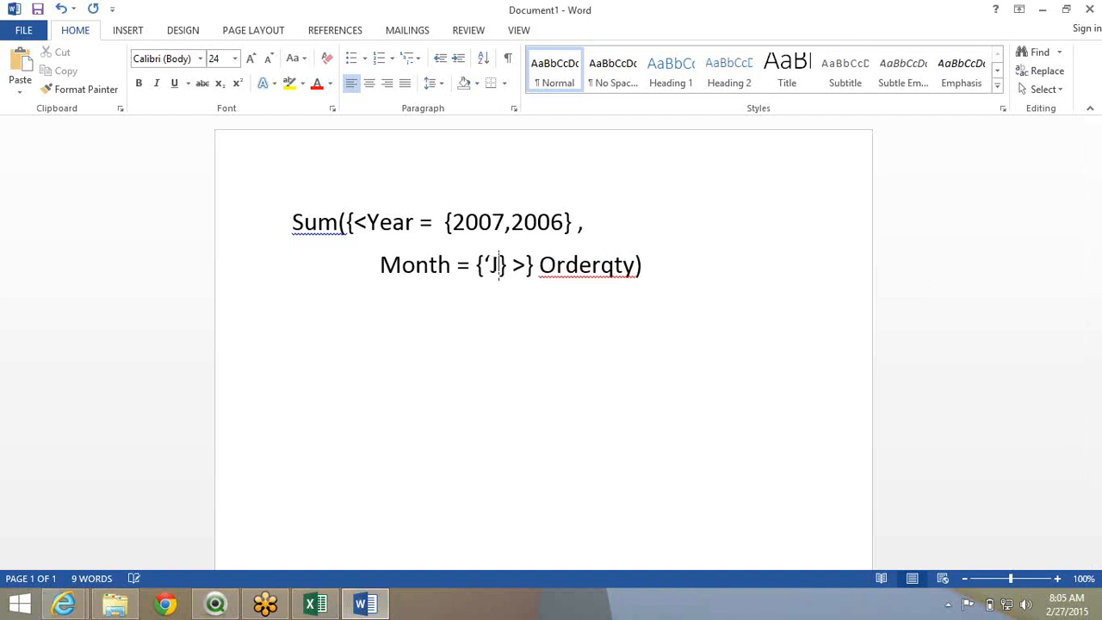
{"action": "key", "text": "BackSpace"}
{"action": "type", "text": "an"}
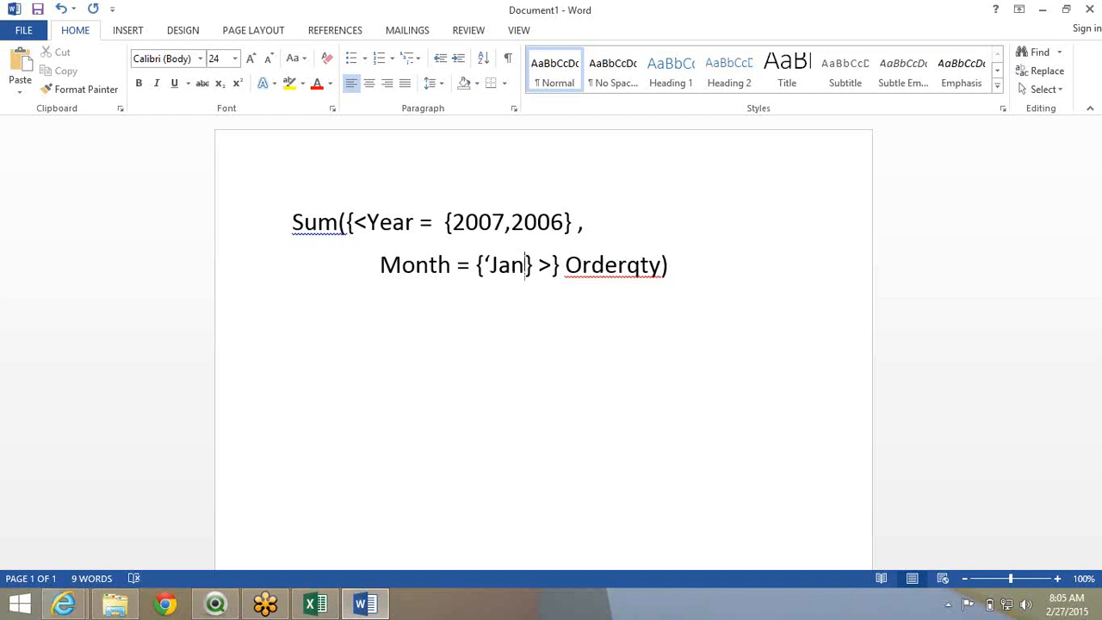
{"action": "key", "text": "Return"}
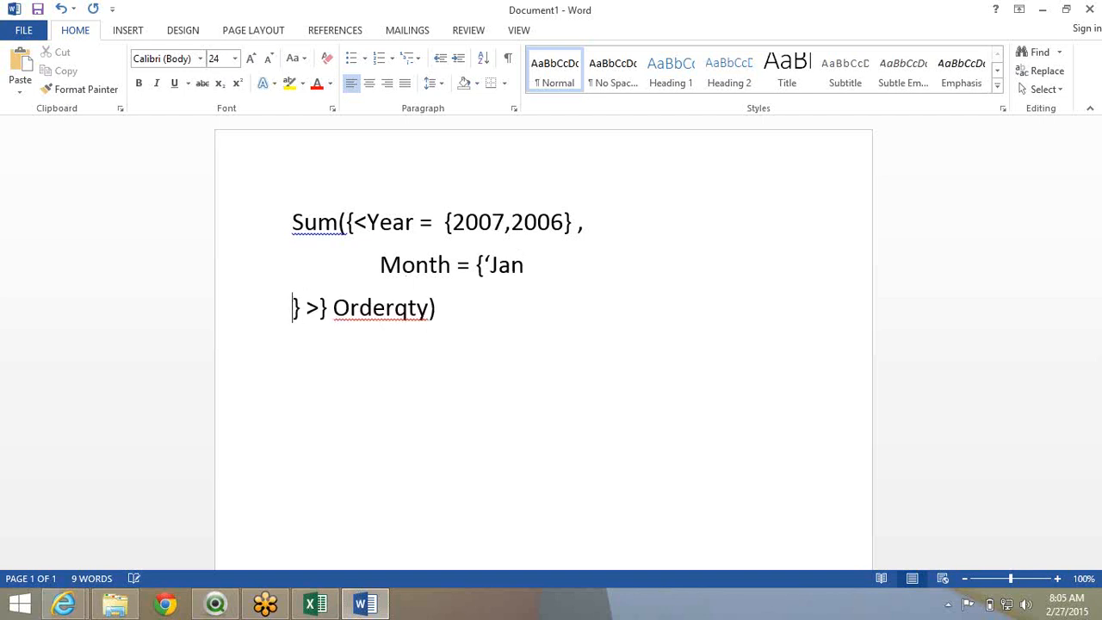
{"action": "key", "text": "BackSpace"}
{"action": "key", "text": "BackSpace"}
{"action": "type", "text": "n"}
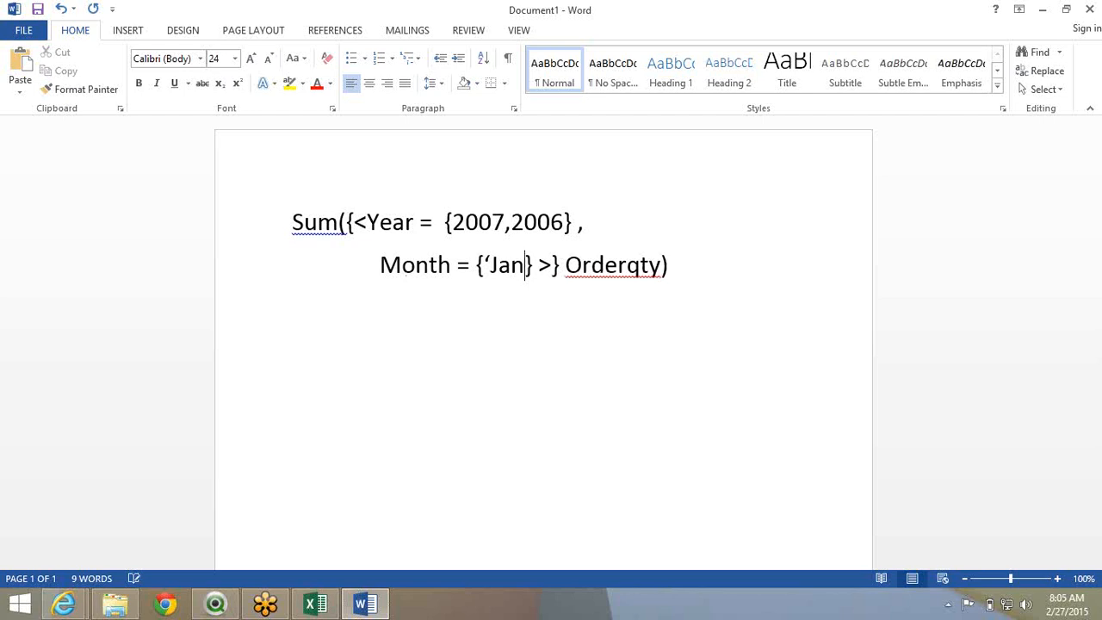
{"action": "type", "text": "', '"}
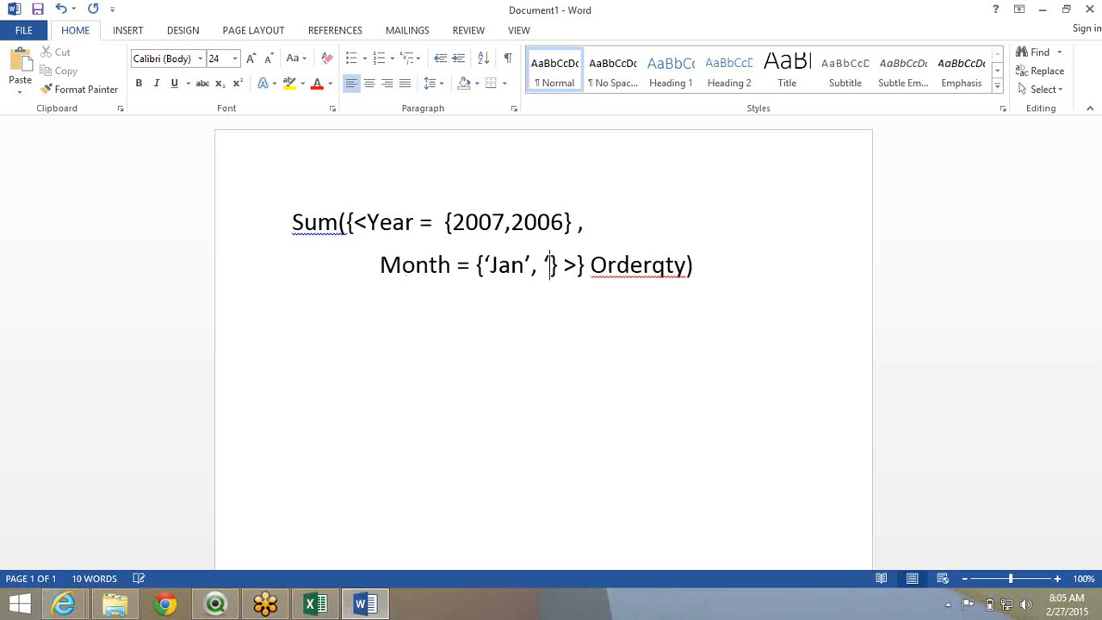
{"action": "type", "text": "Feb'"}
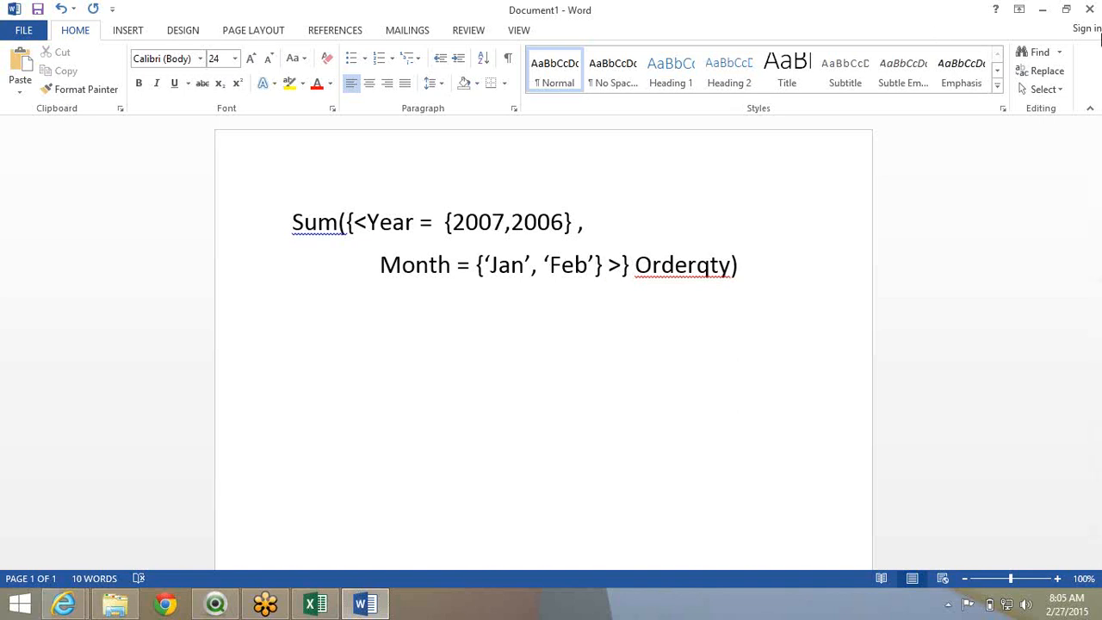
{"action": "left_click", "coordinate": [1090, 66]}
{"action": "left_click", "coordinate": [406, 185]}
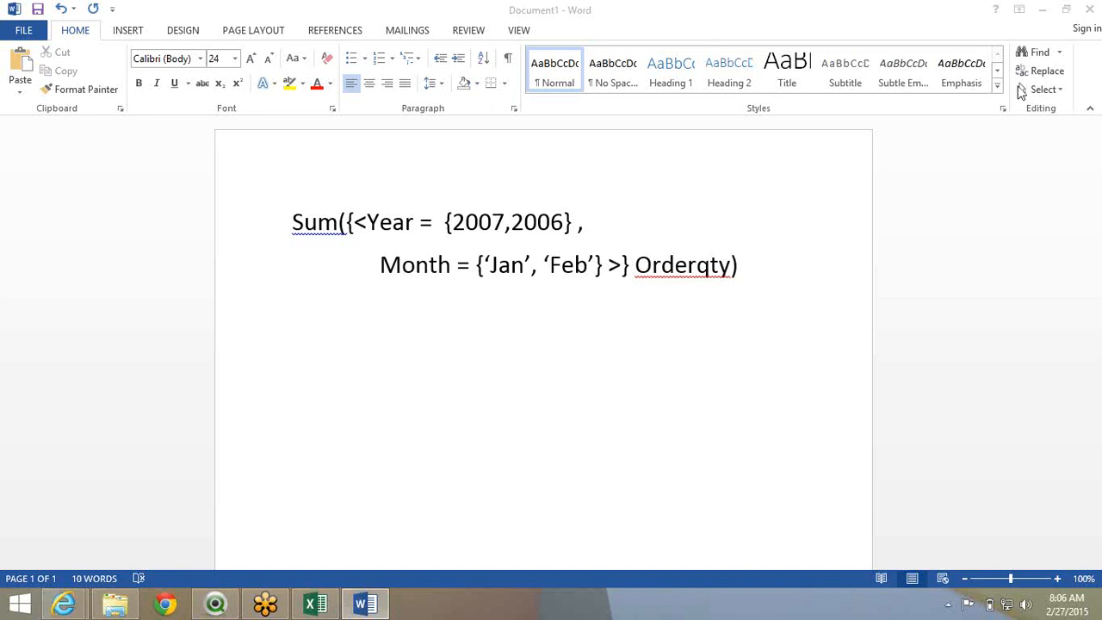
{"action": "left_click", "coordinate": [479, 353]}
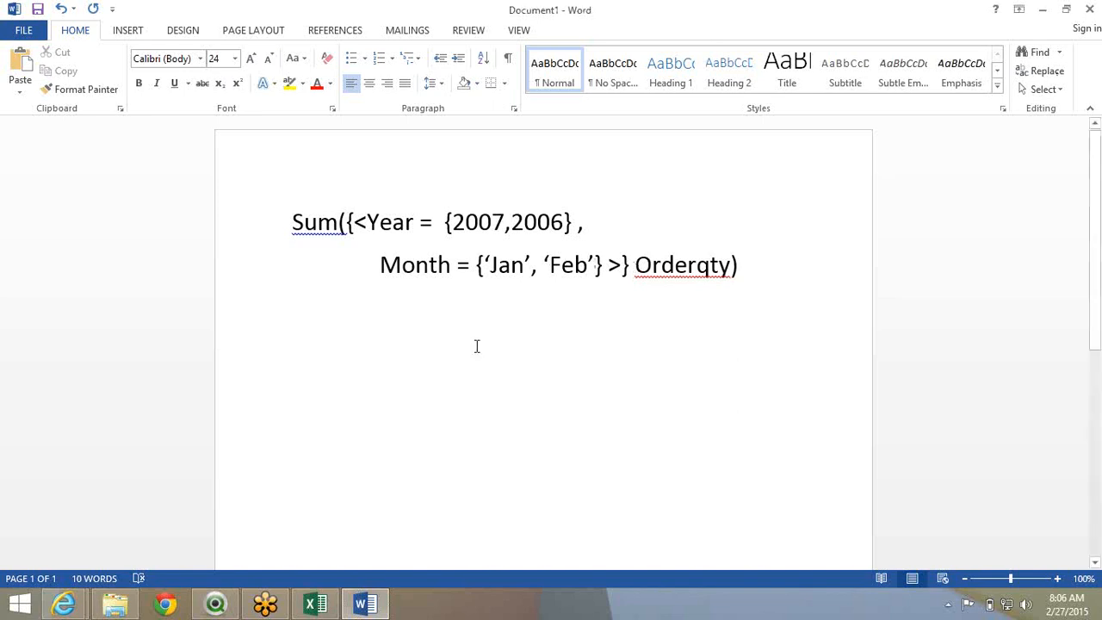
Switch to QlikView, accept the open text object properties, and place a copy of the Year-and-Month sum text object beneath the first sum object
{"action": "key", "text": "alt+Tab"}
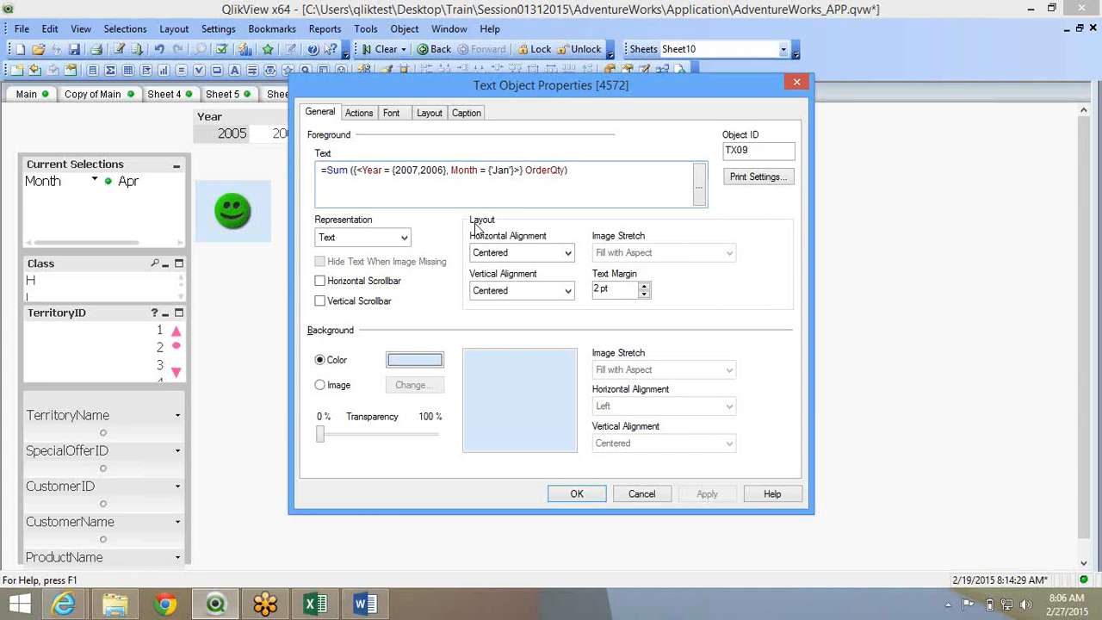
{"action": "left_click", "coordinate": [577, 494]}
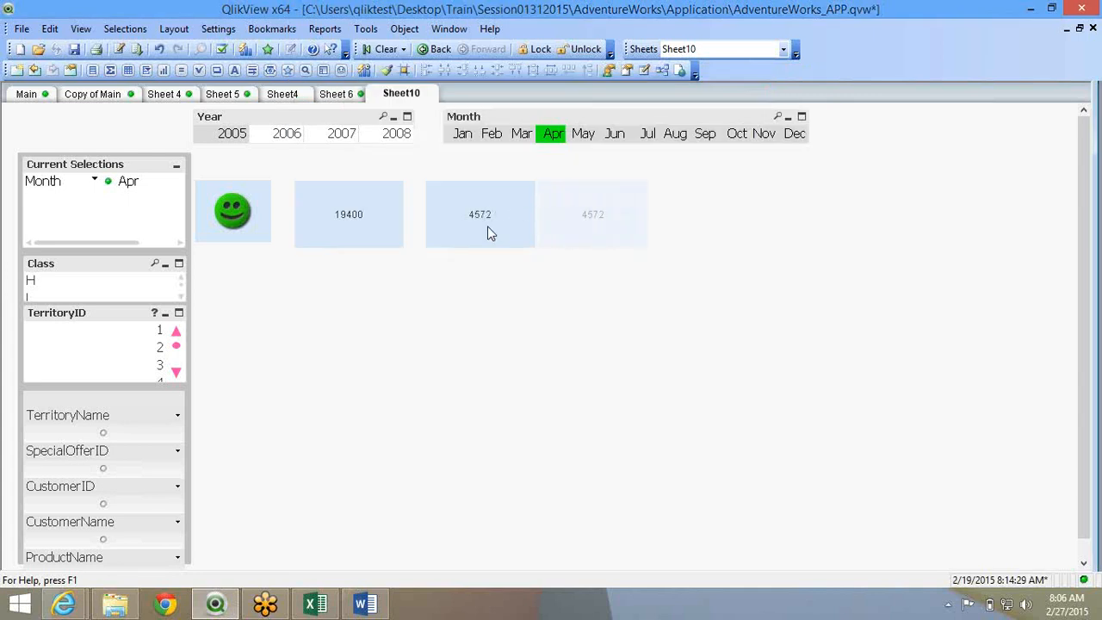
{"action": "left_click_drag", "start_coordinate": [488, 226], "coordinate": [325, 307]}
Remove the Month condition and the year 2006 from the copied text object's expression, leaving =Sum ({<Year = {2007}>} OrderQty)
{"action": "right_click", "coordinate": [361, 277]}
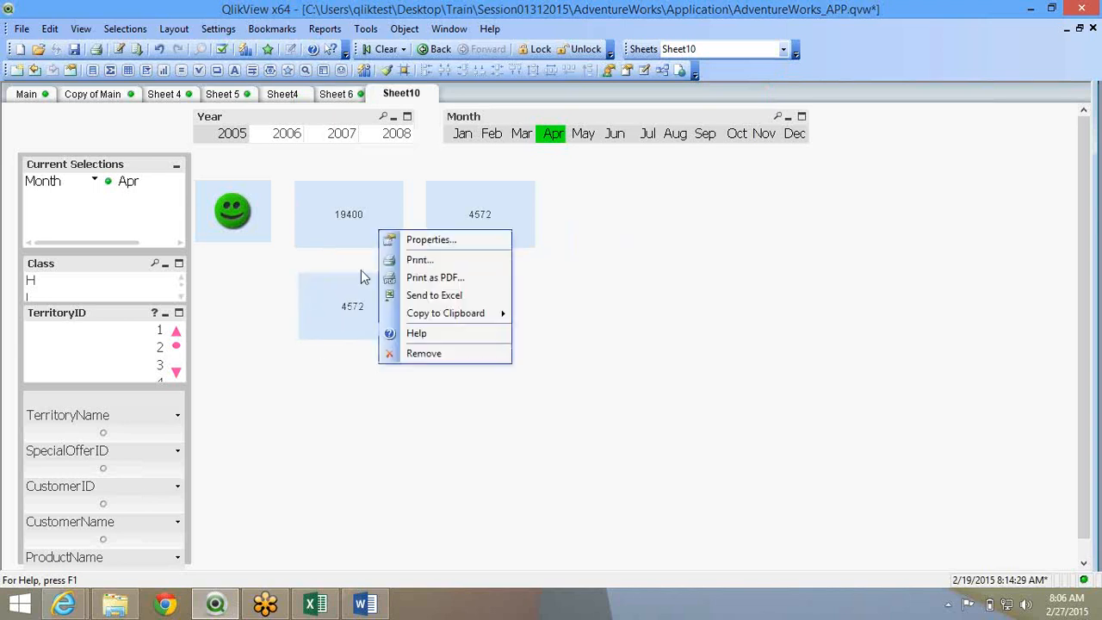
{"action": "left_click", "coordinate": [318, 347]}
{"action": "right_click", "coordinate": [342, 320]}
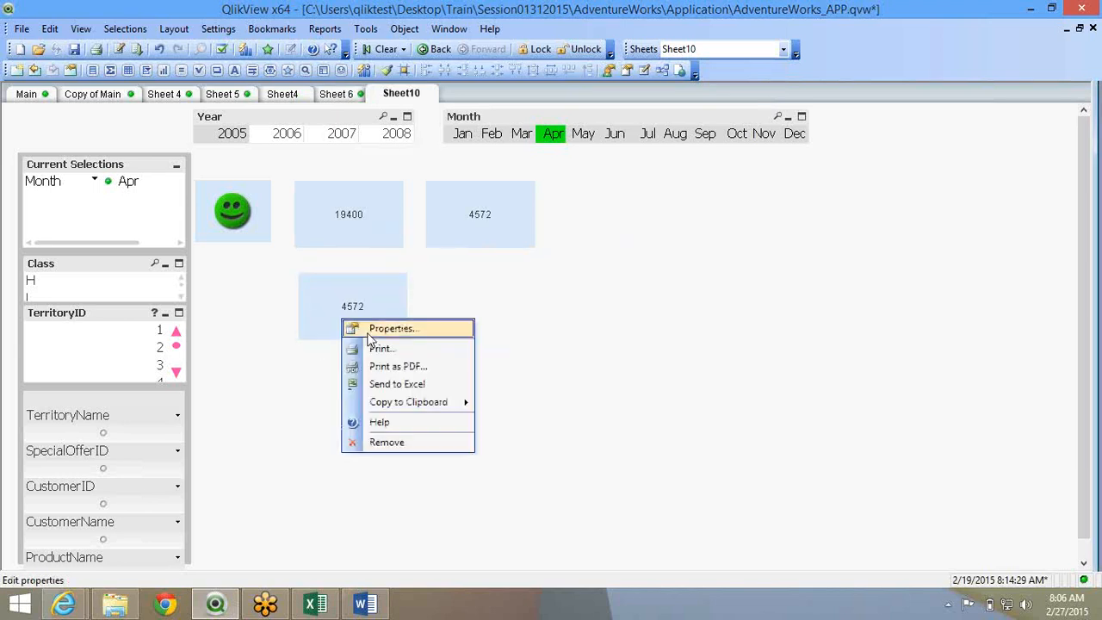
{"action": "left_click", "coordinate": [379, 330]}
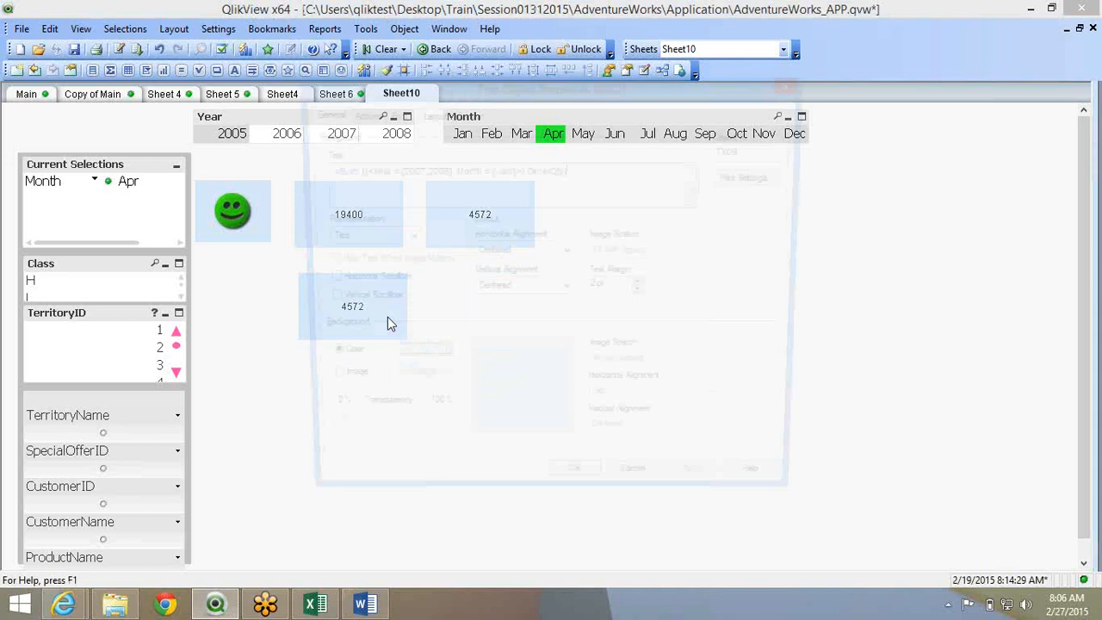
{"action": "left_click_drag", "start_coordinate": [515, 170], "coordinate": [447, 172]}
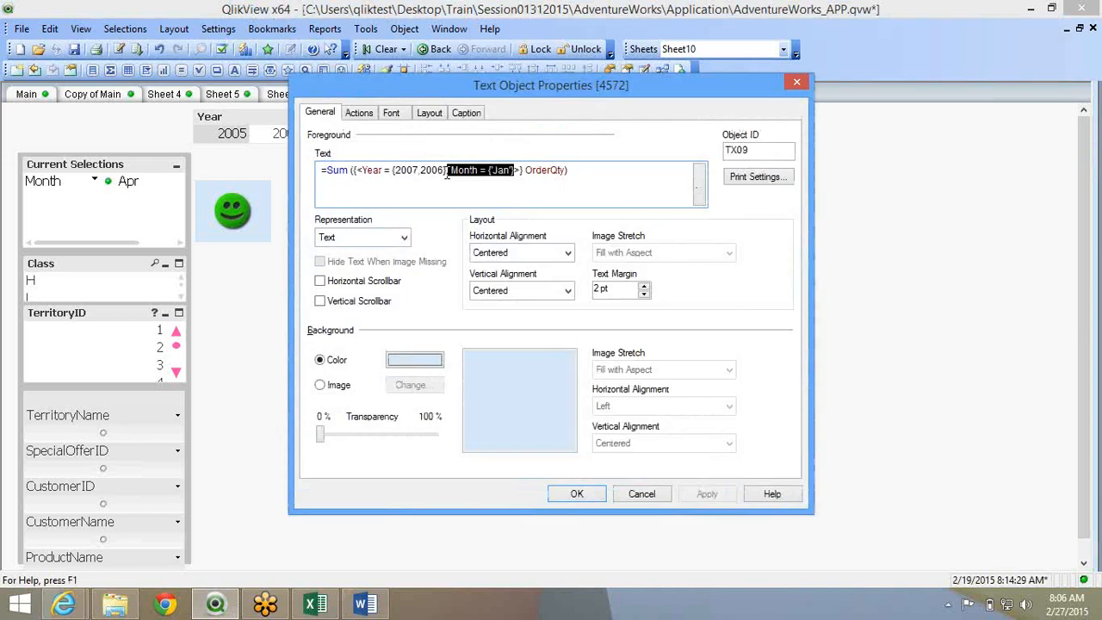
{"action": "key", "text": "Delete"}
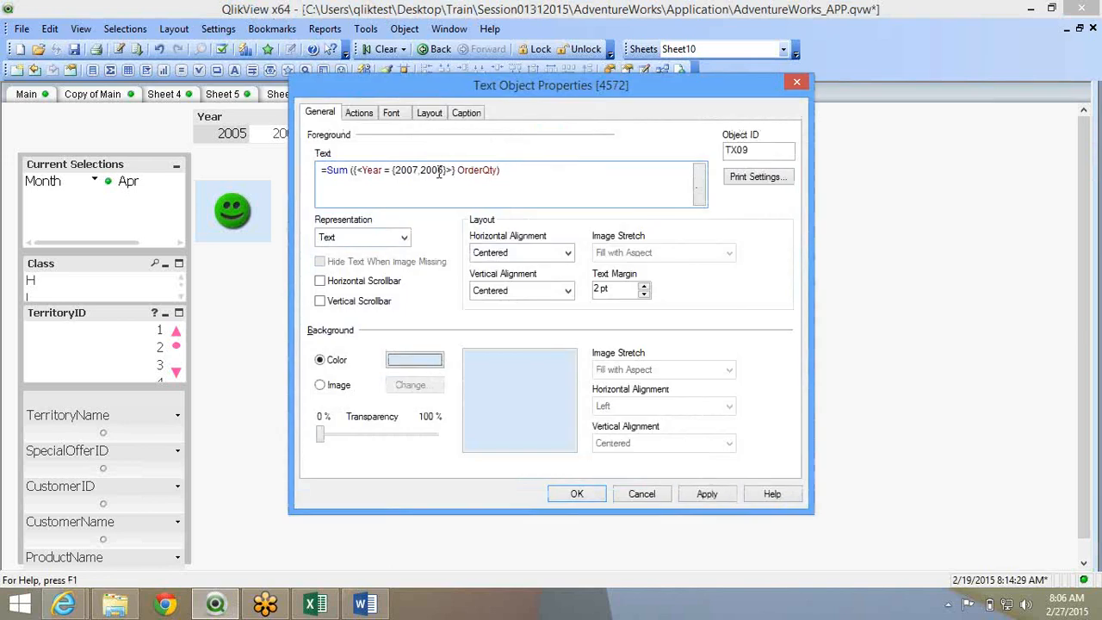
{"action": "double_click", "coordinate": [433, 171]}
{"action": "key", "text": "BackSpace"}
{"action": "key", "text": "BackSpace"}
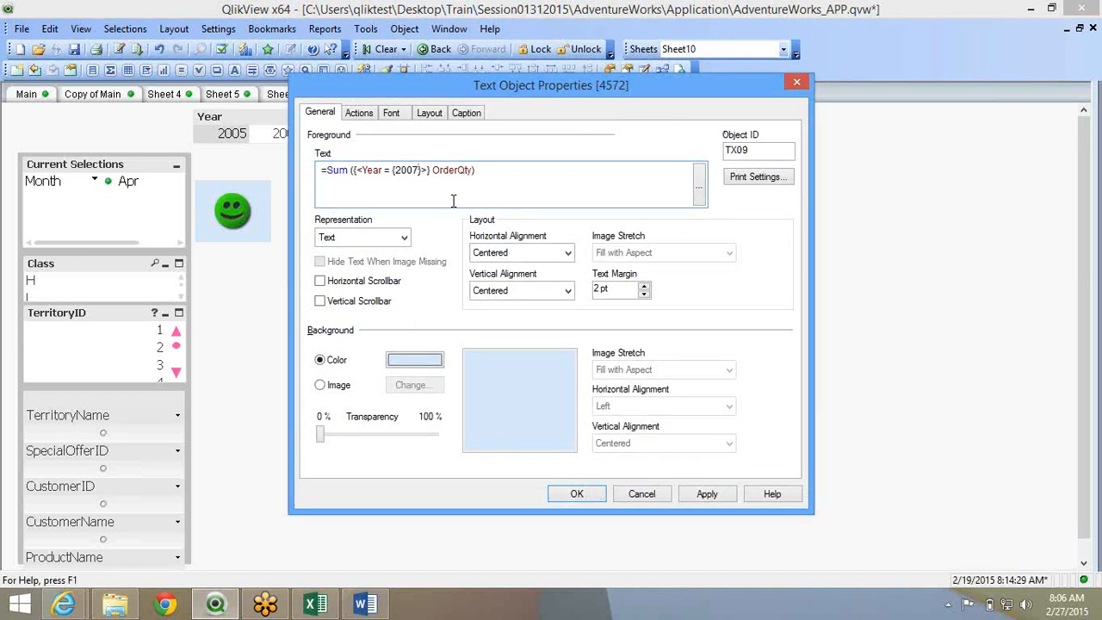
{"action": "left_click", "coordinate": [576, 494]}
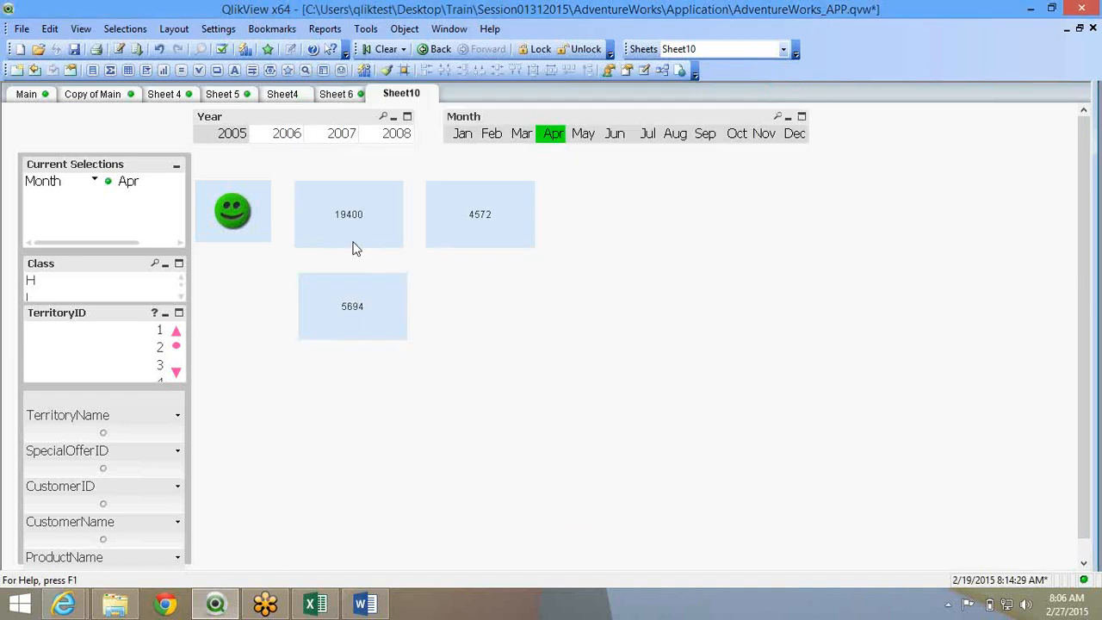
Clear all selections, select Year 2008 and 2007 in turn, and deselect 2007 to compare how the text objects respond
{"action": "left_click", "coordinate": [369, 50]}
{"action": "left_click", "coordinate": [393, 134]}
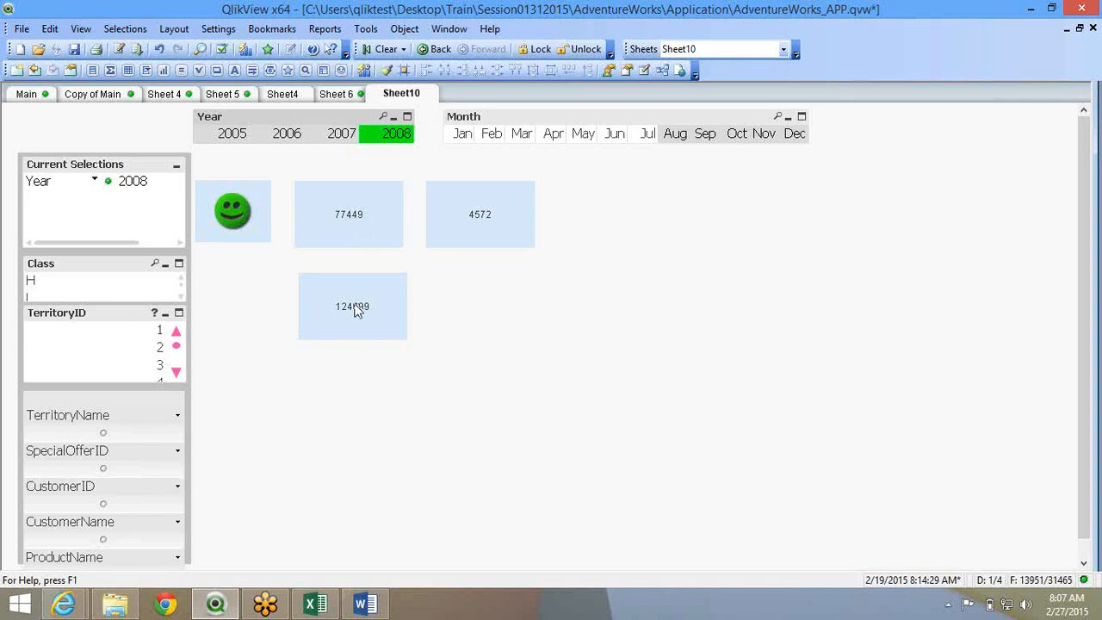
{"action": "left_click", "coordinate": [342, 138]}
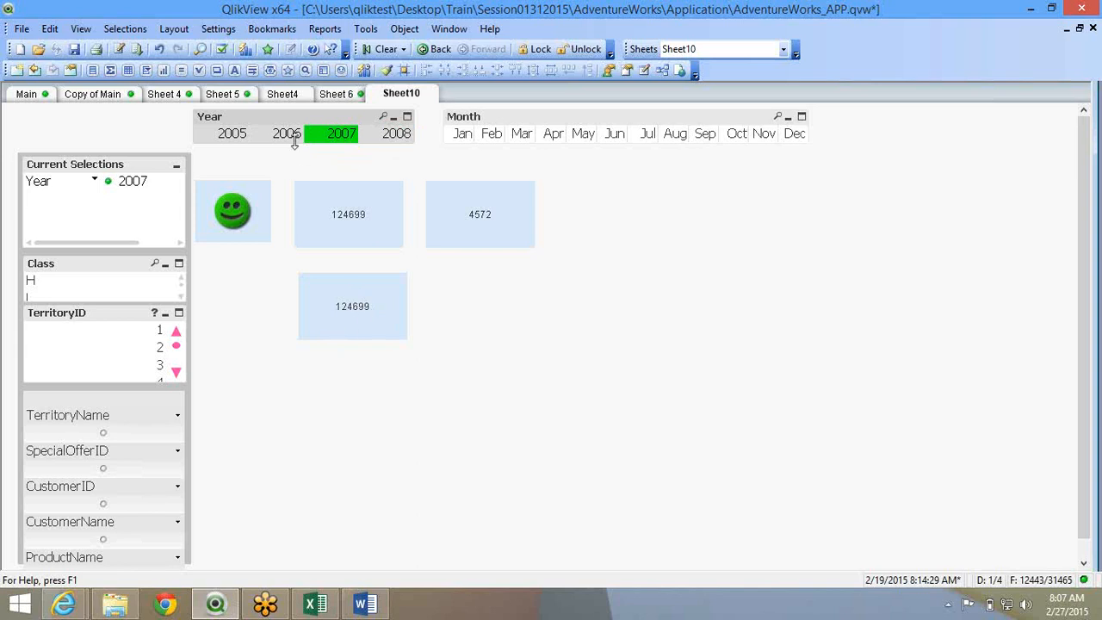
{"action": "left_click", "coordinate": [323, 140]}
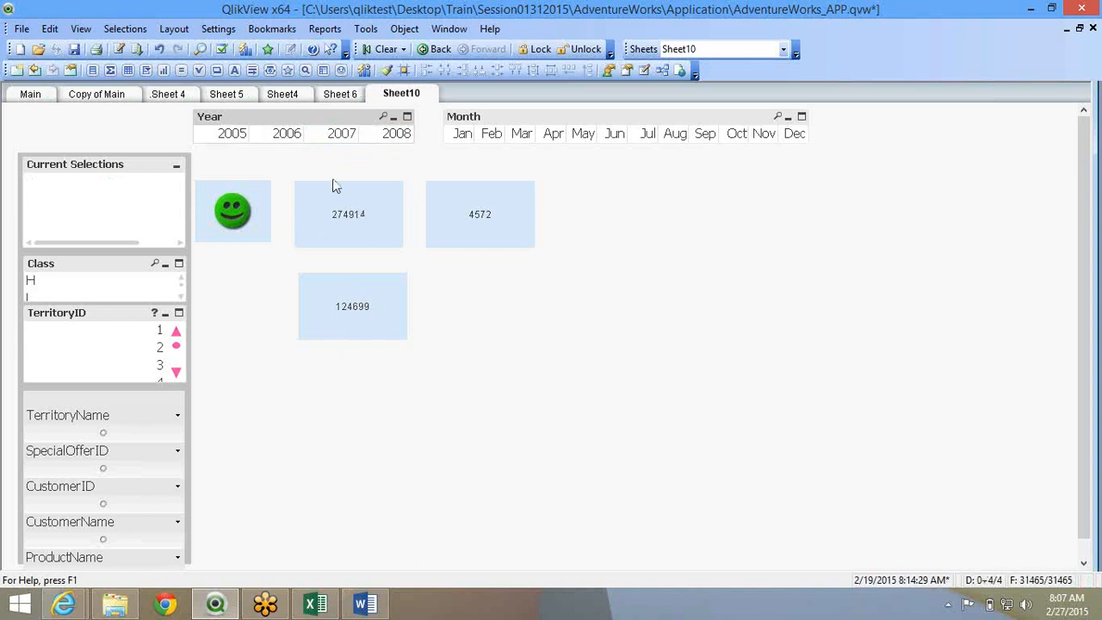
Add a new document variable named vPreviousYear in the Variable Overview
{"action": "left_click", "coordinate": [218, 28]}
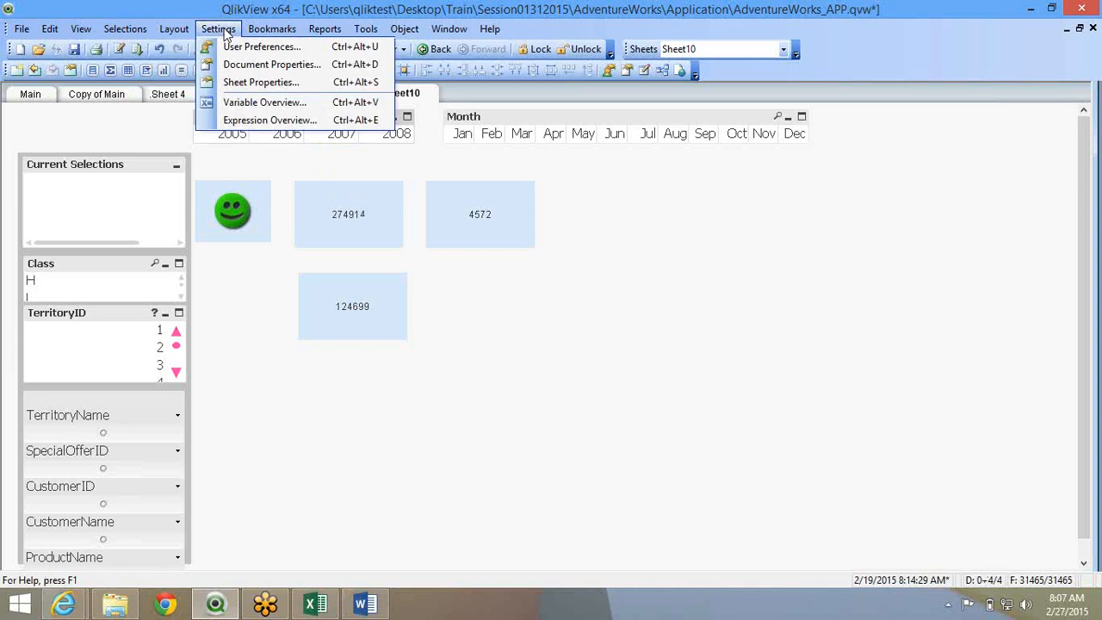
{"action": "left_click", "coordinate": [242, 102]}
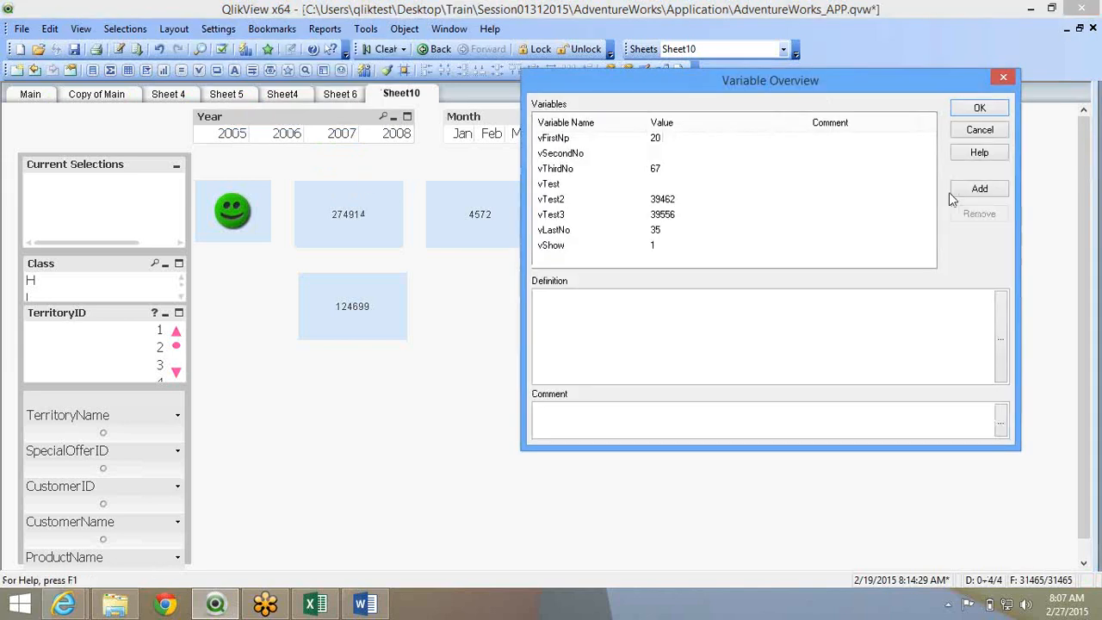
{"action": "left_click", "coordinate": [981, 189]}
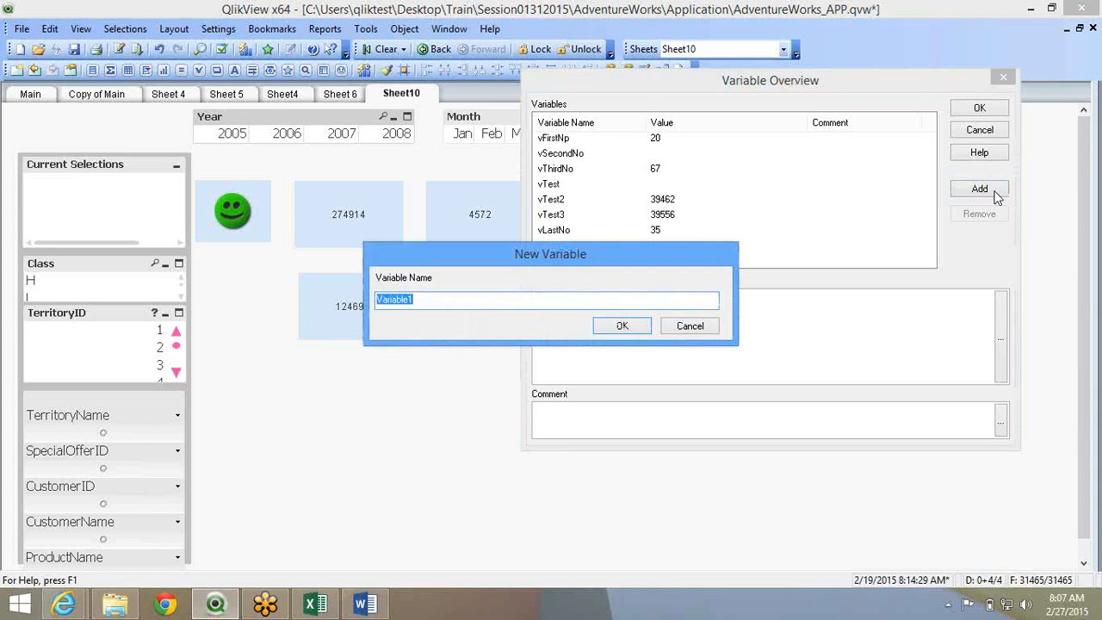
{"action": "type", "text": "vPreviousYear"}
{"action": "key", "text": "Return"}
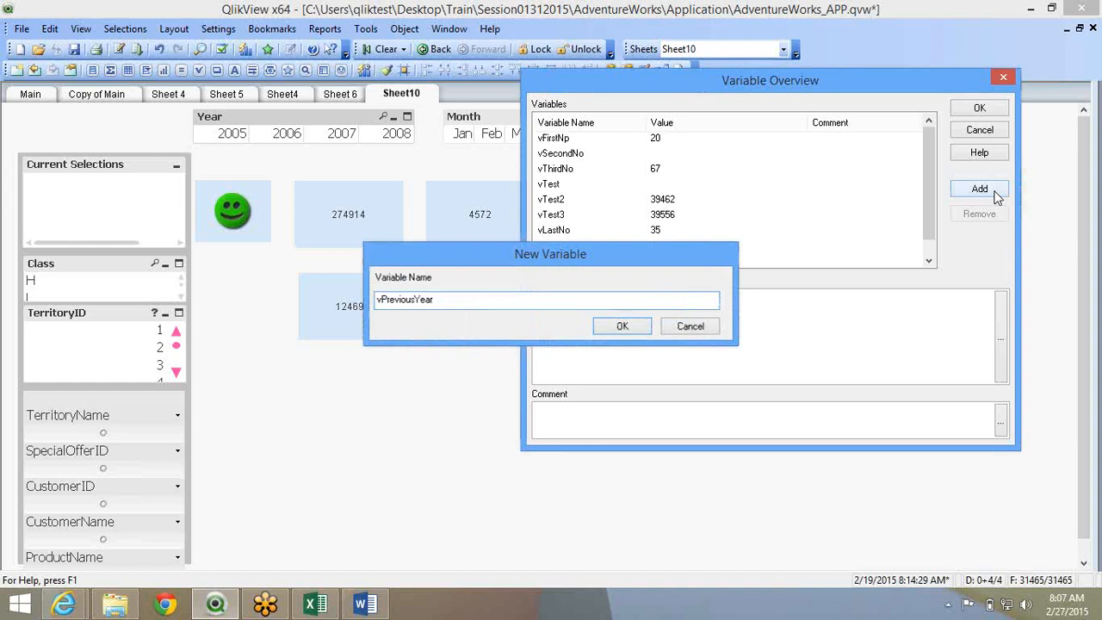
{"action": "left_click", "coordinate": [770, 261]}
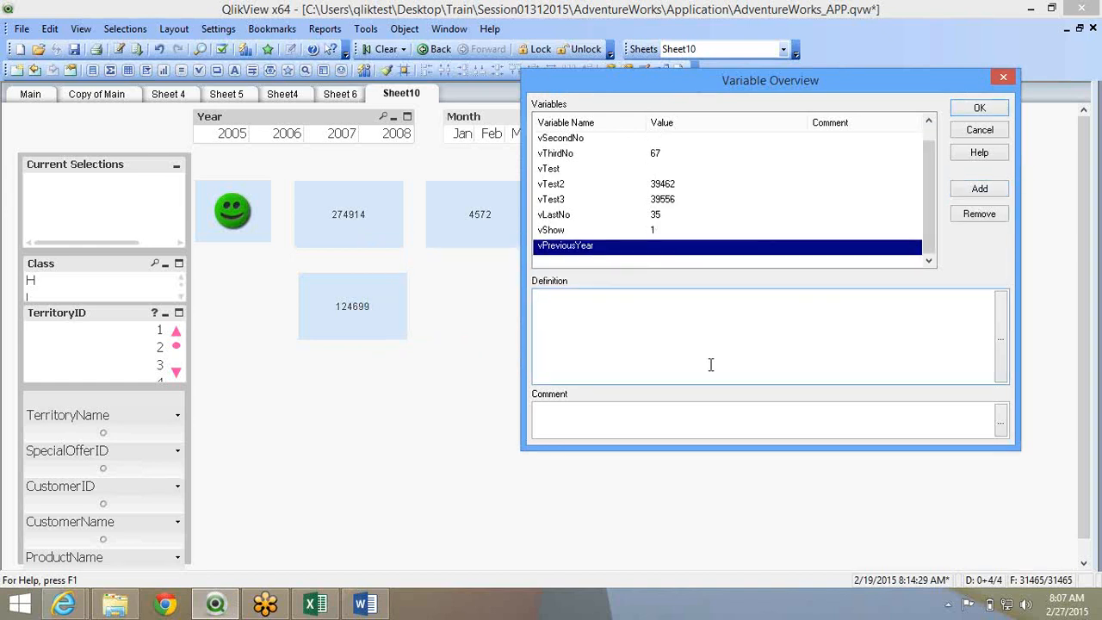
Define vPreviousYear as =Max(Year)-1 and accept the variable changes
{"action": "type", "text": "="}
{"action": "key", "text": "BackSpace"}
{"action": "left_click", "coordinate": [1000, 346]}
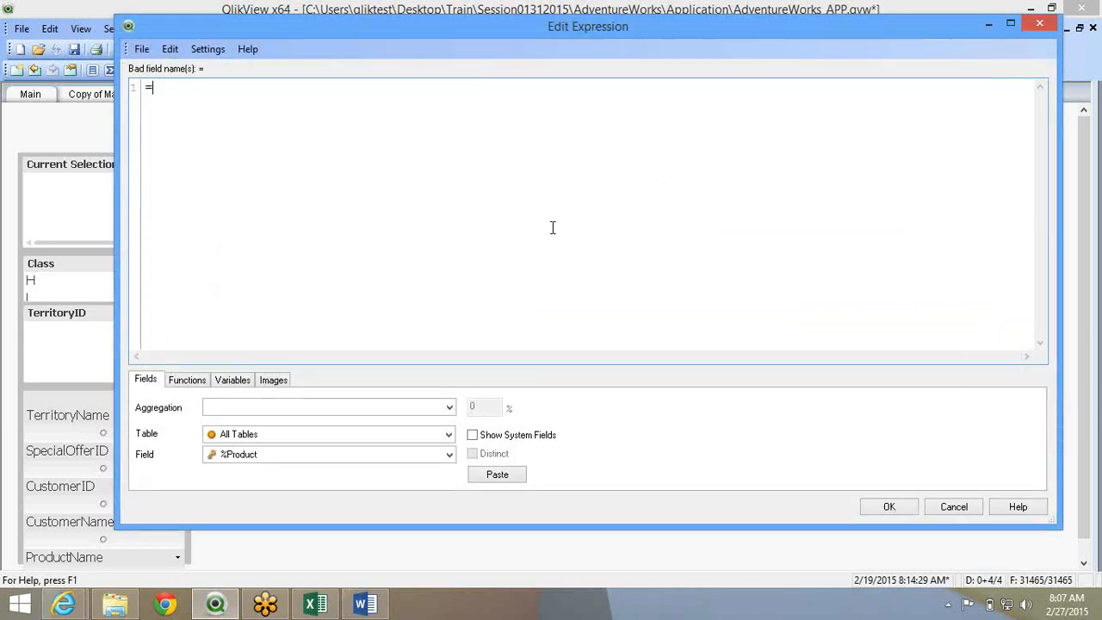
{"action": "type", "text": "s"}
{"action": "key", "text": "BackSpace"}
{"action": "type", "text": "Max("}
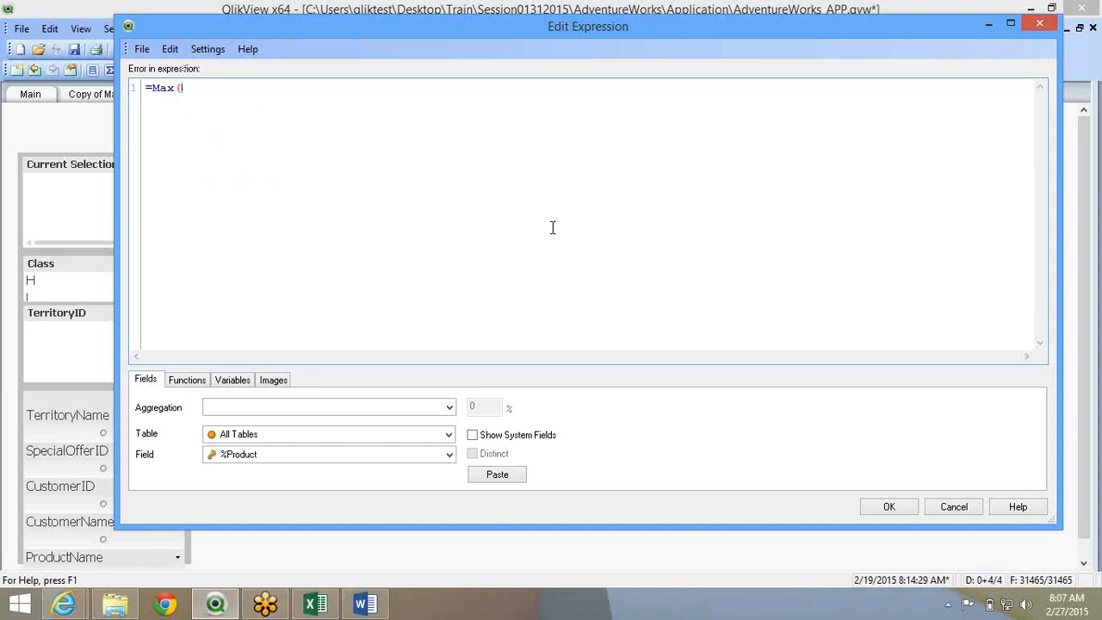
{"action": "type", "text": "Year"}
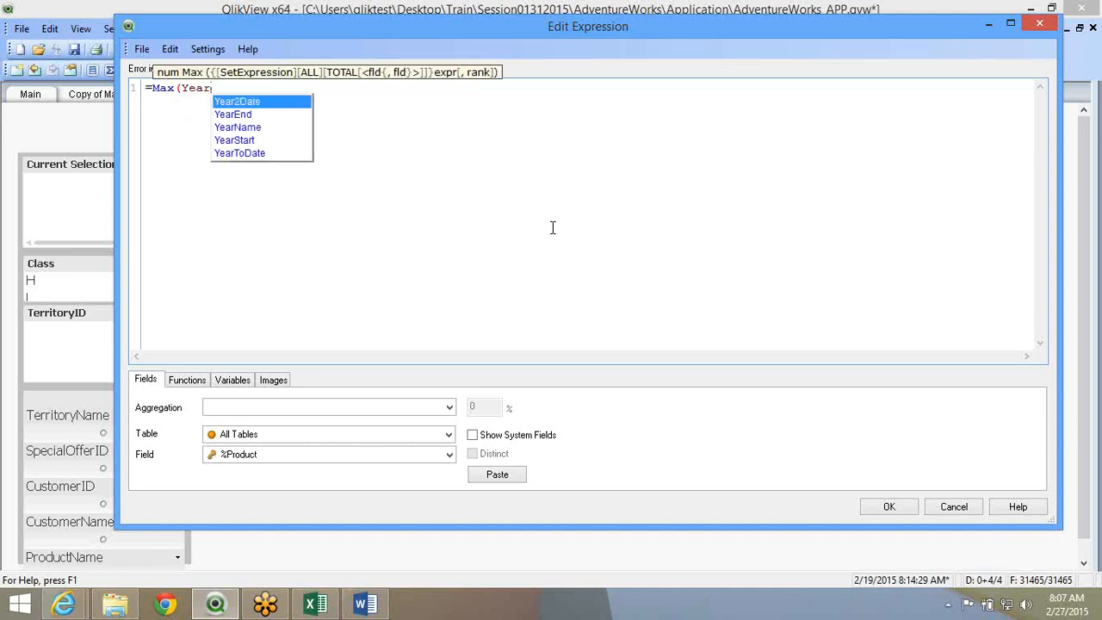
{"action": "type", "text": ")-1"}
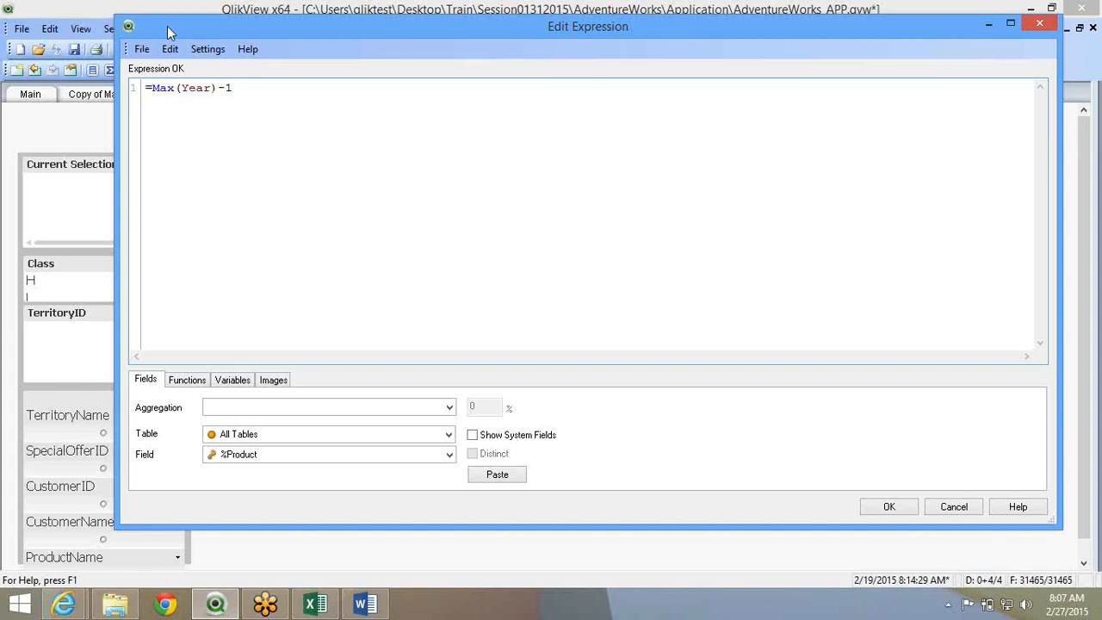
{"action": "left_click_drag", "start_coordinate": [167, 26], "coordinate": [222, 26]}
{"action": "left_click_drag", "start_coordinate": [186, 76], "coordinate": [255, 84]}
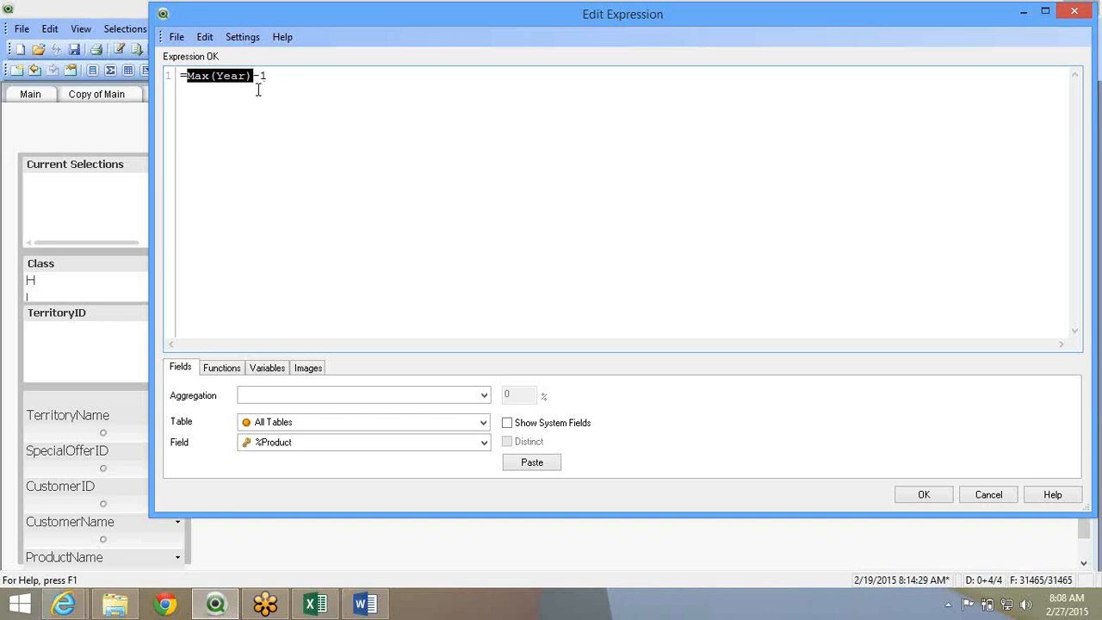
{"action": "left_click", "coordinate": [939, 496]}
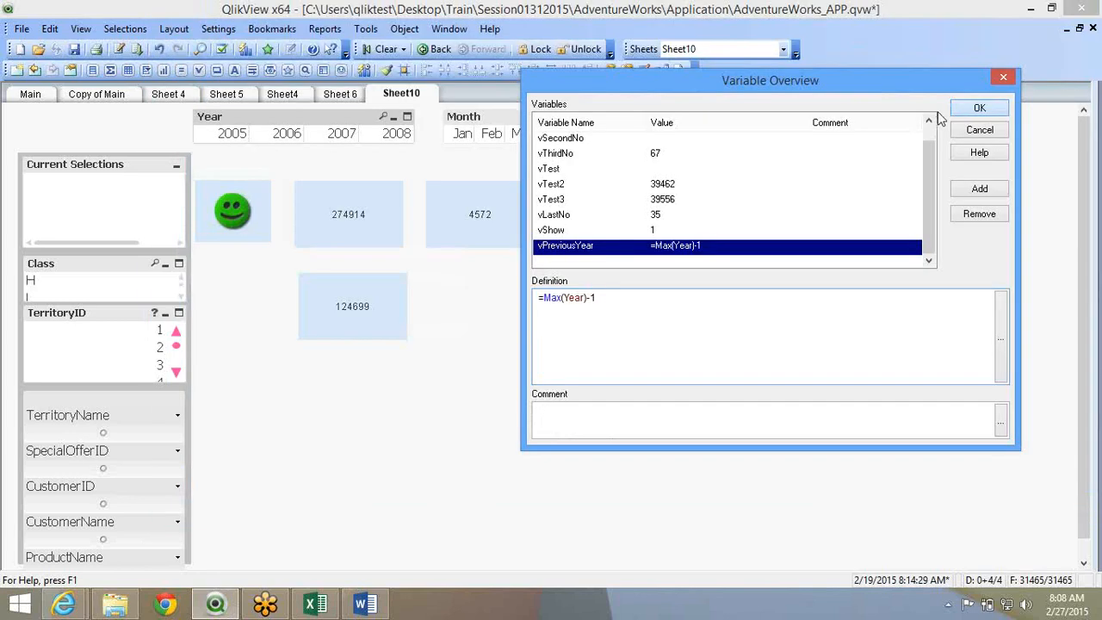
{"action": "key", "text": "Return"}
Replace the fixed year 2007 in the lower text object's sum expression with an opening dollar-sign expansion, $(
{"action": "right_click", "coordinate": [356, 301]}
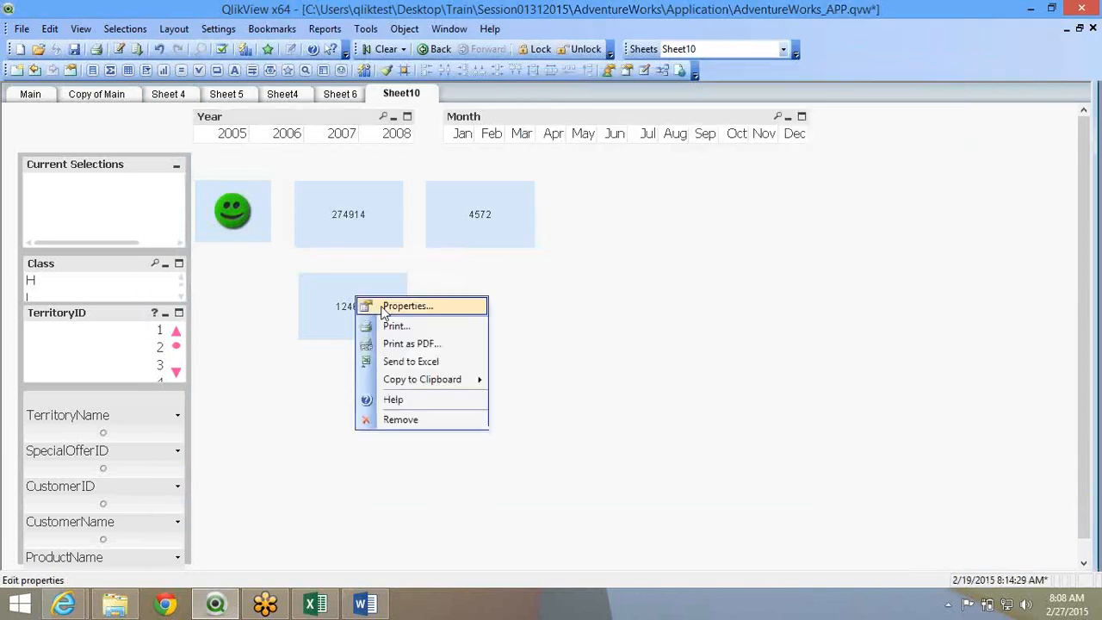
{"action": "left_click", "coordinate": [382, 303]}
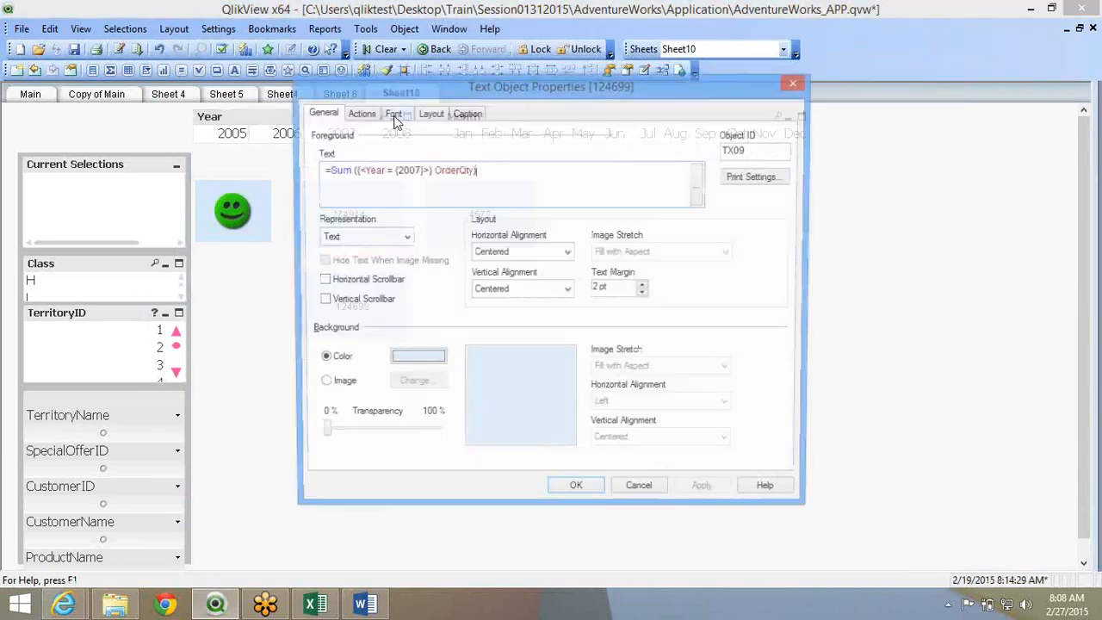
{"action": "double_click", "coordinate": [406, 170]}
{"action": "left_click", "coordinate": [698, 184]}
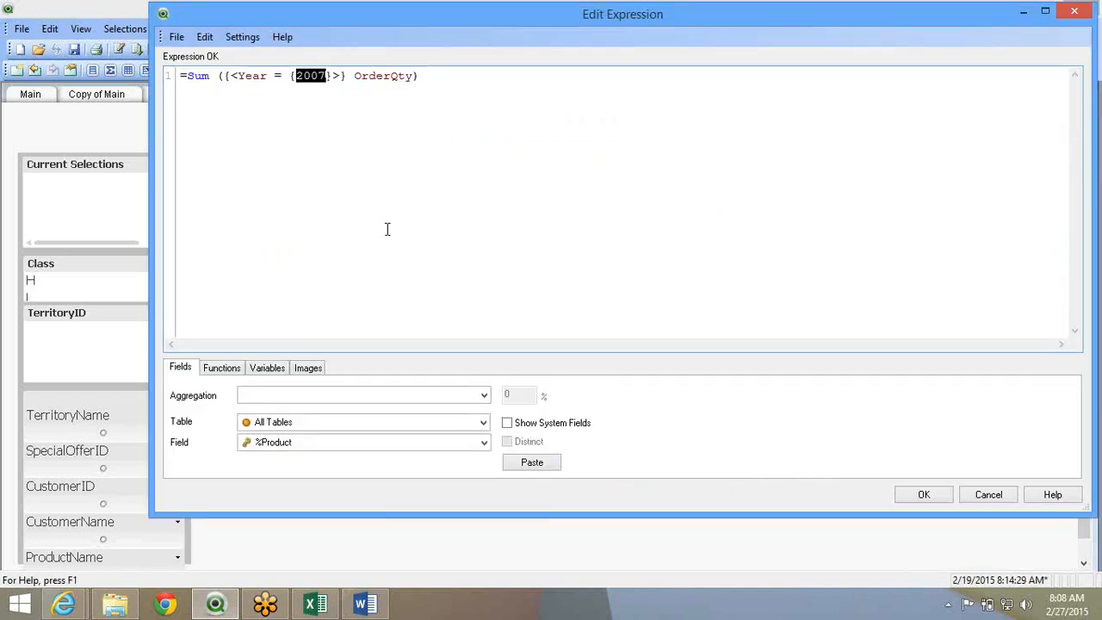
{"action": "key", "text": "Delete"}
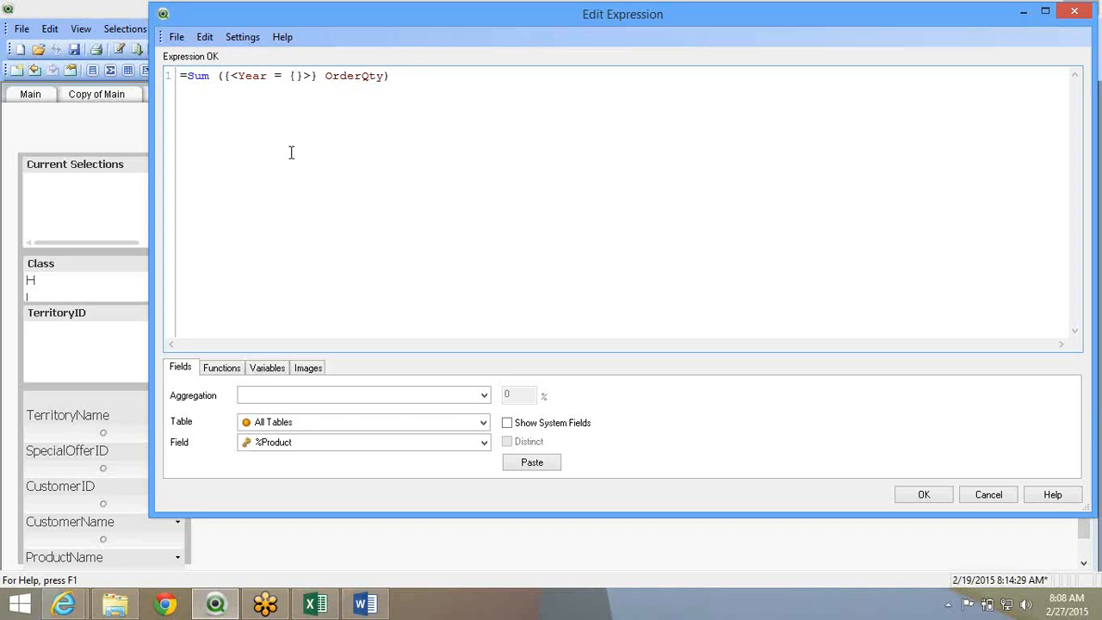
{"action": "type", "text": "'"}
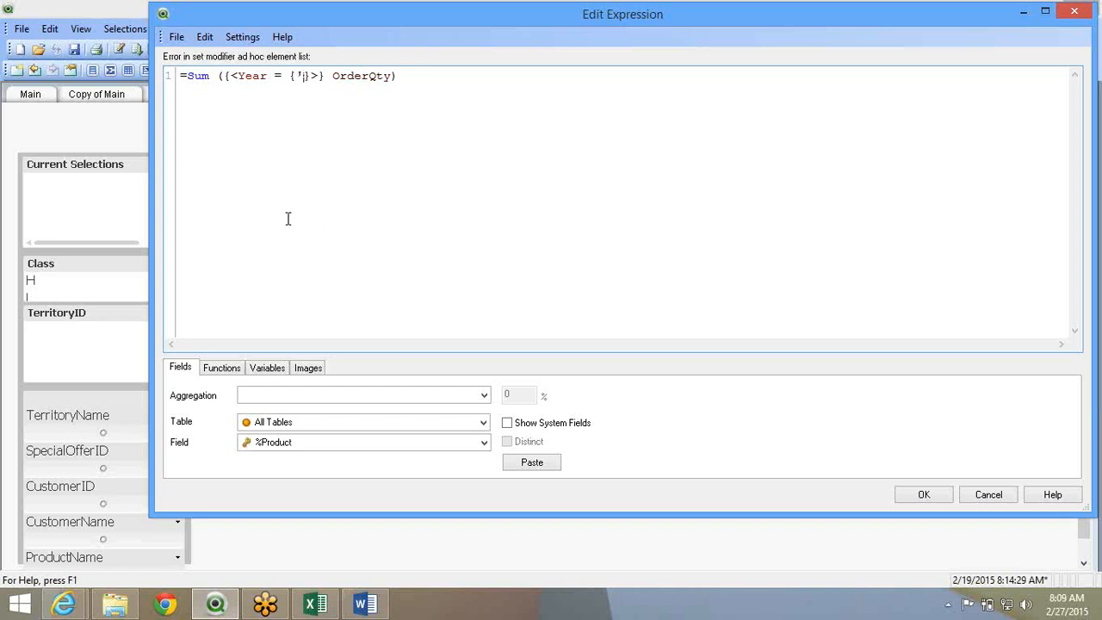
{"action": "key", "text": "BackSpace"}
{"action": "type", "text": "$("}
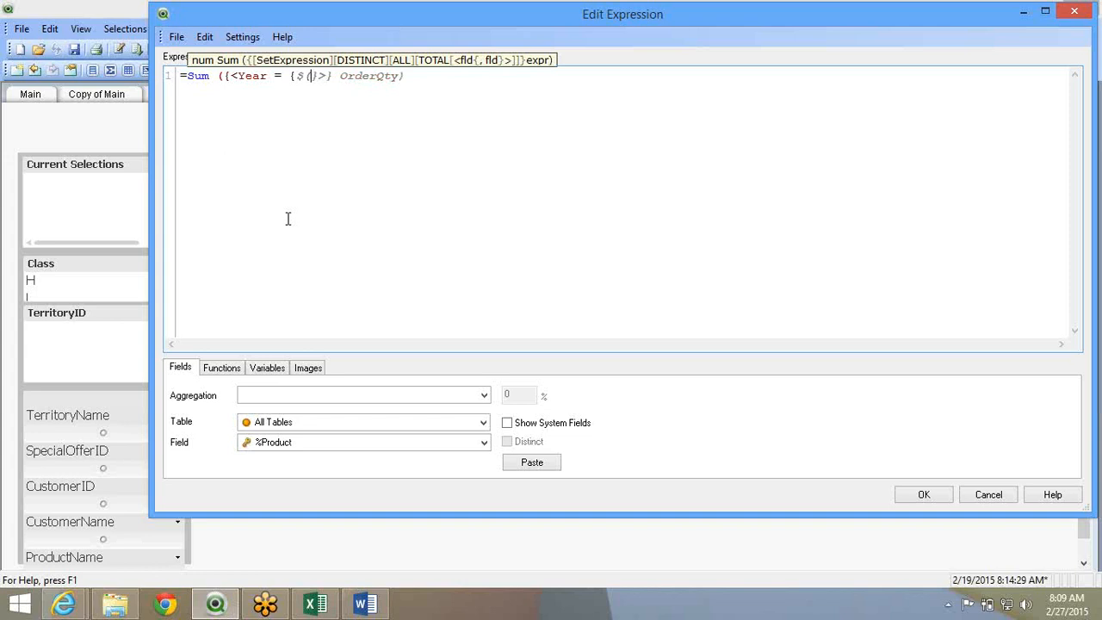
Insert the vPreviousYear variable, enclose the expansion in single quotes, and accept =Sum ({<Year = {'$(vPreviousYear)'}>} OrderQty)
{"action": "left_click", "coordinate": [267, 369]}
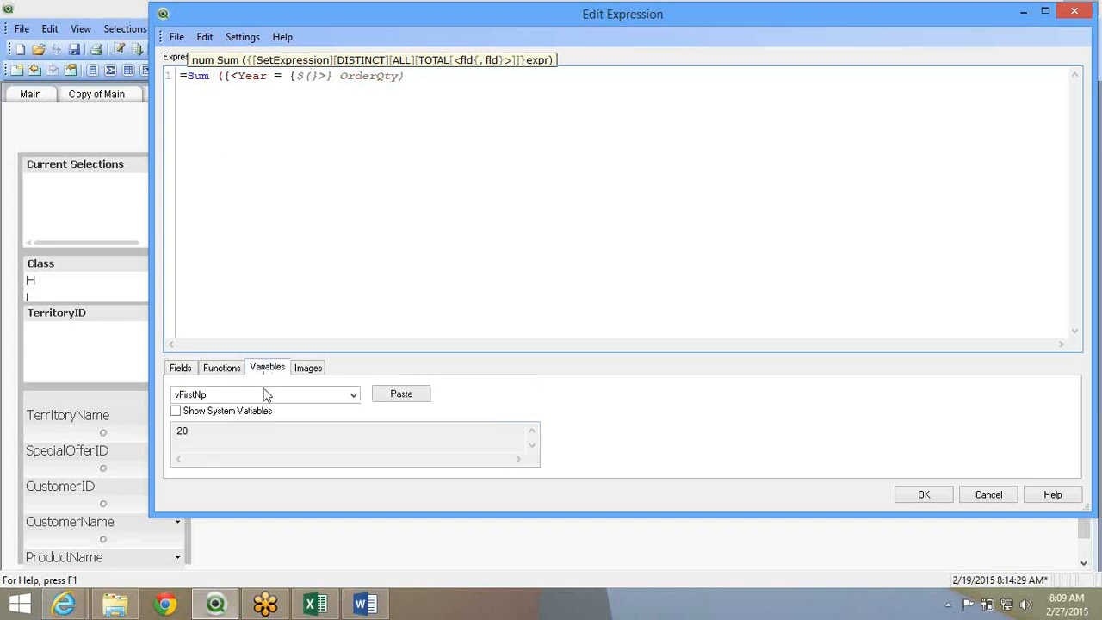
{"action": "left_click", "coordinate": [265, 395]}
{"action": "left_click", "coordinate": [241, 440]}
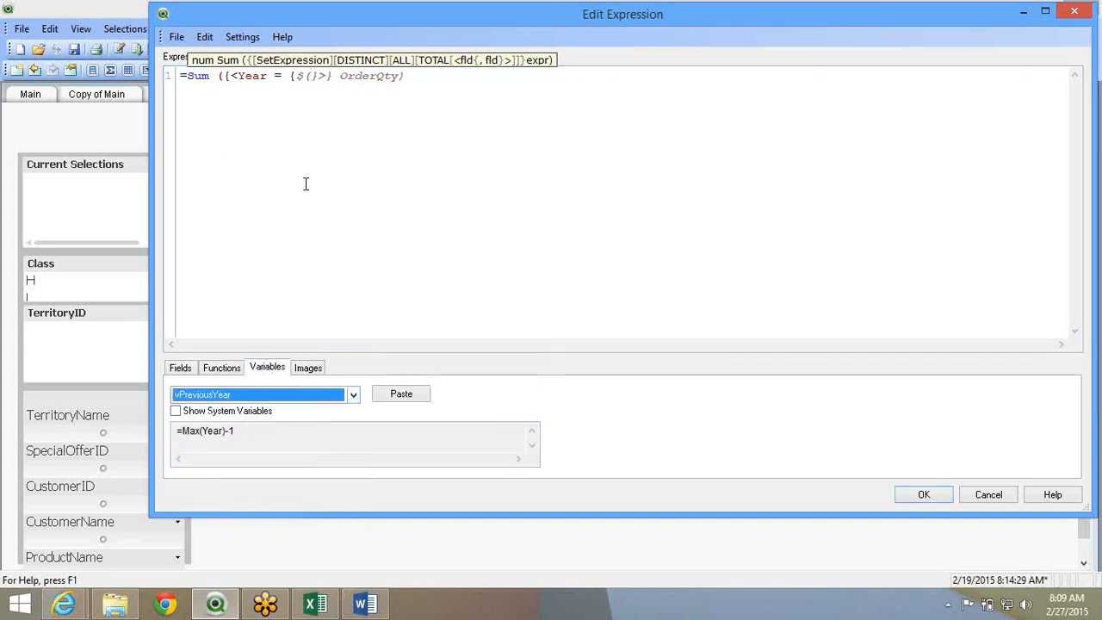
{"action": "left_click", "coordinate": [311, 76]}
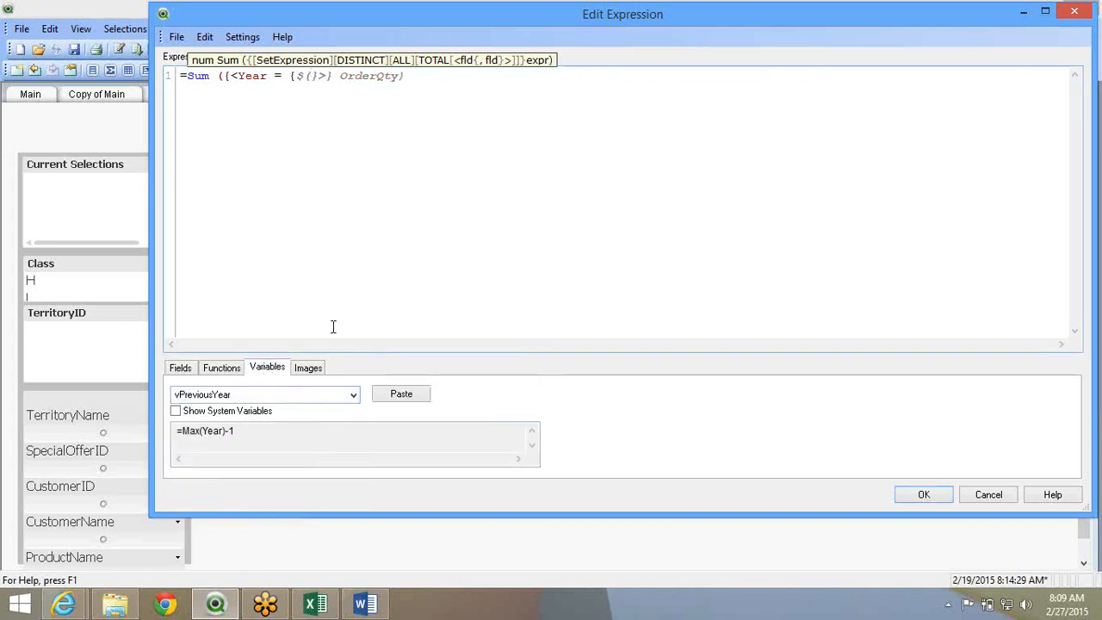
{"action": "left_click", "coordinate": [383, 397]}
{"action": "type", "text": ")"}
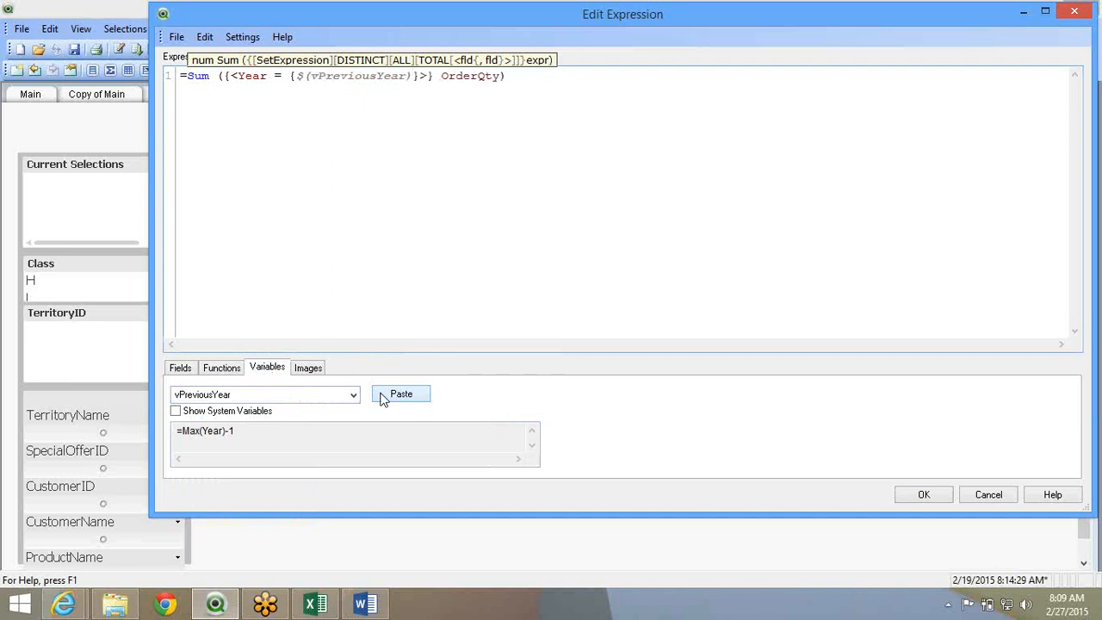
{"action": "type", "text": "'"}
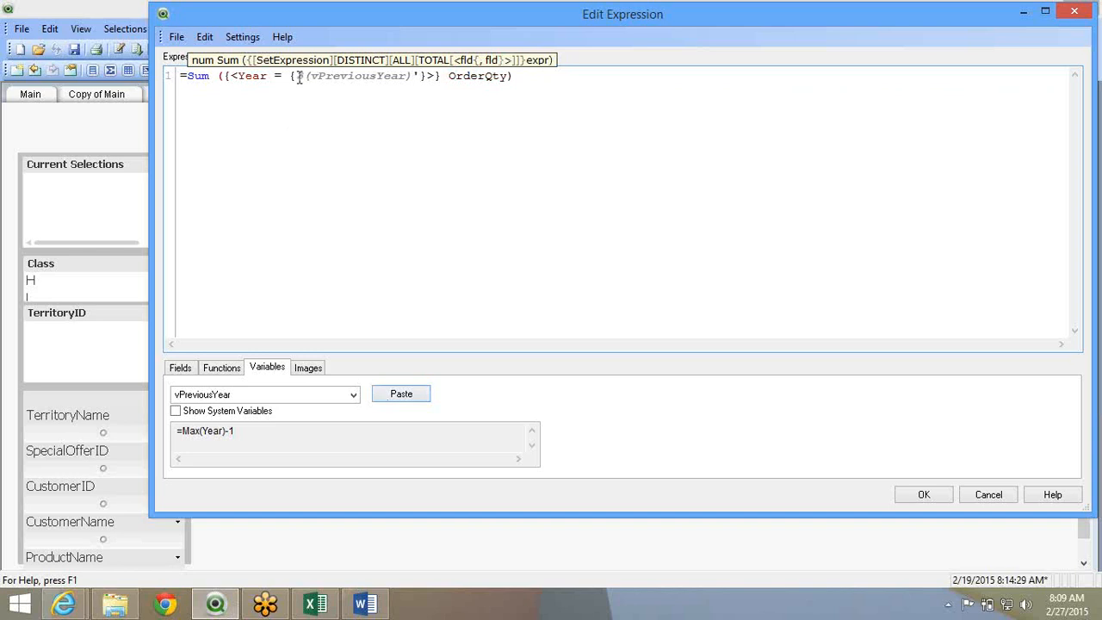
{"action": "type", "text": "'"}
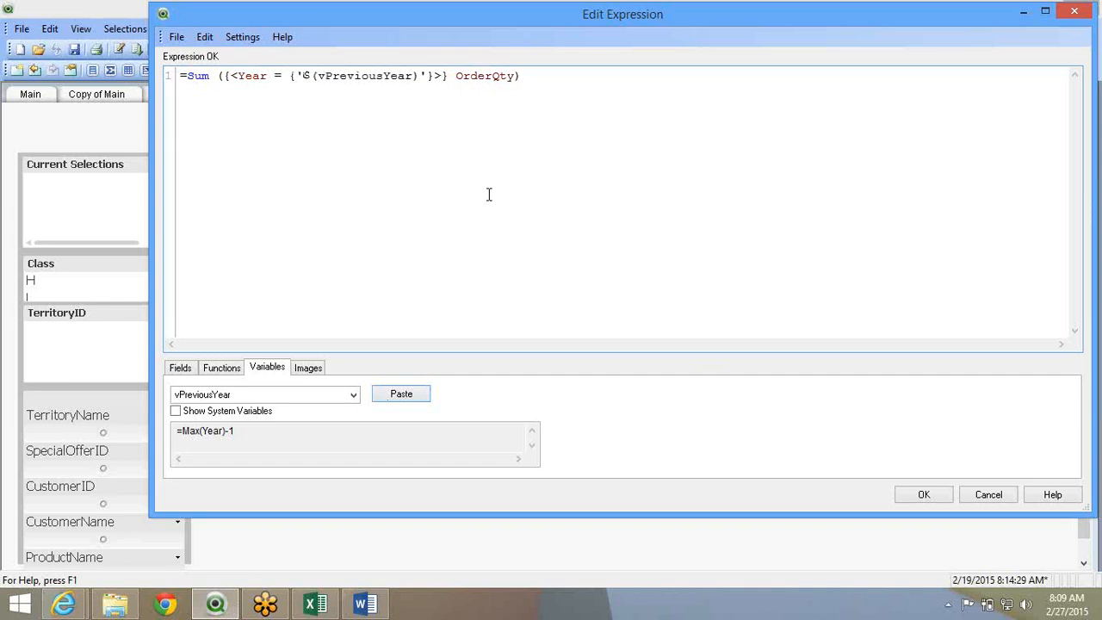
{"action": "left_click", "coordinate": [930, 494]}
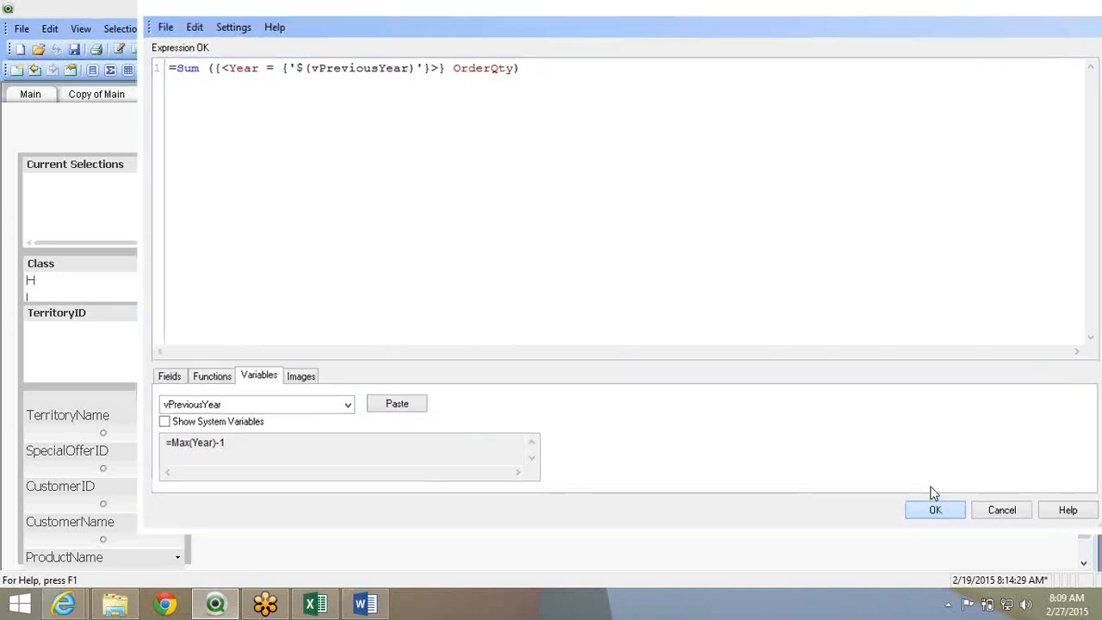
{"action": "left_click", "coordinate": [577, 494]}
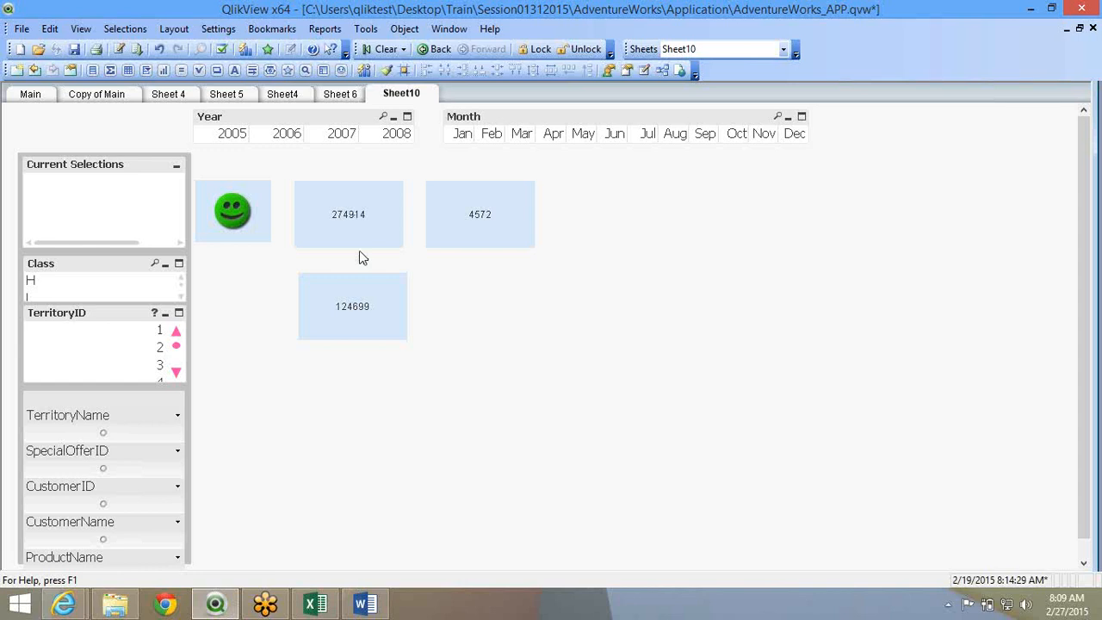
Duplicate the previous-year text object alongside itself and remove vPreviousYear from the left one's dollar-sign expansion
{"action": "left_click_drag", "start_coordinate": [353, 308], "coordinate": [358, 272]}
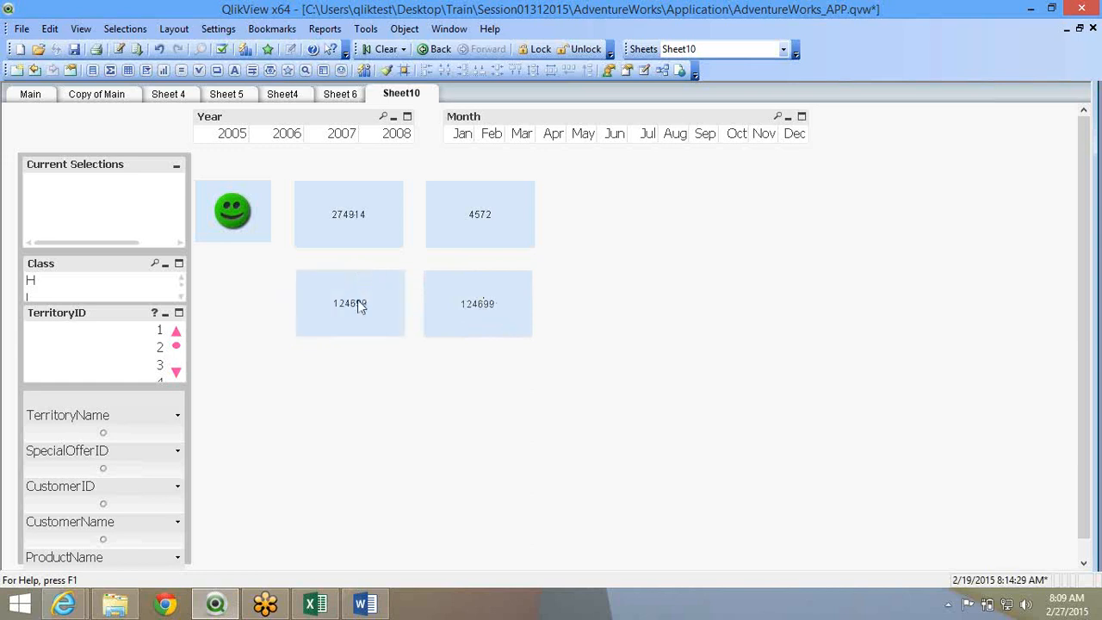
{"action": "right_click", "coordinate": [358, 302]}
{"action": "left_click", "coordinate": [376, 313]}
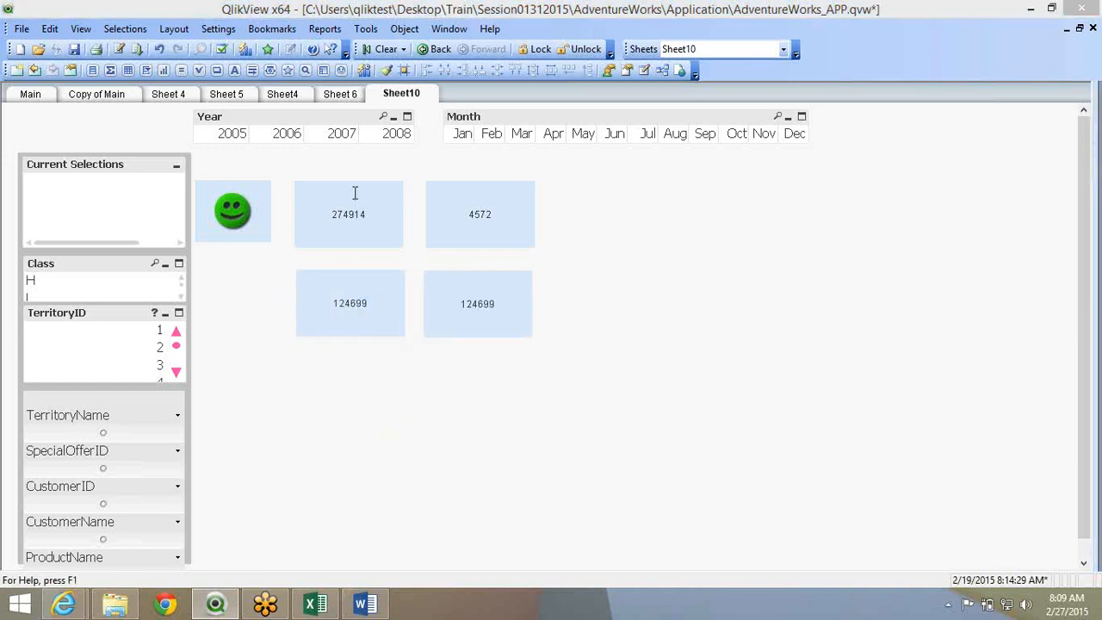
{"action": "double_click", "coordinate": [451, 187]}
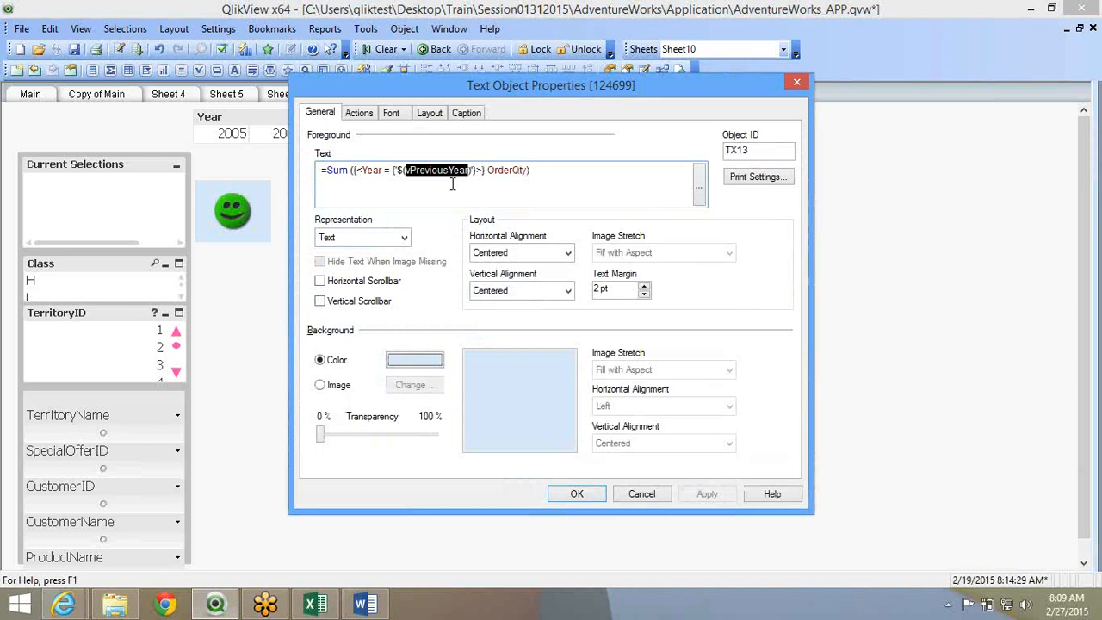
{"action": "key", "text": "BackSpace"}
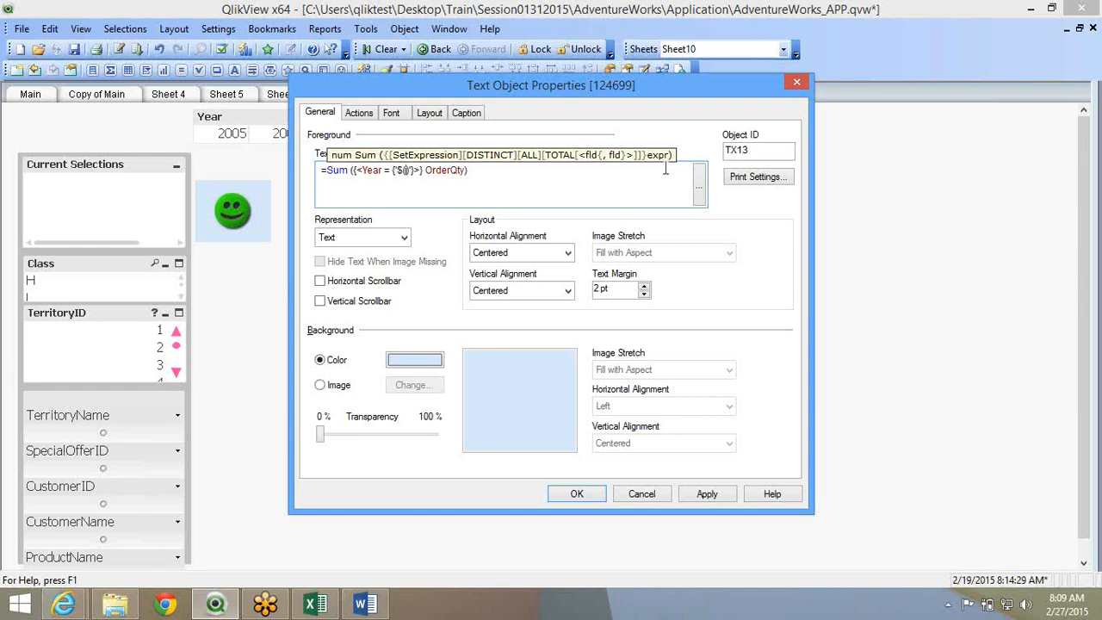
Enter =Max(Year) inside the empty expansion and accept the expression =Sum ({<Year = {'$(=Max(Year))'}>} OrderQty)
{"action": "left_click", "coordinate": [699, 191]}
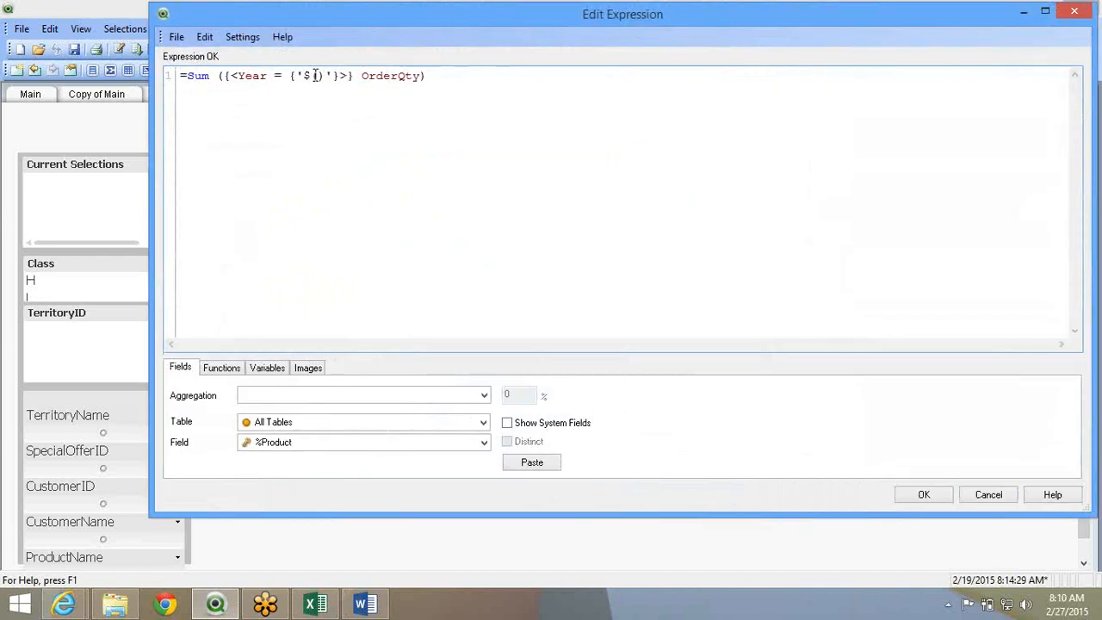
{"action": "left_click", "coordinate": [315, 76]}
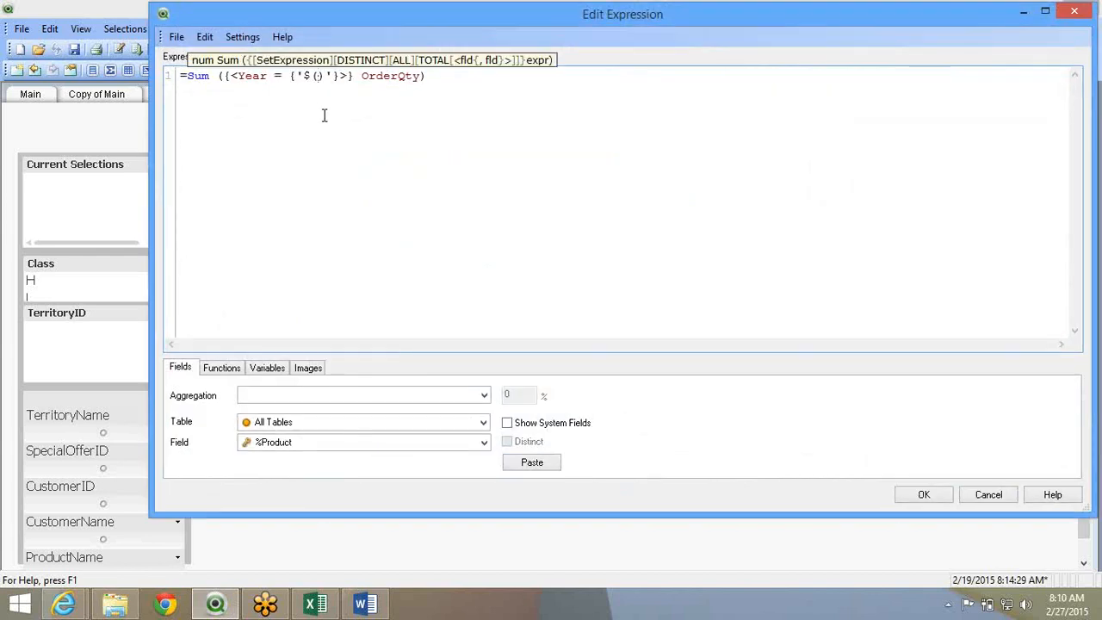
{"action": "type", "text": "=Max("}
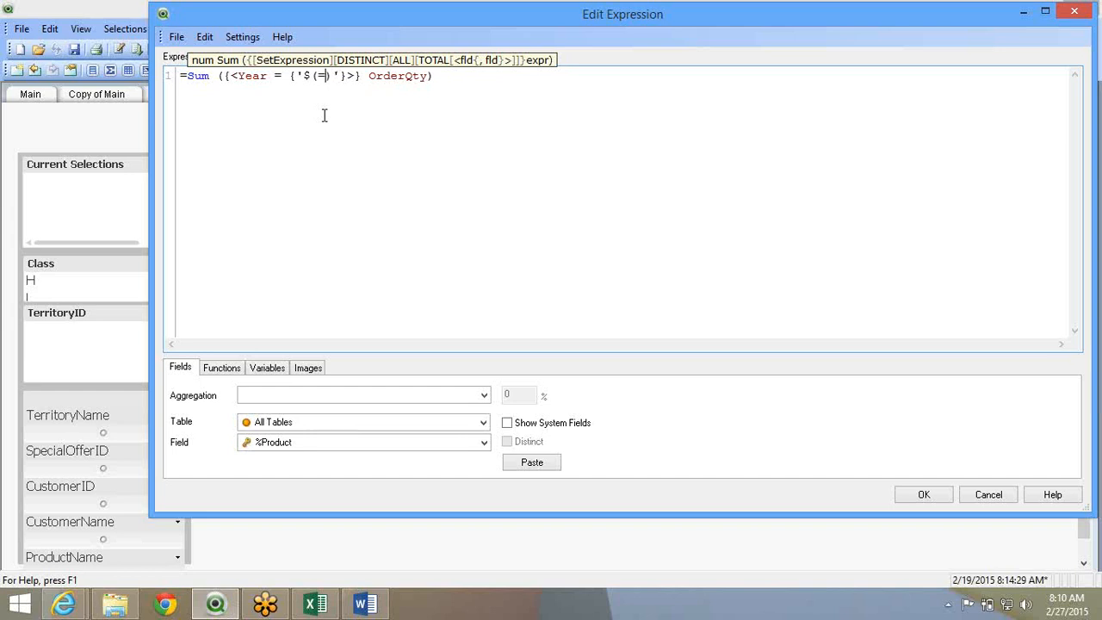
{"action": "type", "text": "Year)"}
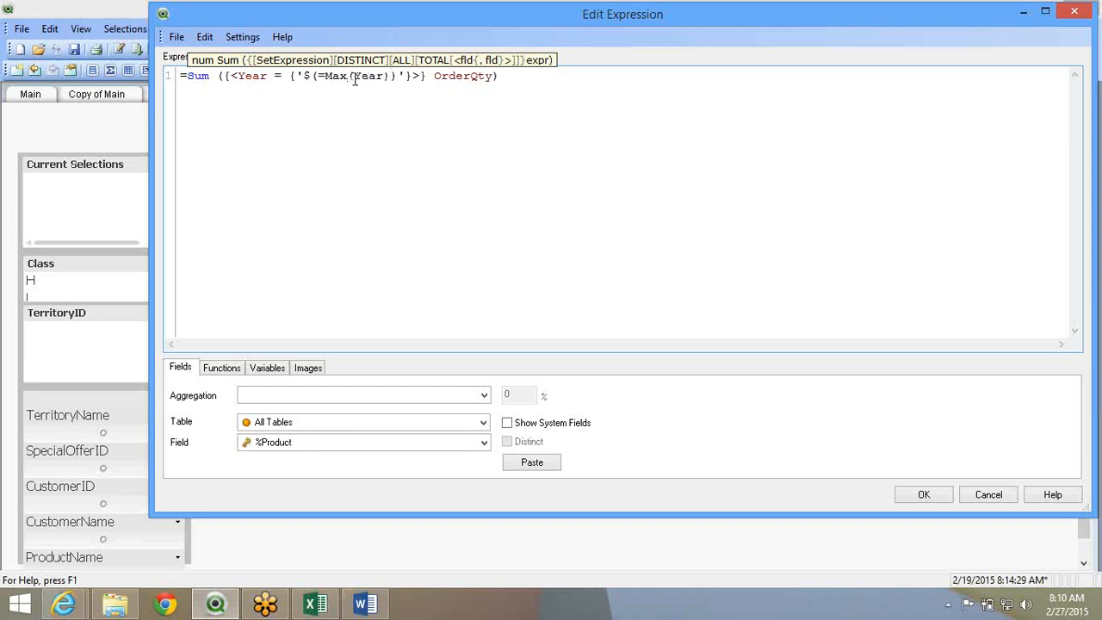
{"action": "left_click_drag", "start_coordinate": [305, 77], "coordinate": [391, 77]}
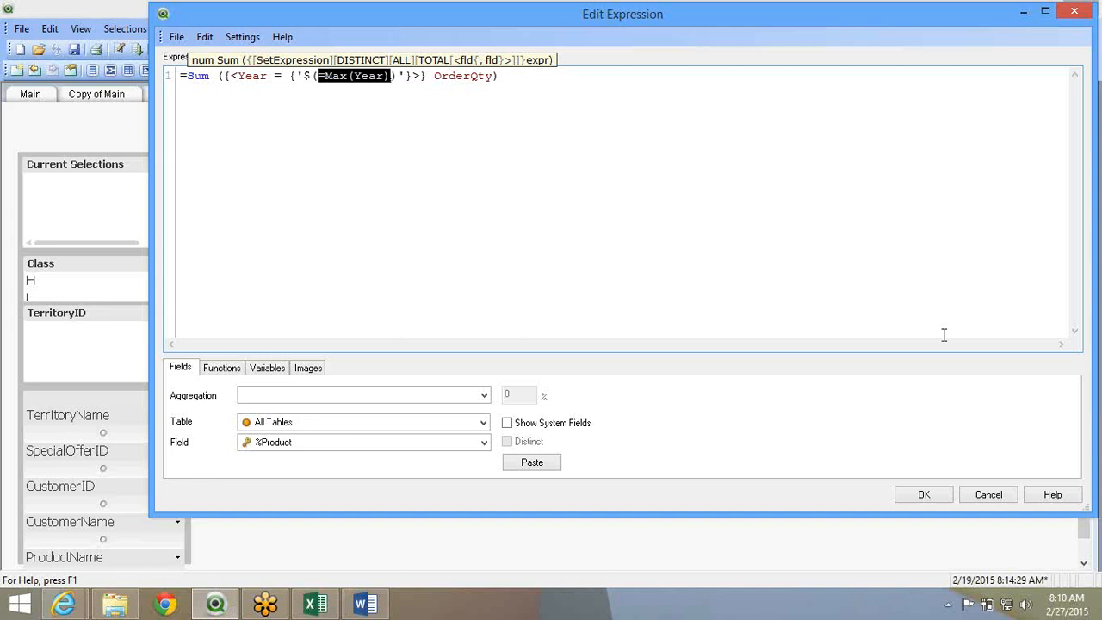
{"action": "left_click", "coordinate": [924, 496]}
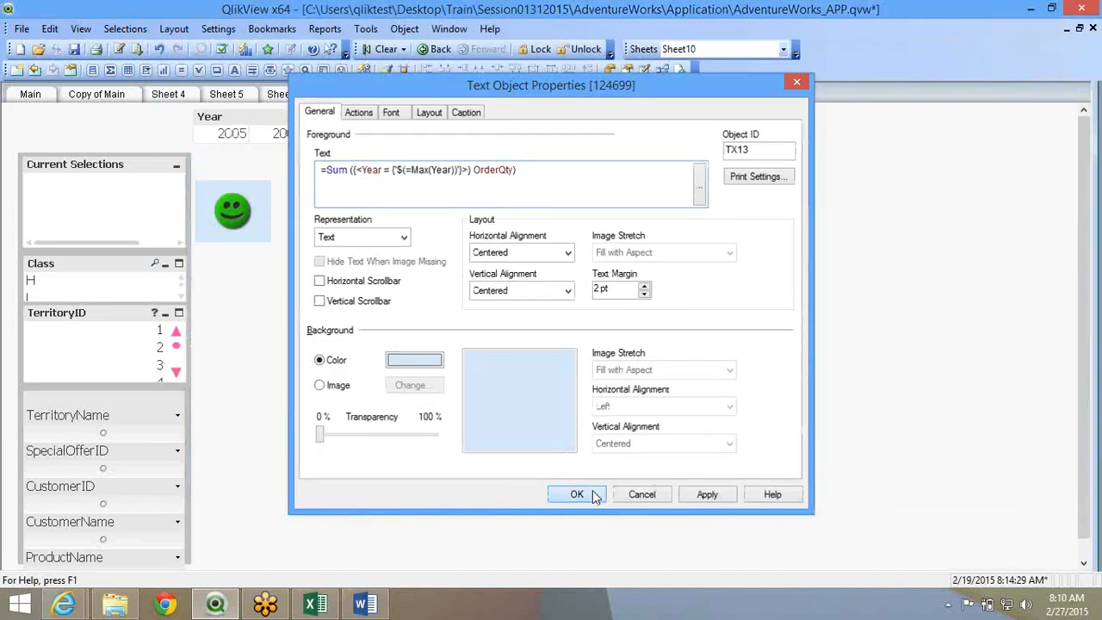
Accept the text object's properties and filter Year to 2007, 2006 and again 2007 to compare the current- and previous-year sums
{"action": "left_click", "coordinate": [592, 496]}
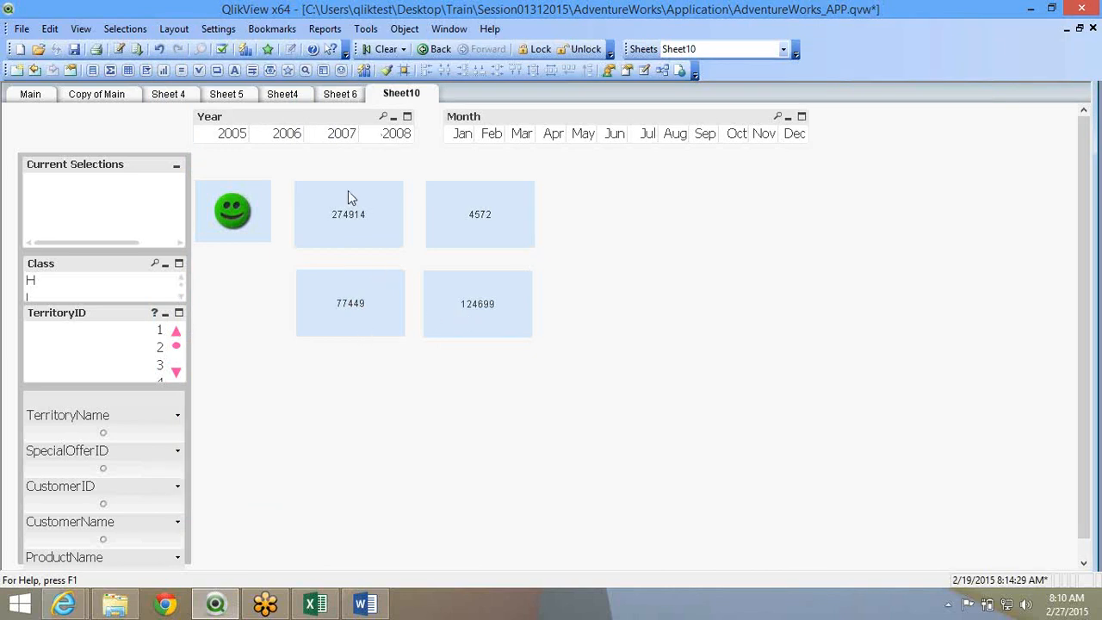
{"action": "left_click", "coordinate": [324, 138]}
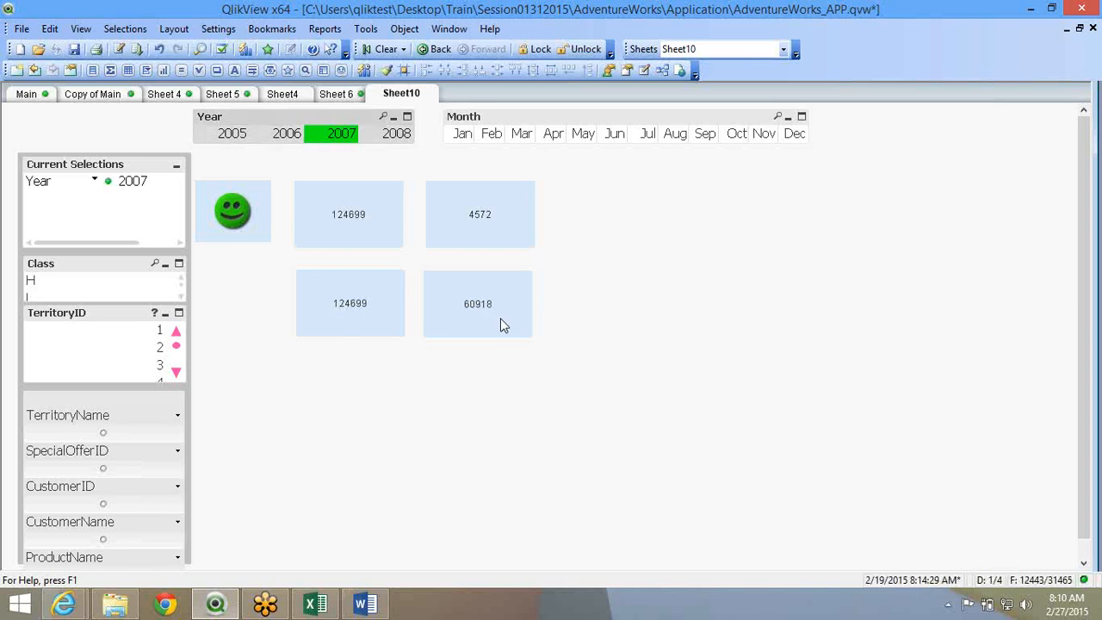
{"action": "left_click", "coordinate": [296, 139]}
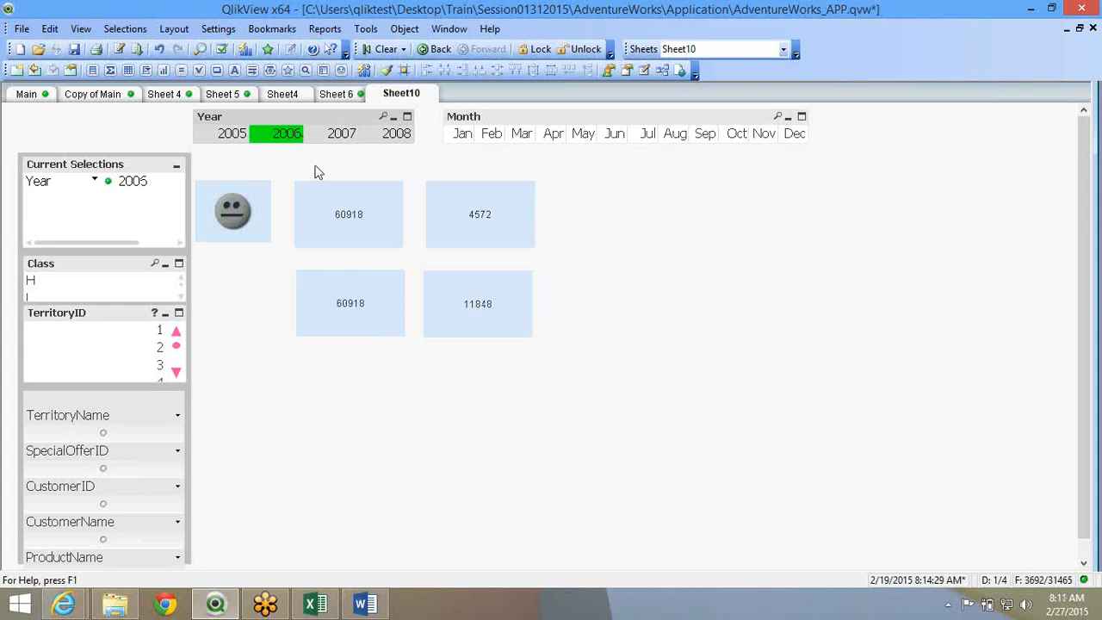
{"action": "left_click", "coordinate": [327, 143]}
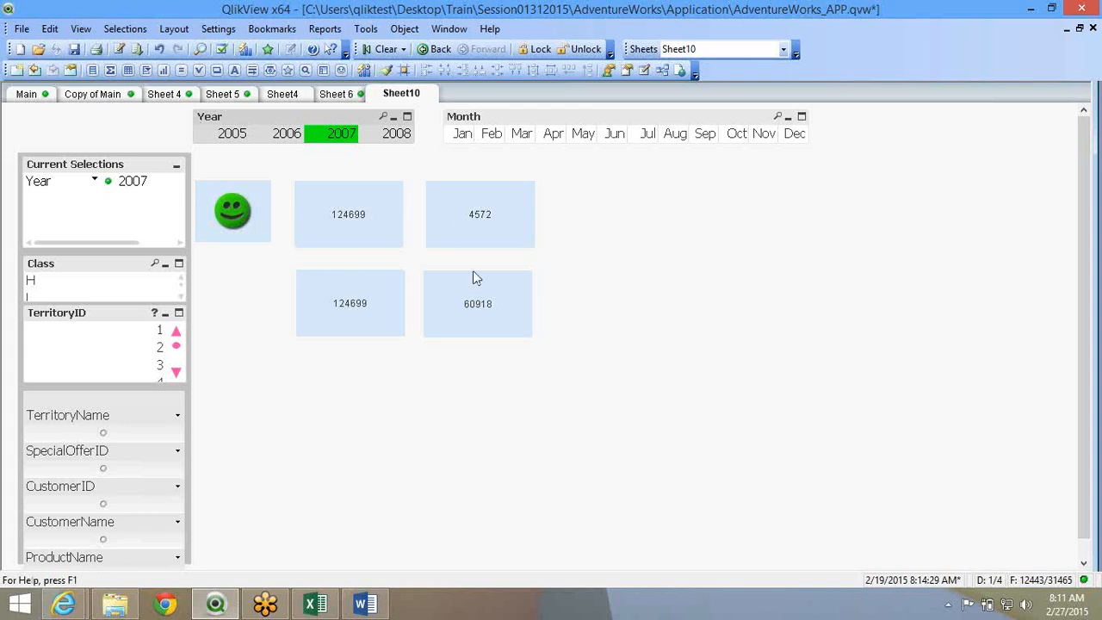
Show a caption on the current-year text object, reusing Max(Year) from its sum expression as the title =Max(Year)
{"action": "right_click", "coordinate": [332, 305]}
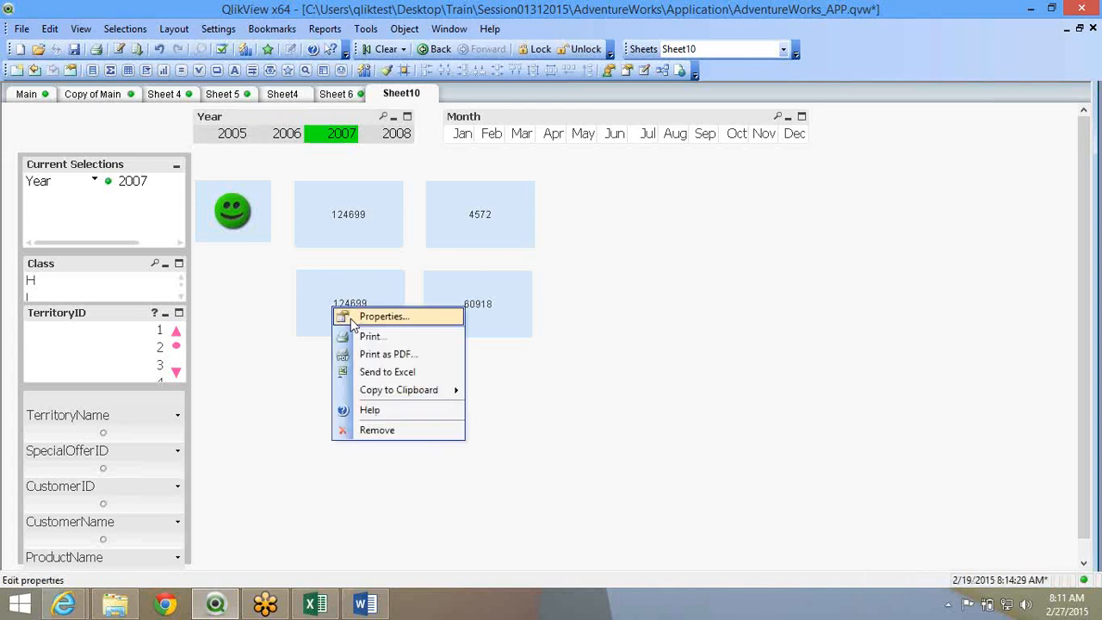
{"action": "left_click", "coordinate": [379, 316]}
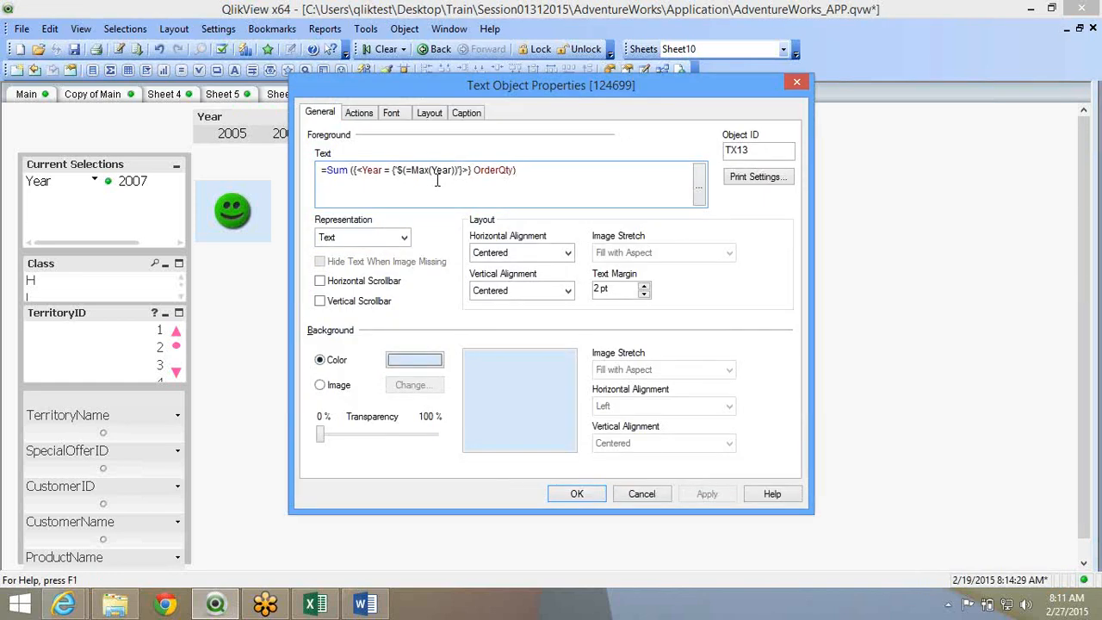
{"action": "left_click", "coordinate": [1089, 68]}
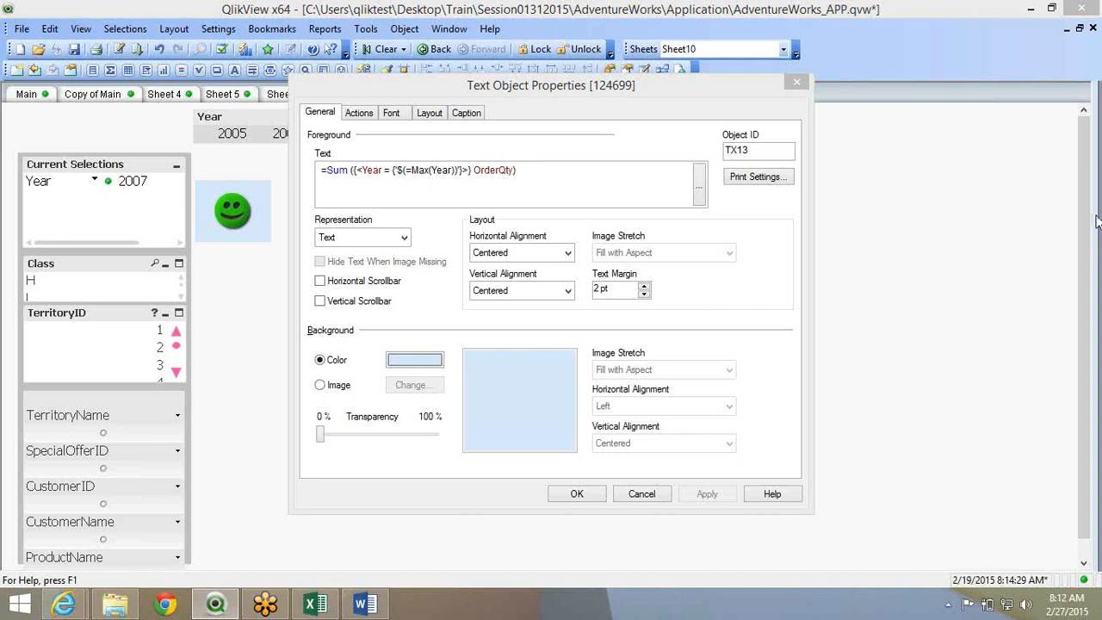
{"action": "left_click", "coordinate": [457, 170]}
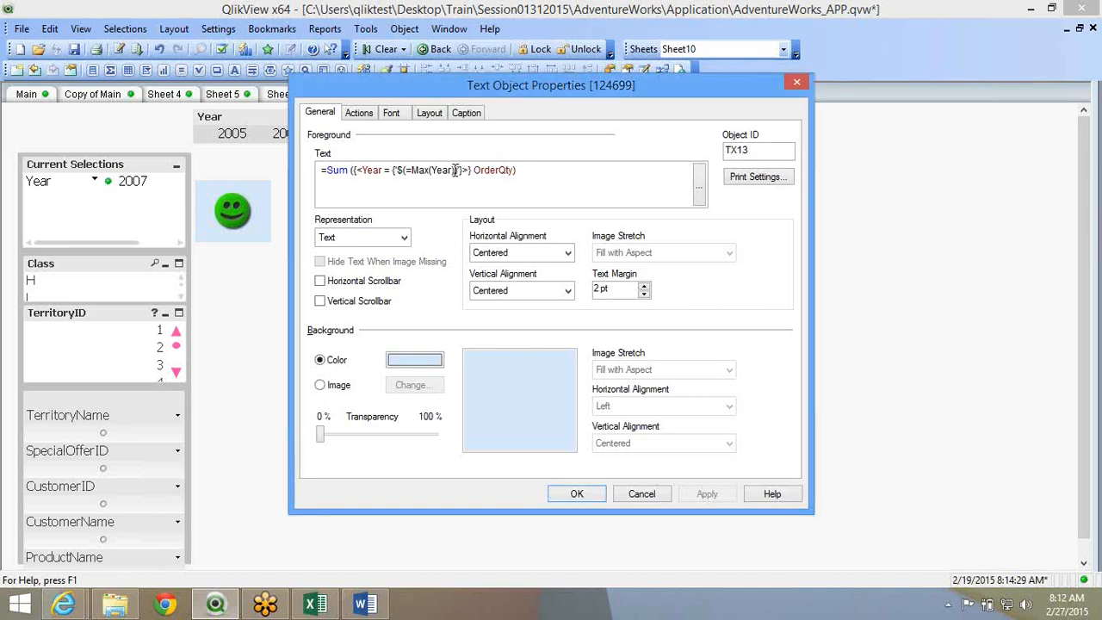
{"action": "left_click_drag", "start_coordinate": [456, 169], "coordinate": [412, 170]}
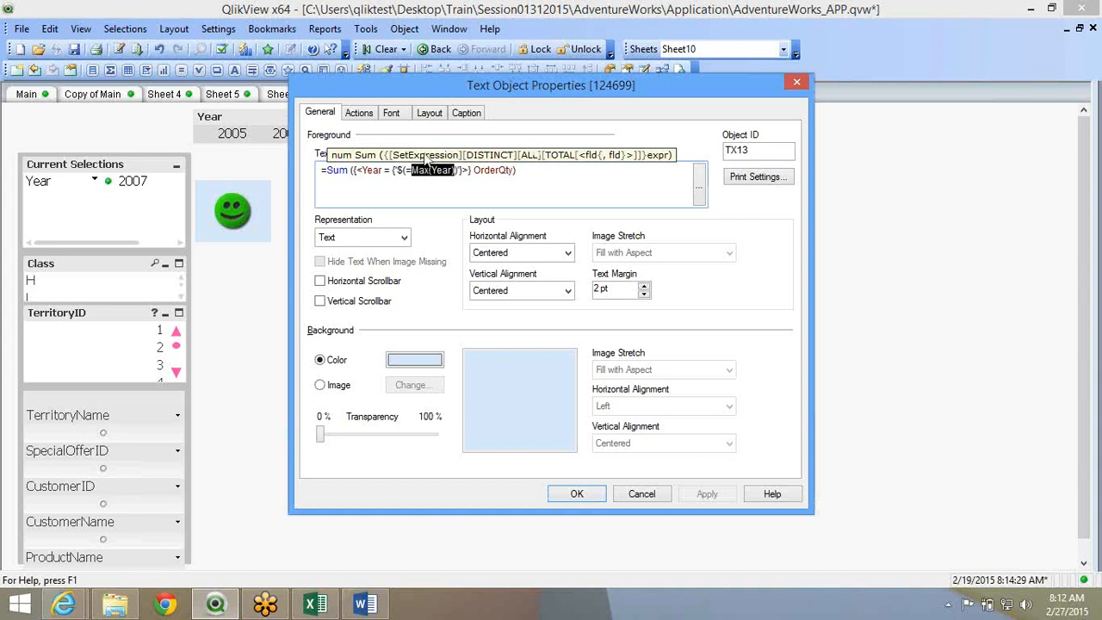
{"action": "left_click", "coordinate": [480, 115]}
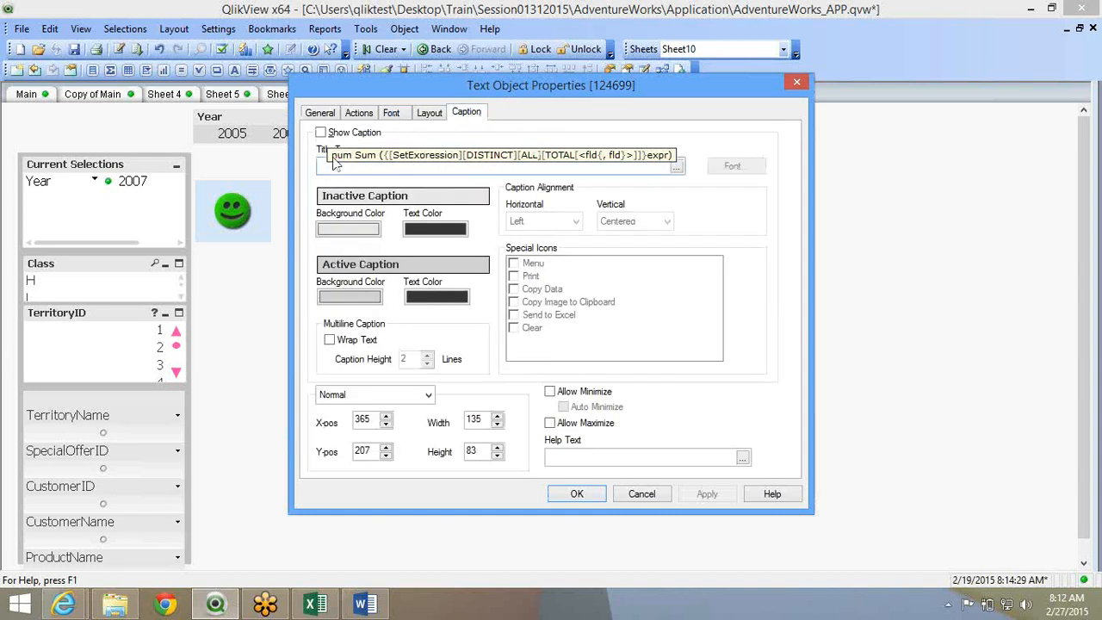
{"action": "left_click", "coordinate": [321, 133]}
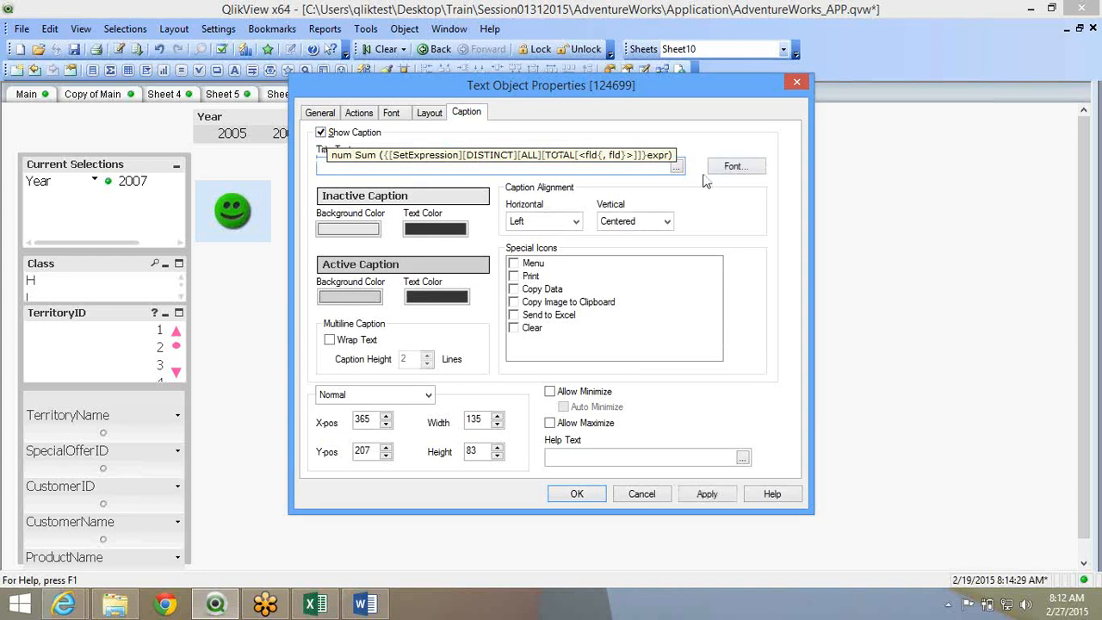
{"action": "left_click", "coordinate": [677, 166]}
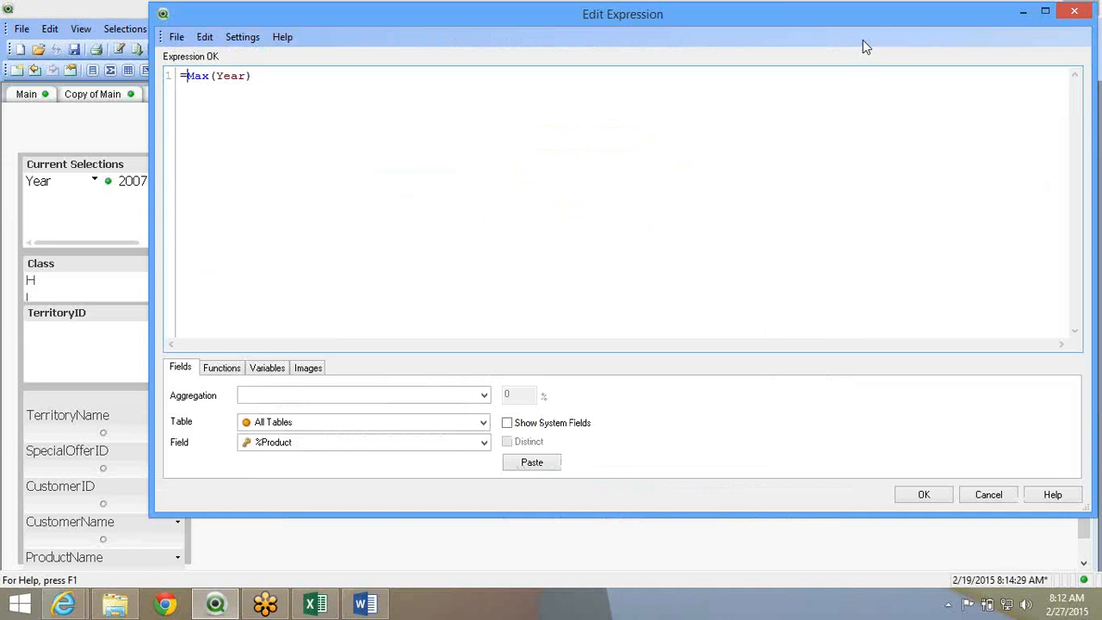
{"action": "left_click", "coordinate": [924, 495]}
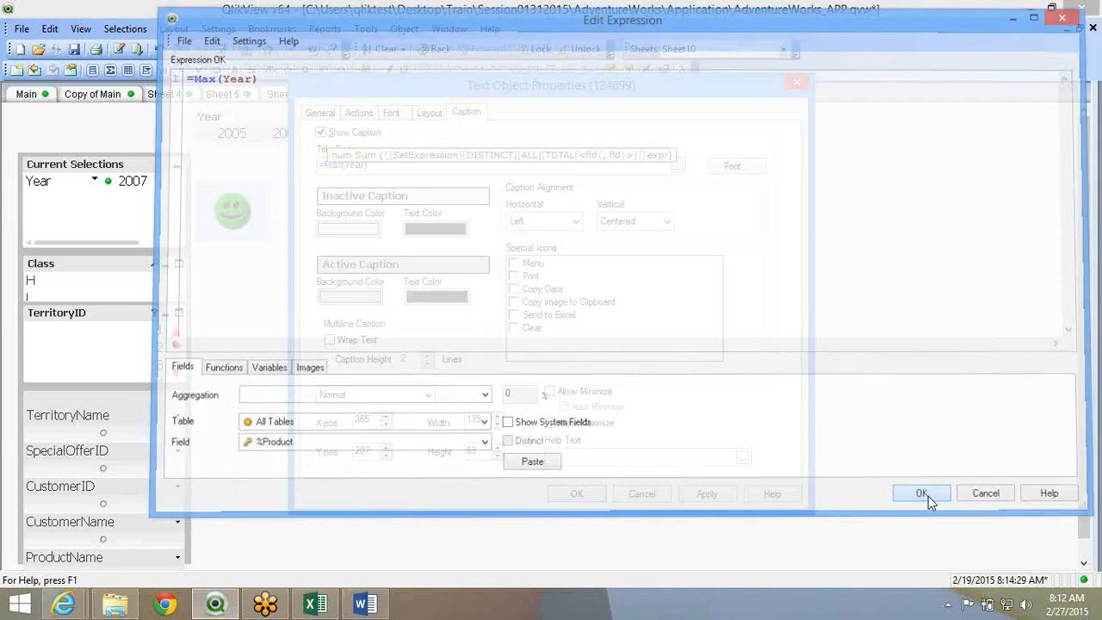
{"action": "left_click", "coordinate": [577, 494]}
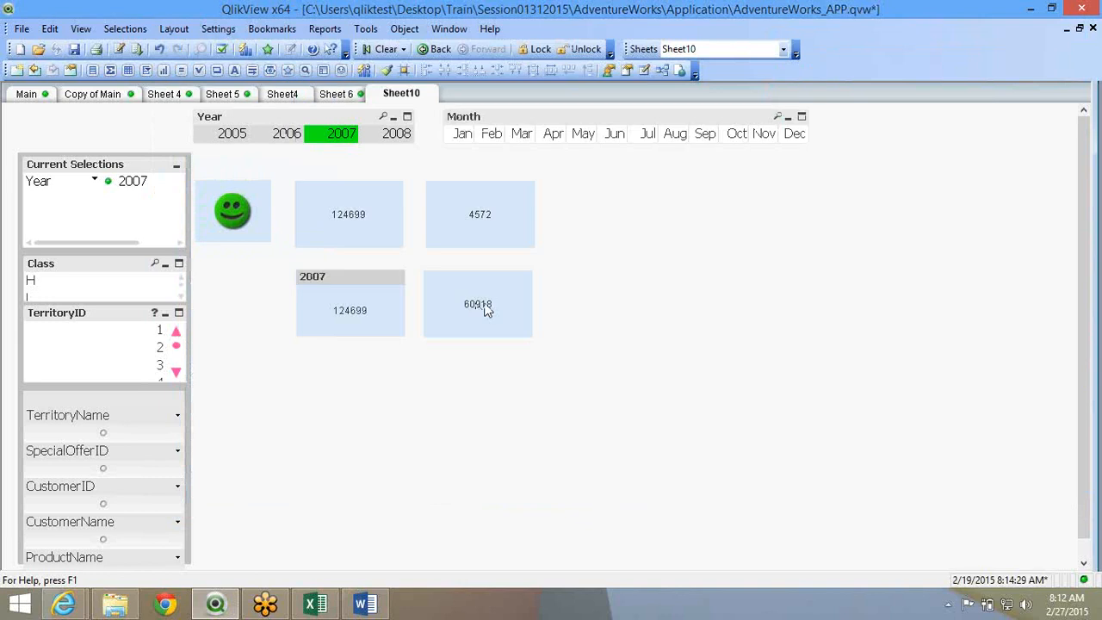
Show a caption on the previous-year text object, reusing the variable from its sum expression as the title =vPreviousYear
{"action": "right_click", "coordinate": [485, 308]}
{"action": "key", "text": "Escape"}
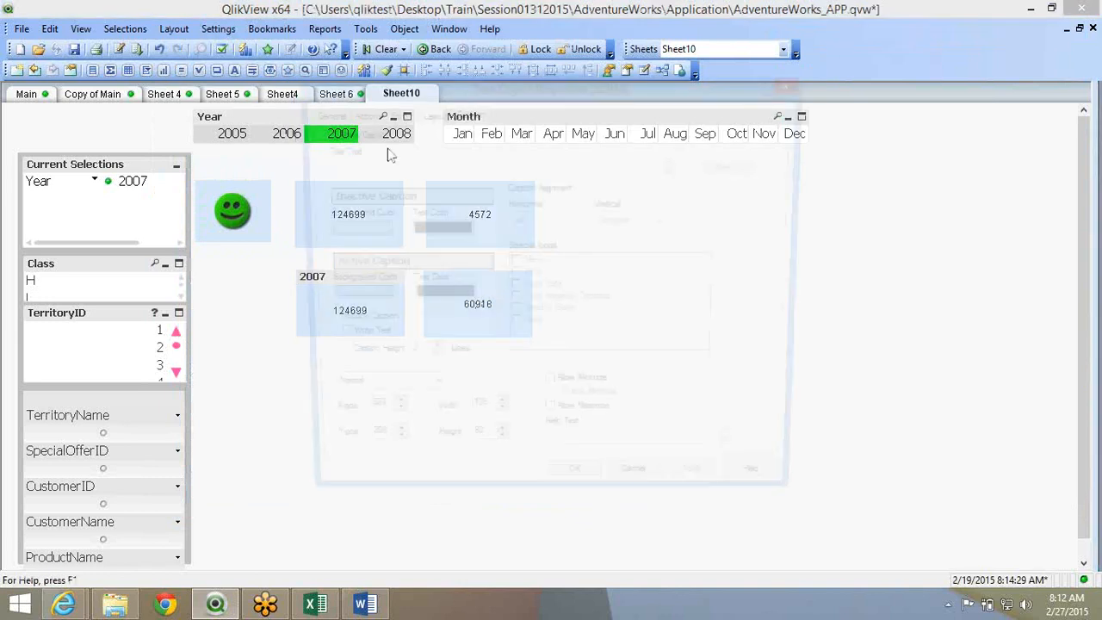
{"action": "left_click", "coordinate": [321, 113]}
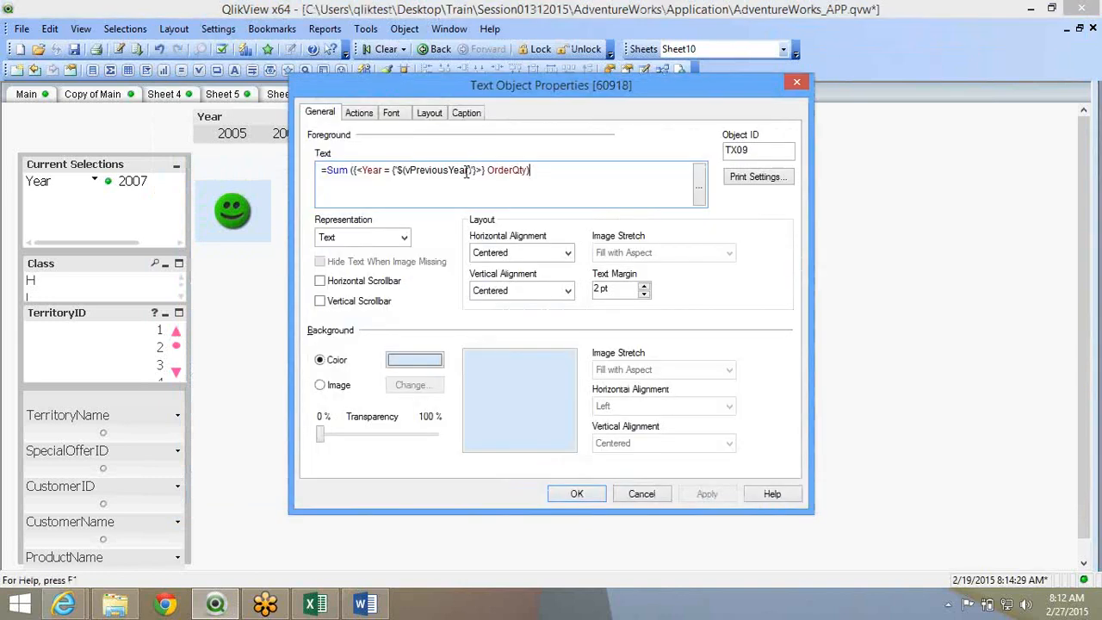
{"action": "double_click", "coordinate": [466, 171]}
{"action": "key", "text": "ctrl+c"}
{"action": "left_click", "coordinate": [466, 113]}
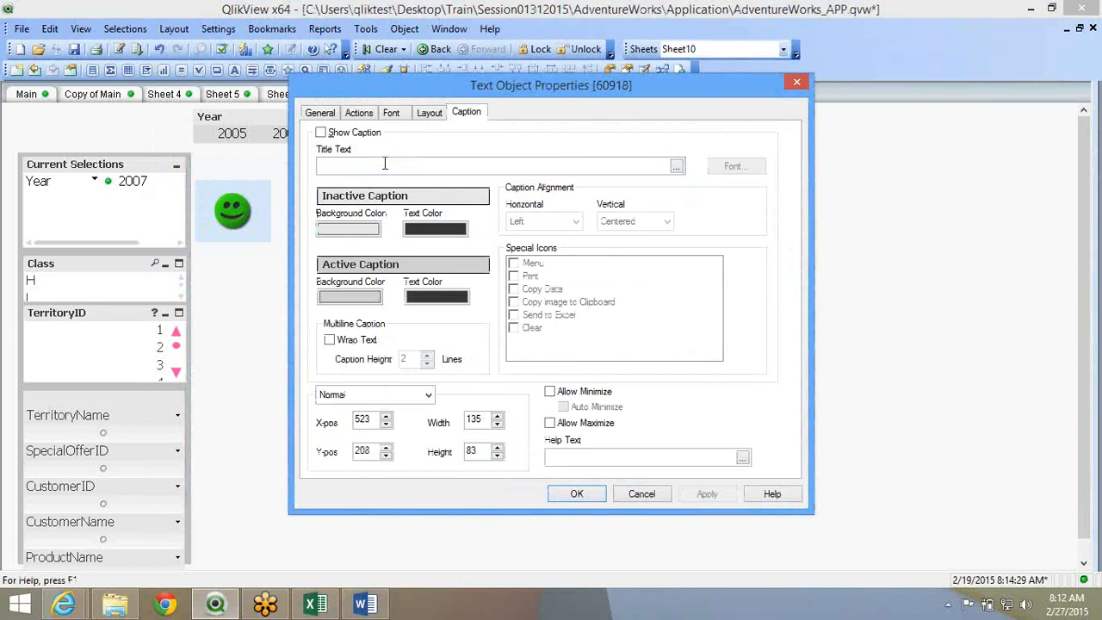
{"action": "left_click", "coordinate": [385, 164]}
{"action": "type", "text": "="}
{"action": "key", "text": "ctrl+v"}
{"action": "left_click", "coordinate": [320, 132]}
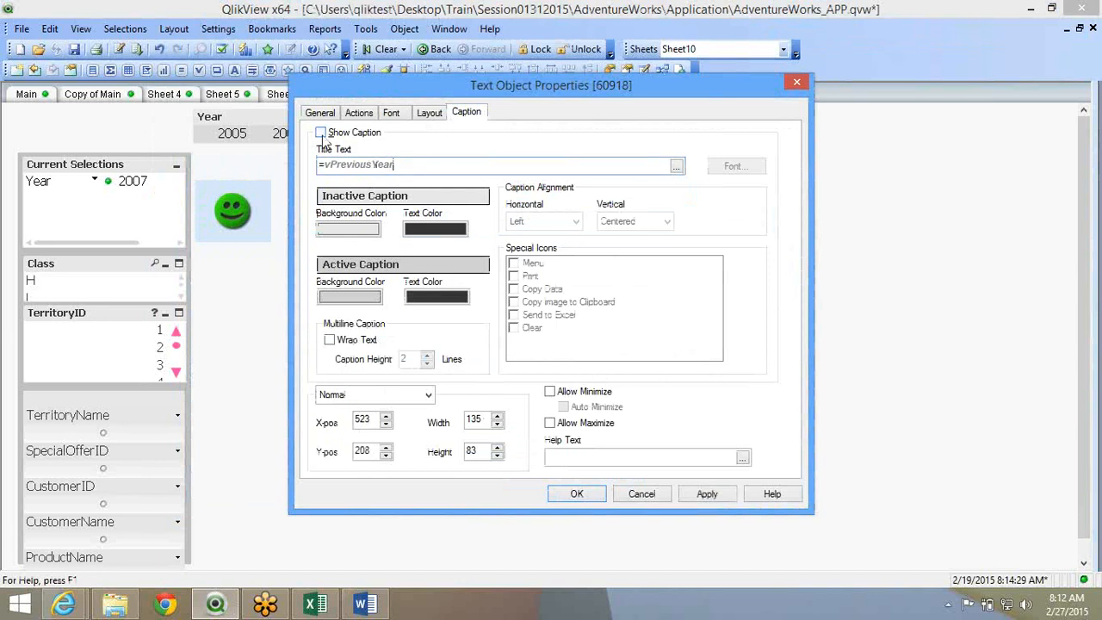
{"action": "left_click", "coordinate": [576, 494]}
Test both captions by filtering Year to 2006, 2005 and 2007, and review the current-year caption's title expression
{"action": "left_click", "coordinate": [283, 136]}
{"action": "left_click", "coordinate": [250, 139]}
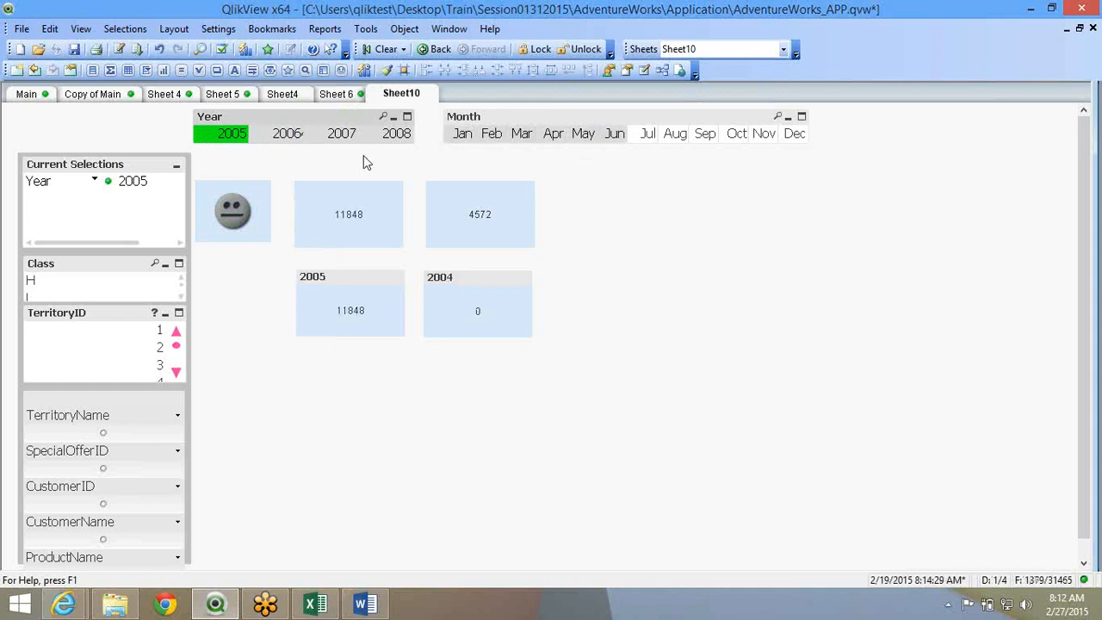
{"action": "right_click", "coordinate": [359, 337]}
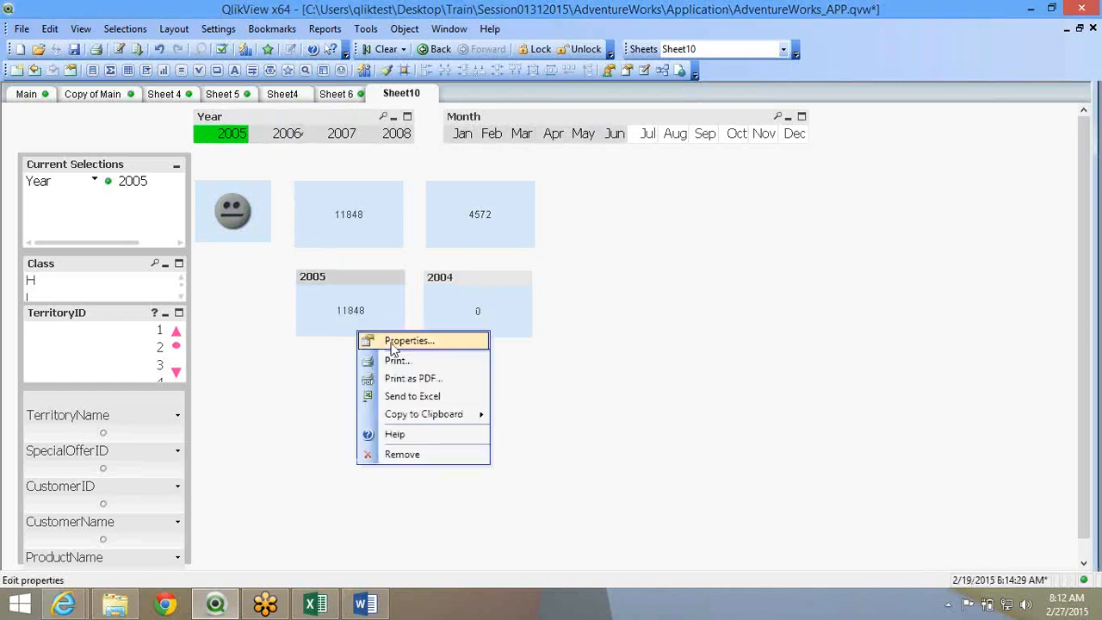
{"action": "left_click", "coordinate": [390, 341]}
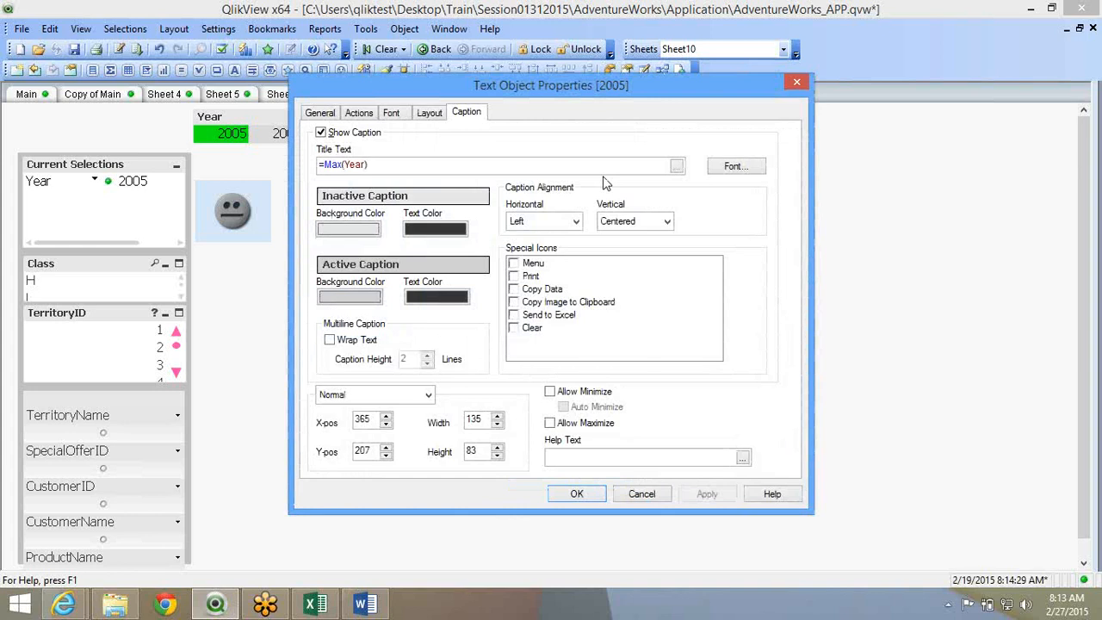
{"action": "left_click", "coordinate": [679, 167]}
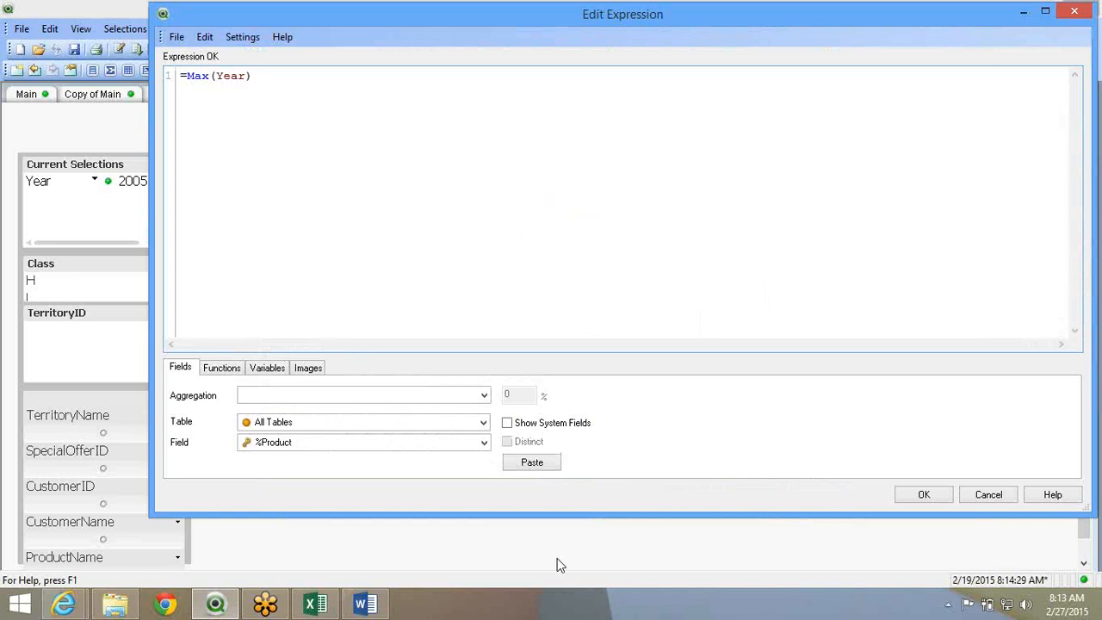
{"action": "left_click", "coordinate": [920, 496]}
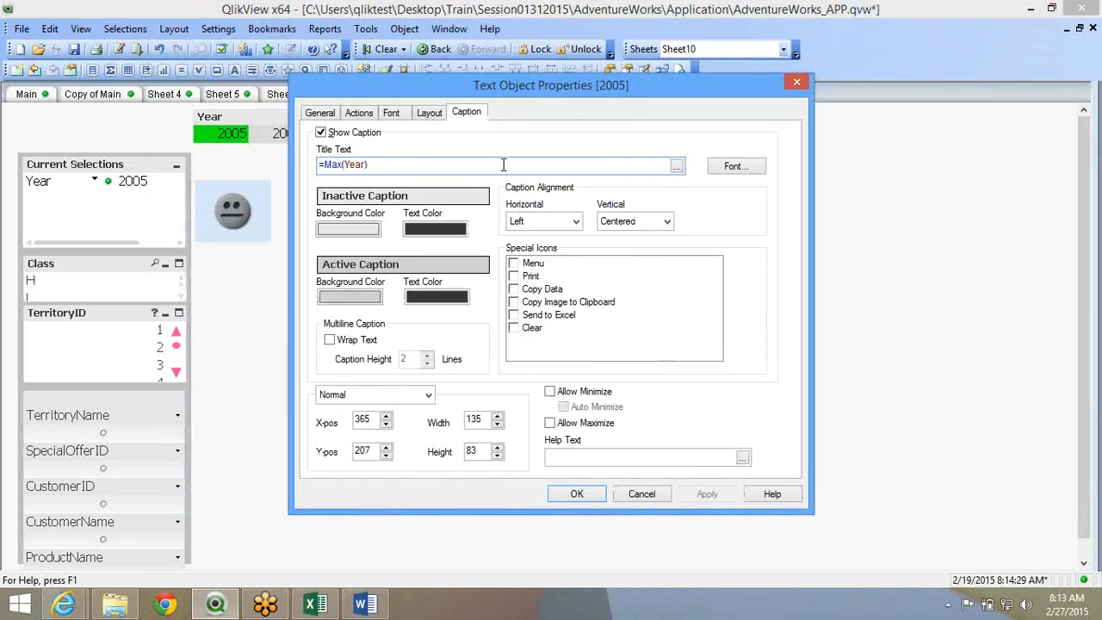
{"action": "left_click", "coordinate": [575, 495]}
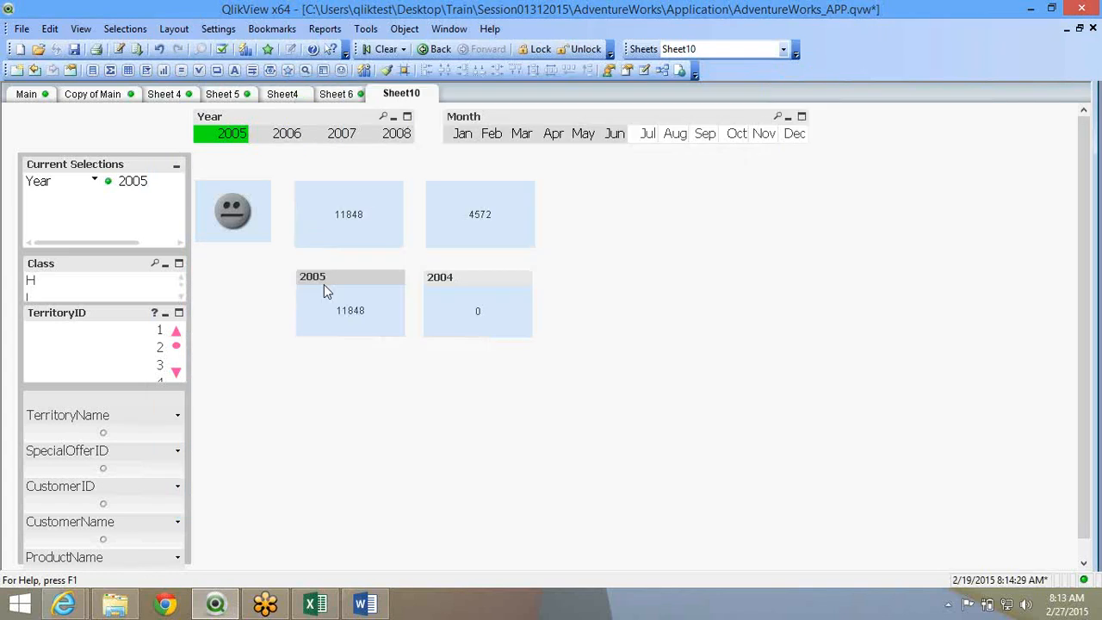
{"action": "left_click", "coordinate": [349, 137]}
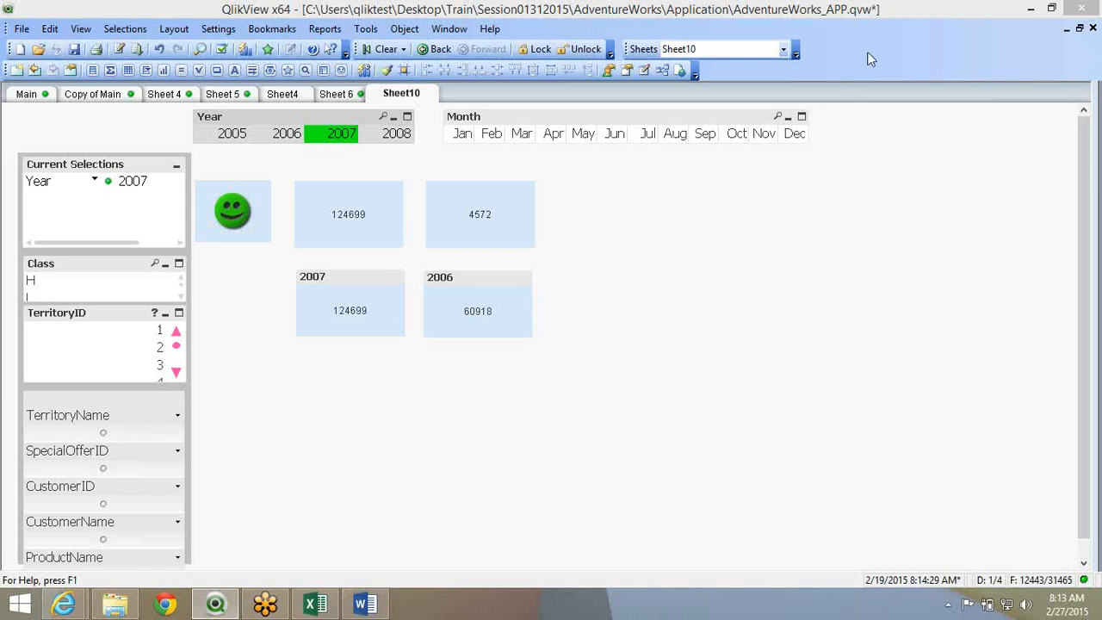
{"action": "left_click", "coordinate": [704, 313]}
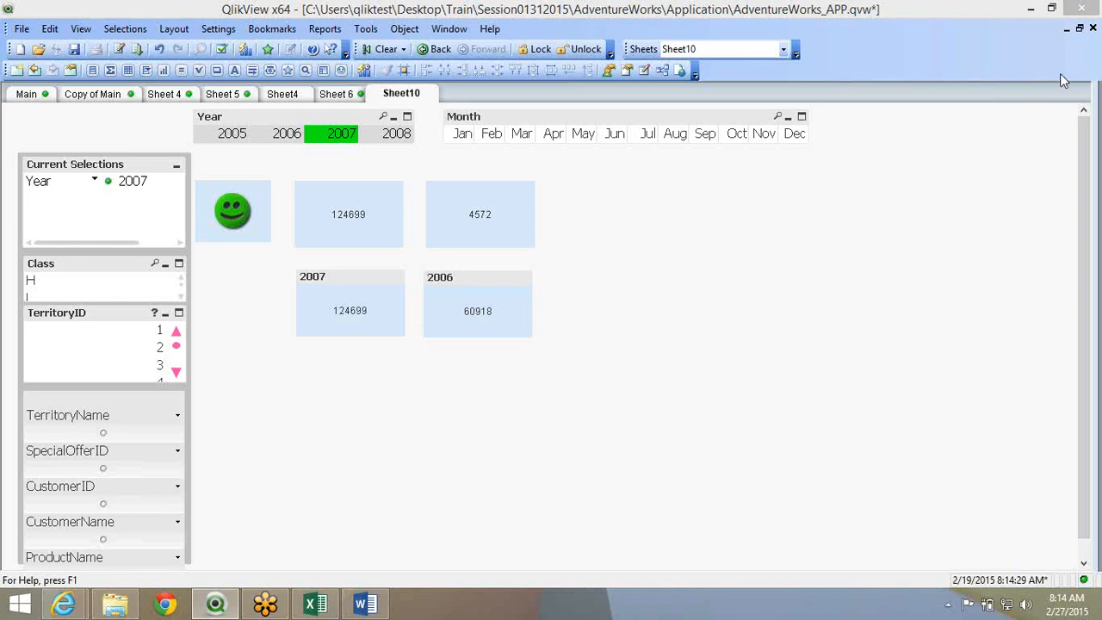
Create a text object reading Total Order Qty and place it as a narrow banner above the two upper text objects
{"action": "mouse_move", "coordinate": [1098, 56]}
{"action": "right_click", "coordinate": [546, 234]}
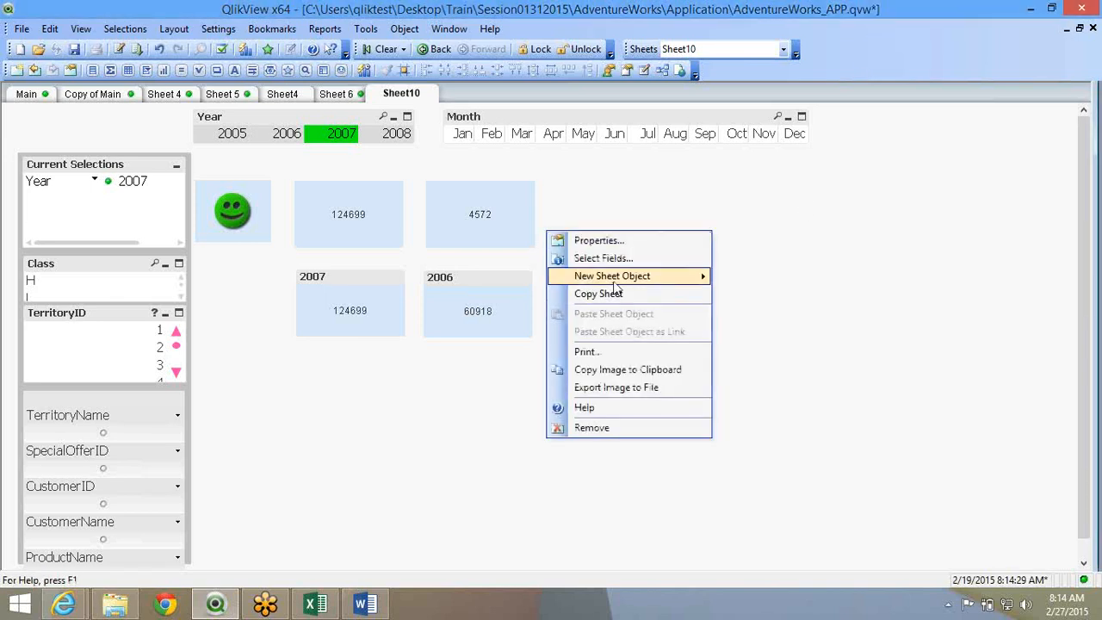
{"action": "mouse_move", "coordinate": [616, 283]}
{"action": "left_click", "coordinate": [793, 418]}
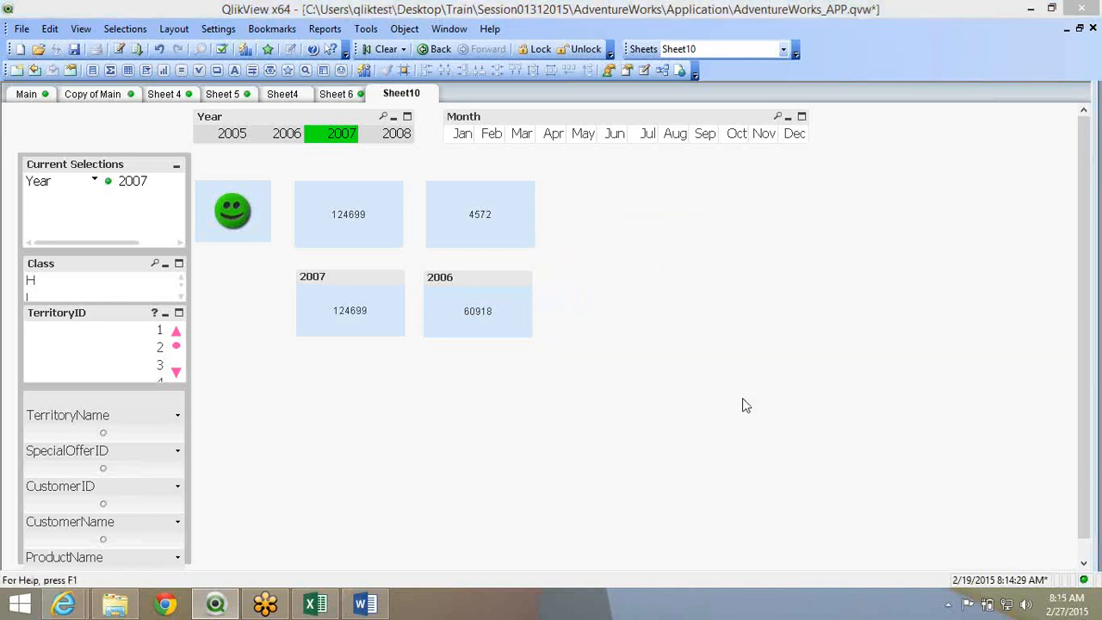
{"action": "type", "text": "Ti"}
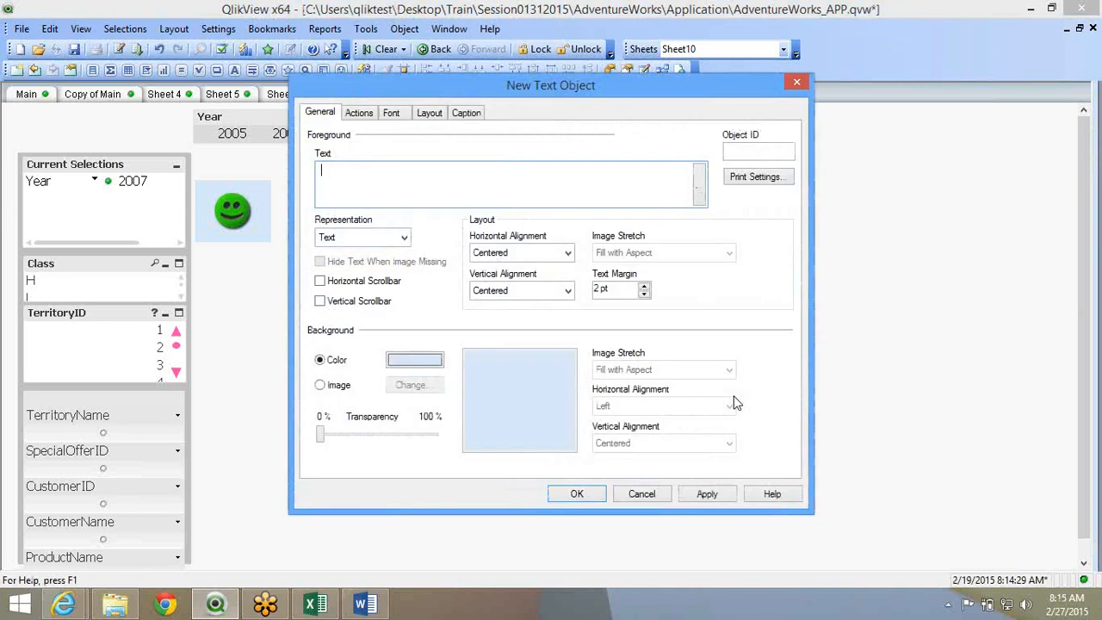
{"action": "type", "text": "otal Order"}
{"action": "type", "text": " TE"}
{"action": "key", "text": "BackSpace"}
{"action": "key", "text": "BackSpace"}
{"action": "key", "text": "BackSpace"}
{"action": "type", "text": "Qty:"}
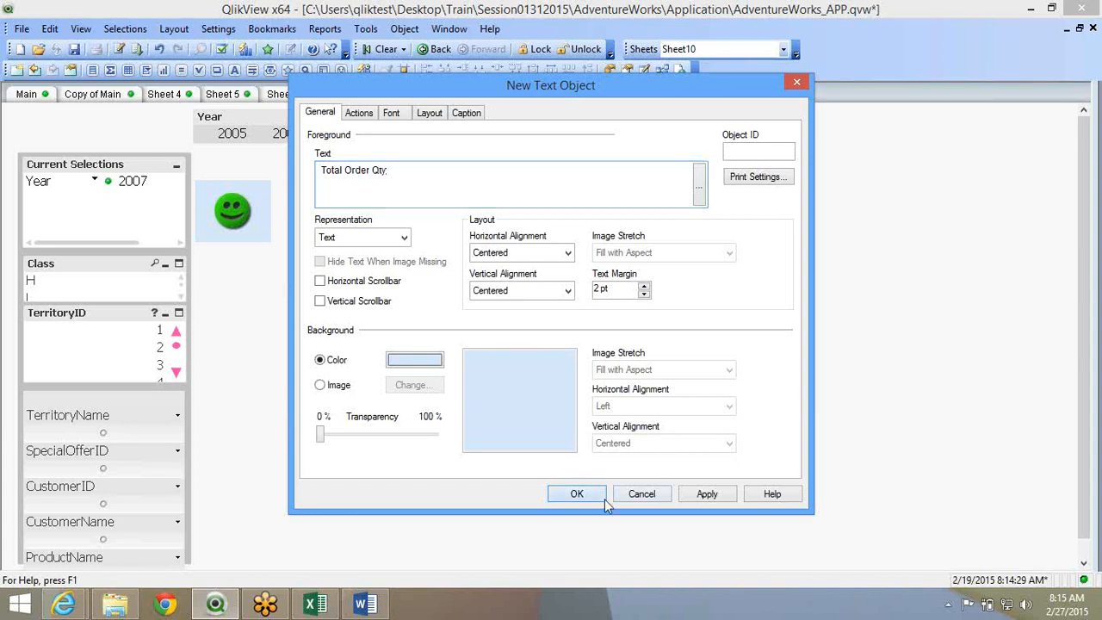
{"action": "left_click", "coordinate": [603, 497]}
{"action": "left_click_drag", "start_coordinate": [689, 288], "coordinate": [523, 167]}
Extend the current-year text object's caption title to =Max(Year) & ' - Current Year'
{"action": "right_click", "coordinate": [365, 290]}
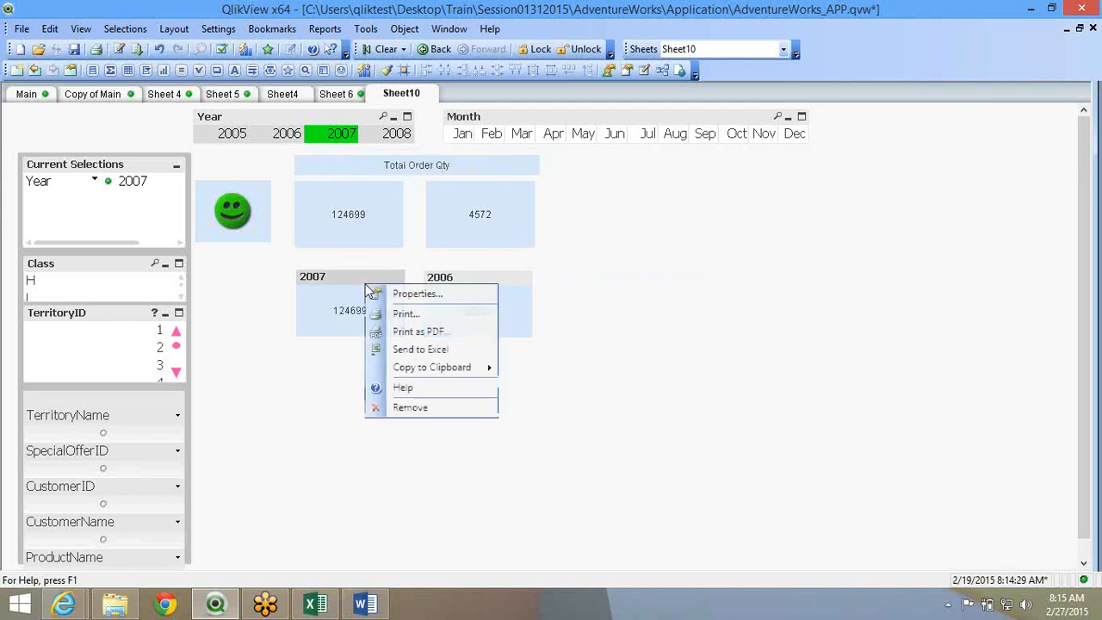
{"action": "left_click", "coordinate": [413, 293]}
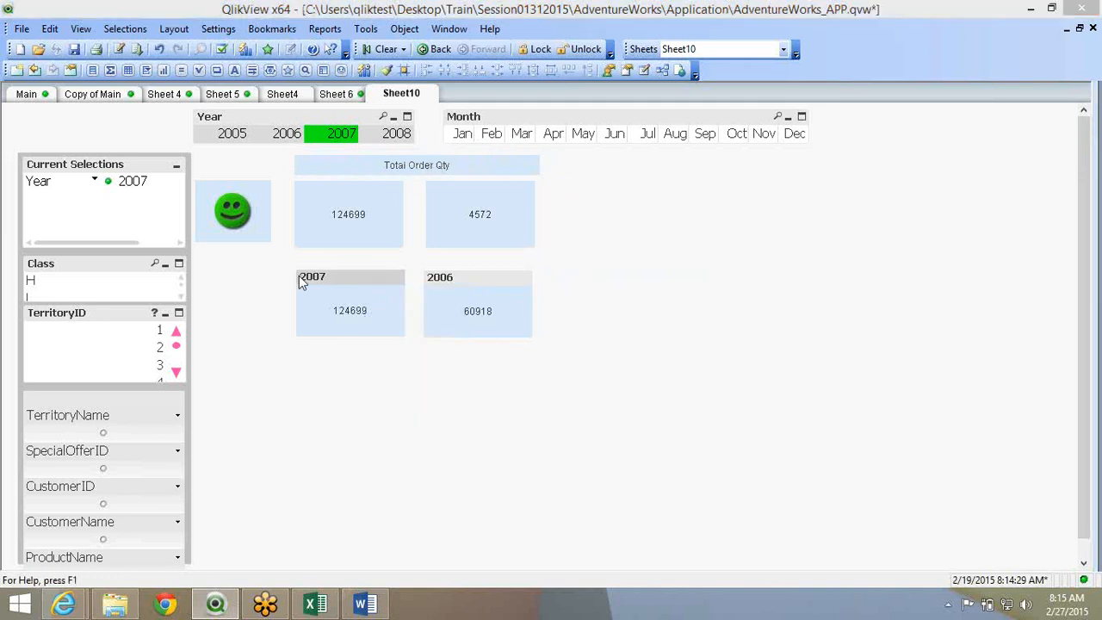
{"action": "left_click", "coordinate": [465, 112]}
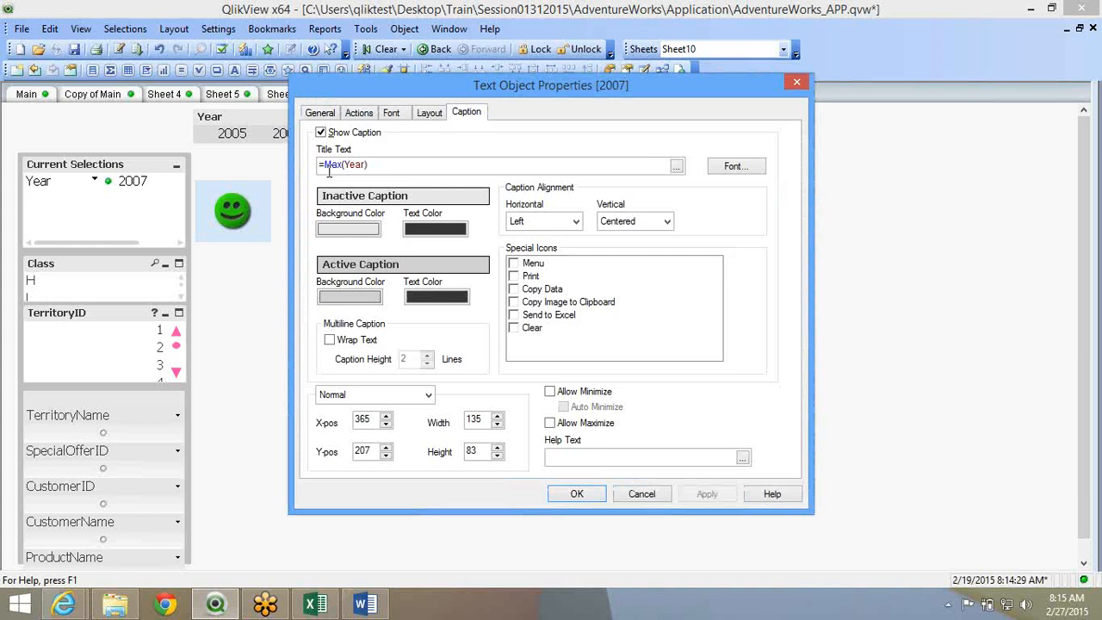
{"action": "left_click", "coordinate": [378, 168]}
{"action": "type", "text": "&"}
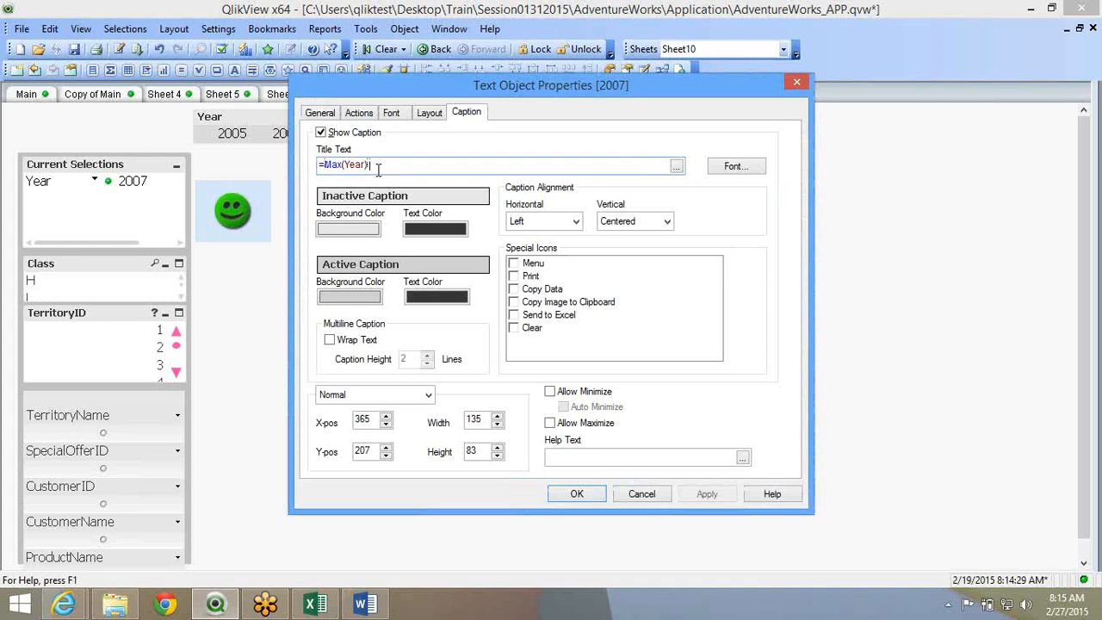
{"action": "type", "text": " ' Current Yers"}
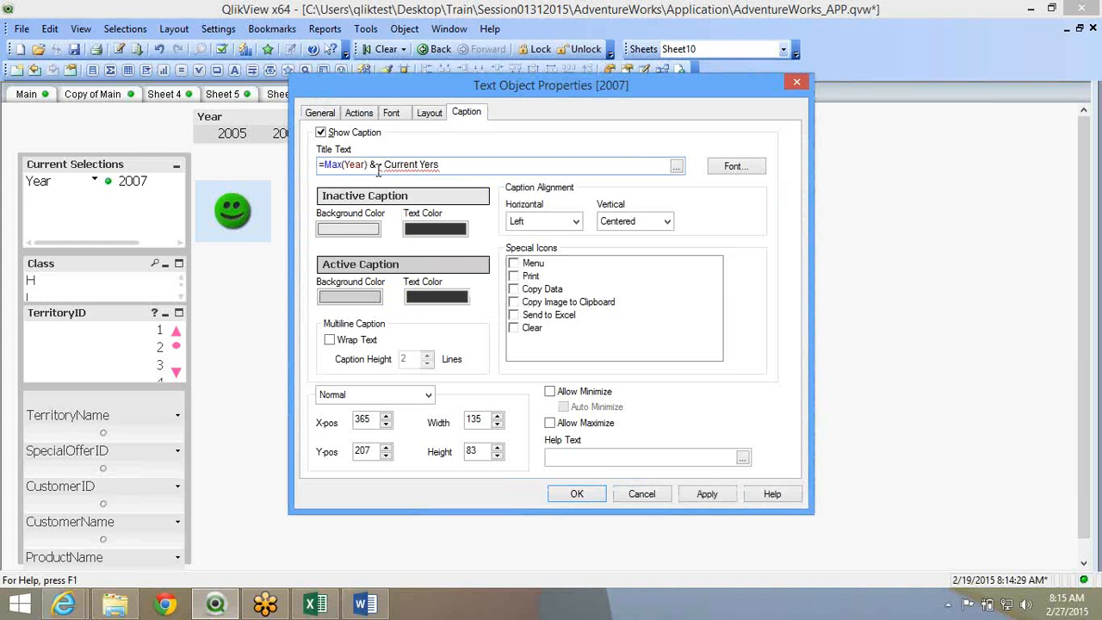
{"action": "key", "text": "BackSpace"}
{"action": "key", "text": "BackSpace"}
{"action": "type", "text": "ar'"}
{"action": "left_click", "coordinate": [384, 166]}
{"action": "key", "text": "BackSpace"}
{"action": "left_click", "coordinate": [380, 167]}
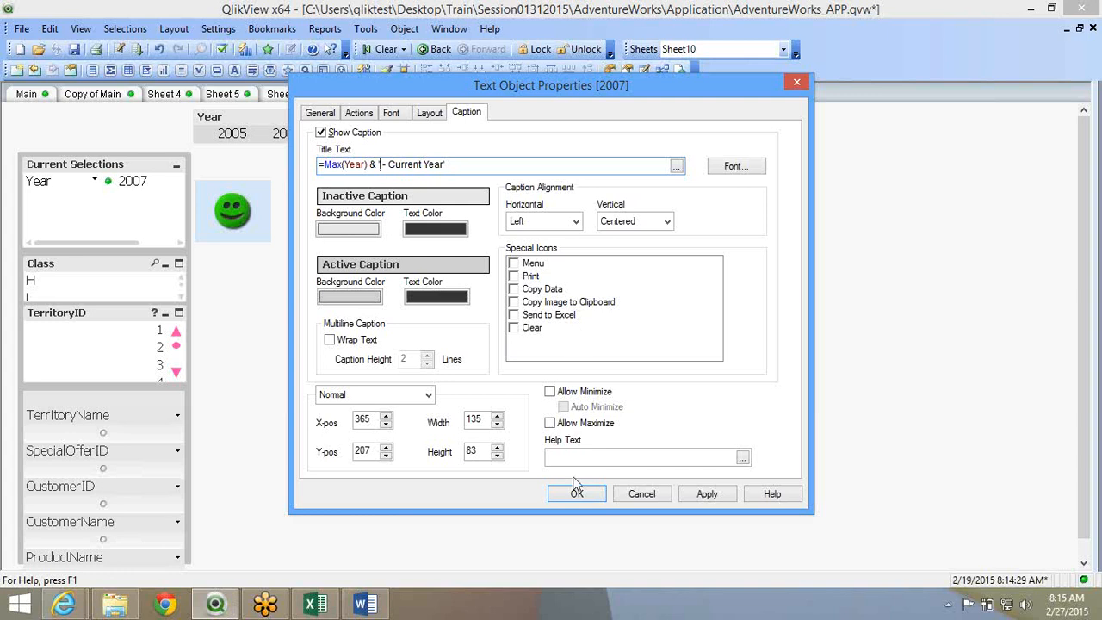
{"action": "type", "text": "'"}
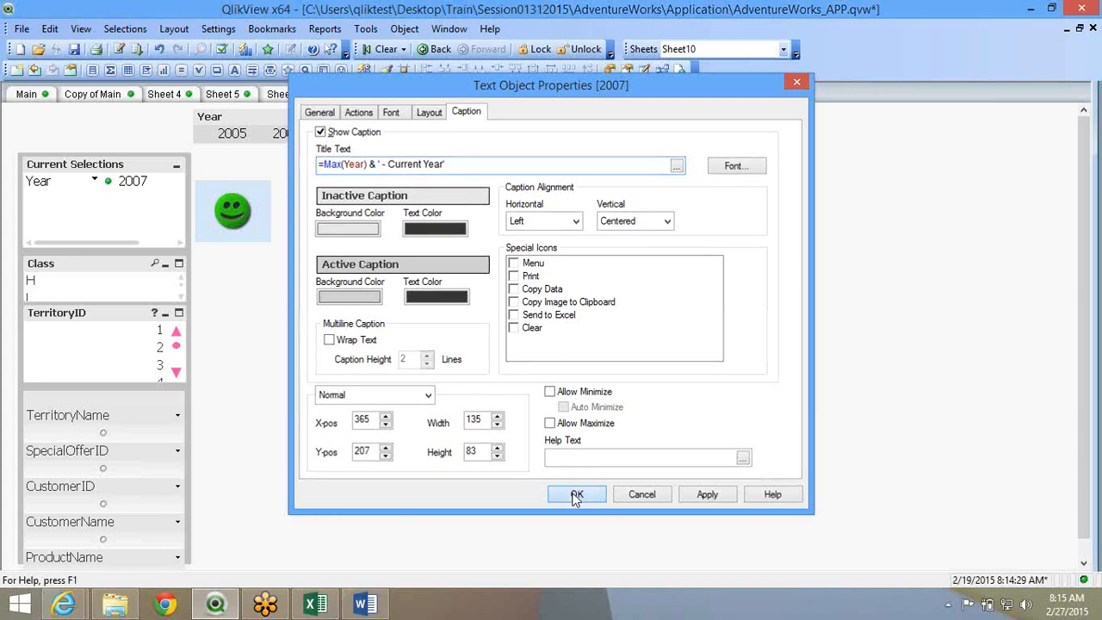
{"action": "left_click", "coordinate": [576, 495]}
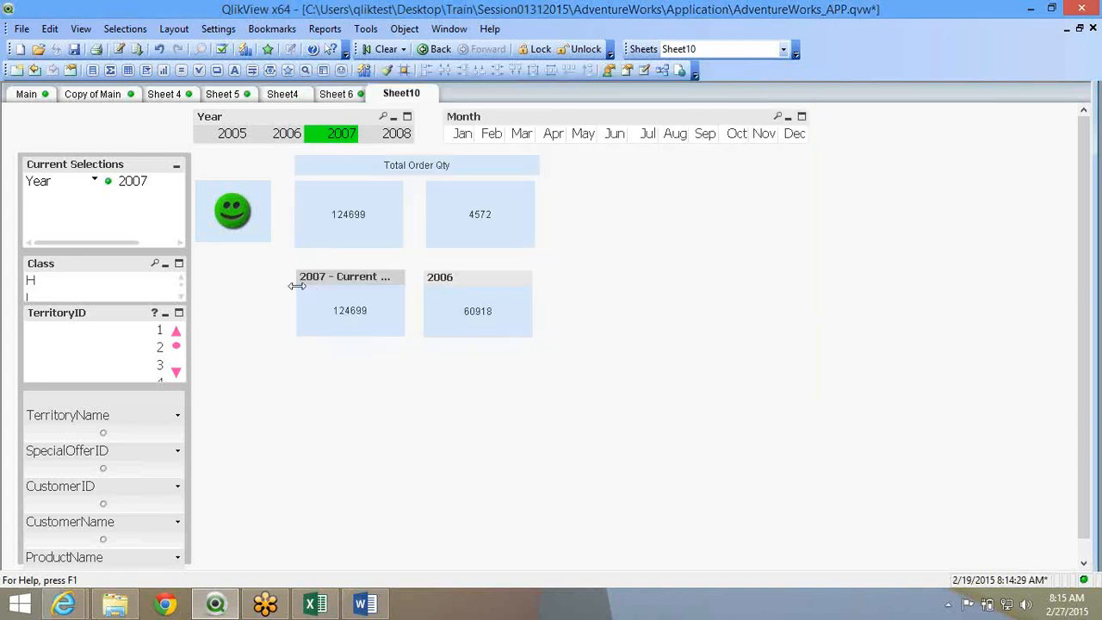
Extend the previous-year text object's caption title to =vPreviousYear & ' - Previous Year'
{"action": "right_click", "coordinate": [503, 291]}
{"action": "left_click", "coordinate": [529, 293]}
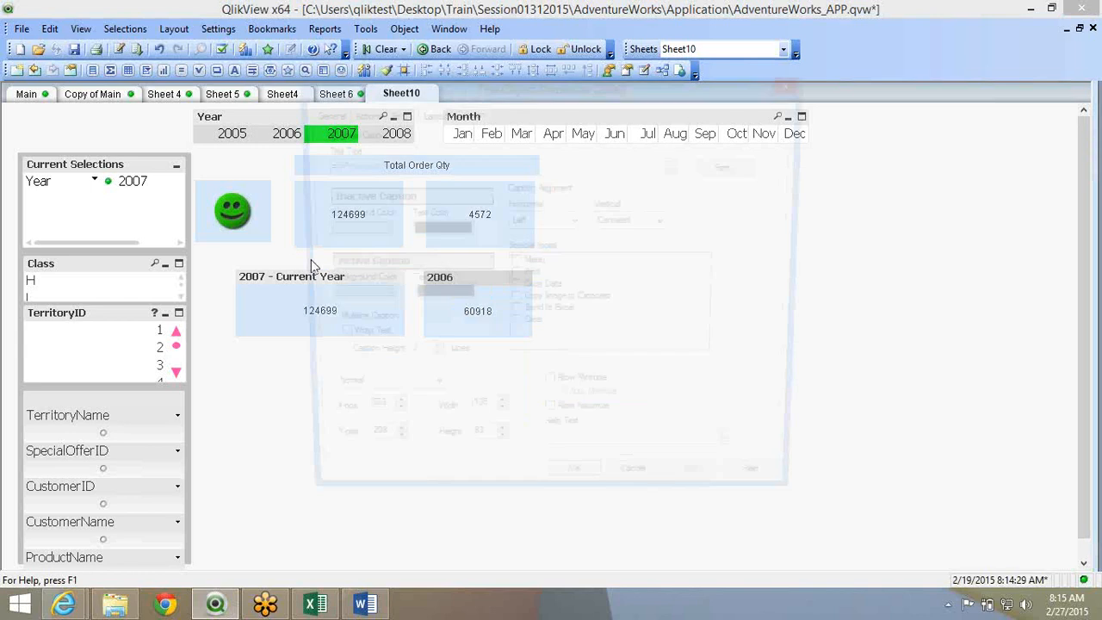
{"action": "left_click", "coordinate": [422, 170]}
{"action": "type", "text": "& "}
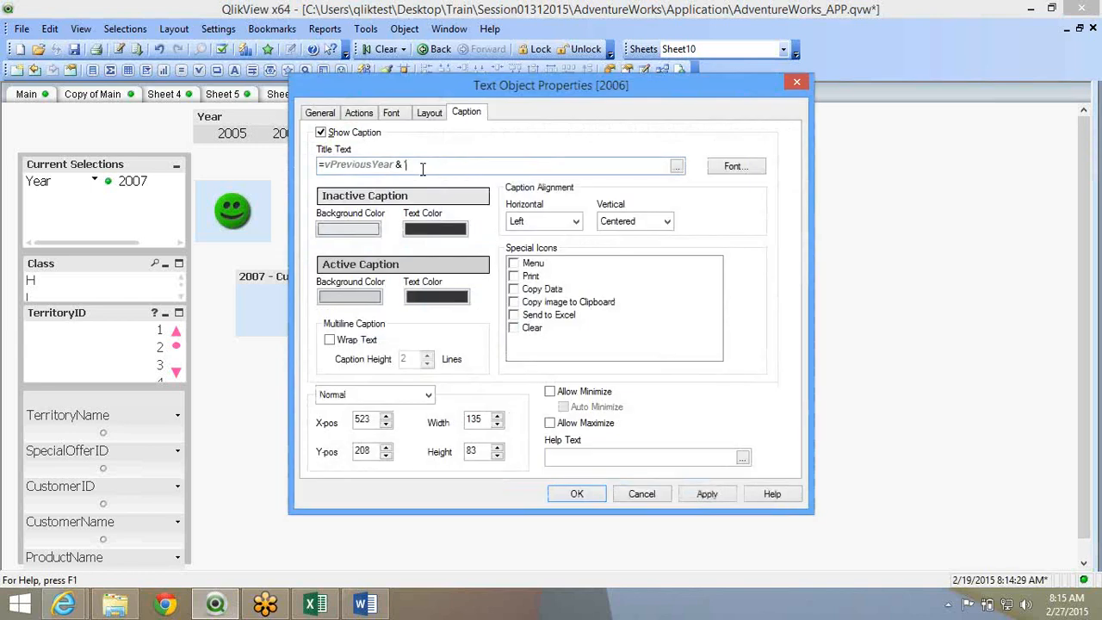
{"action": "type", "text": "'Previou"}
{"action": "key", "text": "BackSpace"}
{"action": "key", "text": "BackSpace"}
{"action": "key", "text": "BackSpace"}
{"action": "key", "text": "BackSpace"}
{"action": "key", "text": "BackSpace"}
{"action": "key", "text": "BackSpace"}
{"action": "key", "text": "BackSpace"}
{"action": "type", "text": "- (revious"}
{"action": "key", "text": "BackSpace"}
{"action": "key", "text": "BackSpace"}
{"action": "key", "text": "BackSpace"}
{"action": "key", "text": "BackSpace"}
{"action": "key", "text": "BackSpace"}
{"action": "key", "text": "BackSpace"}
{"action": "key", "text": "BackSpace"}
{"action": "type", "text": "Pr"}
{"action": "key", "text": "BackSpace"}
{"action": "key", "text": "BackSpace"}
{"action": "key", "text": "BackSpace"}
{"action": "type", "text": "Previou sY"}
{"action": "key", "text": "BackSpace"}
{"action": "key", "text": "BackSpace"}
{"action": "key", "text": "BackSpace"}
{"action": "type", "text": "s YEa"}
{"action": "key", "text": "BackSpace"}
{"action": "key", "text": "BackSpace"}
{"action": "type", "text": "ear'"}
{"action": "left_click", "coordinate": [566, 495]}
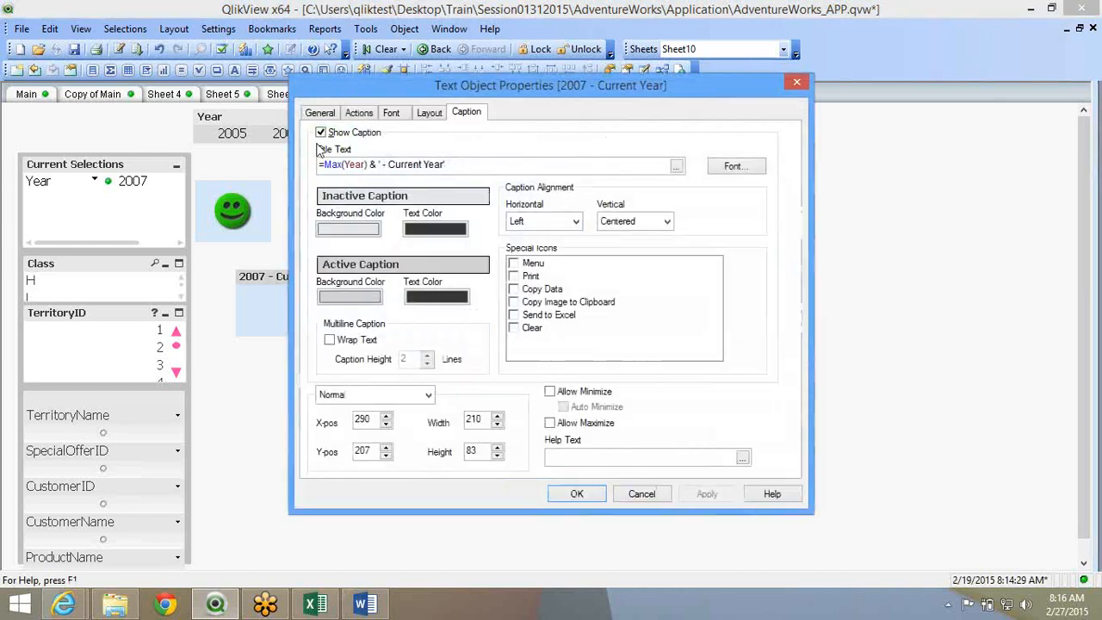
Prefix the current-year text object's sum expression with the label 'Current Year Total Order Qty - ' & and apply it
{"action": "left_click", "coordinate": [319, 113]}
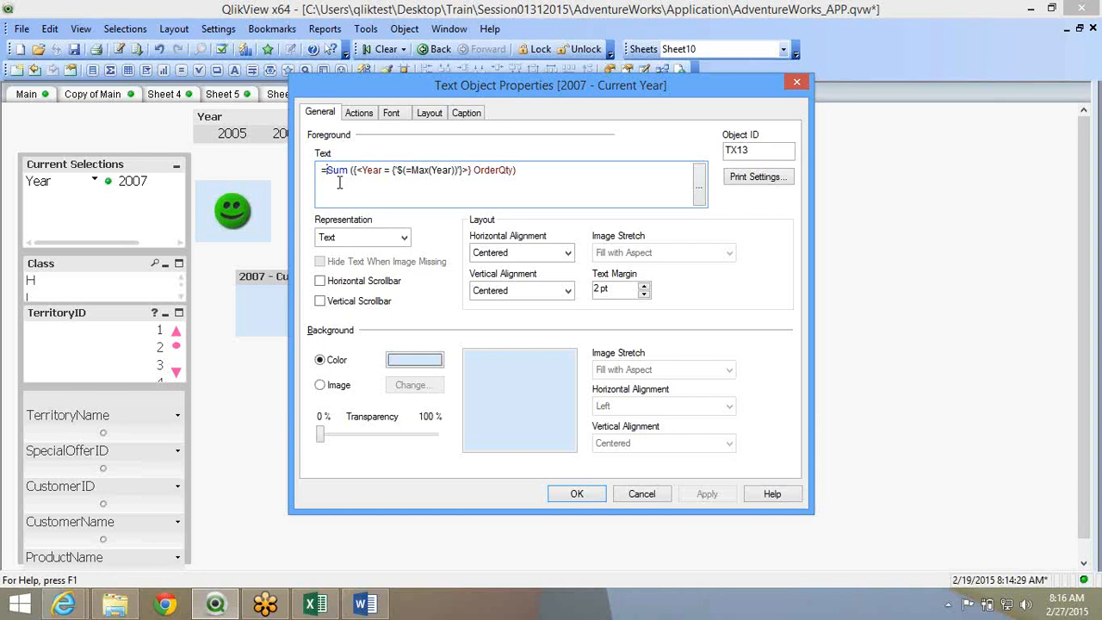
{"action": "type", "text": "'Current Y"}
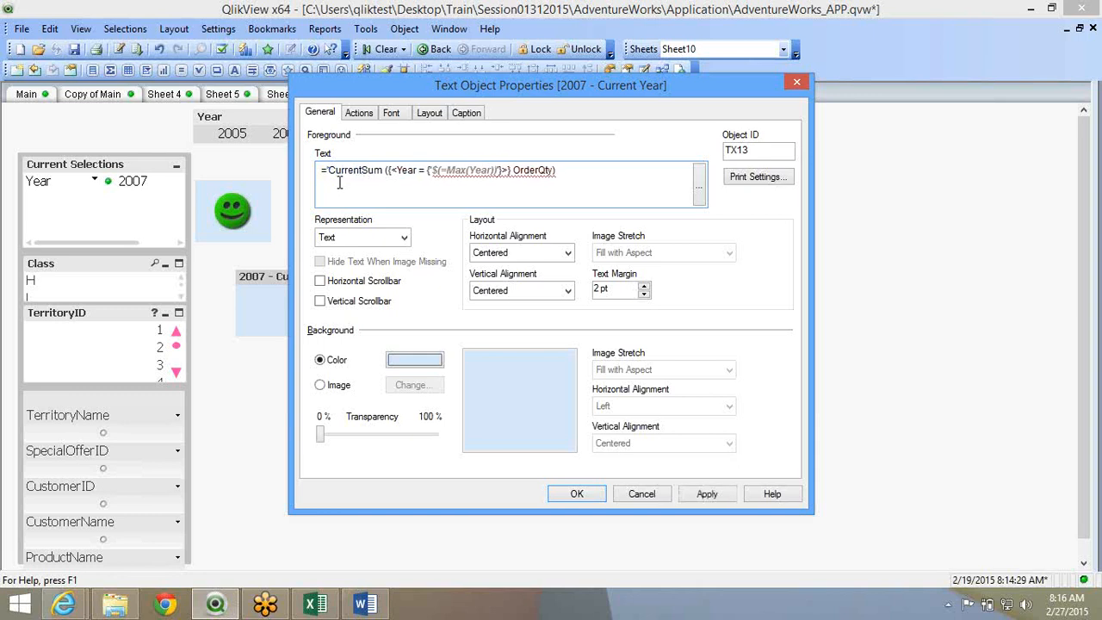
{"action": "type", "text": "ear Tot"}
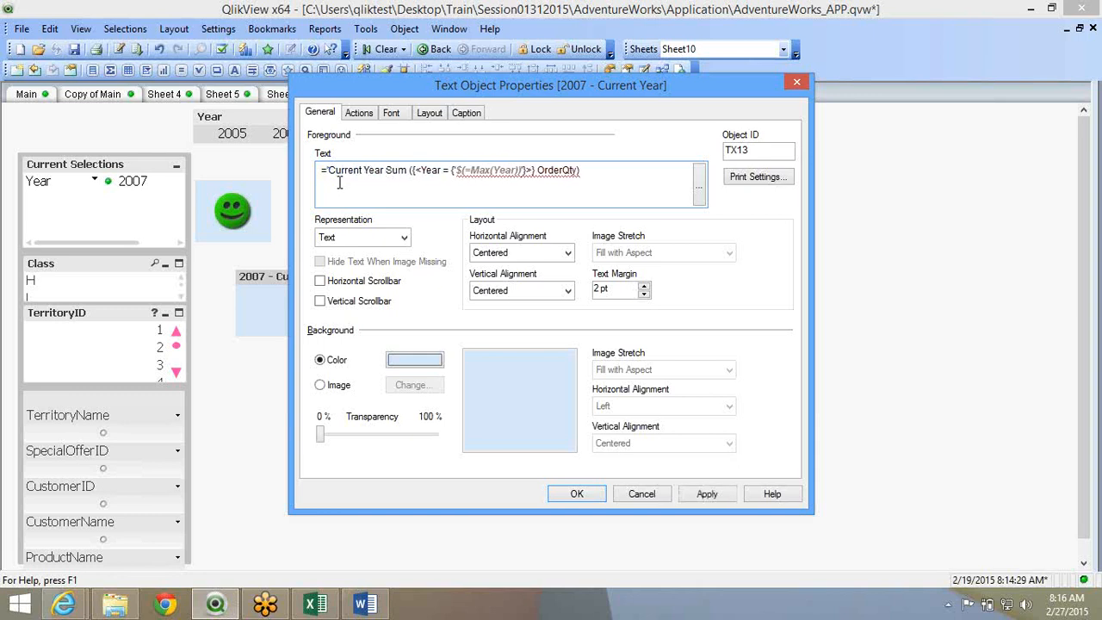
{"action": "type", "text": "al"}
{"action": "key", "text": "BackSpace"}
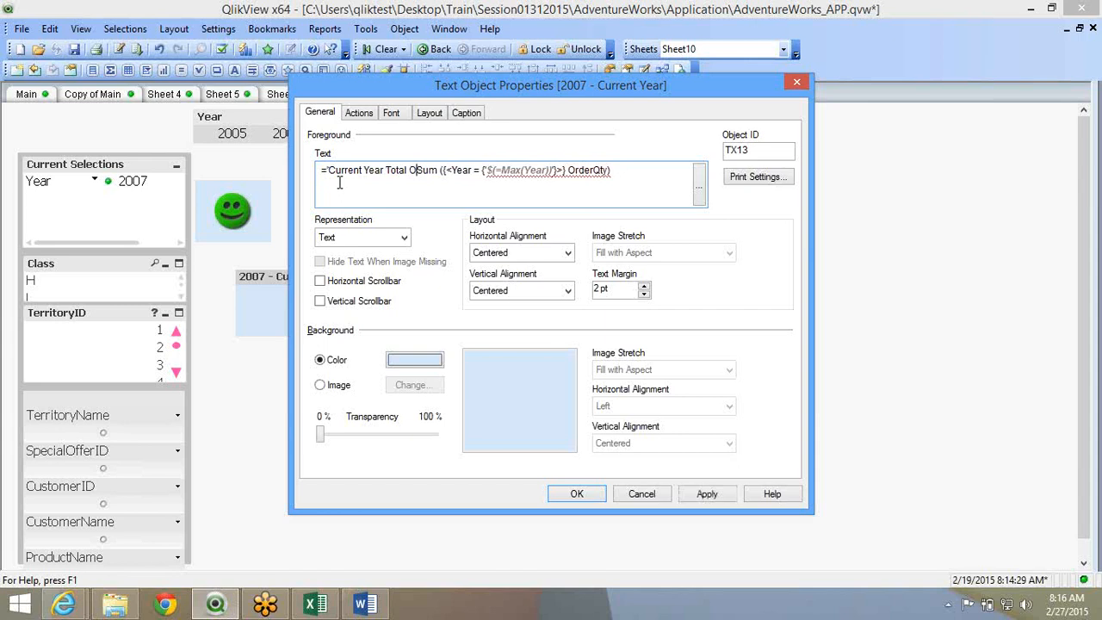
{"action": "type", "text": "rder "}
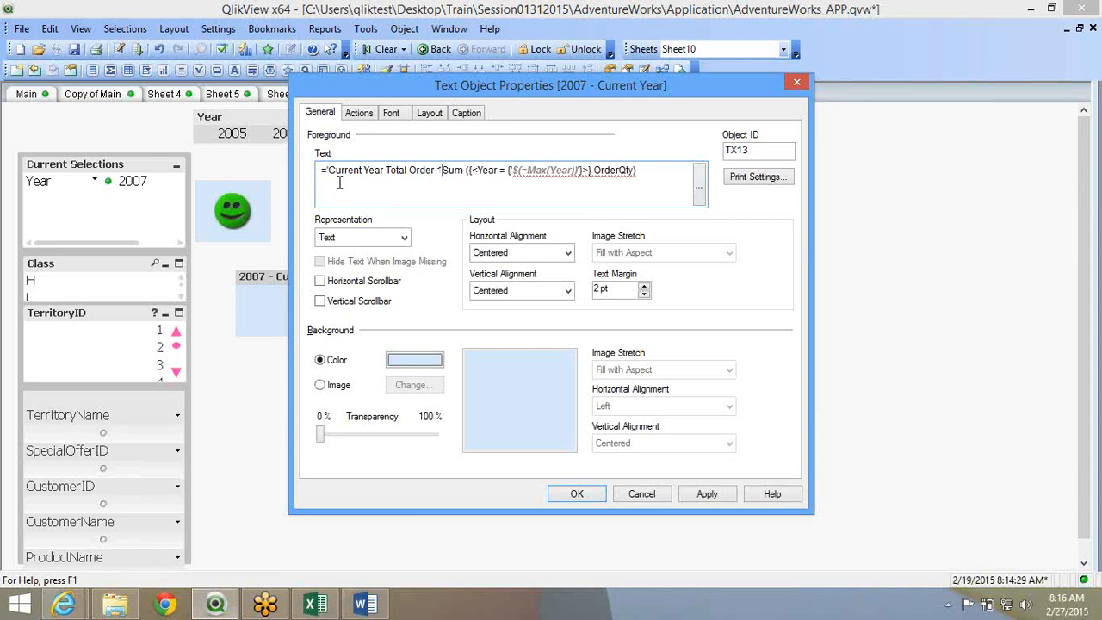
{"action": "type", "text": "Qty"}
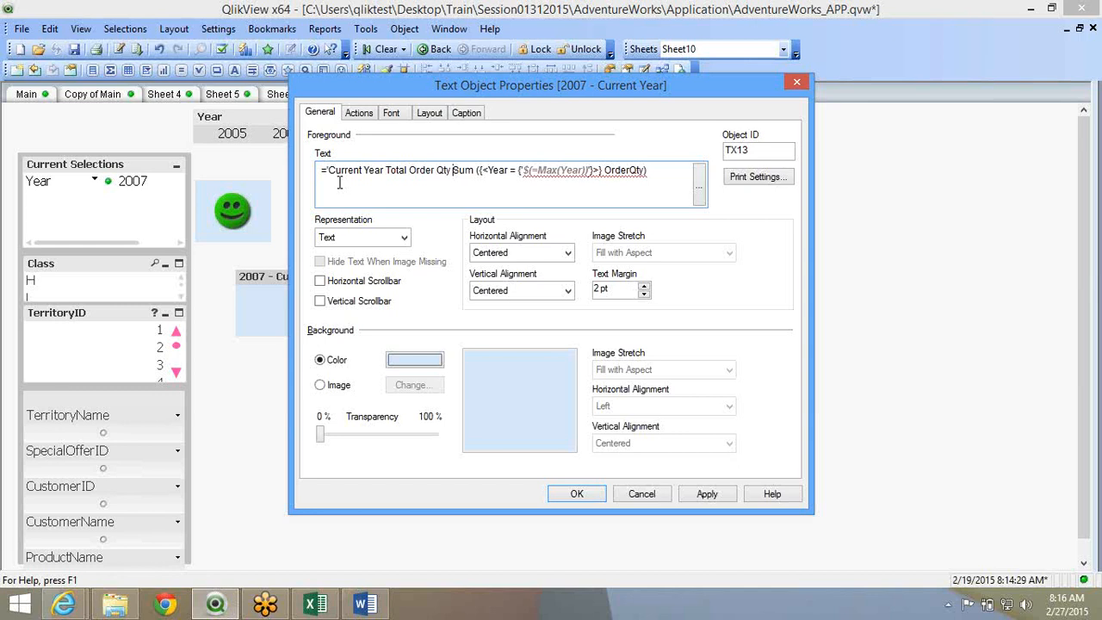
{"action": "type", "text": " - ' &"}
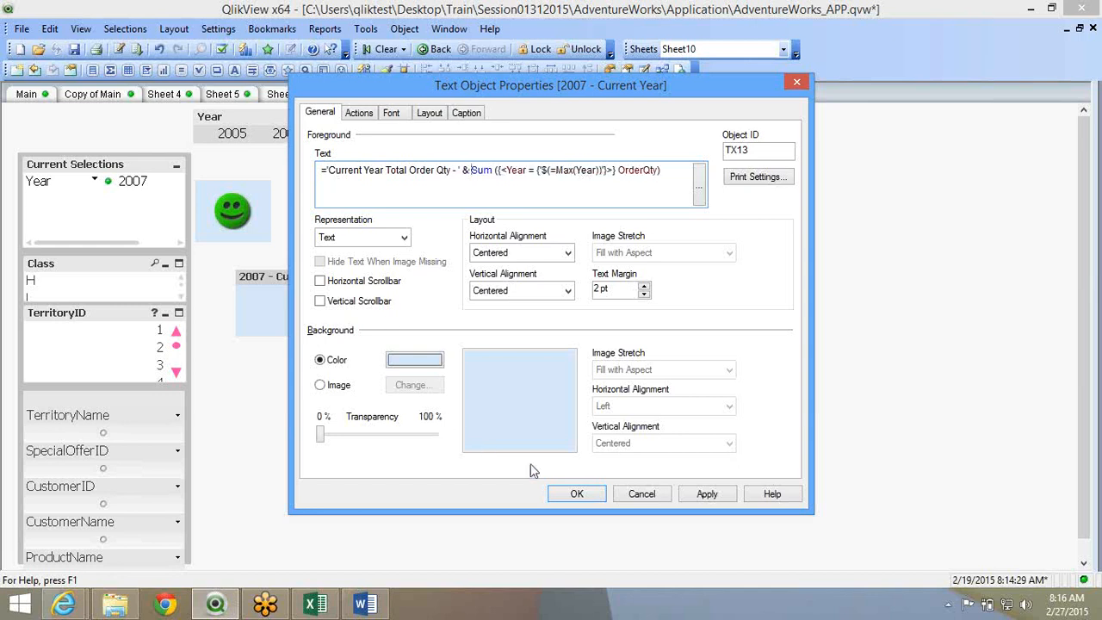
{"action": "left_click", "coordinate": [570, 493]}
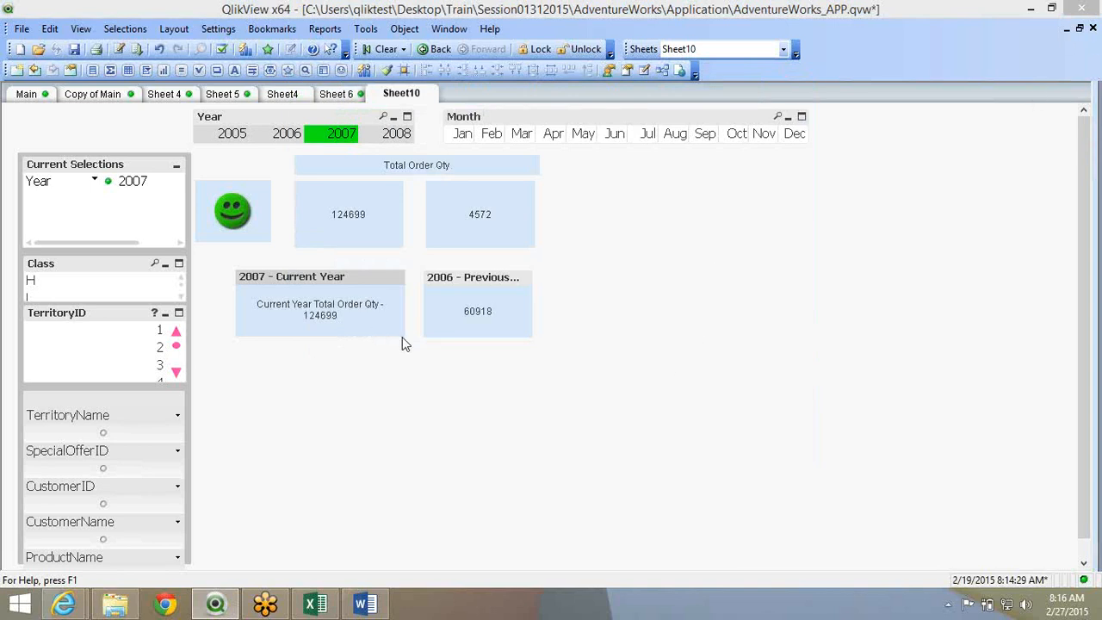
Resize and reposition the current-year text object so it fits beside the previous-year object, beneath the upper text objects
{"action": "left_click_drag", "start_coordinate": [402, 339], "coordinate": [464, 310]}
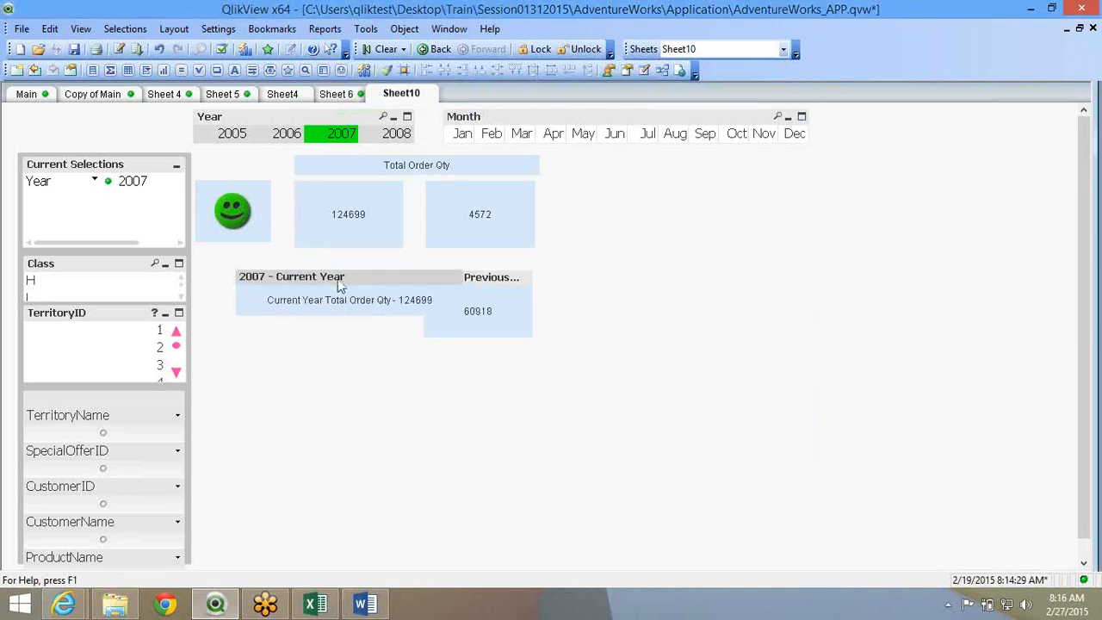
{"action": "left_click_drag", "start_coordinate": [341, 286], "coordinate": [311, 274]}
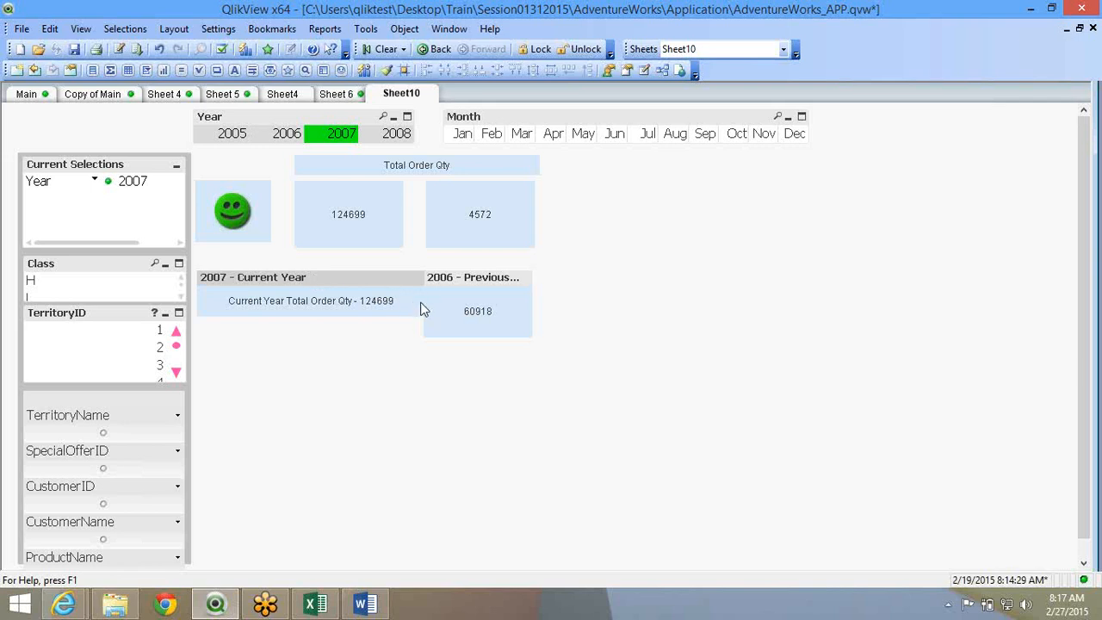
{"action": "left_click_drag", "start_coordinate": [422, 310], "coordinate": [401, 280]}
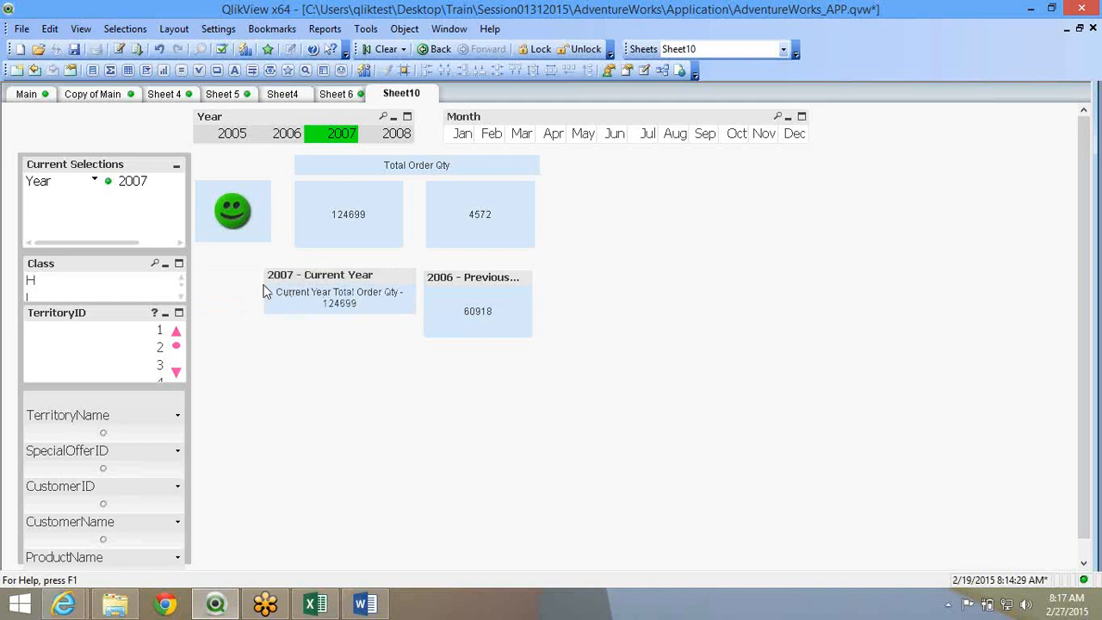
{"action": "left_click_drag", "start_coordinate": [263, 287], "coordinate": [298, 289]}
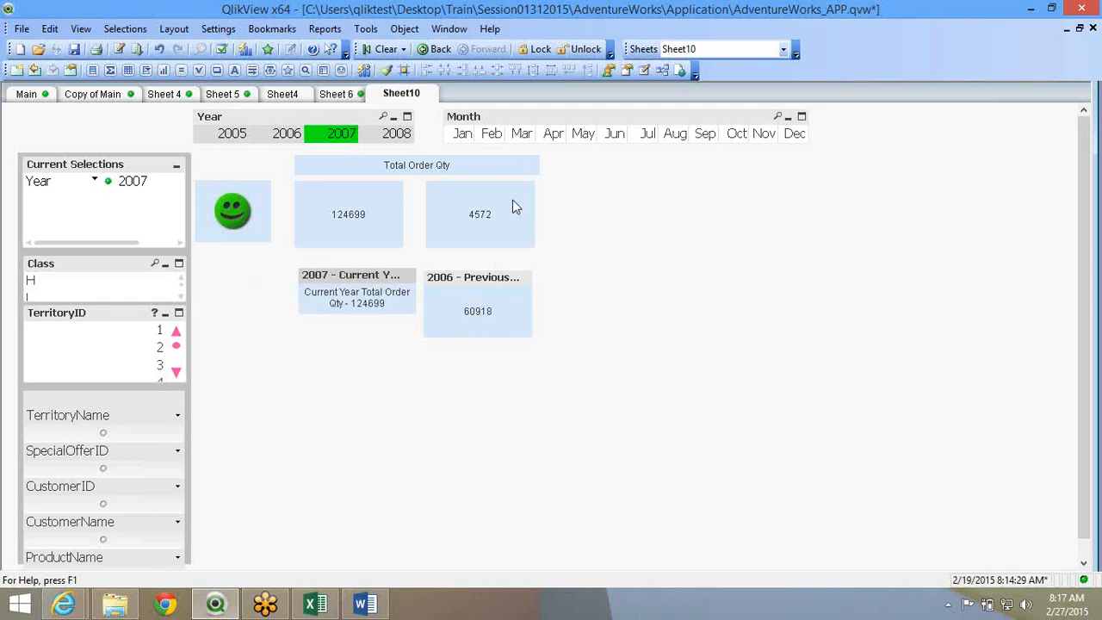
Create a text object with the expression =sum(OrderQty), and move and resize it beside the two upper text objects
{"action": "right_click", "coordinate": [581, 208]}
{"action": "mouse_move", "coordinate": [650, 252]}
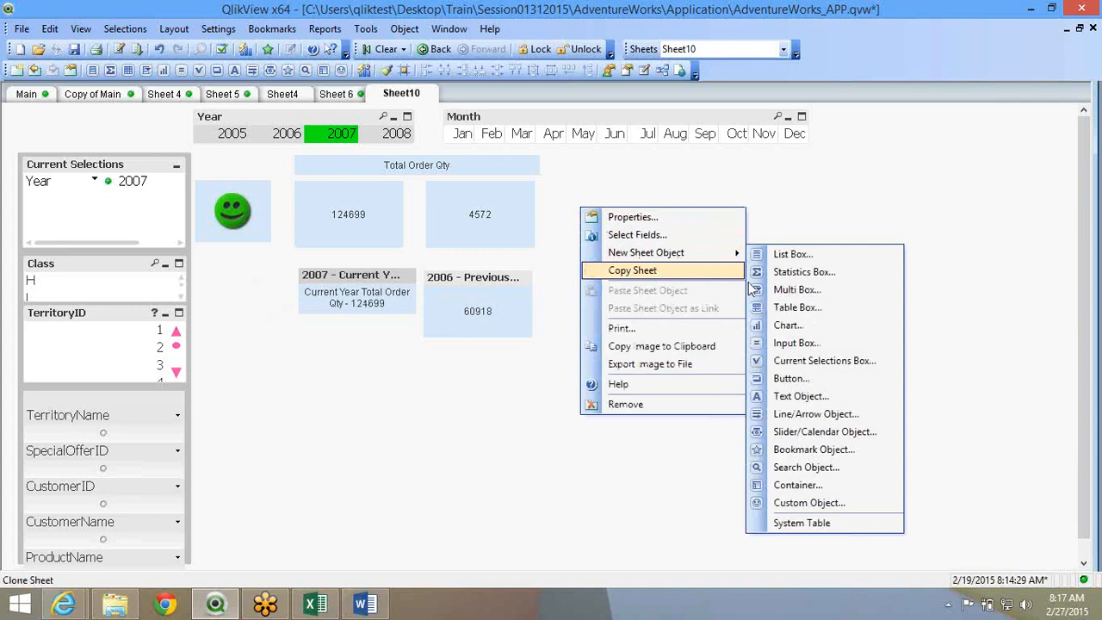
{"action": "left_click", "coordinate": [823, 395]}
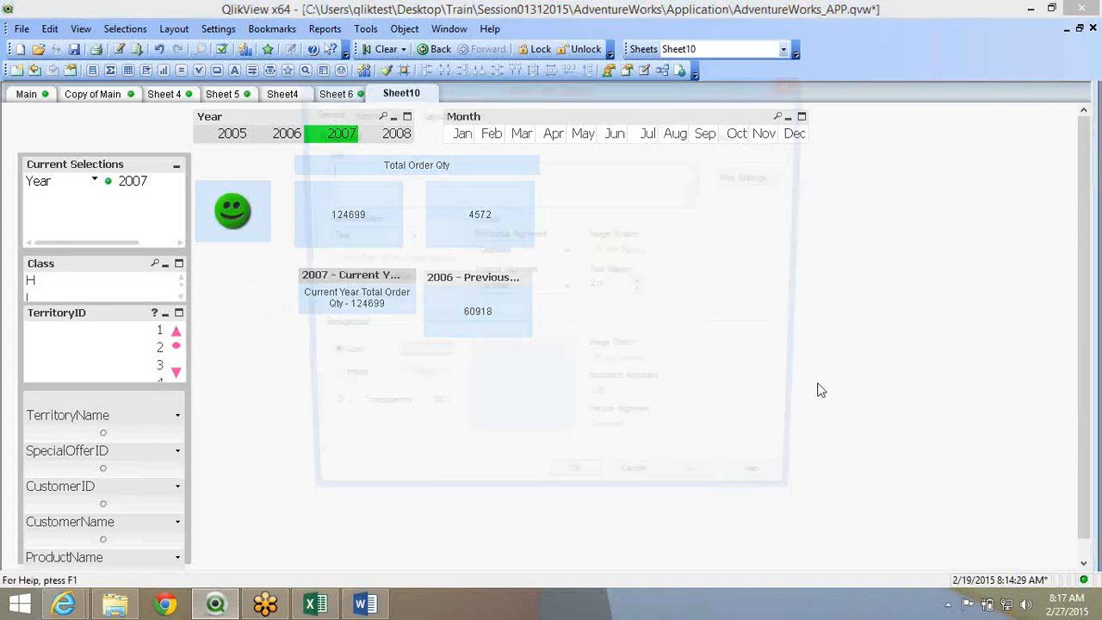
{"action": "type", "text": "=su"}
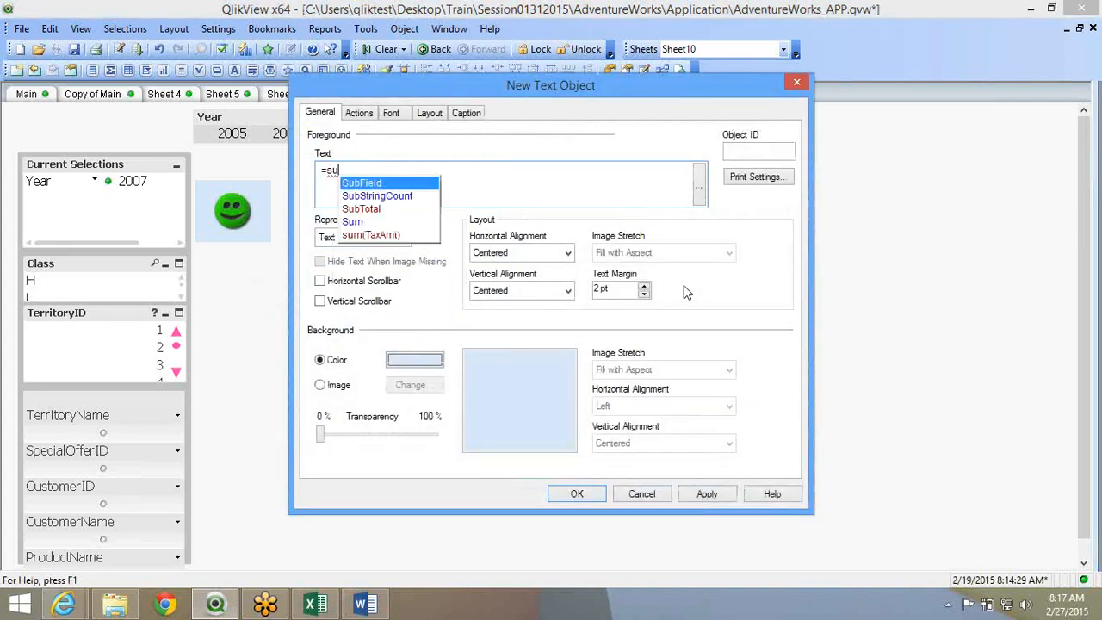
{"action": "type", "text": "m(O"}
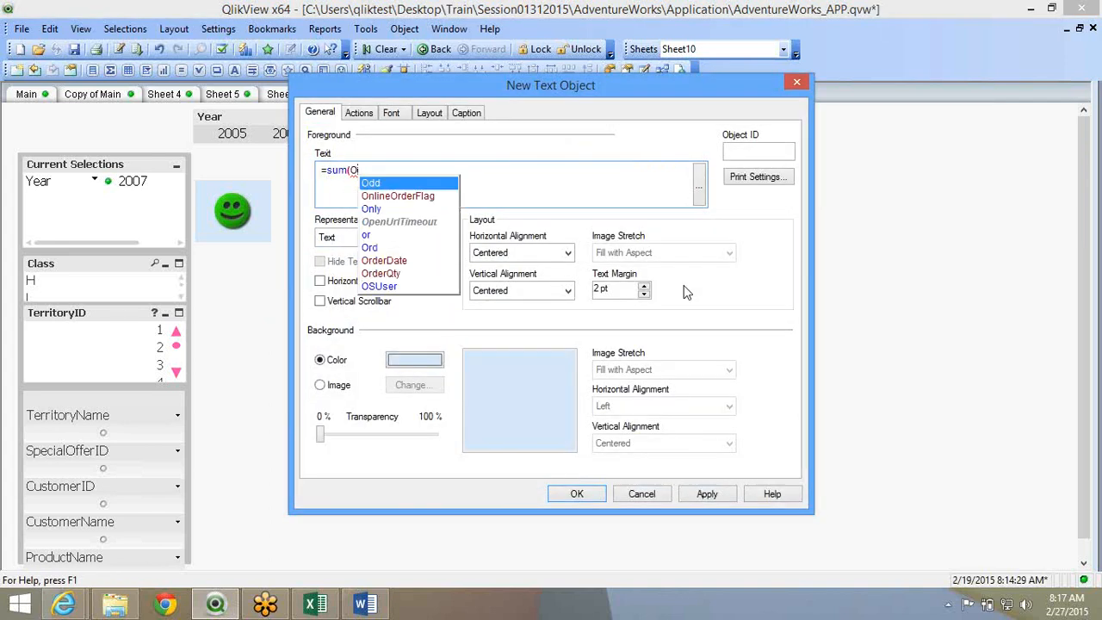
{"action": "type", "text": "rde"}
{"action": "key", "text": "Left"}
{"action": "key", "text": "Return"}
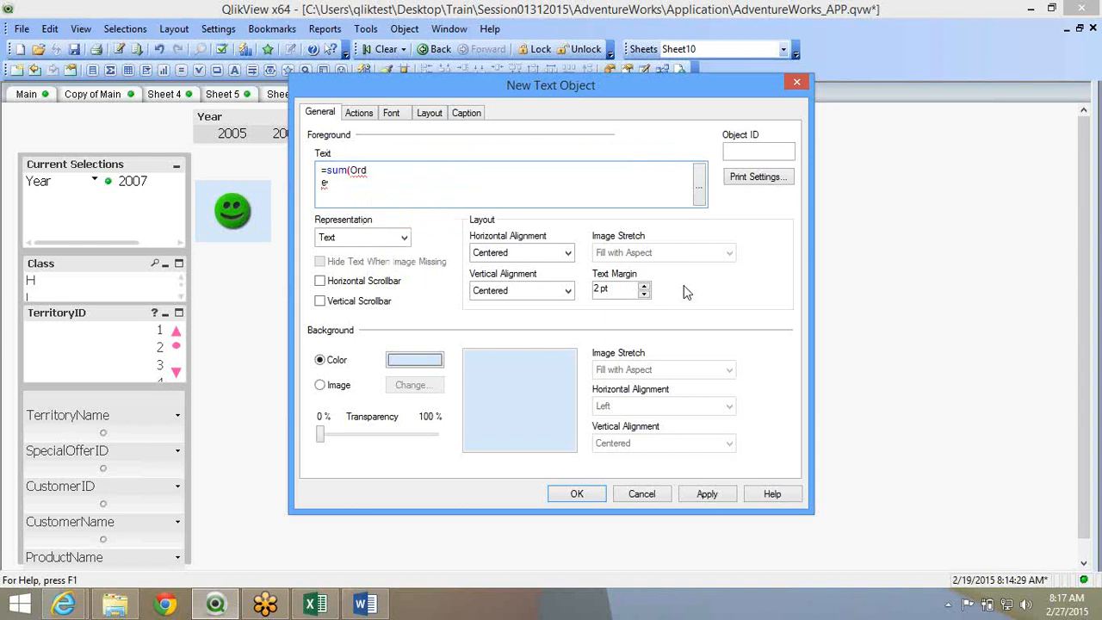
{"action": "key", "text": "BackSpace"}
{"action": "key", "text": "BackSpace"}
{"action": "type", "text": "d"}
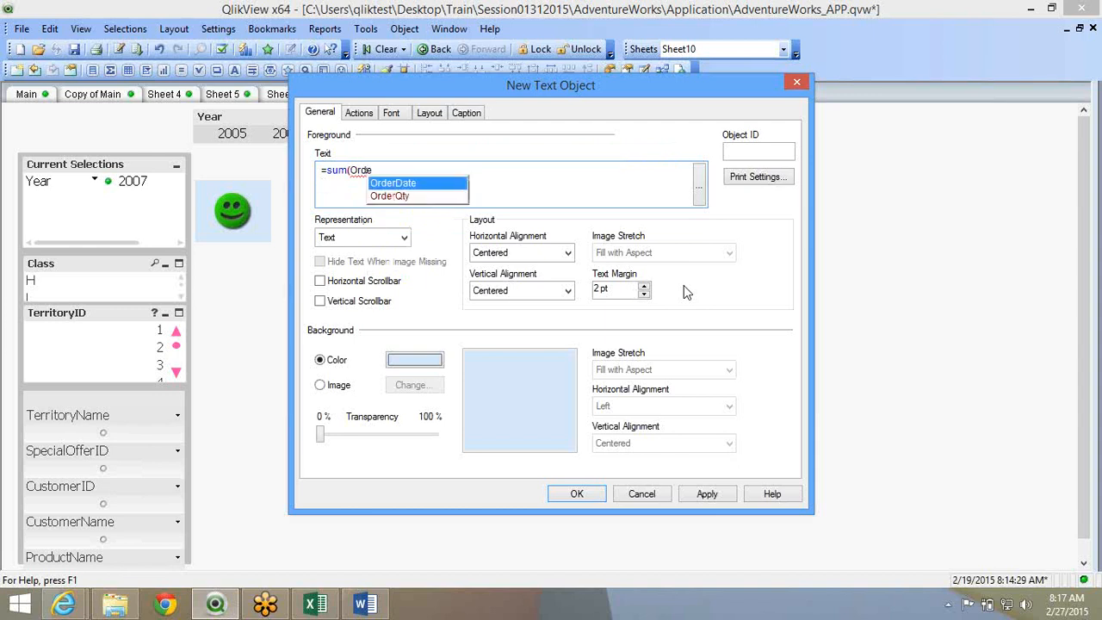
{"action": "key", "text": "Down"}
{"action": "key", "text": "Return"}
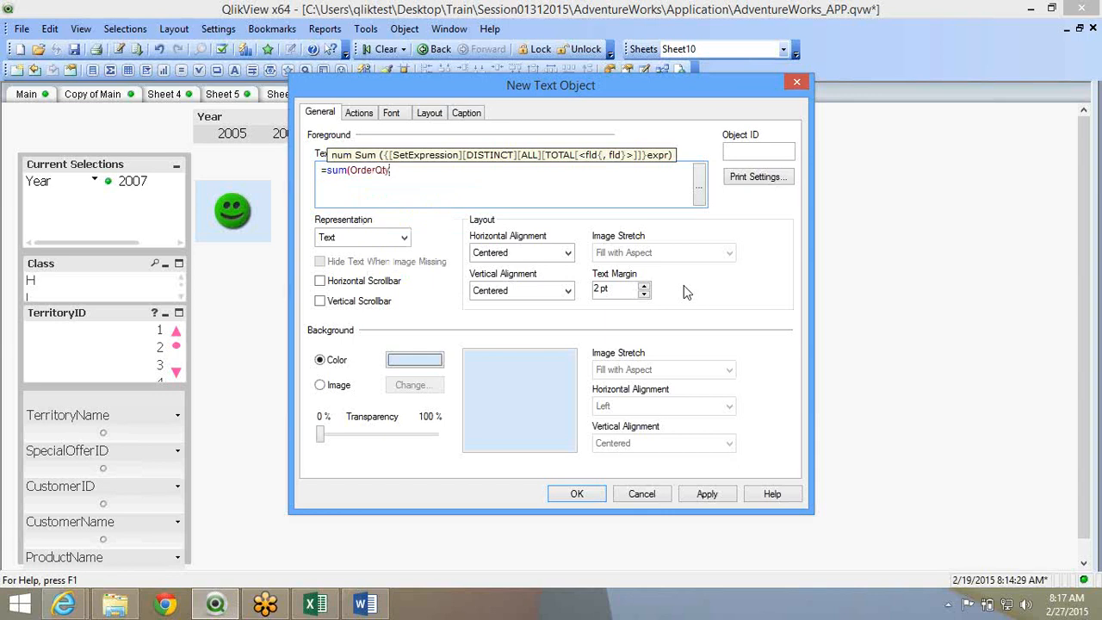
{"action": "type", "text": ")"}
{"action": "left_click", "coordinate": [580, 494]}
{"action": "left_click_drag", "start_coordinate": [656, 266], "coordinate": [704, 235]}
{"action": "left_click_drag", "start_coordinate": [733, 291], "coordinate": [737, 246]}
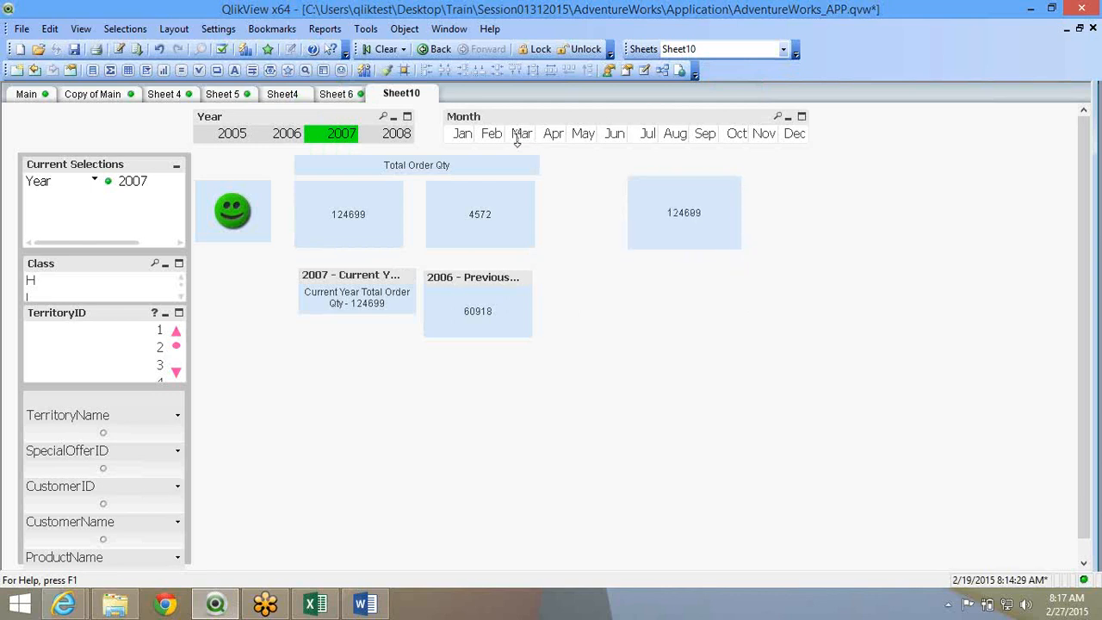
Insert the set identifier {1} before OrderQty in the new text object's sum expression
{"action": "right_click", "coordinate": [666, 214]}
{"action": "left_click", "coordinate": [671, 223]}
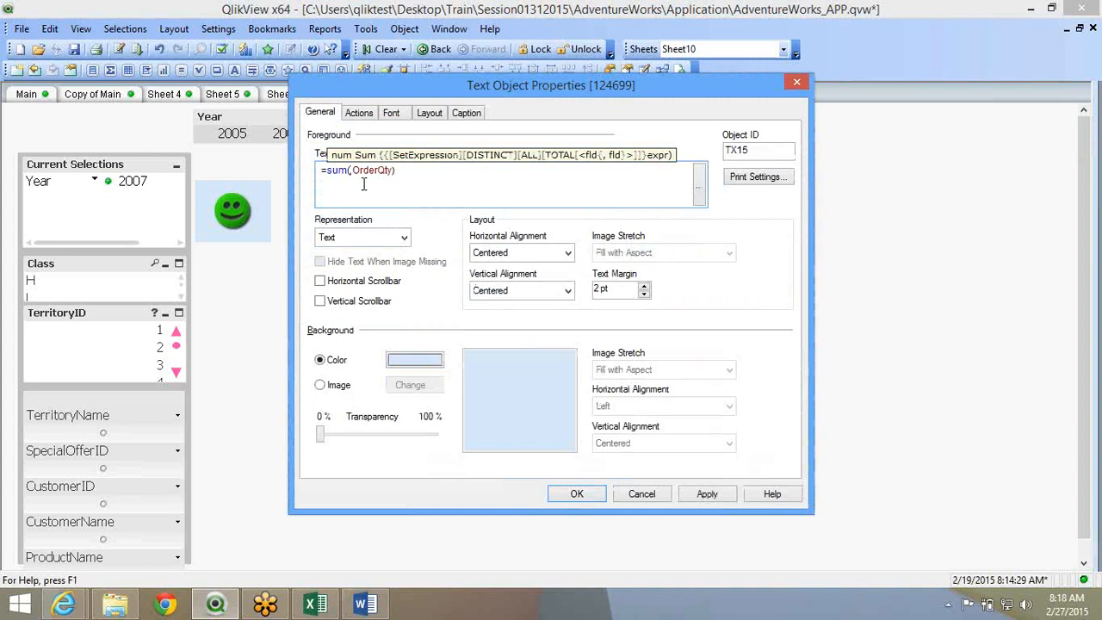
{"action": "type", "text": "{"}
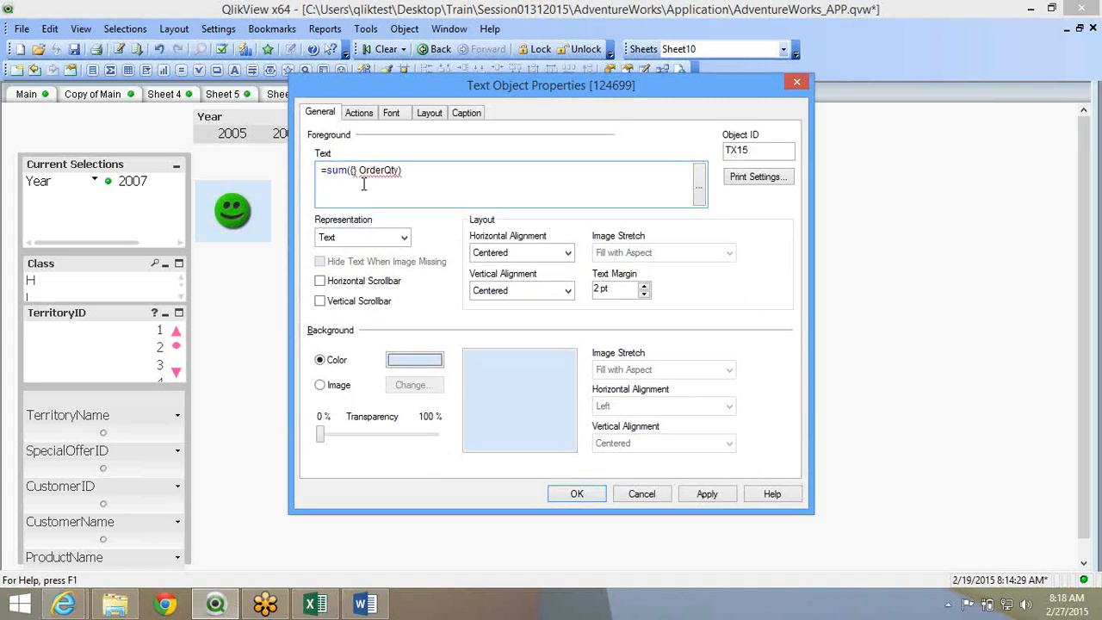
{"action": "type", "text": "1}"}
{"action": "key", "text": "Delete"}
Open a second QlikView window and look up the 'Set Analysis' topic in the help index, shown full screen
{"action": "right_click", "coordinate": [235, 607]}
{"action": "left_click", "coordinate": [238, 524]}
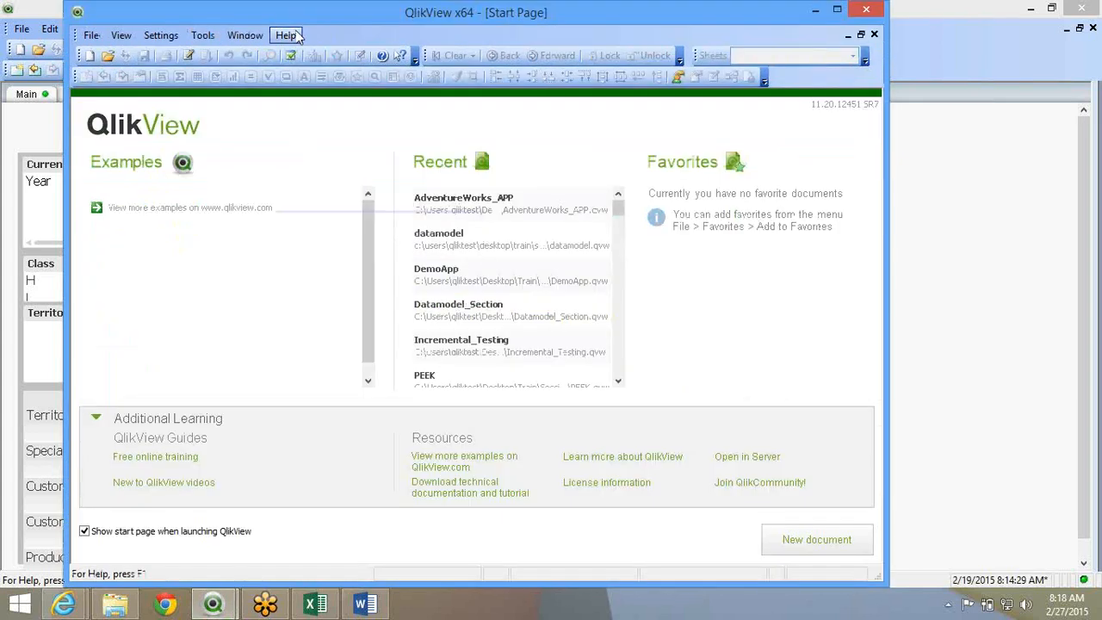
{"action": "left_click", "coordinate": [287, 35]}
{"action": "left_click", "coordinate": [309, 53]}
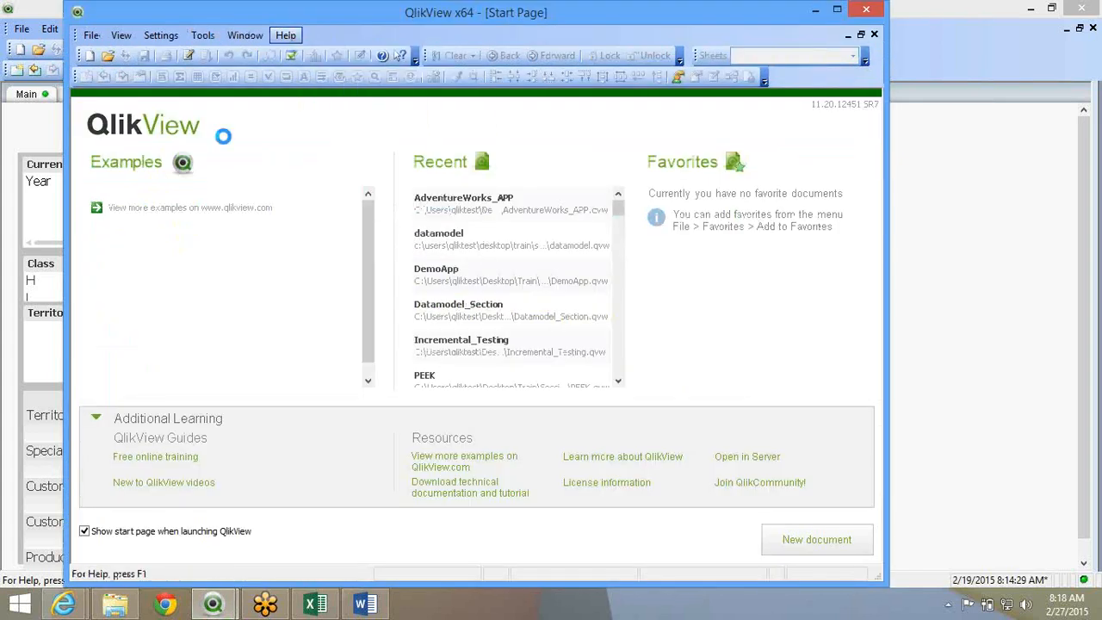
{"action": "left_click", "coordinate": [153, 120]}
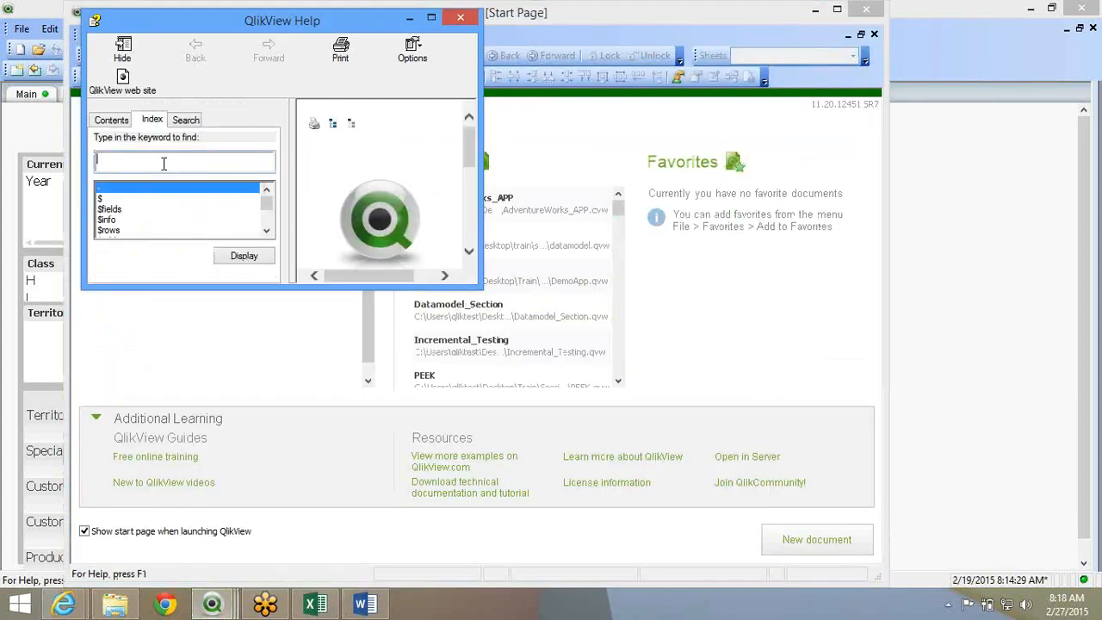
{"action": "type", "text": "set"}
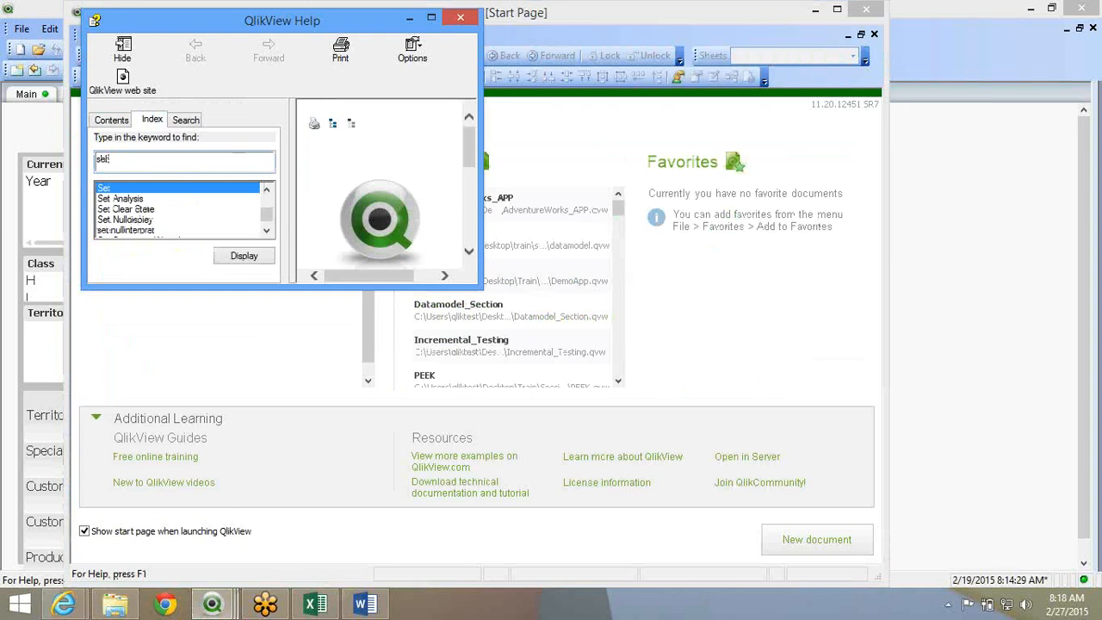
{"action": "left_click", "coordinate": [125, 199]}
{"action": "double_click", "coordinate": [125, 199]}
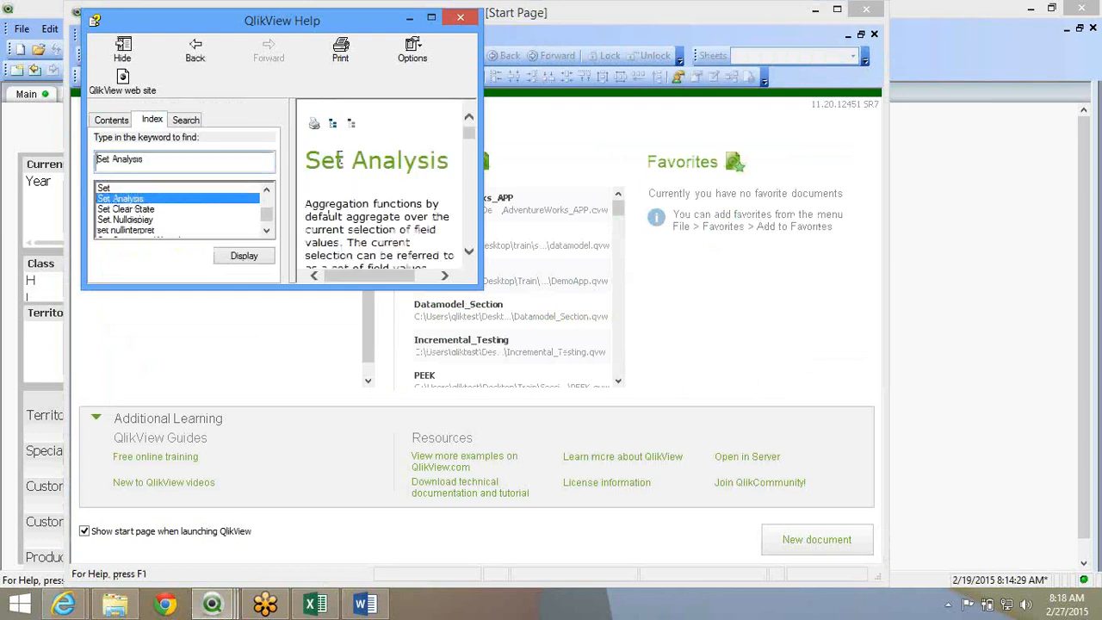
{"action": "left_click", "coordinate": [432, 19]}
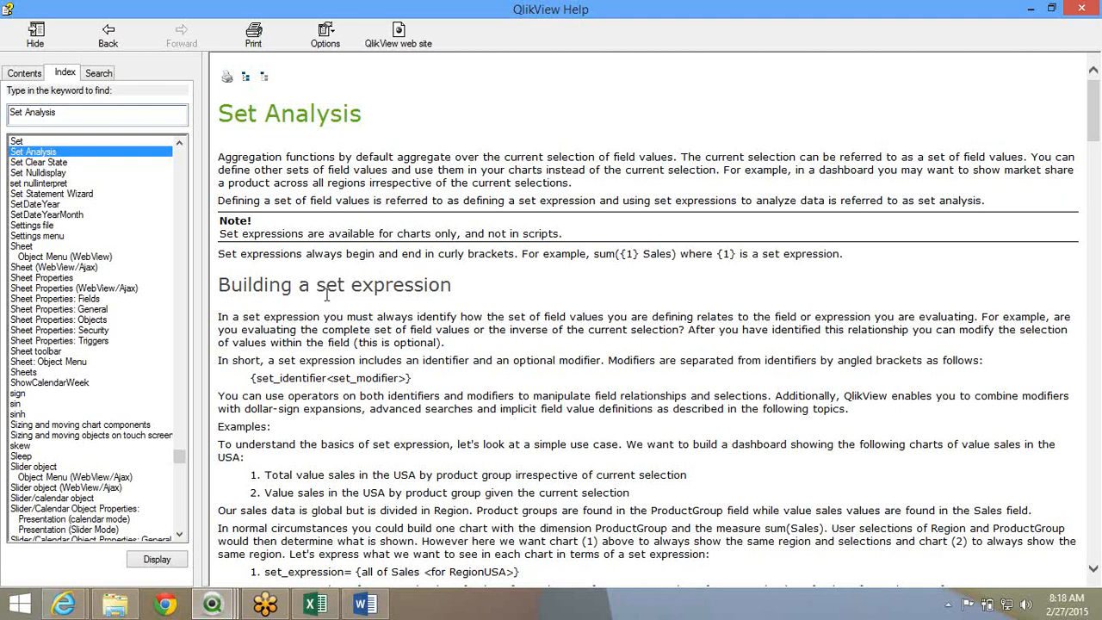
Read the Set Identifiers section for the identifiers 1 and $, and return to the text object's properties
{"action": "scroll", "coordinate": [326, 296], "scroll_direction": "down", "scroll_amount": 1}
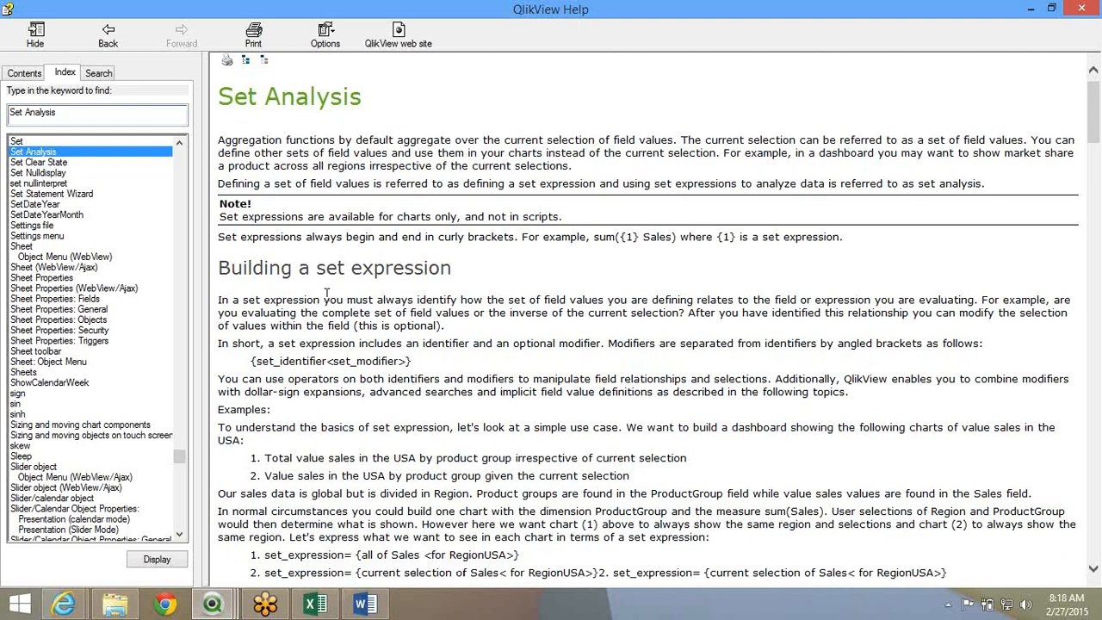
{"action": "scroll", "coordinate": [326, 293], "scroll_direction": "down", "scroll_amount": 7}
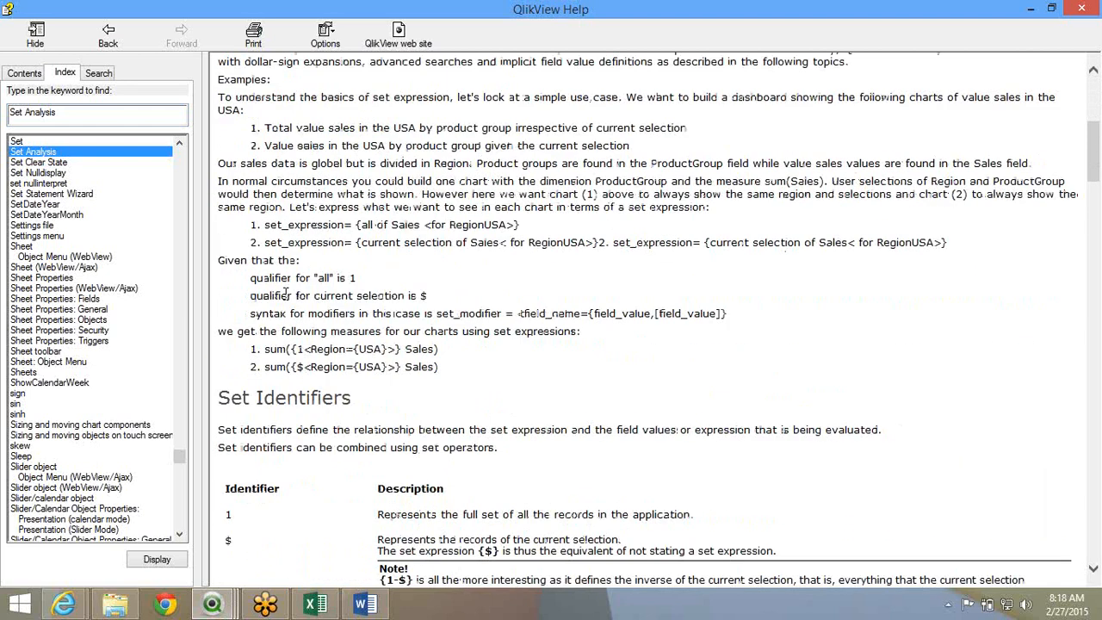
{"action": "scroll", "coordinate": [285, 294], "scroll_direction": "down", "scroll_amount": 1}
{"action": "scroll", "coordinate": [285, 294], "scroll_direction": "down", "scroll_amount": 2}
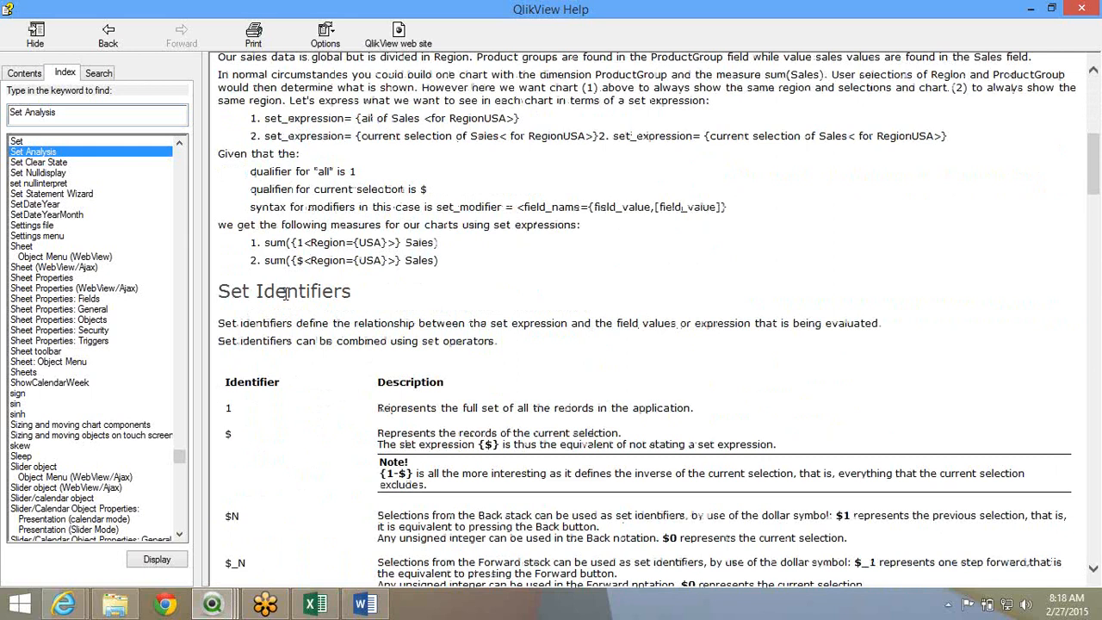
{"action": "scroll", "coordinate": [285, 294], "scroll_direction": "down", "scroll_amount": 4}
{"action": "scroll", "coordinate": [250, 168], "scroll_direction": "up", "scroll_amount": 2}
{"action": "left_click_drag", "start_coordinate": [225, 307], "coordinate": [232, 332]}
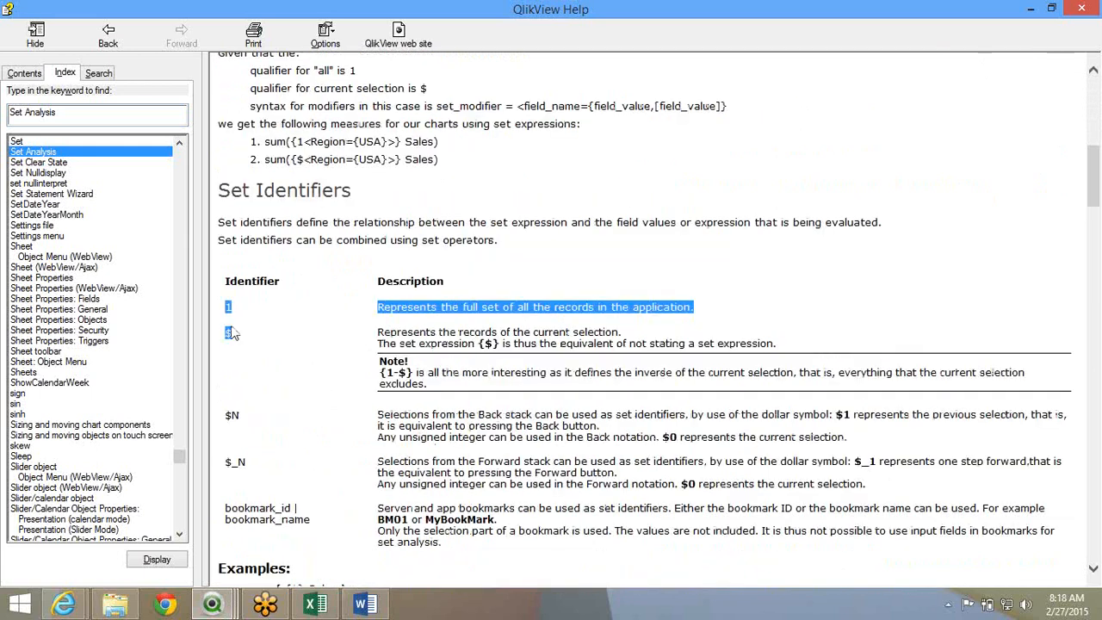
{"action": "key", "text": "alt+Tab"}
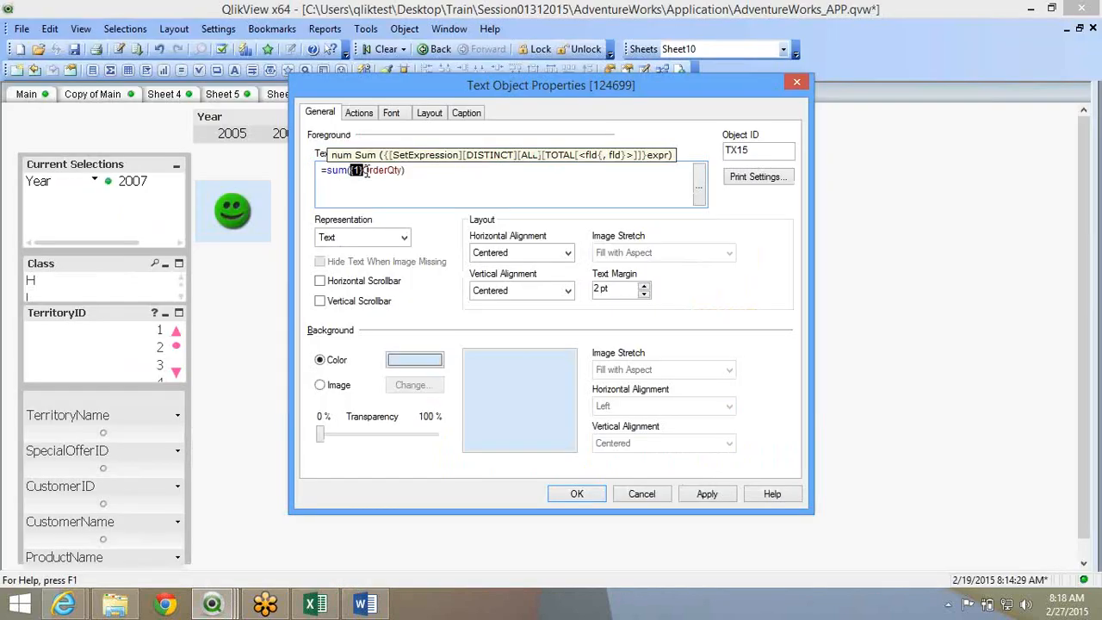
Apply the {1} expression and test it with Feb to May, TerritoryID 2 and 3, and Class H selected, clearing the selections at the end
{"action": "left_click", "coordinate": [569, 498]}
{"action": "left_click_drag", "start_coordinate": [500, 136], "coordinate": [589, 135]}
{"action": "left_click_drag", "start_coordinate": [86, 366], "coordinate": [89, 347]}
{"action": "left_click", "coordinate": [96, 279]}
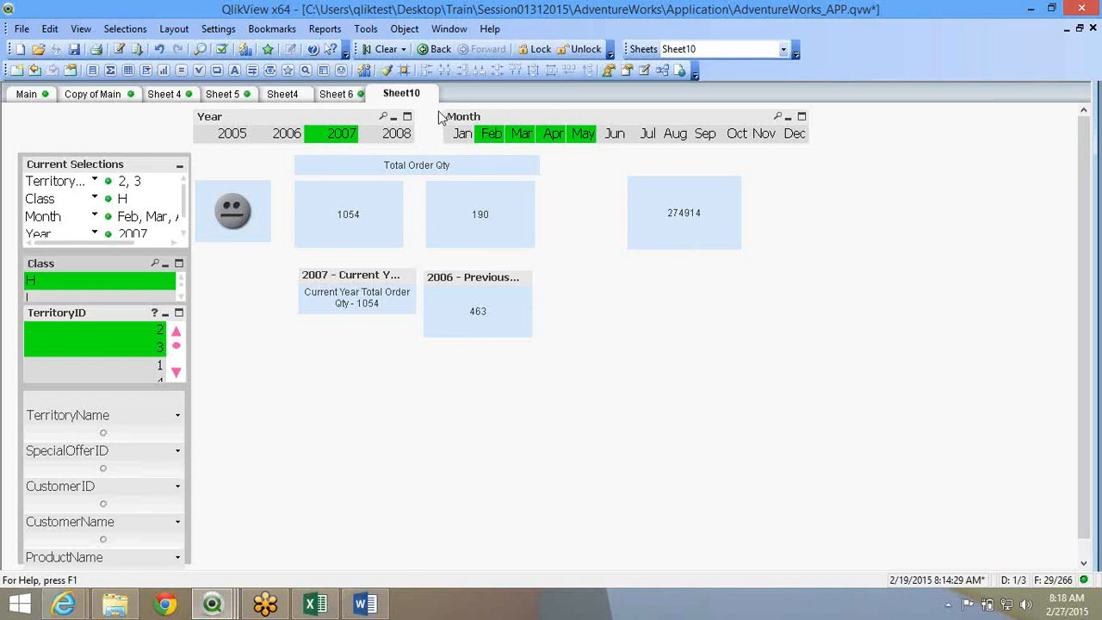
{"action": "left_click", "coordinate": [383, 49]}
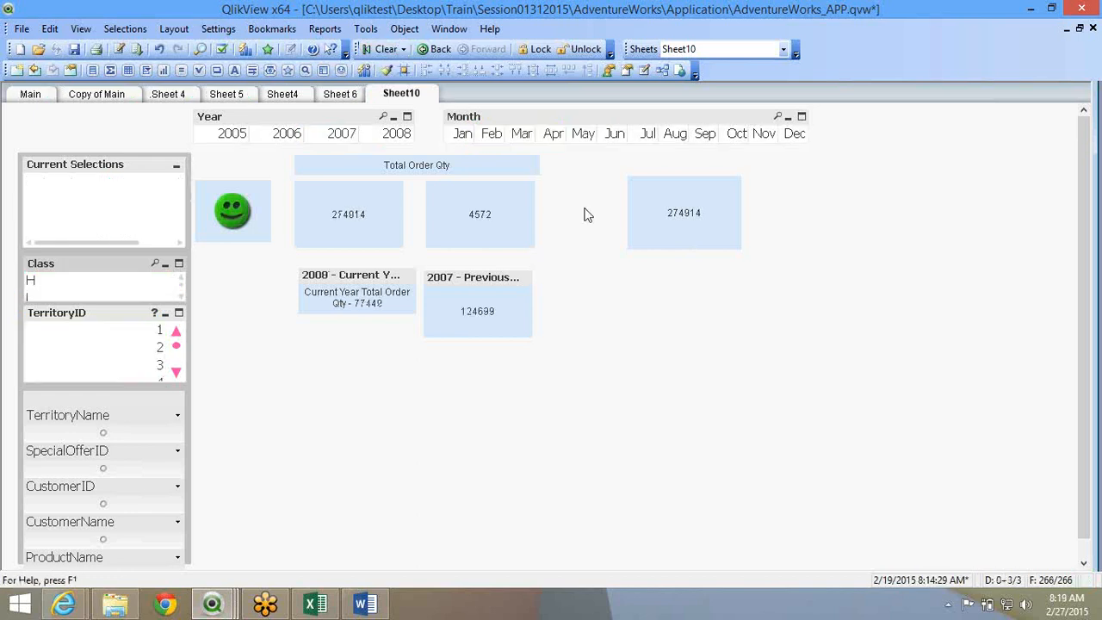
Change the set identifier in the new text object's sum expression to {$} and apply it
{"action": "right_click", "coordinate": [650, 210]}
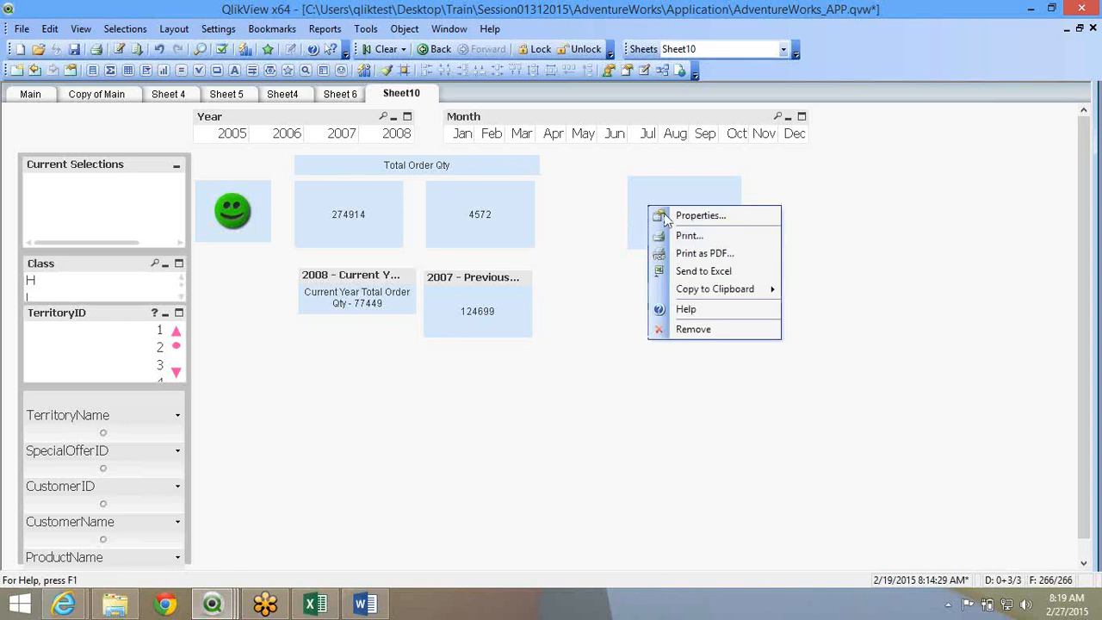
{"action": "left_click", "coordinate": [688, 216]}
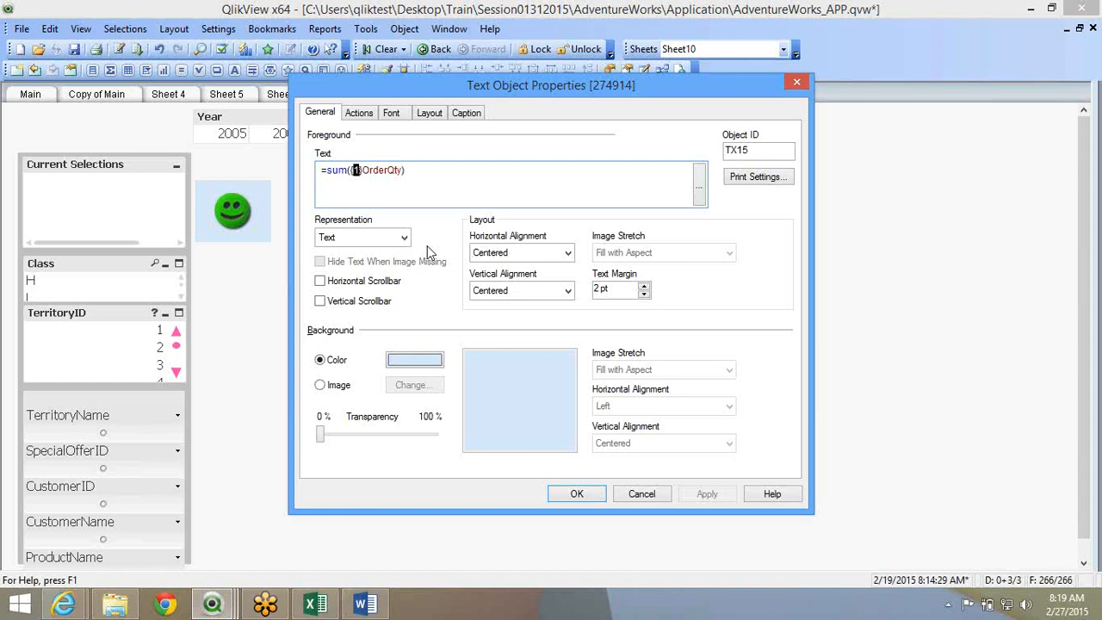
{"action": "type", "text": "$"}
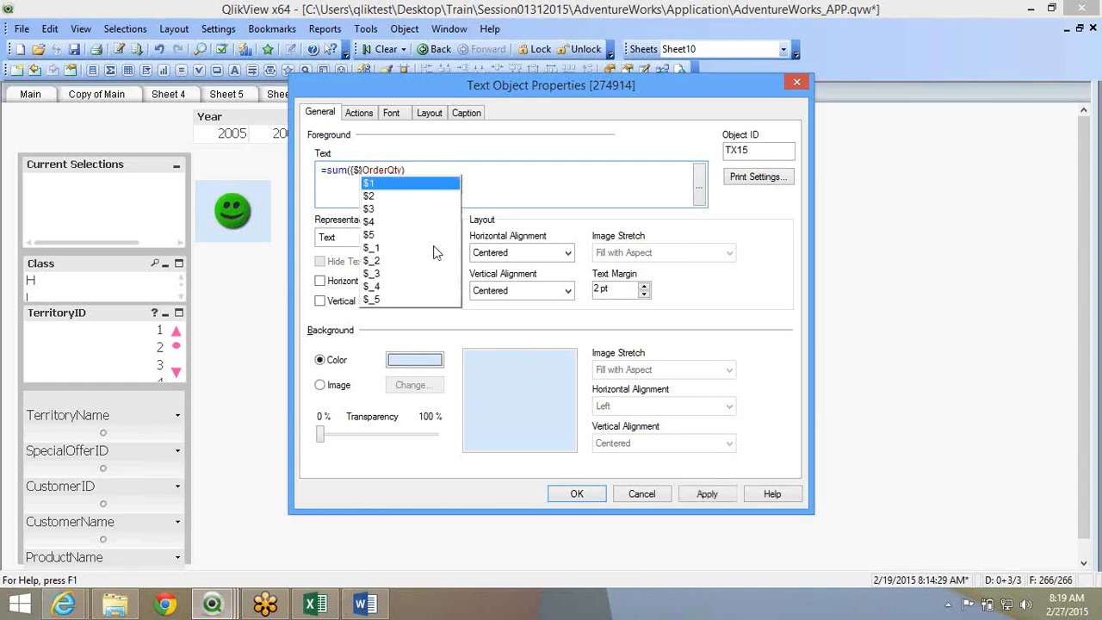
{"action": "left_click", "coordinate": [507, 196]}
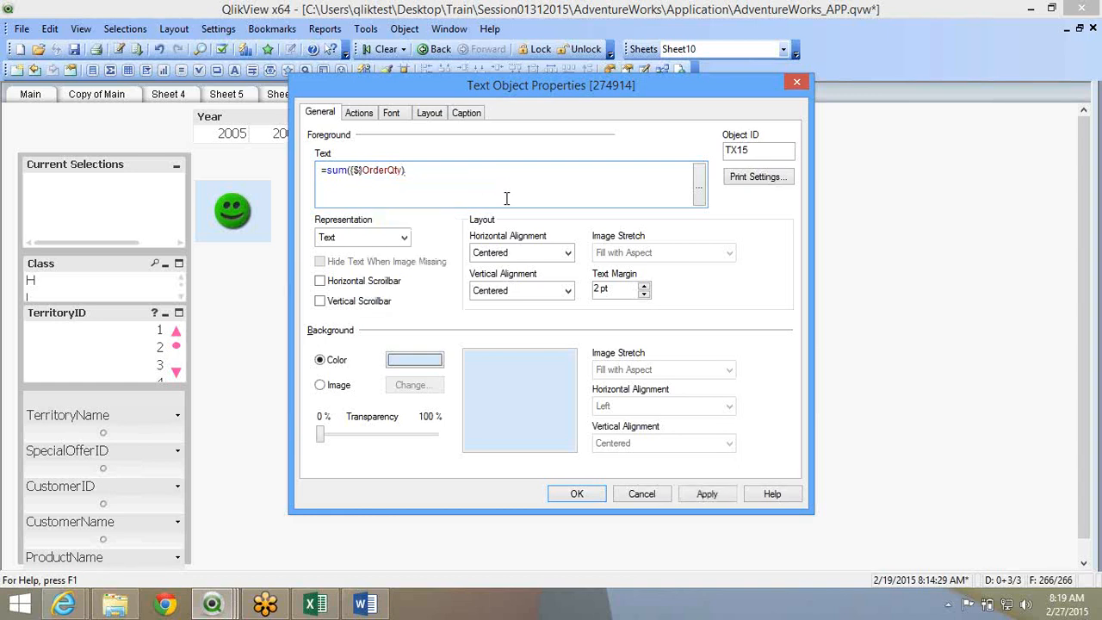
{"action": "left_click", "coordinate": [590, 492]}
Test the {$} expression by selecting Year 2008, Month Mar and TerritoryID 1, and clear the selections
{"action": "left_click", "coordinate": [398, 135]}
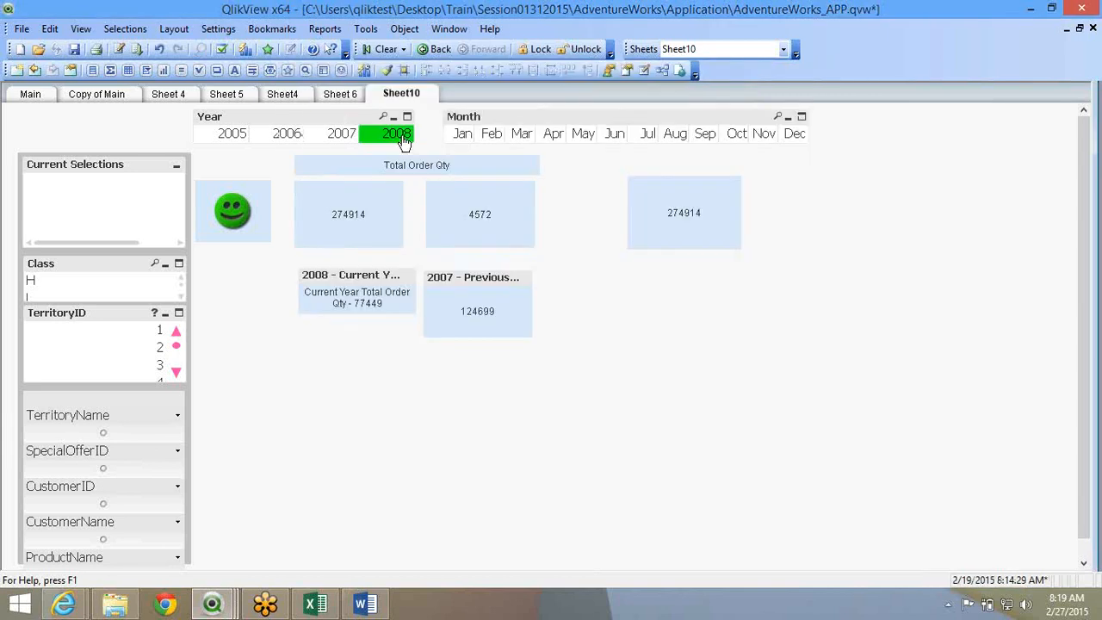
{"action": "left_click", "coordinate": [520, 135]}
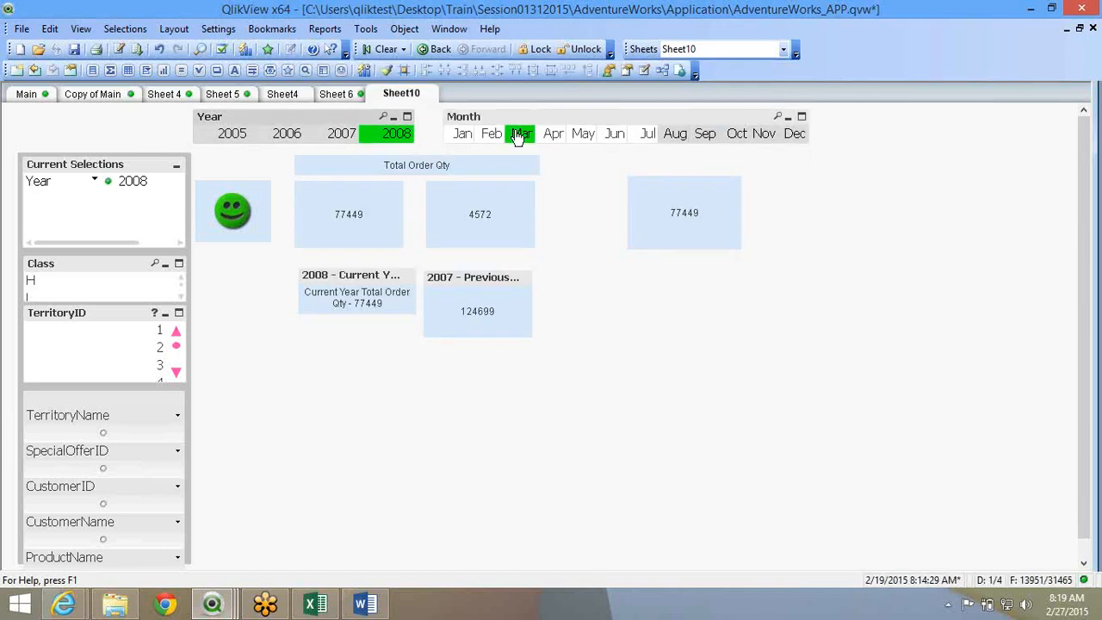
{"action": "left_click", "coordinate": [100, 336]}
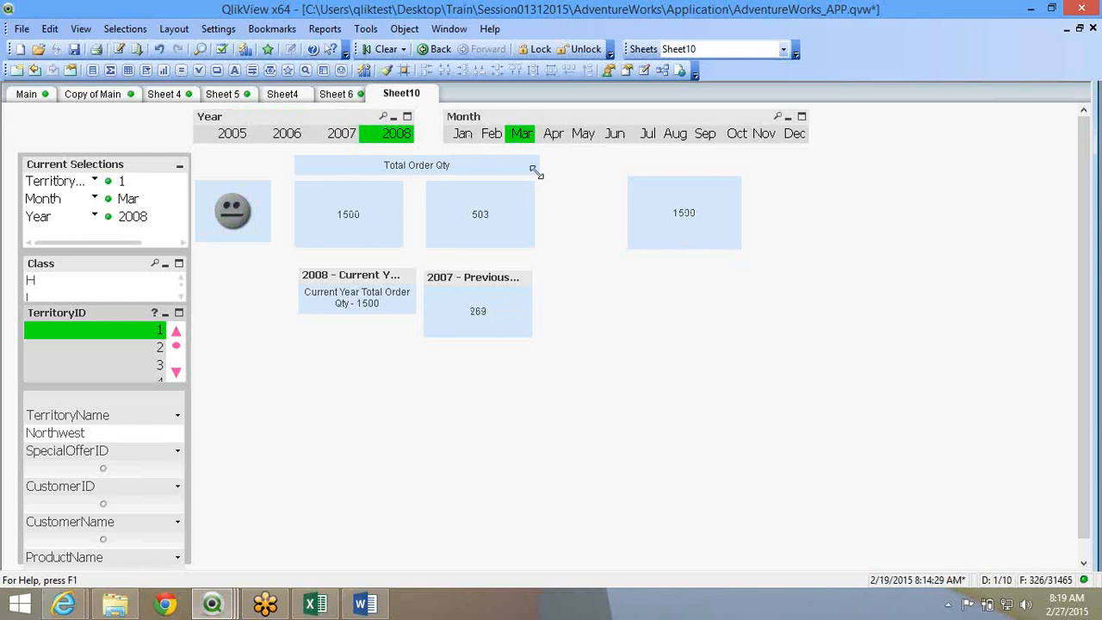
{"action": "left_click", "coordinate": [384, 52]}
Remove the {$} identifier so the text object's expression reads =sum(OrderQty), and apply it
{"action": "right_click", "coordinate": [693, 207]}
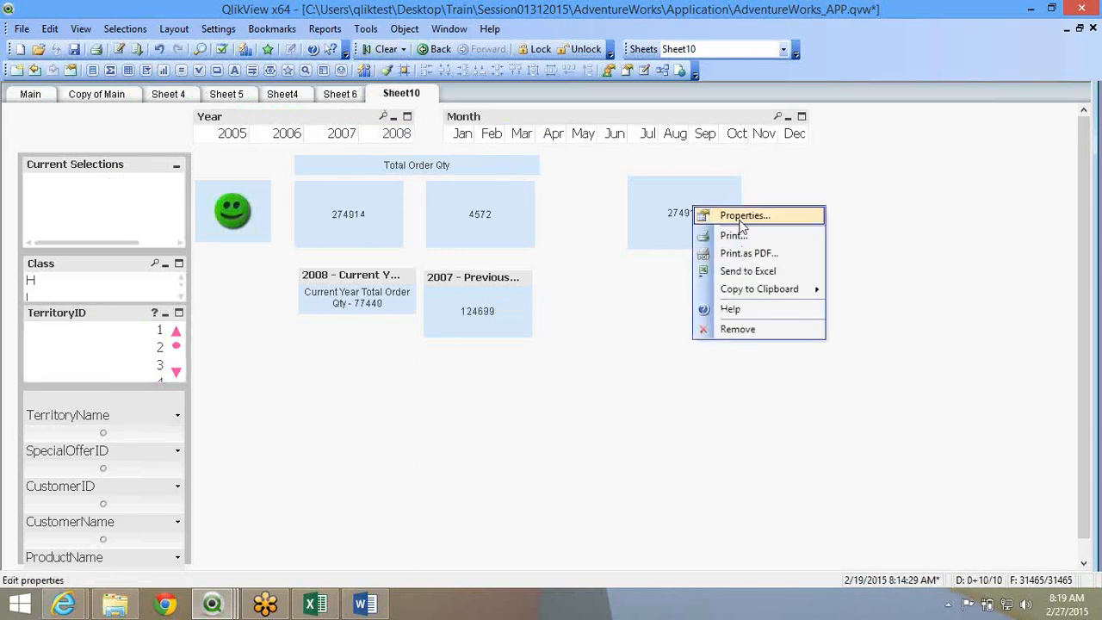
{"action": "left_click", "coordinate": [740, 217]}
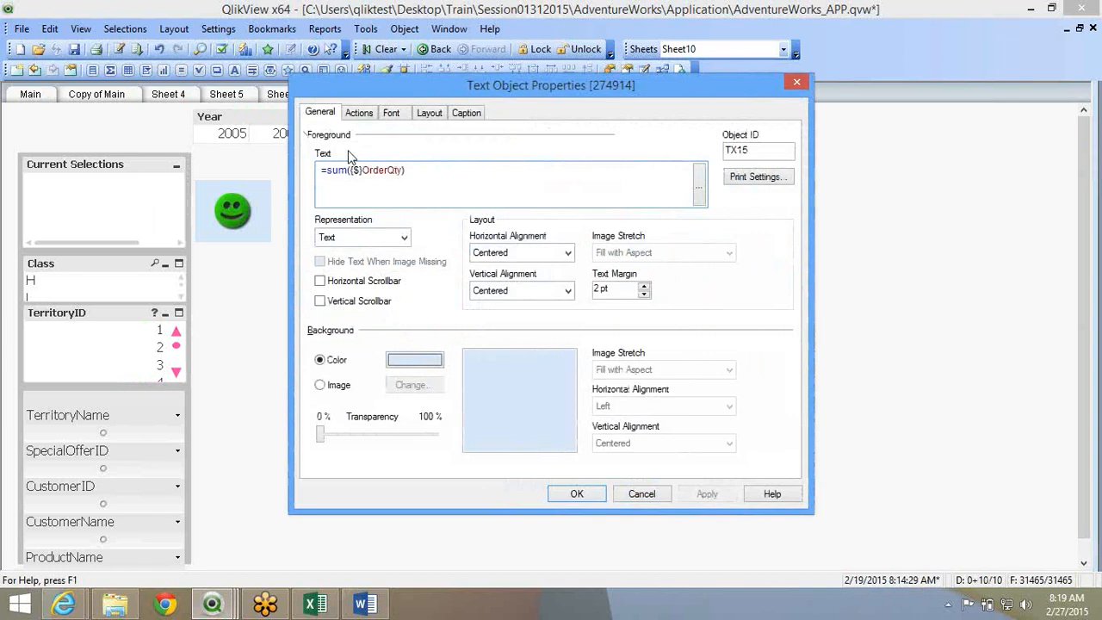
{"action": "left_click_drag", "start_coordinate": [364, 167], "coordinate": [354, 166]}
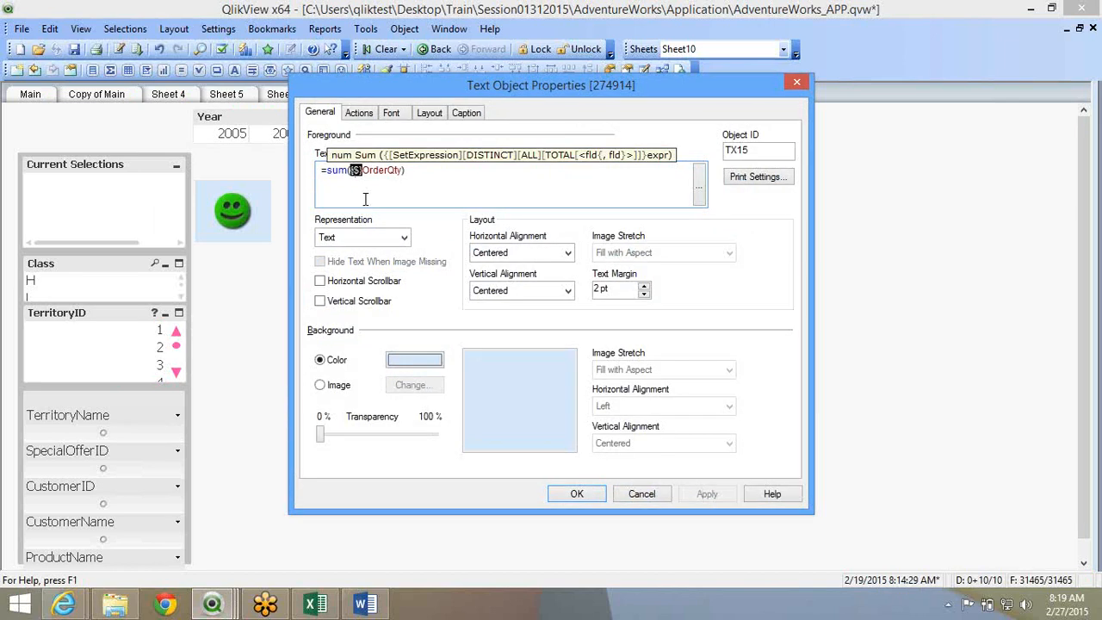
{"action": "key", "text": "Delete"}
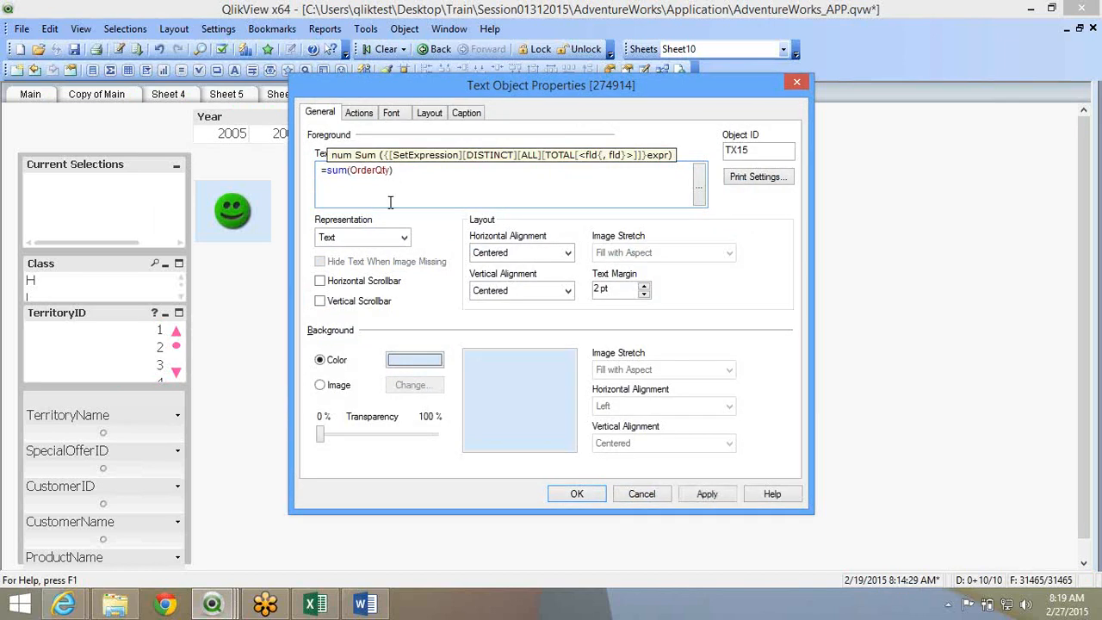
{"action": "left_click", "coordinate": [576, 494]}
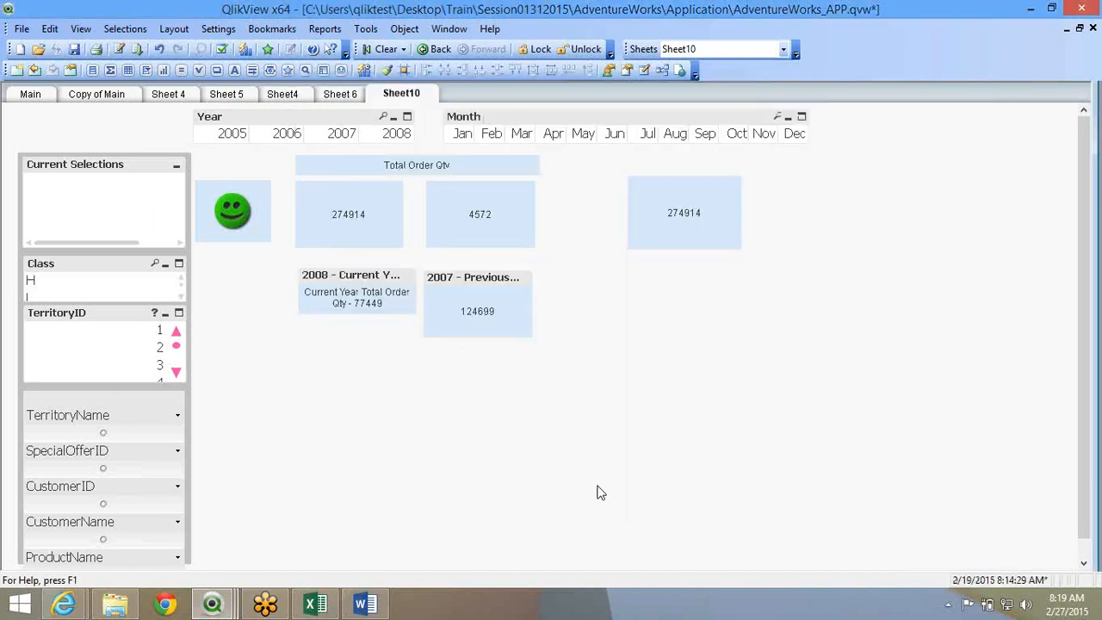
Restore the set identifier {1} before OrderQty in the text object's sum expression and apply it
{"action": "right_click", "coordinate": [660, 248]}
{"action": "left_click", "coordinate": [674, 238]}
{"action": "right_click", "coordinate": [678, 231]}
{"action": "left_click", "coordinate": [691, 245]}
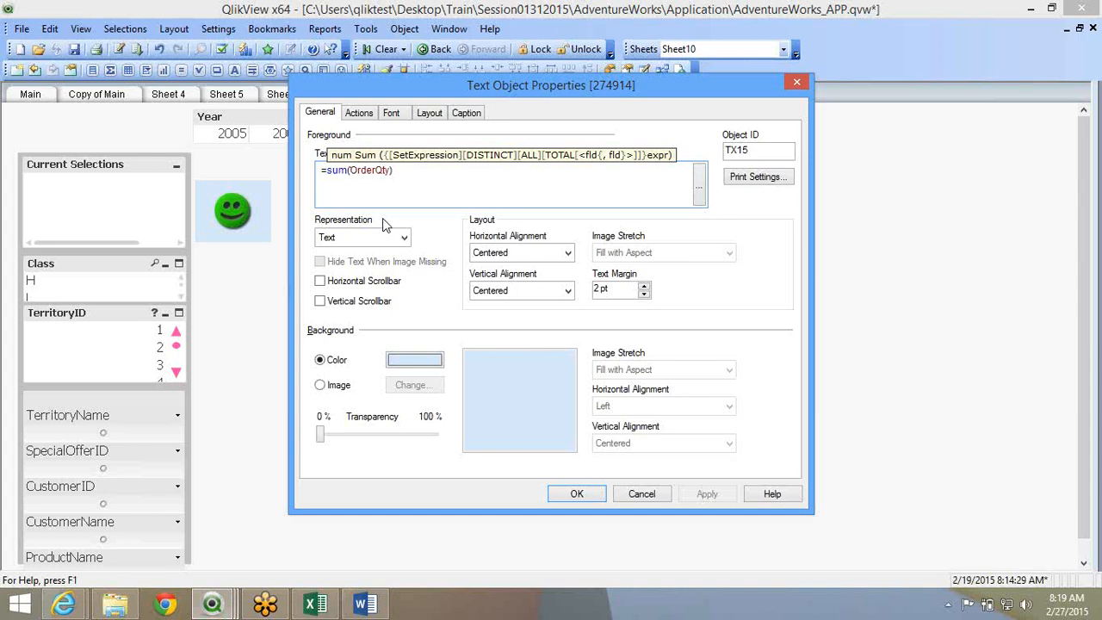
{"action": "type", "text": "{}"}
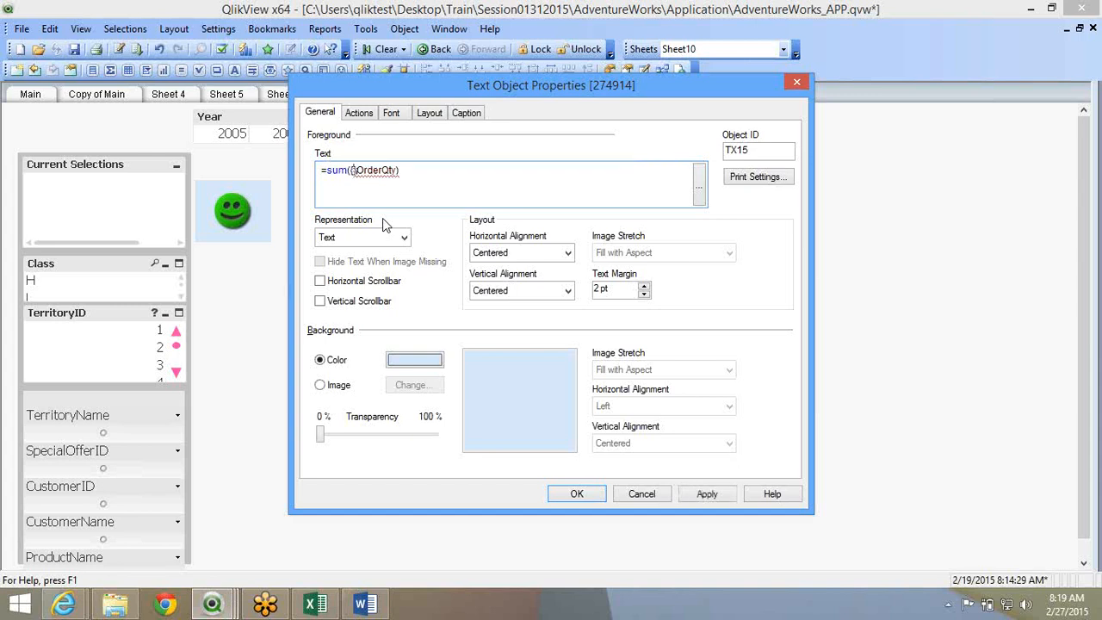
{"action": "type", "text": "1"}
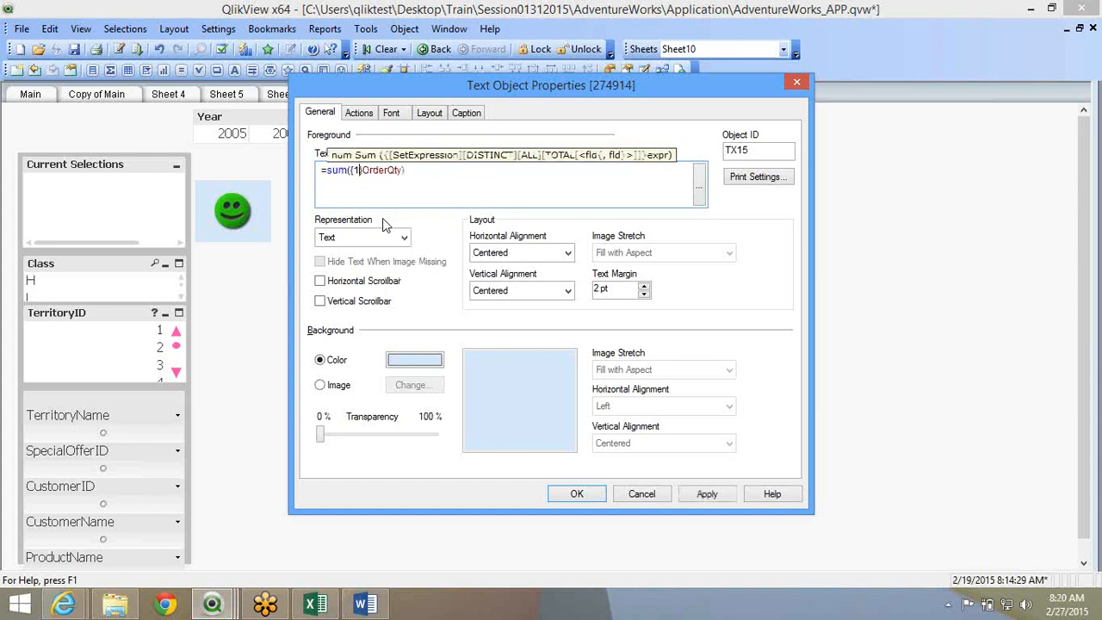
{"action": "left_click", "coordinate": [578, 494]}
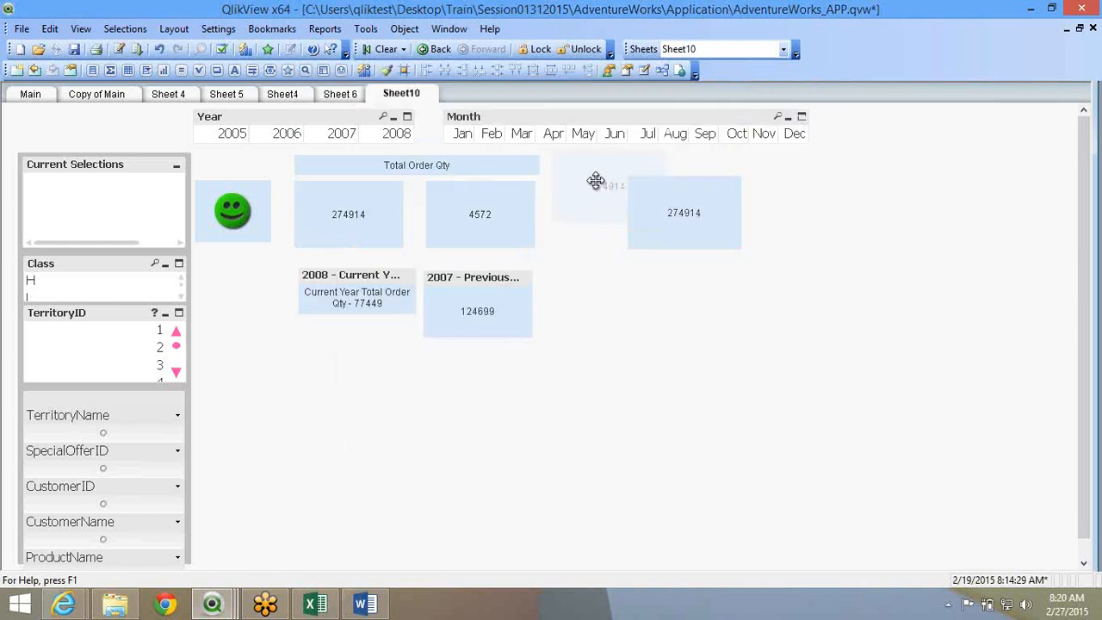
Give the {1} text object a visible caption 'Total Sales', and make it wider, shorter and placed beside the Total Order Qty heading
{"action": "right_click", "coordinate": [663, 204]}
{"action": "left_click", "coordinate": [688, 207]}
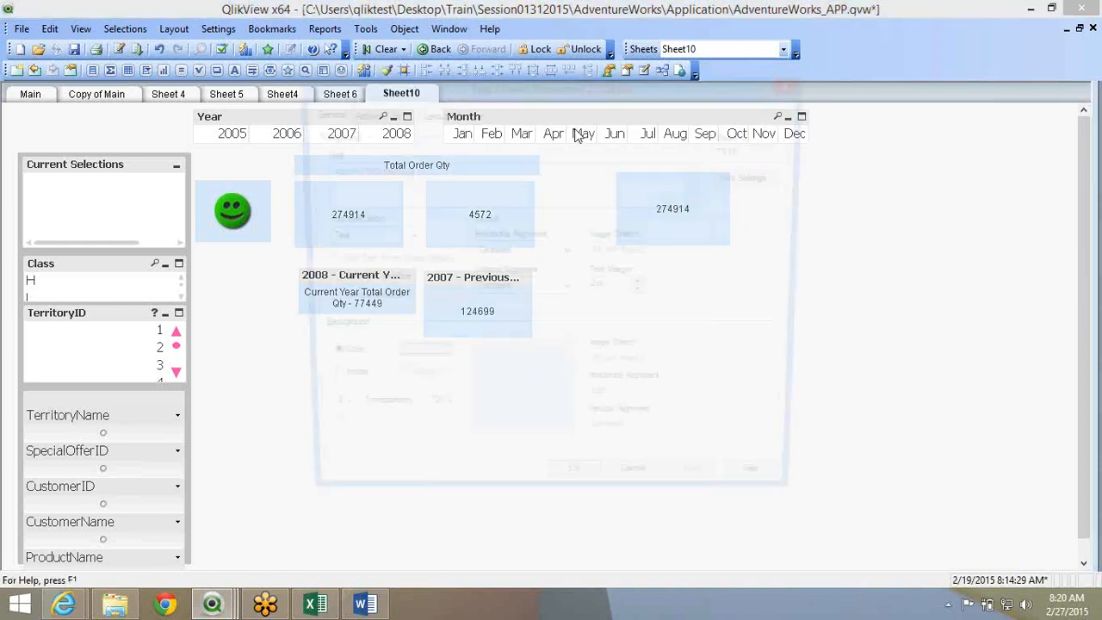
{"action": "left_click", "coordinate": [466, 112]}
{"action": "left_click", "coordinate": [334, 133]}
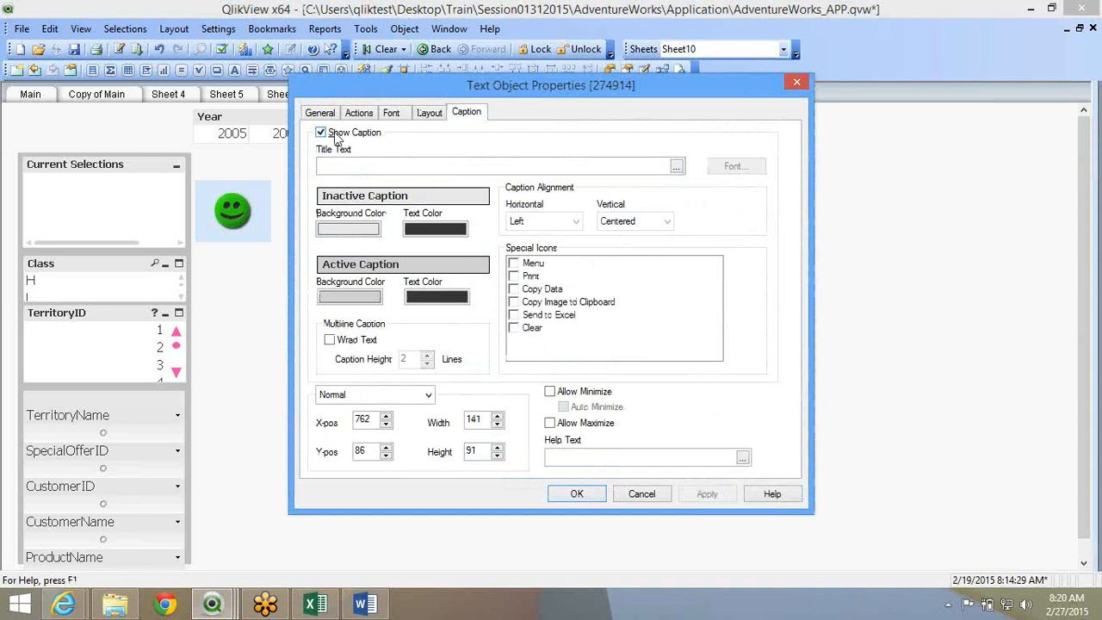
{"action": "left_click", "coordinate": [350, 167]}
{"action": "type", "text": "Tot"}
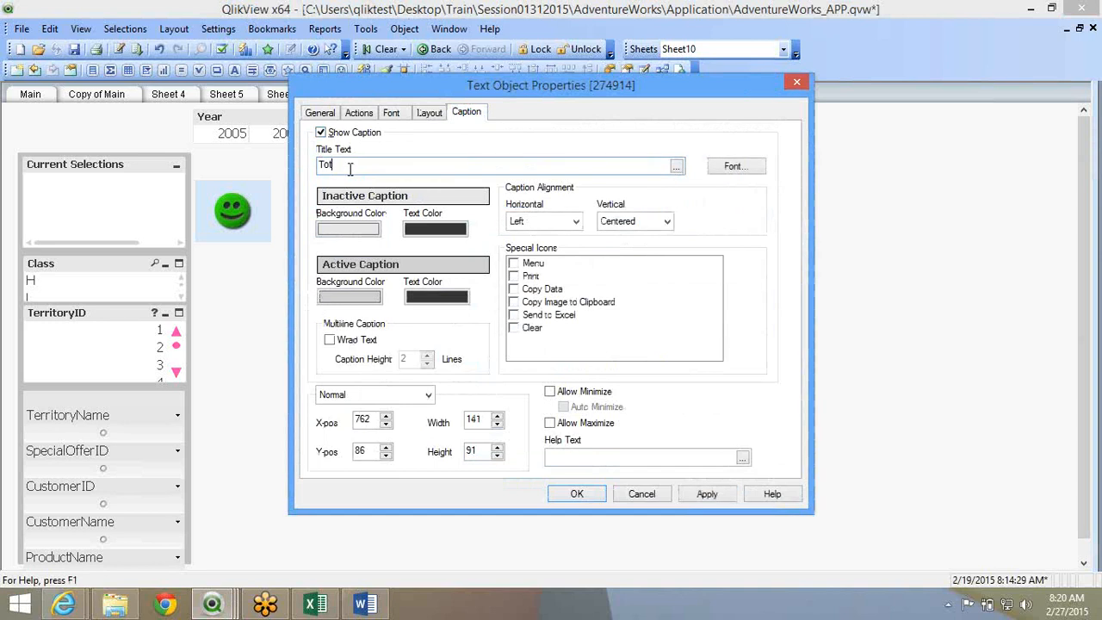
{"action": "type", "text": "al Sales"}
{"action": "key", "text": "Return"}
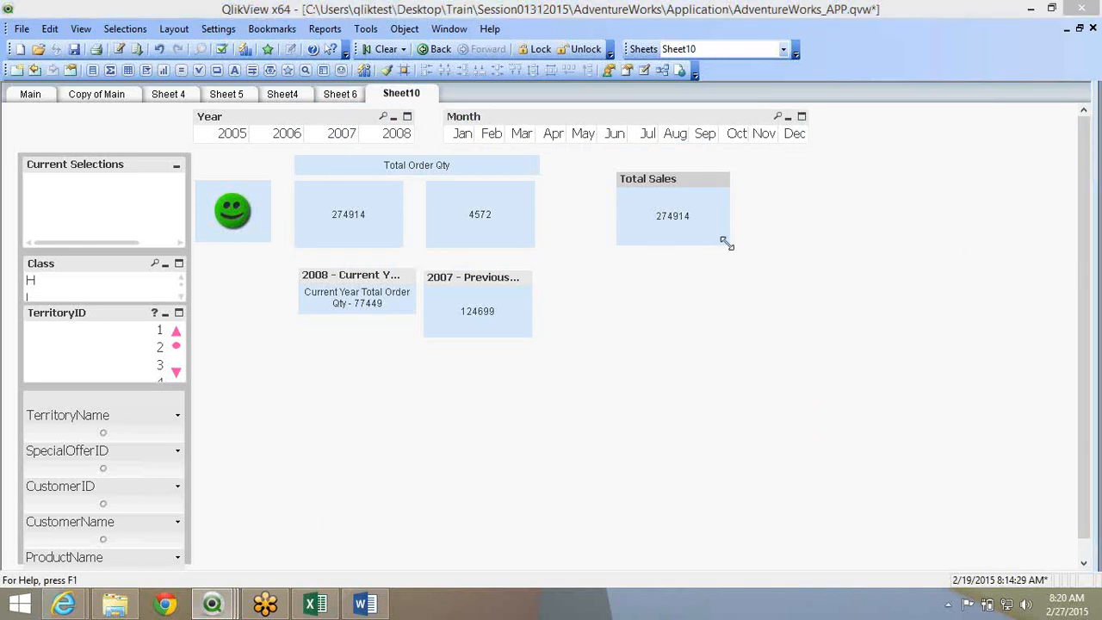
{"action": "left_click_drag", "start_coordinate": [726, 242], "coordinate": [743, 215]}
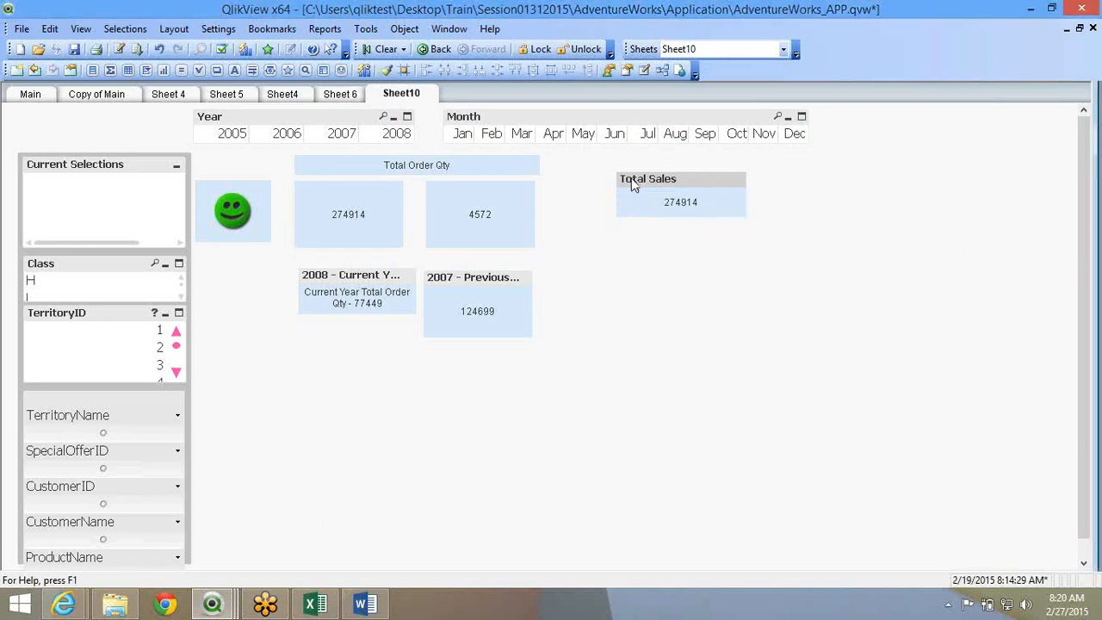
{"action": "left_click_drag", "start_coordinate": [629, 178], "coordinate": [575, 161]}
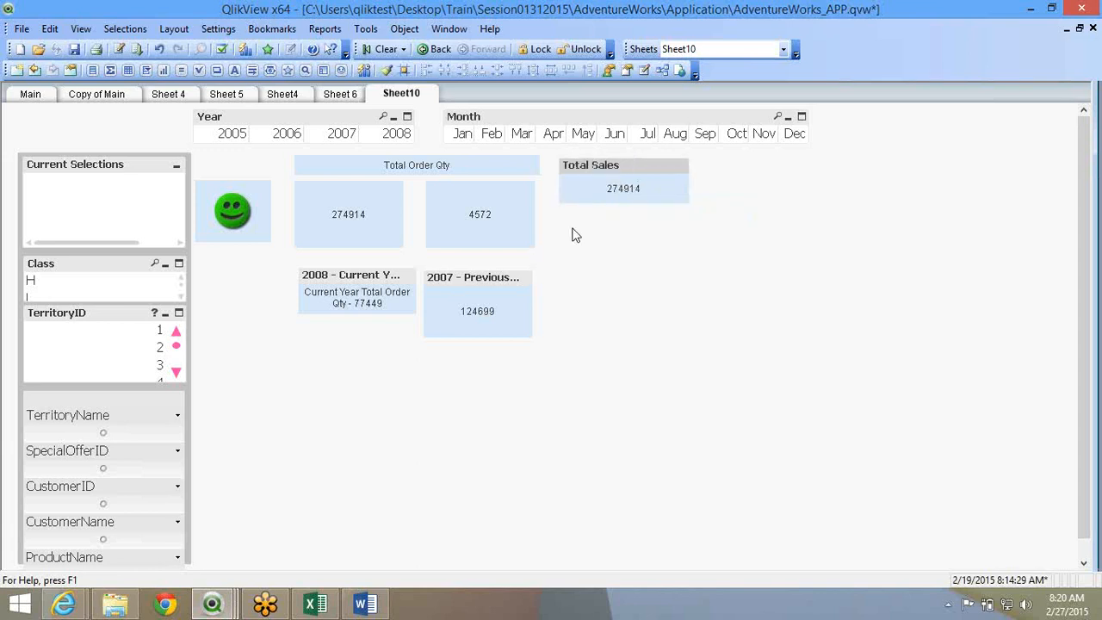
Create a text object below the Total Sales object with the expression =sum(OrderQty)
{"action": "right_click", "coordinate": [573, 229]}
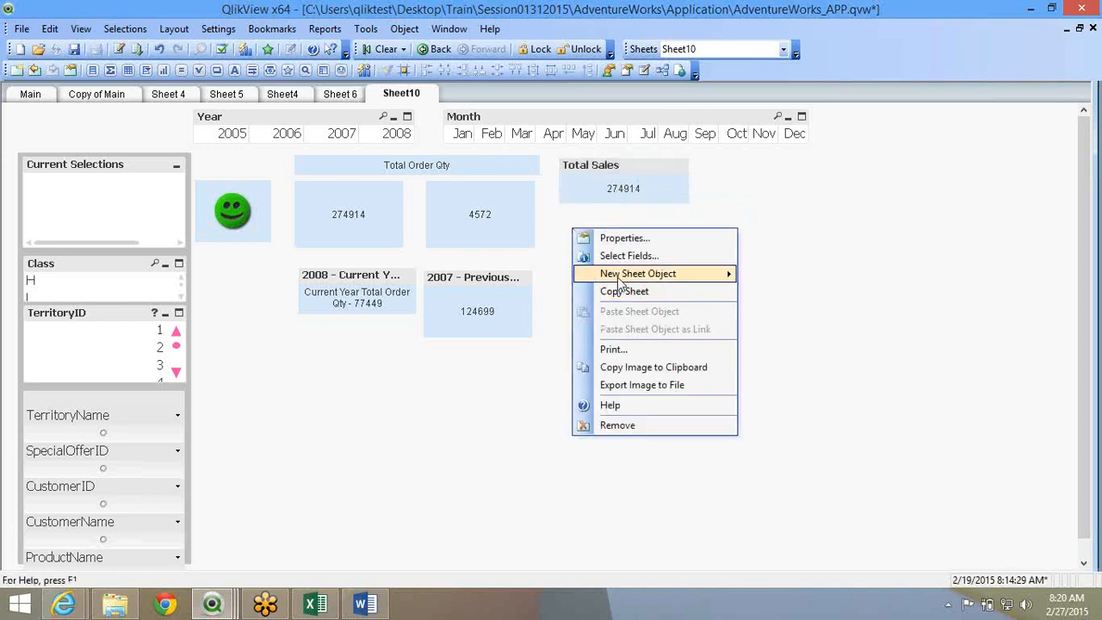
{"action": "mouse_move", "coordinate": [619, 276]}
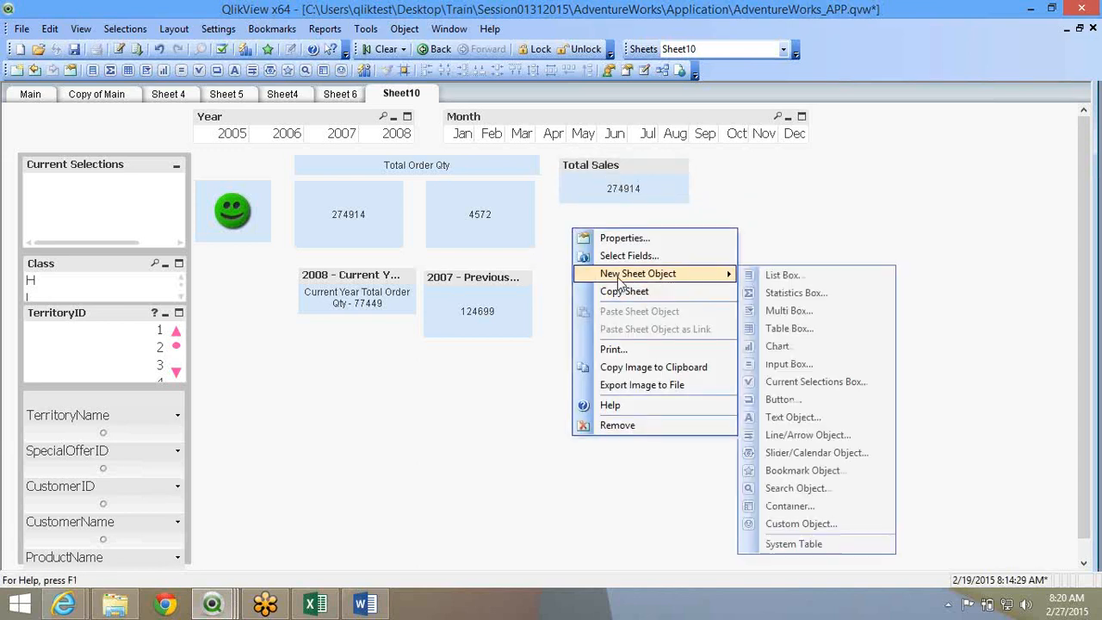
{"action": "left_click", "coordinate": [797, 418]}
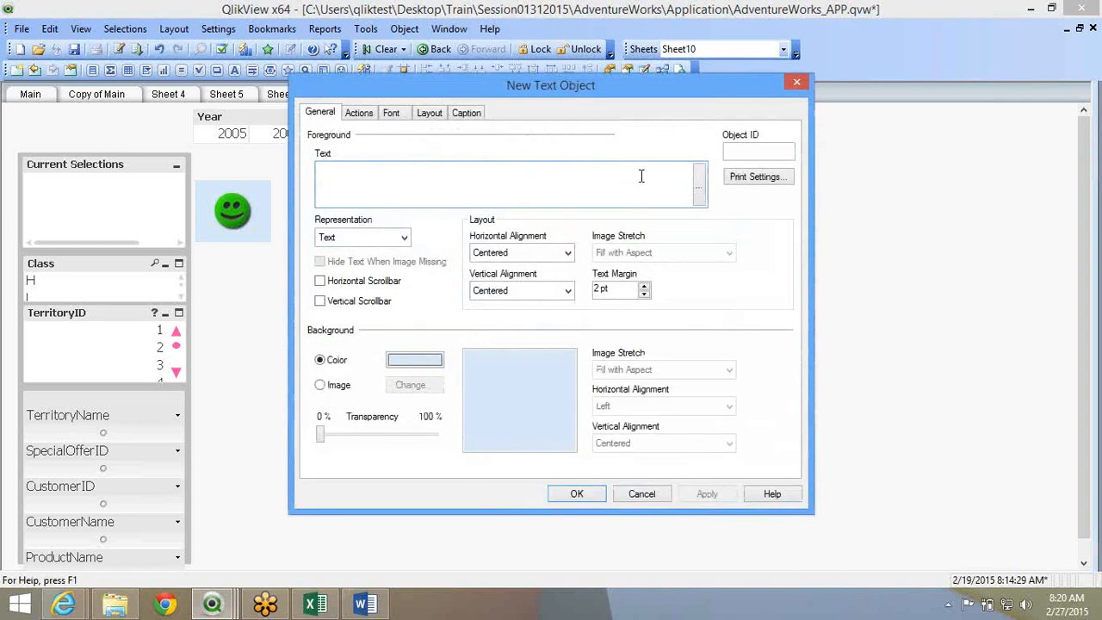
{"action": "type", "text": "=sum(orde"}
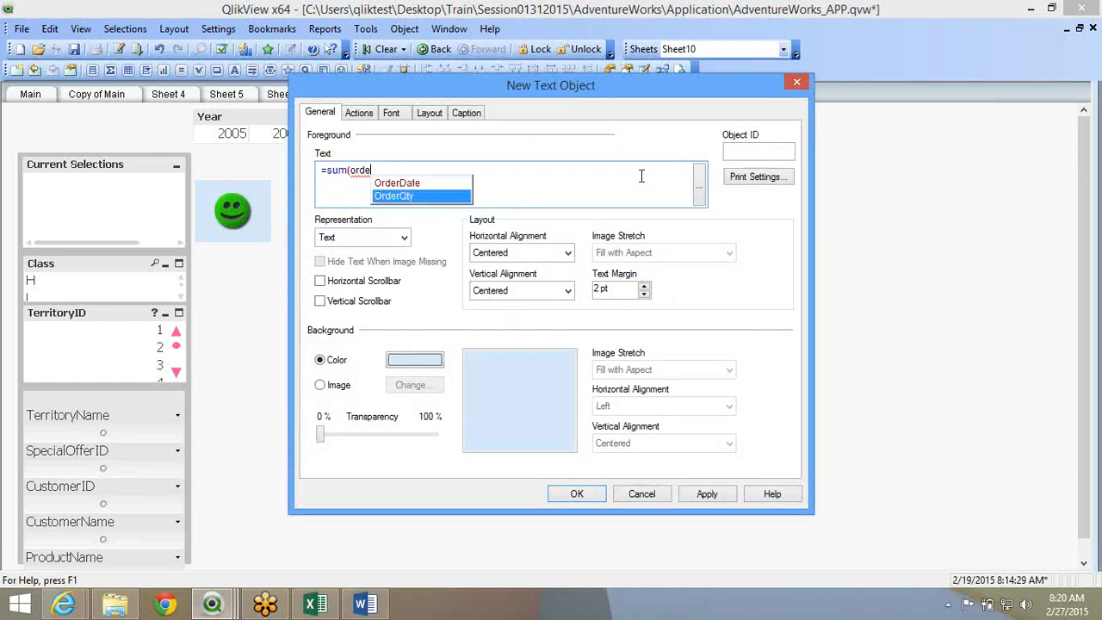
{"action": "key", "text": "Return"}
{"action": "type", "text": ")"}
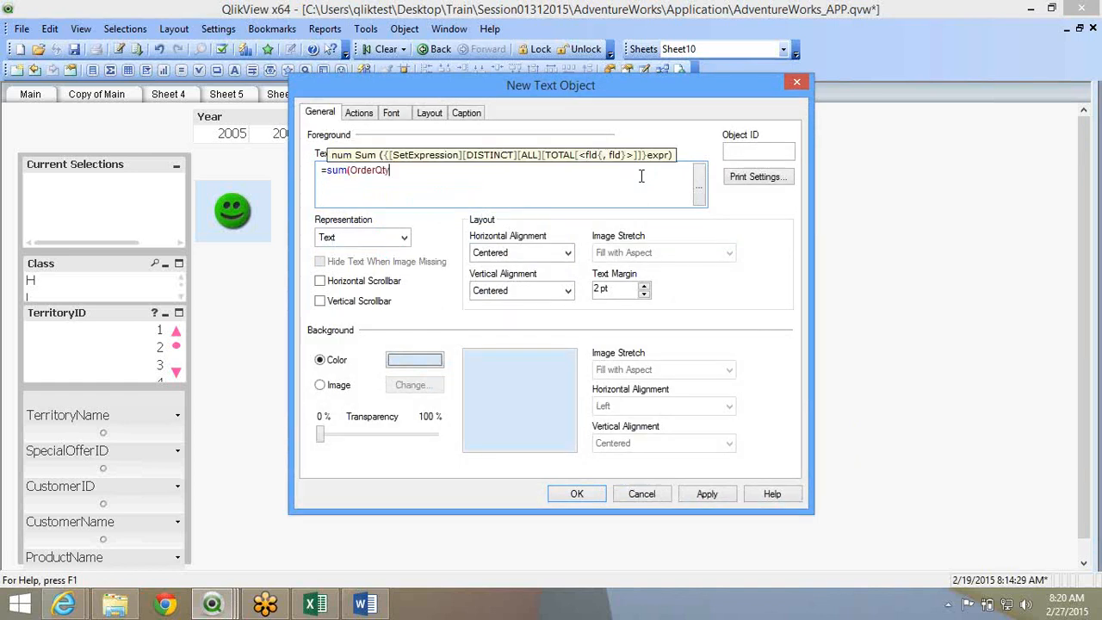
{"action": "left_click", "coordinate": [577, 495]}
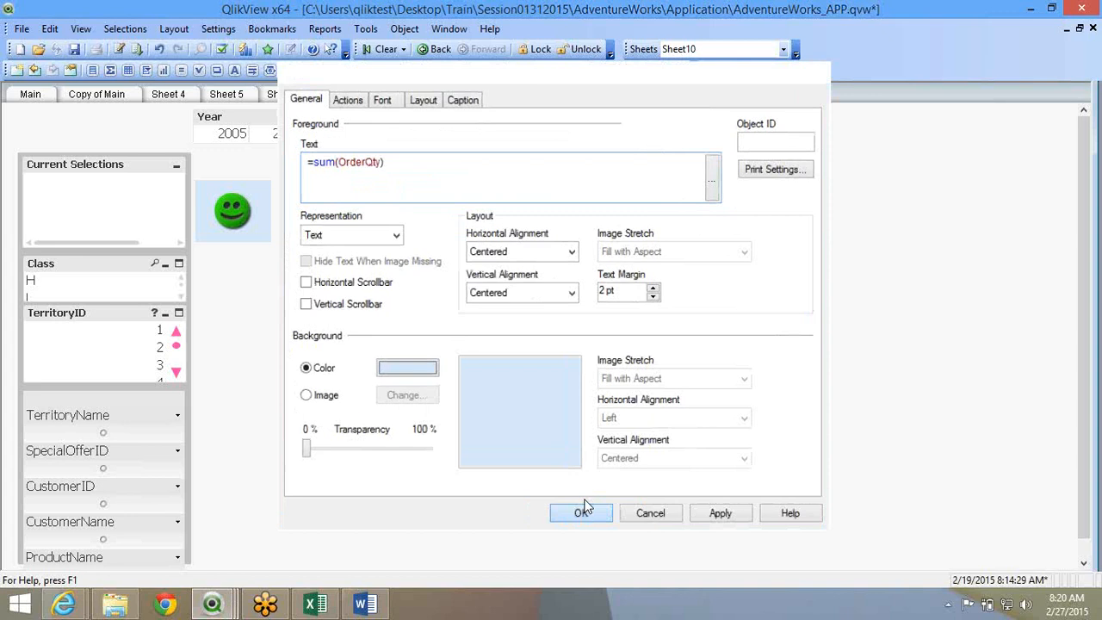
Consult the {1-$} note under Set Identifiers in QlikView Help, return to the AdventureWorks document, and select Year 2007
{"action": "mouse_move", "coordinate": [211, 604]}
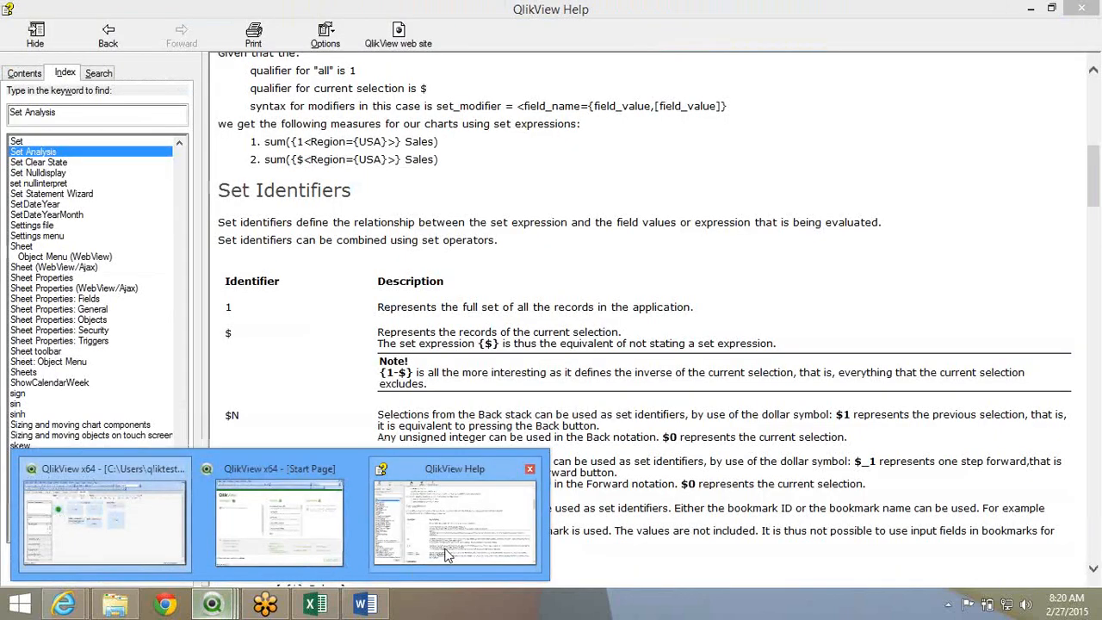
{"action": "left_click", "coordinate": [446, 554]}
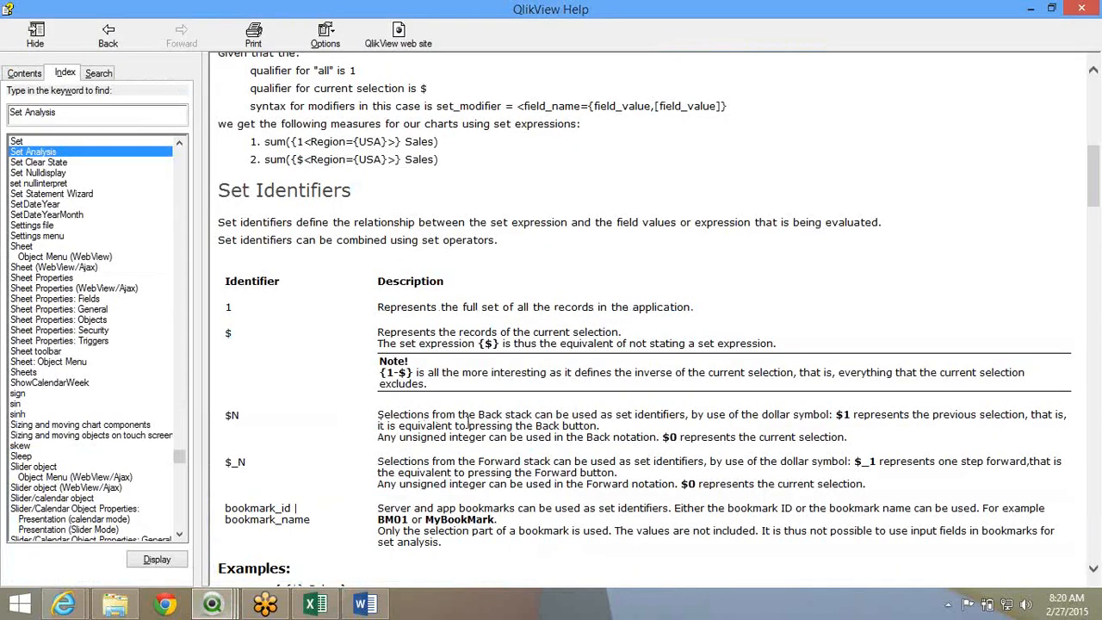
{"action": "key", "text": "alt+Tab"}
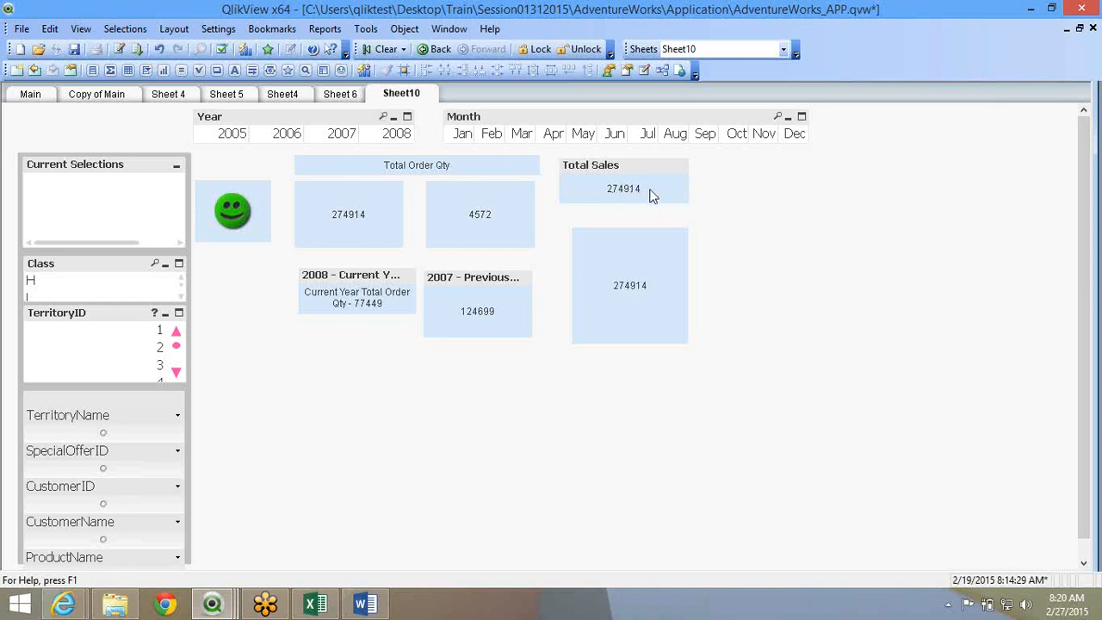
{"action": "left_click", "coordinate": [332, 136]}
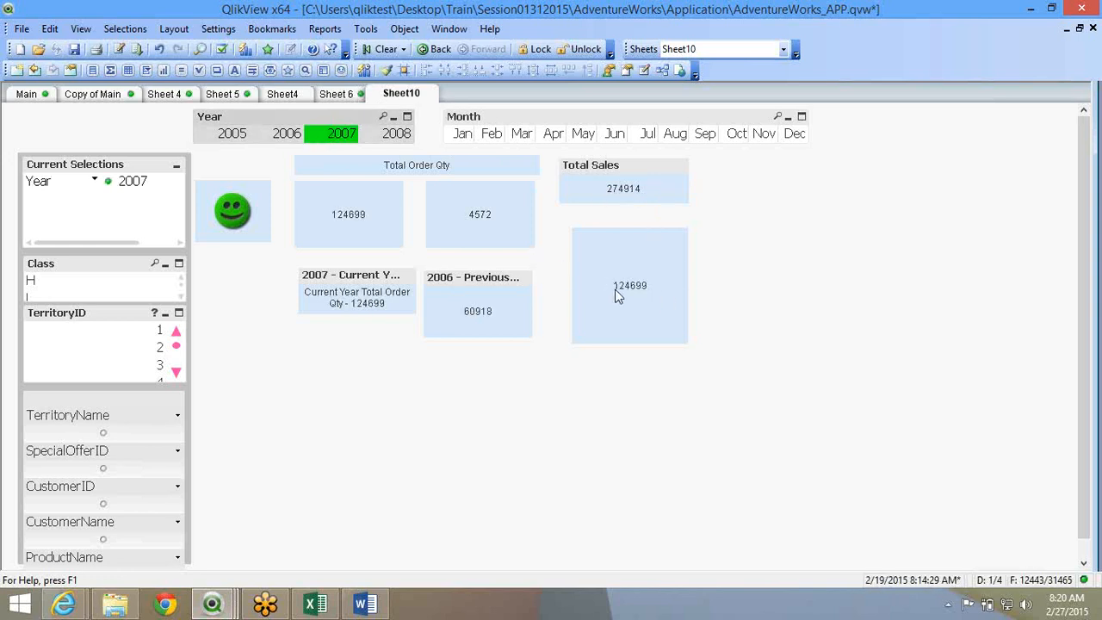
Make the new sum(OrderQty) text object wider and shorter, and place a copy of it beside the Total Sales object
{"action": "left_click_drag", "start_coordinate": [687, 340], "coordinate": [705, 294]}
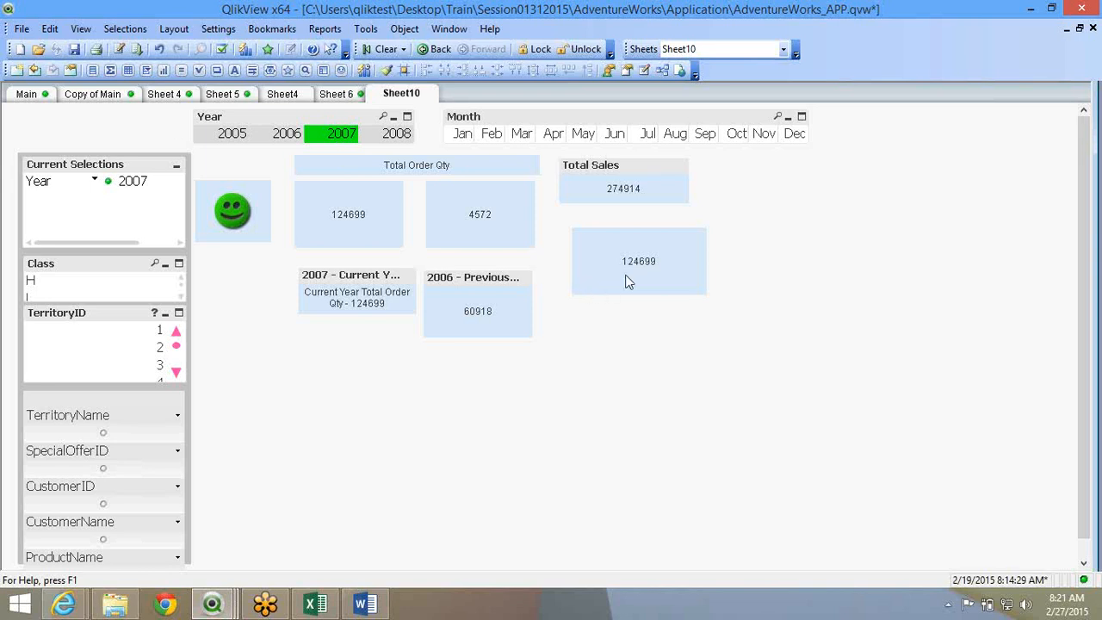
{"action": "left_click_drag", "start_coordinate": [627, 282], "coordinate": [779, 221]}
Change the copied text object's expression to =sum({1-$}OrderQty), apply it, and reduce the object's height
{"action": "right_click", "coordinate": [778, 218]}
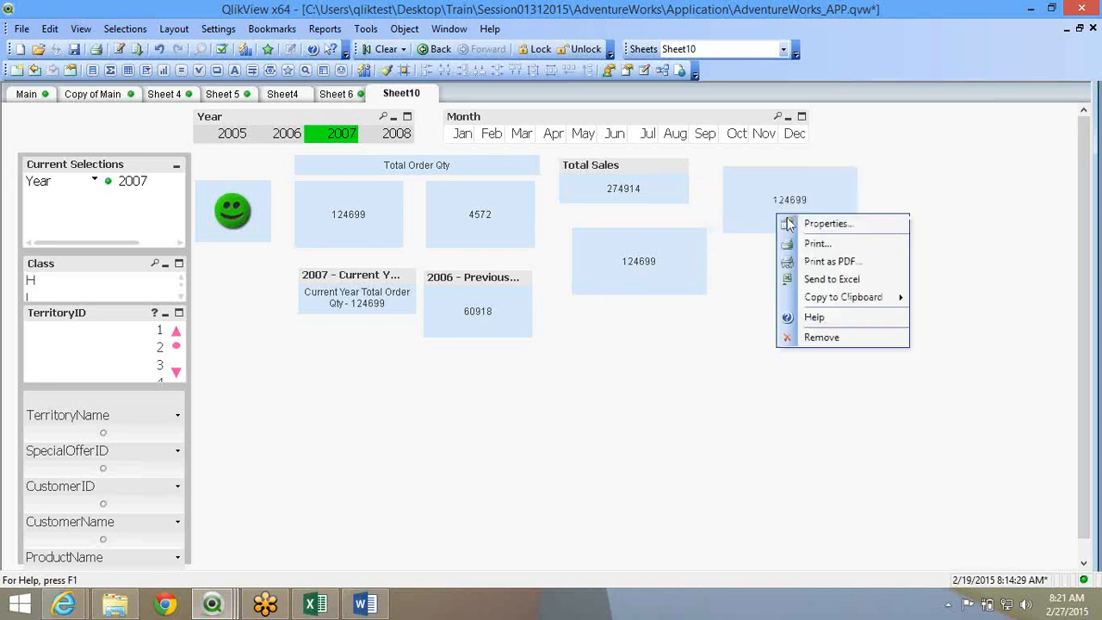
{"action": "left_click", "coordinate": [825, 223]}
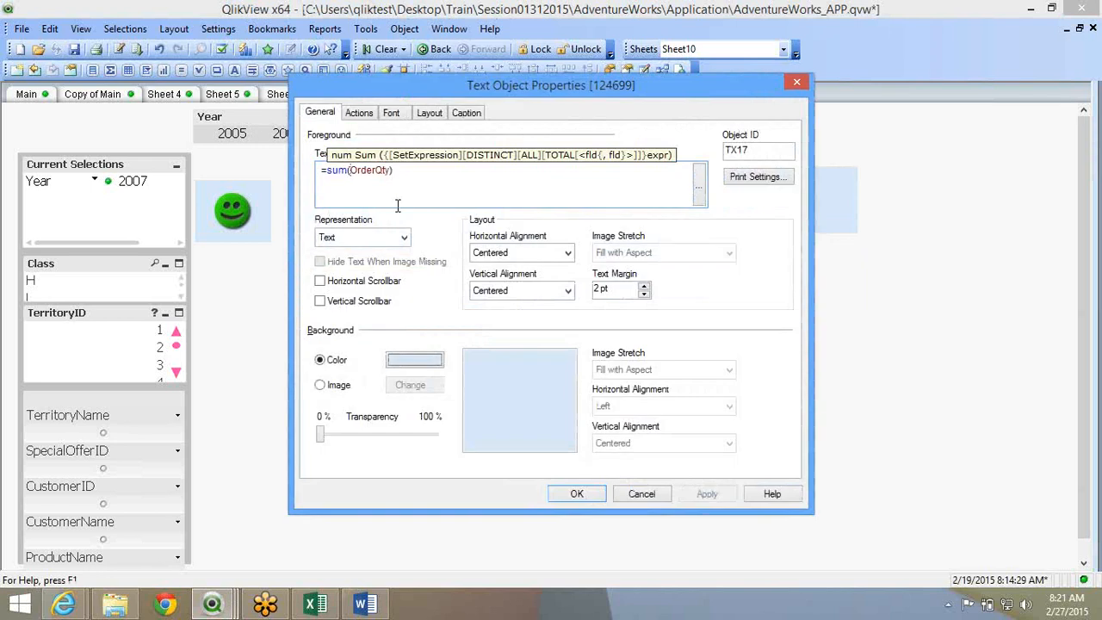
{"action": "type", "text": "$"}
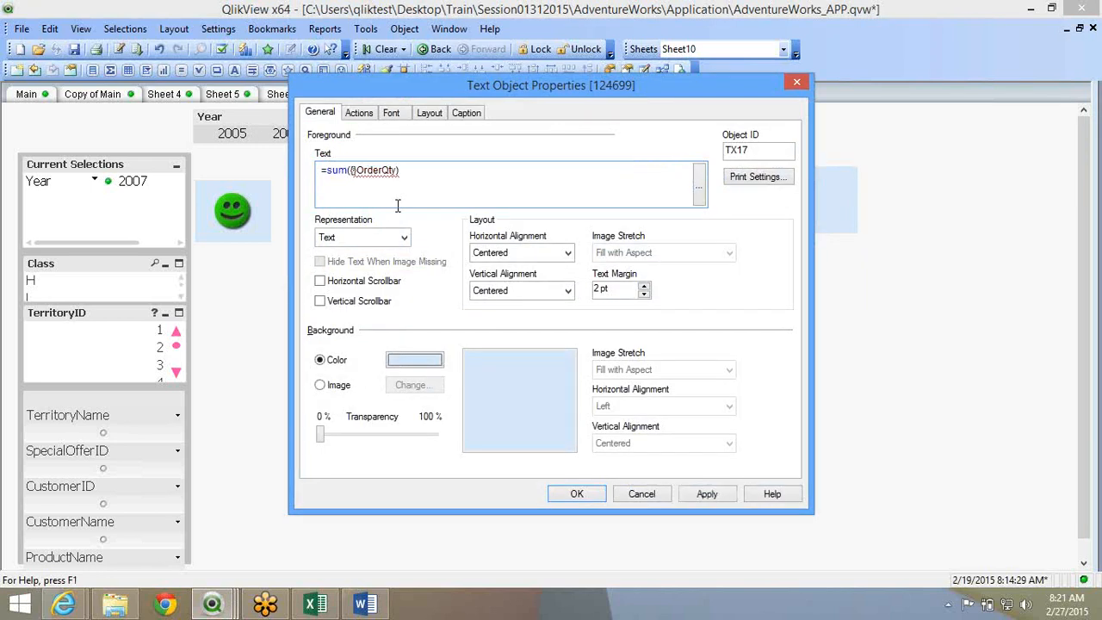
{"action": "type", "text": "1-$"}
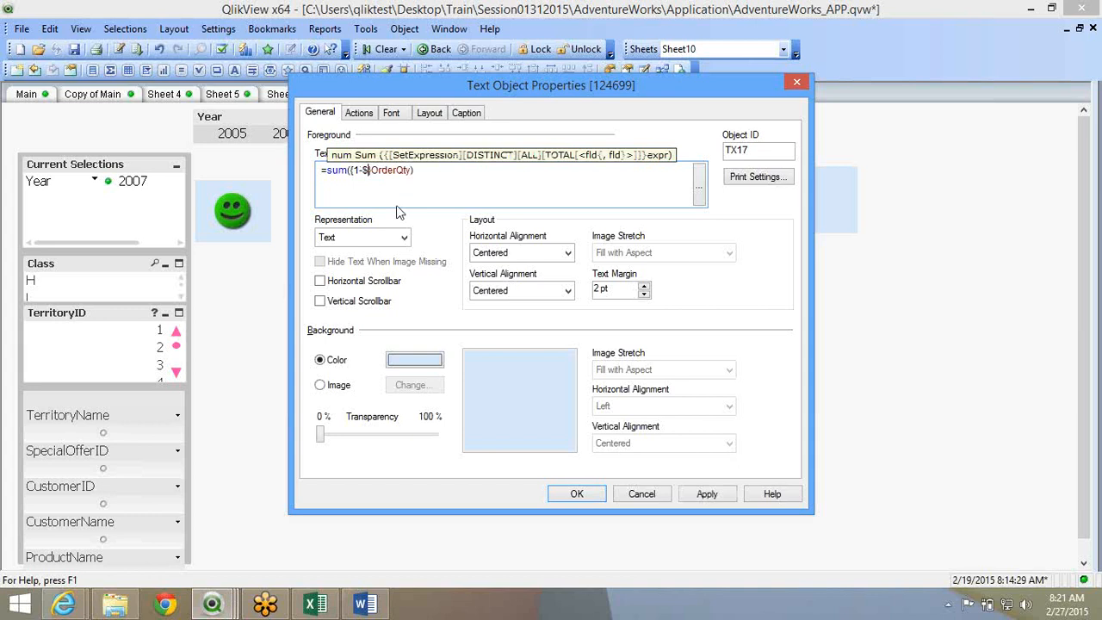
{"action": "left_click", "coordinate": [548, 176]}
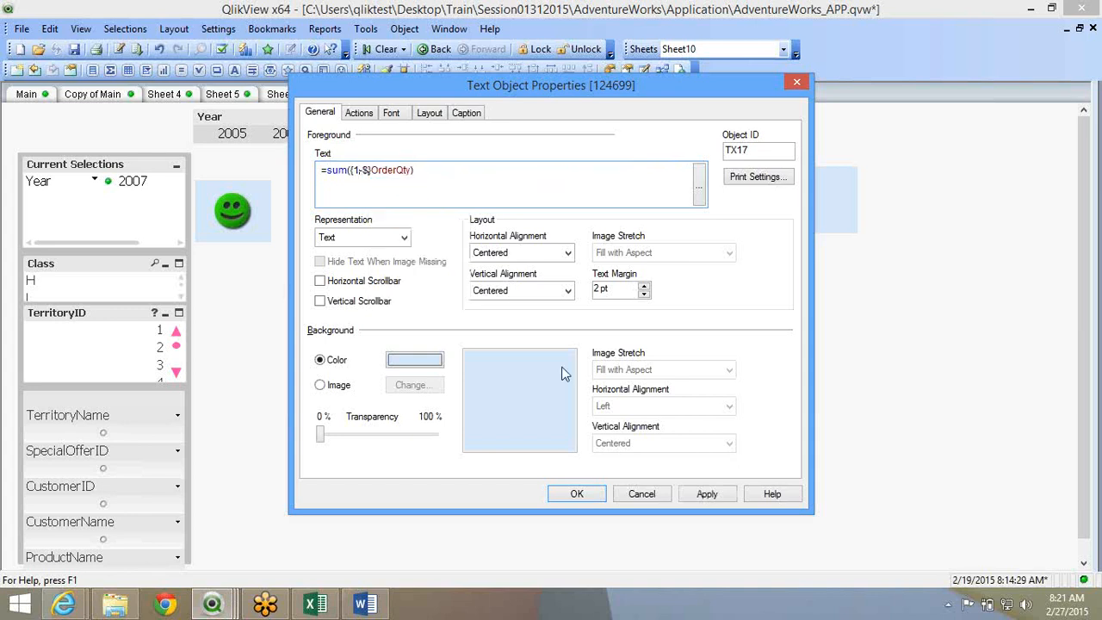
{"action": "left_click", "coordinate": [592, 501]}
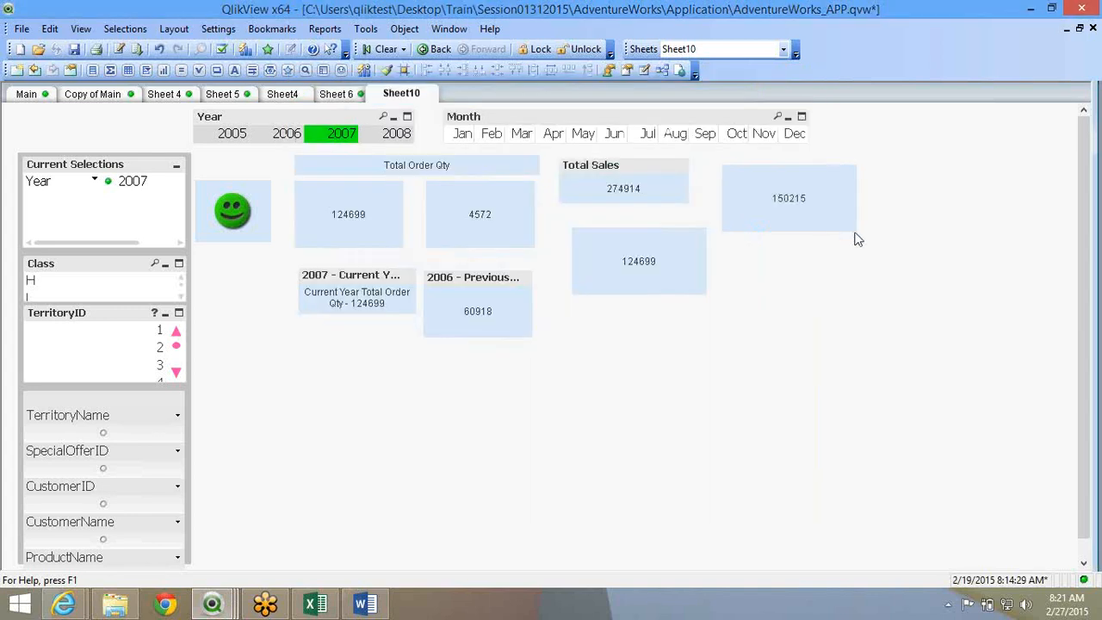
{"action": "left_click_drag", "start_coordinate": [849, 228], "coordinate": [849, 204]}
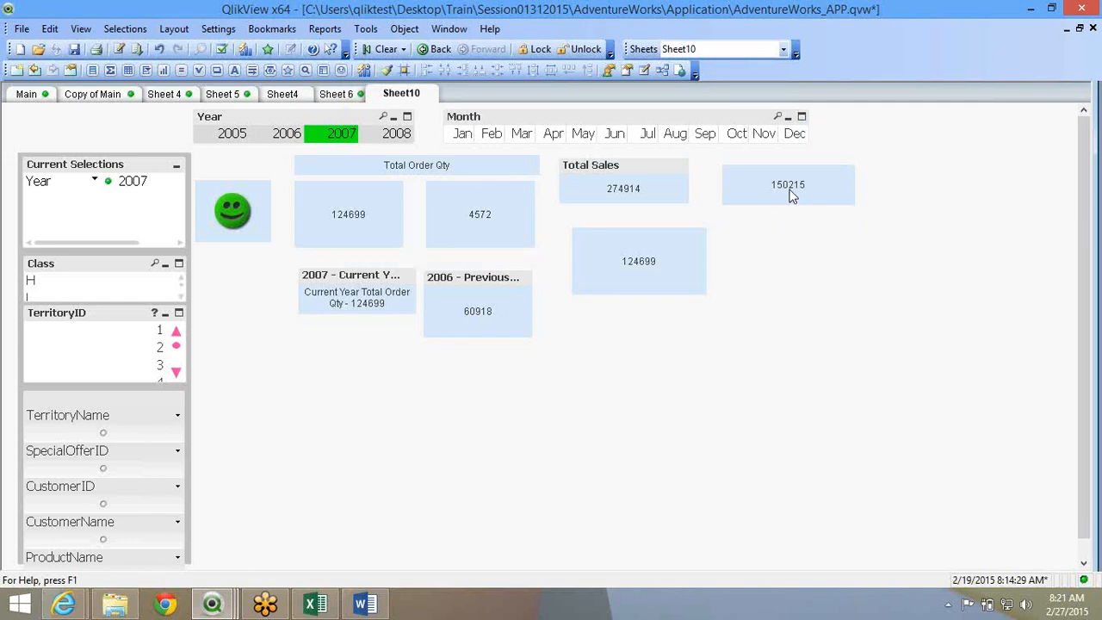
Review the {1-$} identifier in the copied text object's expression and close its properties without changes
{"action": "right_click", "coordinate": [792, 196]}
{"action": "left_click", "coordinate": [831, 199]}
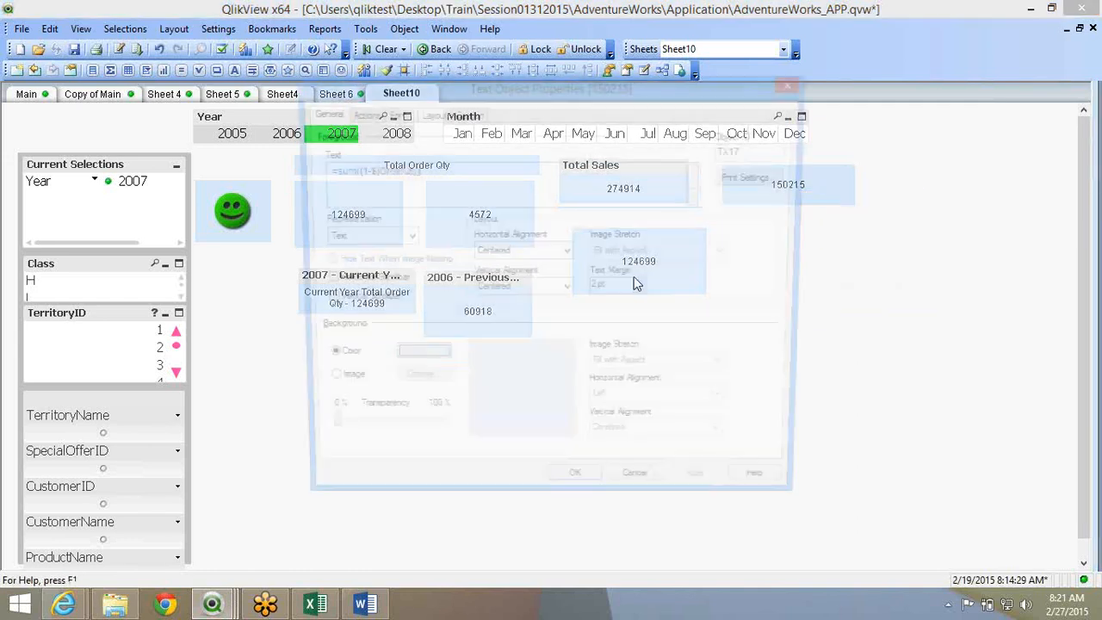
{"action": "left_click_drag", "start_coordinate": [352, 171], "coordinate": [365, 171]}
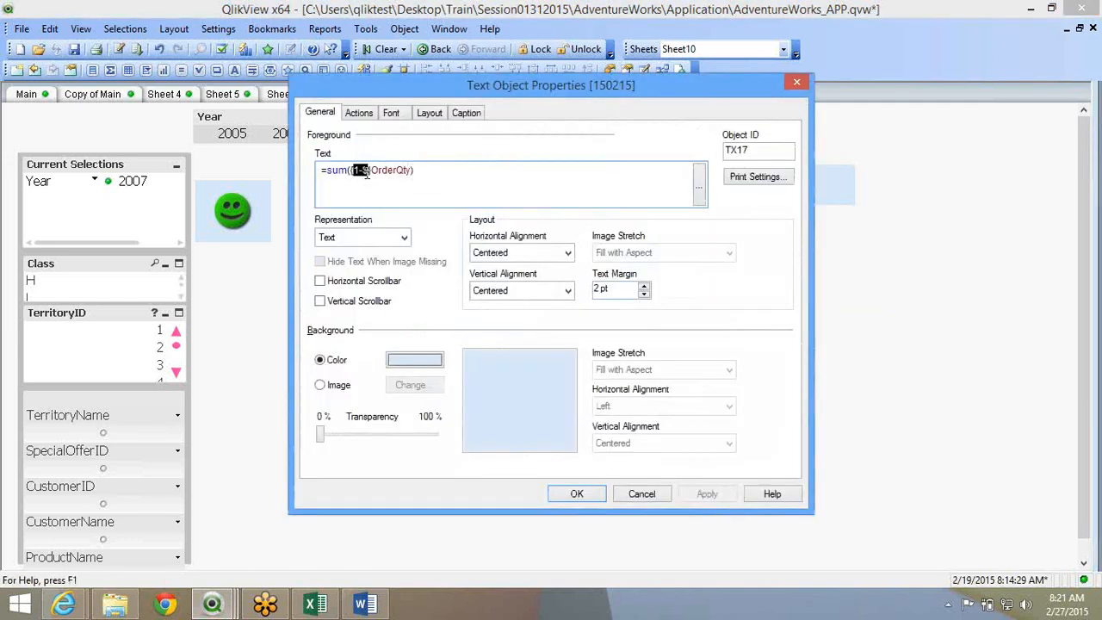
{"action": "left_click", "coordinate": [652, 496]}
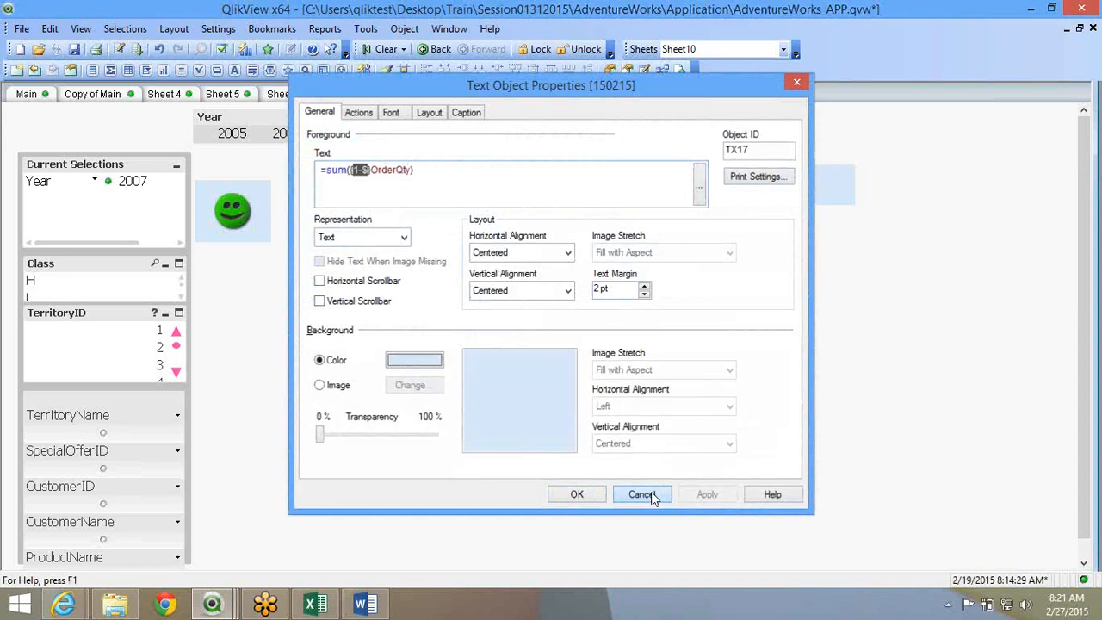
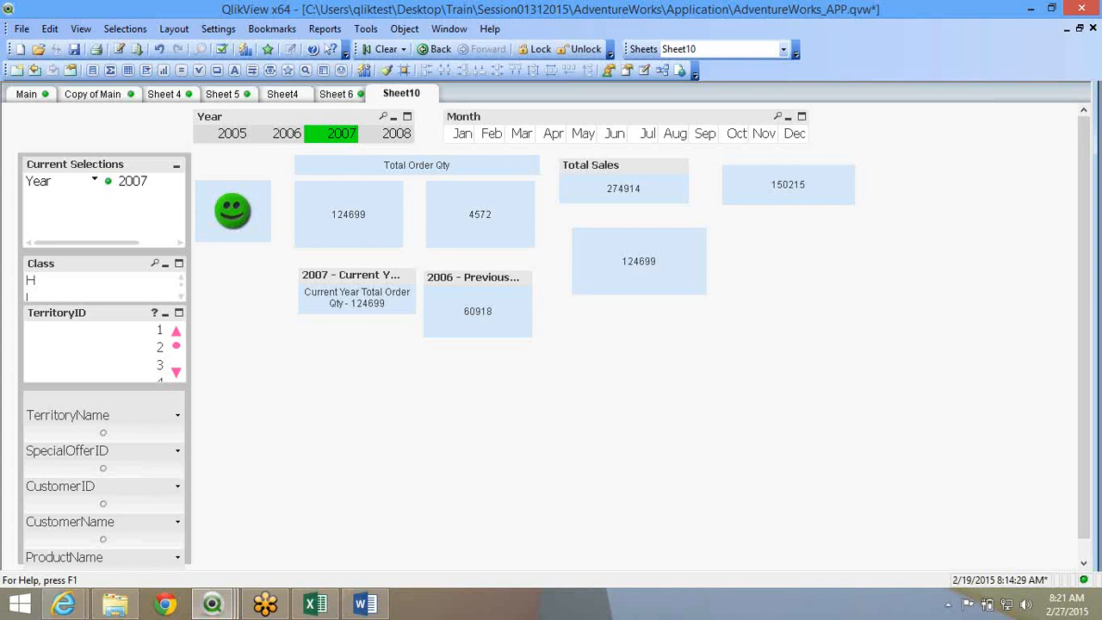
Read the $N and $_N set identifier descriptions in QlikView Help and examine the sum( {$1} Sales ) example
{"action": "mouse_move", "coordinate": [223, 606]}
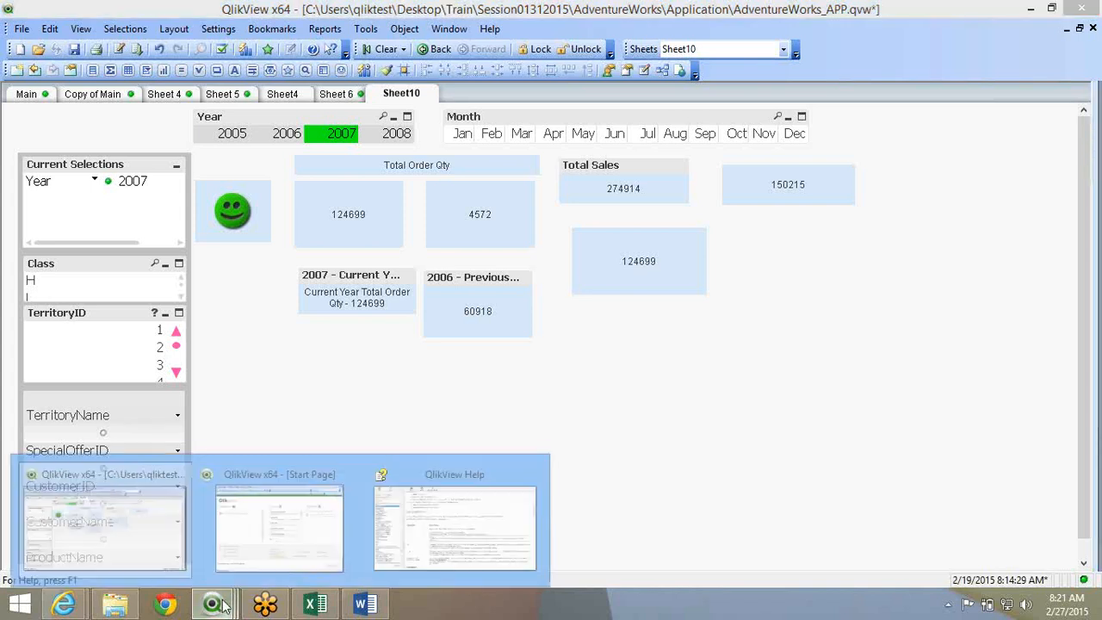
{"action": "left_click", "coordinate": [490, 539]}
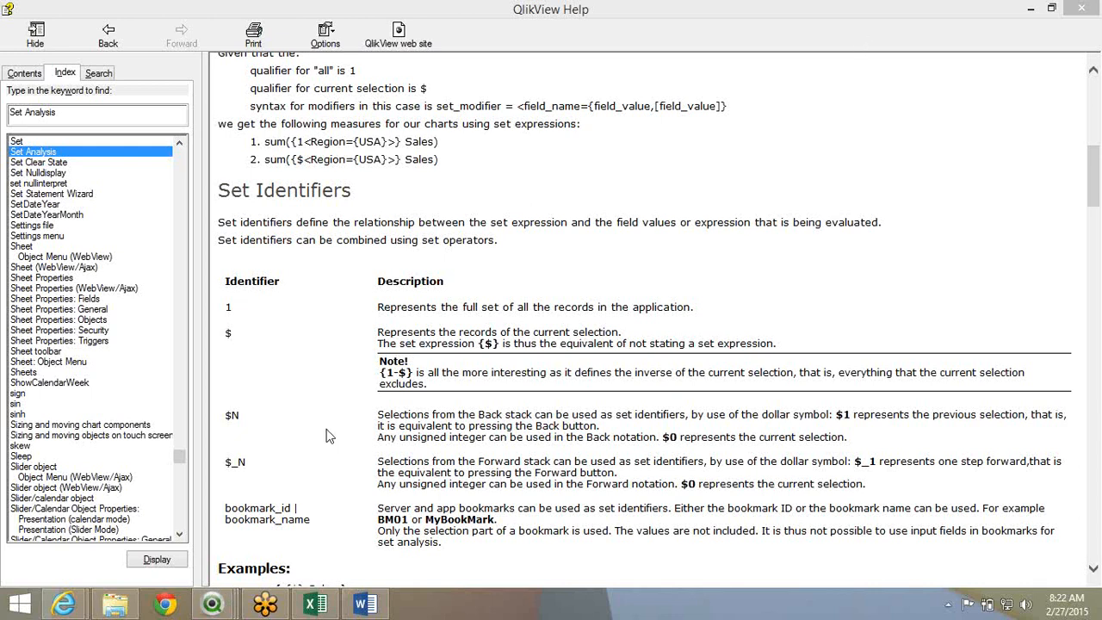
{"action": "left_click", "coordinate": [362, 417]}
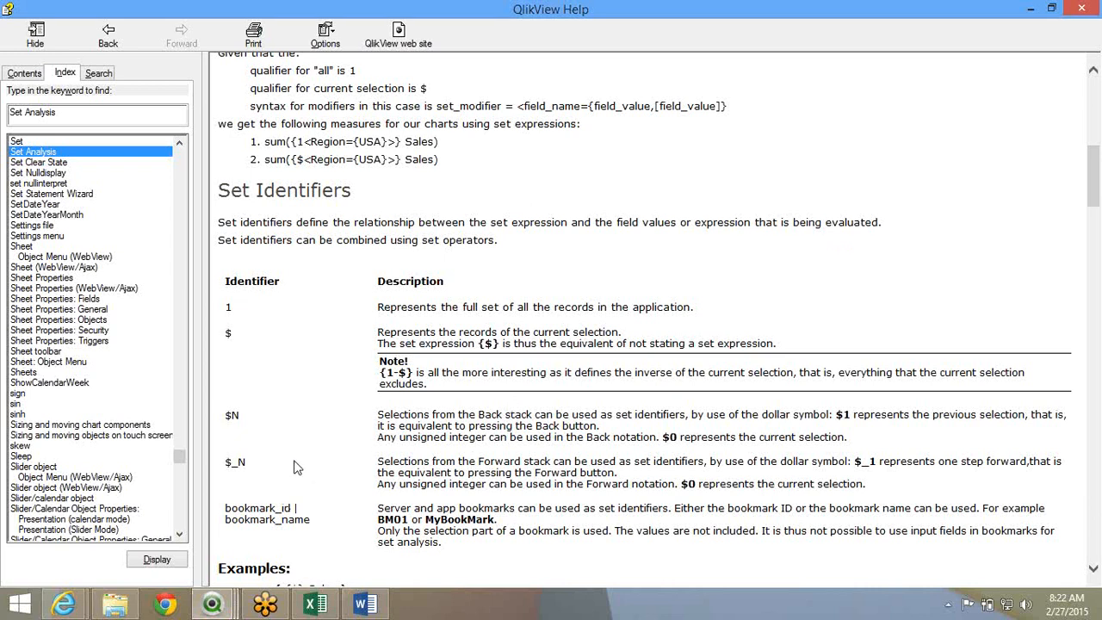
{"action": "scroll", "coordinate": [294, 467], "scroll_direction": "down", "scroll_amount": 1}
{"action": "scroll", "coordinate": [294, 466], "scroll_direction": "down", "scroll_amount": 3}
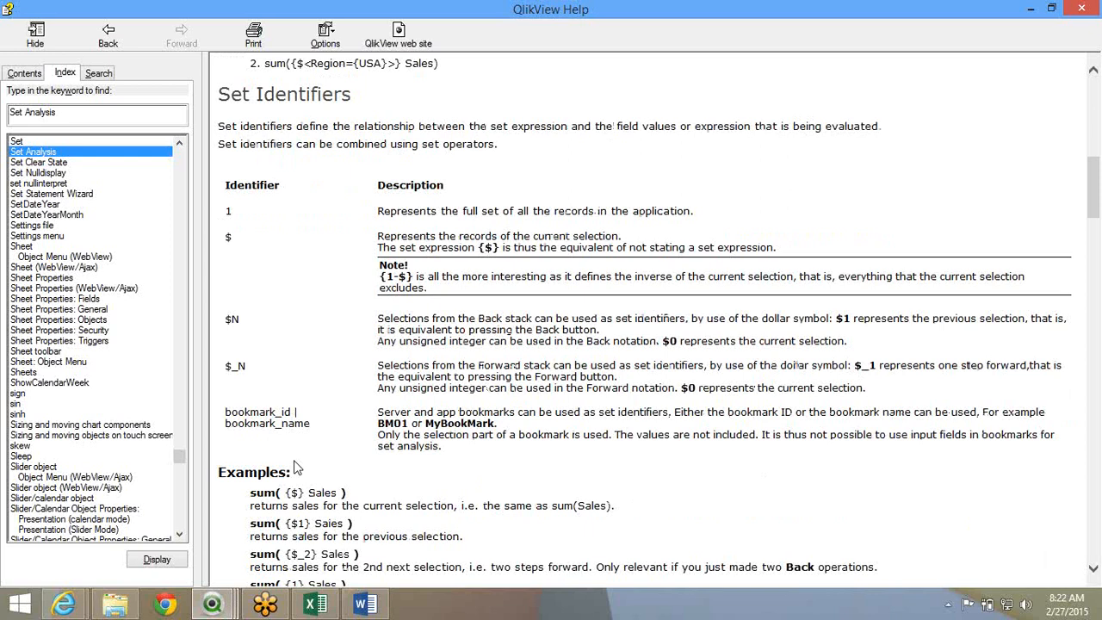
{"action": "scroll", "coordinate": [293, 467], "scroll_direction": "down", "scroll_amount": 2}
{"action": "double_click", "coordinate": [299, 452]}
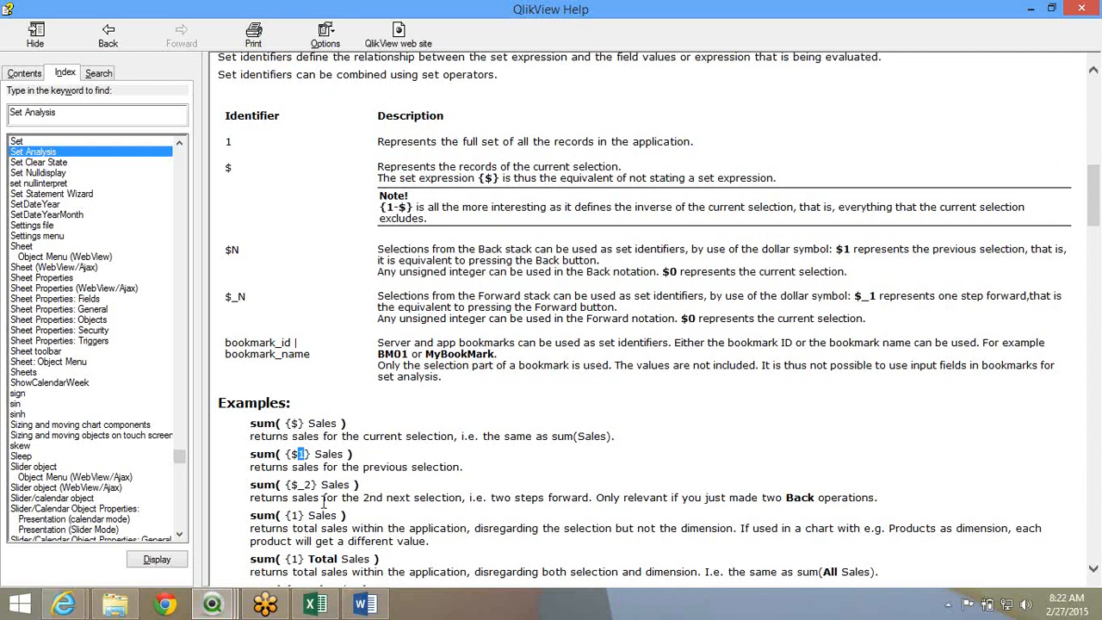
Return to the AdventureWorks document and switch the Year selection to 2008, back to 2007, and again to 2008
{"action": "left_click", "coordinate": [233, 608]}
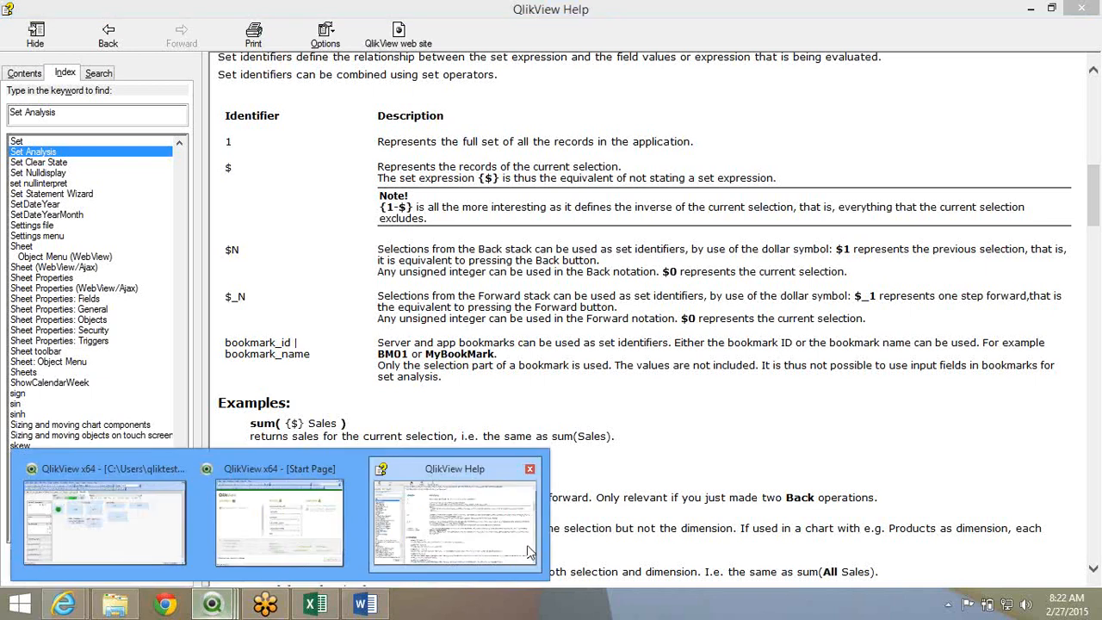
{"action": "left_click", "coordinate": [279, 553]}
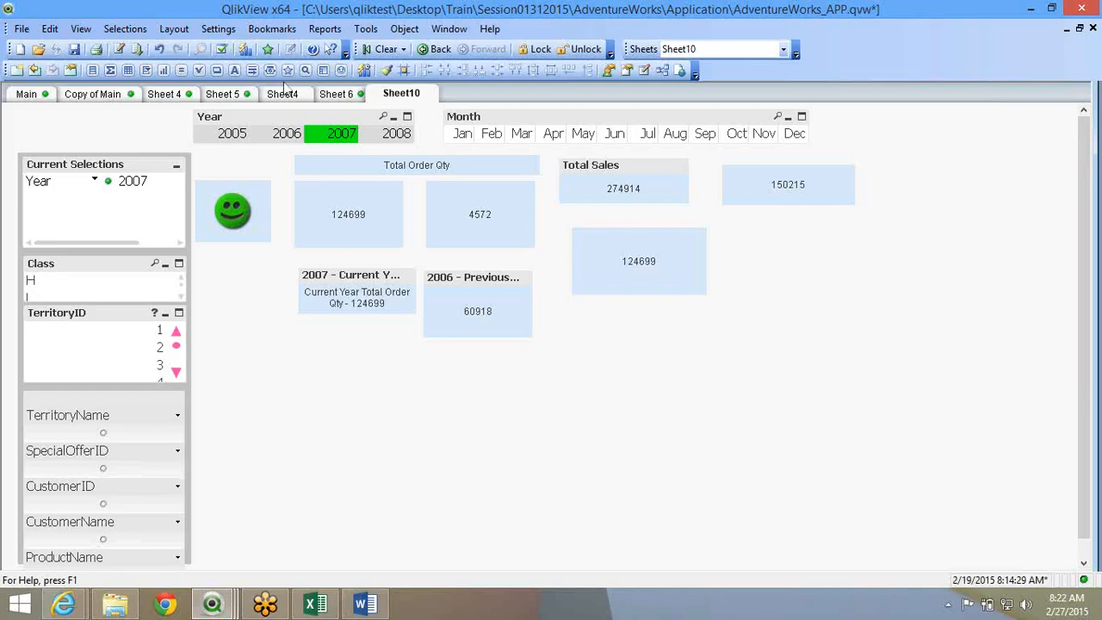
{"action": "left_click", "coordinate": [379, 138]}
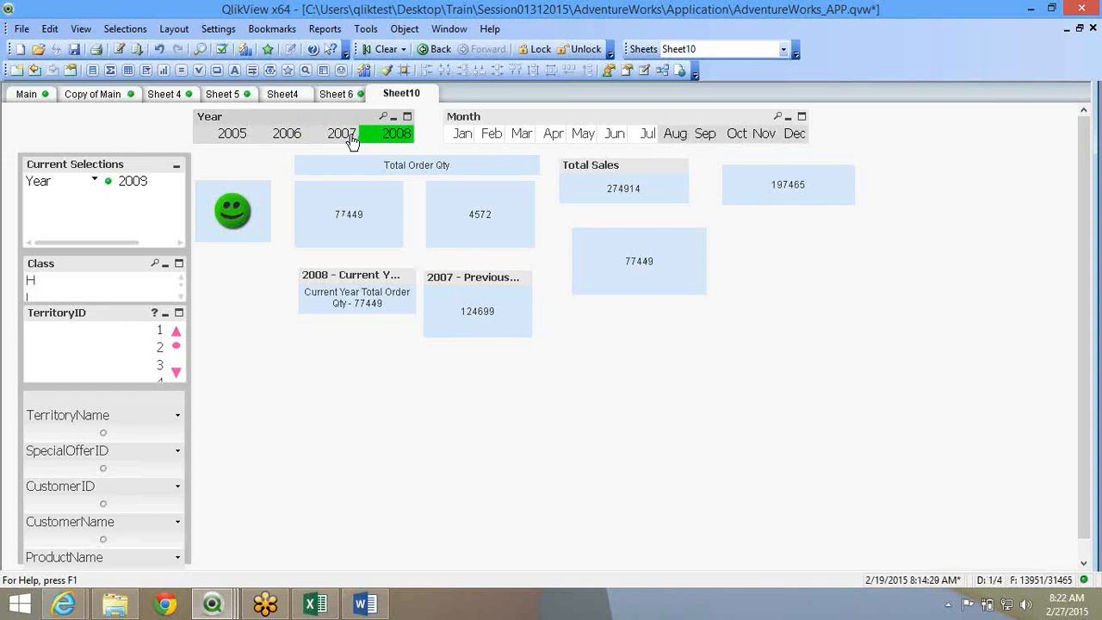
{"action": "left_click", "coordinate": [352, 140]}
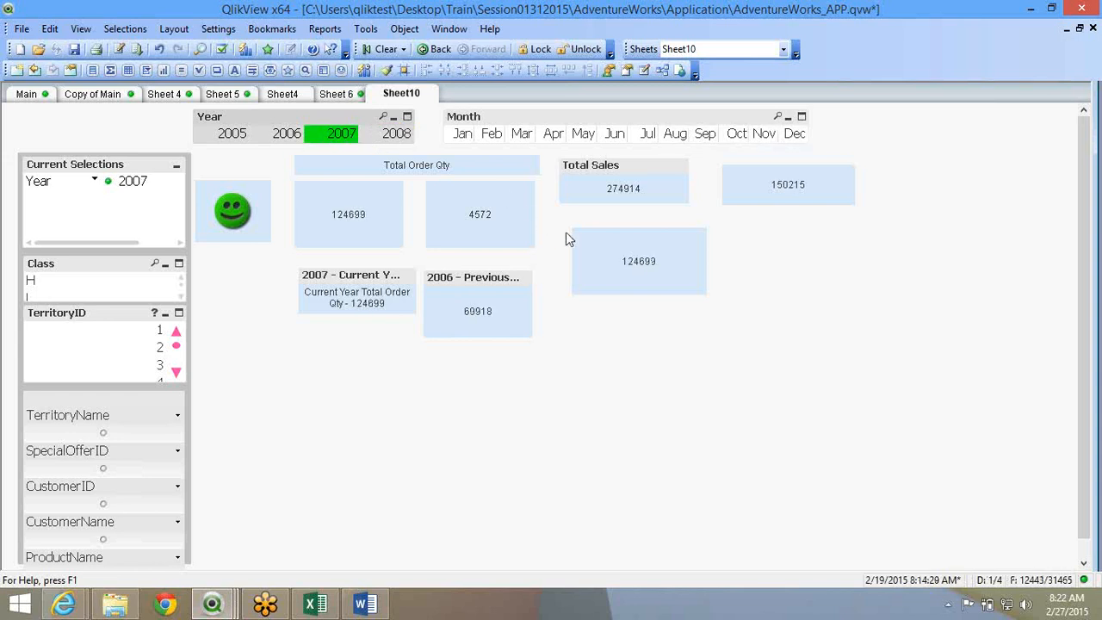
{"action": "left_click", "coordinate": [396, 136]}
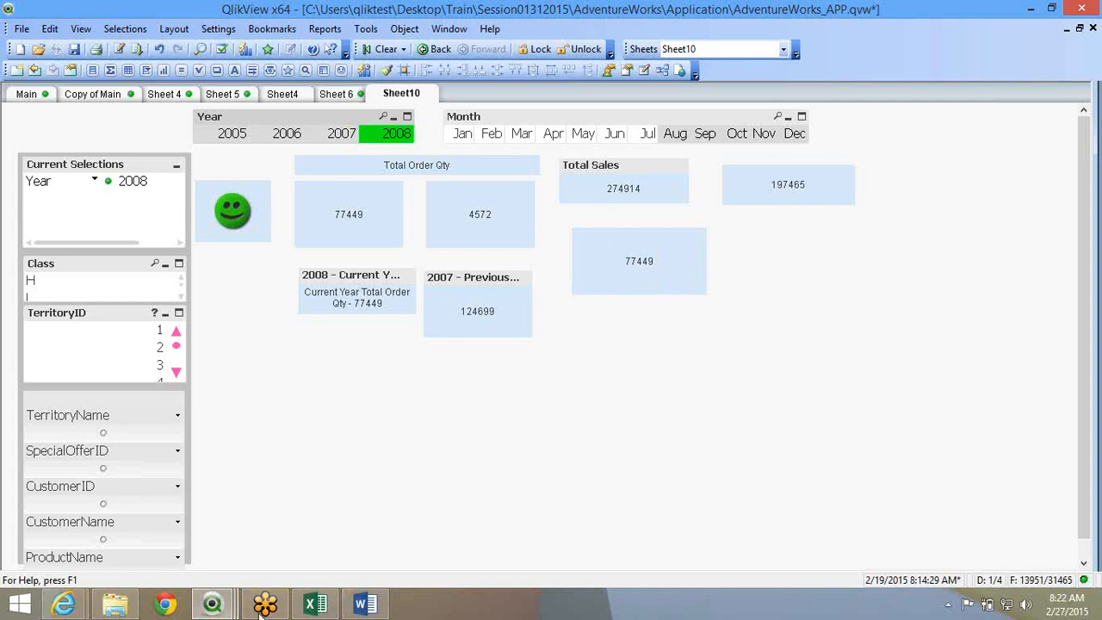
Switch to QlikView Help and examine the set identifier examples for previous and forward selections
{"action": "mouse_move", "coordinate": [229, 607]}
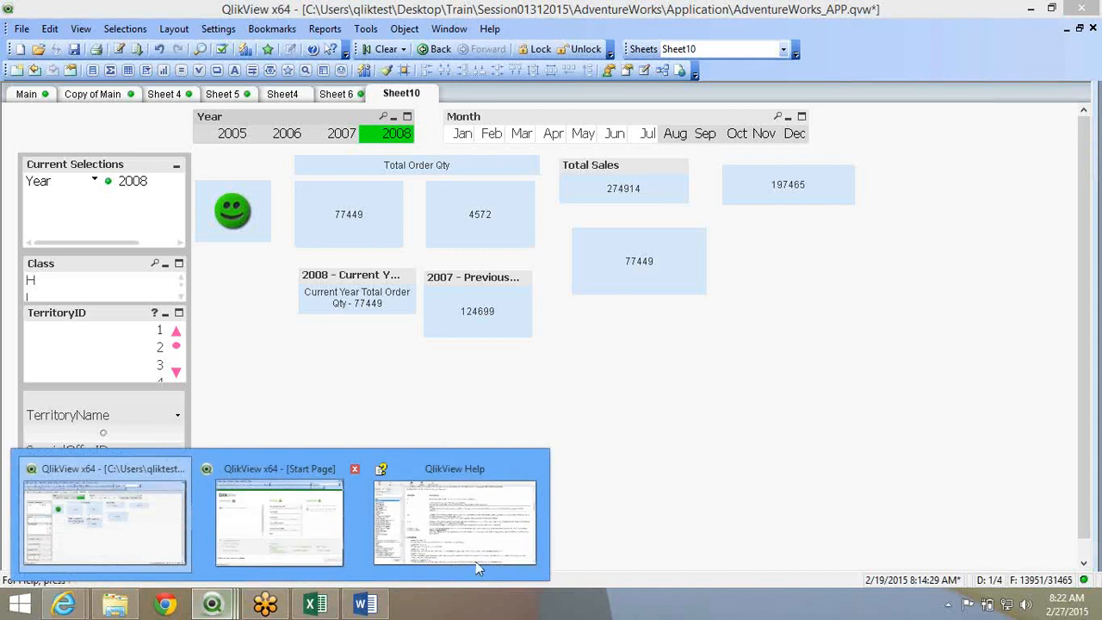
{"action": "left_click", "coordinate": [495, 535]}
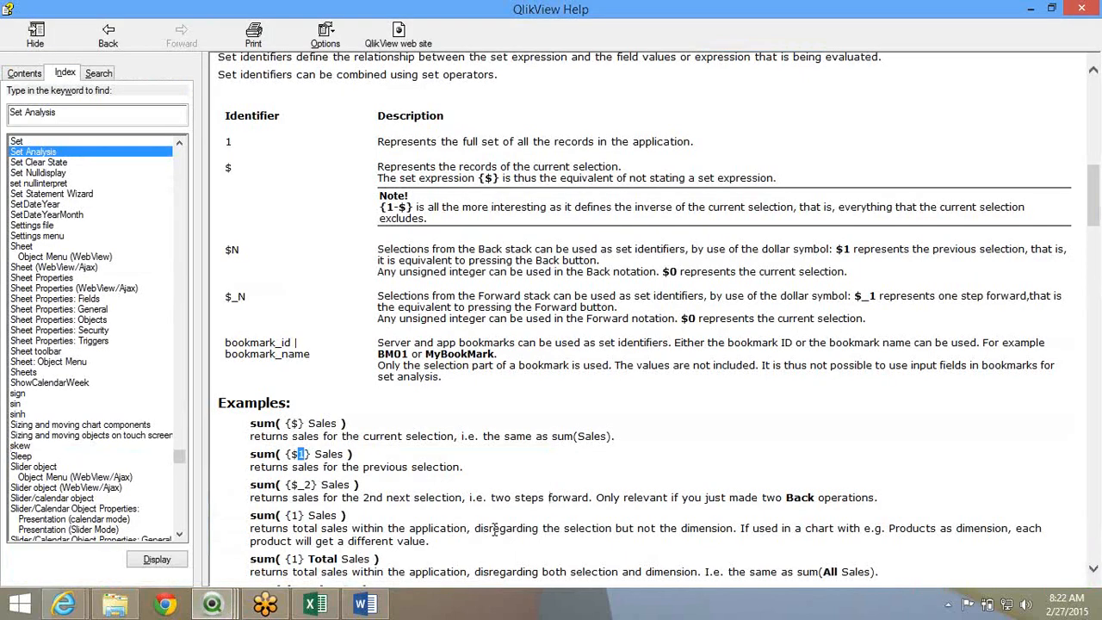
{"action": "left_click", "coordinate": [386, 480]}
{"action": "scroll", "coordinate": [253, 285], "scroll_direction": "down", "scroll_amount": 1}
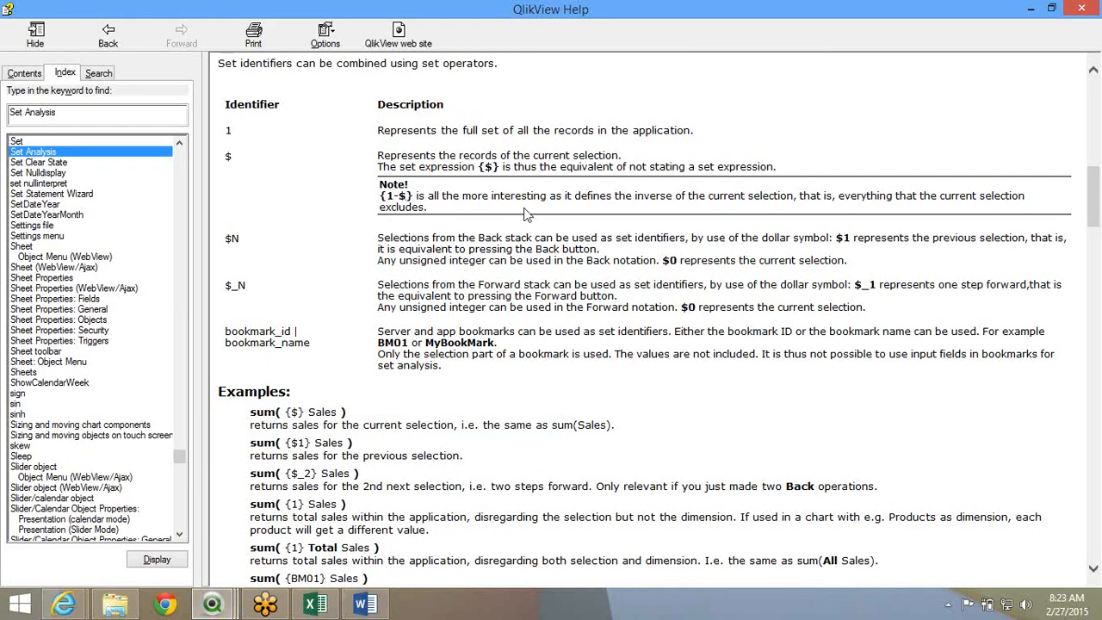
Read the {1-$} note, then examine the sum( {1} Total Sales ) and sum( {BM01} Sales ) examples in the set identifier help
{"action": "left_click_drag", "start_coordinate": [386, 197], "coordinate": [576, 195]}
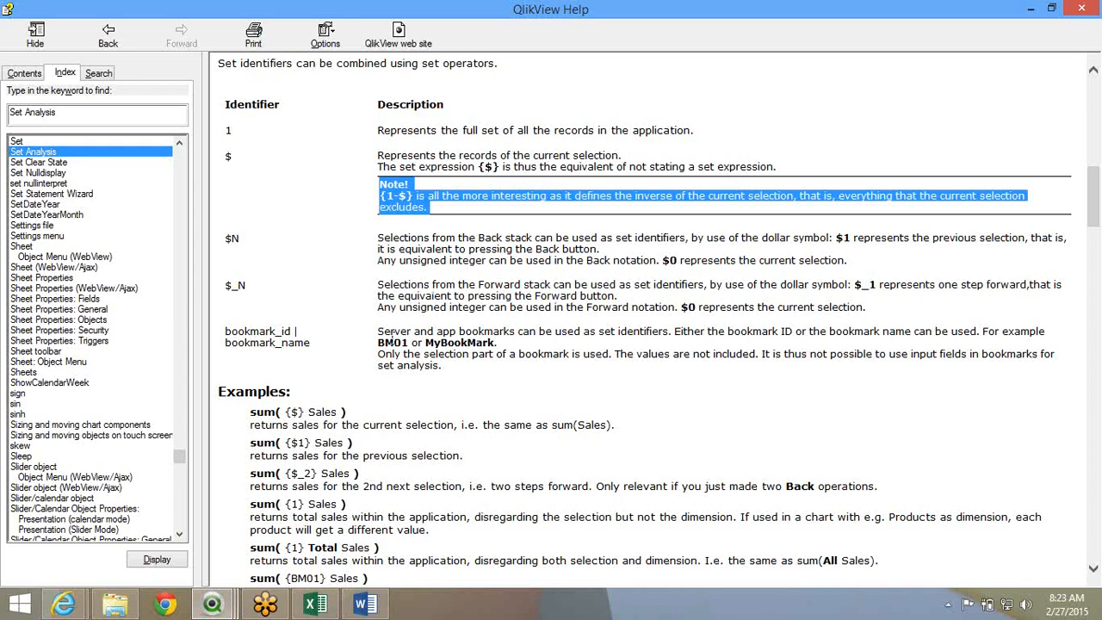
{"action": "scroll", "coordinate": [385, 334], "scroll_direction": "down", "scroll_amount": 1}
{"action": "scroll", "coordinate": [385, 333], "scroll_direction": "down", "scroll_amount": 5}
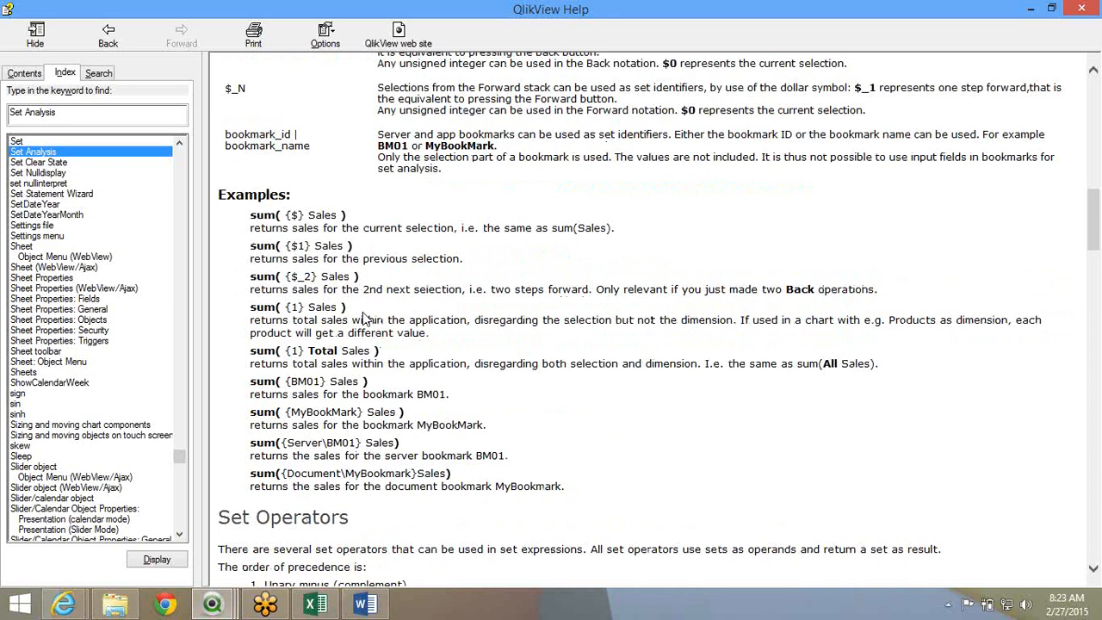
{"action": "double_click", "coordinate": [331, 351]}
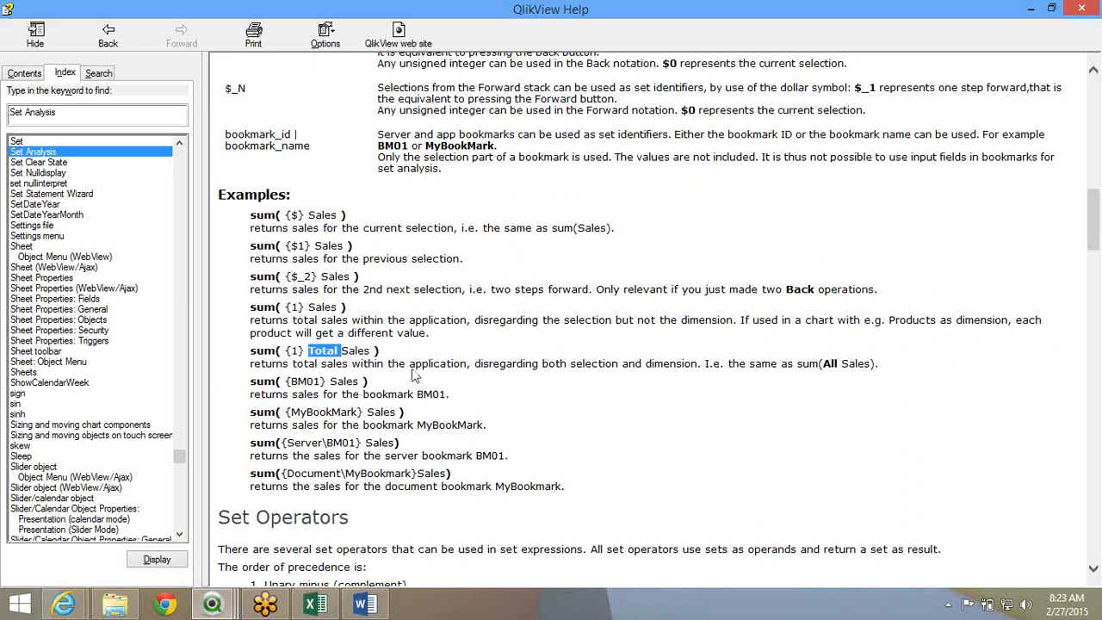
{"action": "double_click", "coordinate": [329, 352]}
{"action": "double_click", "coordinate": [326, 350]}
{"action": "left_click", "coordinate": [310, 379]}
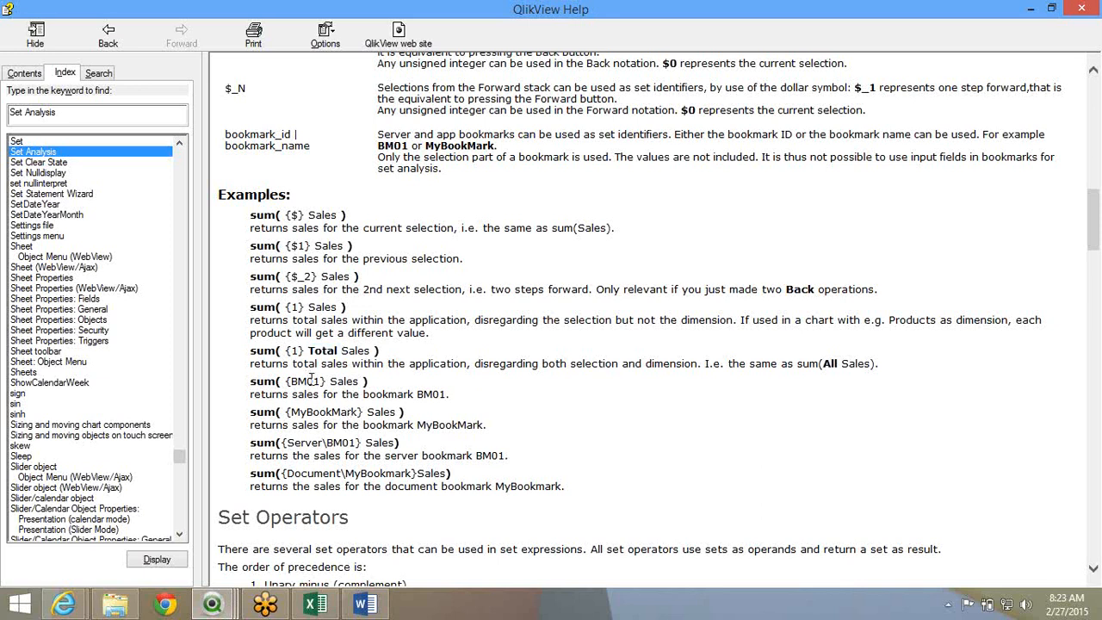
Return to the AdventureWorks document and select TerritoryID 3 and month Jun in addition to the selected year
{"action": "left_click", "coordinate": [265, 604]}
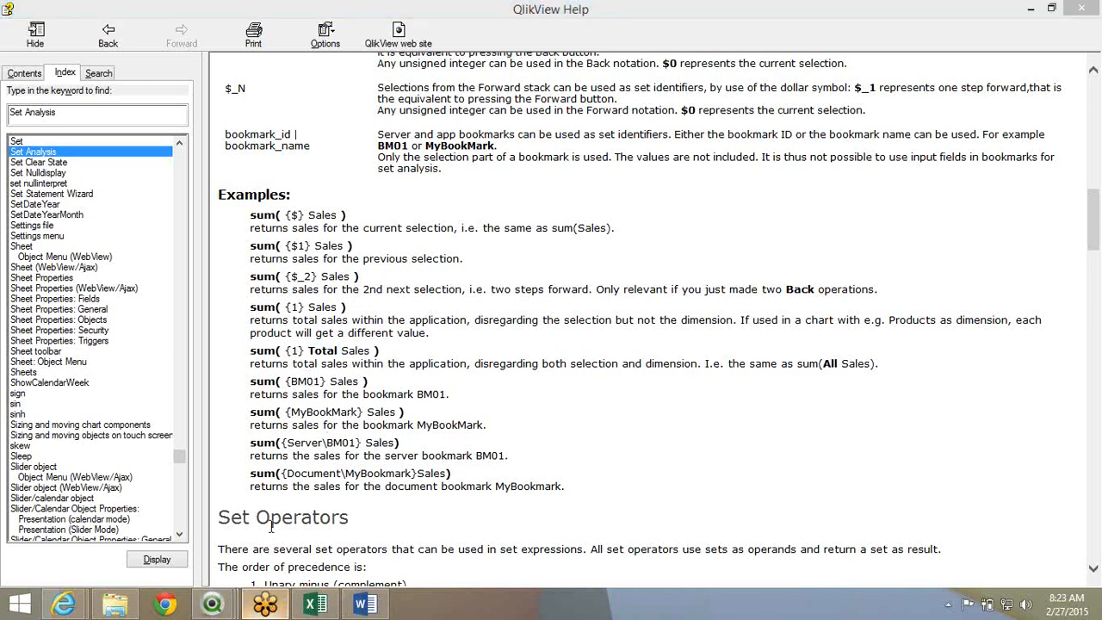
{"action": "mouse_move", "coordinate": [213, 604]}
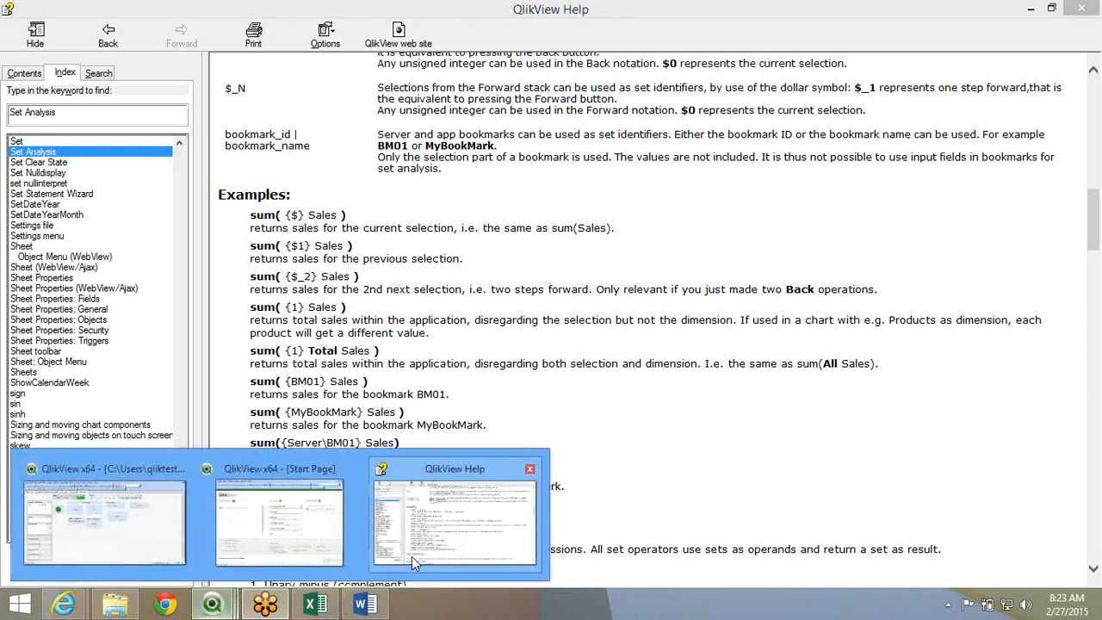
{"action": "left_click", "coordinate": [104, 521]}
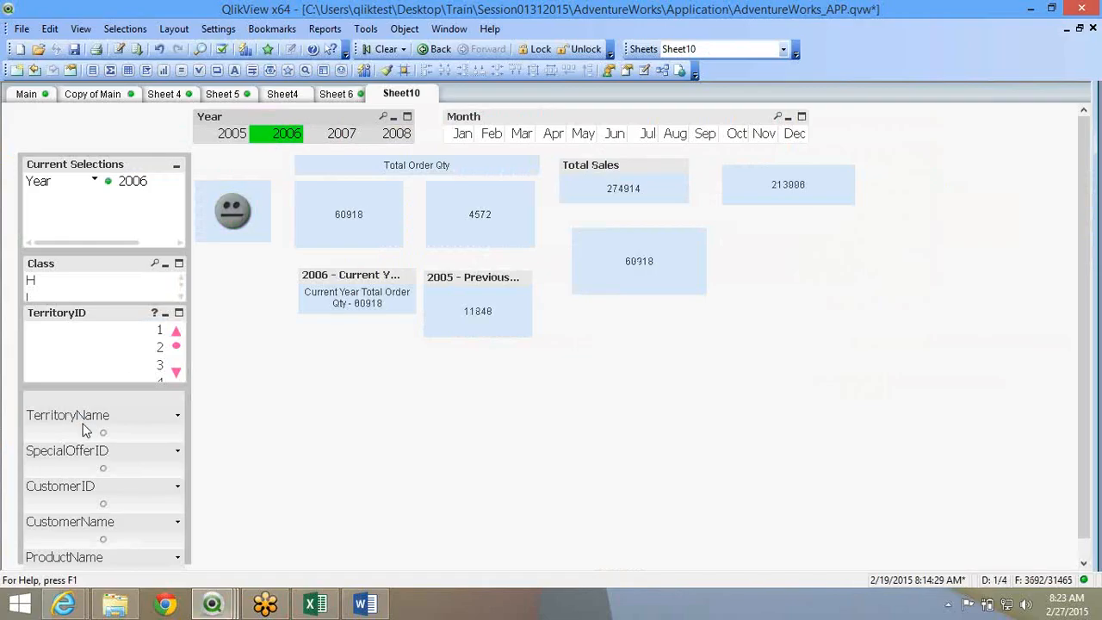
{"action": "left_click", "coordinate": [131, 364]}
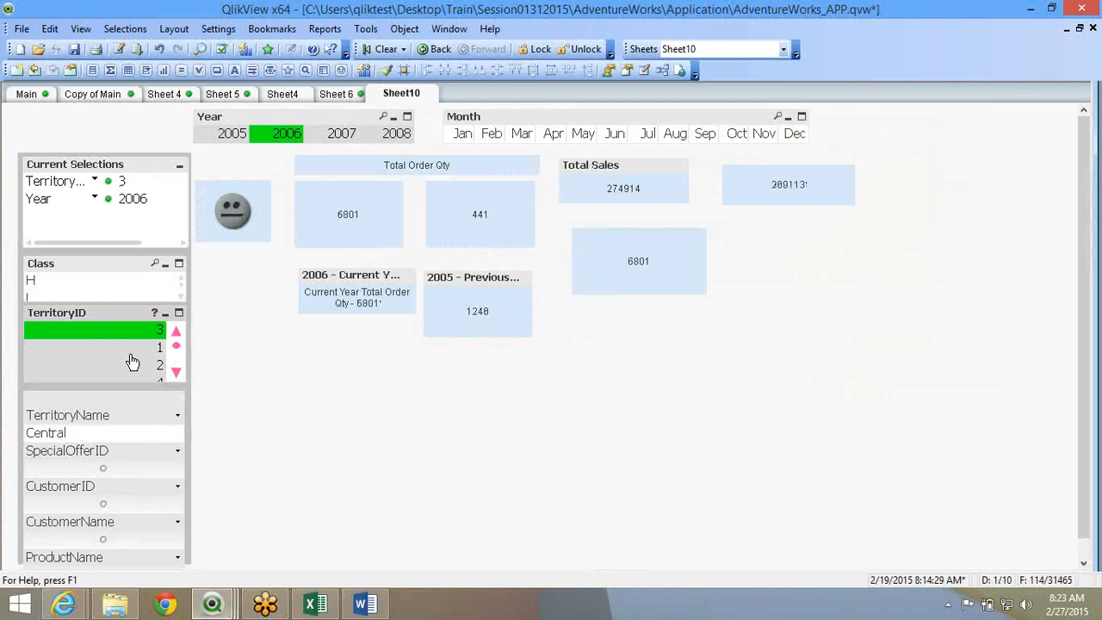
{"action": "left_click", "coordinate": [619, 138]}
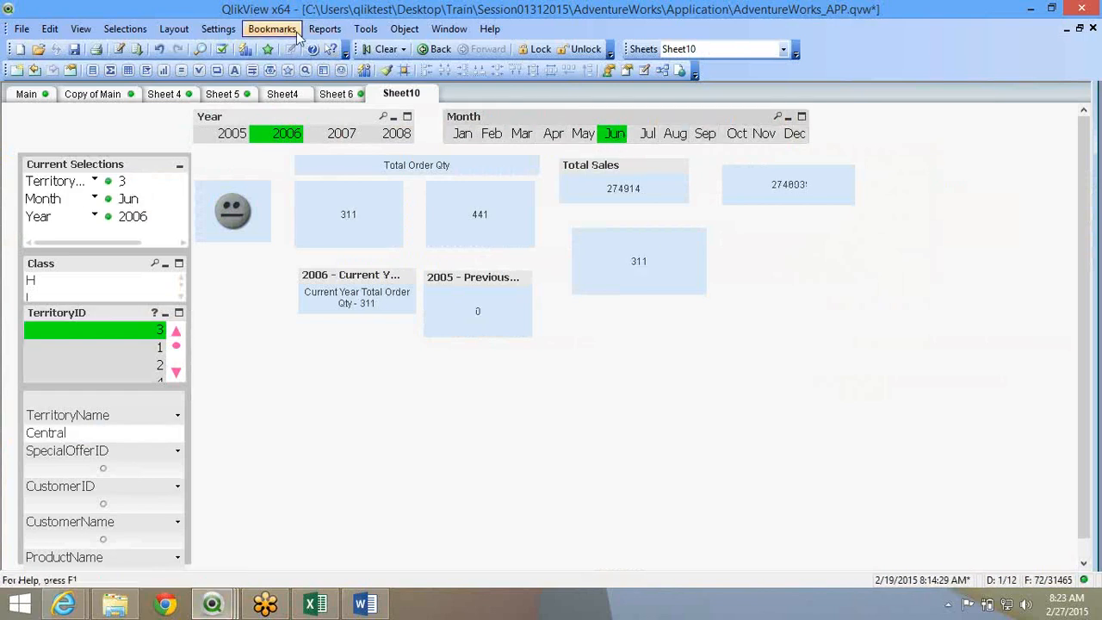
Save the current selections as a document bookmark named DailyMonitoring
{"action": "left_click", "coordinate": [272, 29]}
{"action": "left_click", "coordinate": [297, 45]}
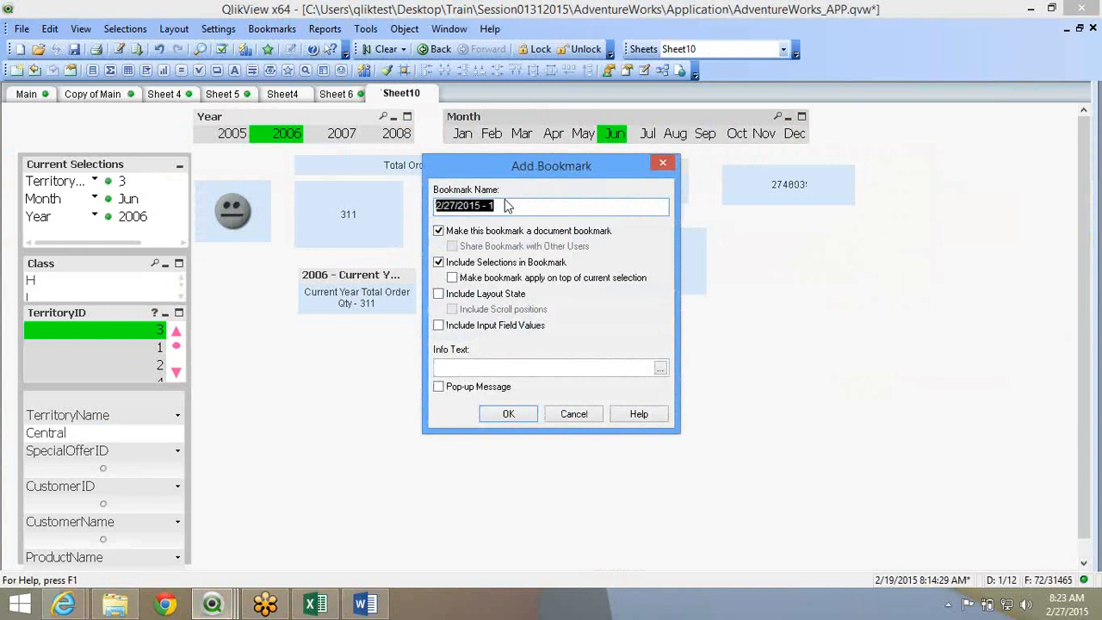
{"action": "type", "text": "Daily"}
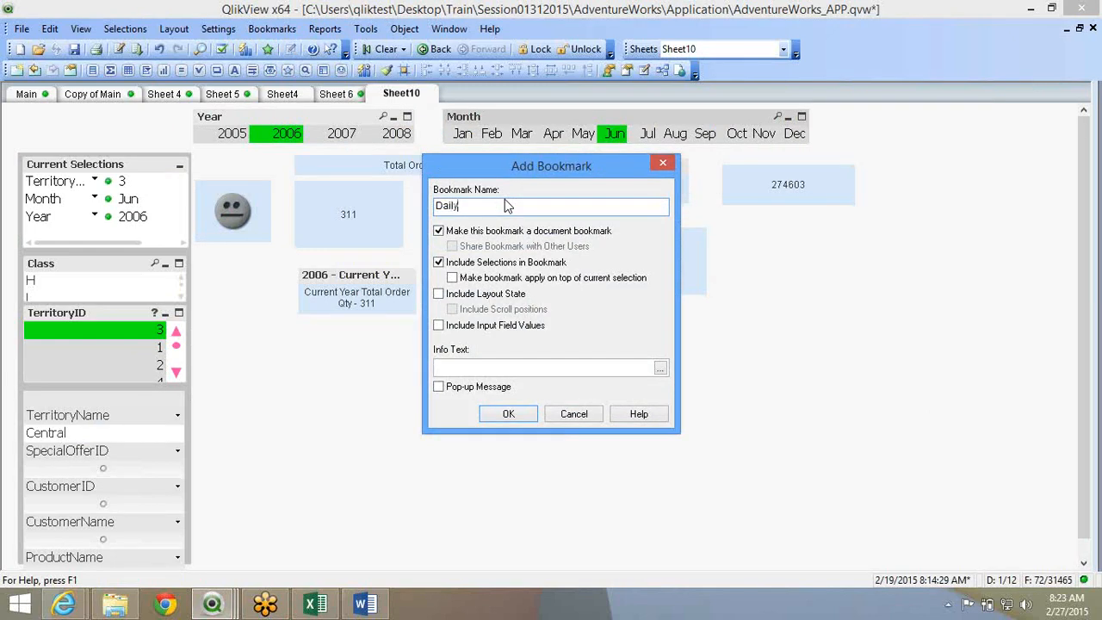
{"action": "type", "text": "Monitoring"}
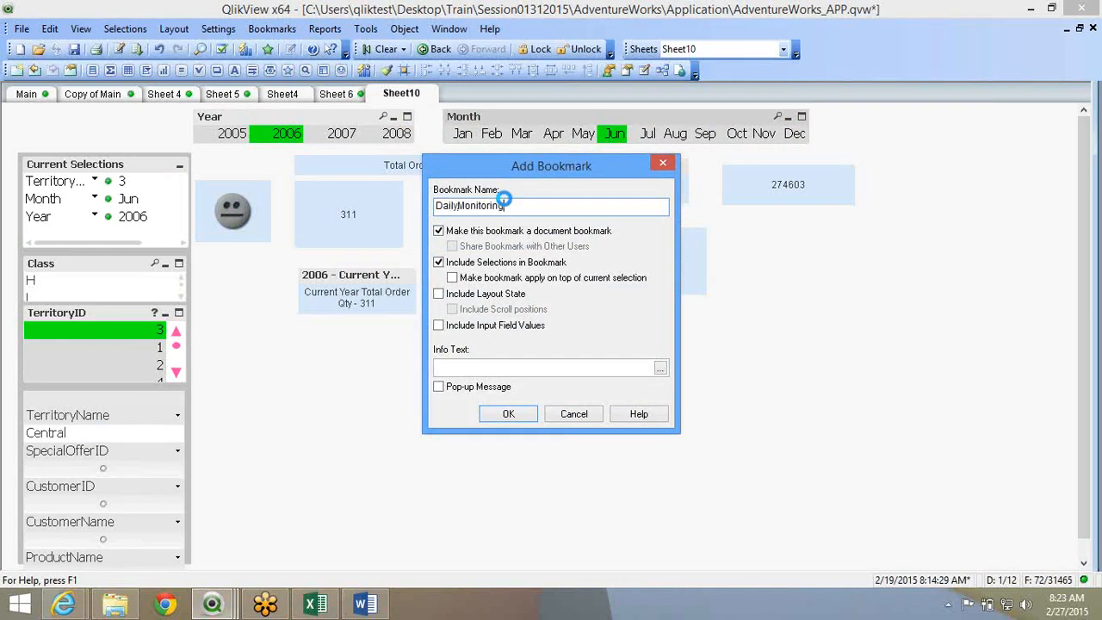
{"action": "key", "text": "Return"}
Check the DailyMonitoring bookmark's ID in the list of document bookmarks and close the list without changes
{"action": "left_click", "coordinate": [256, 33]}
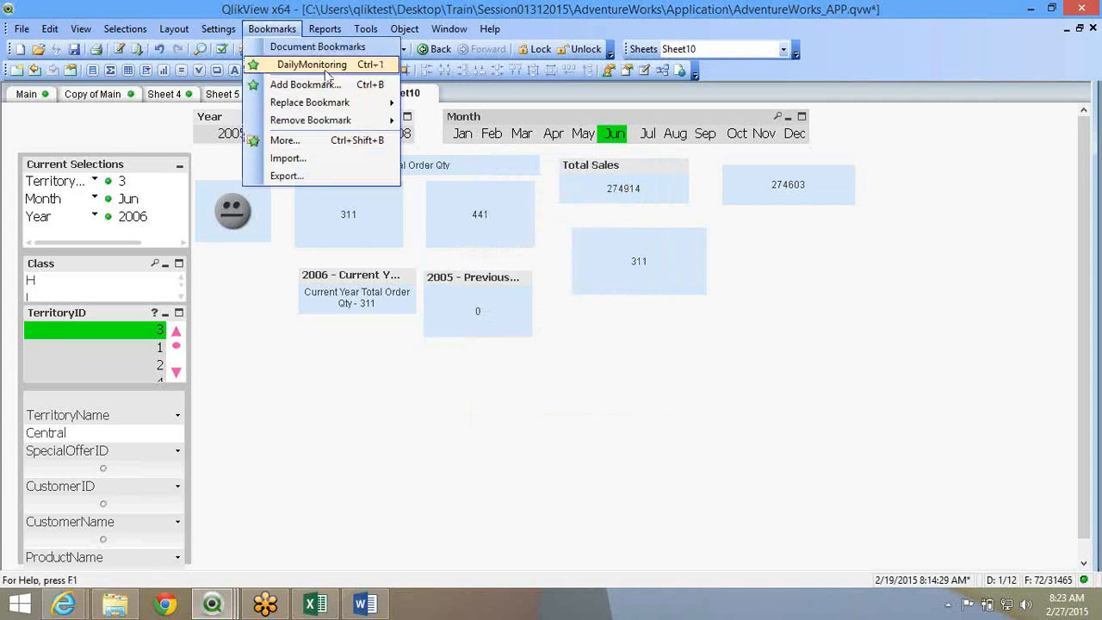
{"action": "left_click", "coordinate": [347, 145]}
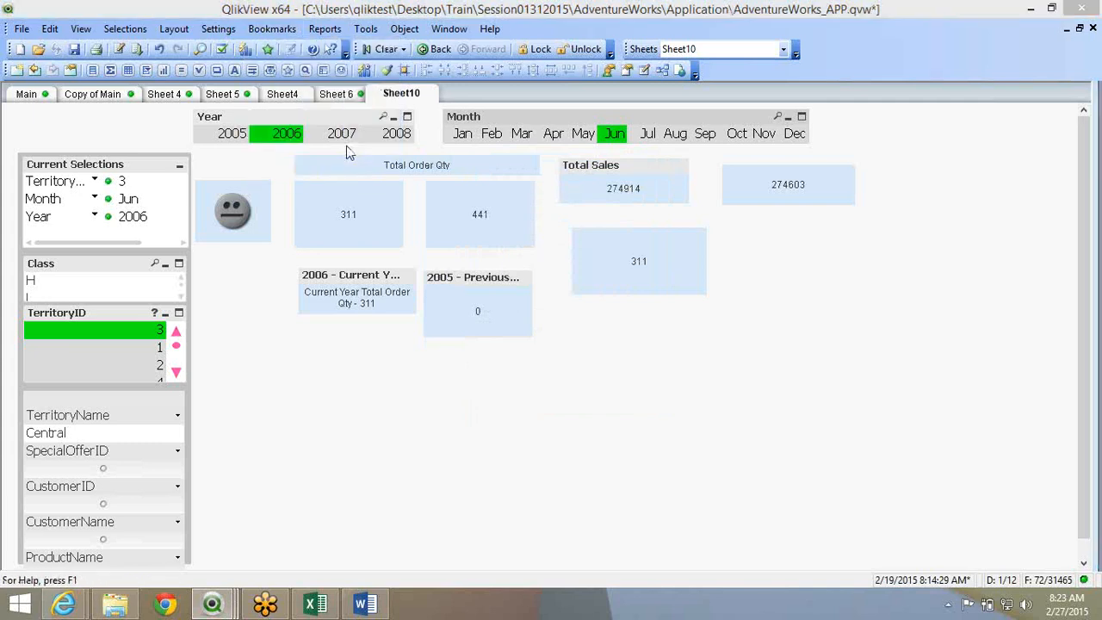
{"action": "left_click", "coordinate": [610, 211]}
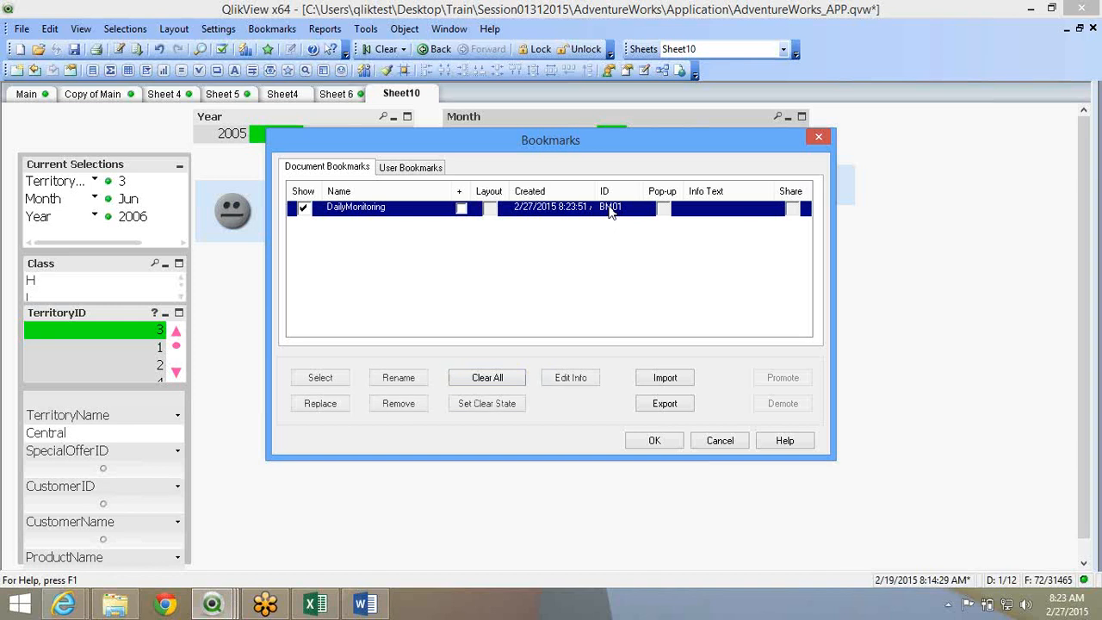
{"action": "left_click", "coordinate": [721, 439]}
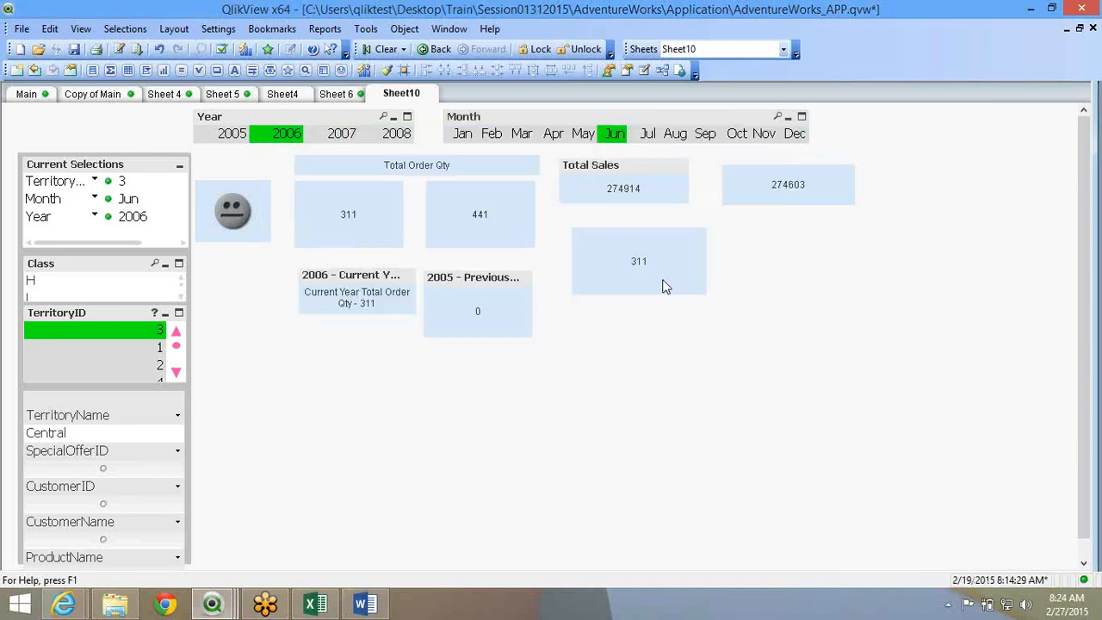
Copy the sum(OrderQty) text object directly below itself and set the copy's expression to =sum({BM01}OrderQty)
{"action": "left_click_drag", "start_coordinate": [664, 286], "coordinate": [664, 370]}
{"action": "right_click", "coordinate": [664, 370]}
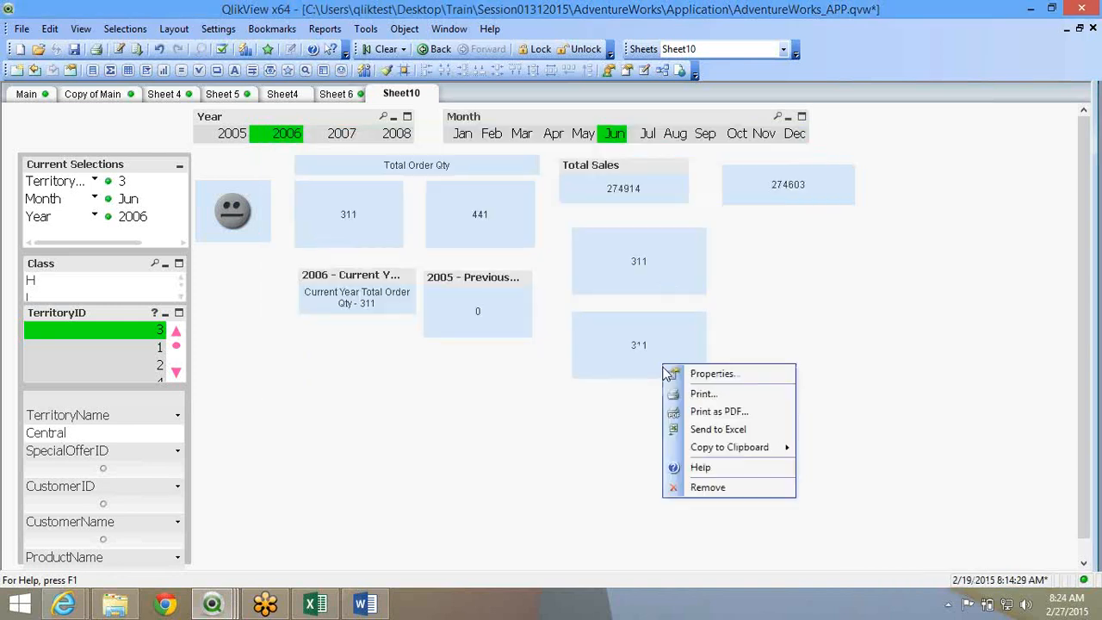
{"action": "left_click", "coordinate": [668, 374]}
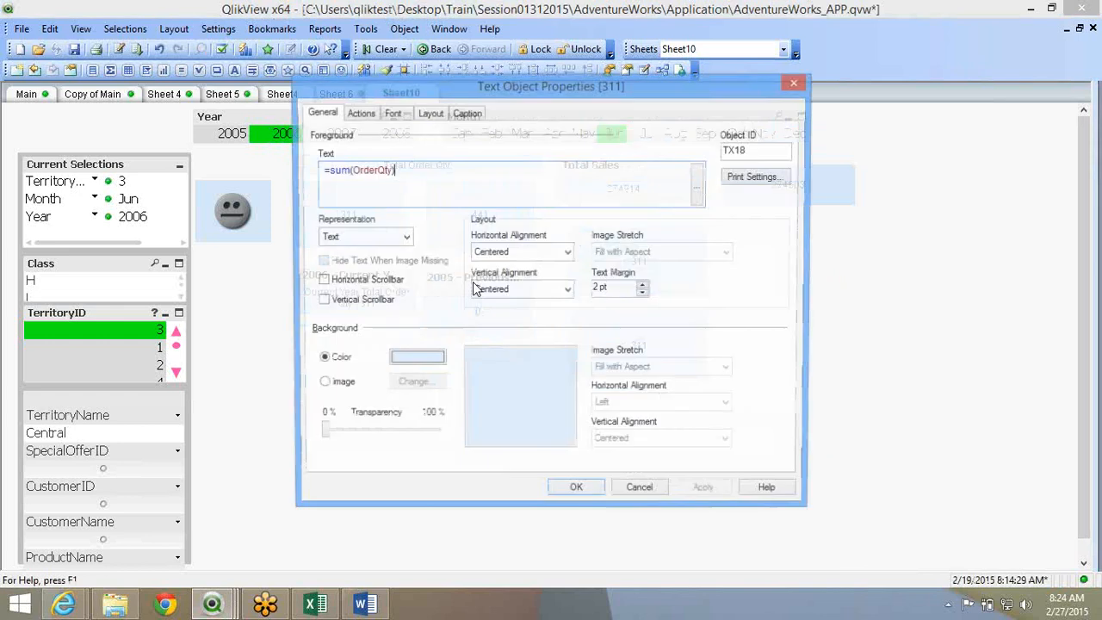
{"action": "left_click", "coordinate": [353, 169]}
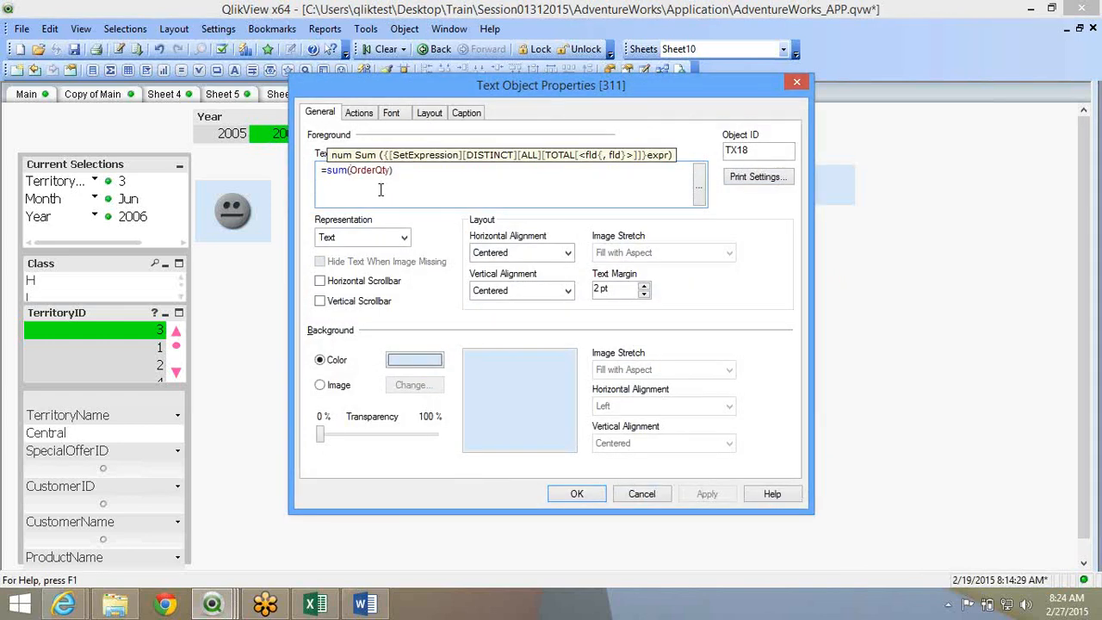
{"action": "type", "text": "$"}
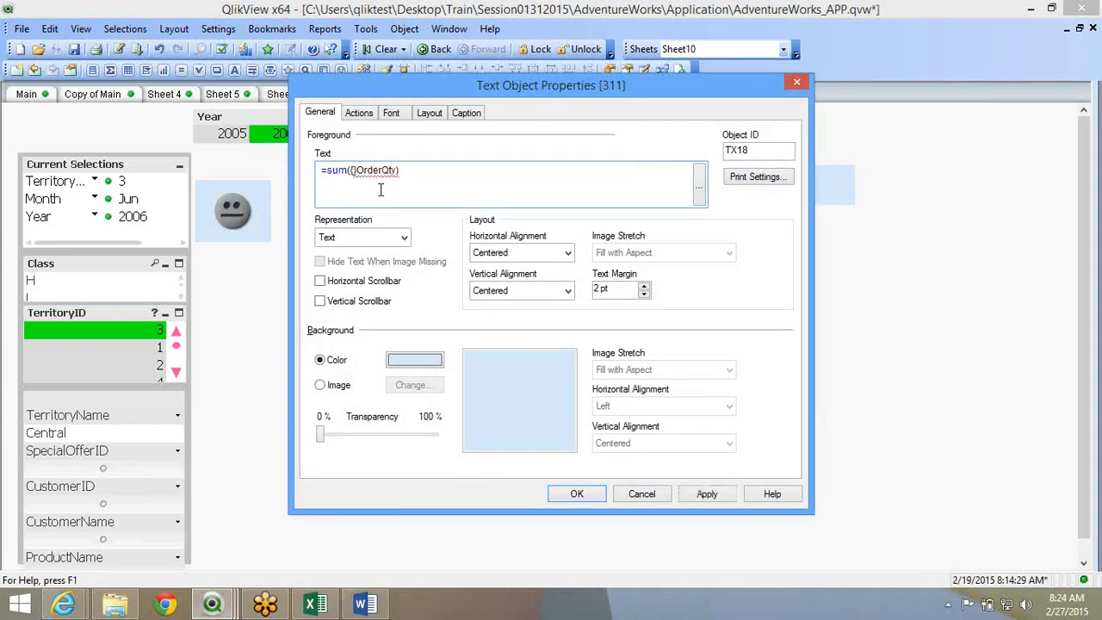
{"action": "type", "text": "BM01"}
{"action": "key", "text": "Return"}
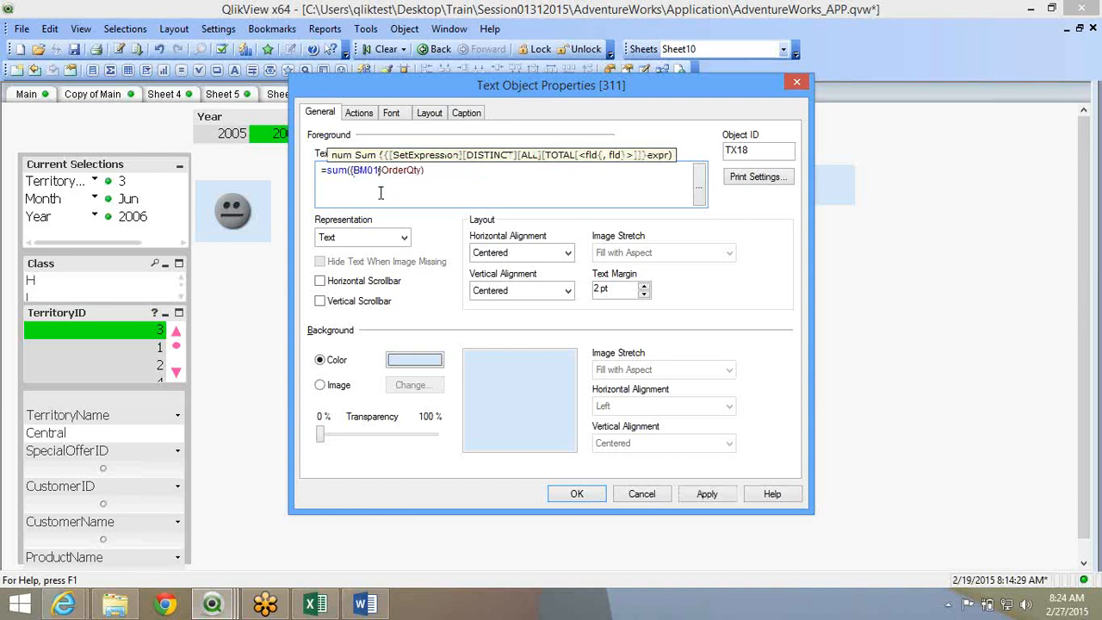
{"action": "left_click", "coordinate": [569, 497]}
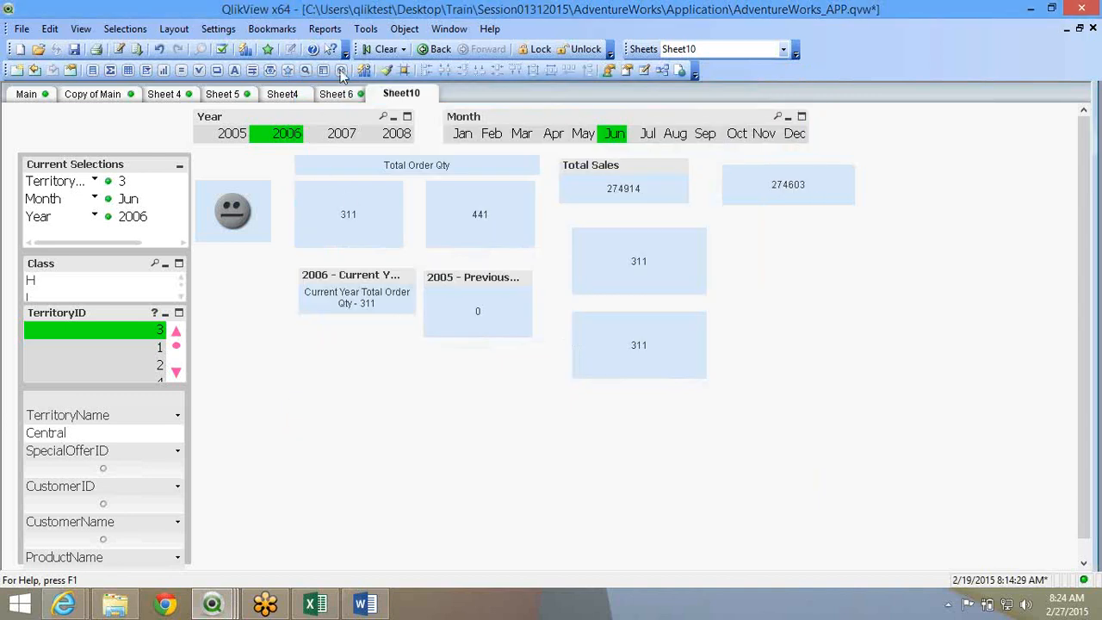
Clear all selections and move the BM01 text object into the empty area below the current year text object
{"action": "left_click", "coordinate": [367, 50]}
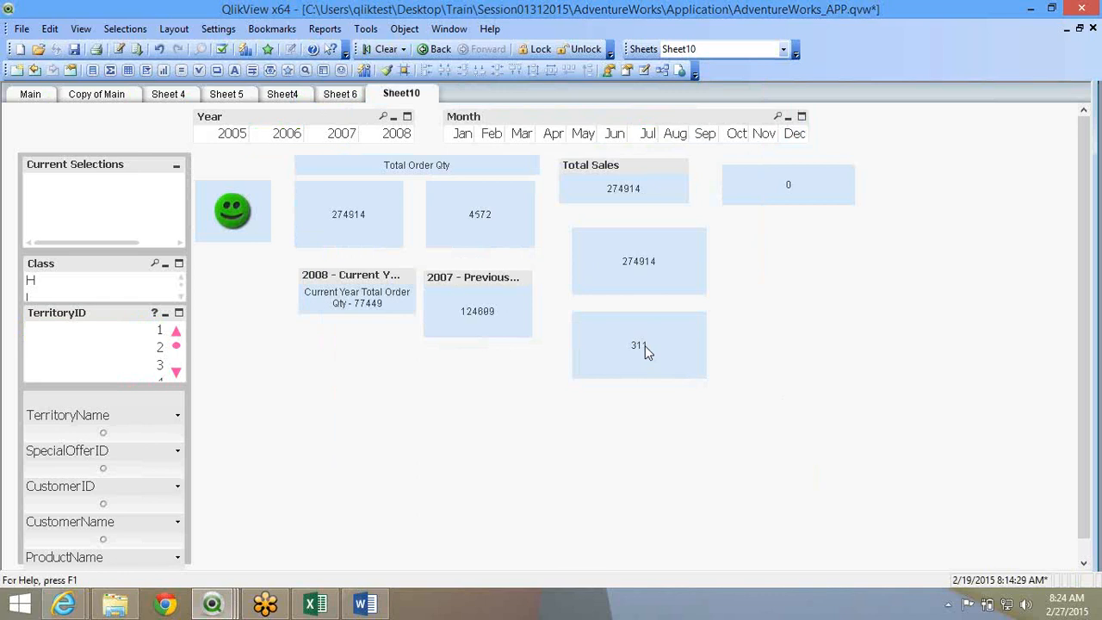
{"action": "left_click_drag", "start_coordinate": [641, 345], "coordinate": [299, 420]}
{"action": "right_click", "coordinate": [303, 418]}
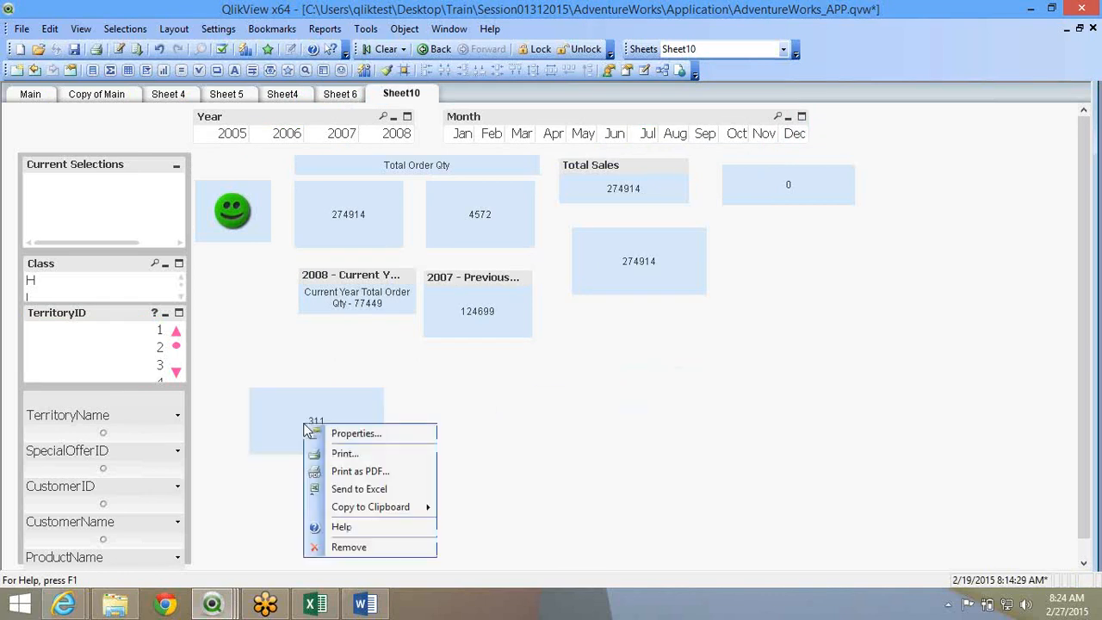
{"action": "left_click", "coordinate": [291, 402]}
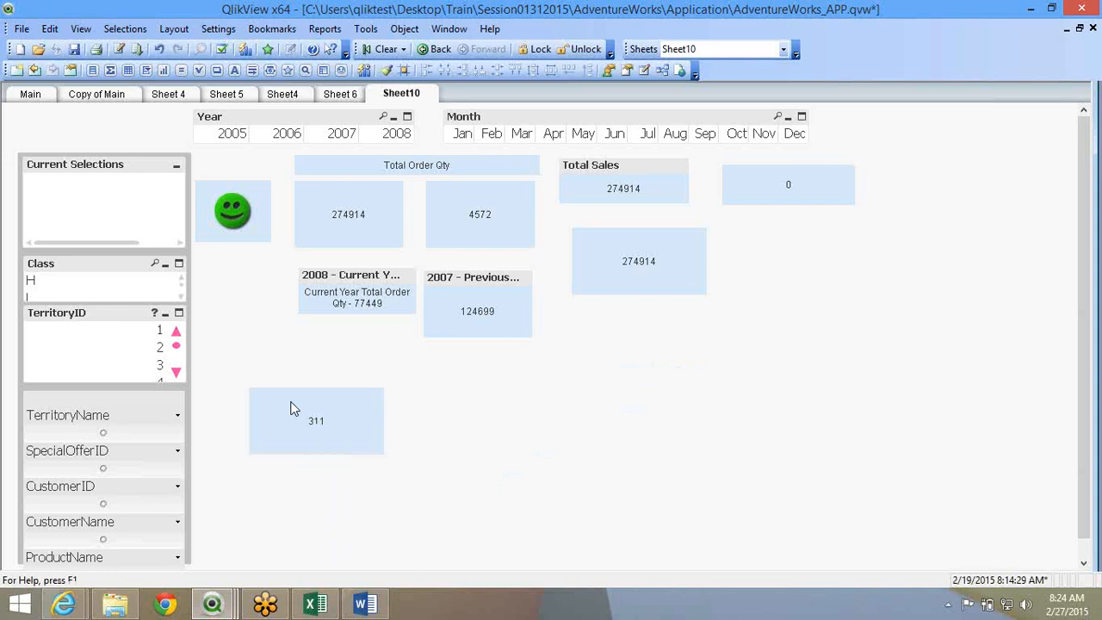
Copy the BM01 text object beside itself and set the copy's expression to =sum({DailyMonitoring}OrderQty)
{"action": "left_click_drag", "start_coordinate": [291, 409], "coordinate": [445, 398]}
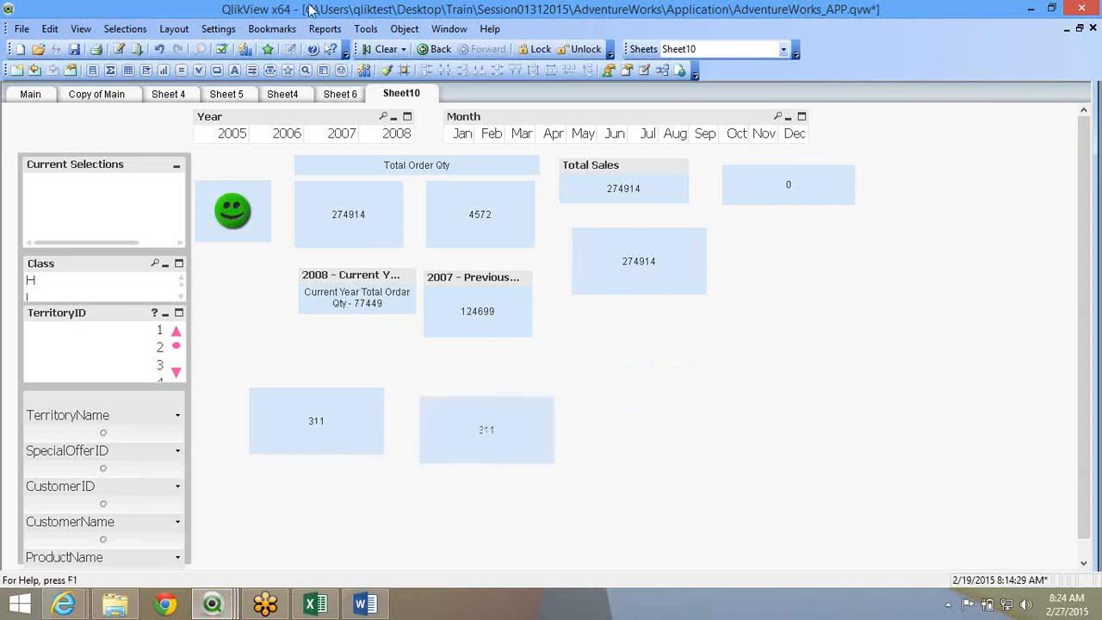
{"action": "left_click", "coordinate": [274, 28]}
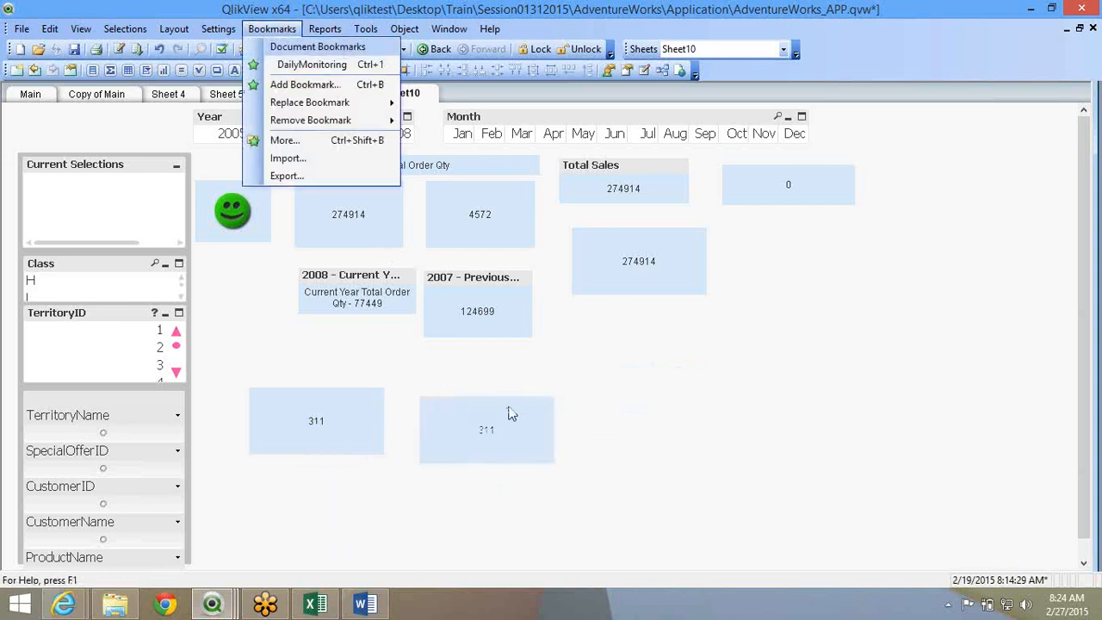
{"action": "right_click", "coordinate": [470, 436]}
{"action": "left_click", "coordinate": [489, 443]}
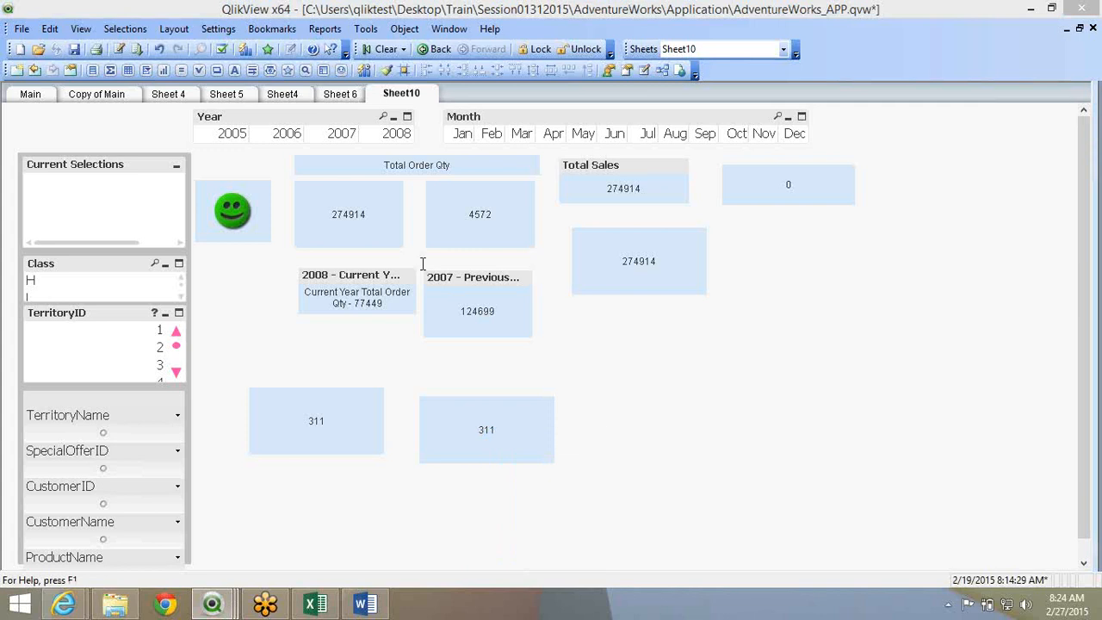
{"action": "double_click", "coordinate": [366, 171]}
{"action": "type", "text": "DailyMonitoring"}
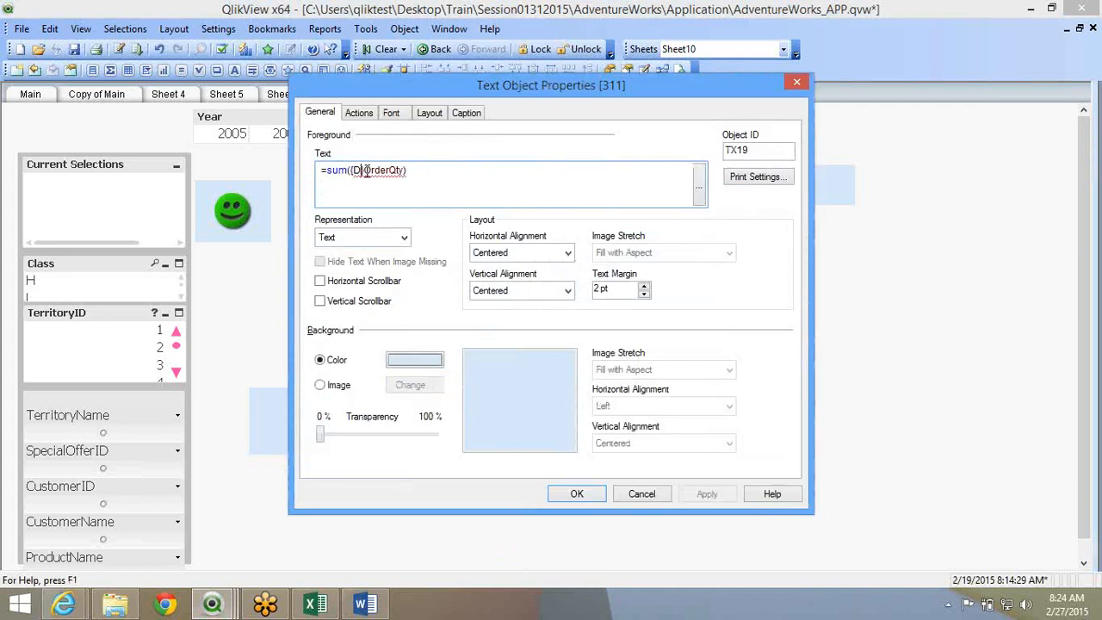
{"action": "key", "text": "Return"}
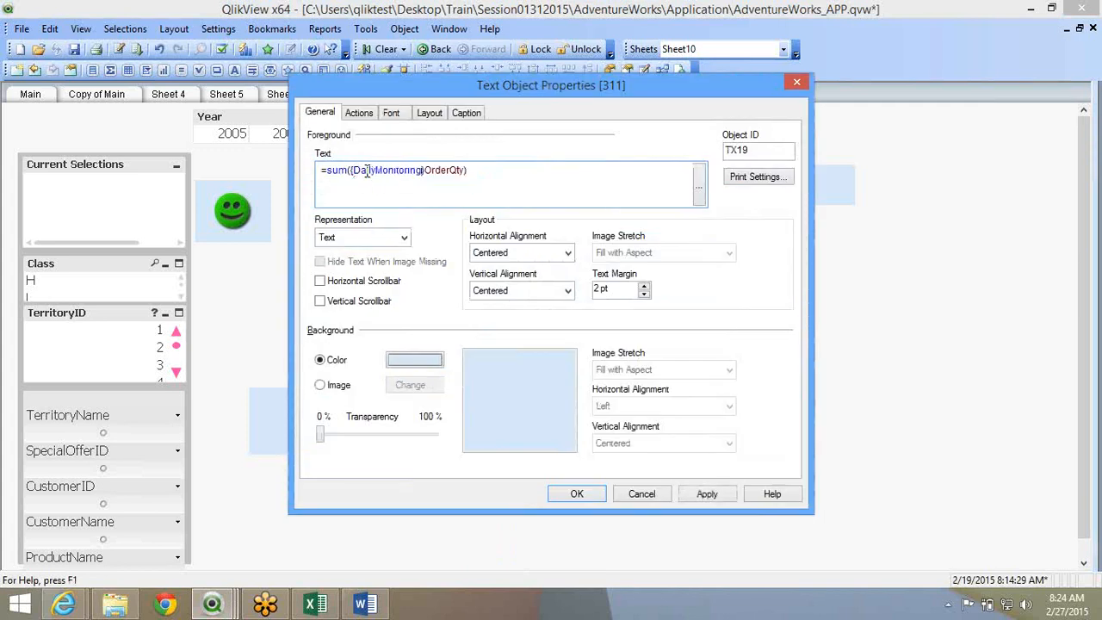
{"action": "left_click", "coordinate": [577, 494]}
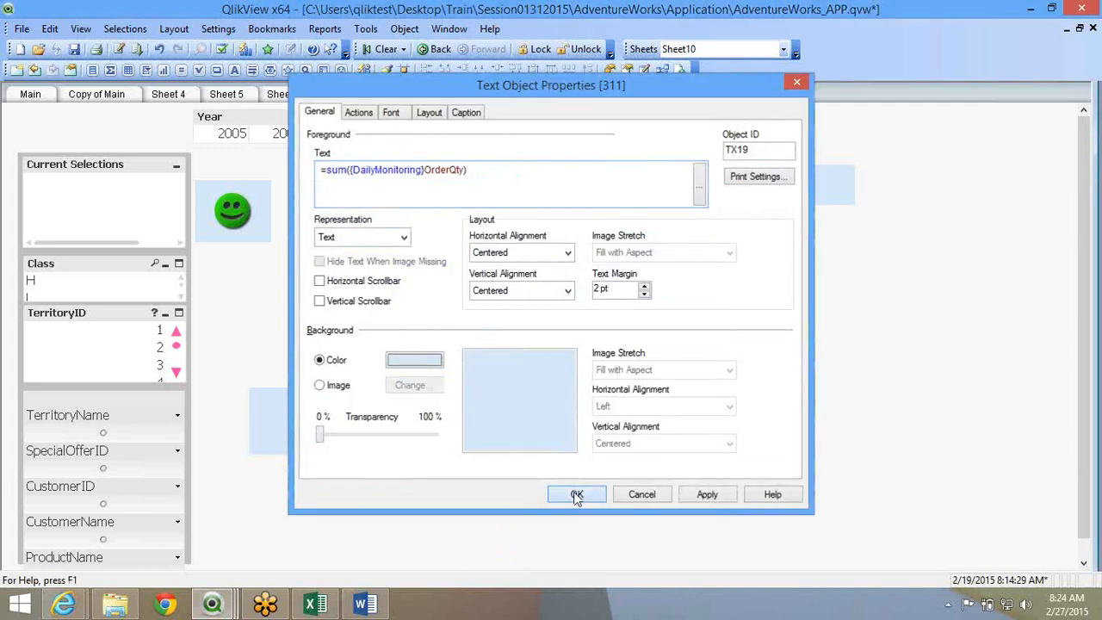
Switch to QlikView Help and read the bookmark set identifier examples and the Set Operators section
{"action": "key", "text": "alt+Tab"}
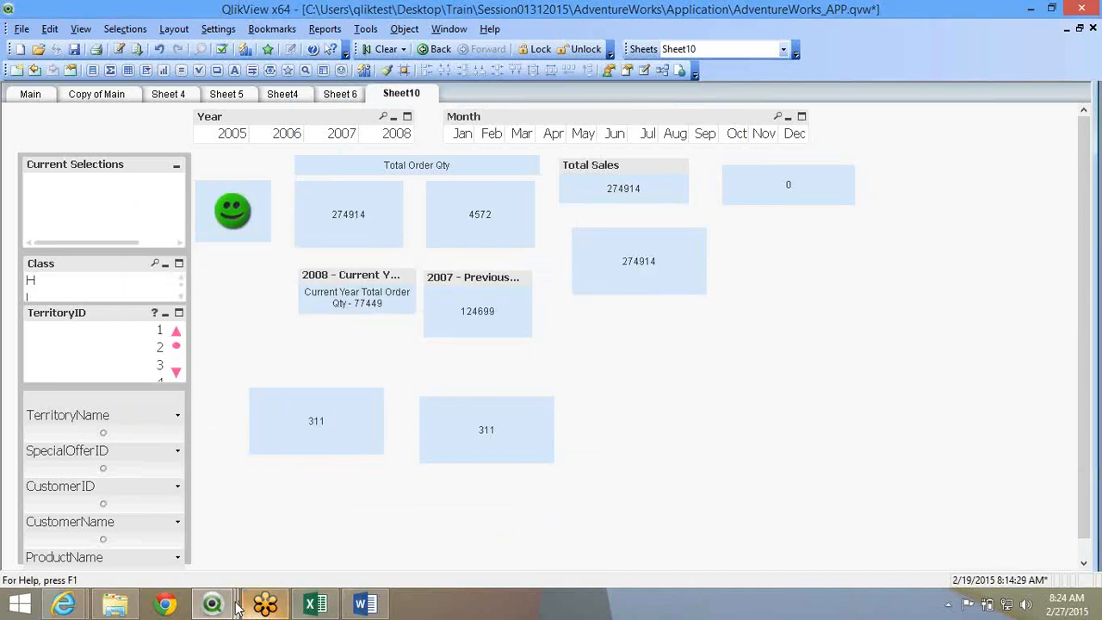
{"action": "mouse_move", "coordinate": [214, 604]}
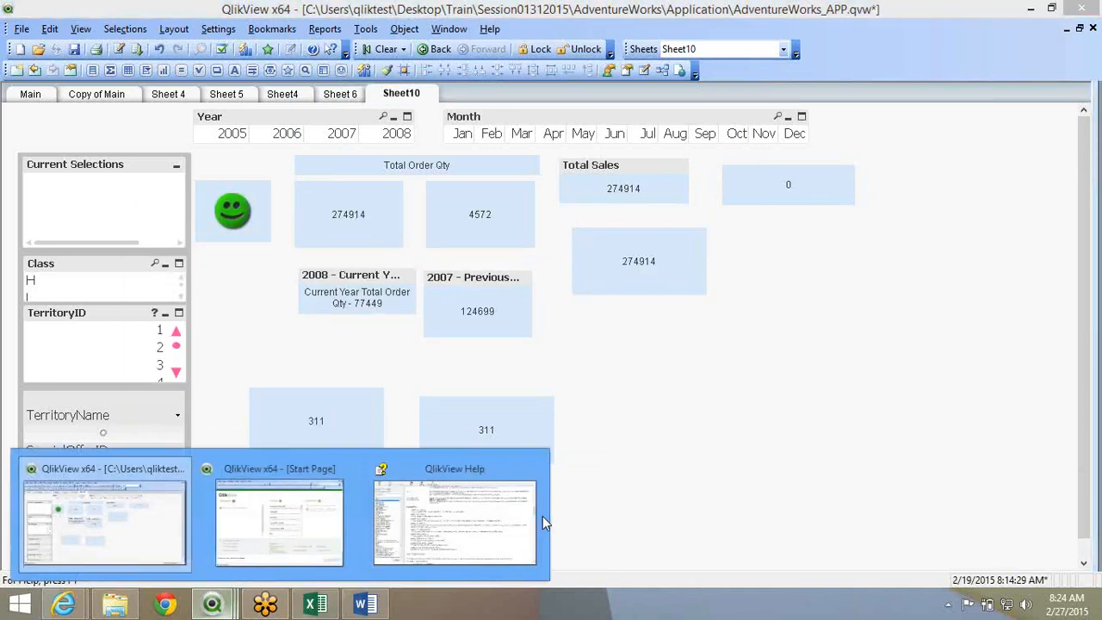
{"action": "left_click", "coordinate": [502, 521]}
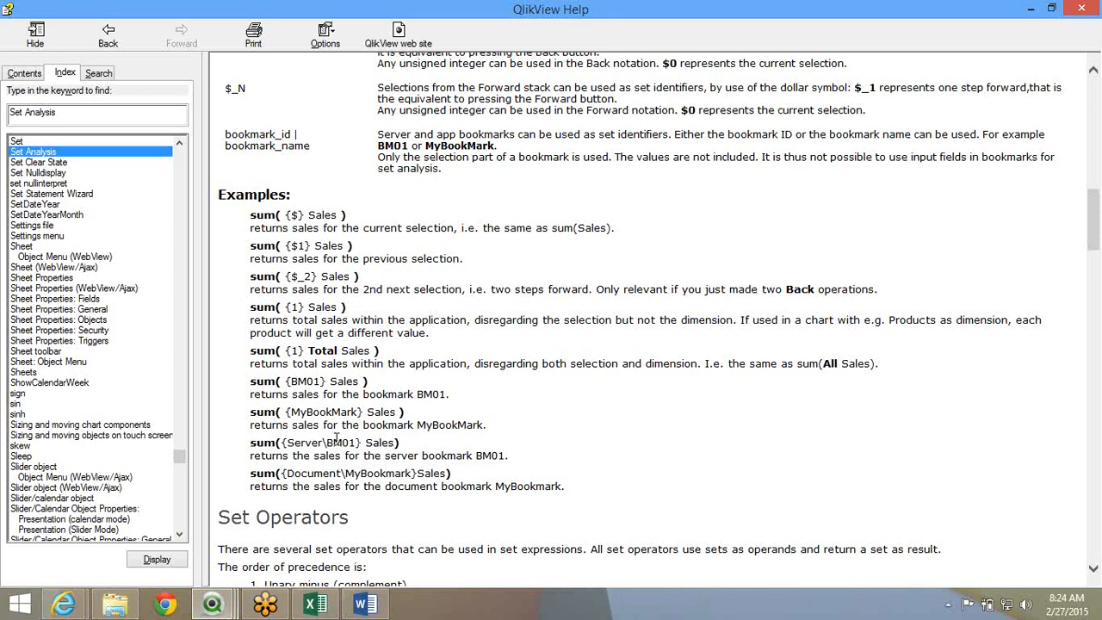
{"action": "scroll", "coordinate": [337, 439], "scroll_direction": "down", "scroll_amount": 1}
{"action": "scroll", "coordinate": [336, 439], "scroll_direction": "down", "scroll_amount": 4}
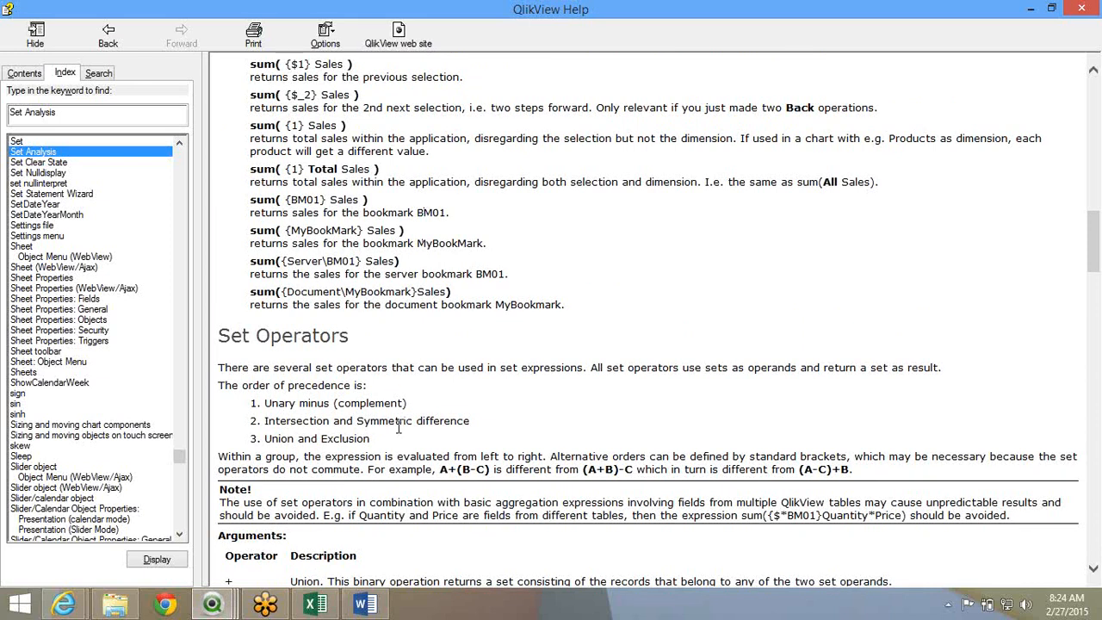
Read the set operator descriptions and the {1-$}, {$*BM01} and {-($+BM01)} examples in the Set Operators section
{"action": "scroll", "coordinate": [399, 431], "scroll_direction": "down", "scroll_amount": 1}
{"action": "scroll", "coordinate": [399, 430], "scroll_direction": "down", "scroll_amount": 3}
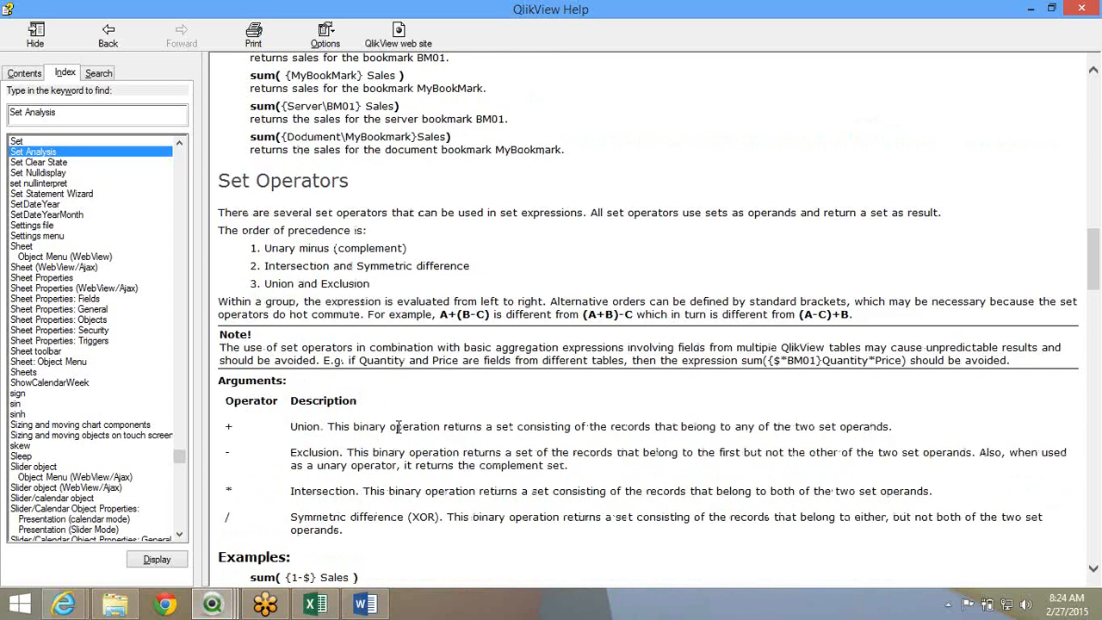
{"action": "scroll", "coordinate": [398, 426], "scroll_direction": "down", "scroll_amount": 3}
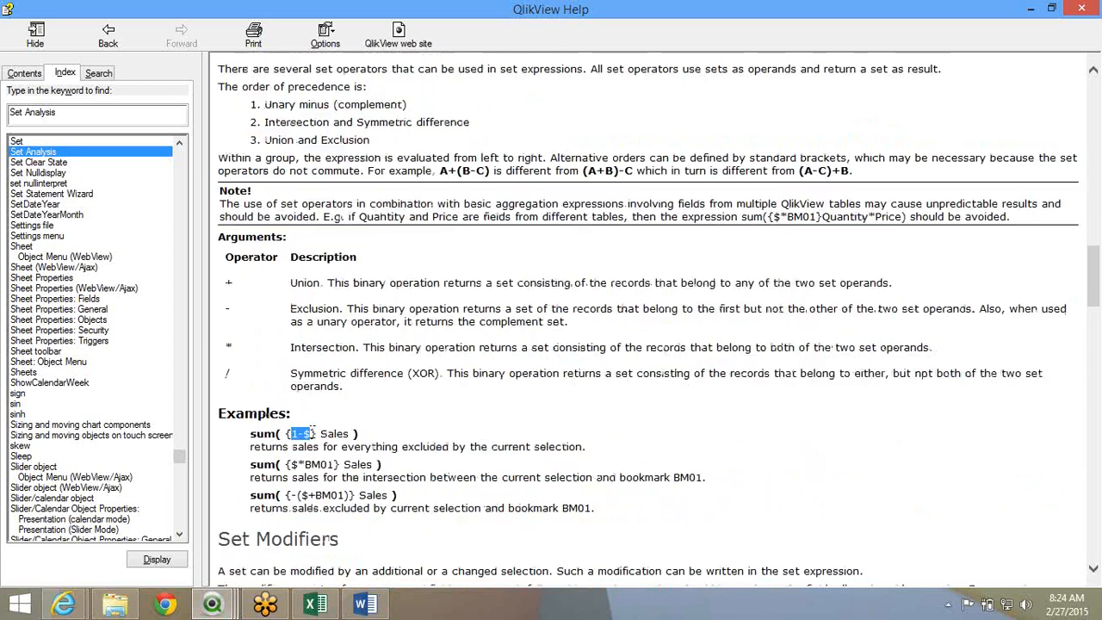
{"action": "left_click_drag", "start_coordinate": [298, 466], "coordinate": [375, 465]}
{"action": "left_click", "coordinate": [304, 474]}
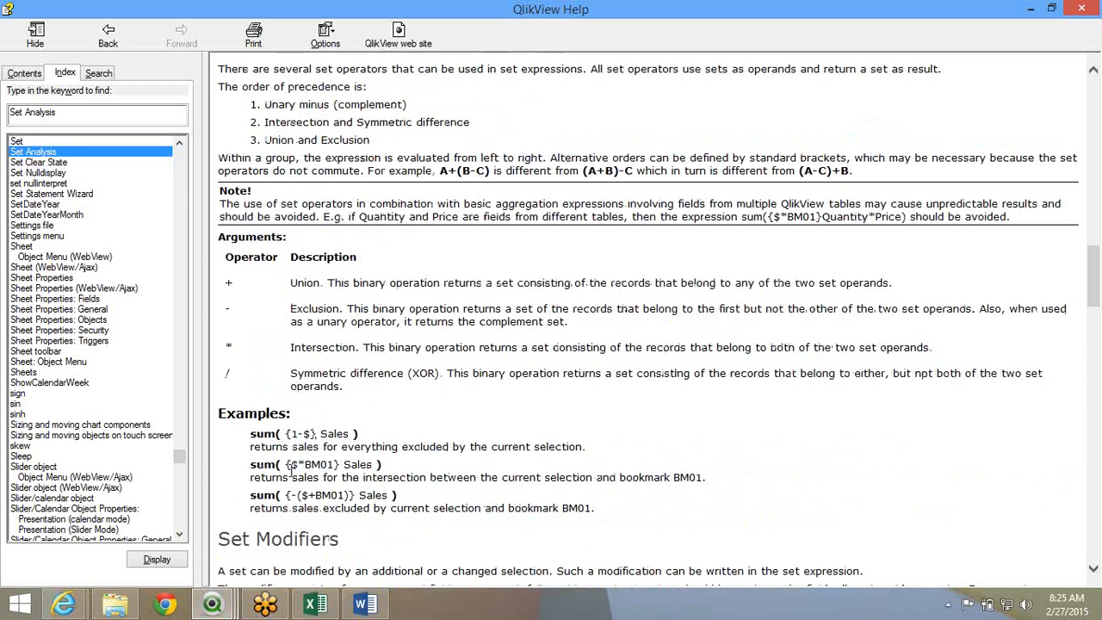
{"action": "left_click_drag", "start_coordinate": [291, 470], "coordinate": [335, 467]}
{"action": "left_click_drag", "start_coordinate": [389, 492], "coordinate": [495, 479]}
{"action": "double_click", "coordinate": [491, 476]}
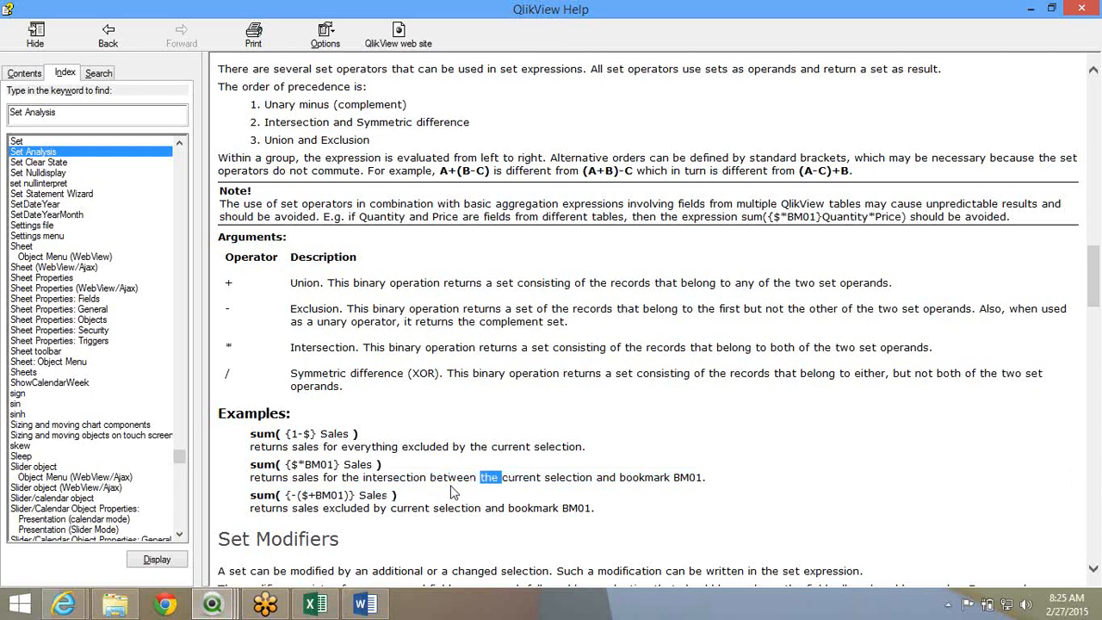
Read the Set Modifiers section down to the Forced exclusion examples, highlighting the Region= {US} modifier in the first example
{"action": "scroll", "coordinate": [453, 492], "scroll_direction": "down", "scroll_amount": 1}
{"action": "scroll", "coordinate": [452, 486], "scroll_direction": "down", "scroll_amount": 4}
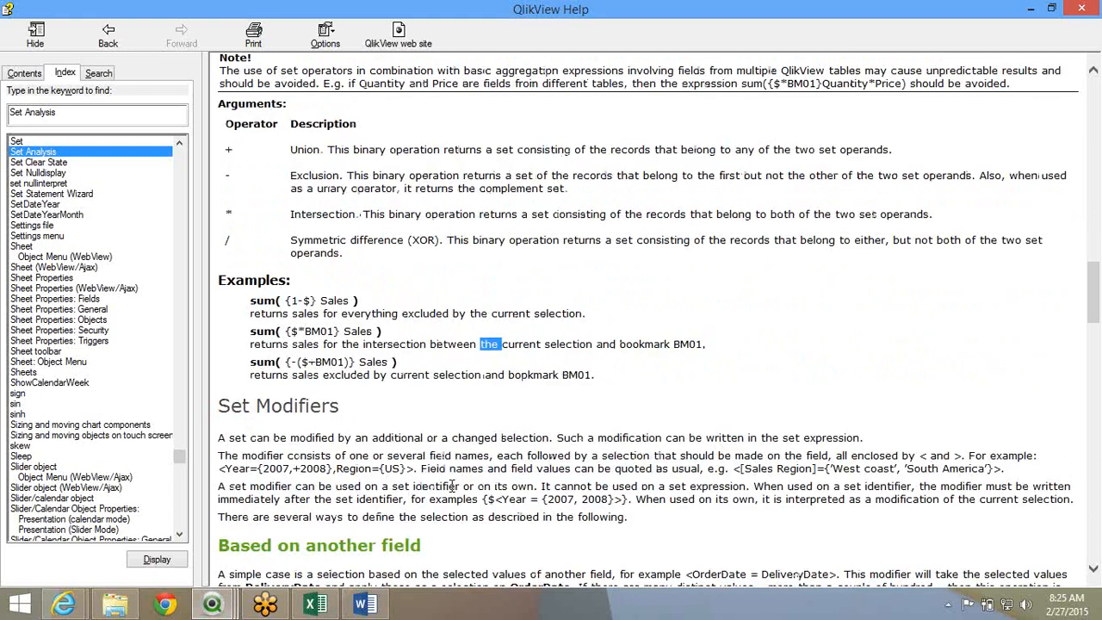
{"action": "scroll", "coordinate": [452, 487], "scroll_direction": "down", "scroll_amount": 1}
{"action": "triple_click", "coordinate": [290, 372]}
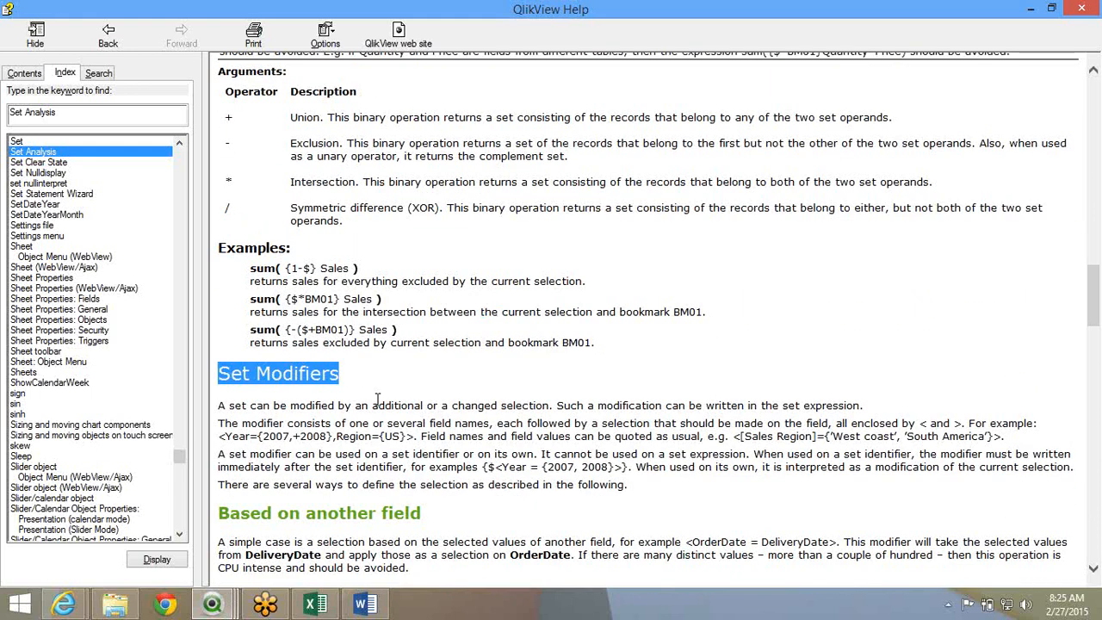
{"action": "scroll", "coordinate": [378, 398], "scroll_direction": "down", "scroll_amount": 1}
{"action": "scroll", "coordinate": [377, 399], "scroll_direction": "down", "scroll_amount": 5}
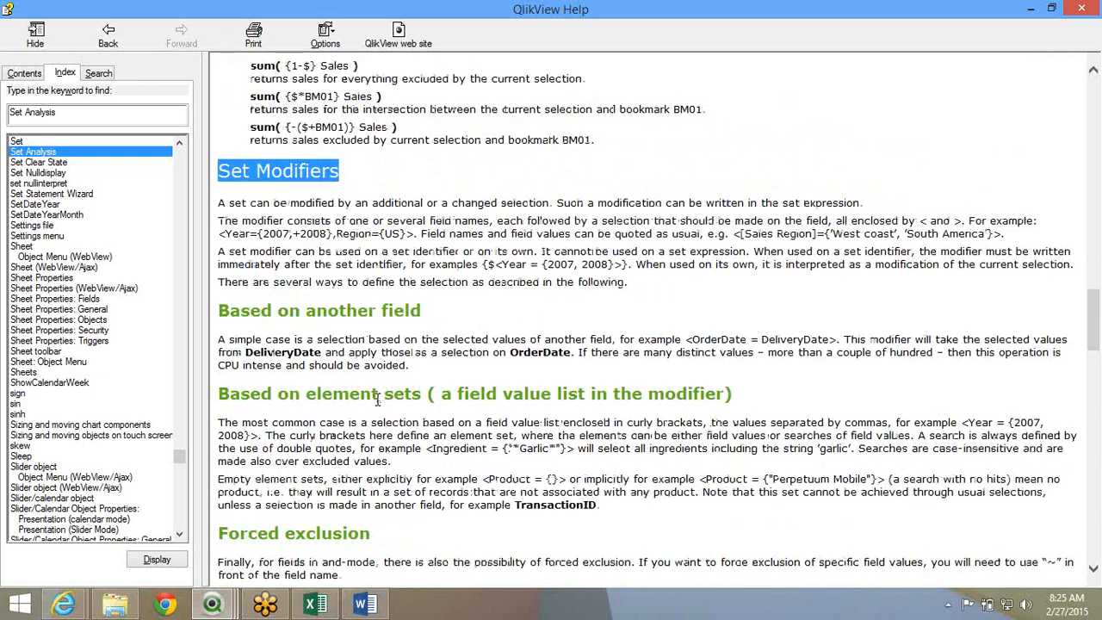
{"action": "scroll", "coordinate": [377, 400], "scroll_direction": "down", "scroll_amount": 10}
{"action": "left_click_drag", "start_coordinate": [305, 242], "coordinate": [374, 242]}
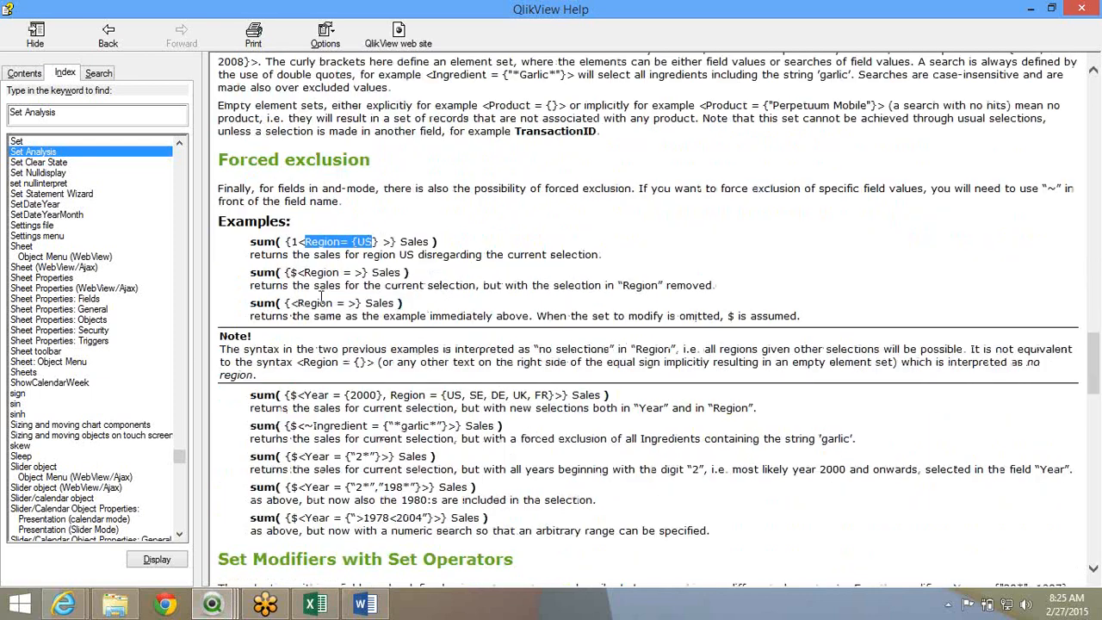
{"action": "left_click", "coordinate": [296, 242]}
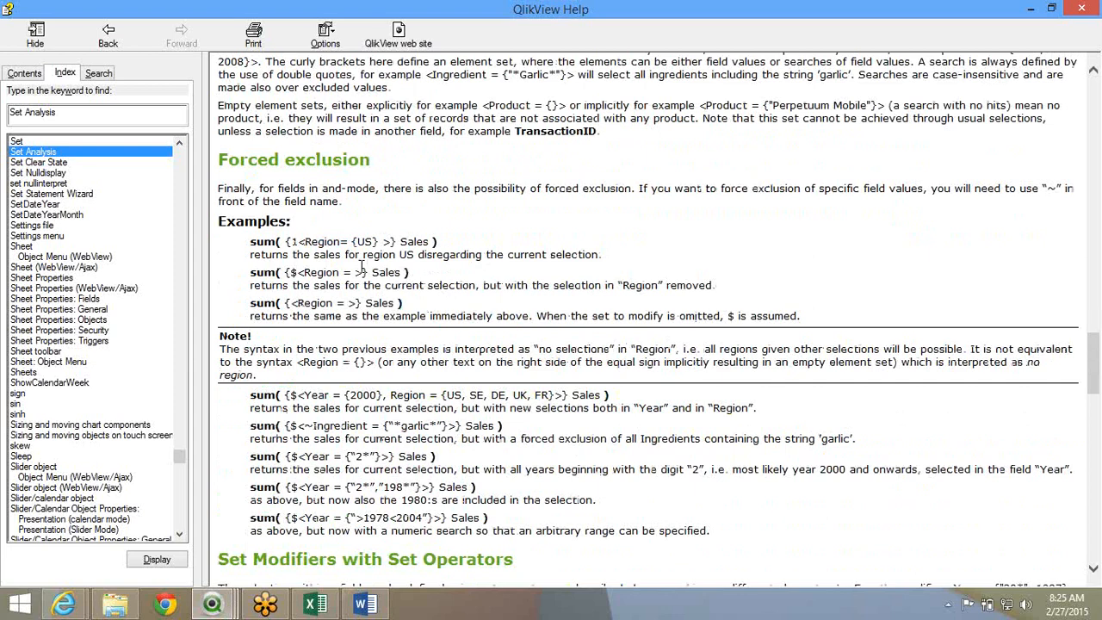
Switch back to the QlikView document and check the expression of the {1-$} text object beside Total Sales
{"action": "key", "text": "alt+Tab"}
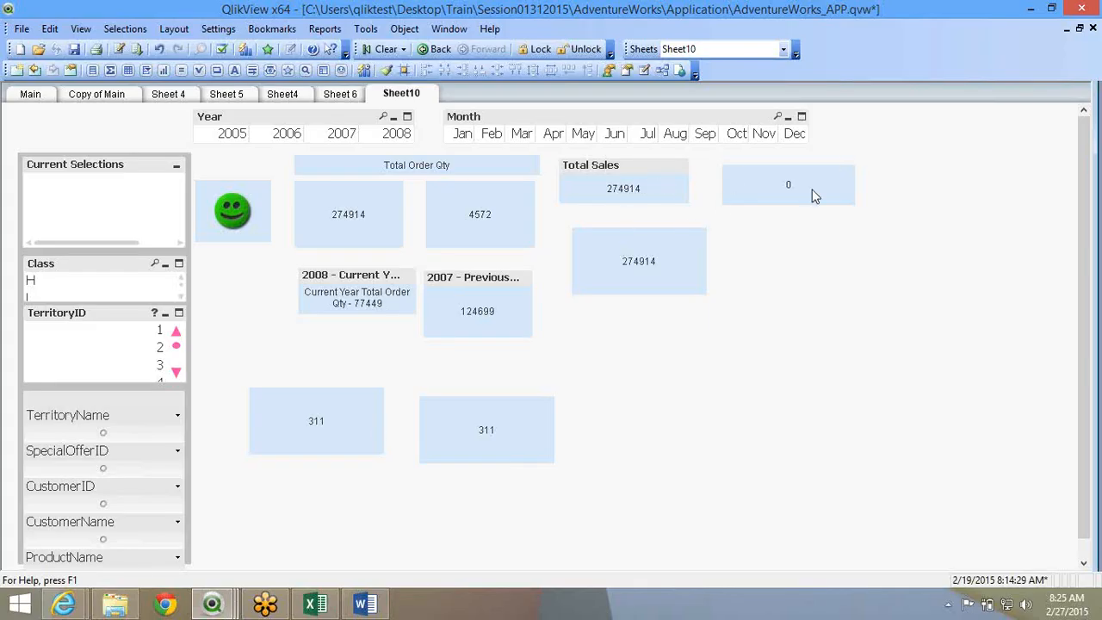
{"action": "left_click_drag", "start_coordinate": [812, 187], "coordinate": [799, 388]}
{"action": "right_click", "coordinate": [797, 386]}
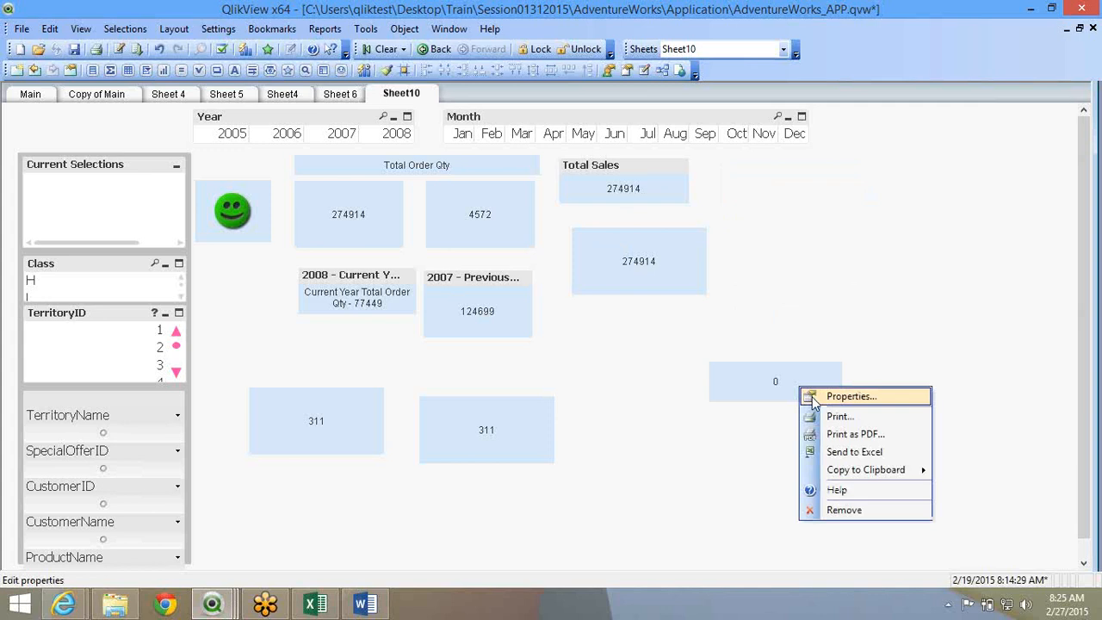
{"action": "left_click", "coordinate": [559, 353]}
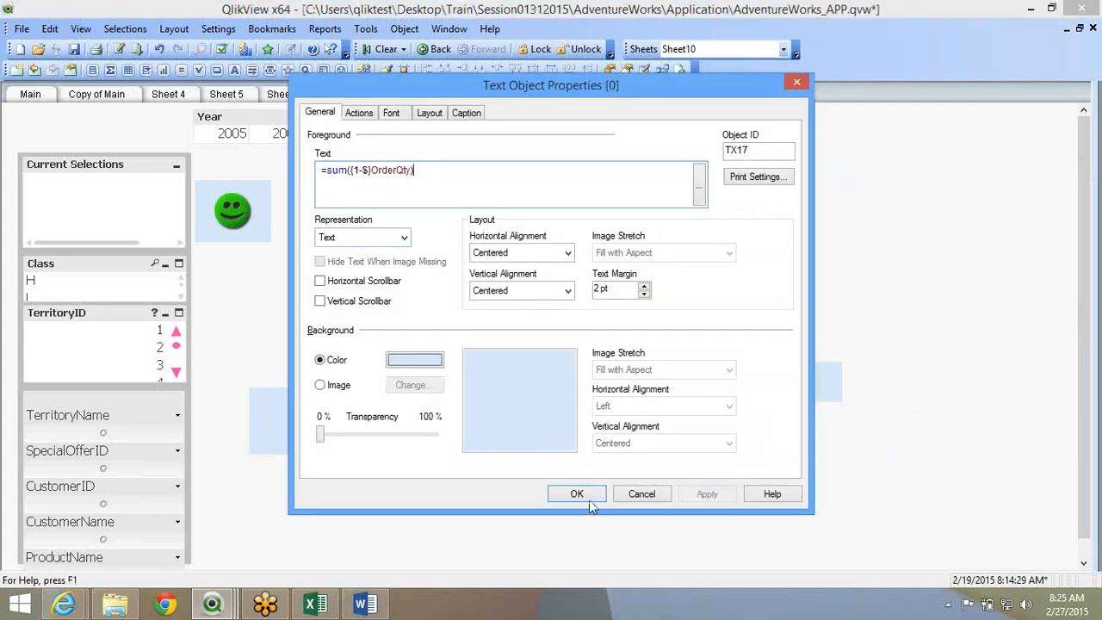
{"action": "left_click", "coordinate": [589, 499]}
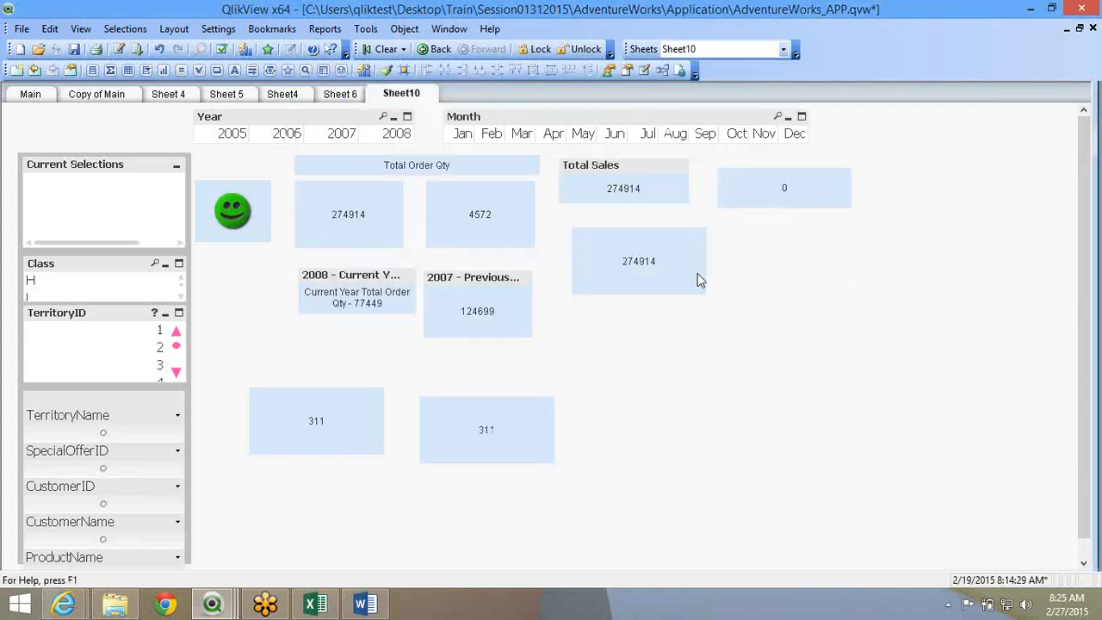
Check the expressions of the text object below Total Sales and of the previous year text object
{"action": "right_click", "coordinate": [697, 273]}
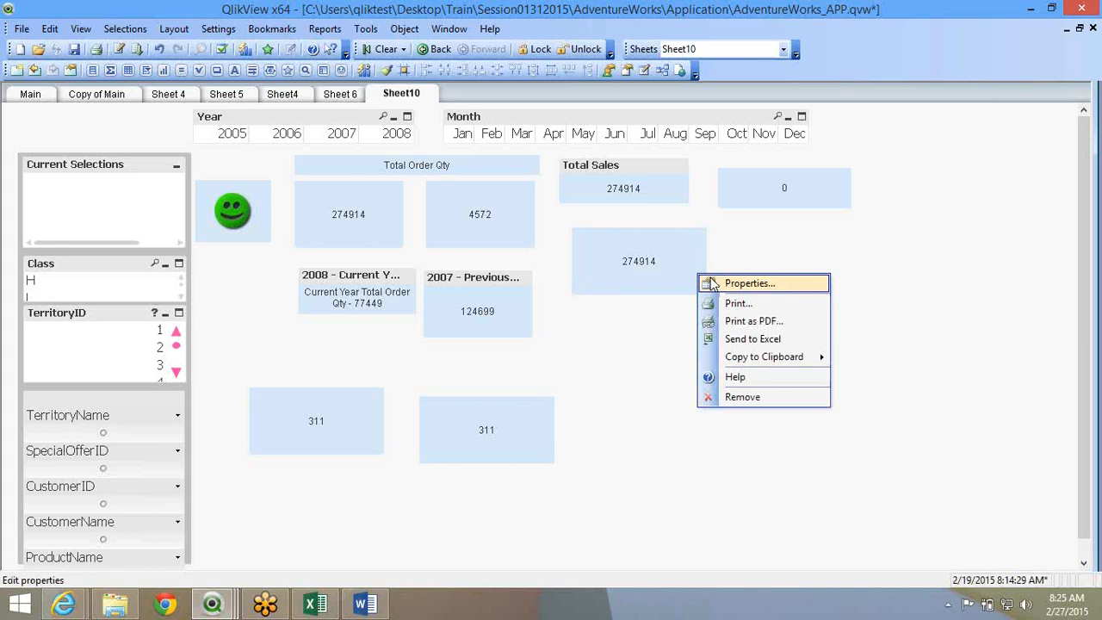
{"action": "left_click", "coordinate": [728, 283]}
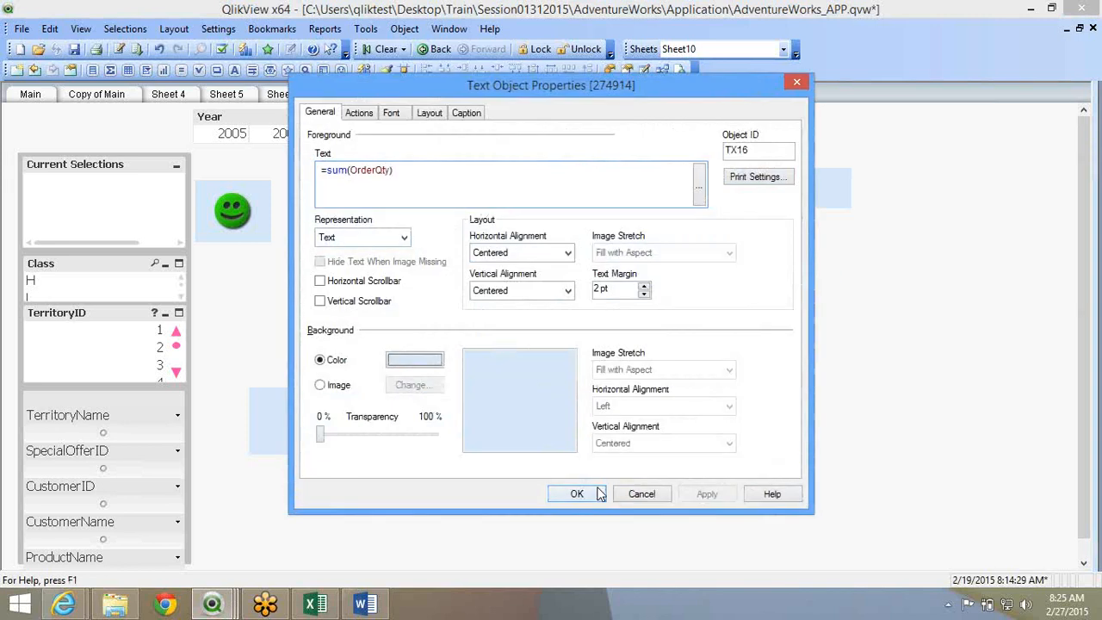
{"action": "left_click", "coordinate": [598, 493]}
{"action": "right_click", "coordinate": [602, 188]}
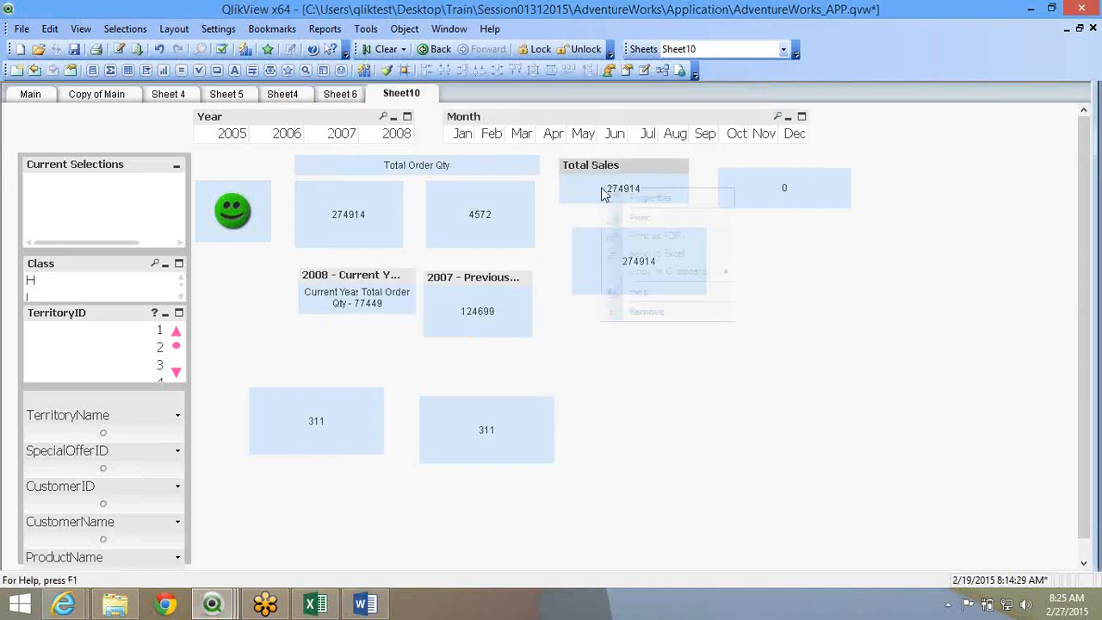
{"action": "left_click", "coordinate": [443, 355]}
{"action": "right_click", "coordinate": [488, 312]}
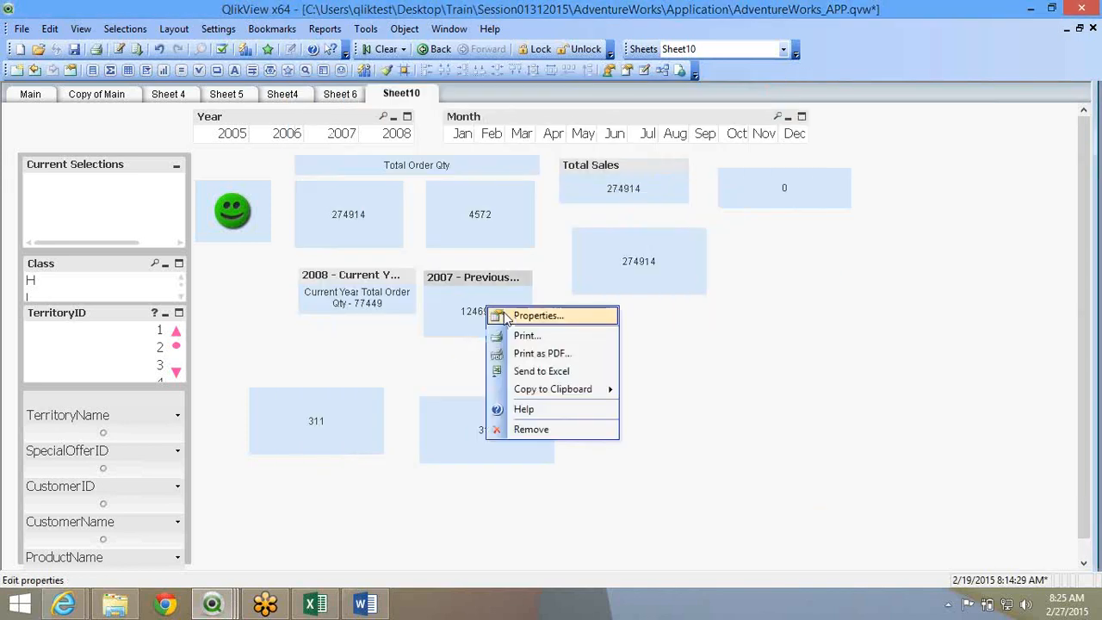
{"action": "left_click", "coordinate": [494, 312]}
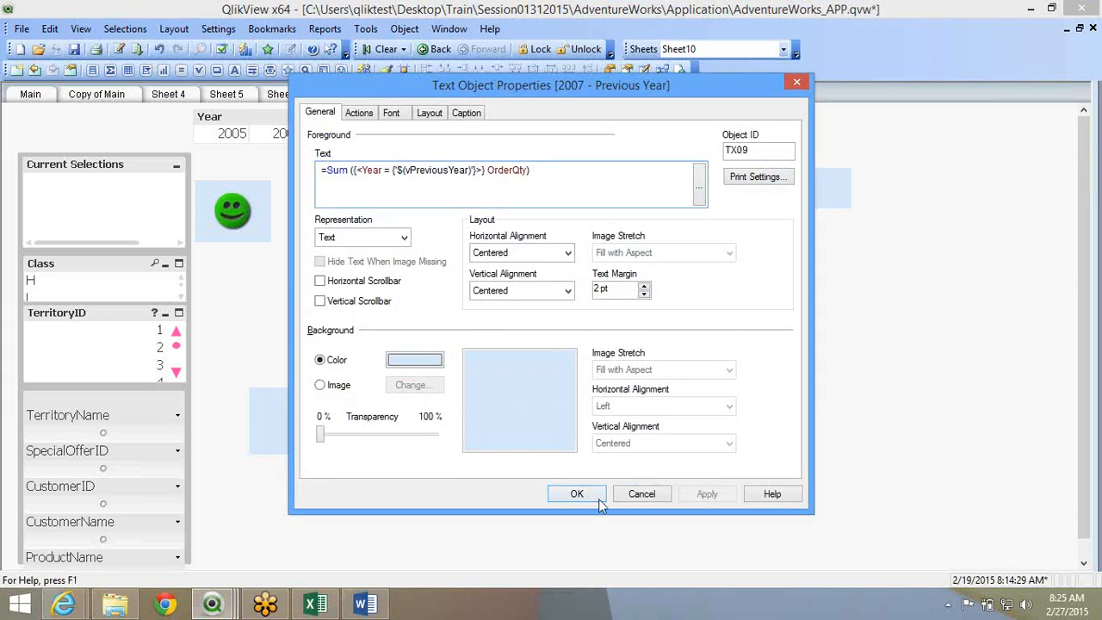
{"action": "left_click", "coordinate": [577, 494]}
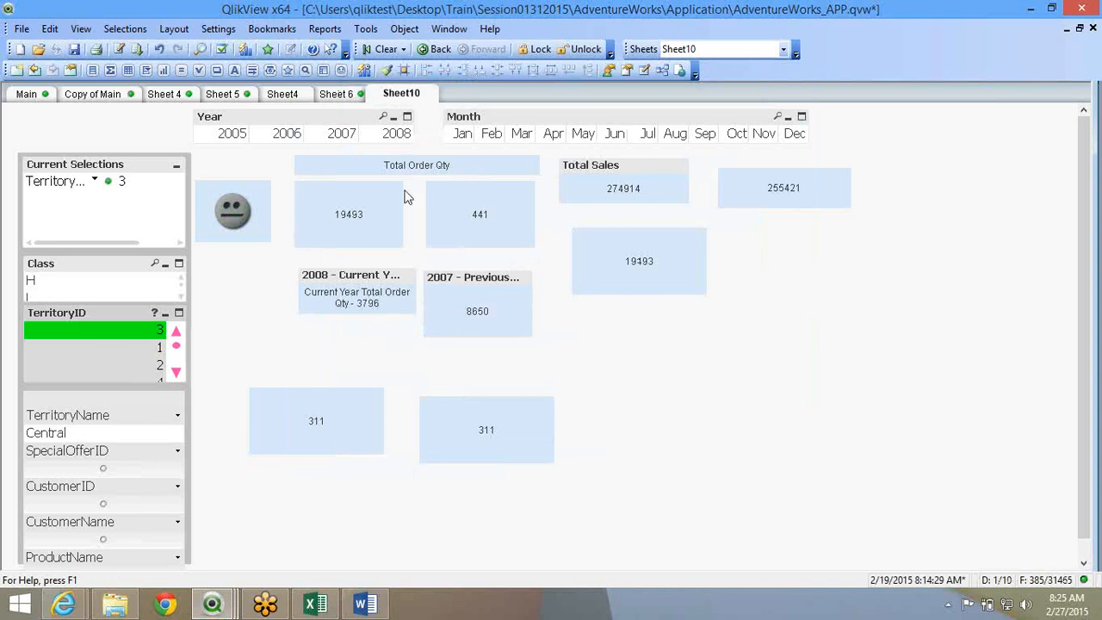
Select TerritoryID 3 and month Mar, enlarge the current year text object and widen the previous year one to fit their captions
{"action": "left_click", "coordinate": [521, 133]}
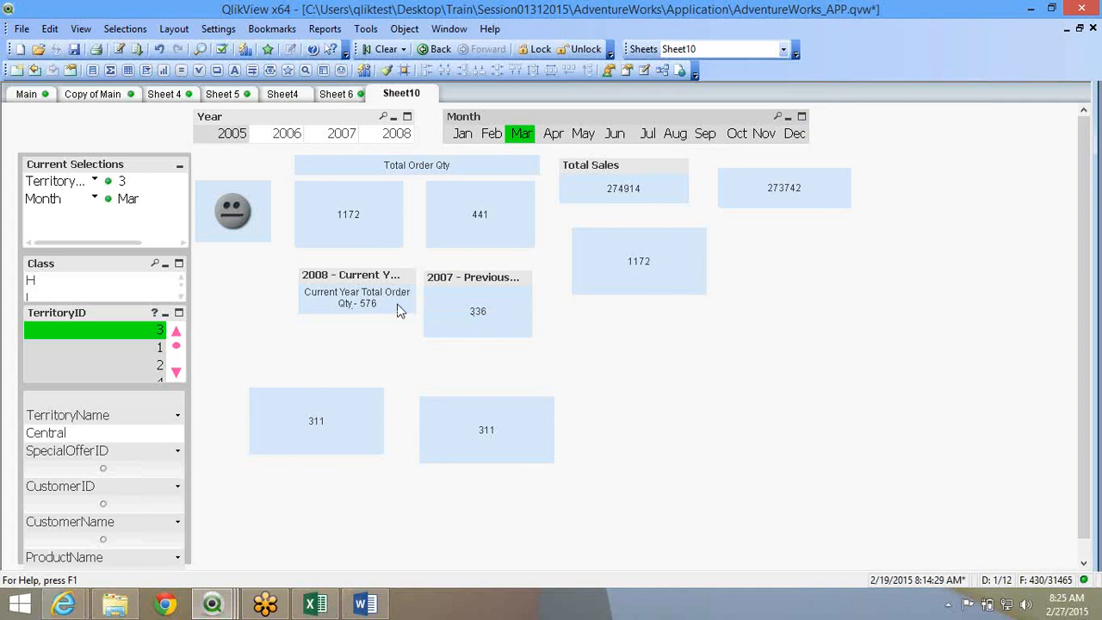
{"action": "left_click_drag", "start_coordinate": [301, 310], "coordinate": [246, 339]}
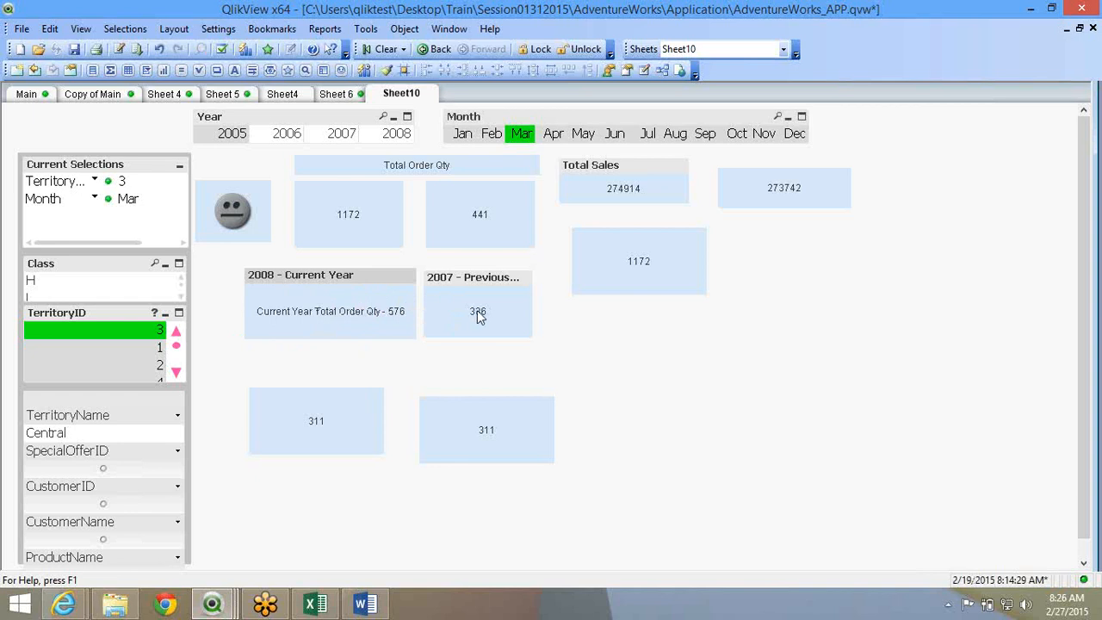
{"action": "left_click_drag", "start_coordinate": [532, 312], "coordinate": [562, 313]}
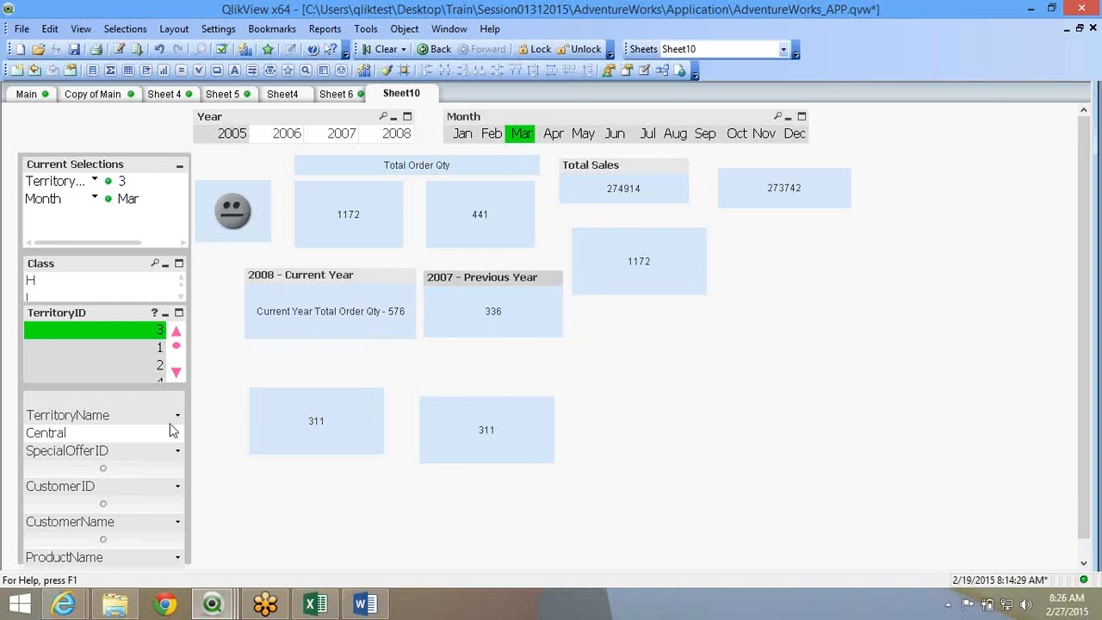
Add set identifier 1 to the previous year text object, making its expression =Sum ({1<Year = {'$(vPreviousYear)'}>} OrderQty)
{"action": "right_click", "coordinate": [448, 314]}
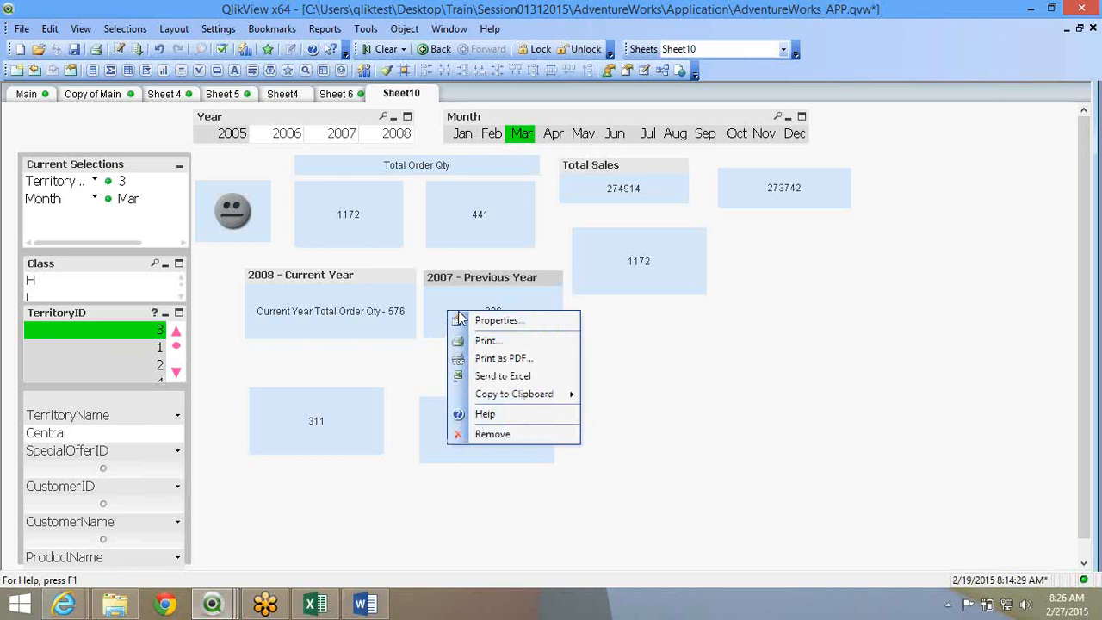
{"action": "left_click", "coordinate": [497, 321]}
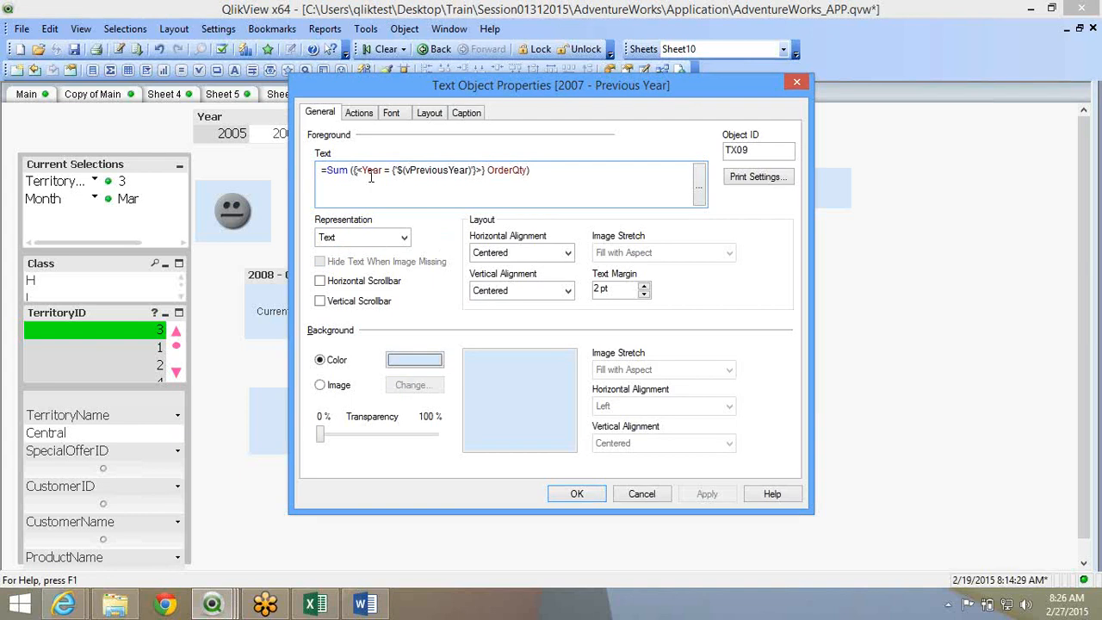
{"action": "left_click_drag", "start_coordinate": [356, 171], "coordinate": [484, 181]}
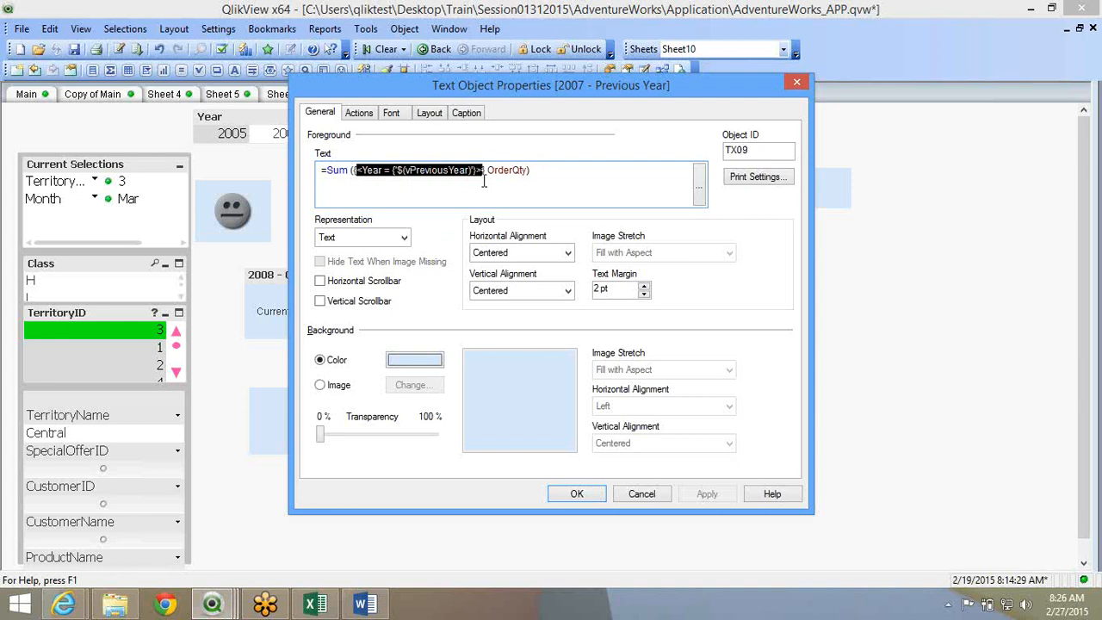
{"action": "left_click", "coordinate": [356, 170]}
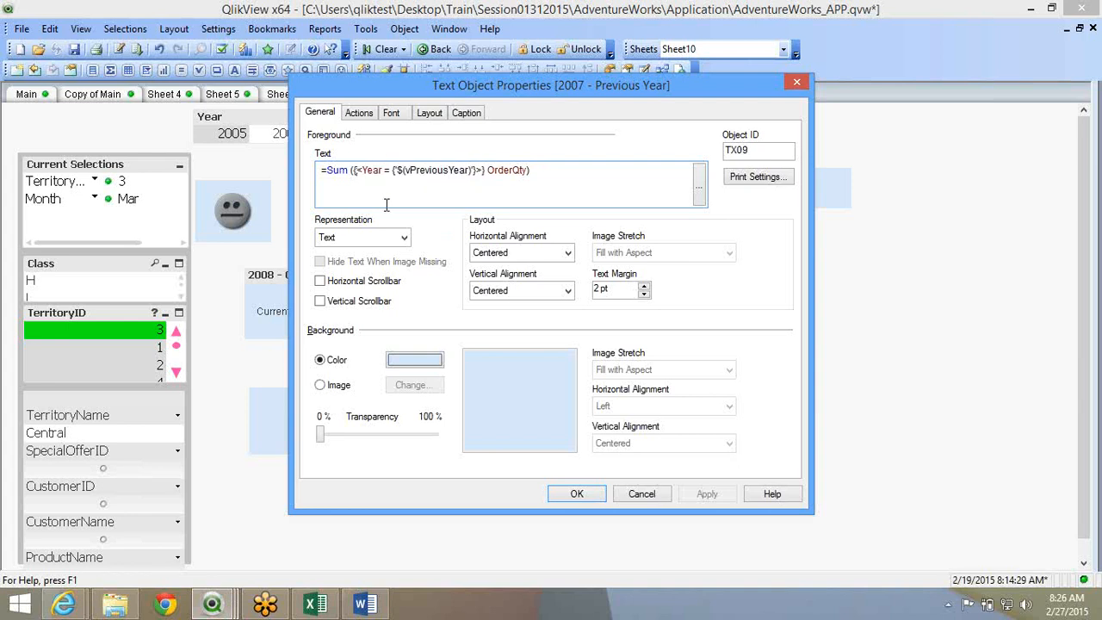
{"action": "type", "text": "1"}
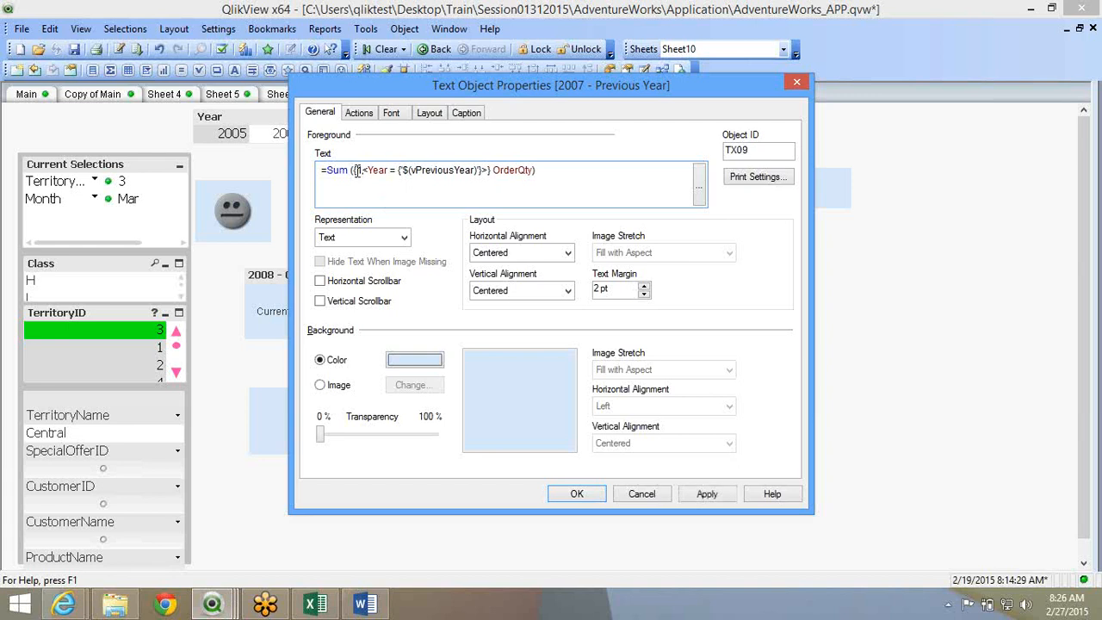
{"action": "left_click_drag", "start_coordinate": [361, 170], "coordinate": [356, 170]}
{"action": "left_click", "coordinate": [369, 171]}
{"action": "left_click_drag", "start_coordinate": [368, 171], "coordinate": [475, 171]}
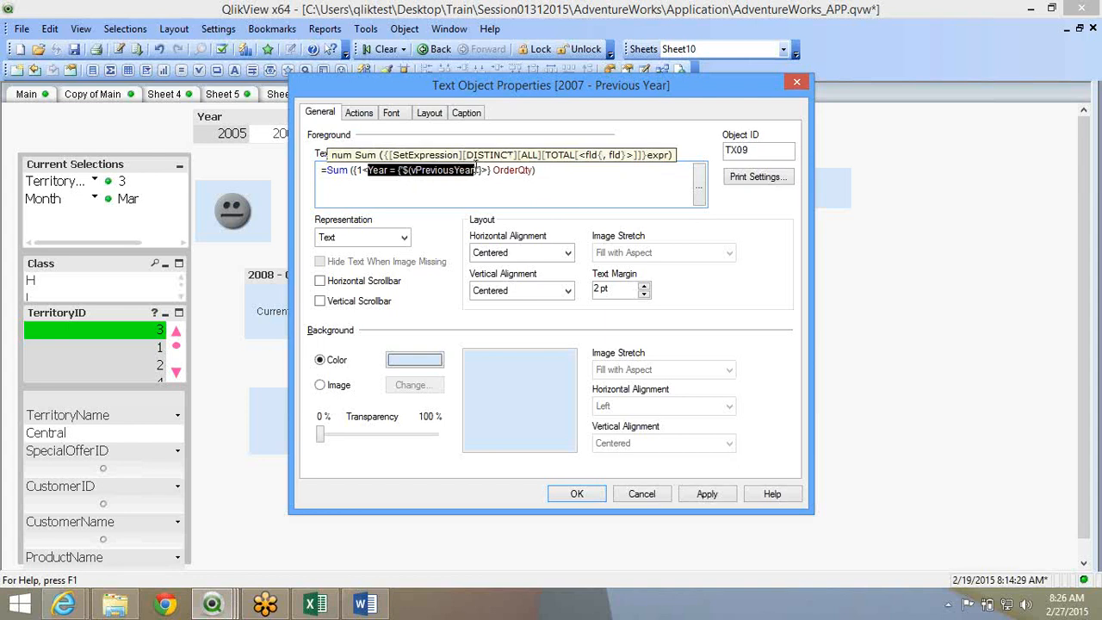
{"action": "left_click", "coordinate": [599, 498]}
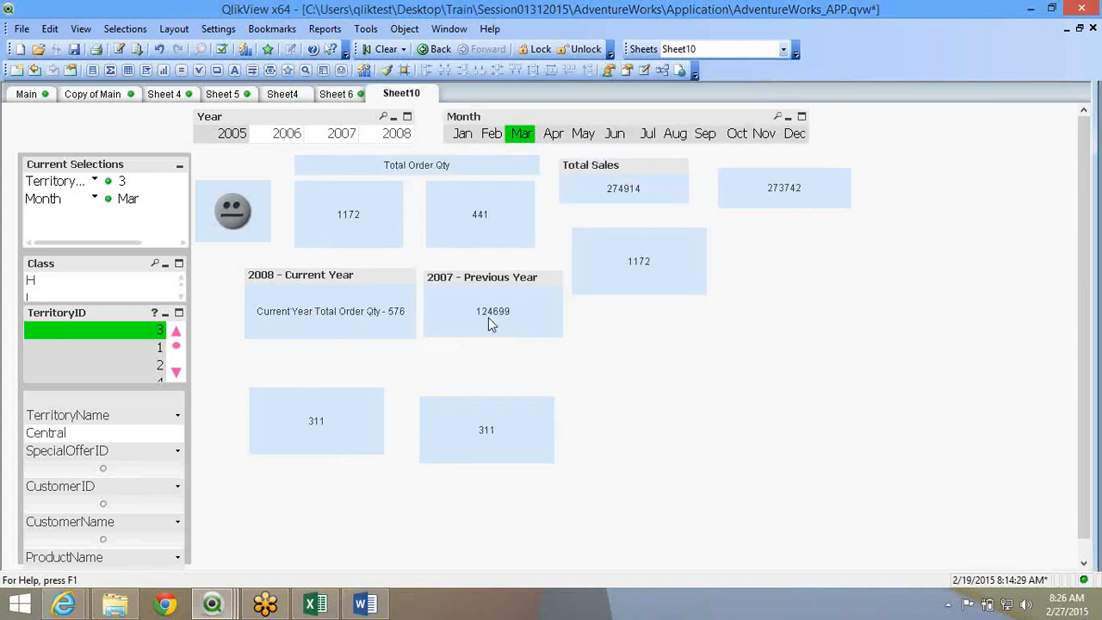
Add set identifier 1 before the <Year = {'$(=Max(Year))'}> modifier in the current year text object's Sum expression
{"action": "right_click", "coordinate": [332, 306]}
{"action": "left_click", "coordinate": [342, 312]}
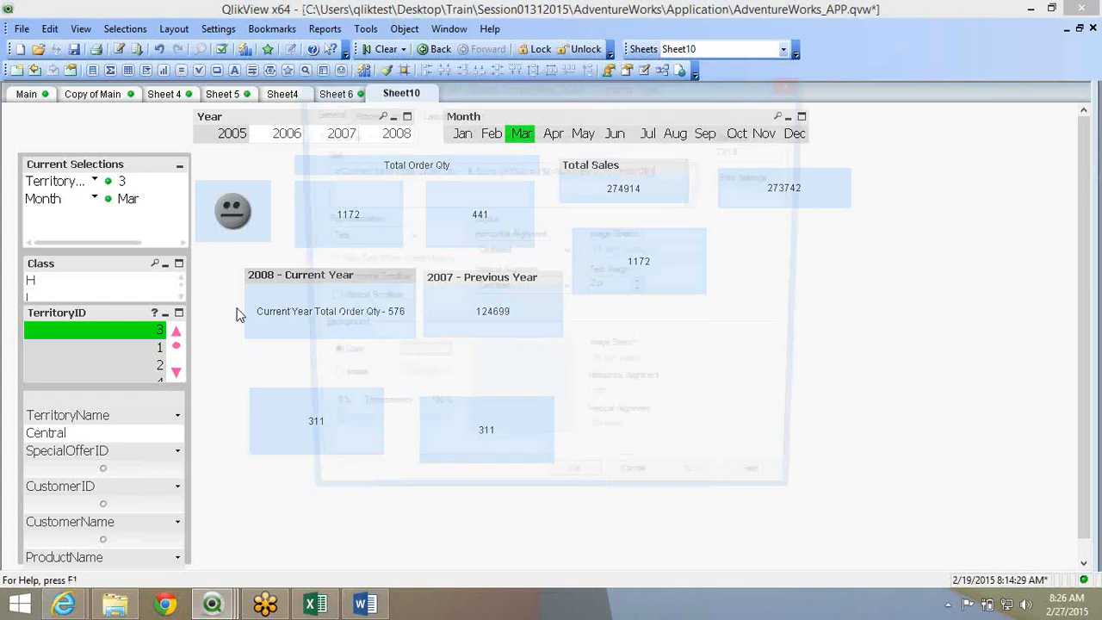
{"action": "left_click", "coordinate": [502, 169]}
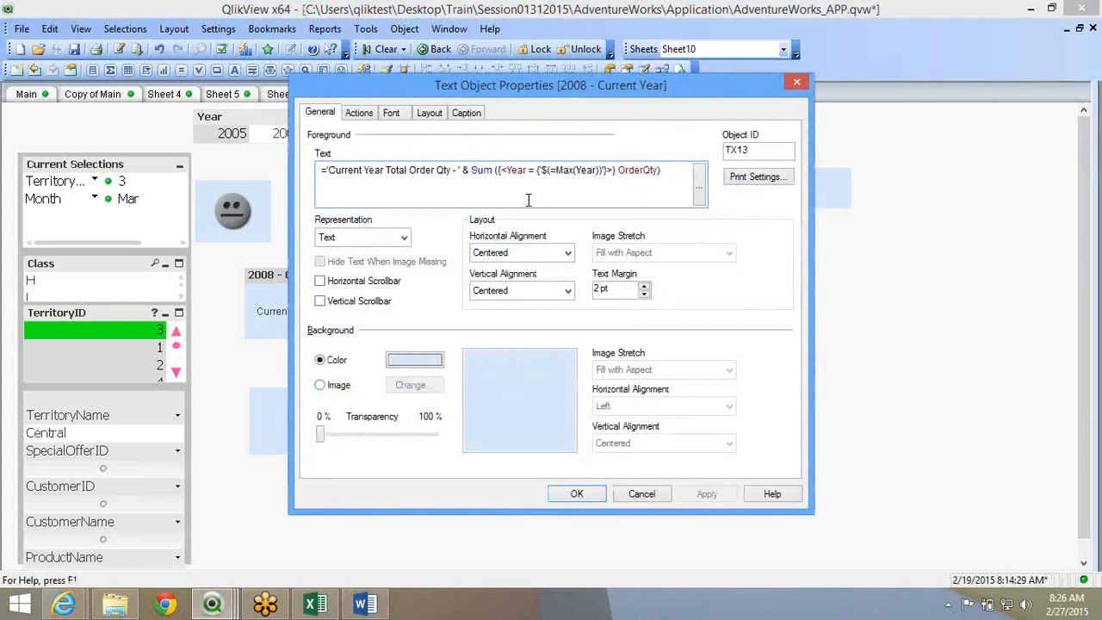
{"action": "type", "text": "1"}
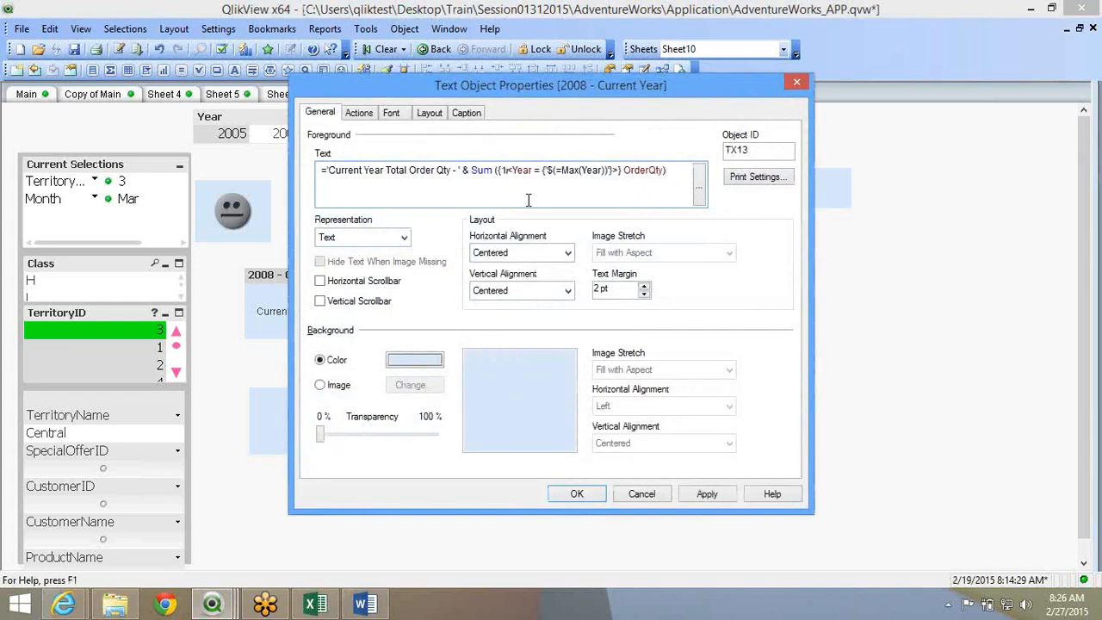
{"action": "left_click", "coordinate": [568, 499]}
Select TerritoryIDs 1 and 2 with months Apr to Jun, and return to the Set Analysis page in QlikView Help
{"action": "left_click_drag", "start_coordinate": [112, 347], "coordinate": [112, 365]}
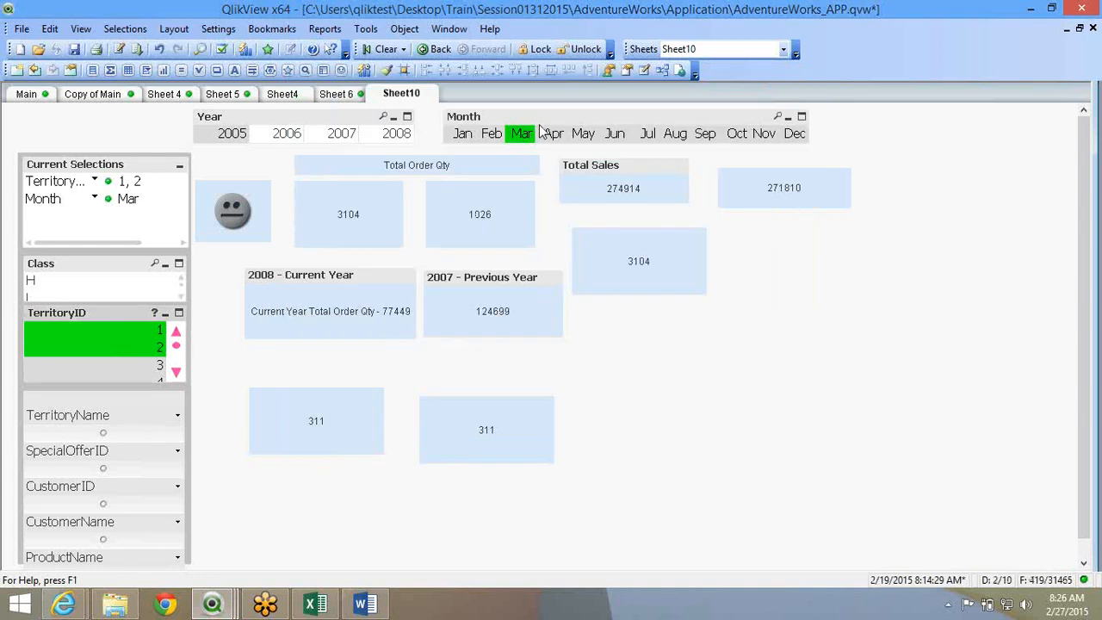
{"action": "left_click_drag", "start_coordinate": [549, 134], "coordinate": [625, 140]}
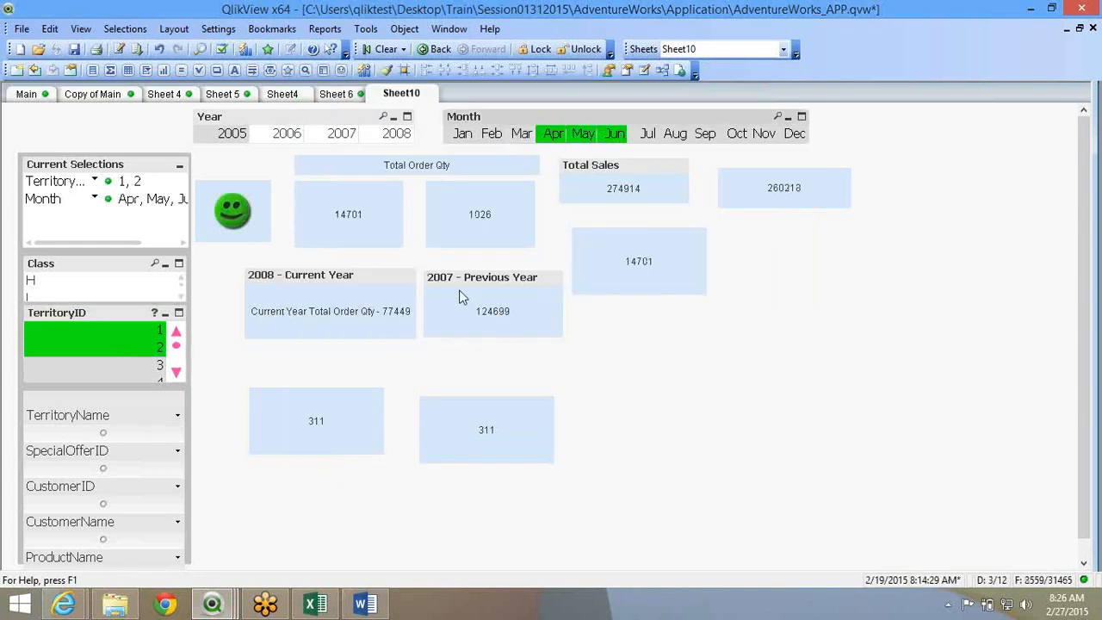
{"action": "left_click", "coordinate": [386, 70]}
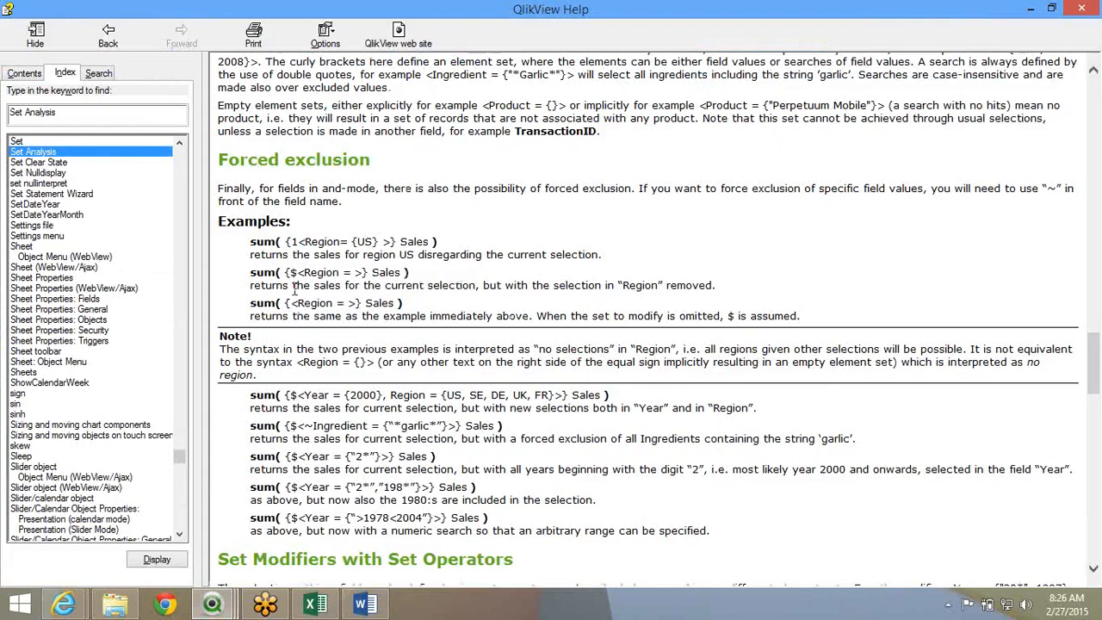
Study the Forced exclusion examples with identifiers 1 and $, and the Set Modifiers with Set Operators examples in QlikView Help
{"action": "left_click_drag", "start_coordinate": [291, 242], "coordinate": [297, 272]}
{"action": "scroll", "coordinate": [317, 150], "scroll_direction": "down", "scroll_amount": 1}
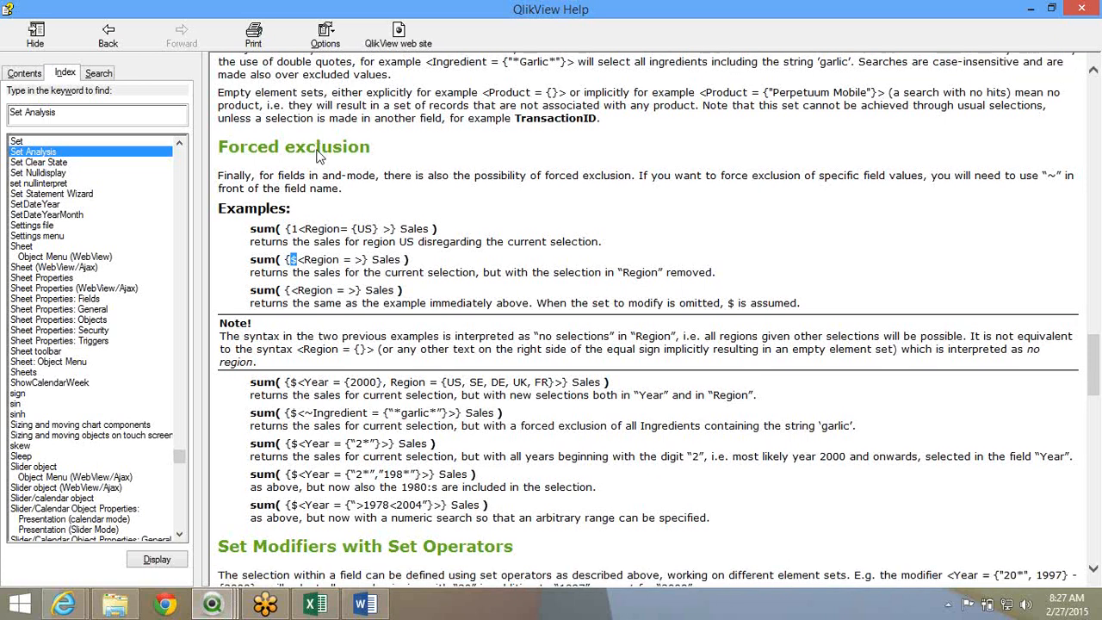
{"action": "scroll", "coordinate": [317, 154], "scroll_direction": "down", "scroll_amount": 3}
{"action": "scroll", "coordinate": [318, 138], "scroll_direction": "up", "scroll_amount": 3}
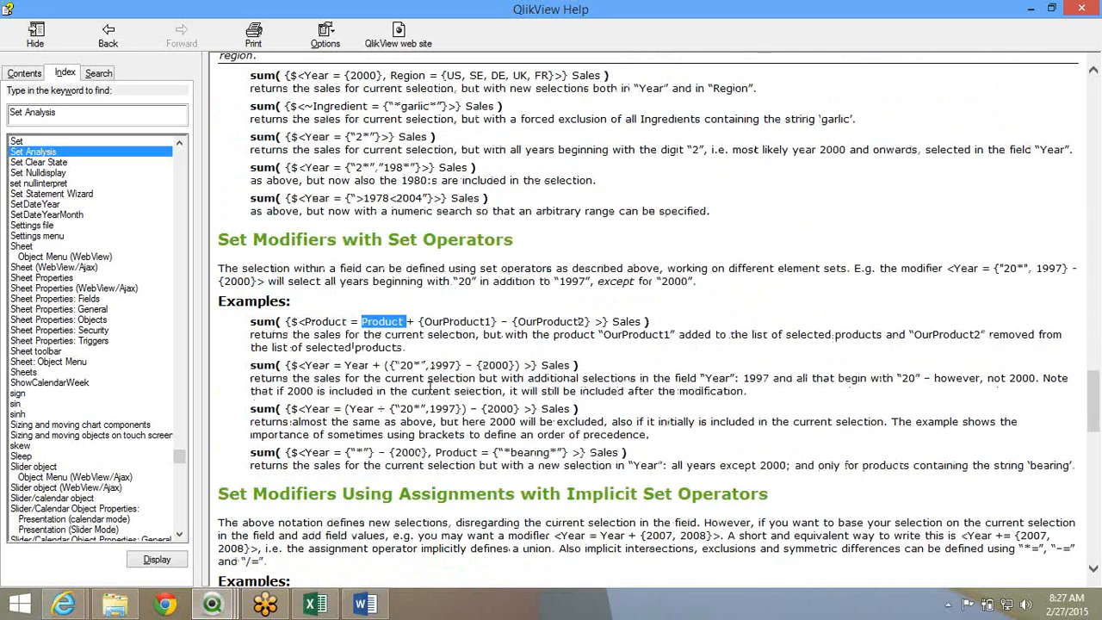
{"action": "scroll", "coordinate": [429, 387], "scroll_direction": "down", "scroll_amount": 1}
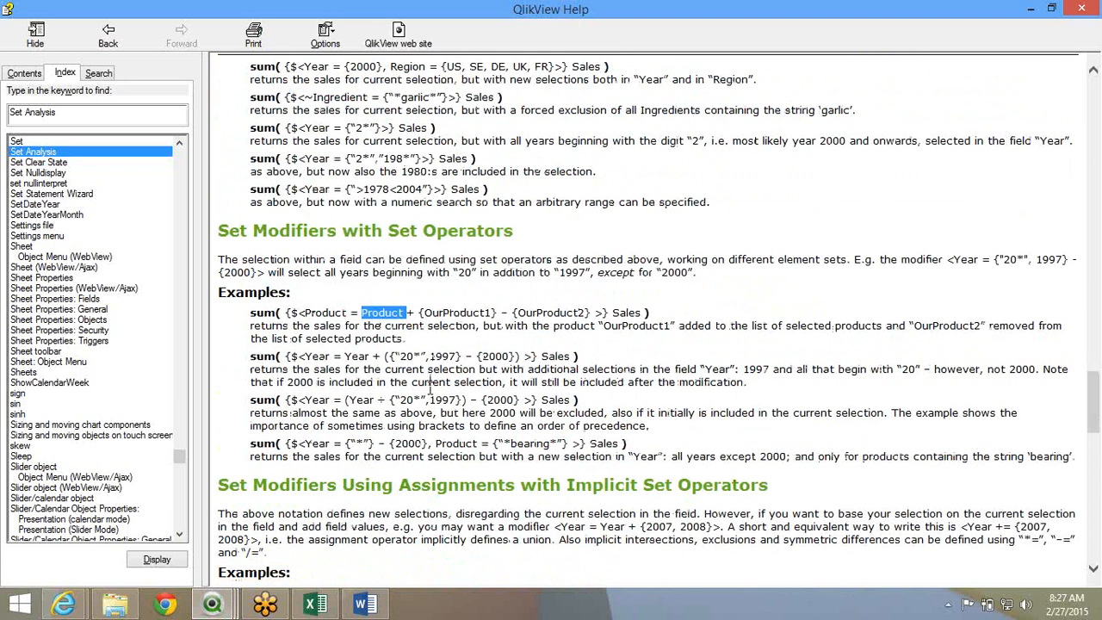
{"action": "scroll", "coordinate": [429, 387], "scroll_direction": "down", "scroll_amount": 2}
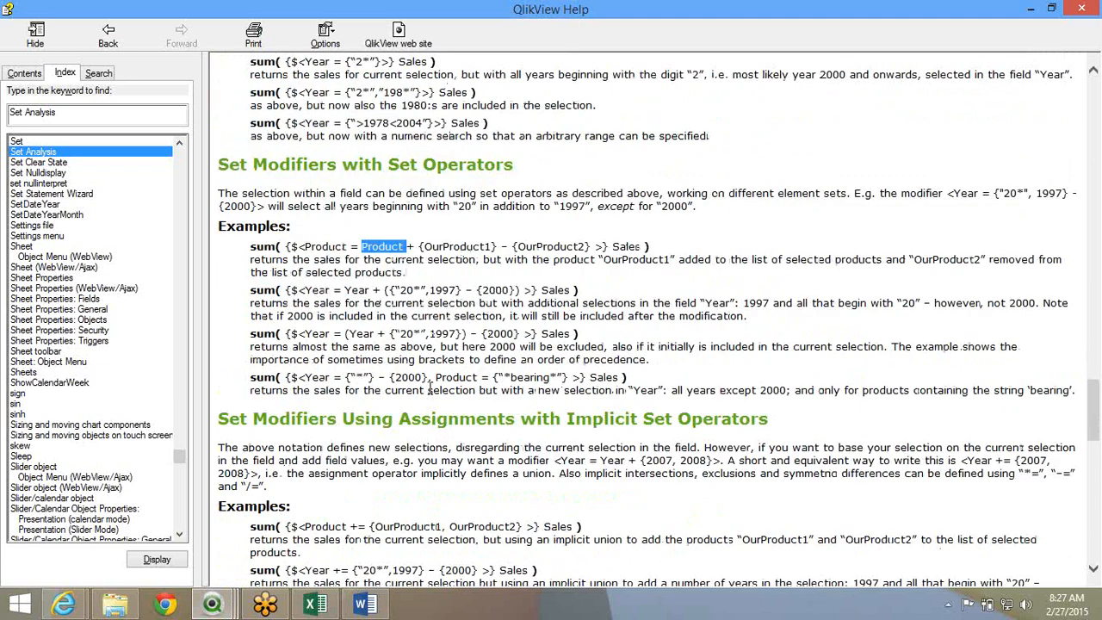
{"action": "scroll", "coordinate": [429, 386], "scroll_direction": "down", "scroll_amount": 5}
Compare the += and *= examples for set modifiers using implicit set operators with the explicit set operator examples
{"action": "scroll", "coordinate": [361, 401], "scroll_direction": "up", "scroll_amount": 15}
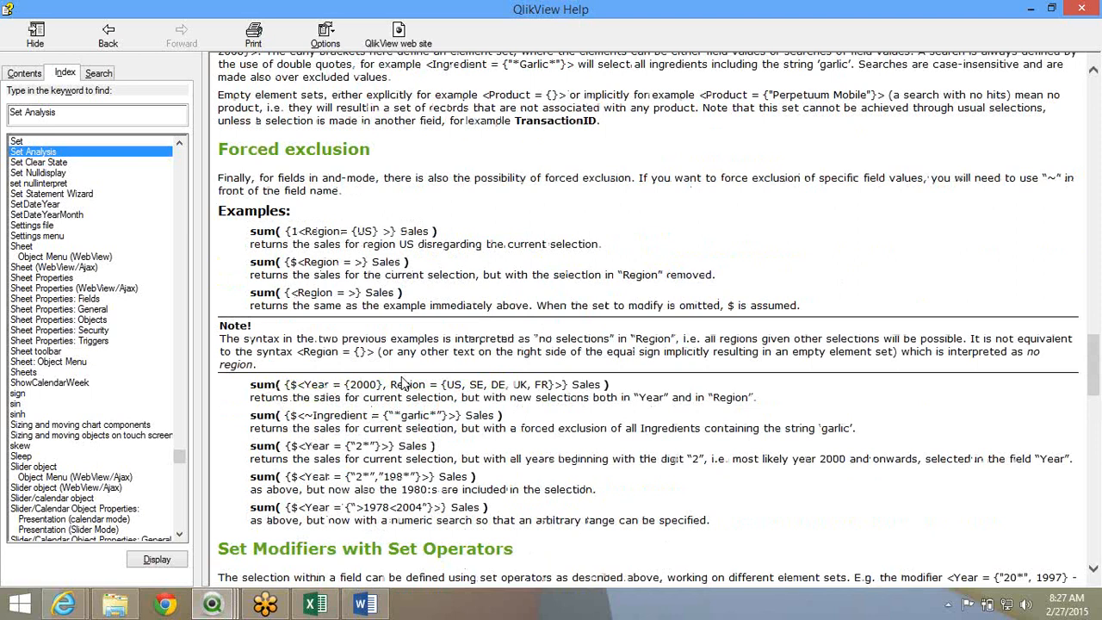
{"action": "scroll", "coordinate": [401, 382], "scroll_direction": "down", "scroll_amount": 10}
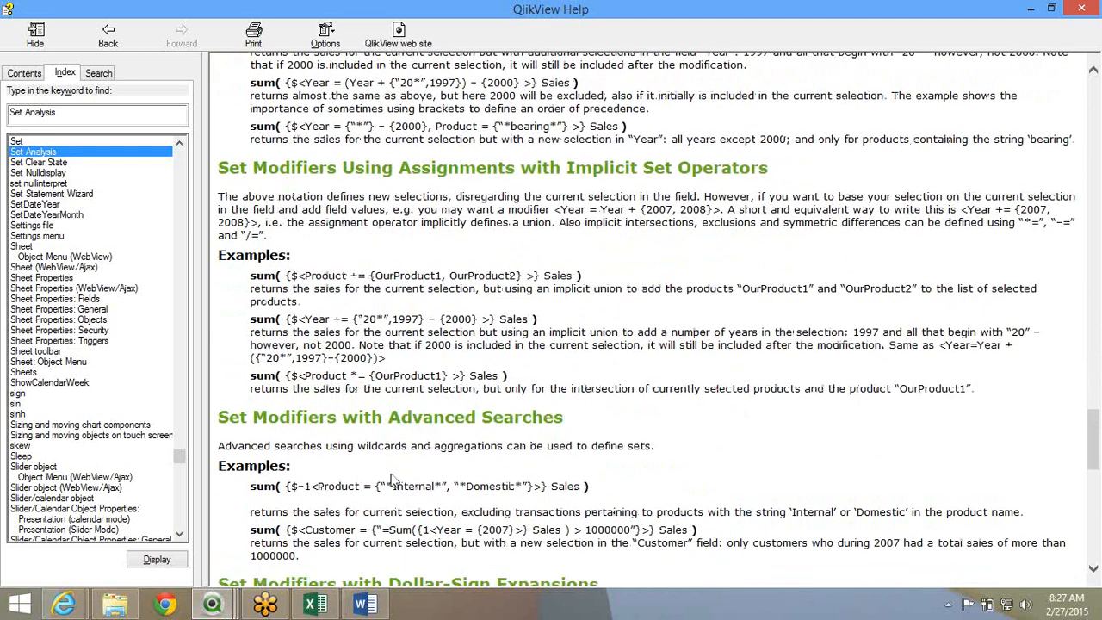
{"action": "scroll", "coordinate": [405, 448], "scroll_direction": "up", "scroll_amount": 1}
{"action": "scroll", "coordinate": [422, 421], "scroll_direction": "up", "scroll_amount": 1}
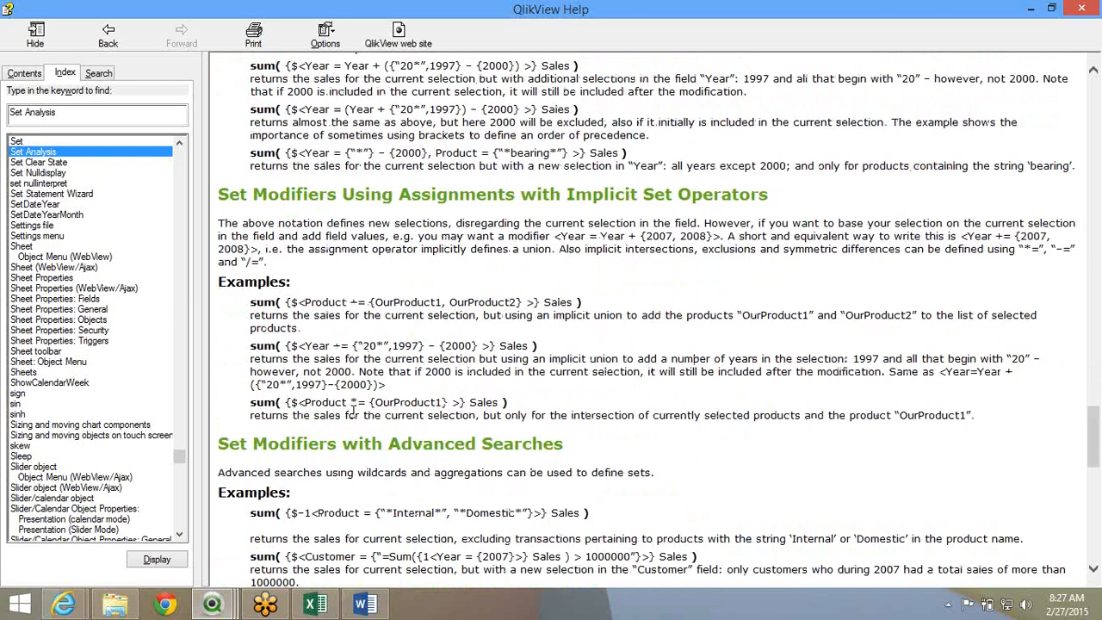
{"action": "scroll", "coordinate": [351, 411], "scroll_direction": "up", "scroll_amount": 1}
{"action": "scroll", "coordinate": [353, 418], "scroll_direction": "up", "scroll_amount": 3}
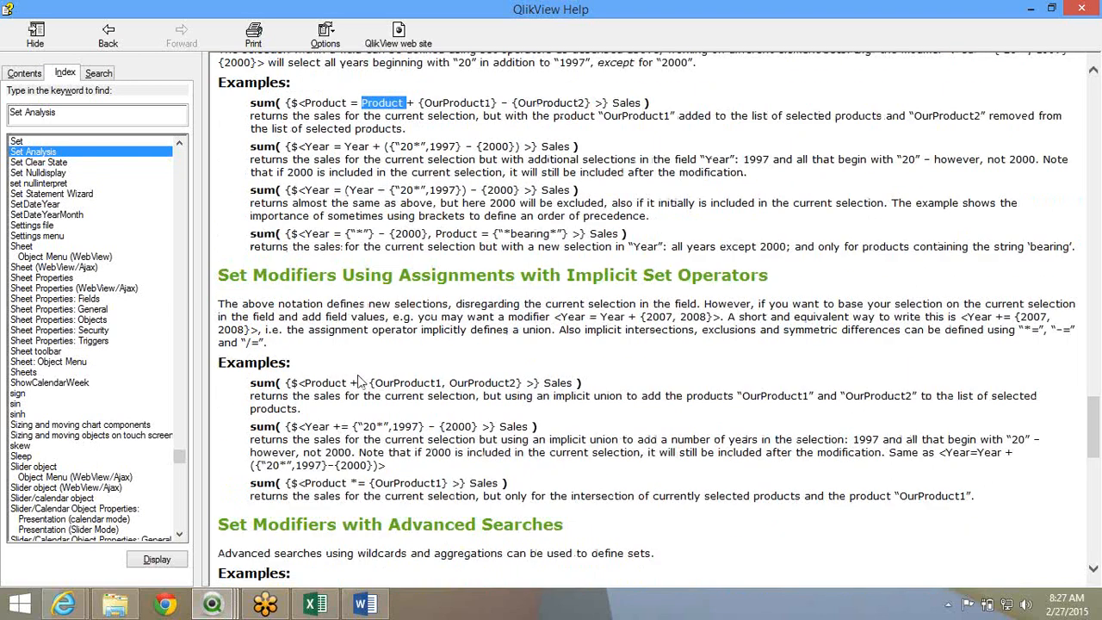
{"action": "left_click", "coordinate": [428, 414]}
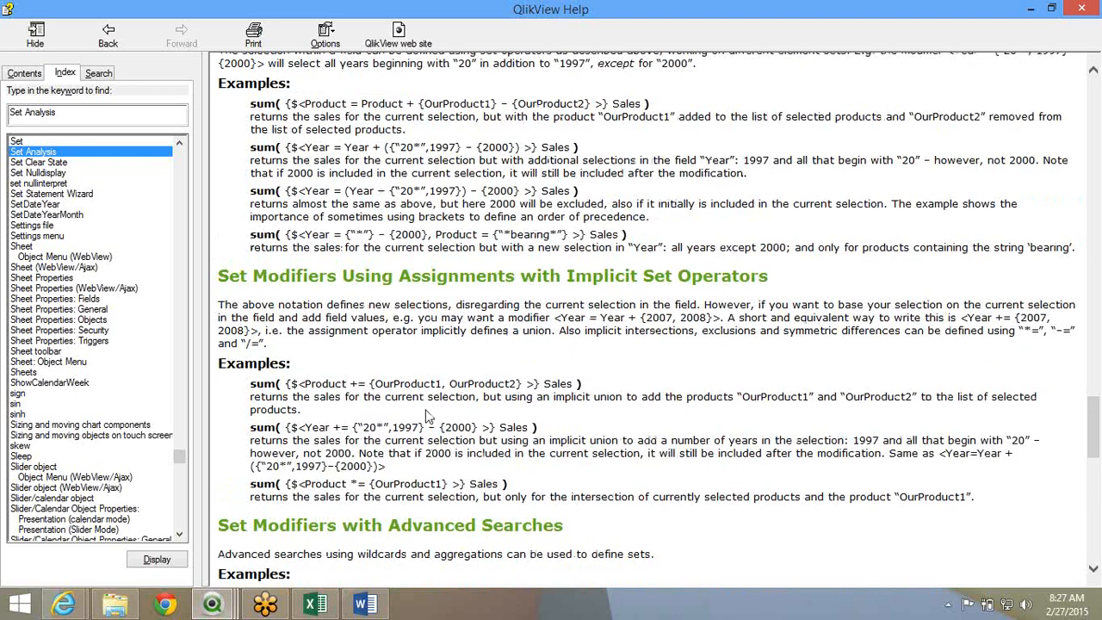
Review the Year numeric search example {">1978<2004"} and the section on modifiers based on element sets
{"action": "scroll", "coordinate": [428, 416], "scroll_direction": "up", "scroll_amount": 8}
{"action": "scroll", "coordinate": [428, 416], "scroll_direction": "up", "scroll_amount": 3}
{"action": "left_click_drag", "start_coordinate": [346, 555], "coordinate": [433, 552]}
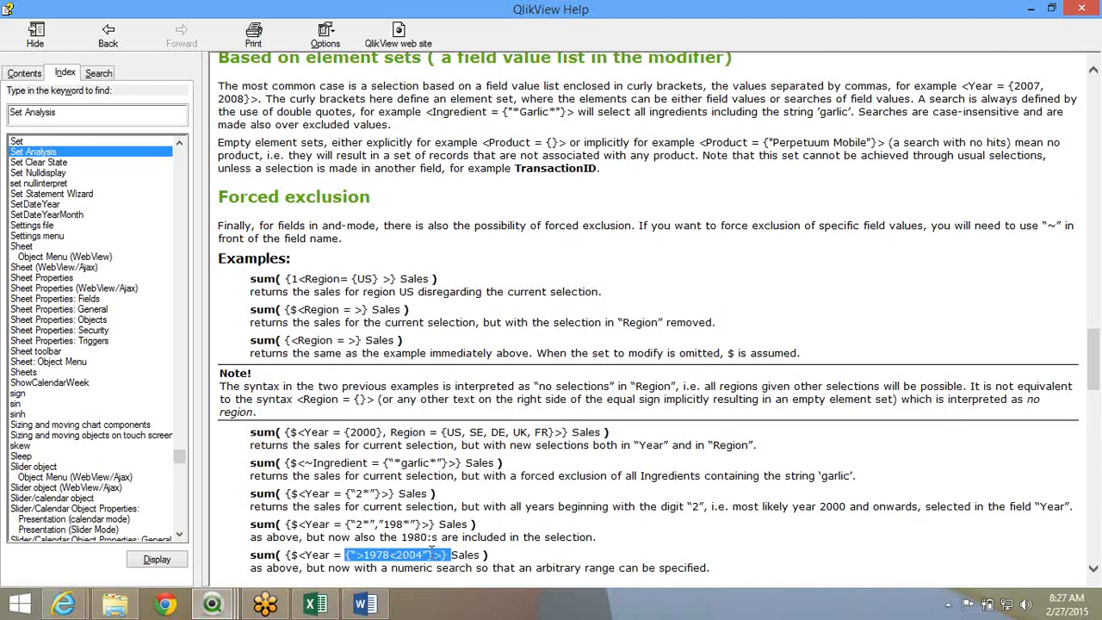
{"action": "left_click", "coordinate": [332, 497]}
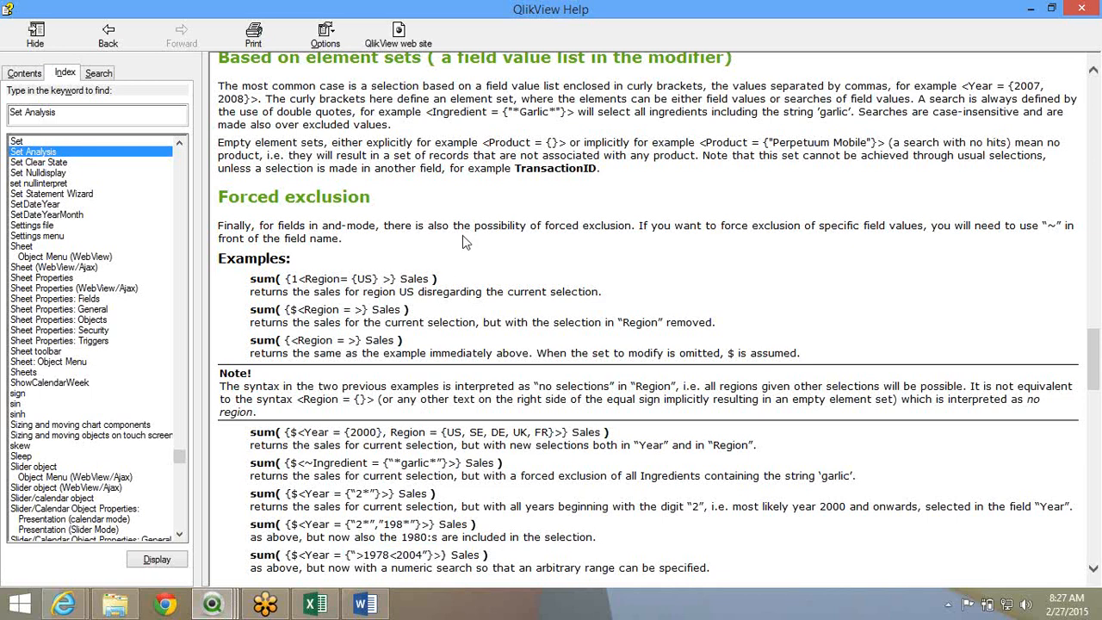
{"action": "scroll", "coordinate": [462, 242], "scroll_direction": "up", "scroll_amount": 1}
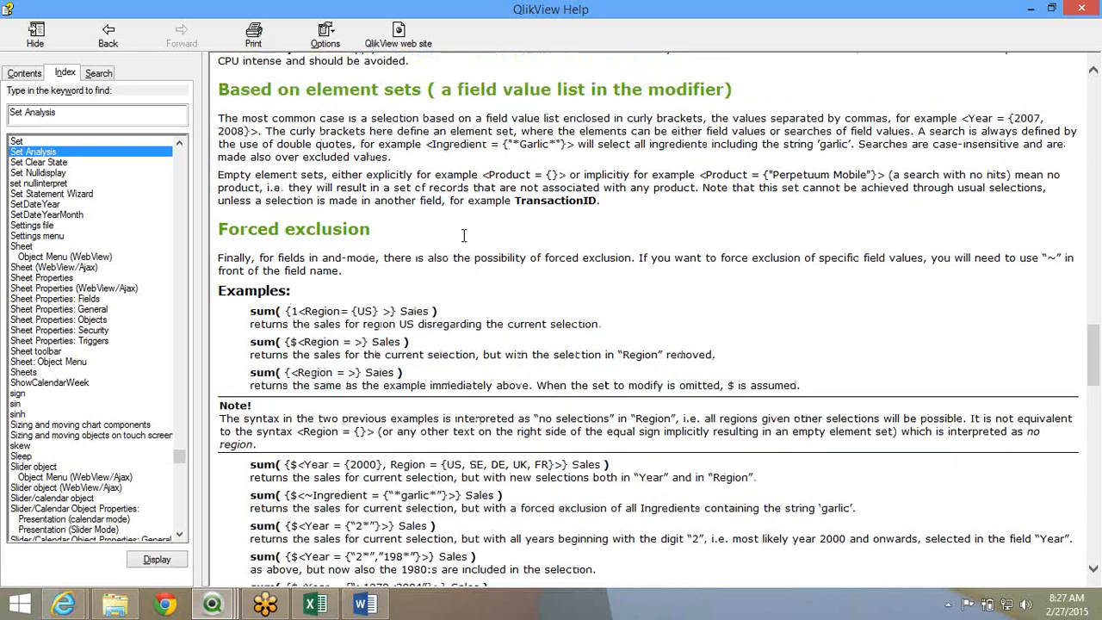
{"action": "scroll", "coordinate": [462, 242], "scroll_direction": "up", "scroll_amount": 4}
Return to the AdventureWorks_APP document and inspect the smiley text object's image expression in its properties
{"action": "mouse_move", "coordinate": [197, 608]}
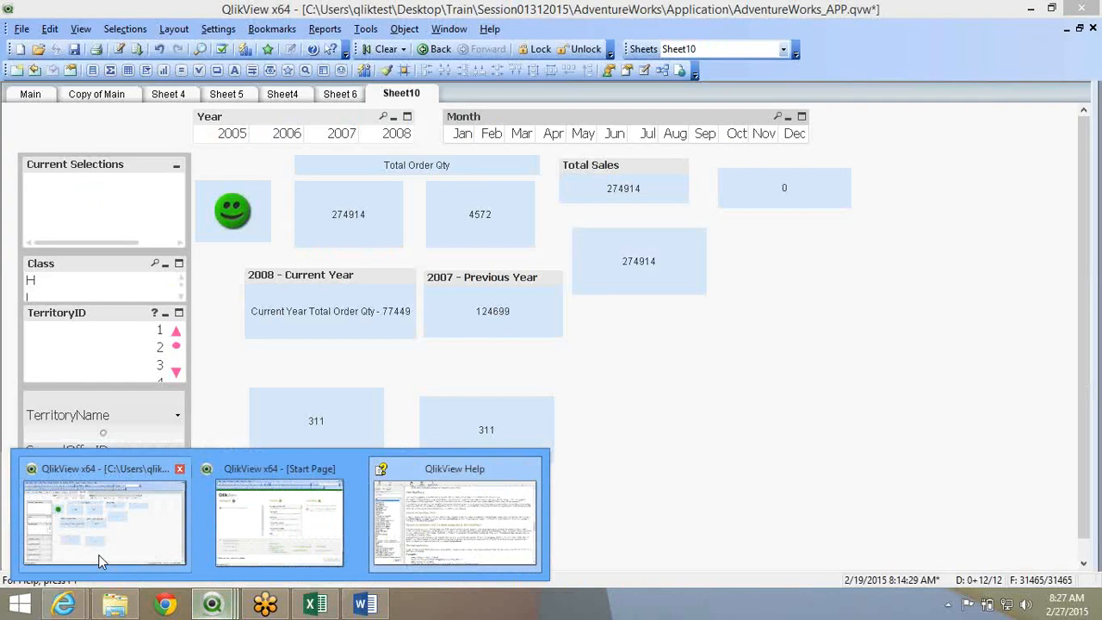
{"action": "left_click", "coordinate": [99, 561]}
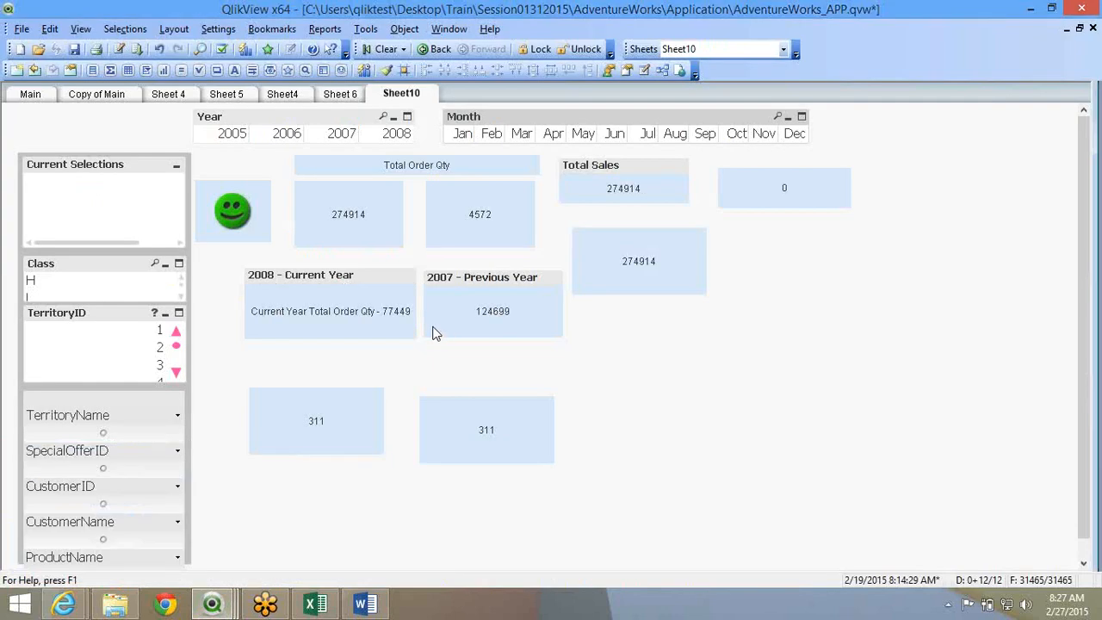
{"action": "right_click", "coordinate": [230, 226]}
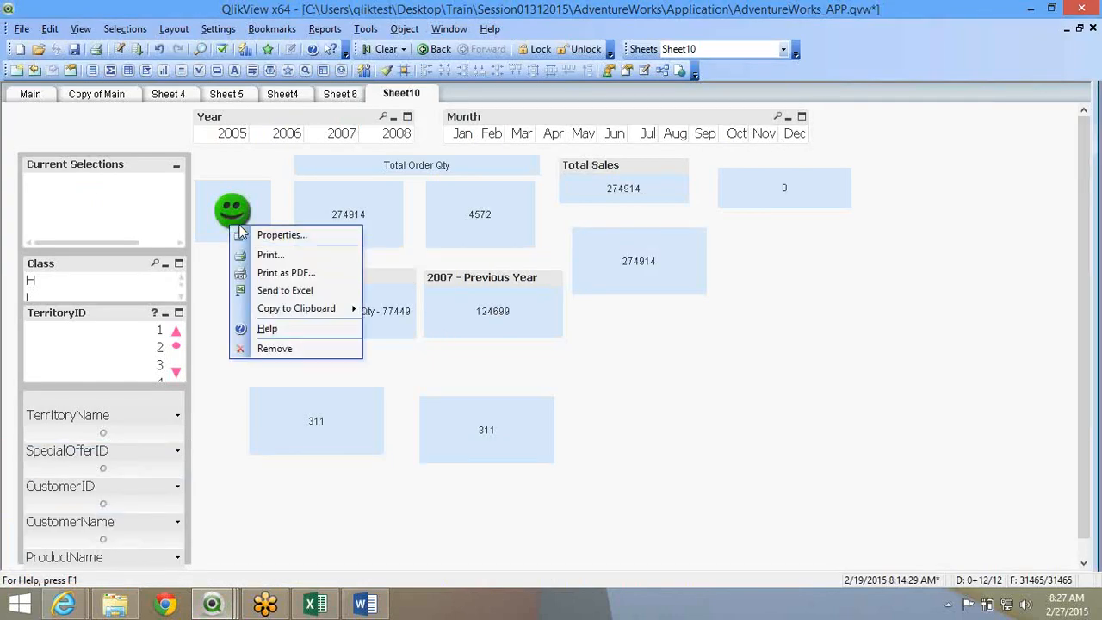
{"action": "left_click", "coordinate": [242, 231]}
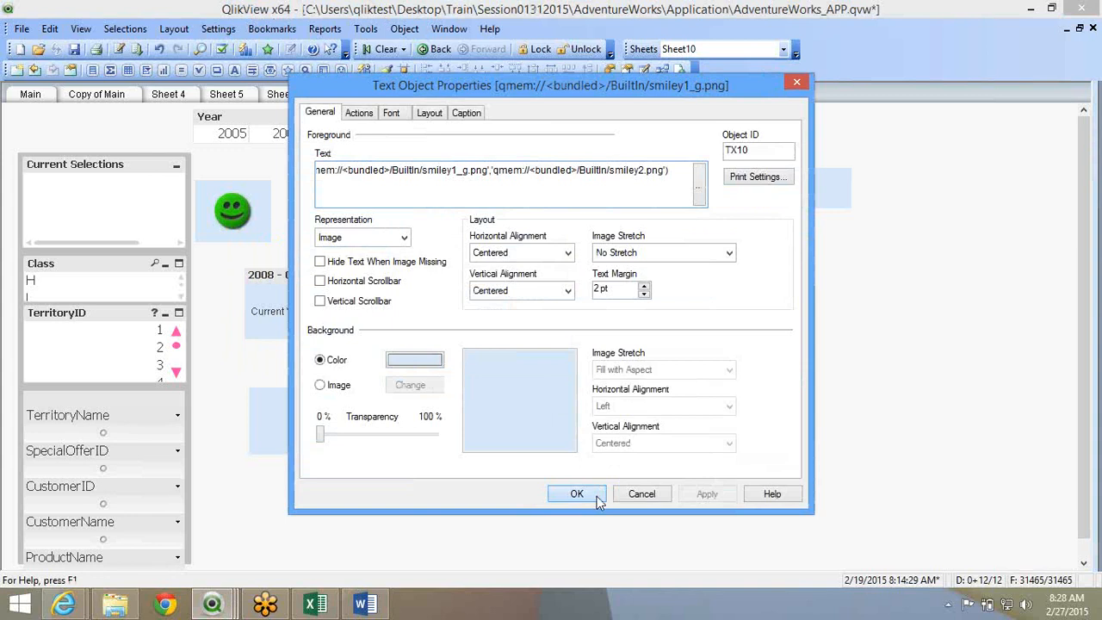
{"action": "left_click", "coordinate": [600, 501]}
{"action": "mouse_move", "coordinate": [222, 607]}
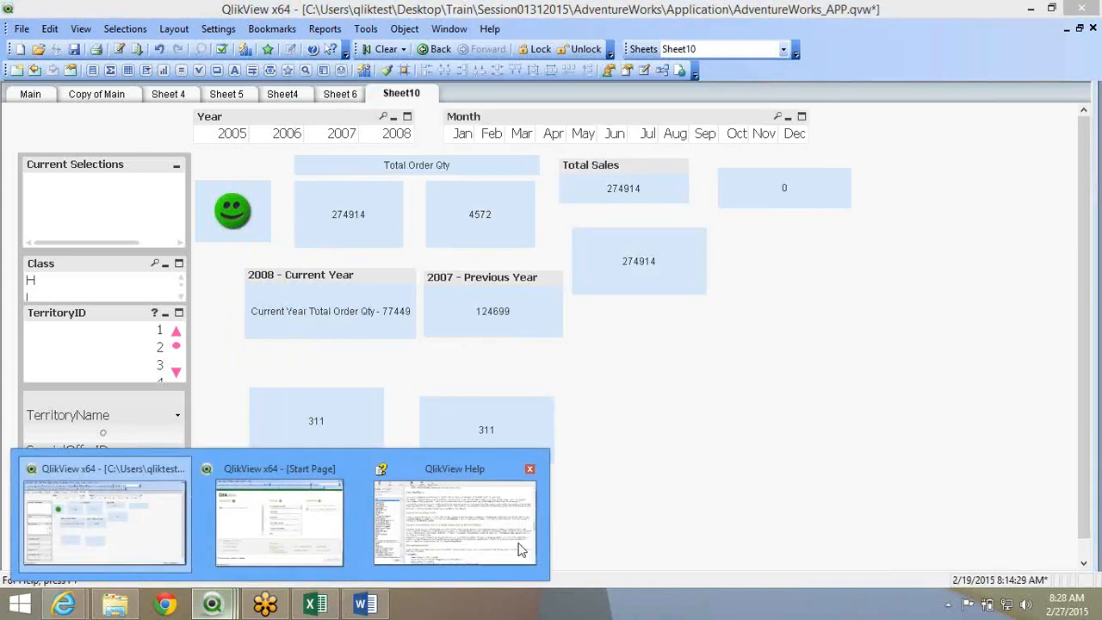
{"action": "mouse_move", "coordinate": [420, 538]}
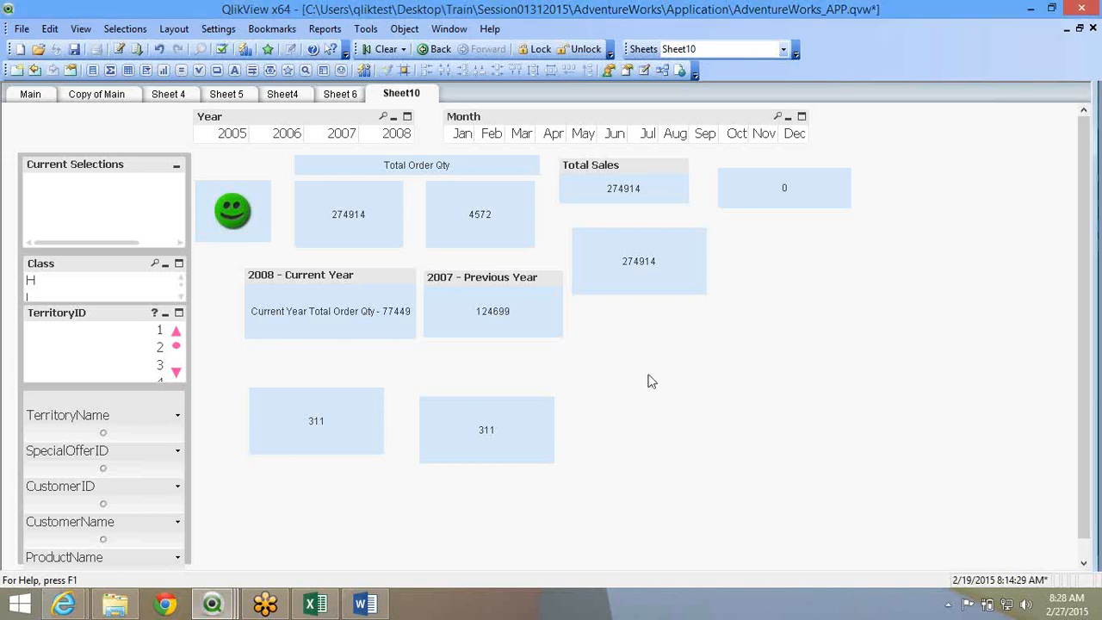
{"action": "scroll", "coordinate": [652, 392], "scroll_direction": "down", "scroll_amount": 2}
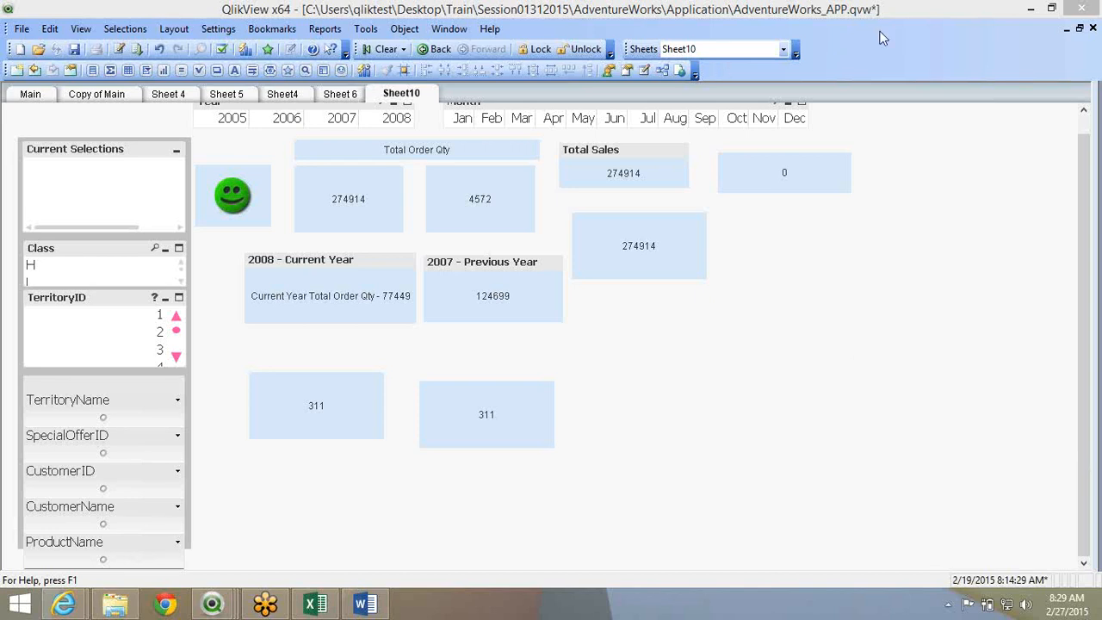
{"action": "left_click", "coordinate": [919, 154]}
{"action": "left_click", "coordinate": [599, 325]}
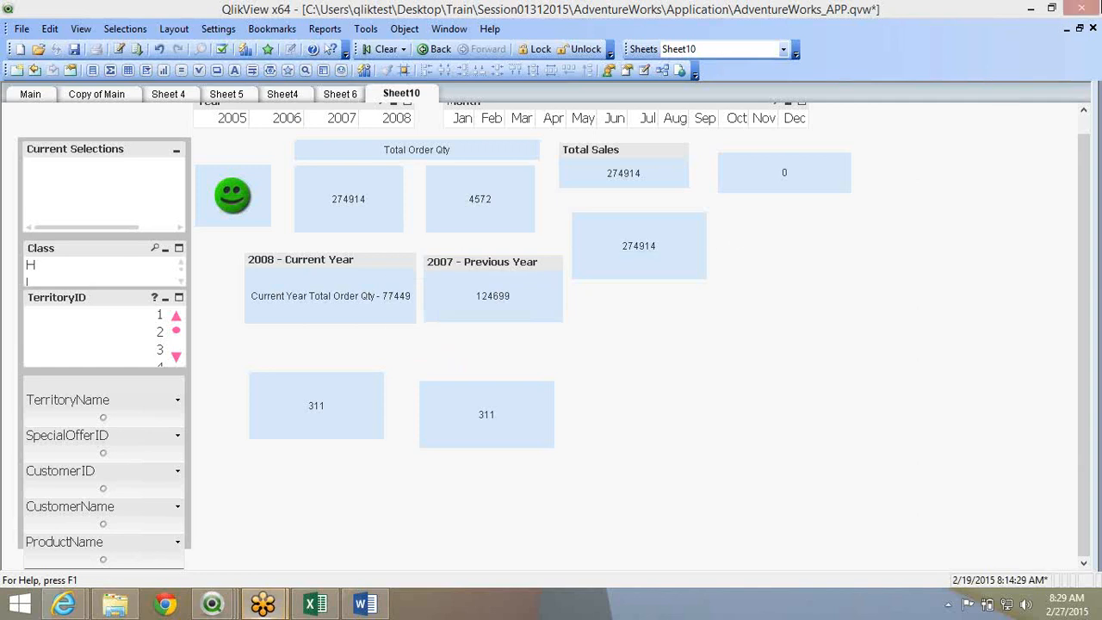